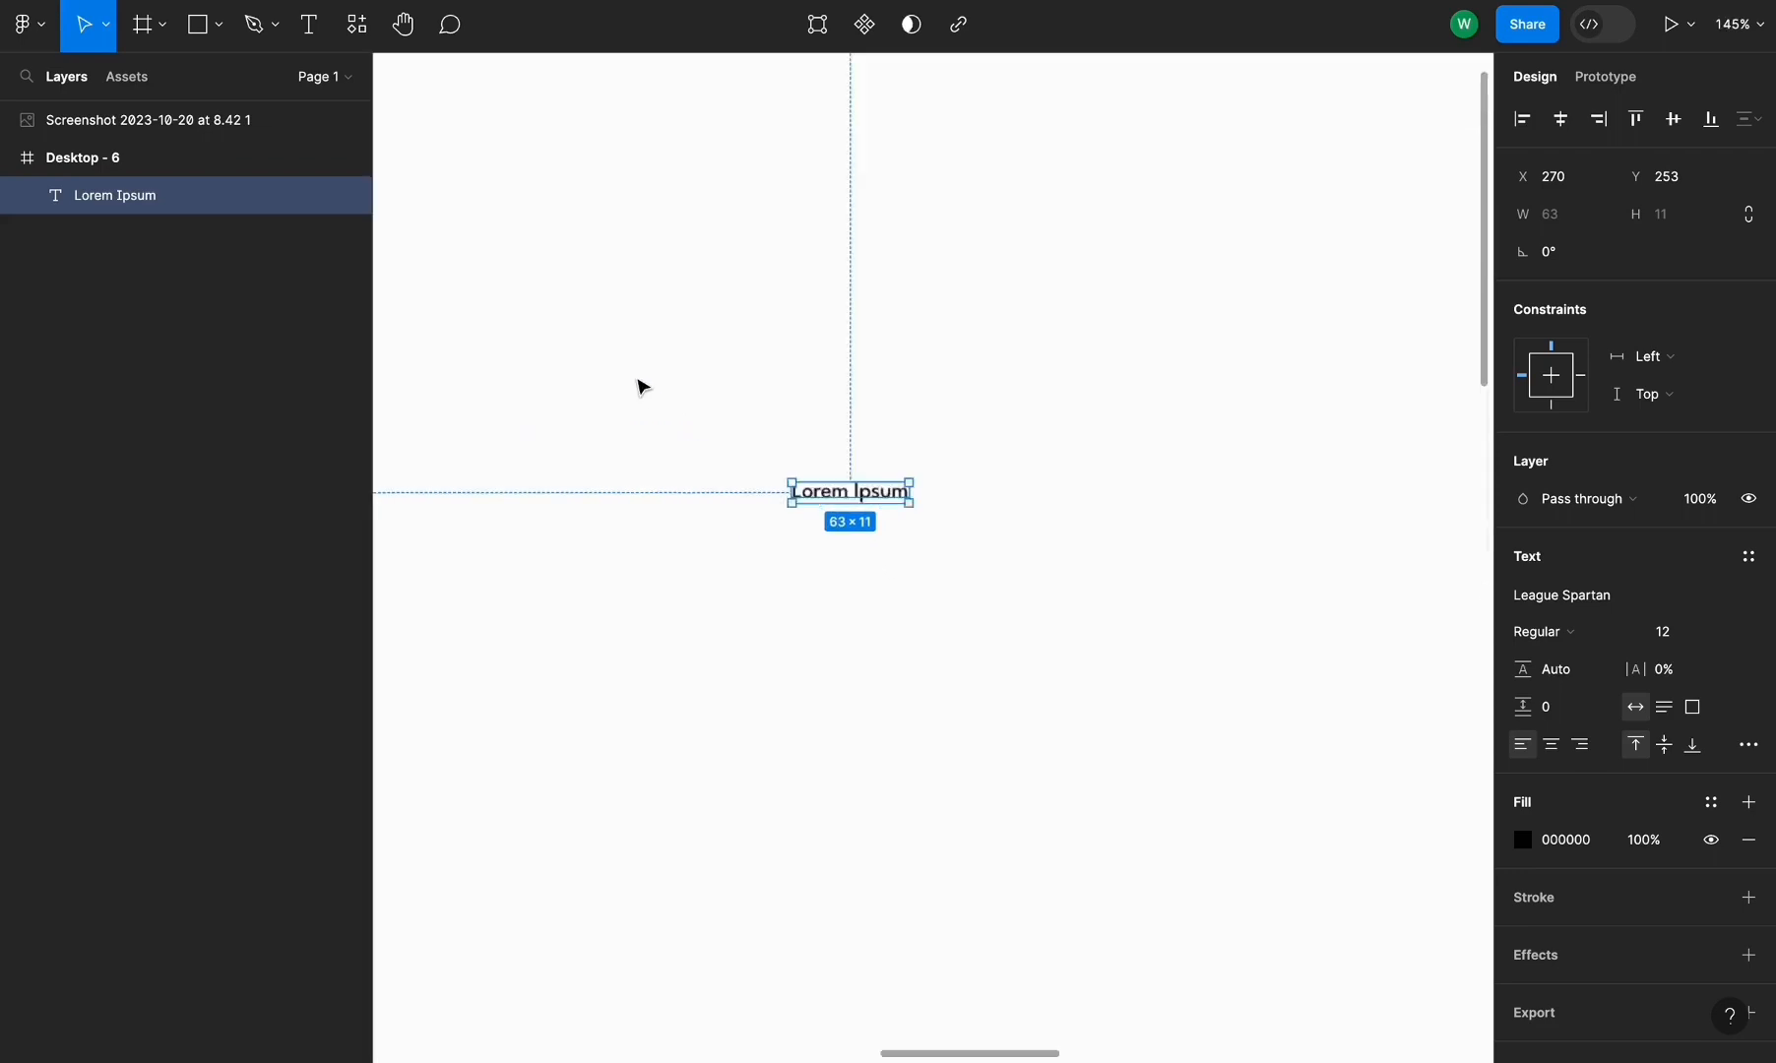
left_click(1577, 603)
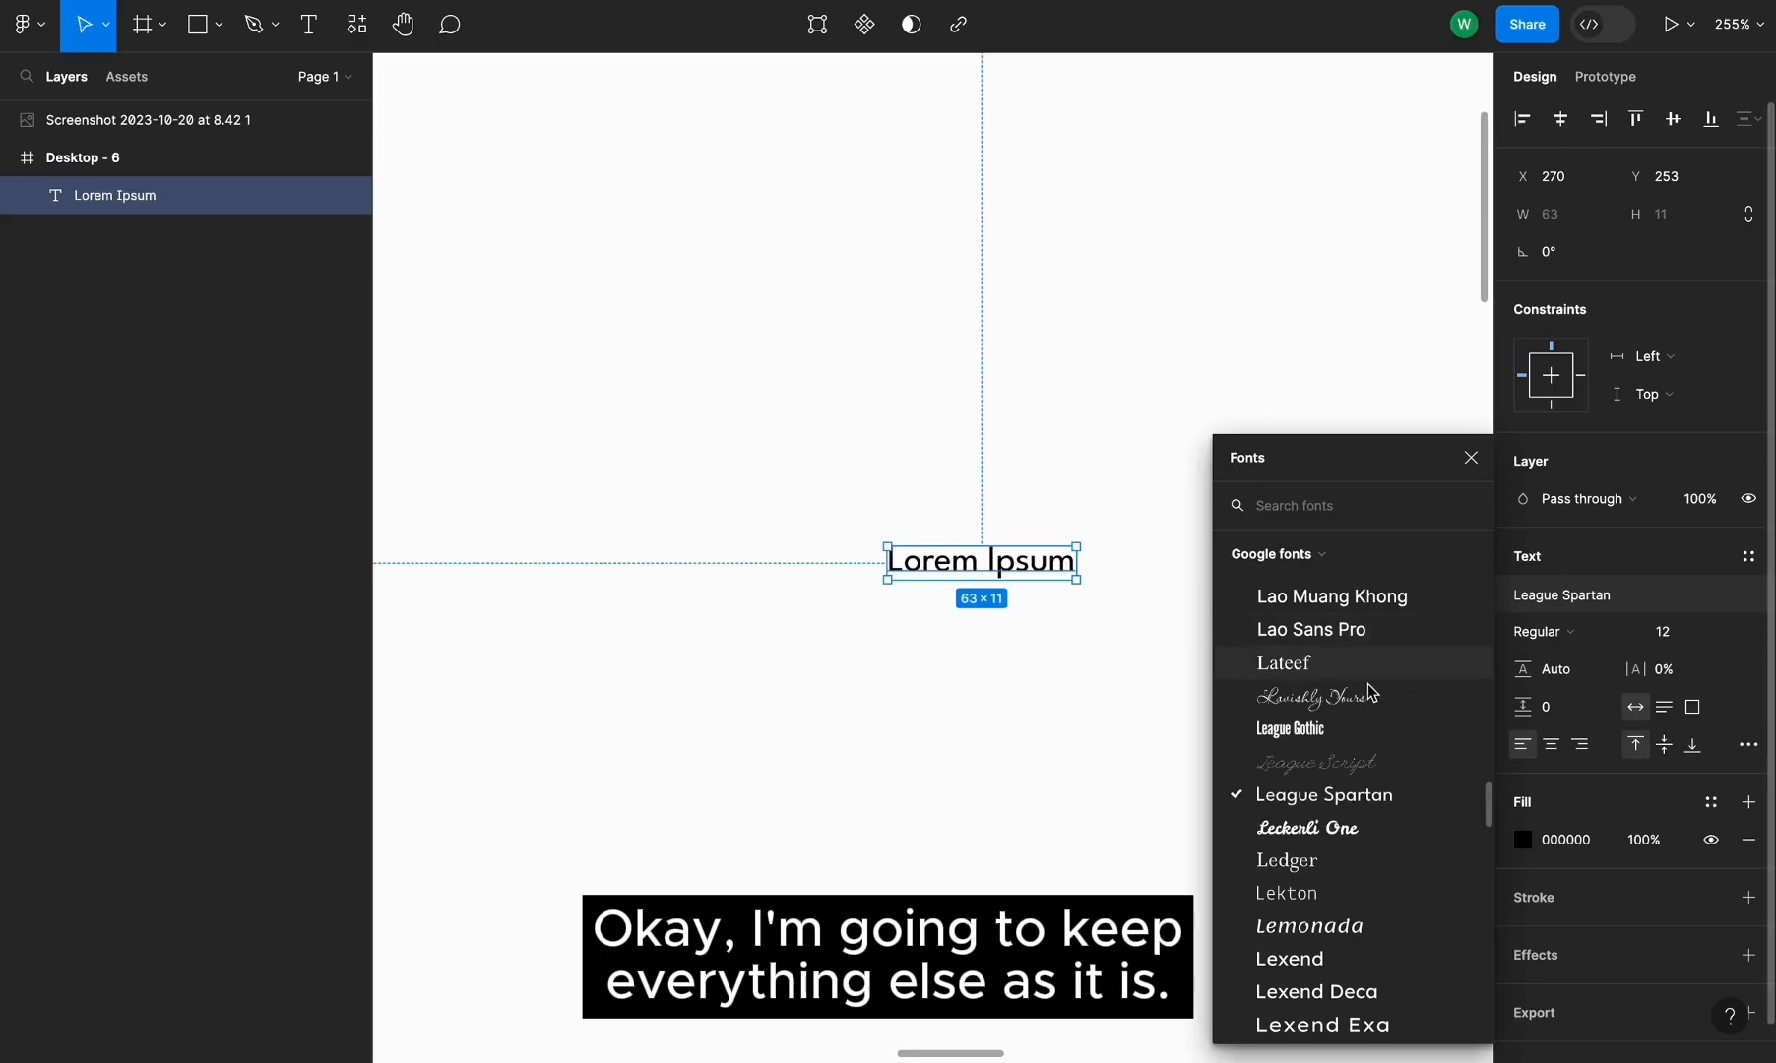
left_click(921, 739)
scroll(1080, 629, "down", 3)
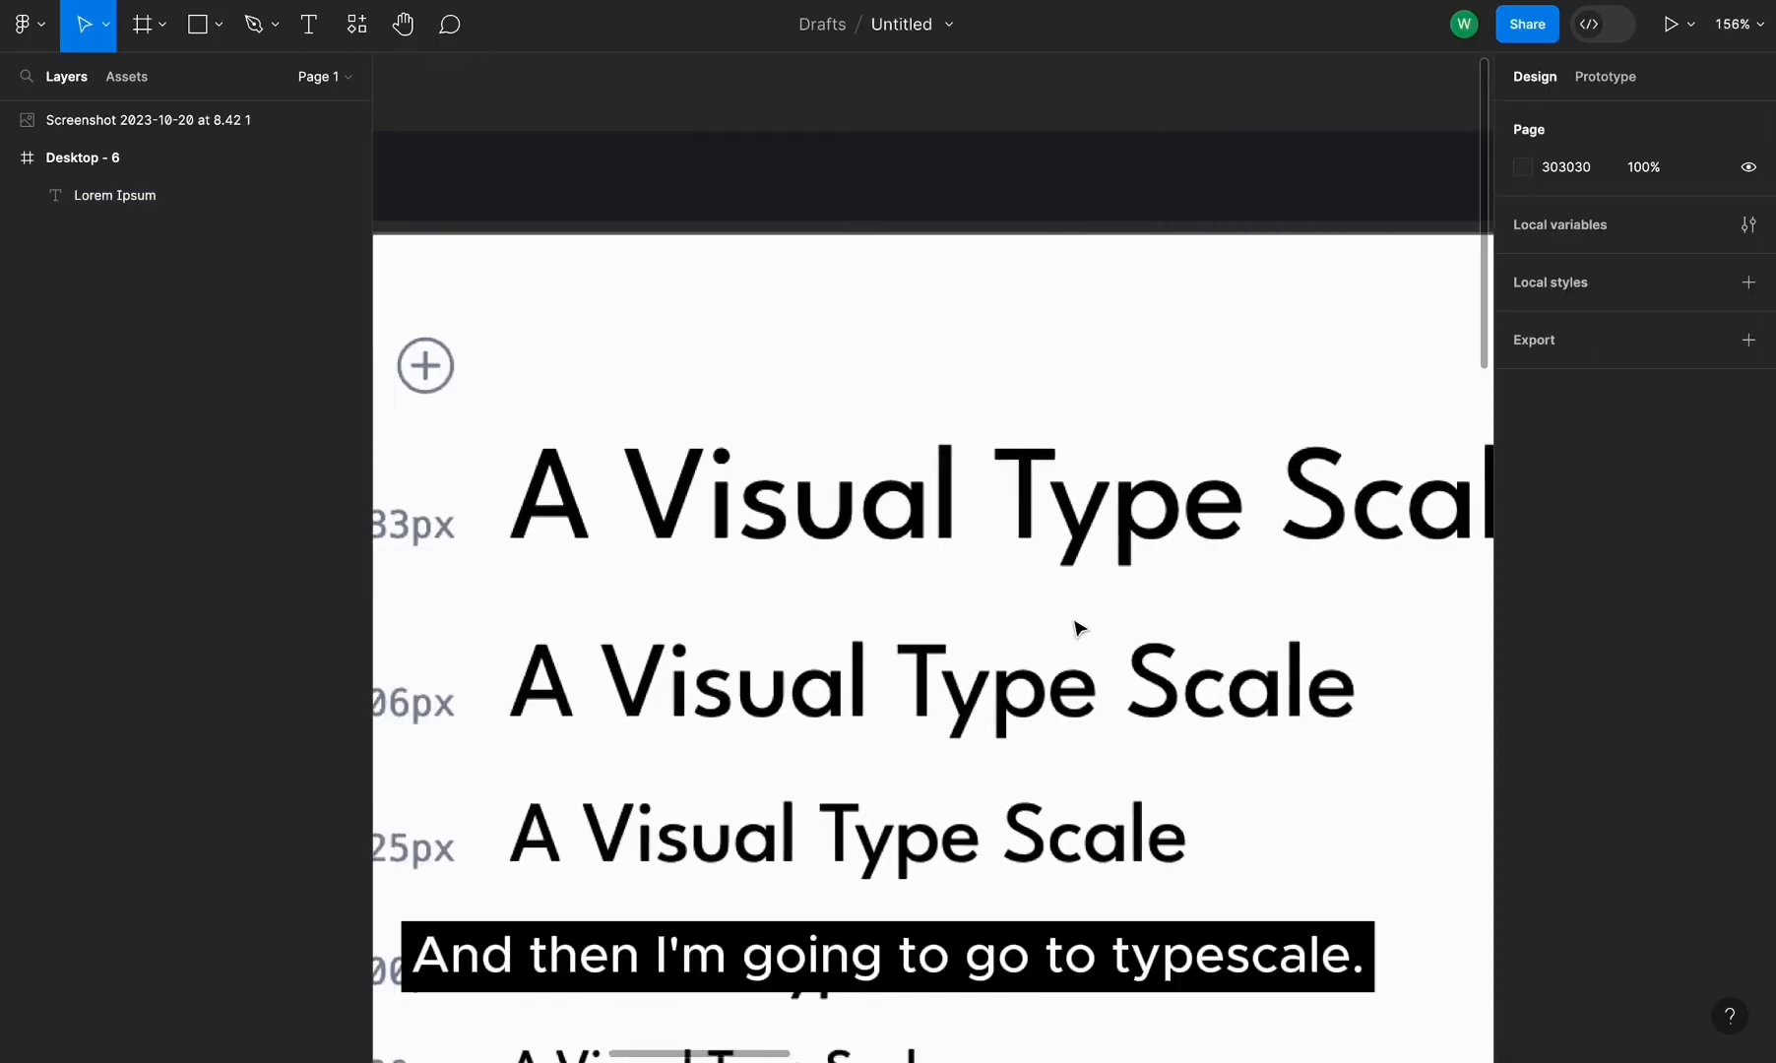
Set the Lorem Ipsum text layer's font size to 16
scroll(1080, 628, "down", 6)
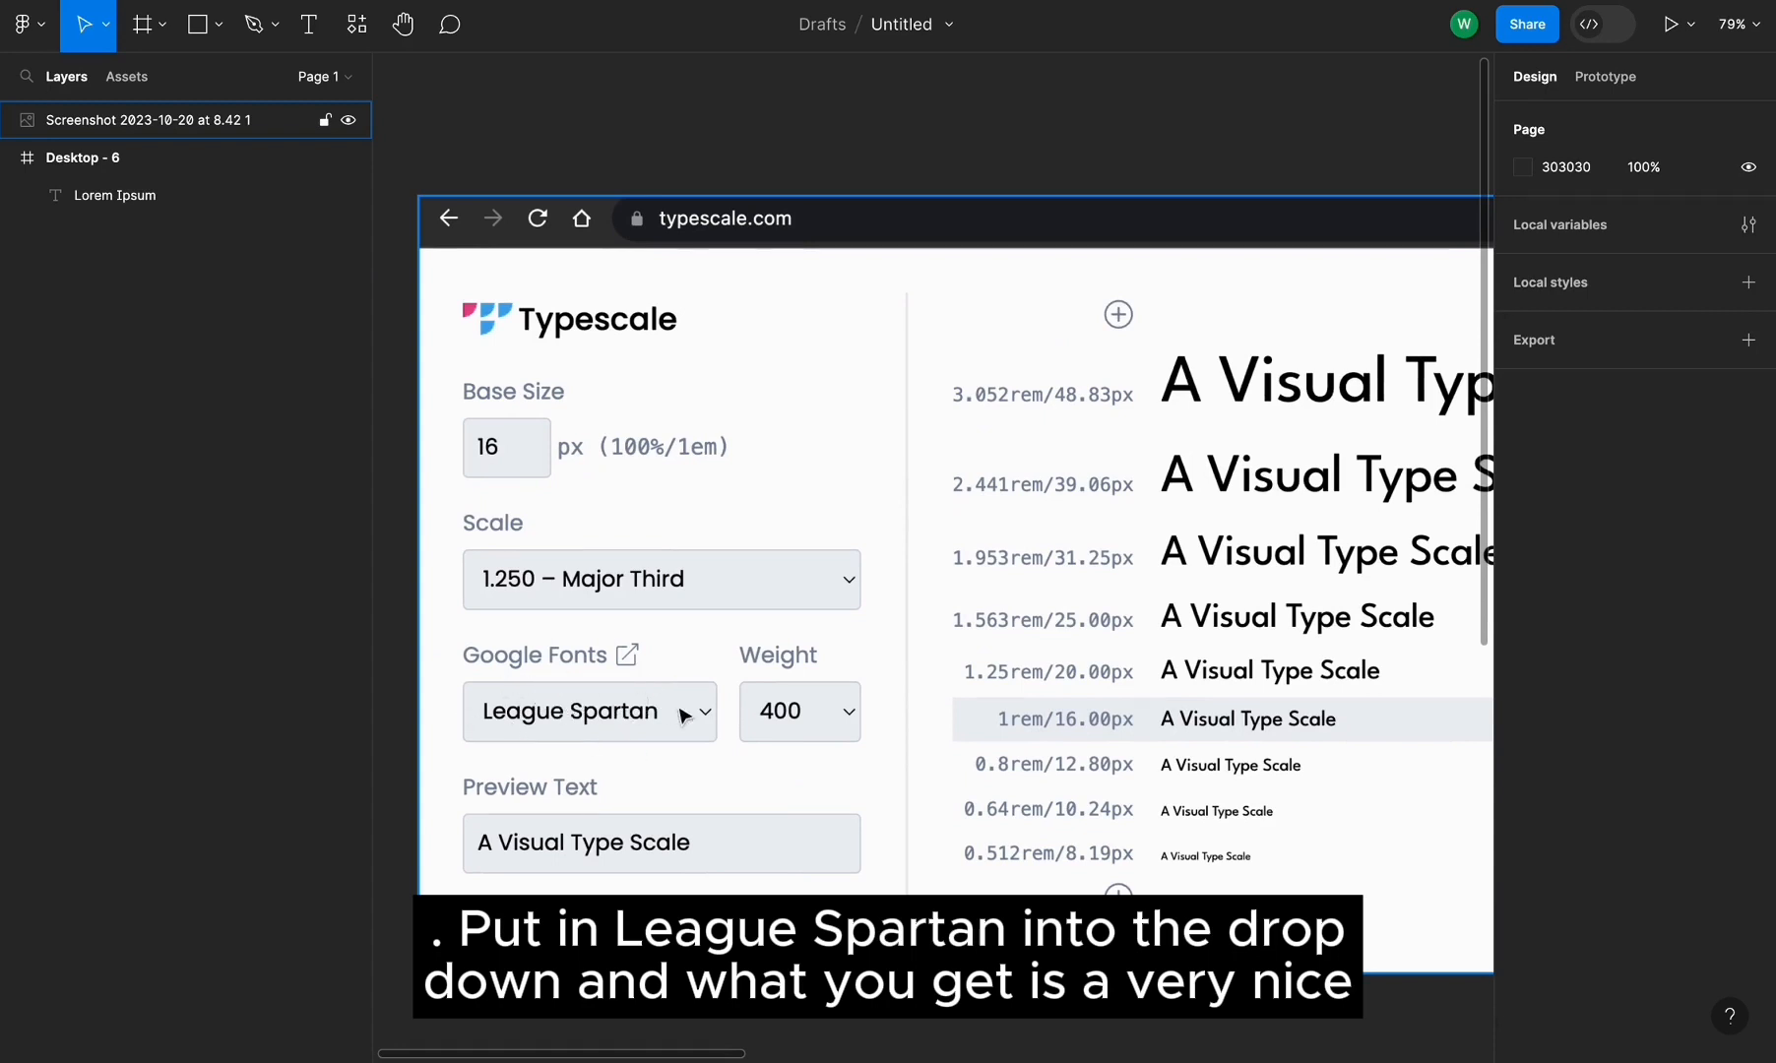
scroll(649, 729, "down", 3)
scroll(689, 600, "right", 3)
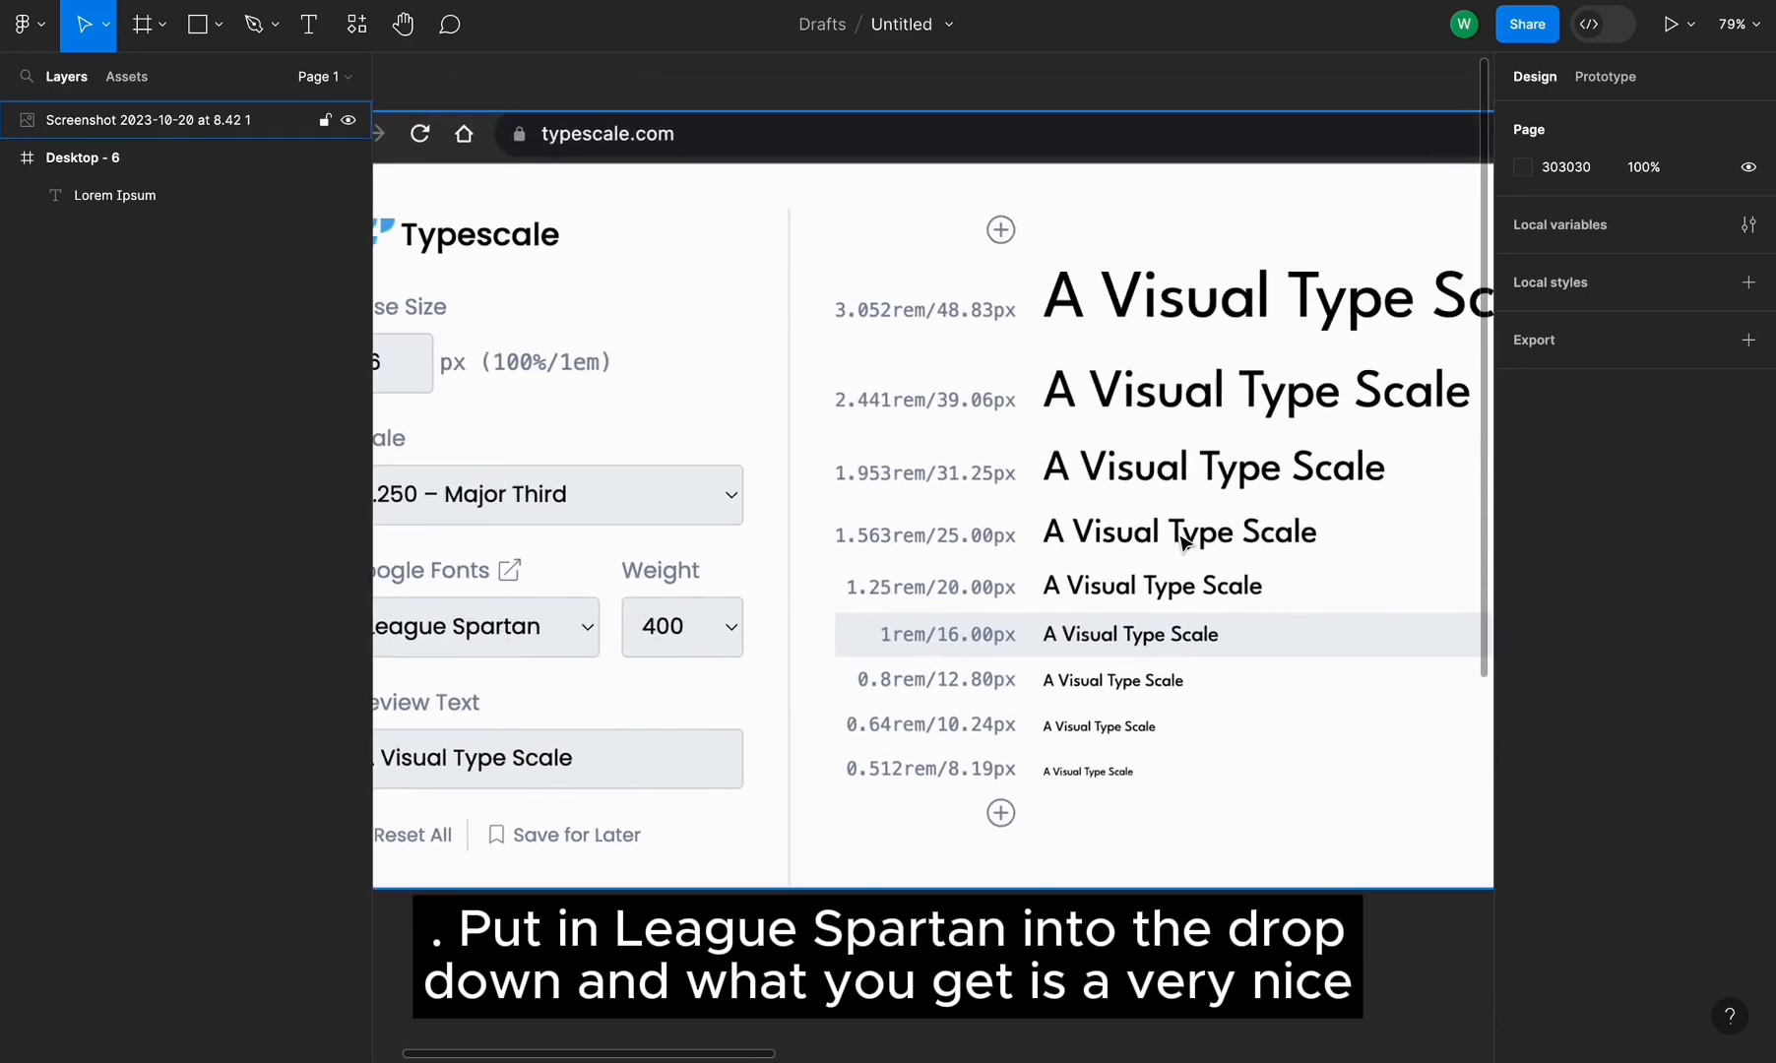
scroll(1184, 541, "right", 4)
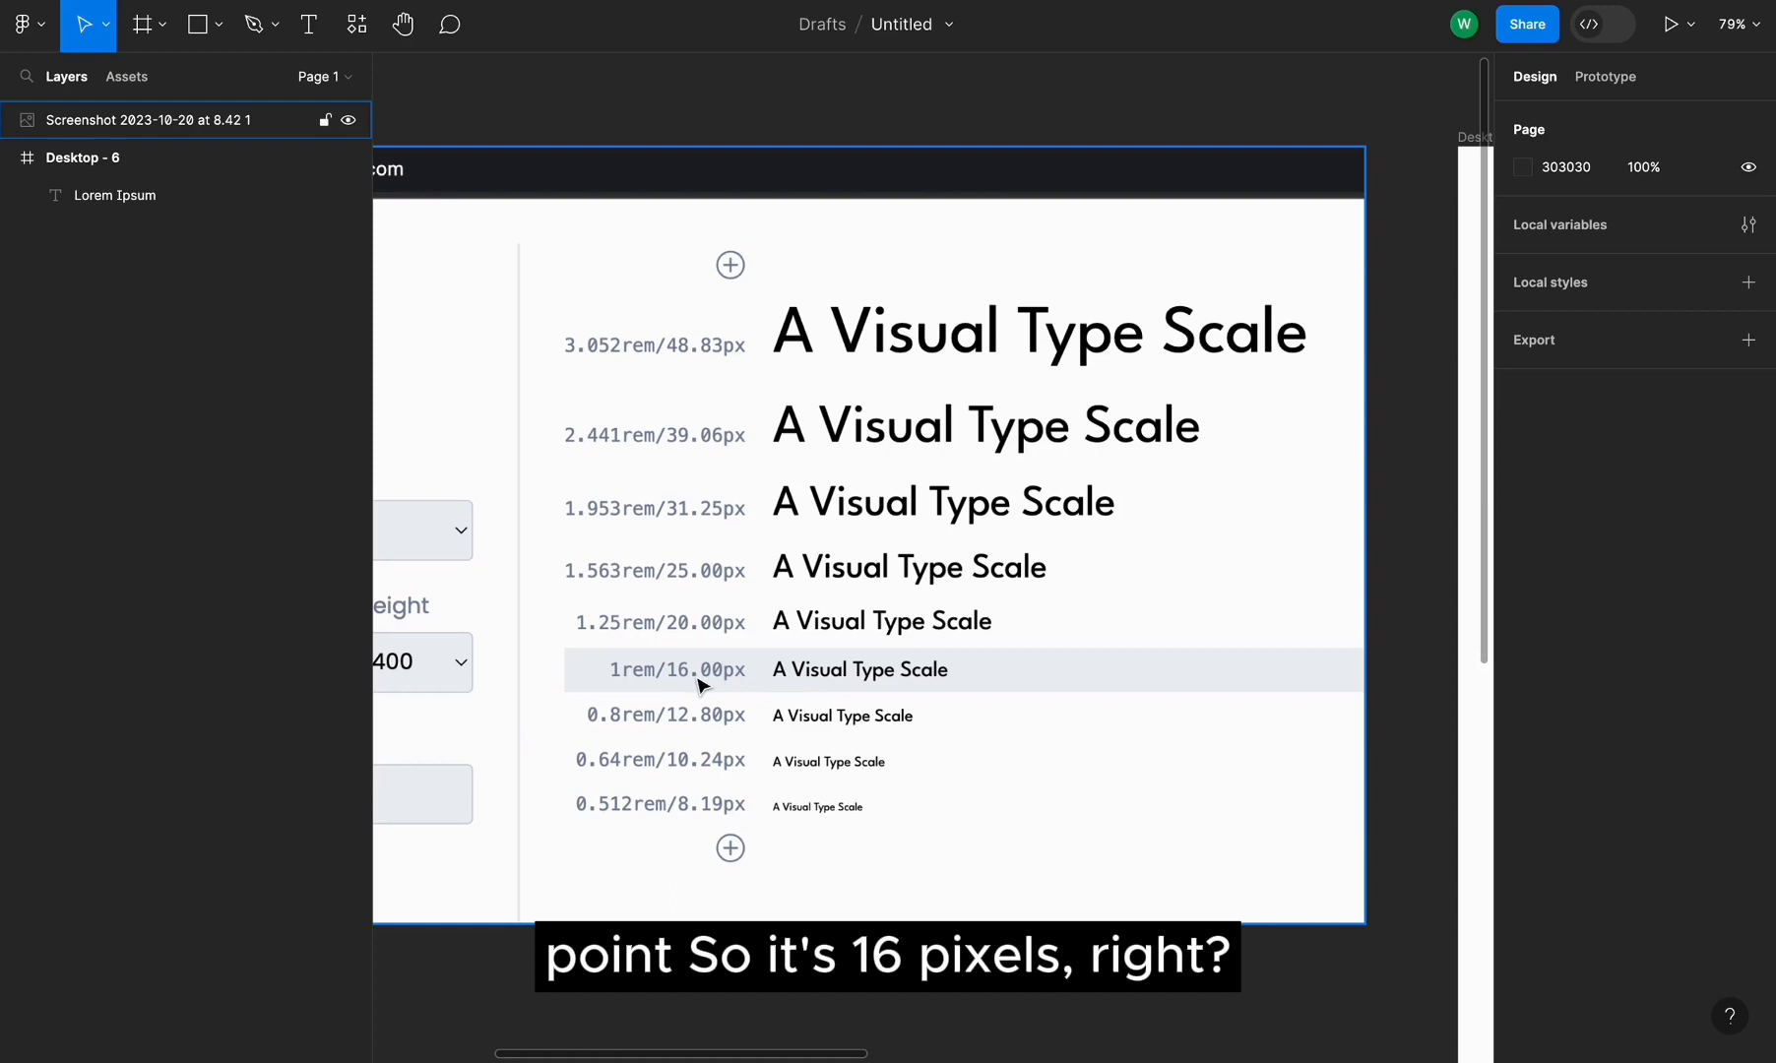
scroll(701, 684, "right", 15)
left_click(537, 467)
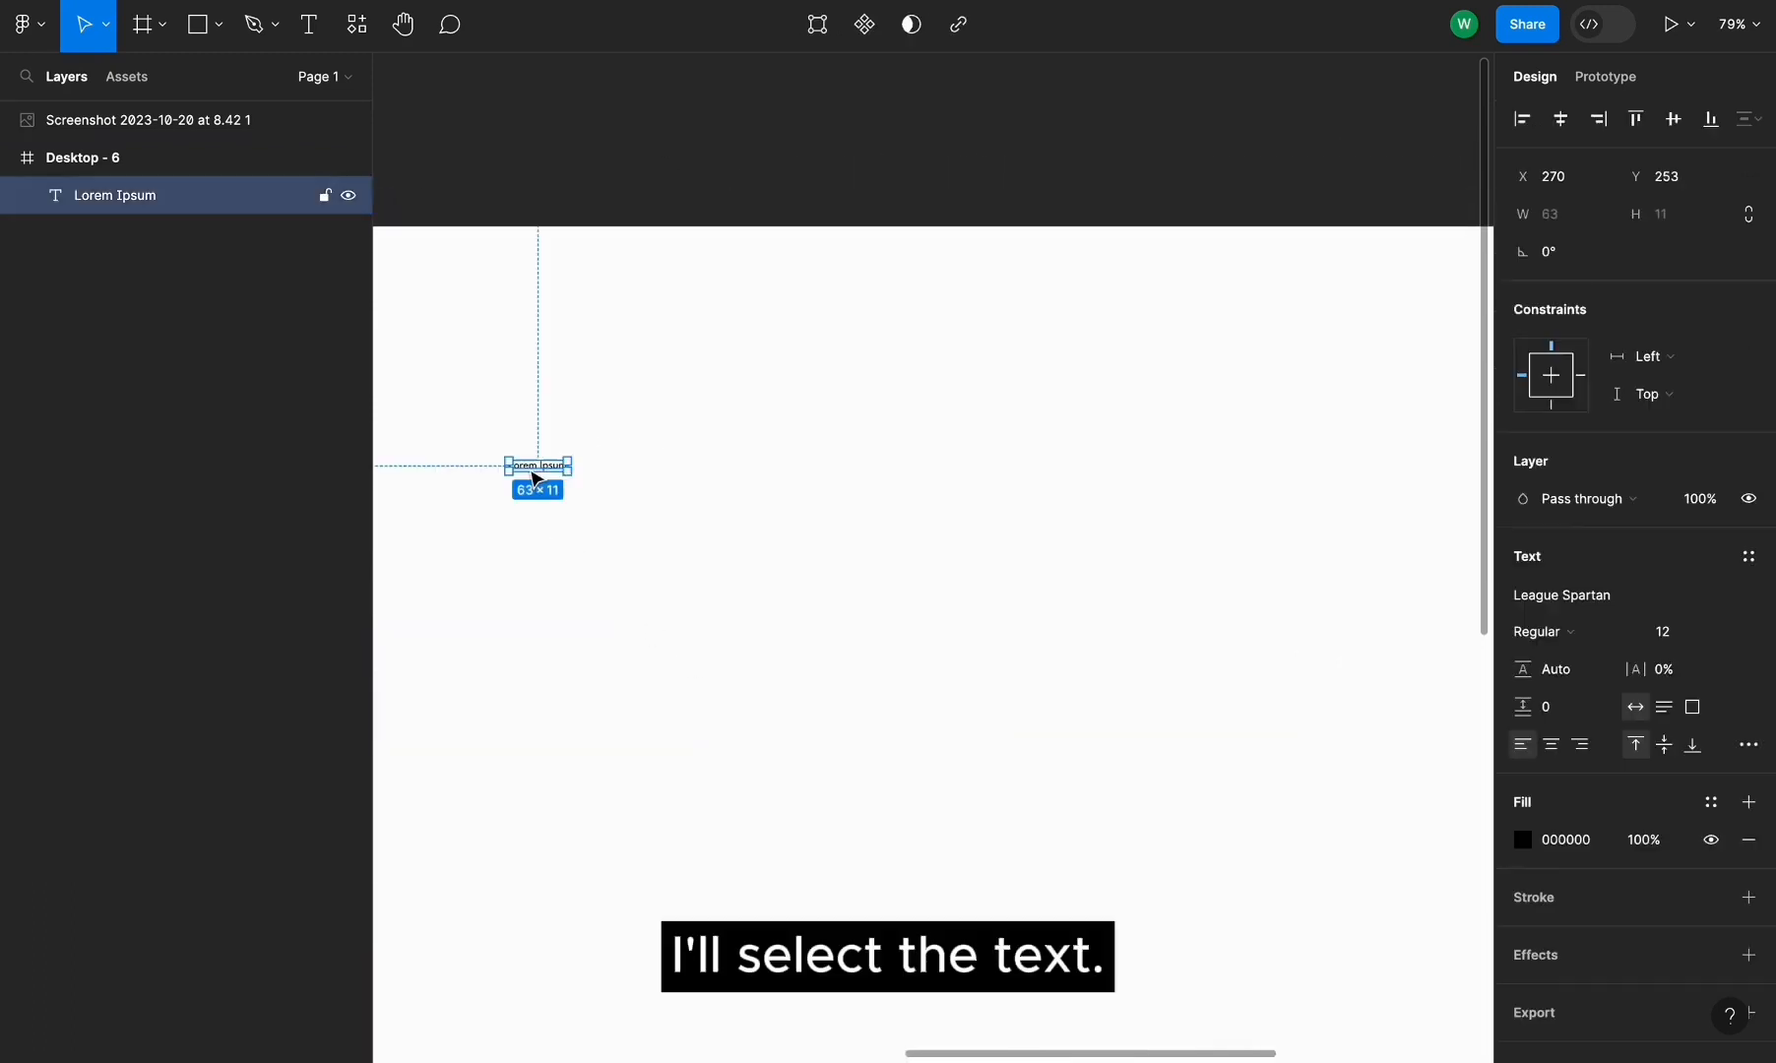
left_click(1723, 632)
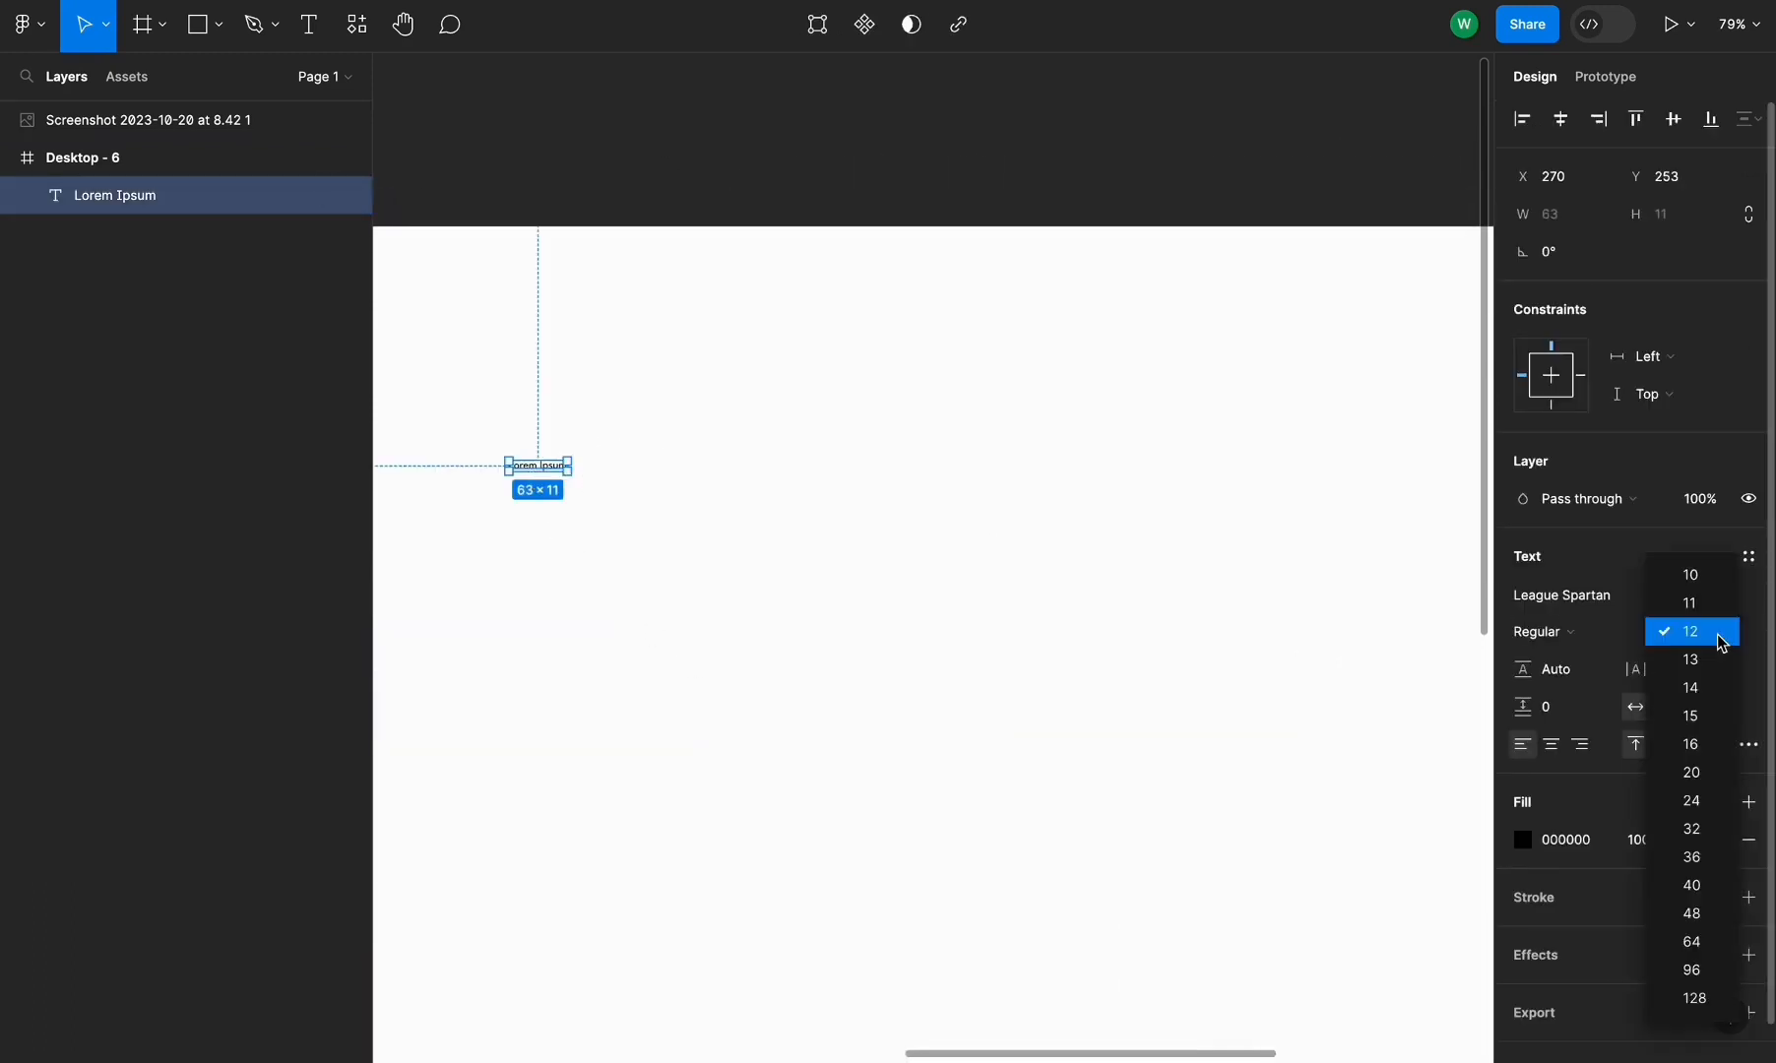
left_click(1712, 744)
Duplicate the Lorem Ipsum text into a vertical column of six identical lines
scroll(972, 654, "left", 6)
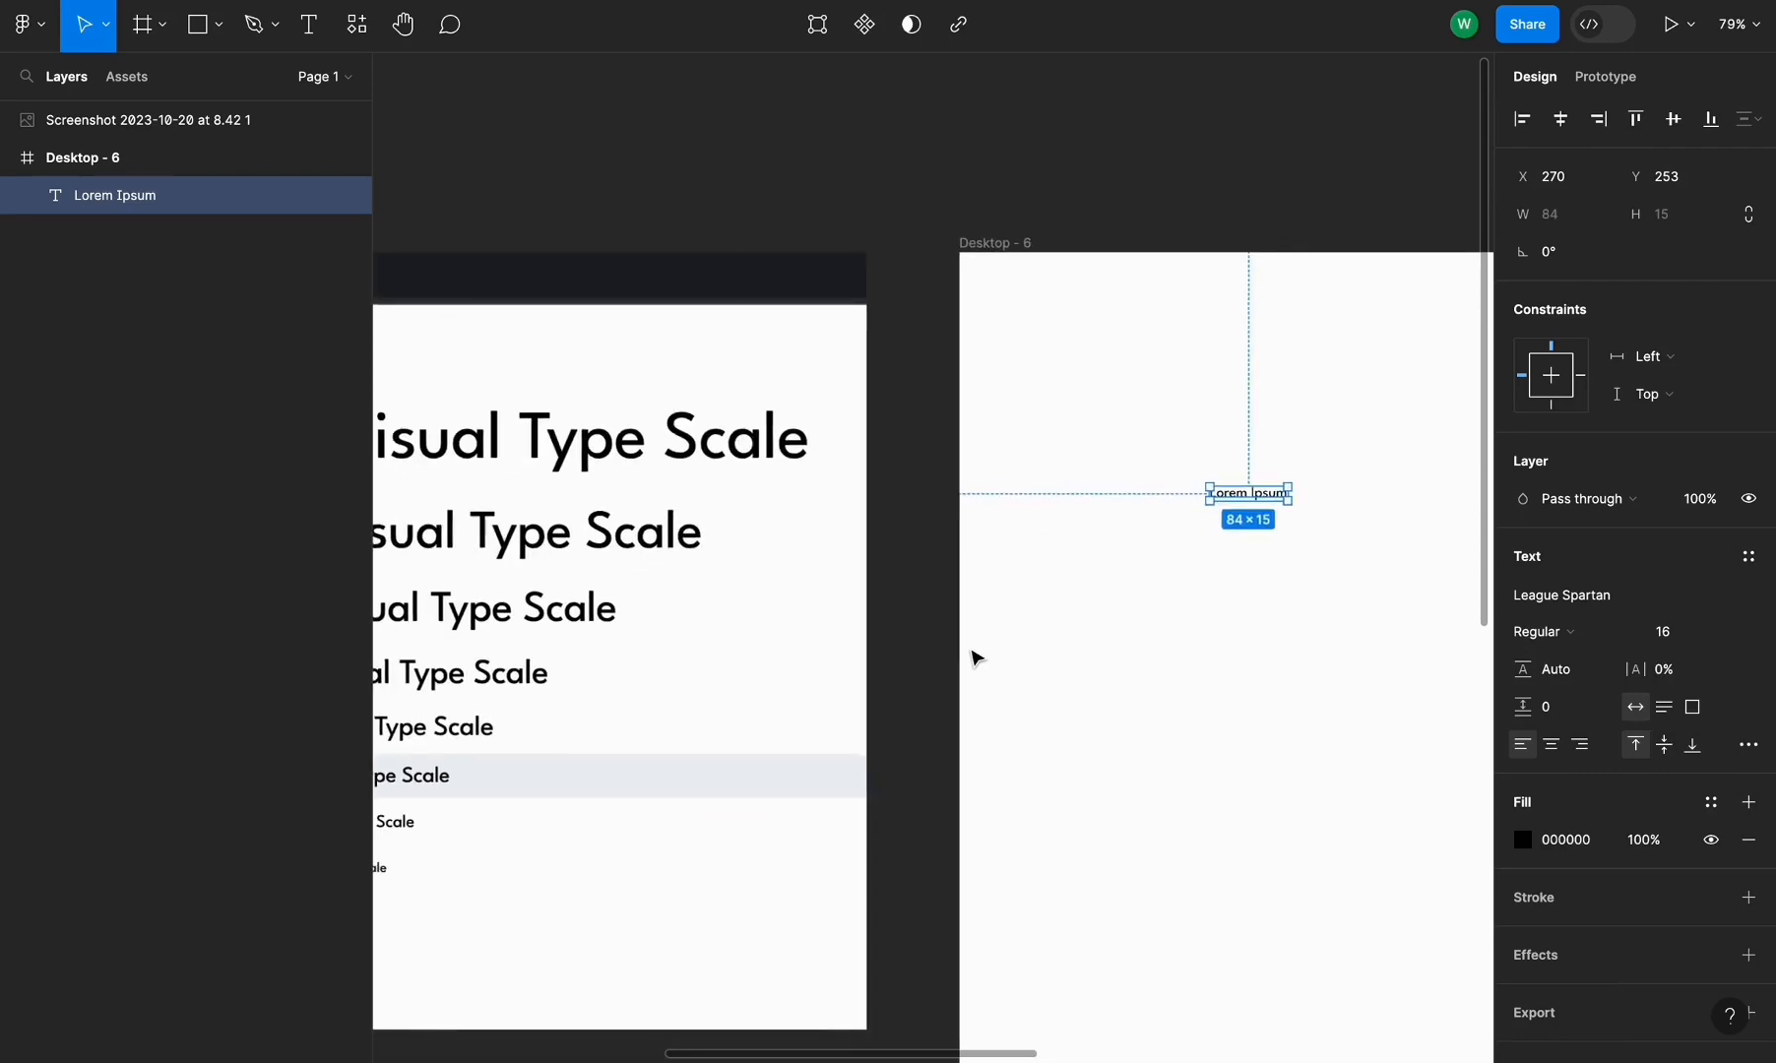
scroll(972, 654, "up", 3)
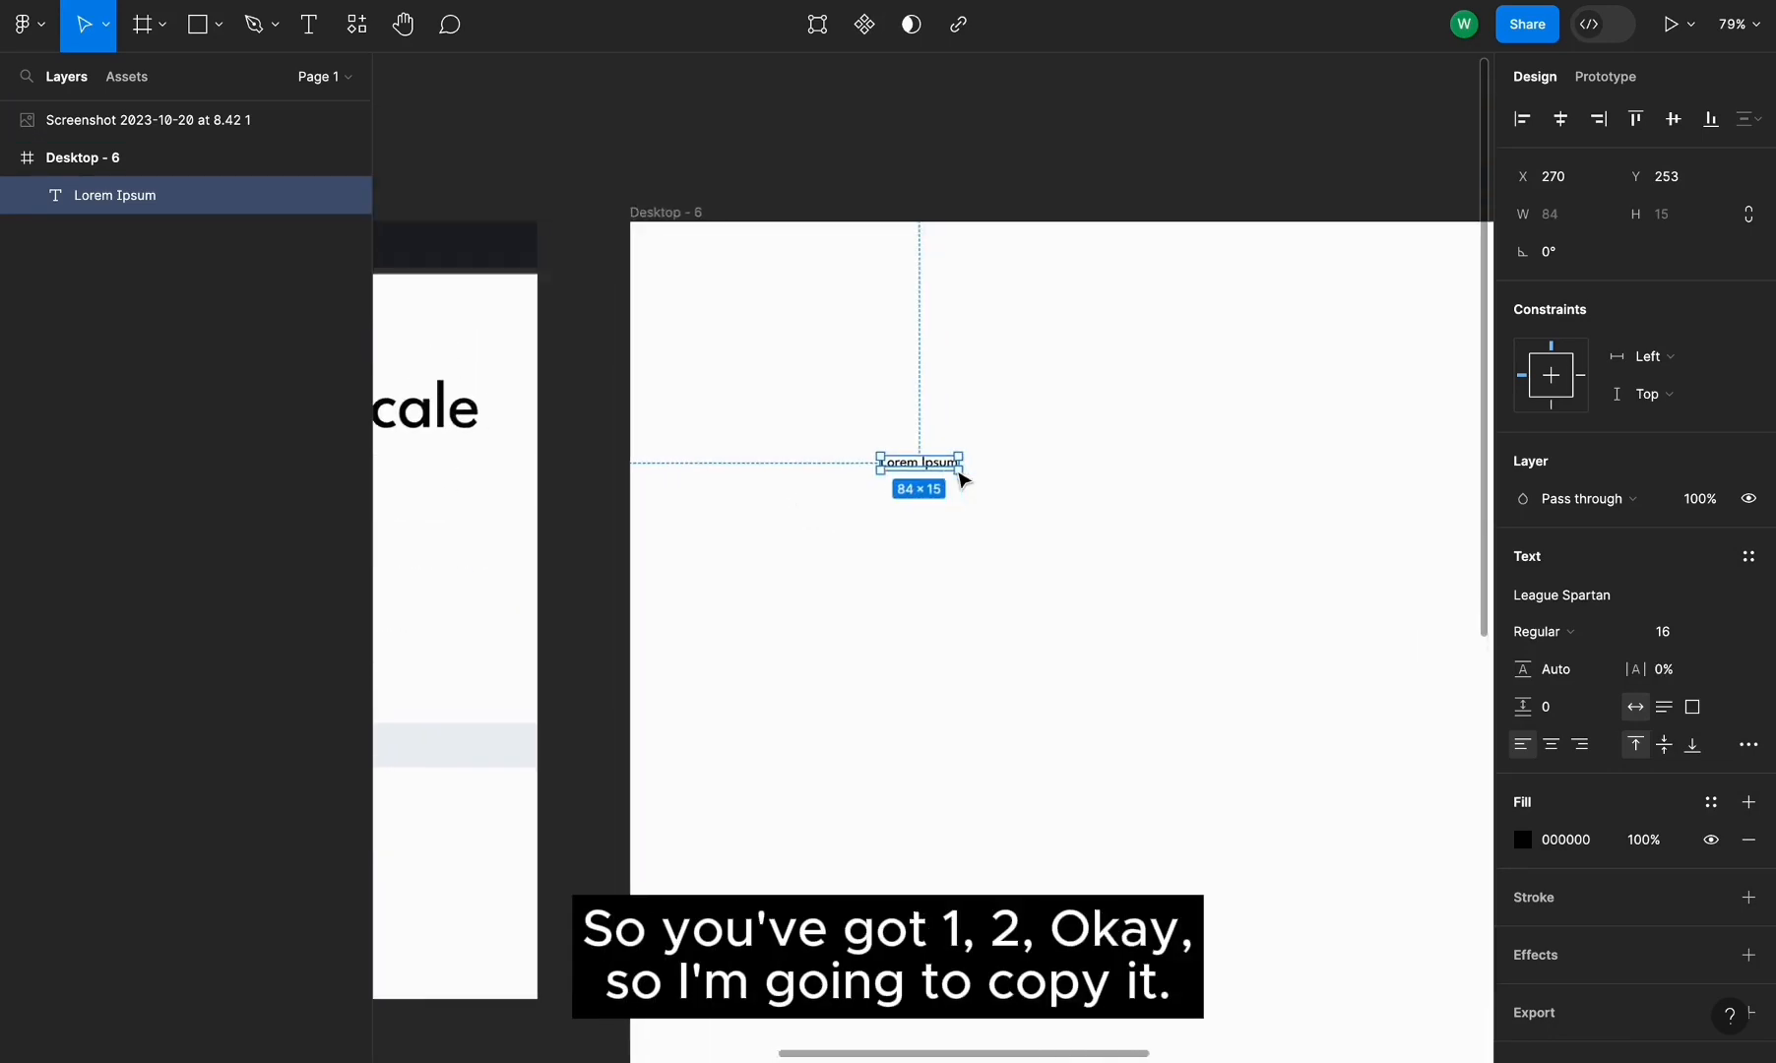
left_click_drag(963, 480, 914, 589)
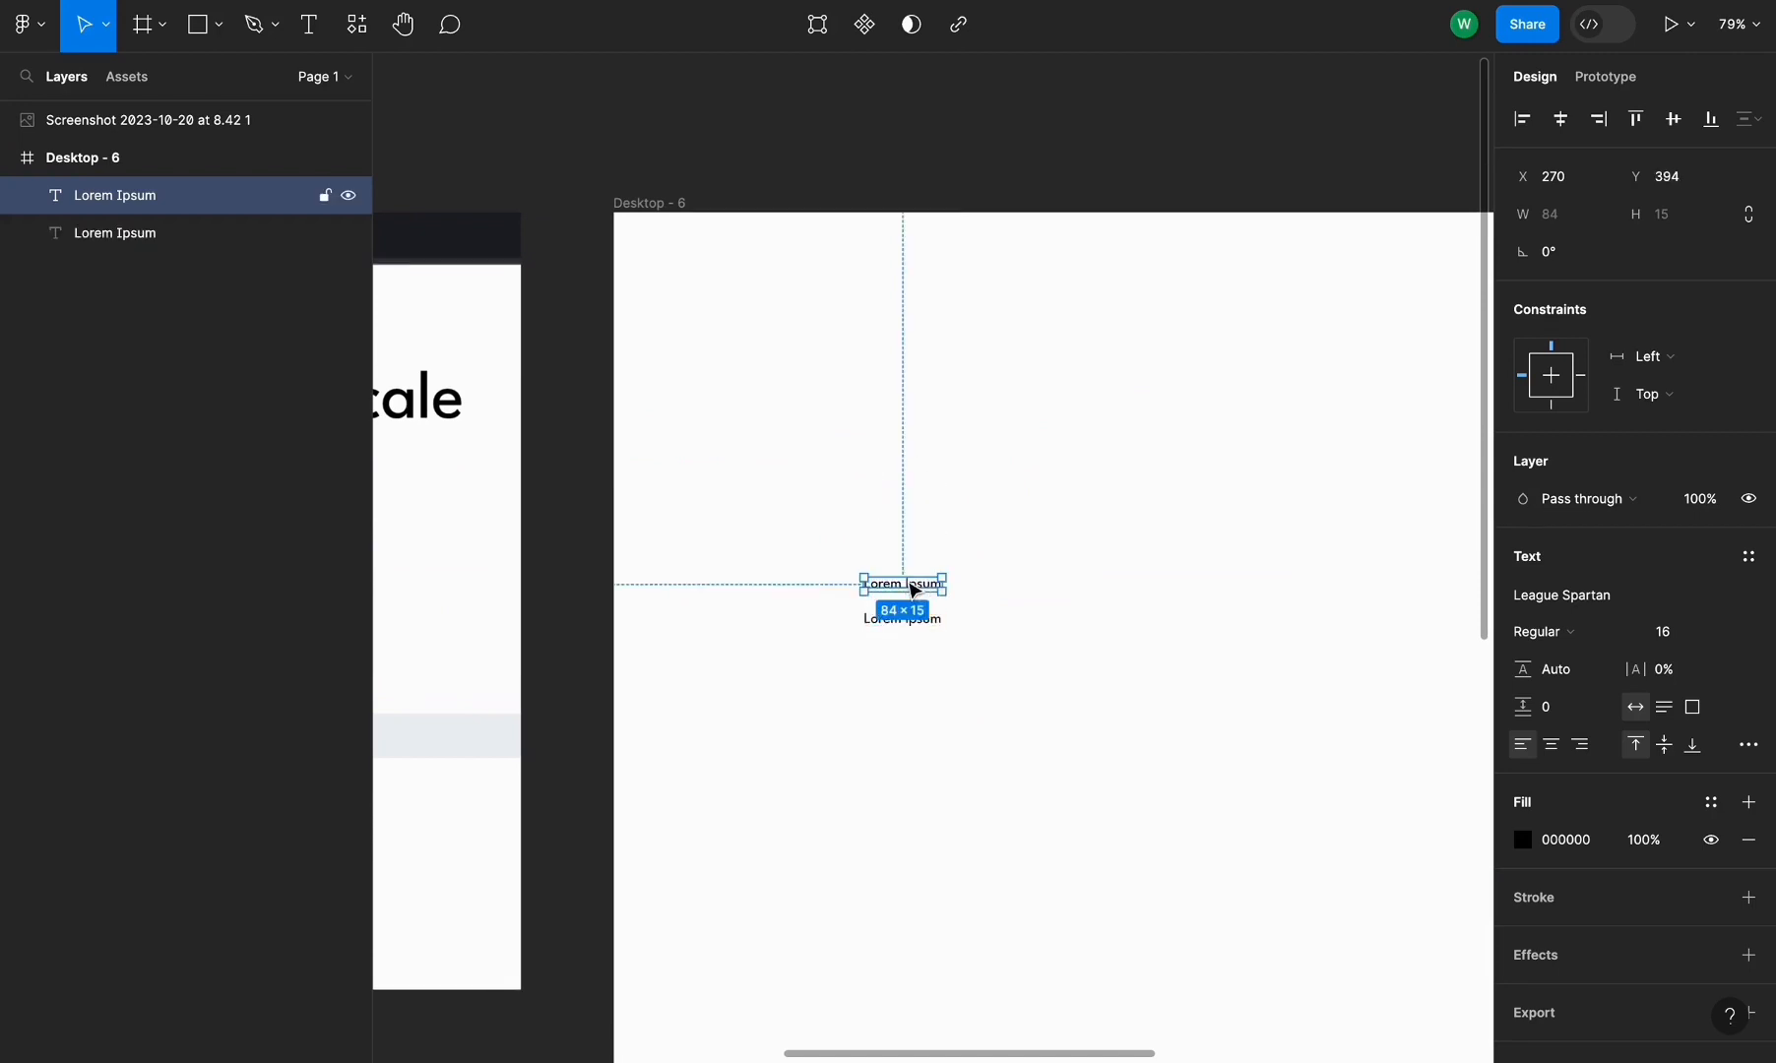
key("super+d")
key("super+d")
key("super+d")
key("super+d")
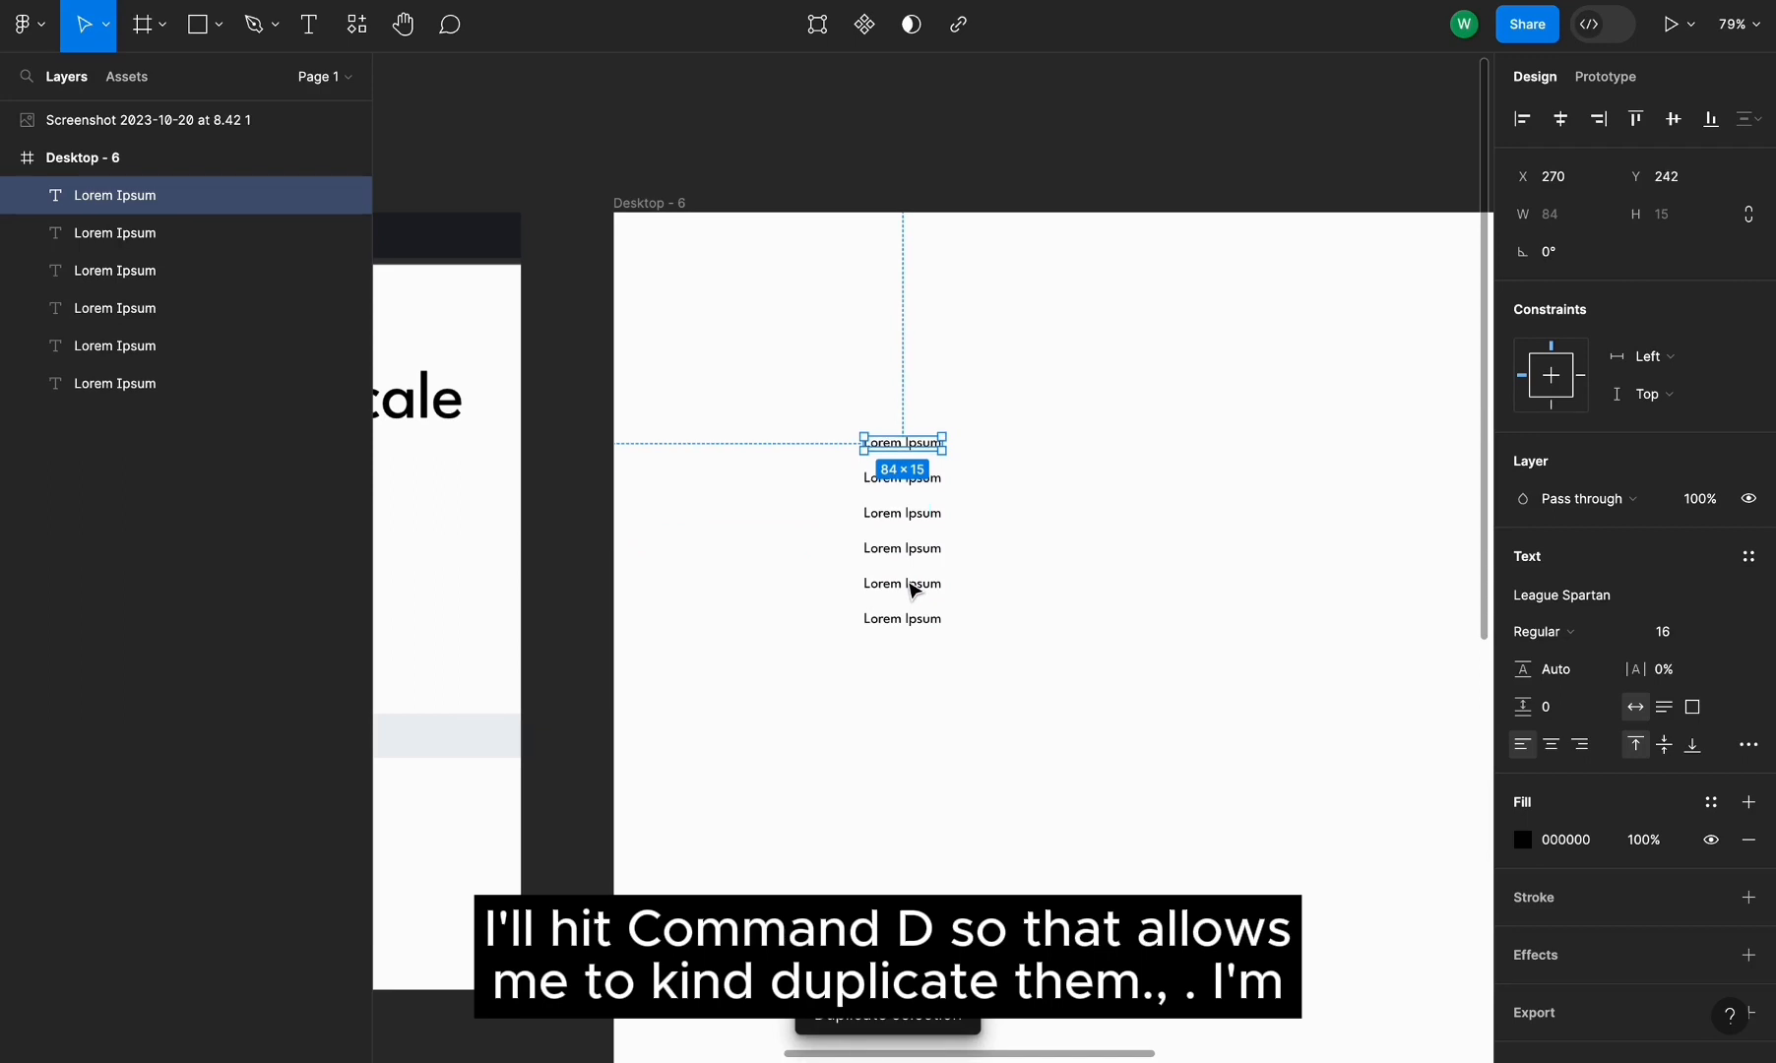
key("Escape")
Set the second-lowest Lorem Ipsum line's font size to 20
scroll(677, 610, "left", 10)
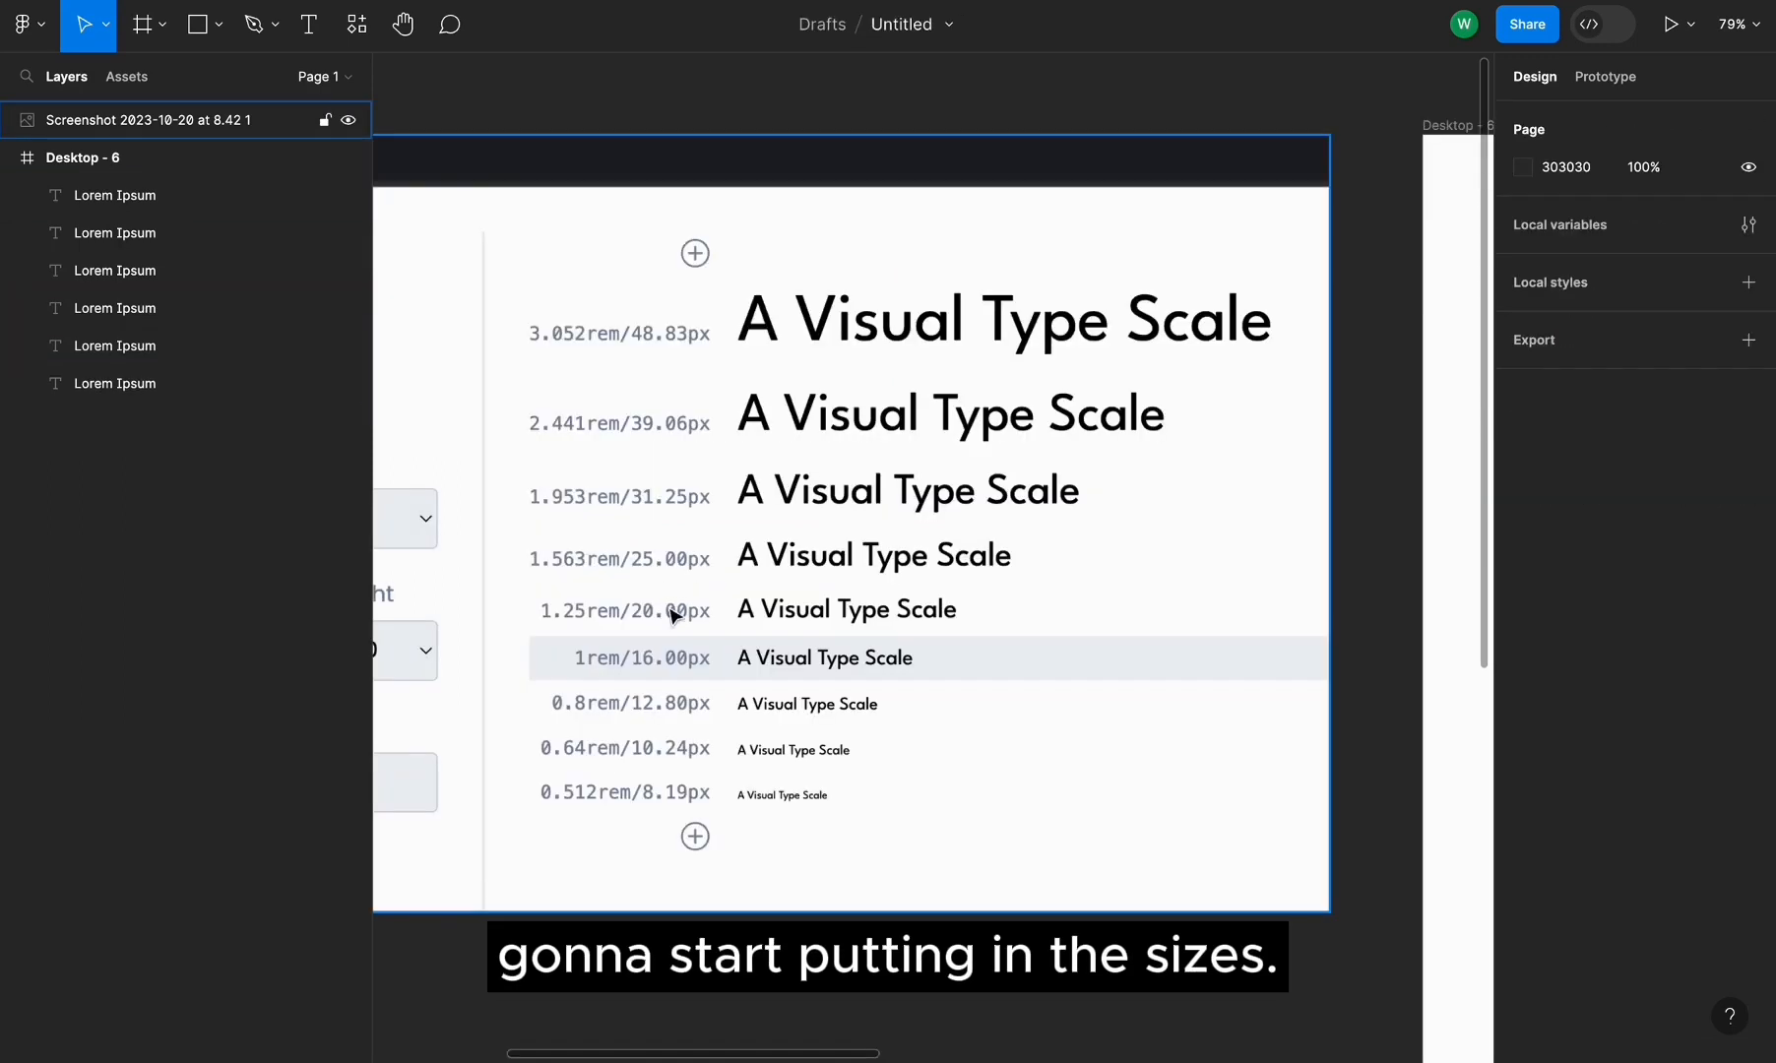
scroll(695, 614, "right", 10)
left_click(919, 548)
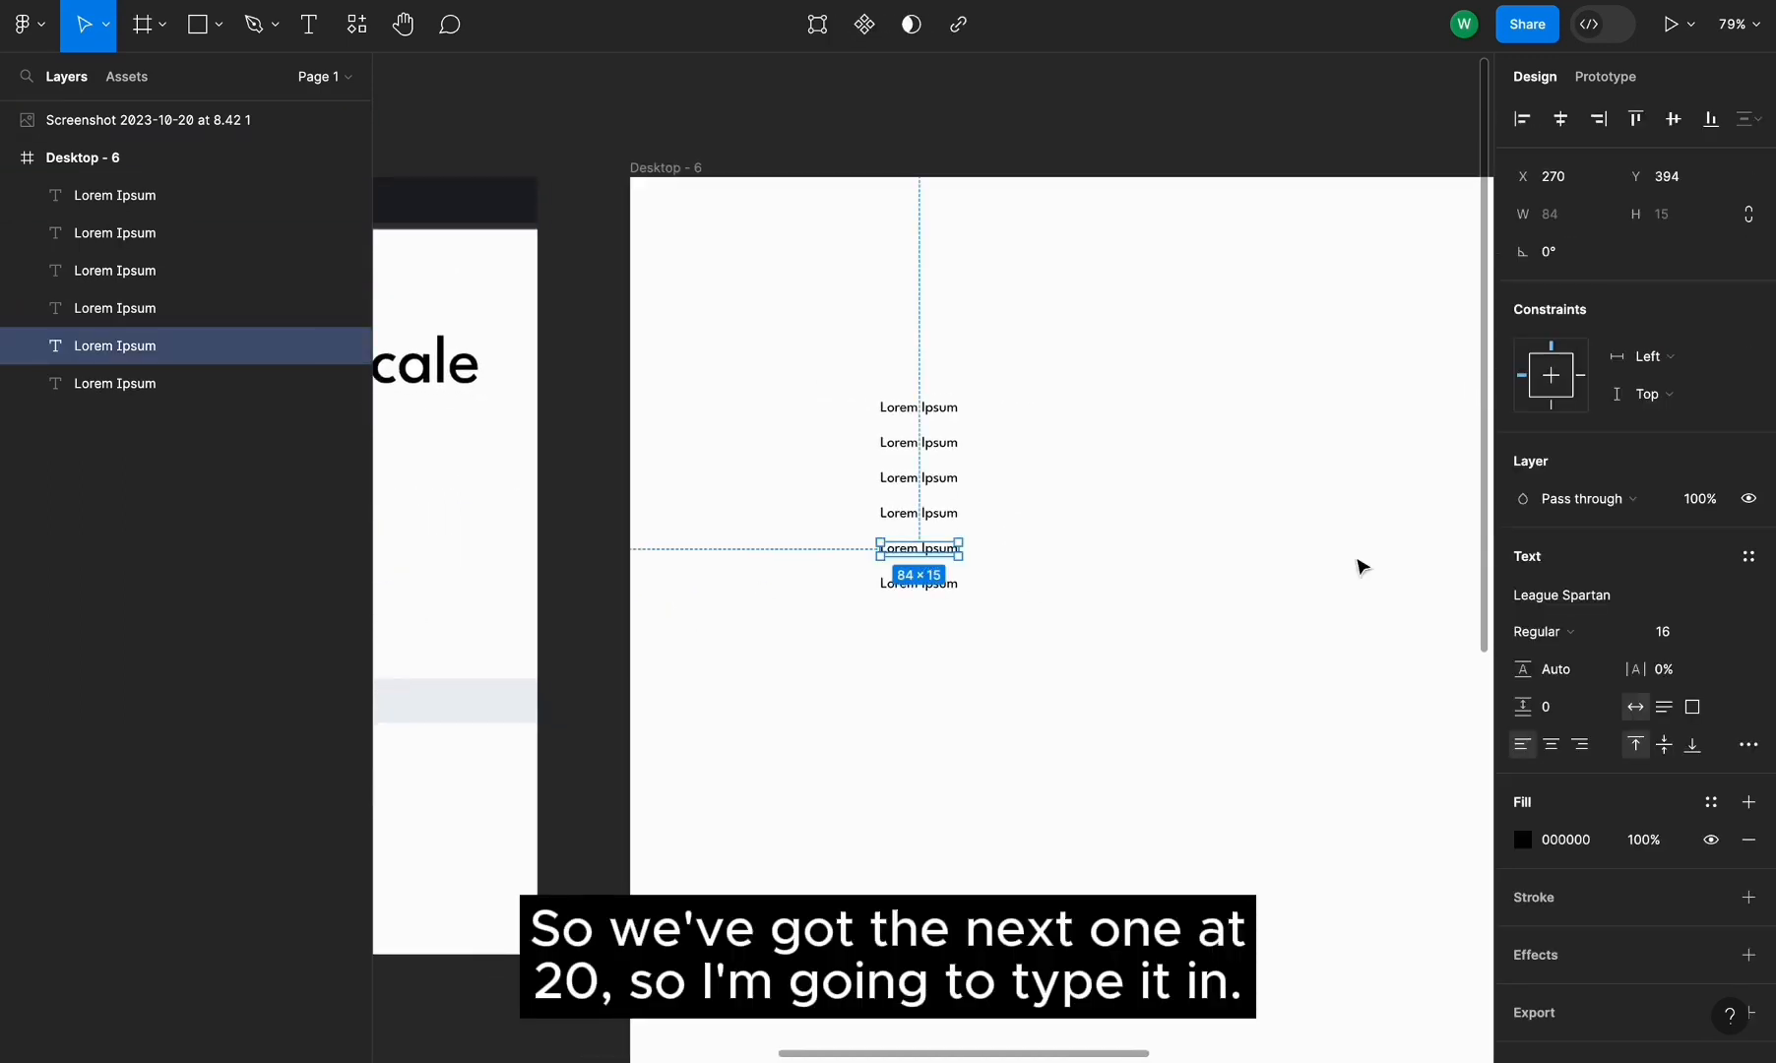
type("20")
key("Return")
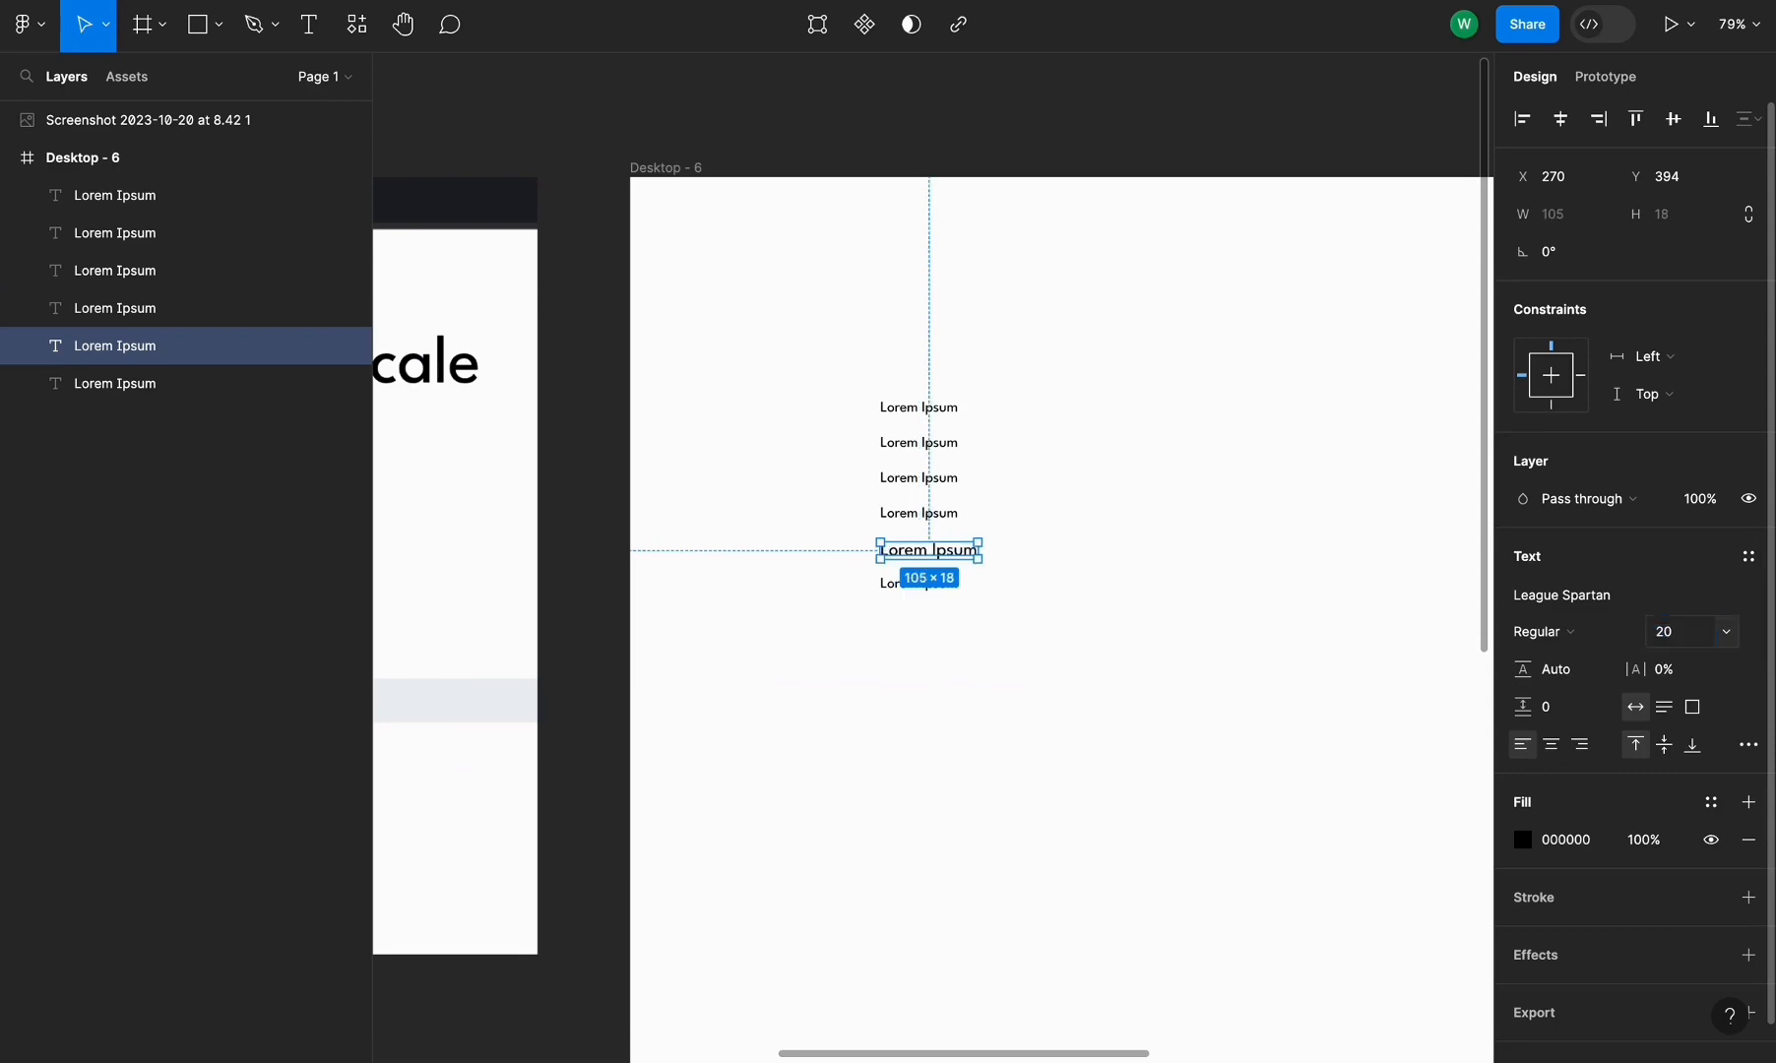
Set the line above it to a font size of 25
scroll(1154, 675, "left", 15)
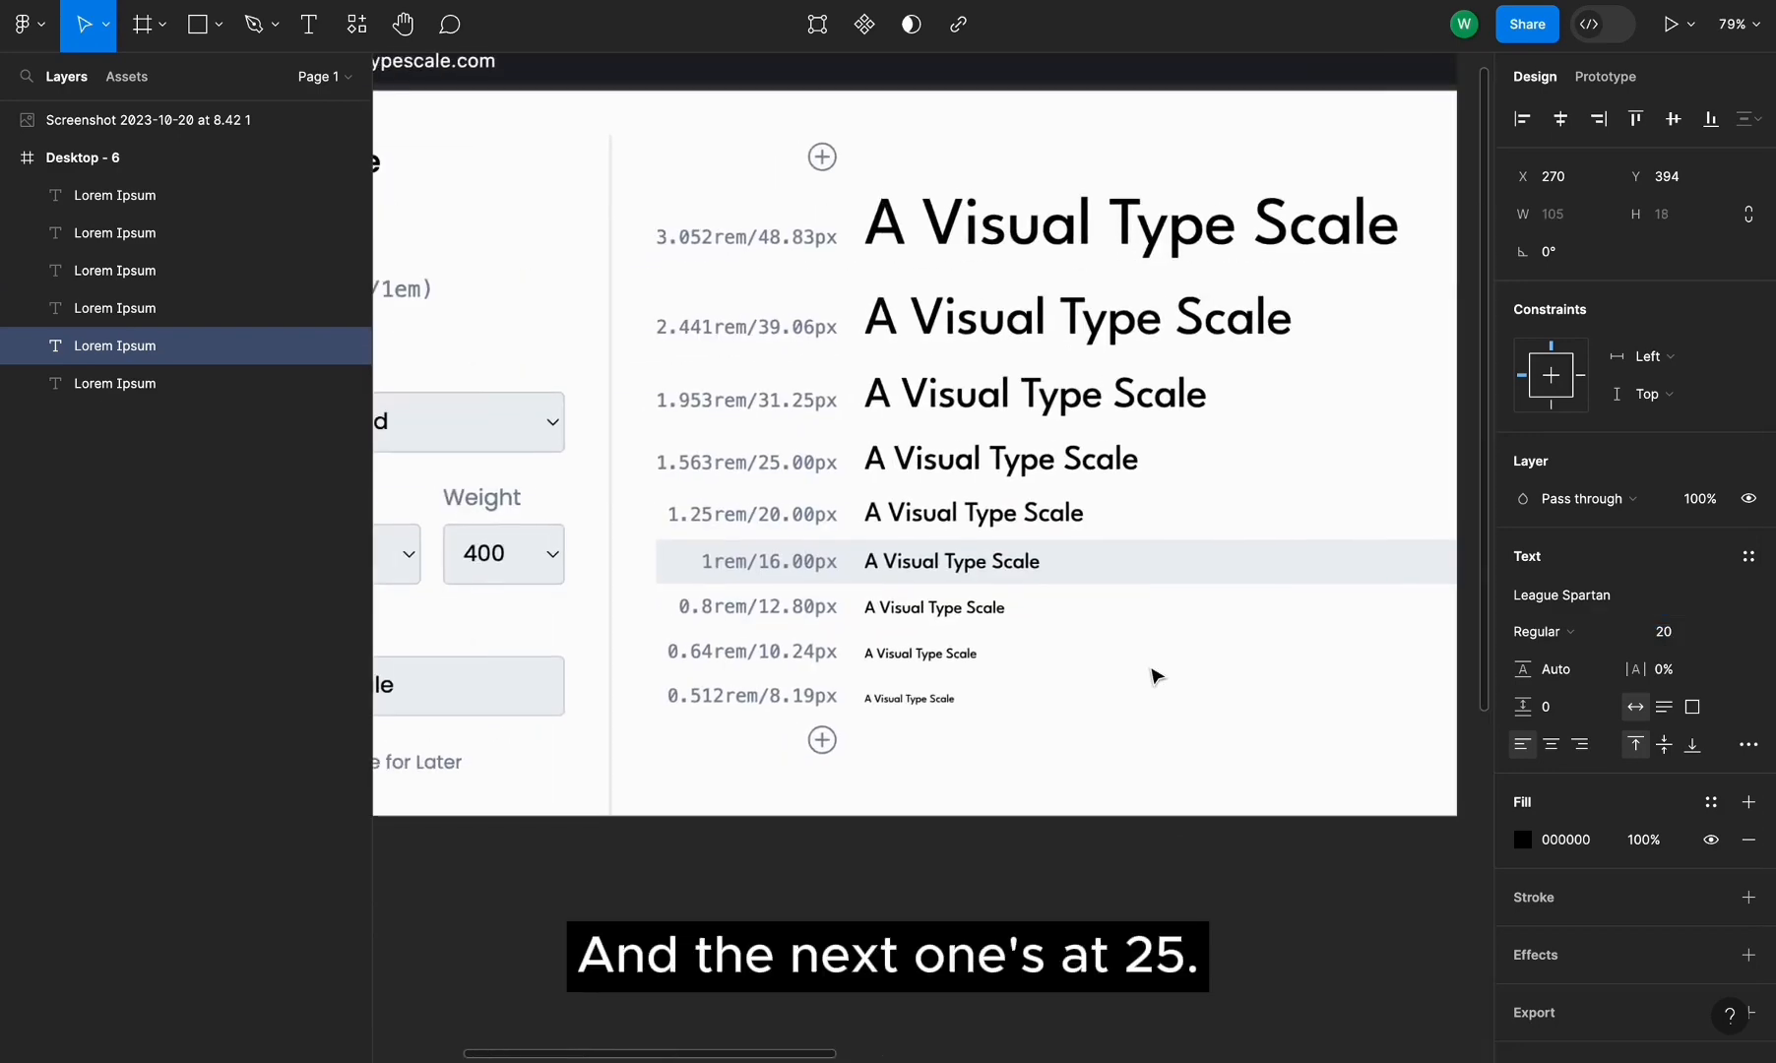
scroll(1154, 675, "right", 8)
left_click(1200, 533)
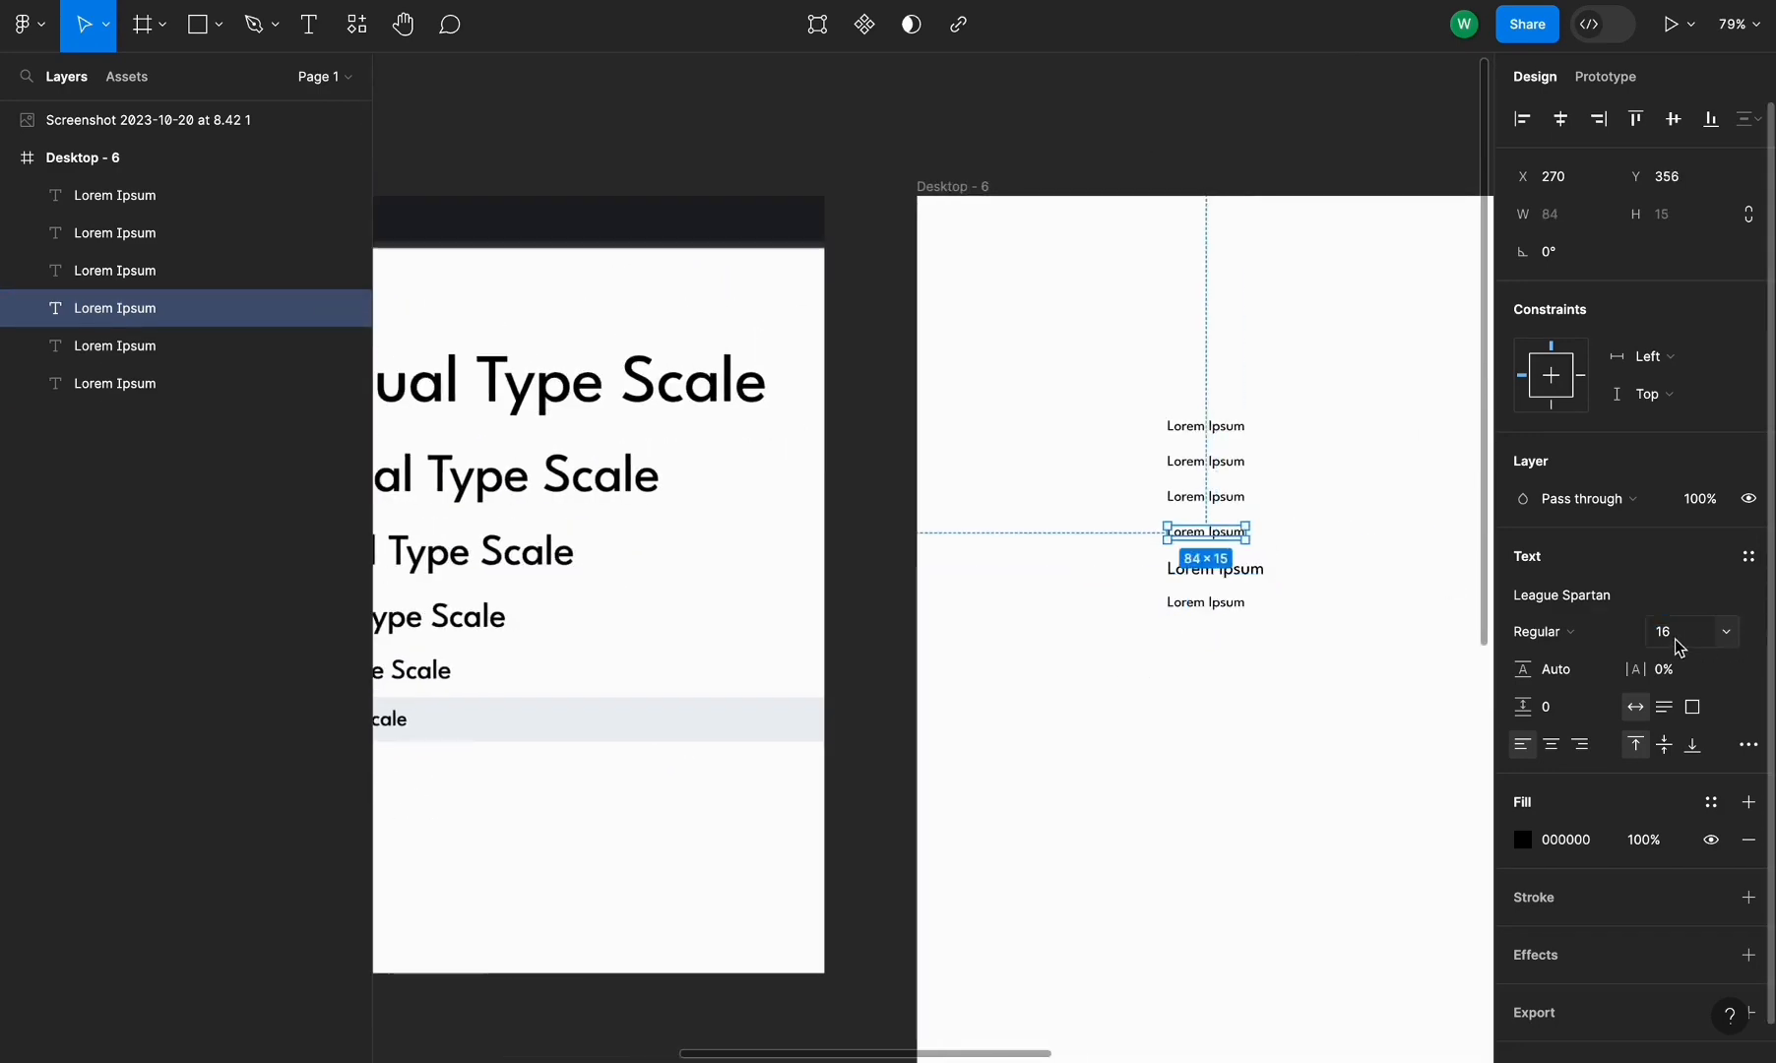
left_click(1678, 642)
key("Return")
Set the third Lorem Ipsum line's font size to 31.25
scroll(1329, 631, "left", 8)
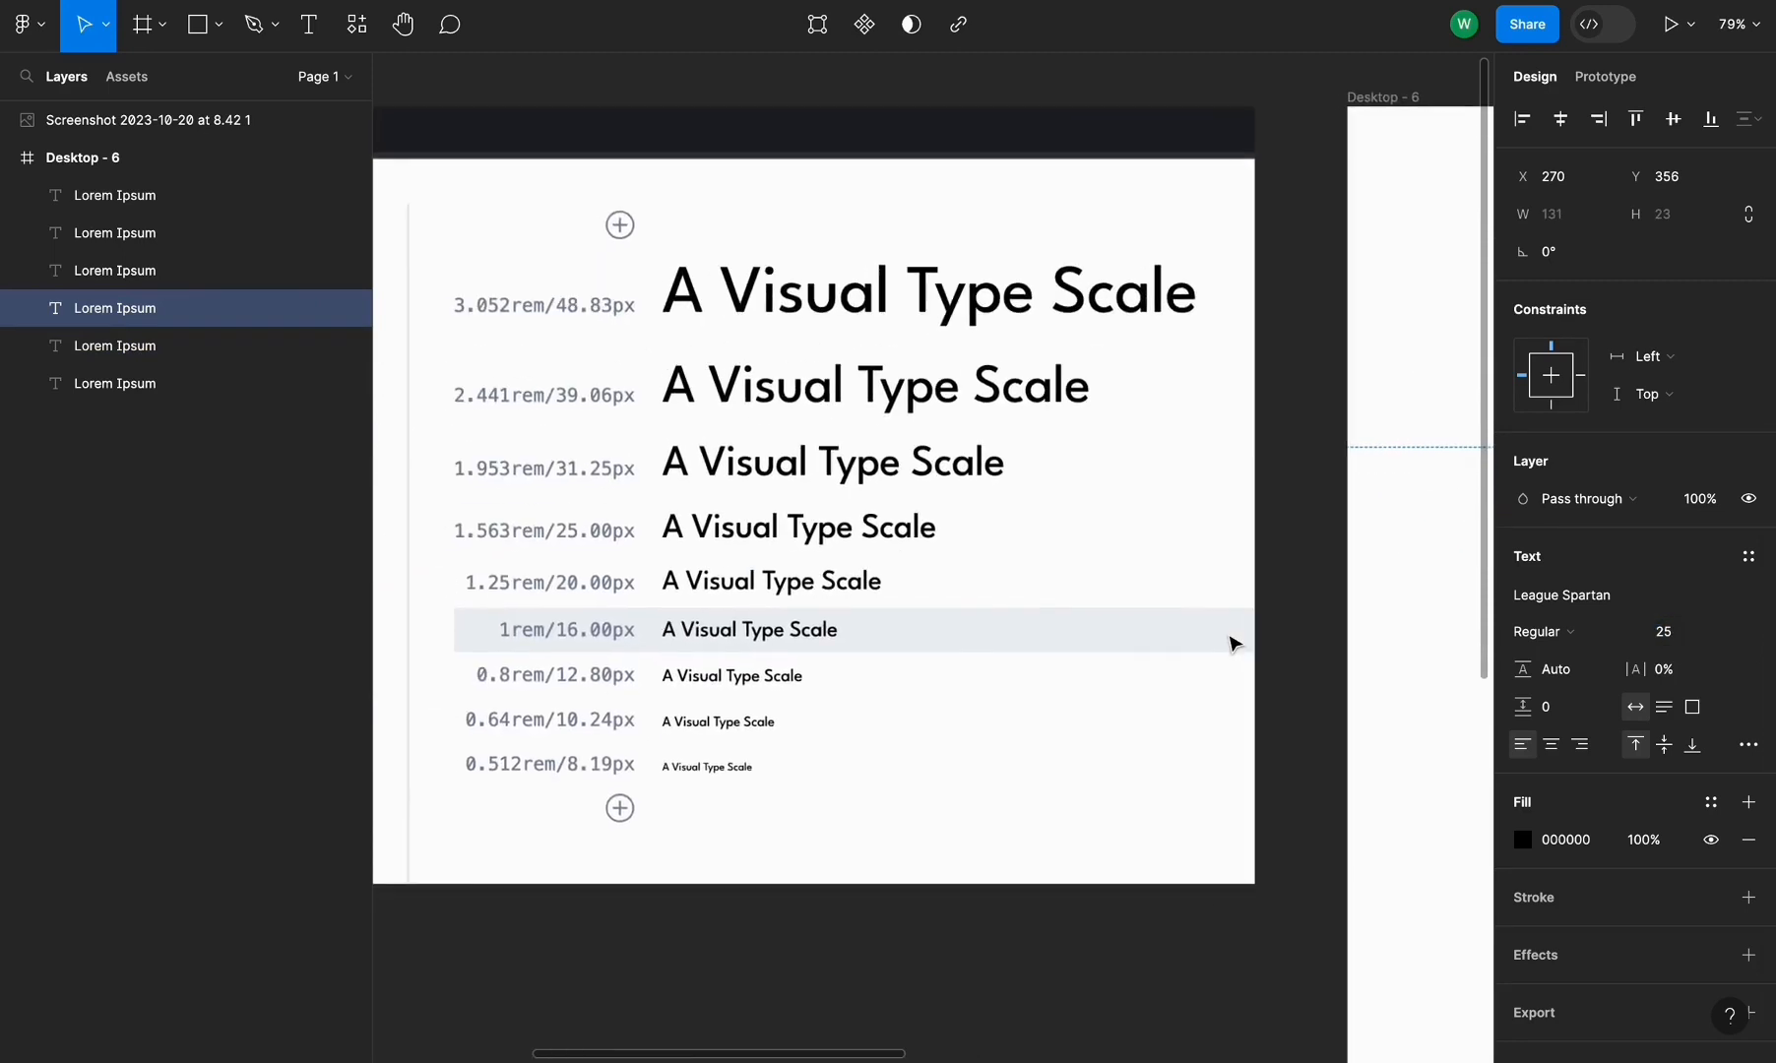
scroll(1233, 644, "right", 8)
left_click(1325, 525)
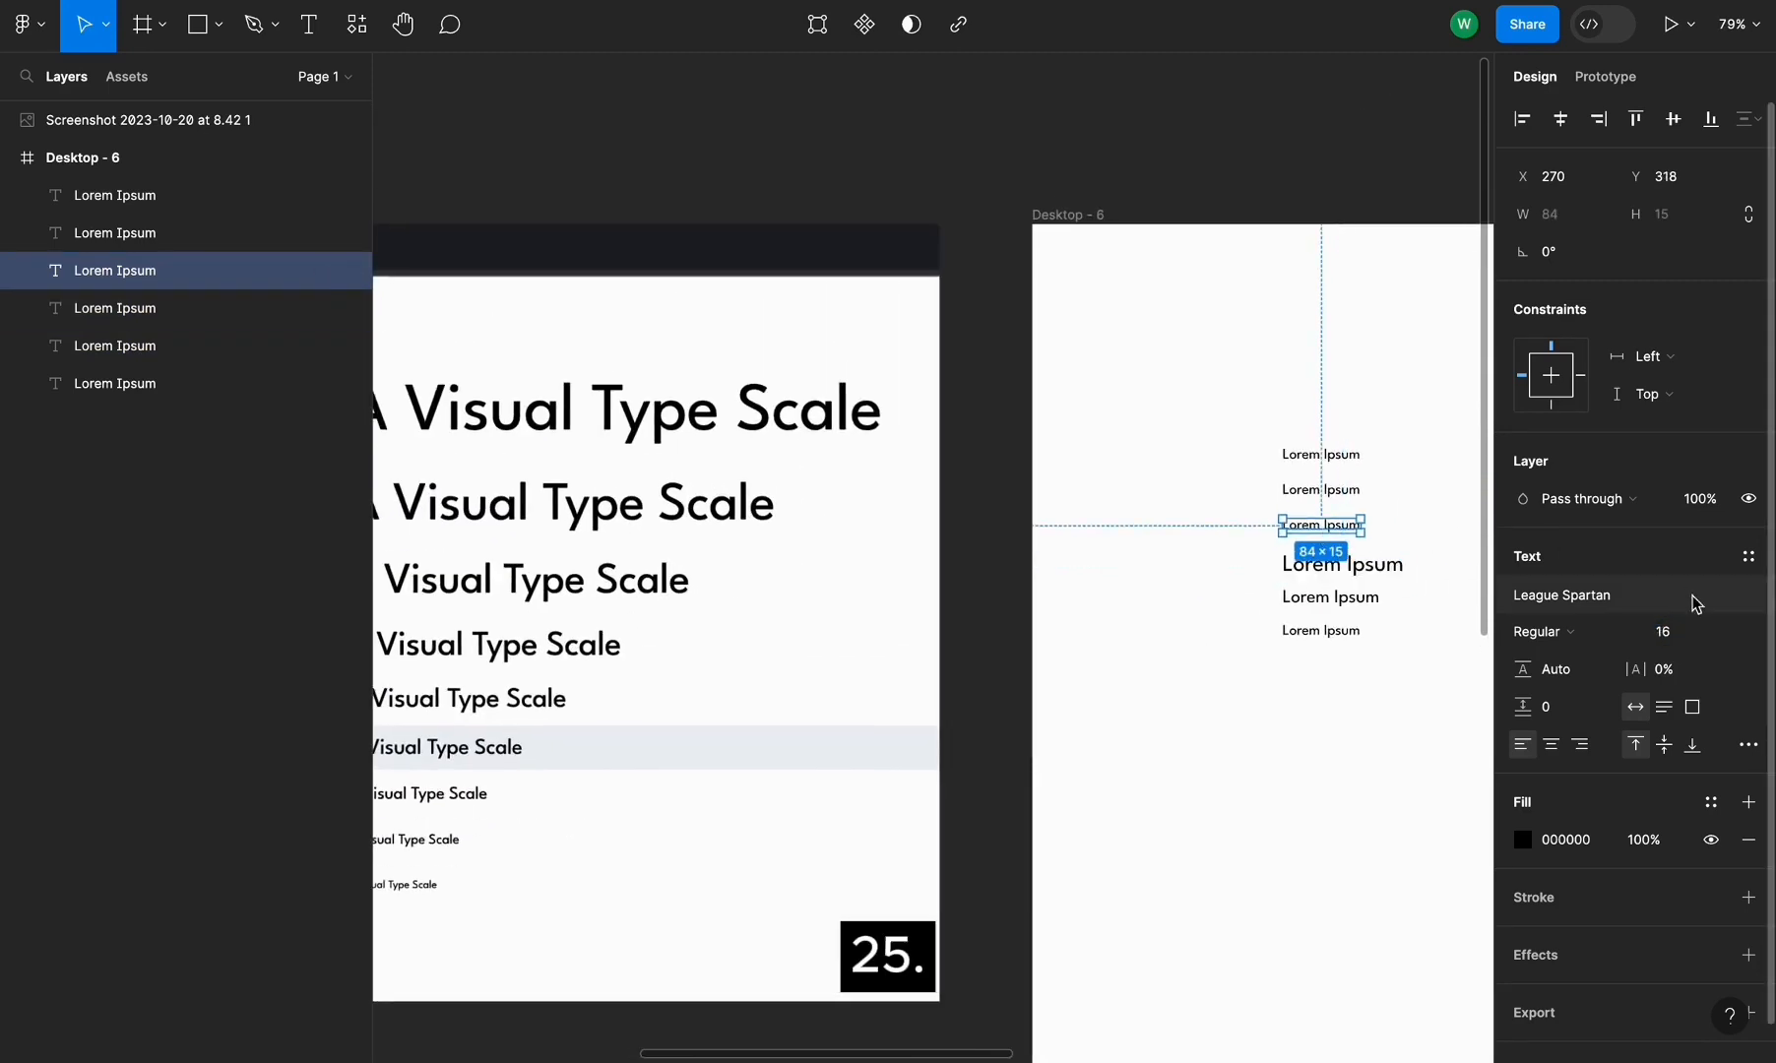
left_click(1678, 631)
type("31.2")
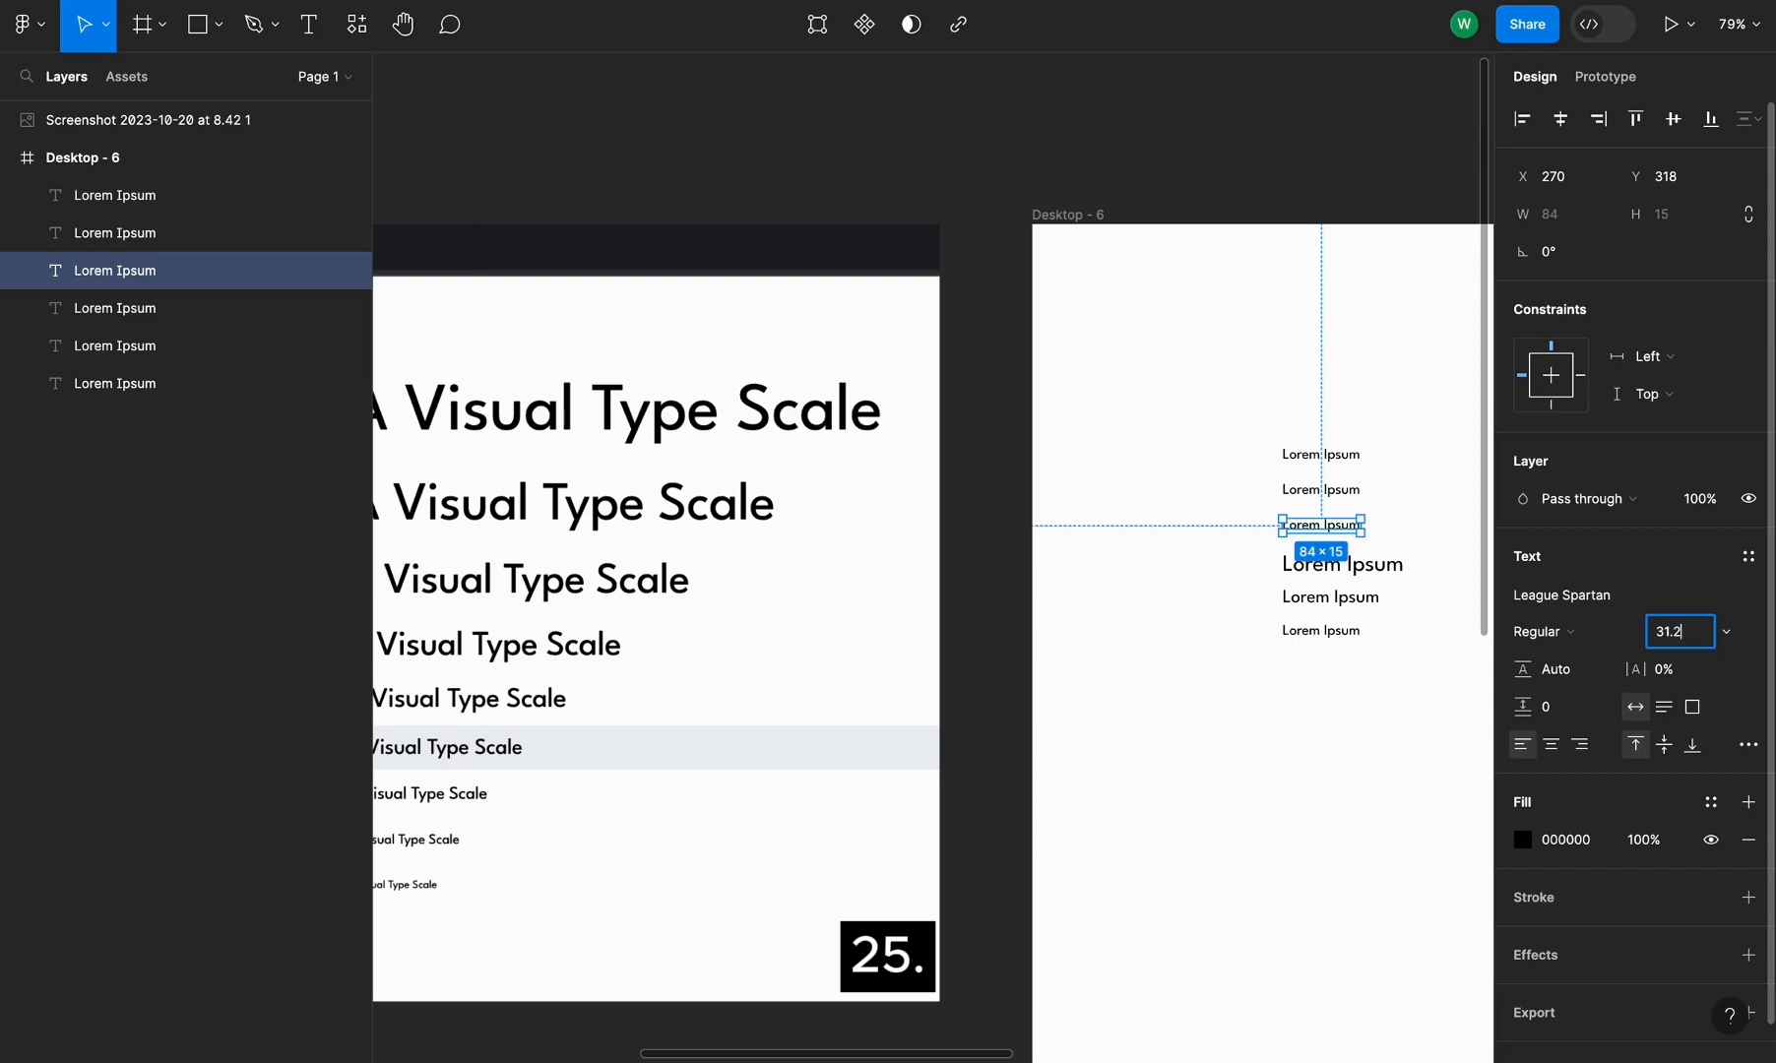
type("5")
key("Return")
Set the second Lorem Ipsum line's font size to 39.06
scroll(678, 821, "left", 8)
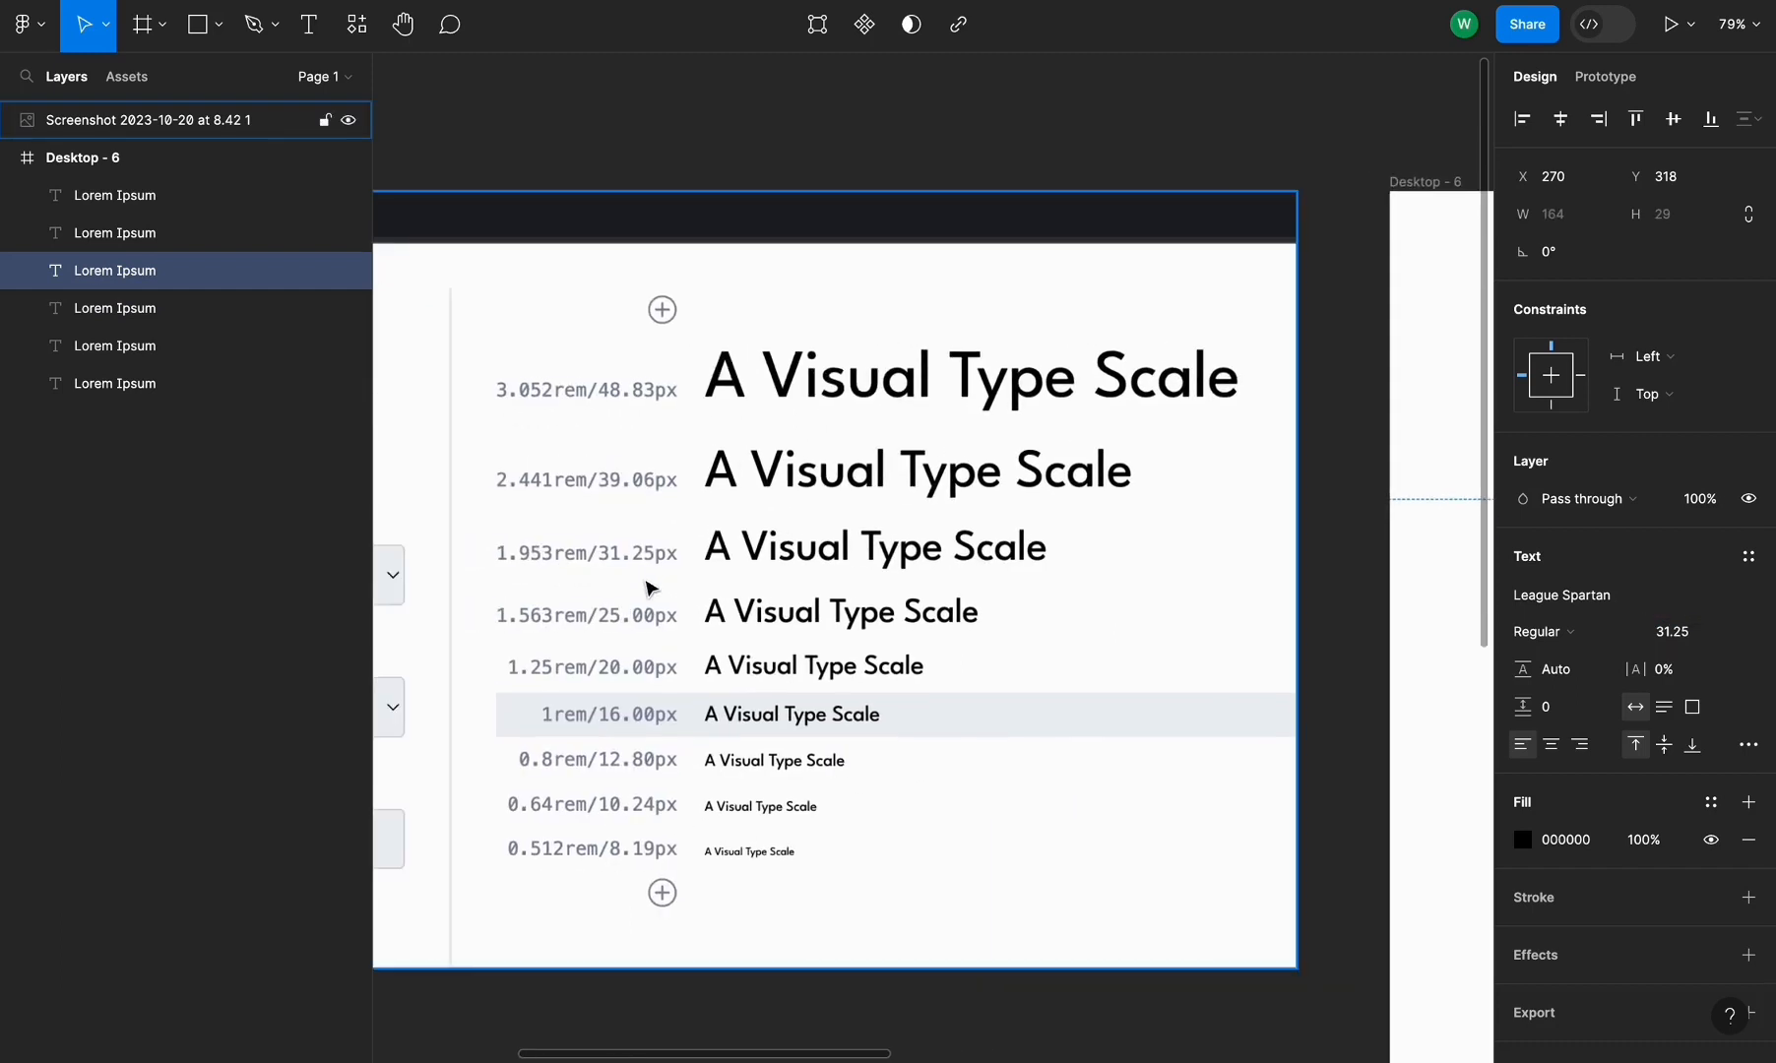
scroll(650, 589, "right", 8)
left_click(1083, 523)
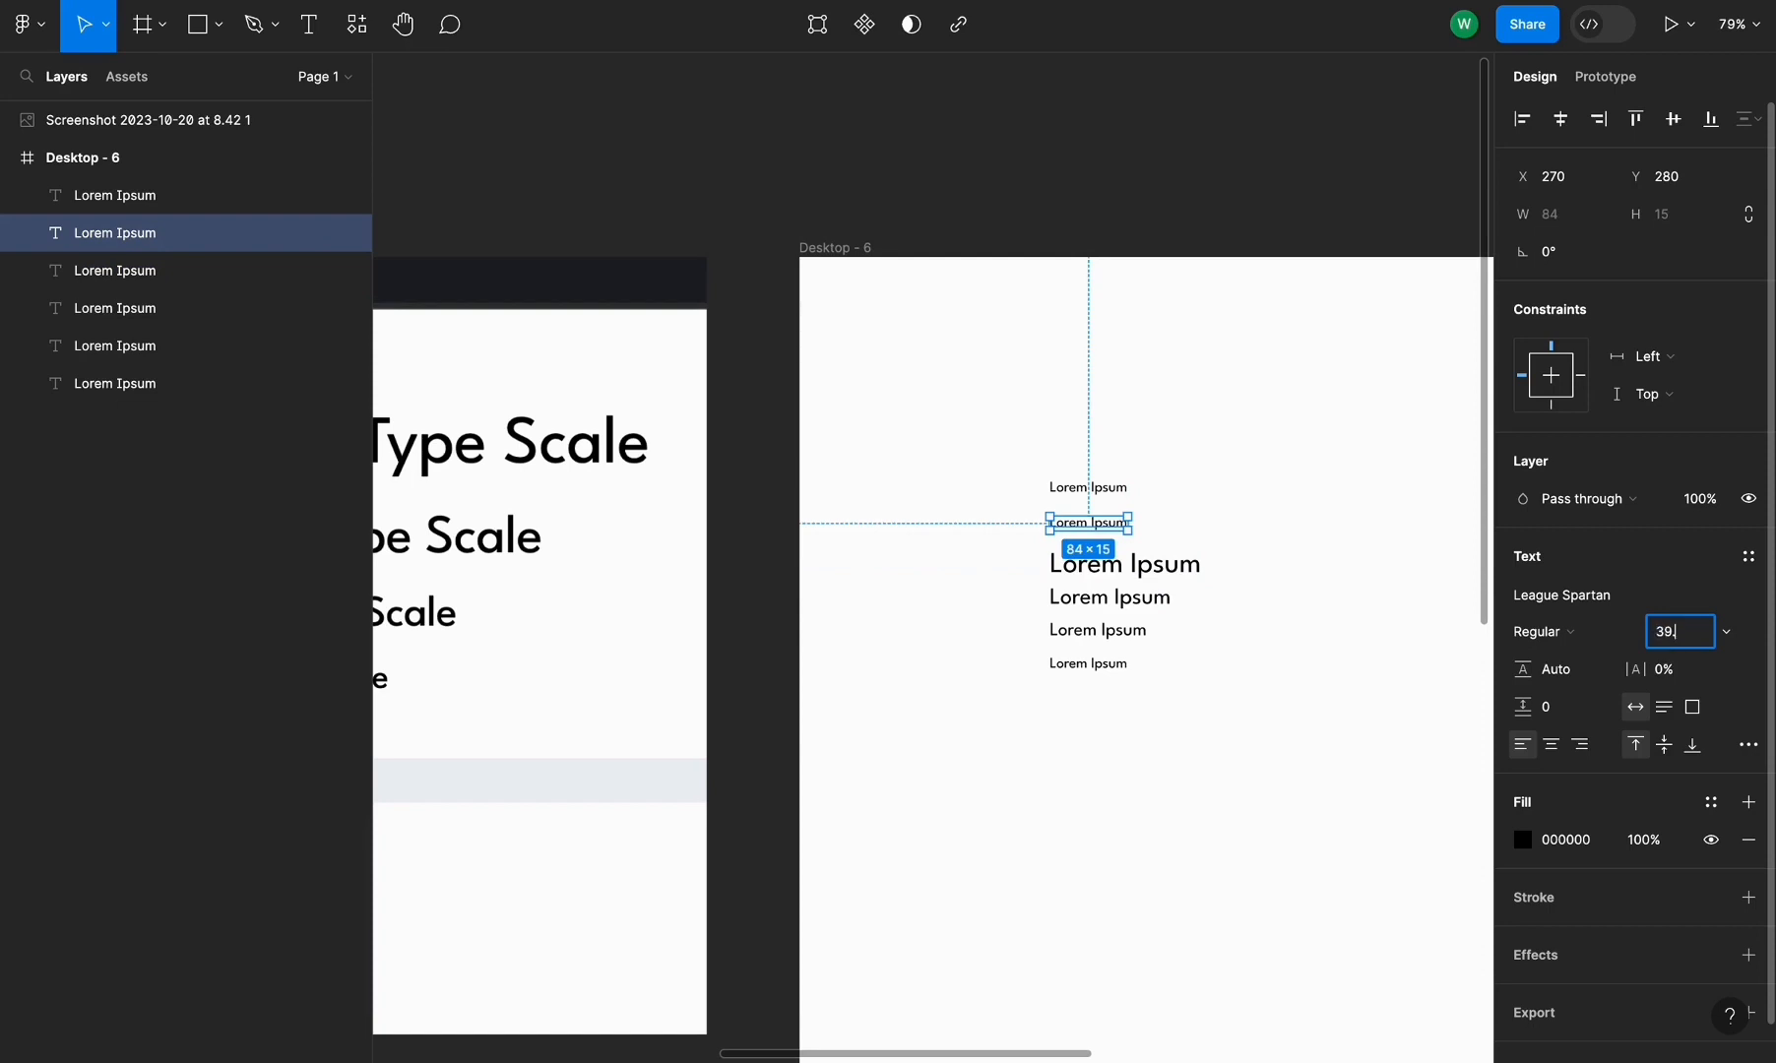
type("39.06")
key("Return")
Set the top Lorem Ipsum line's font size to 48.83
scroll(1477, 654, "left", 5)
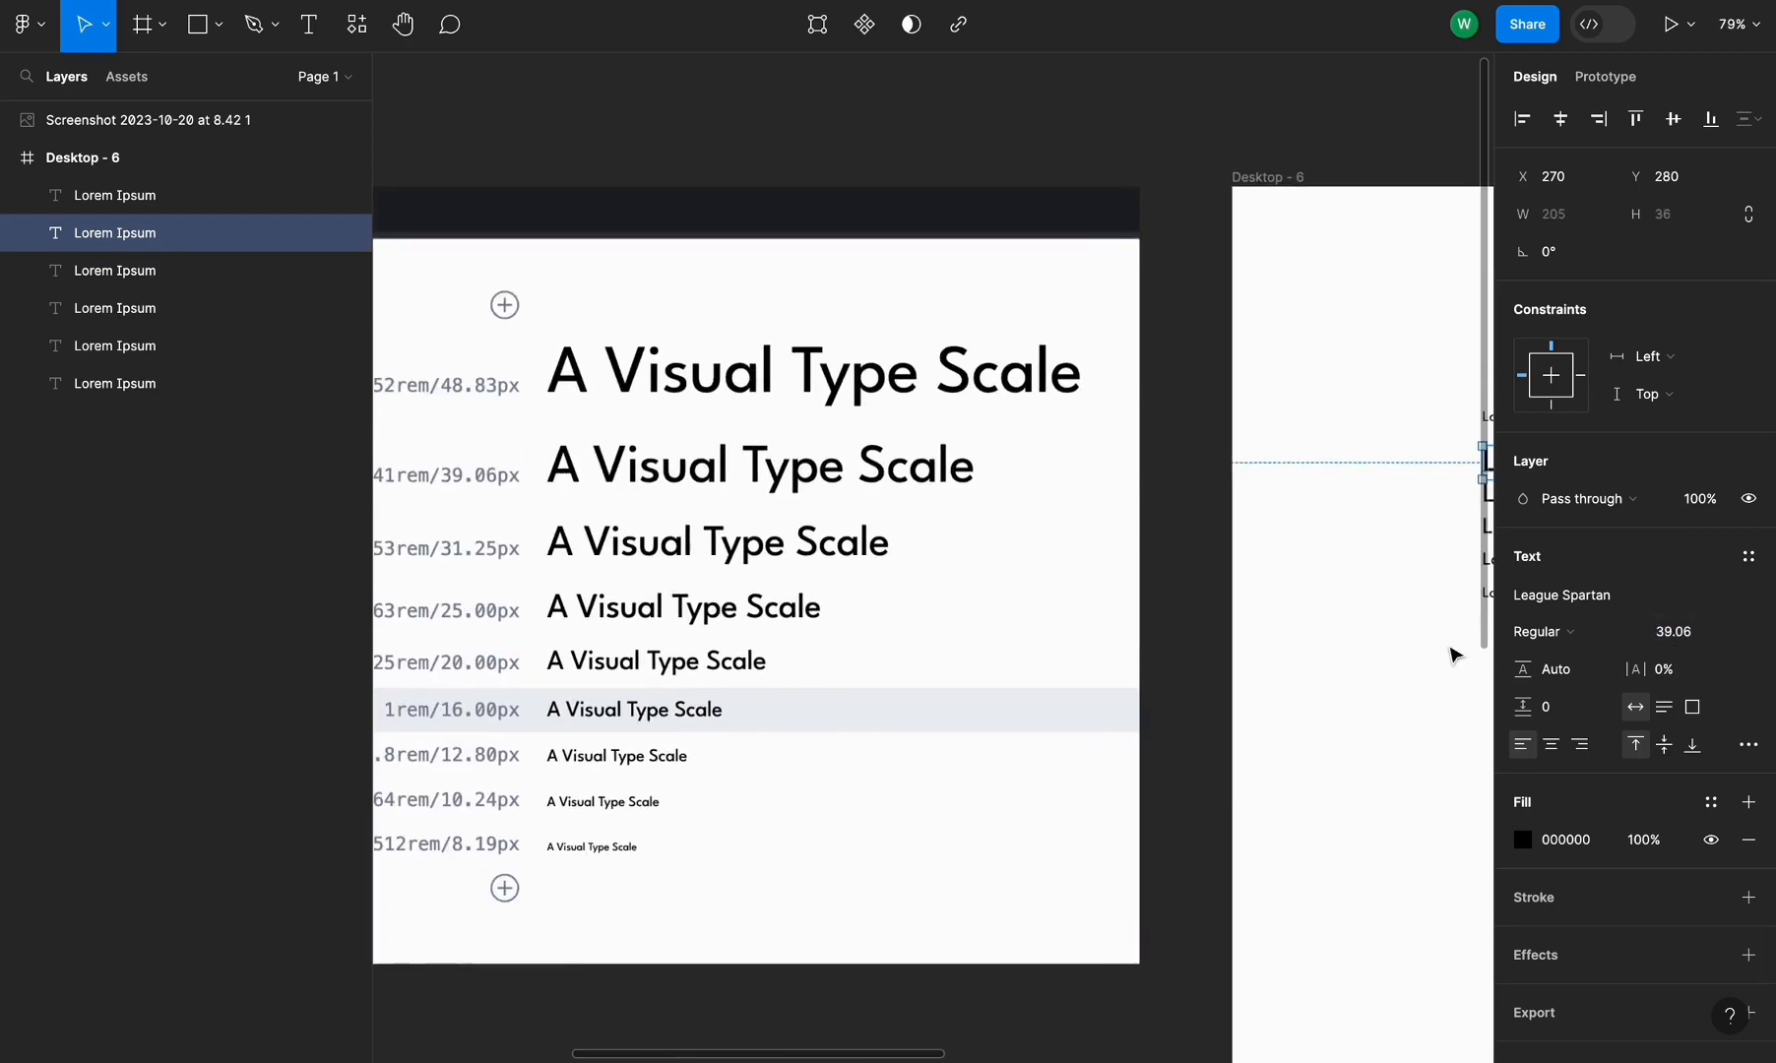
scroll(567, 423, "right", 6)
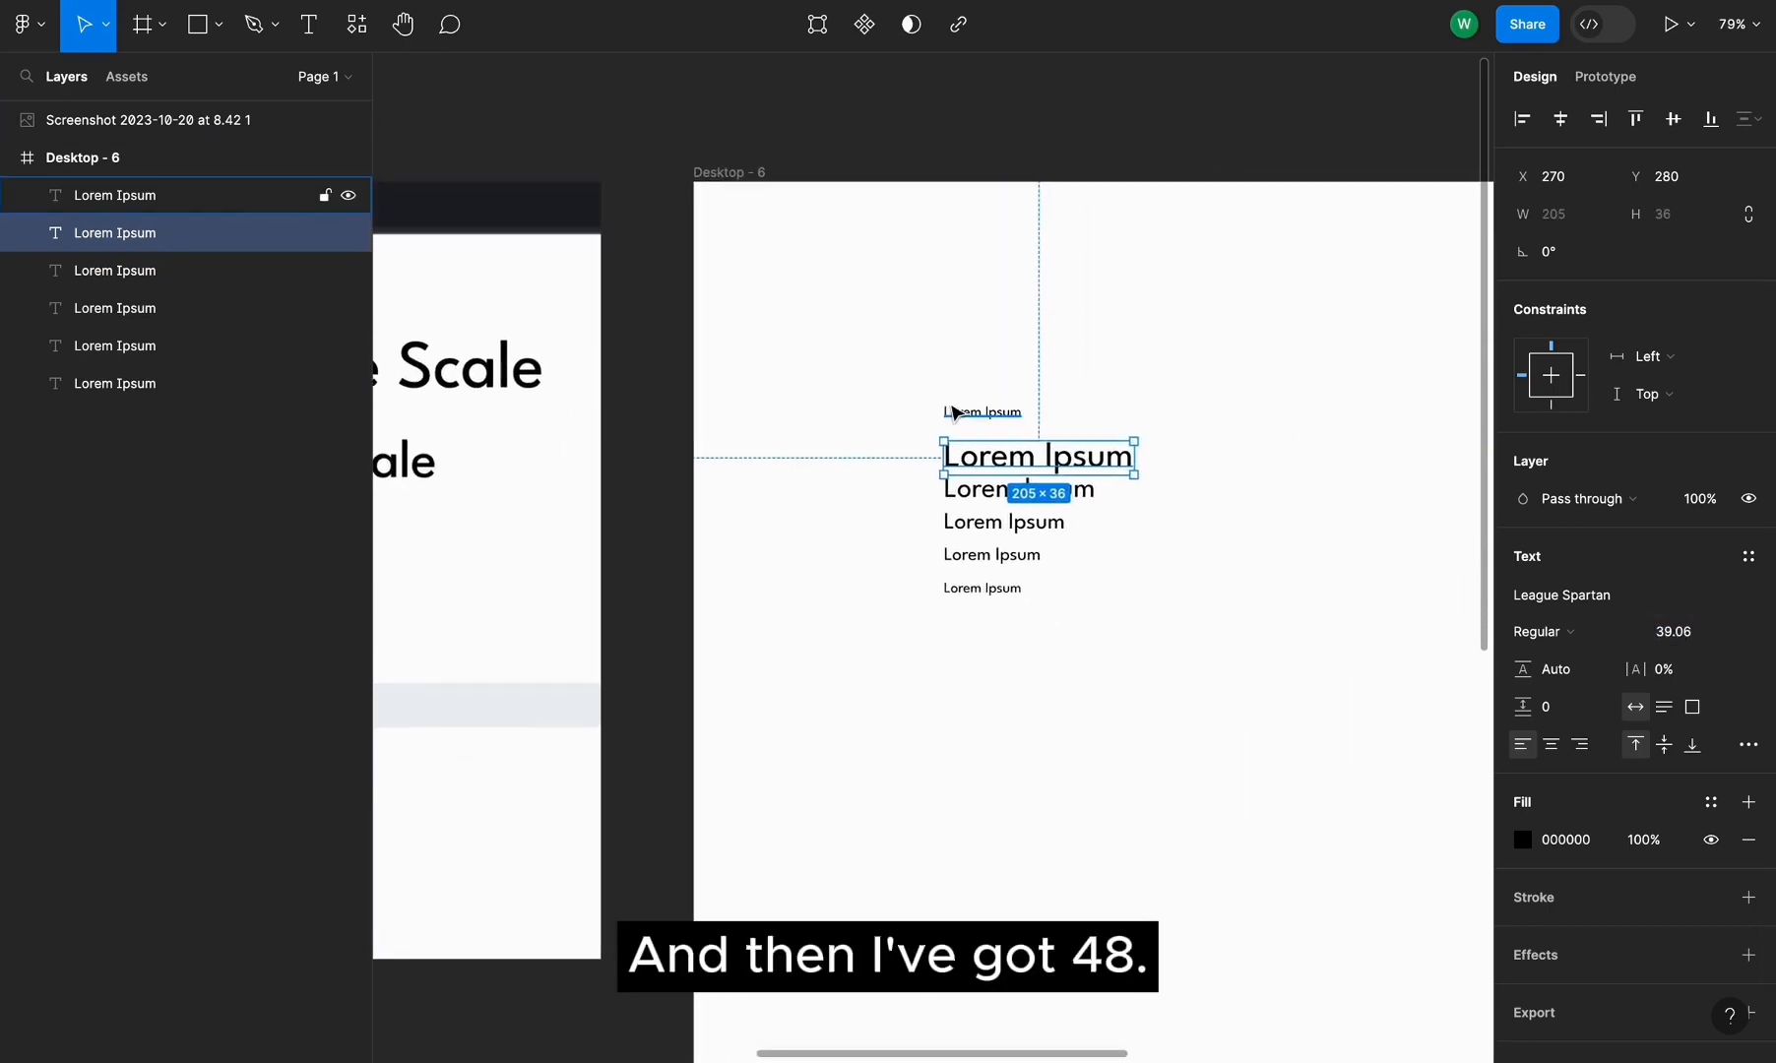
left_click(197, 195)
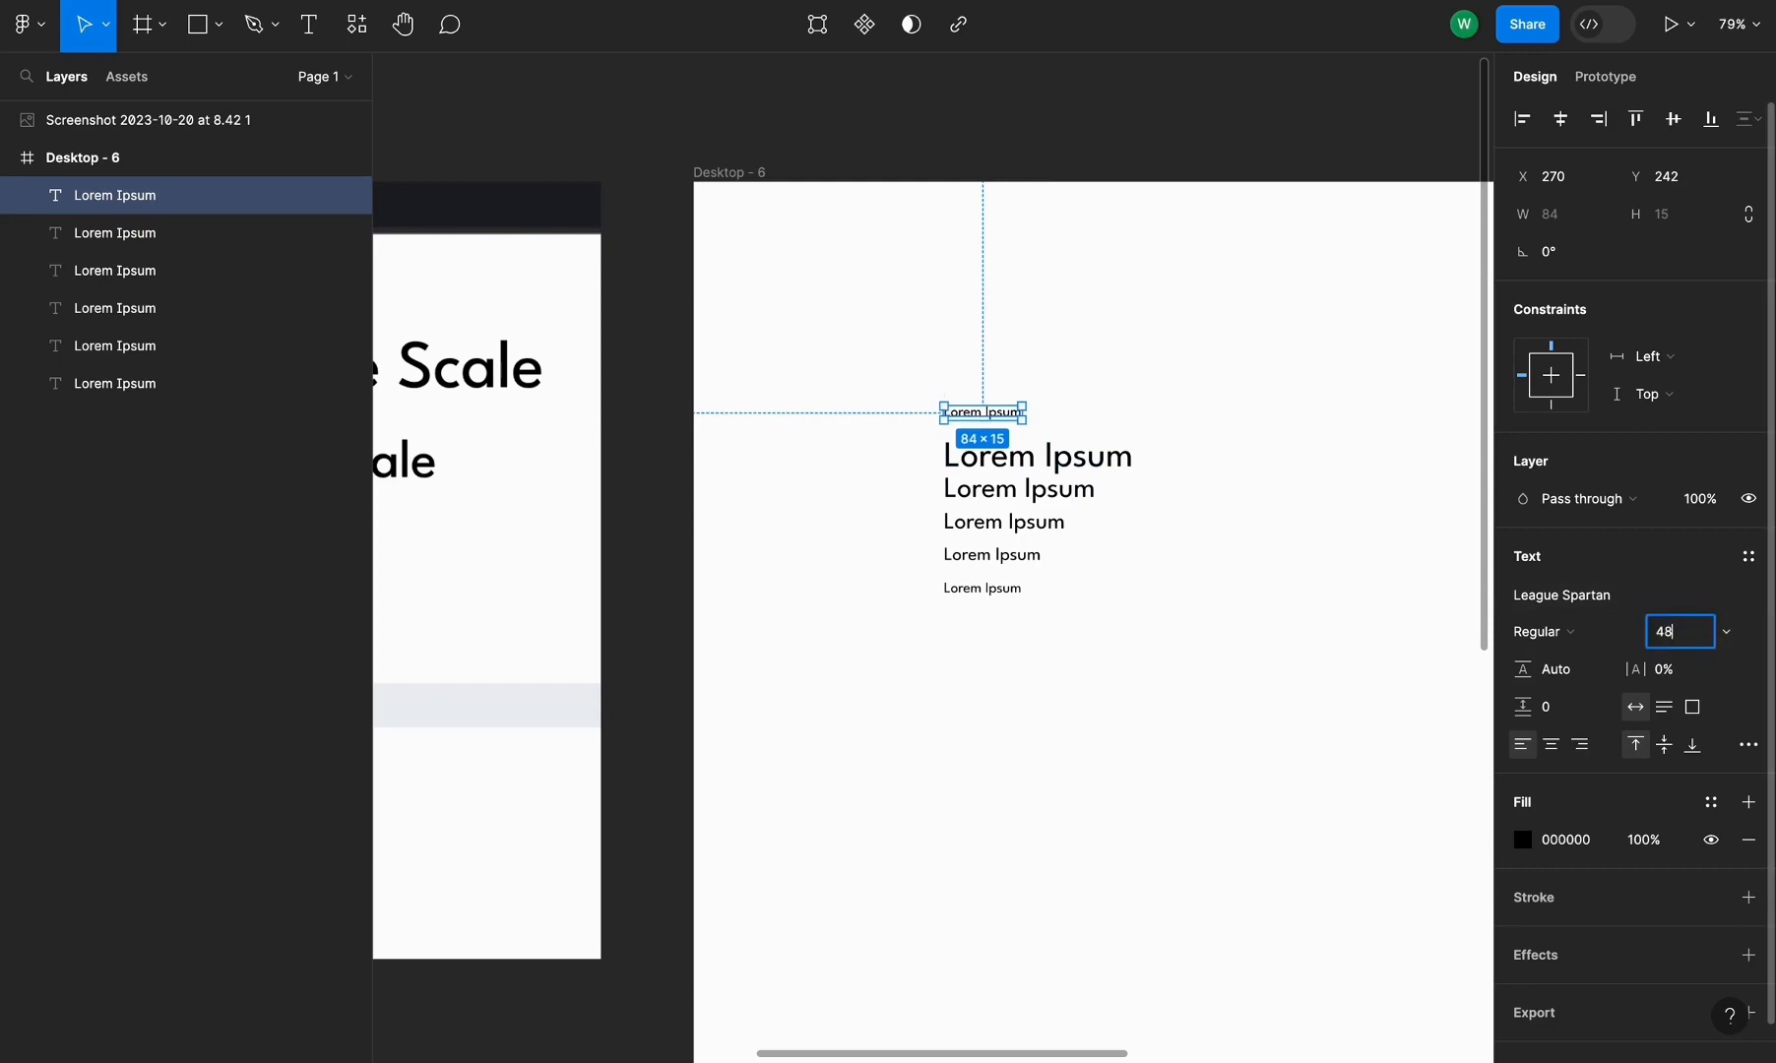
key("Return")
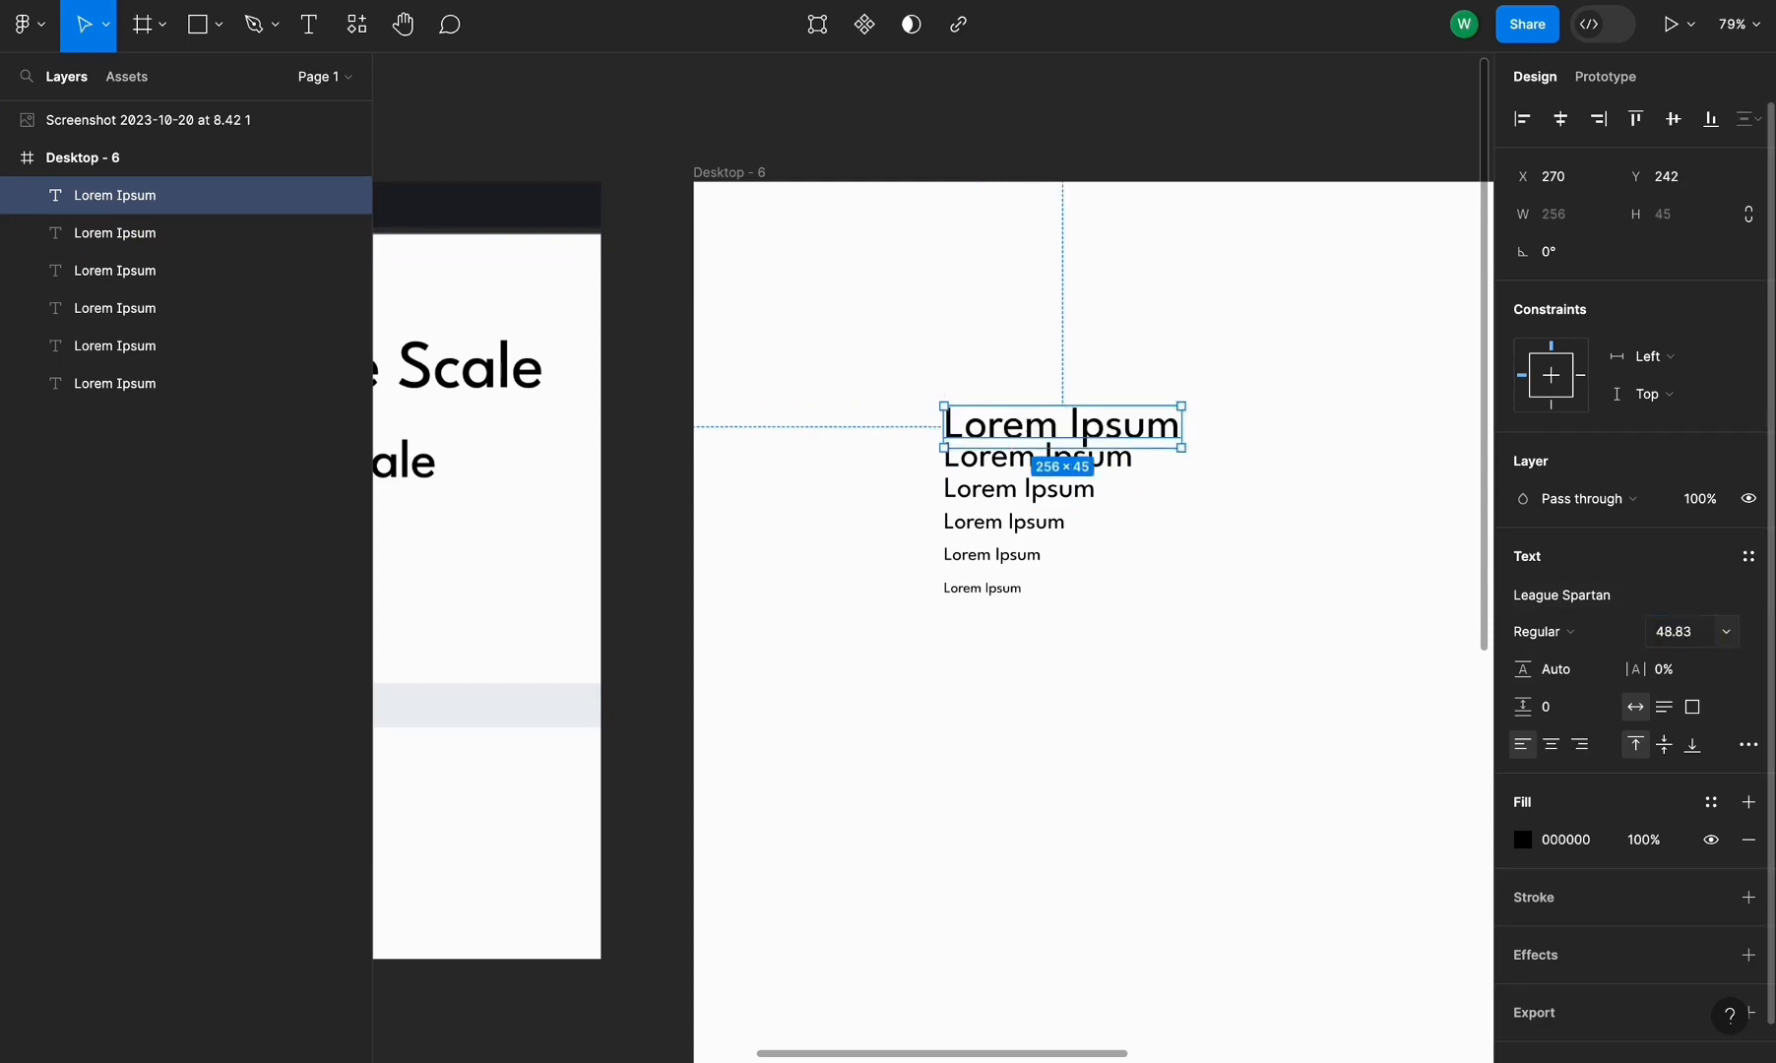
Reposition the two largest lines so they no longer overlap the lines below
left_click(1130, 623)
scroll(1024, 411, "up", 4)
left_click_drag(1073, 420, 1075, 389)
left_click(1075, 470)
left_click_drag(1076, 476, 1062, 463)
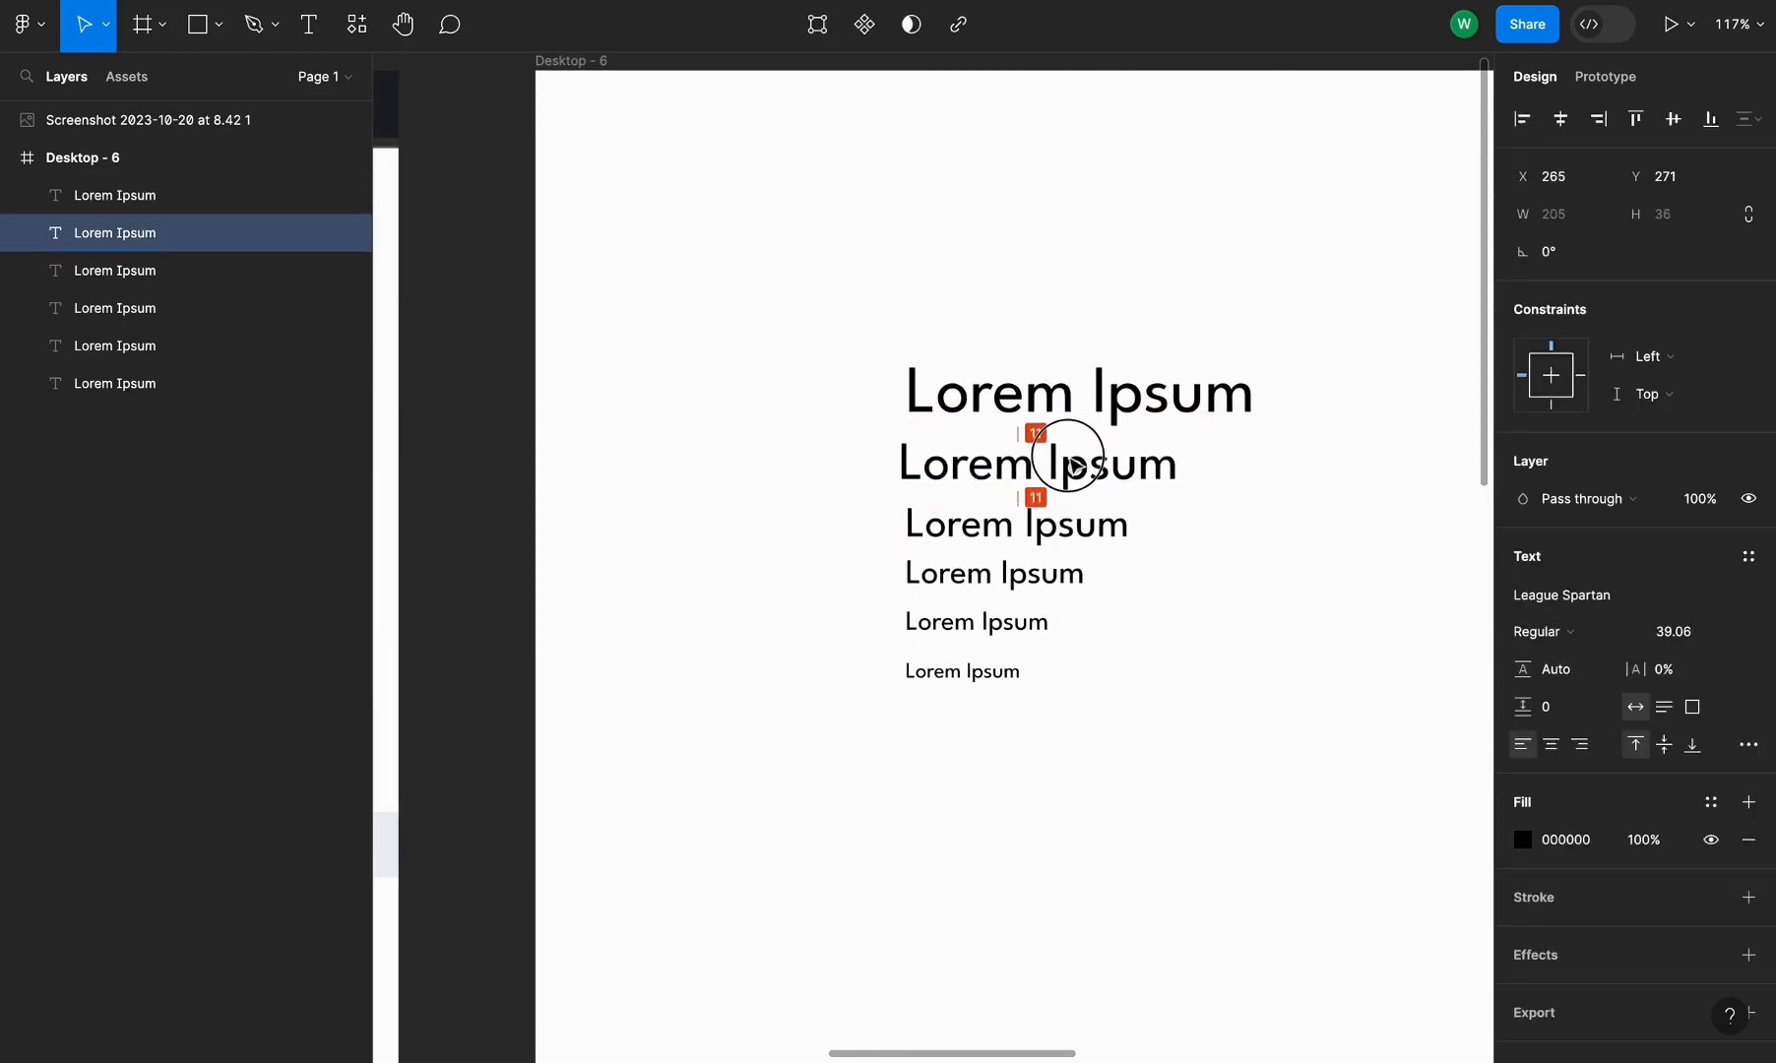
left_click(1181, 622)
Duplicate the smallest line three more times to extend the column downward
scroll(1181, 623, "down", 5)
scroll(922, 731, "left", 5)
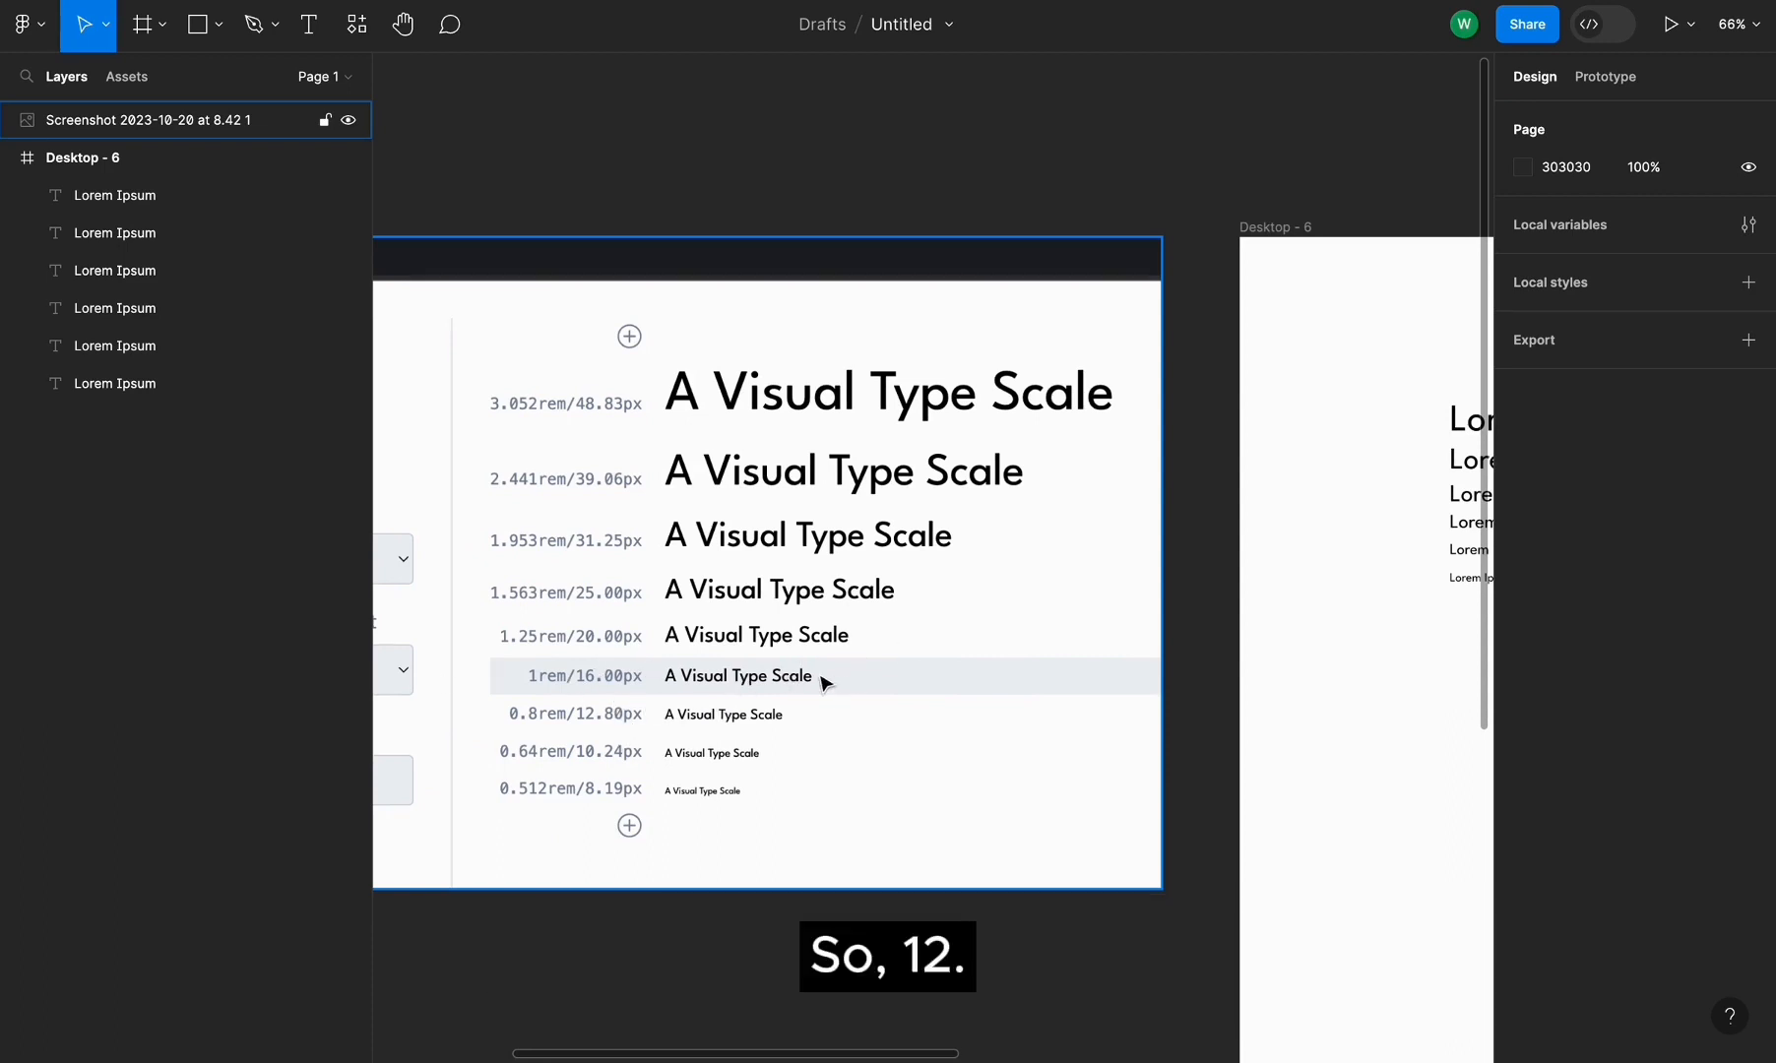
scroll(837, 684, "right", 8)
scroll(825, 683, "left", 3)
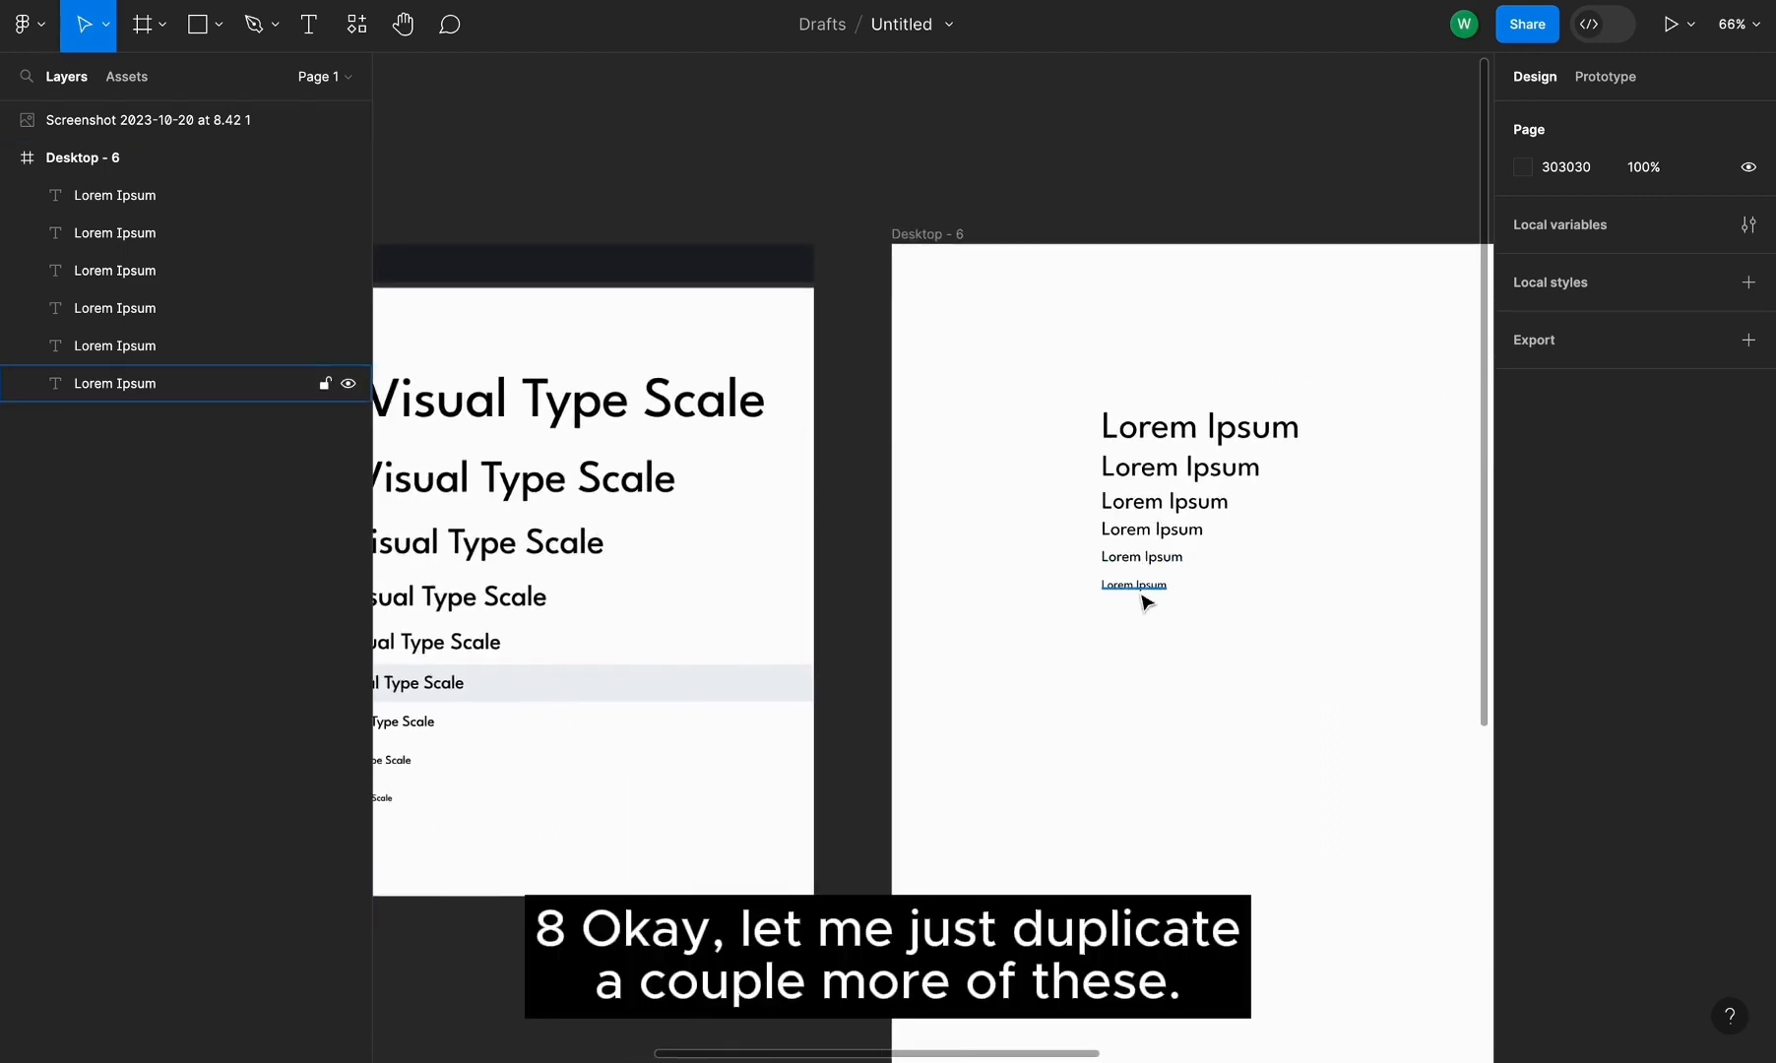
scroll(1147, 596, "up", 5)
left_click(1165, 580)
left_click_drag(1170, 586, 1166, 646)
key("ctrl+d")
key("ctrl+d")
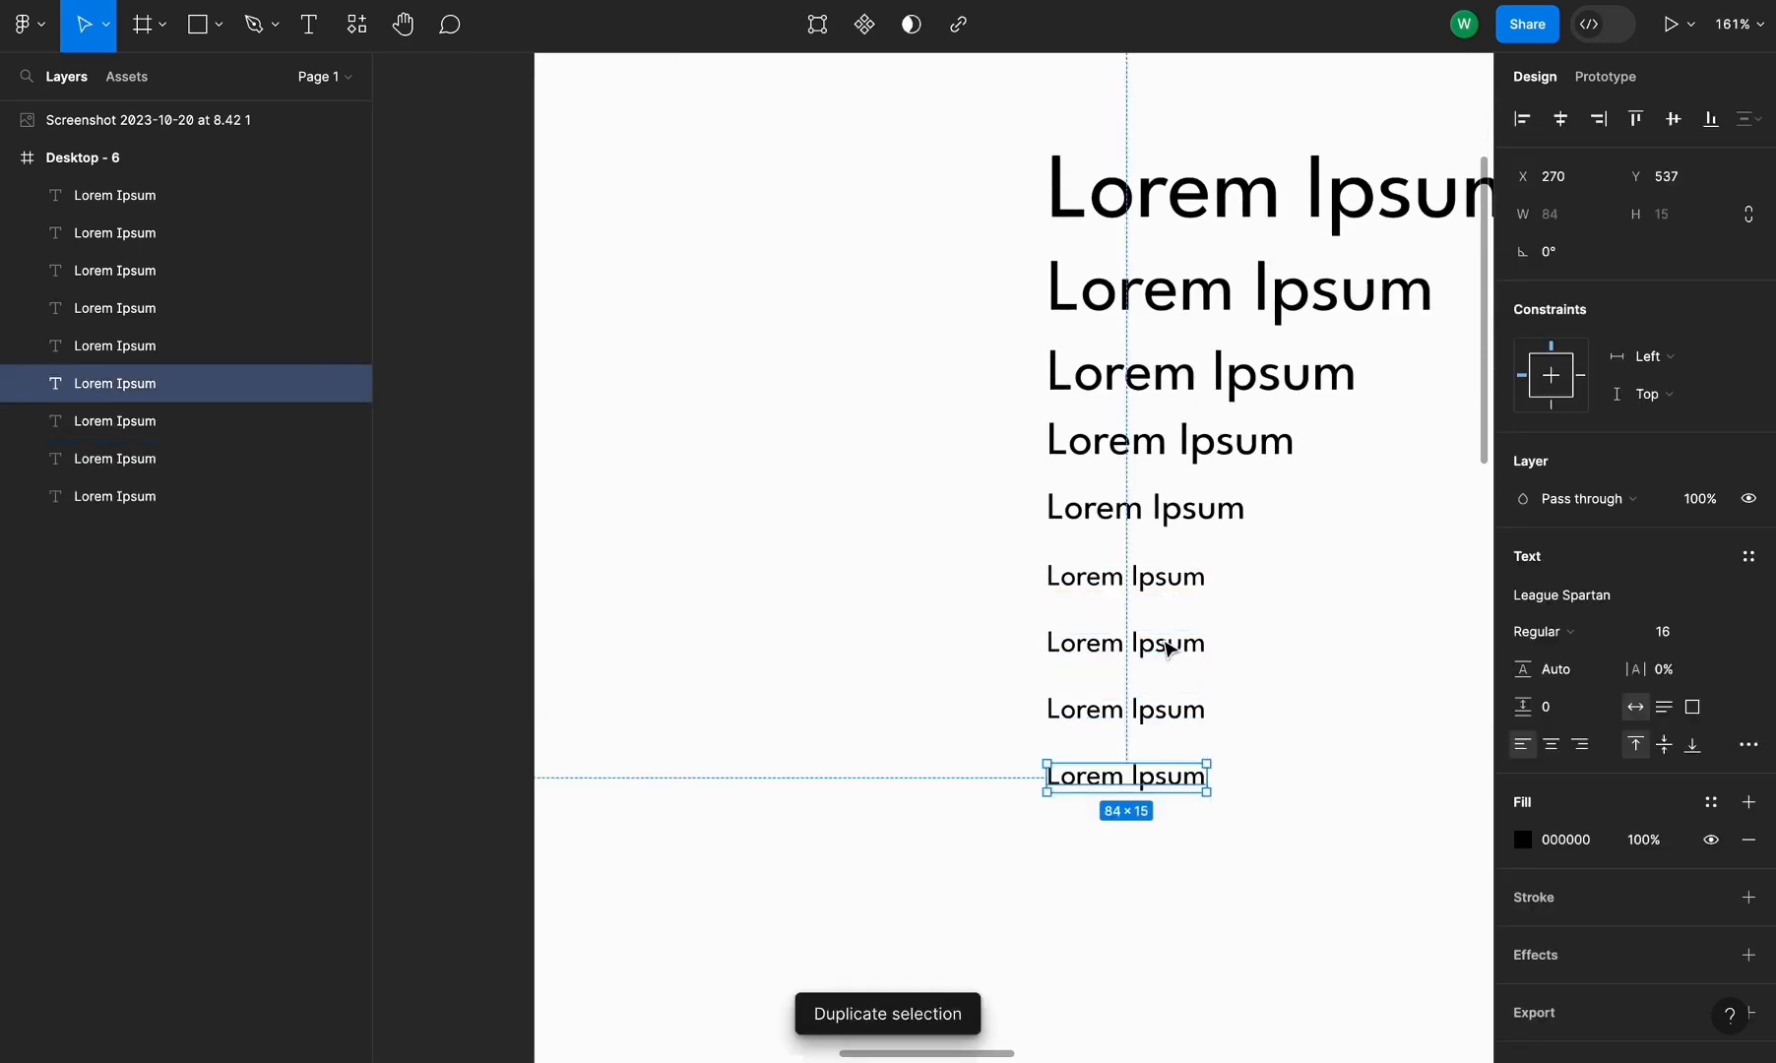
Set the first new line's font size to 12.8
left_click(1177, 645)
type("12.8")
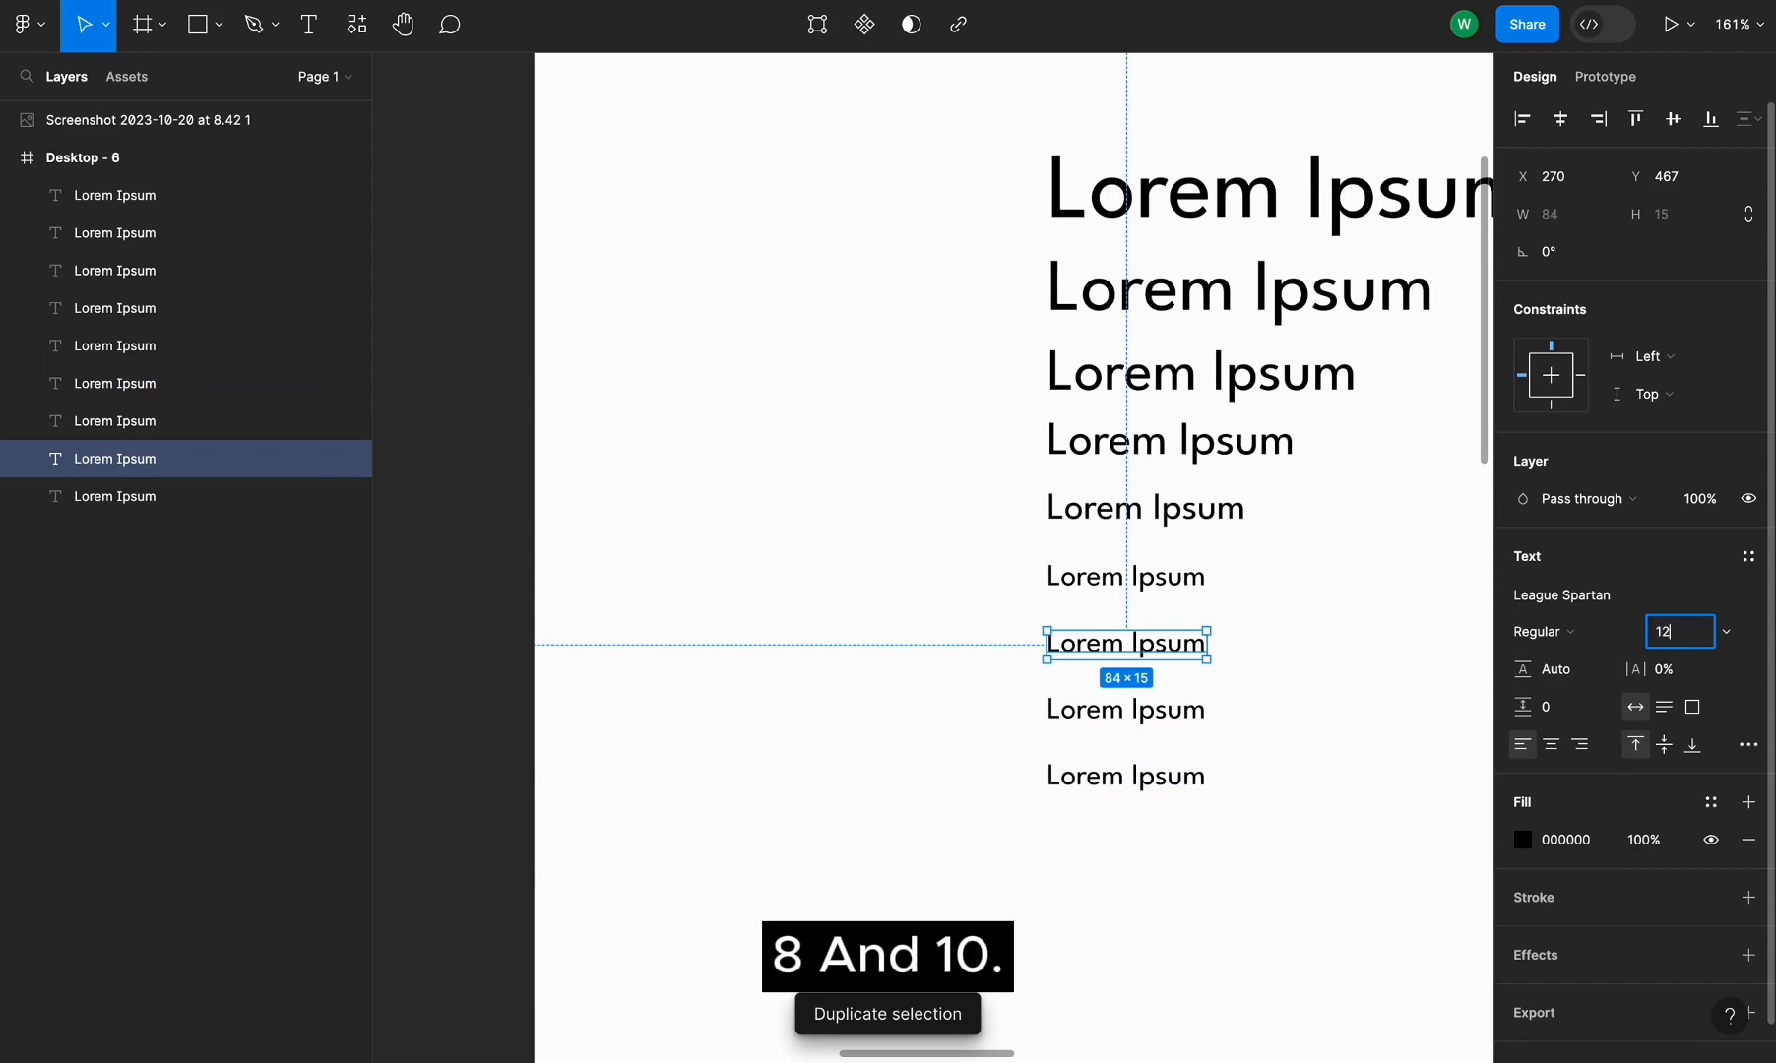
key("Return")
Set the next line's font size to 10.24
scroll(1027, 366, "down", 5)
left_click(1229, 516)
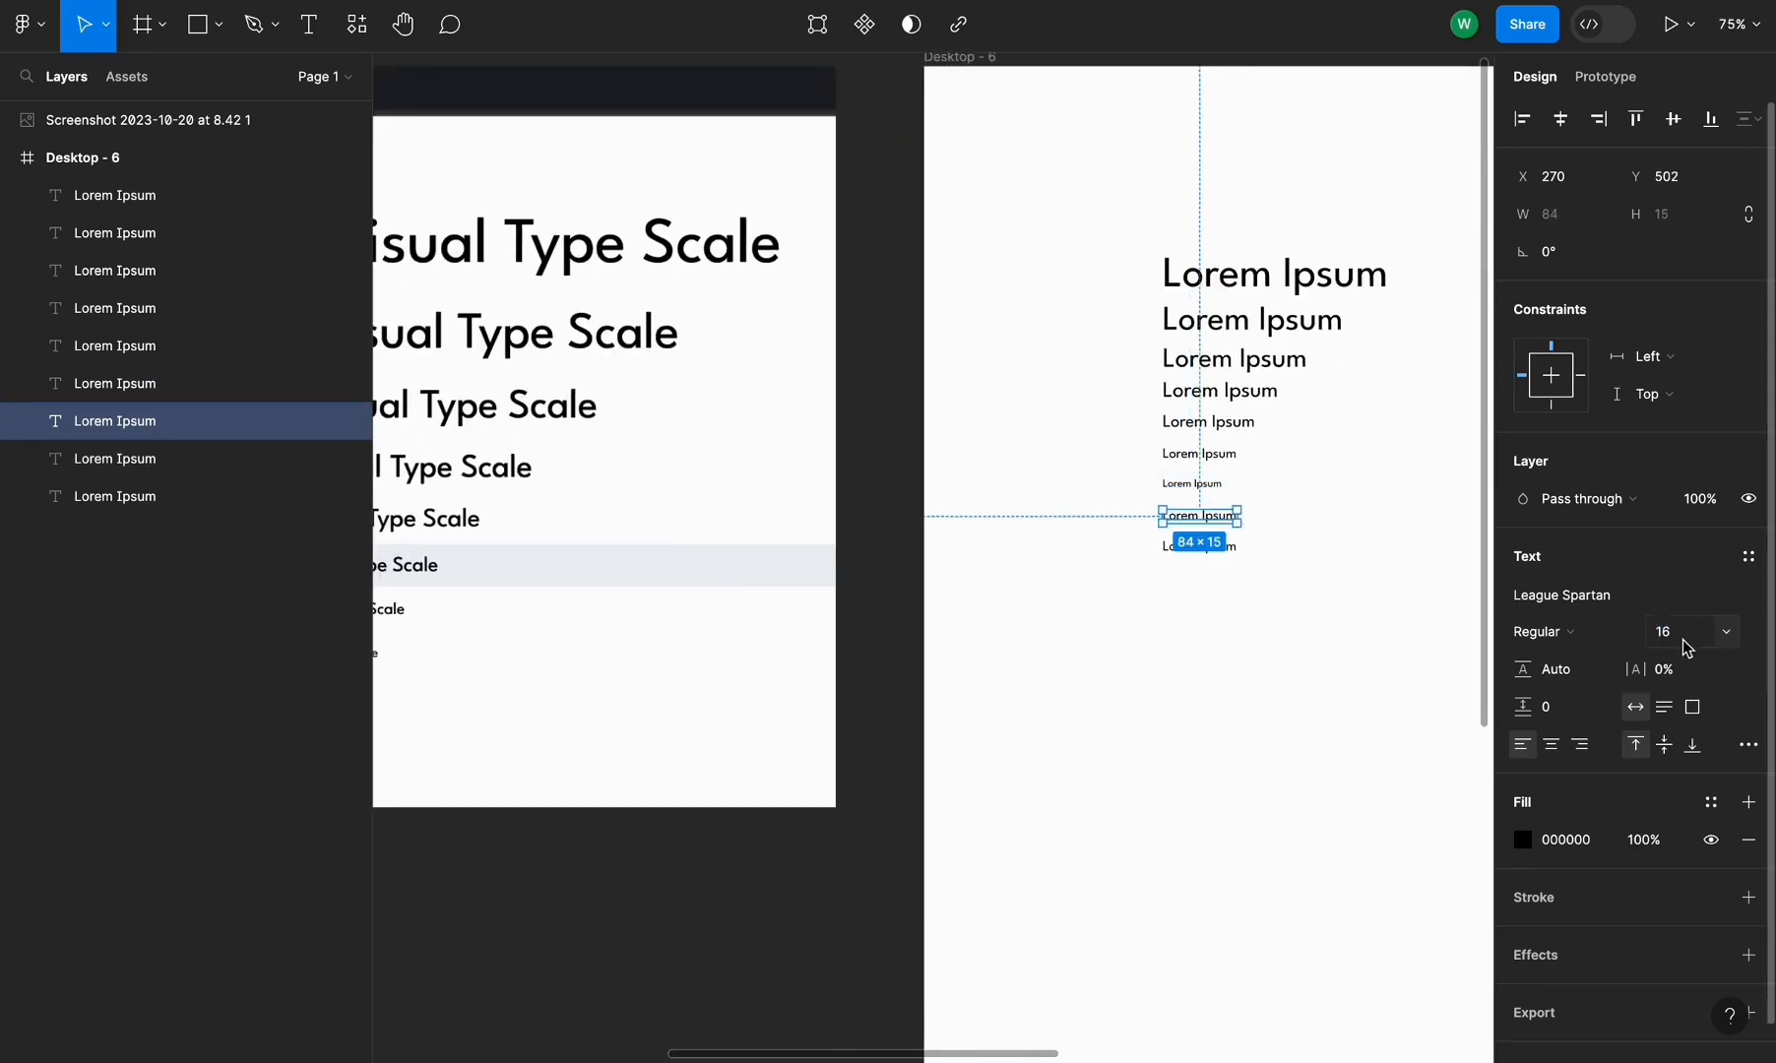
type("10.24")
key("Return")
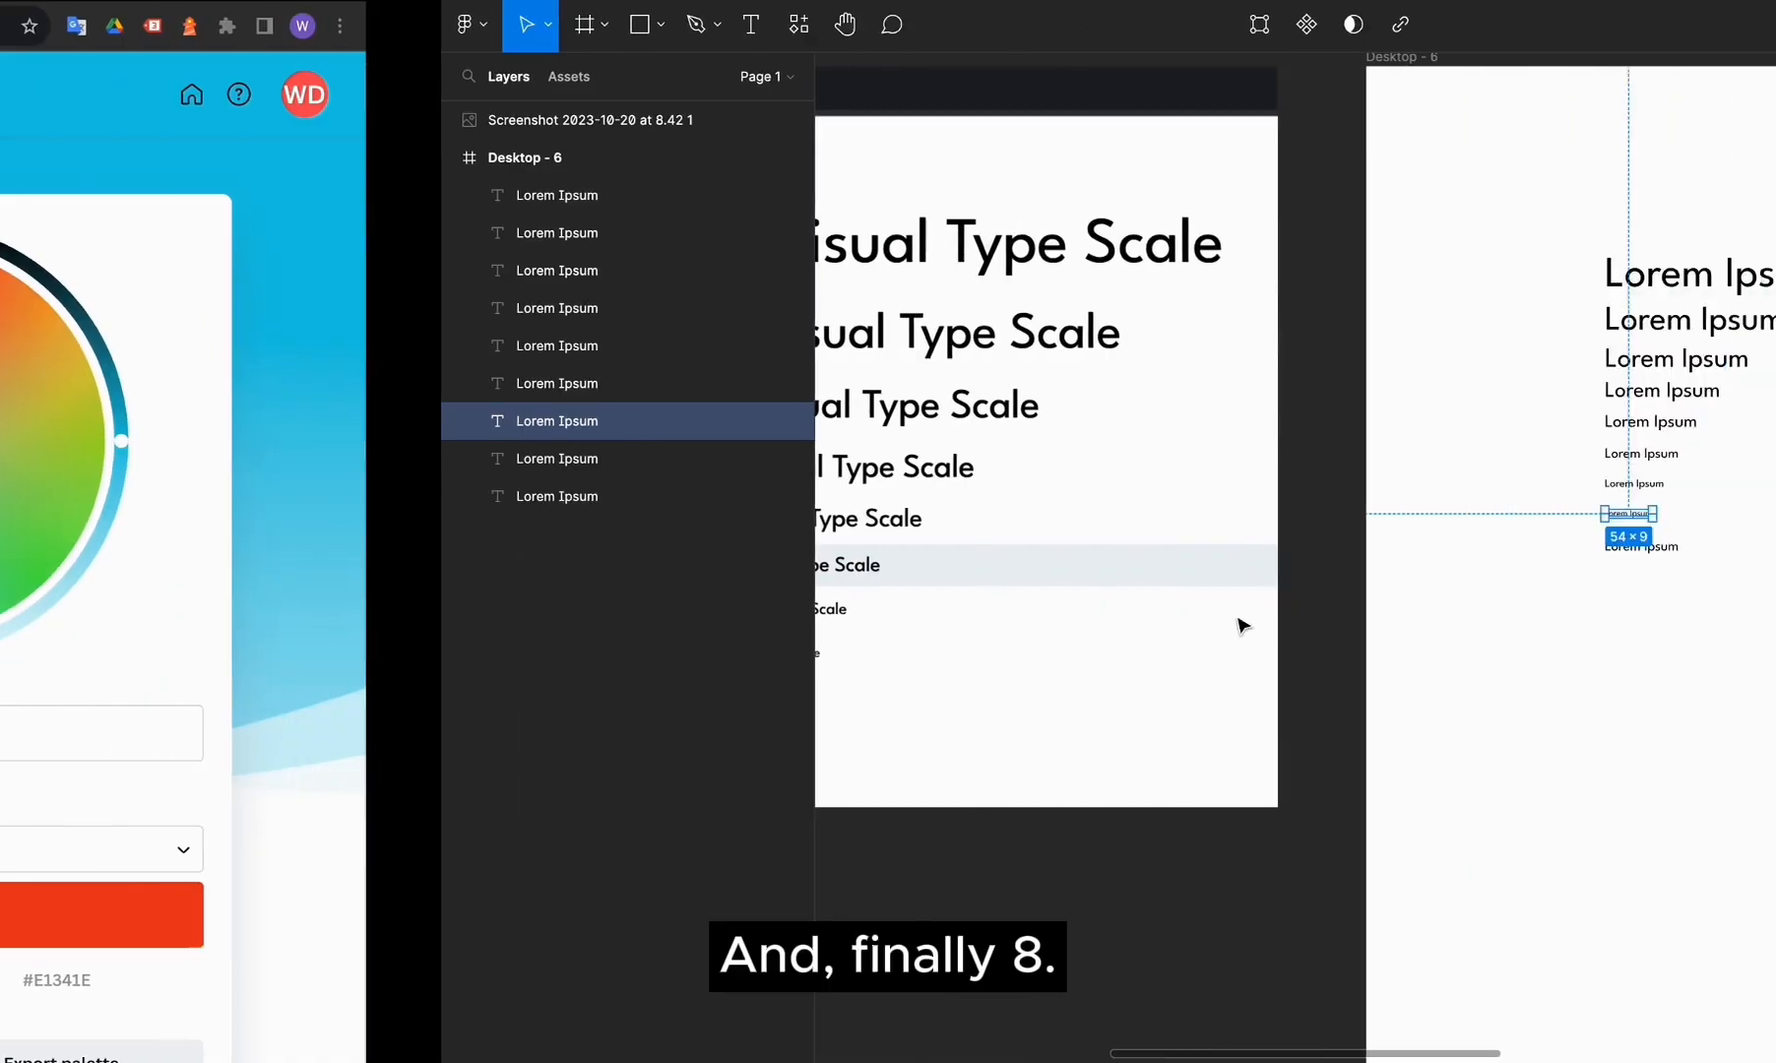
Set the bottom Lorem Ipsum line's font size to 8.19
scroll(1242, 626, "left", 5)
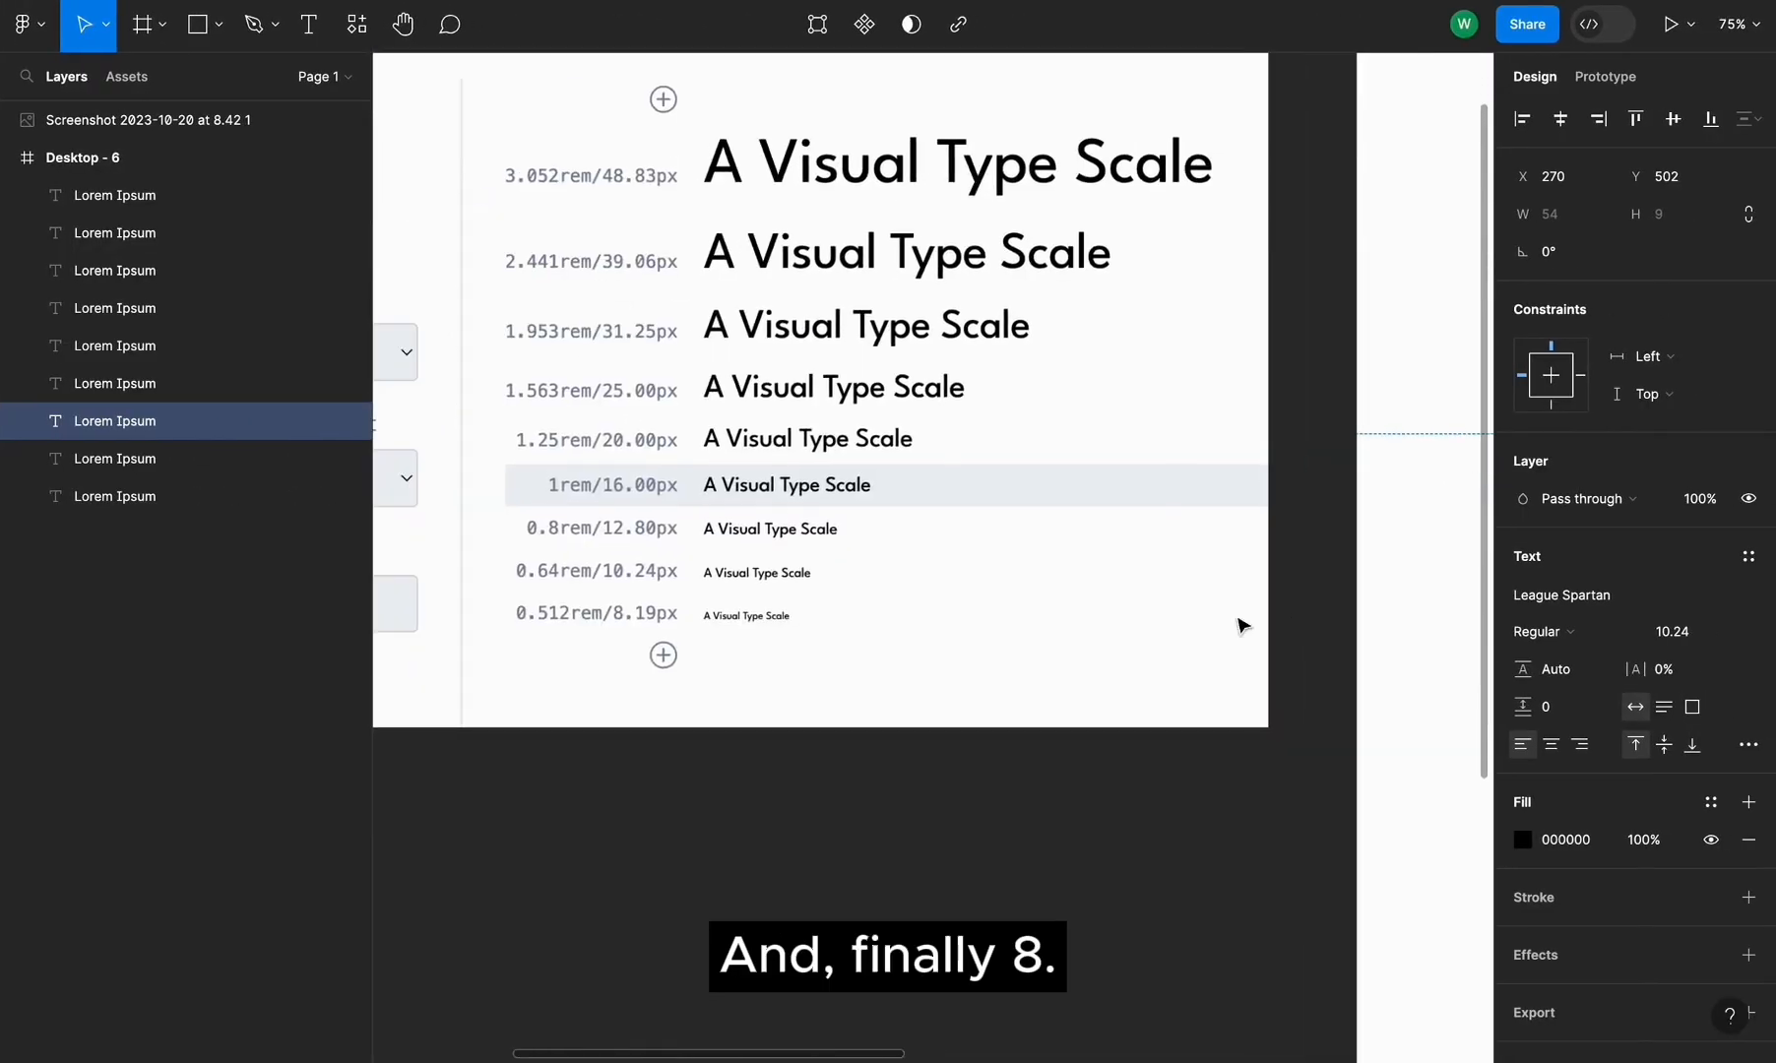
scroll(1243, 626, "right", 10)
scroll(1243, 627, "up", 3)
left_click(1135, 607)
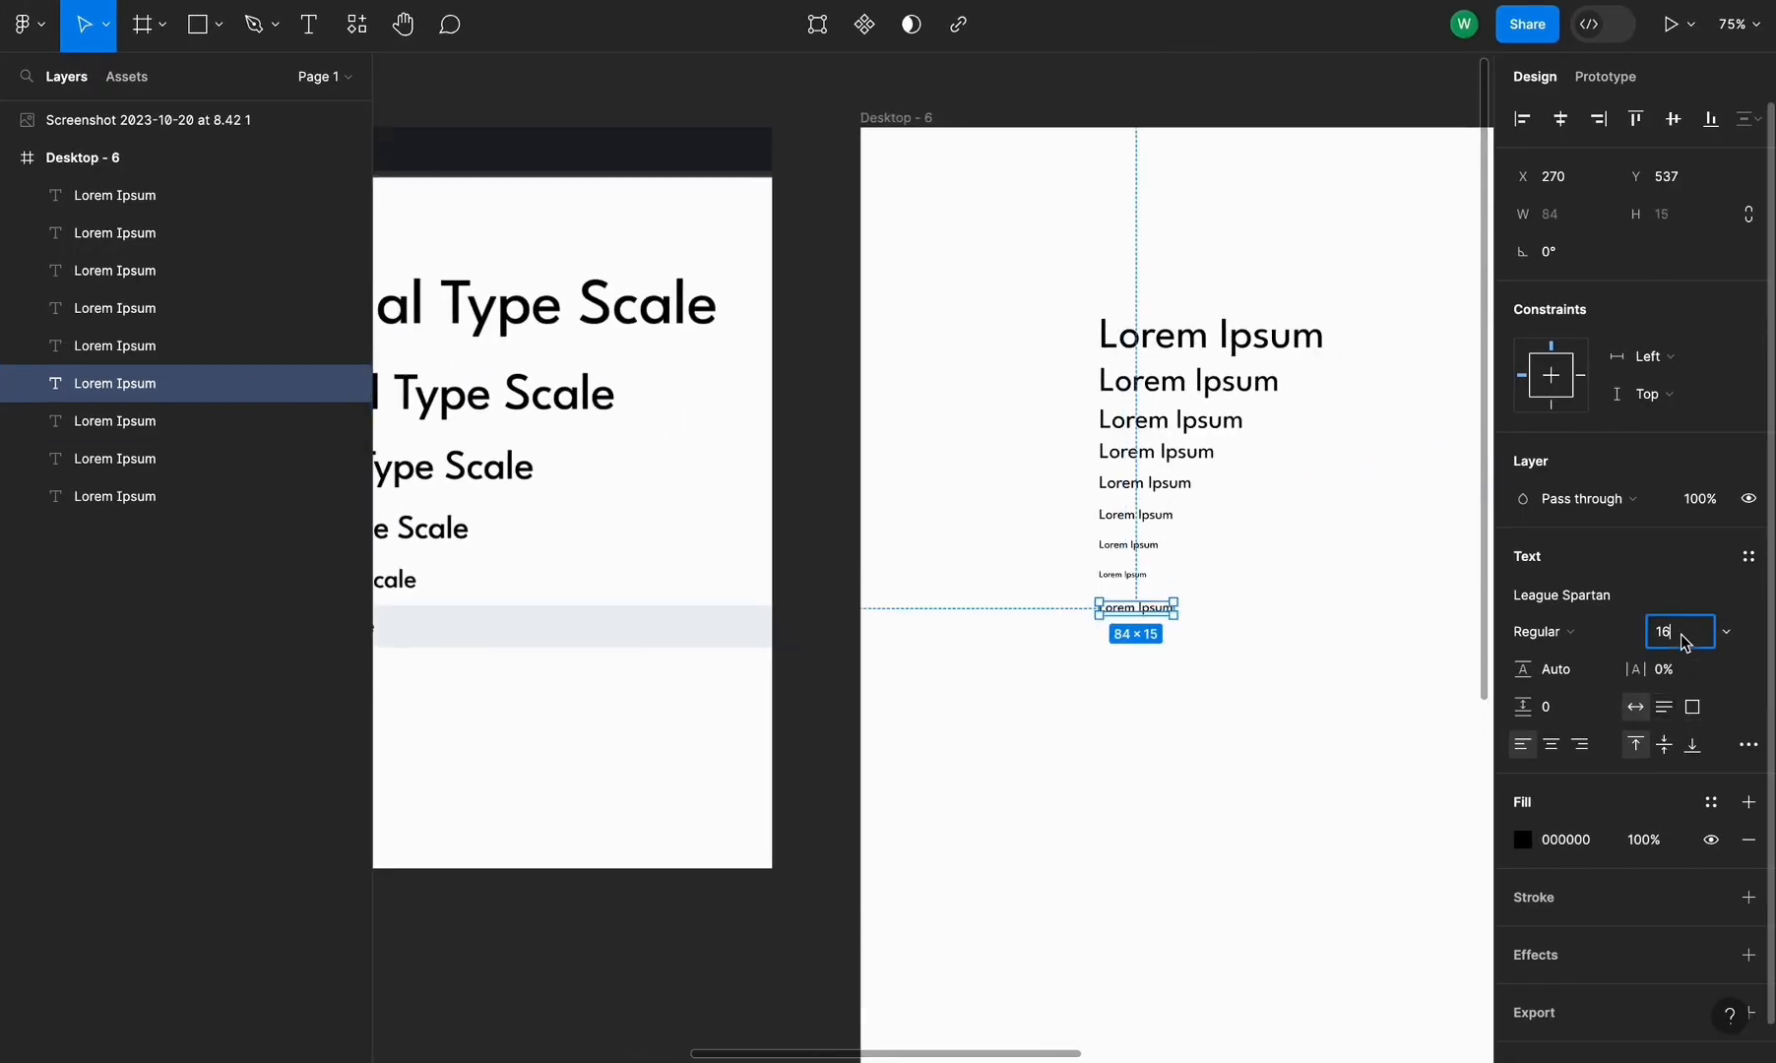
type("8.19")
key("Return")
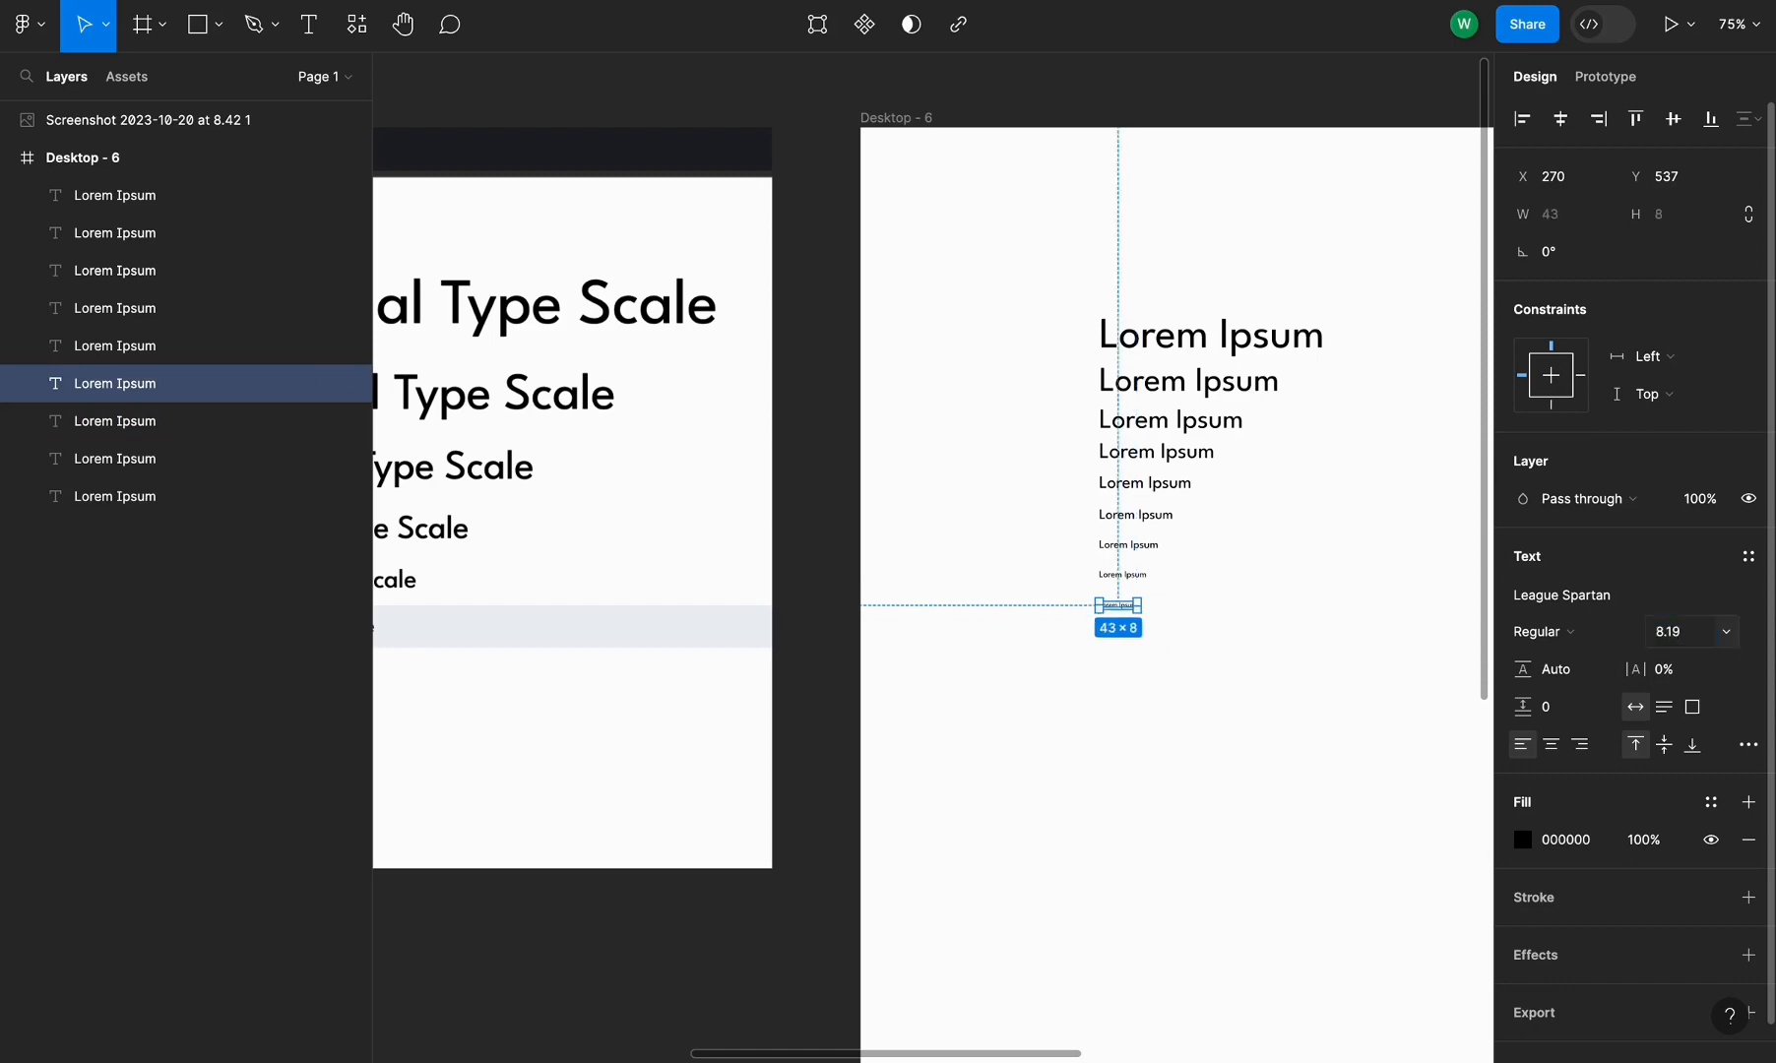
Duplicate the whole Lorem Ipsum column to create a second identical column to its left
left_click(1387, 559)
scroll(1294, 418, "up", 5)
scroll(1295, 417, "right", 4)
scroll(1294, 418, "up", 1)
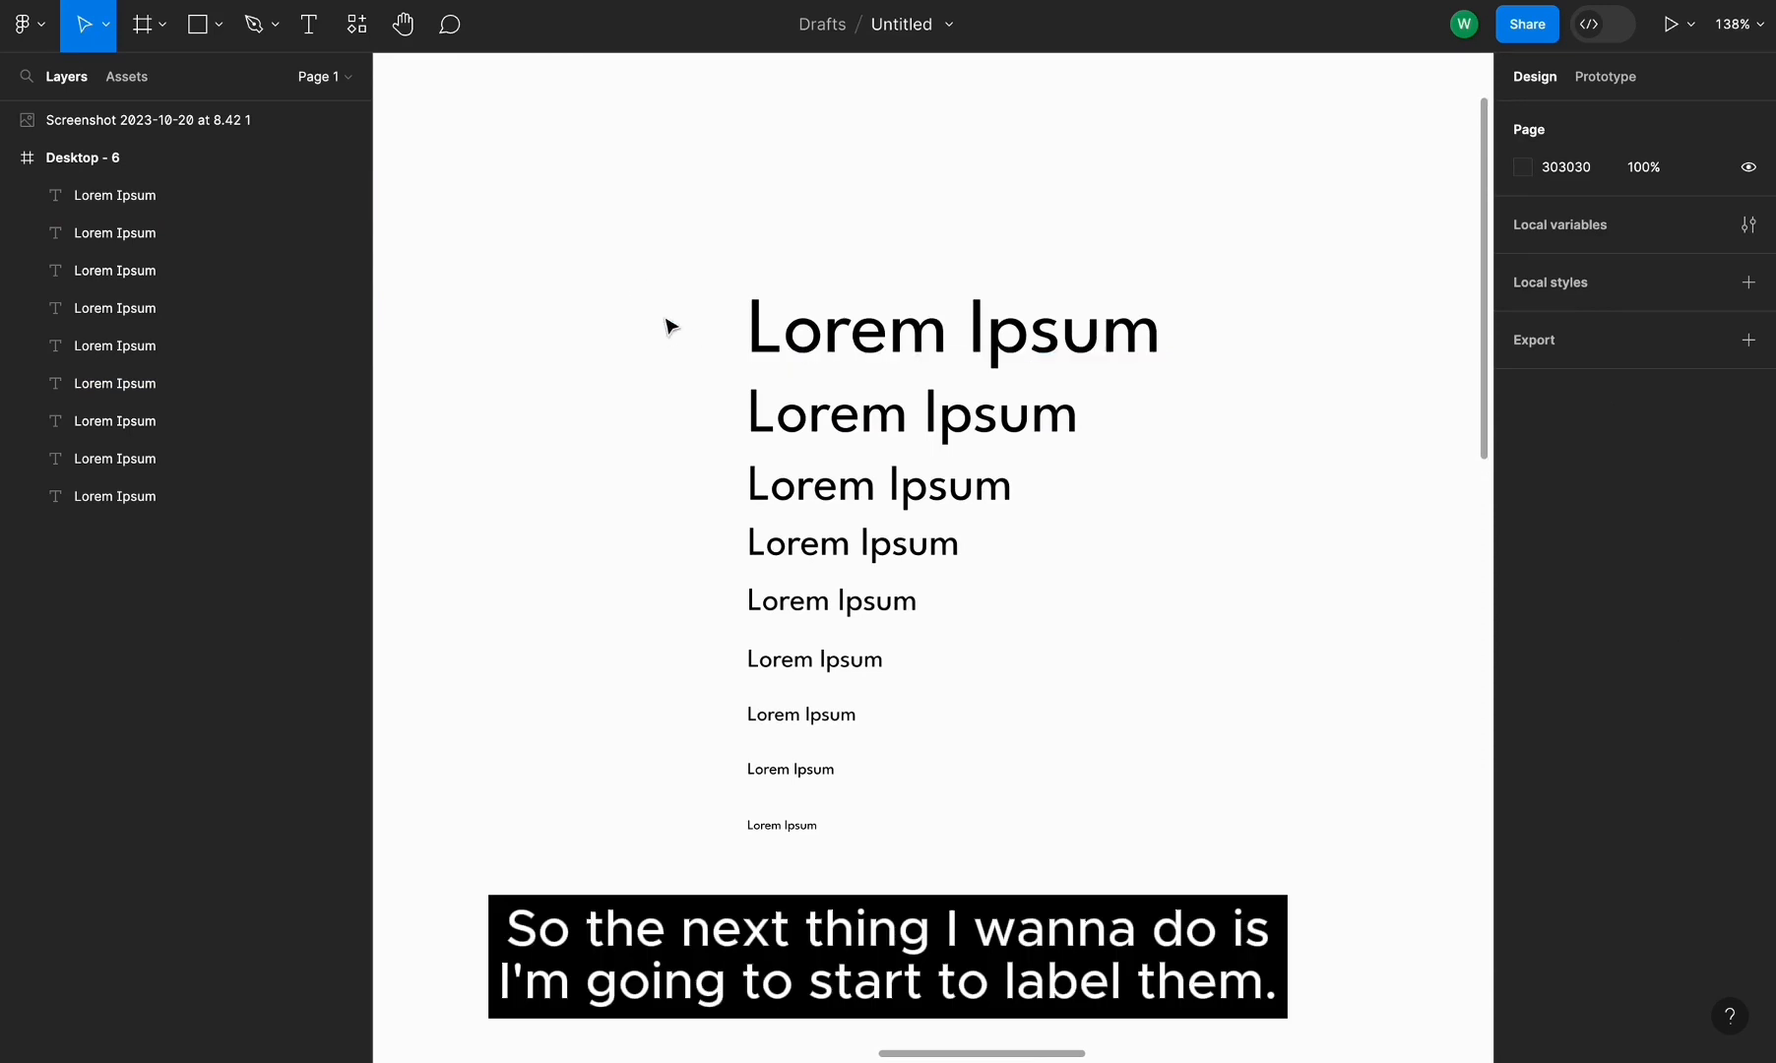
left_click_drag(663, 315, 873, 838)
scroll(1154, 567, "left", 5)
scroll(1154, 567, "down", 1)
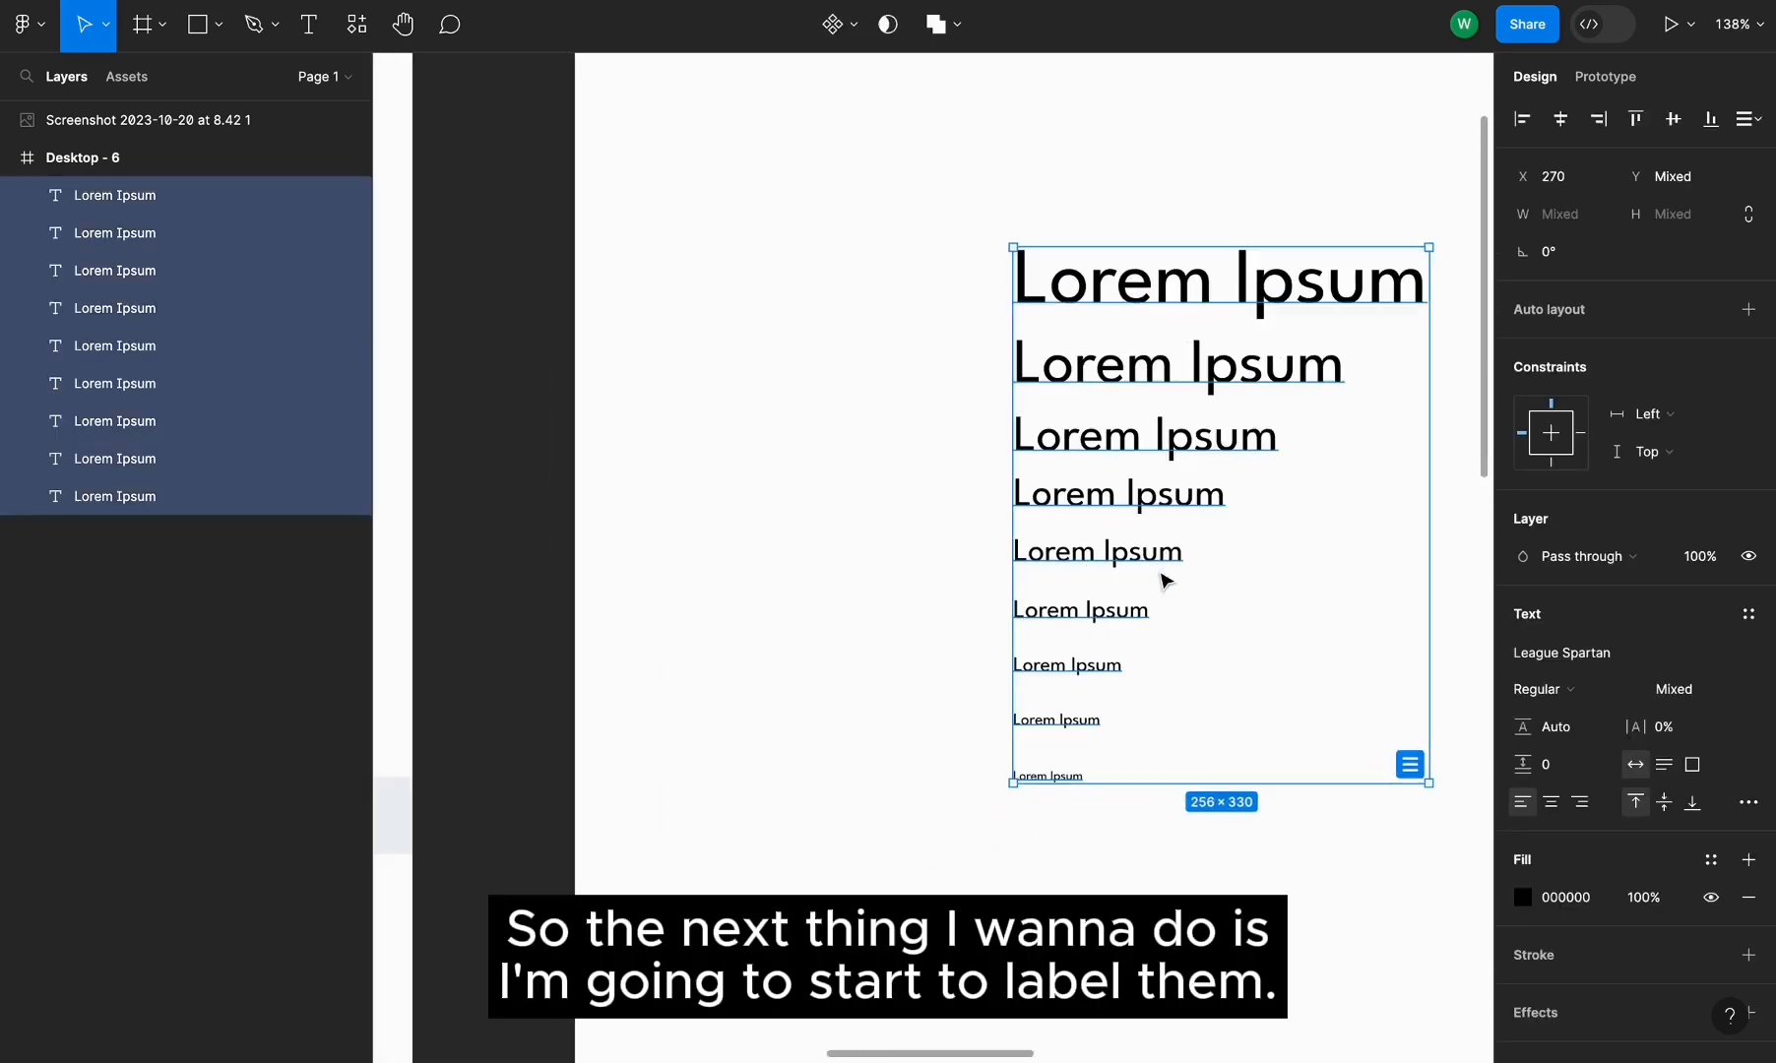
left_click_drag(1270, 374, 841, 389)
key("Escape")
Replace the text of the left column's top five lines with H1, H2, H3, H4 and H5
double_click(822, 260)
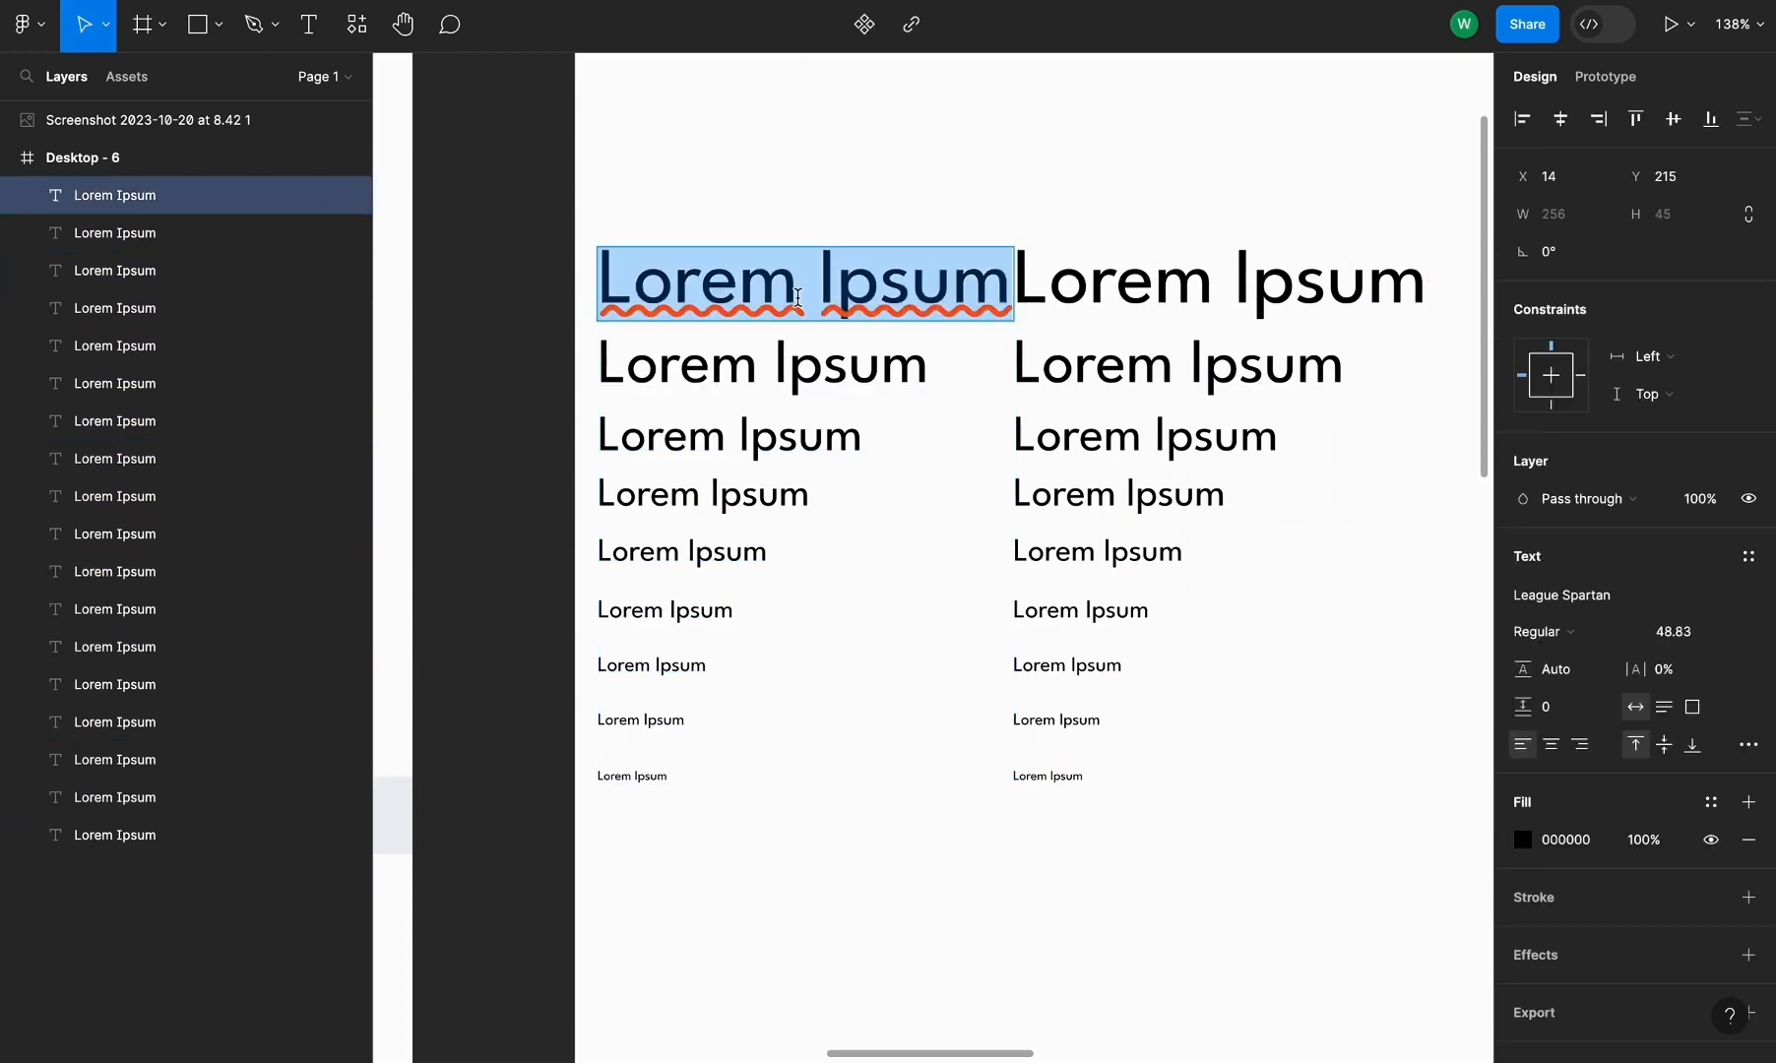
type("H1")
double_click(702, 368)
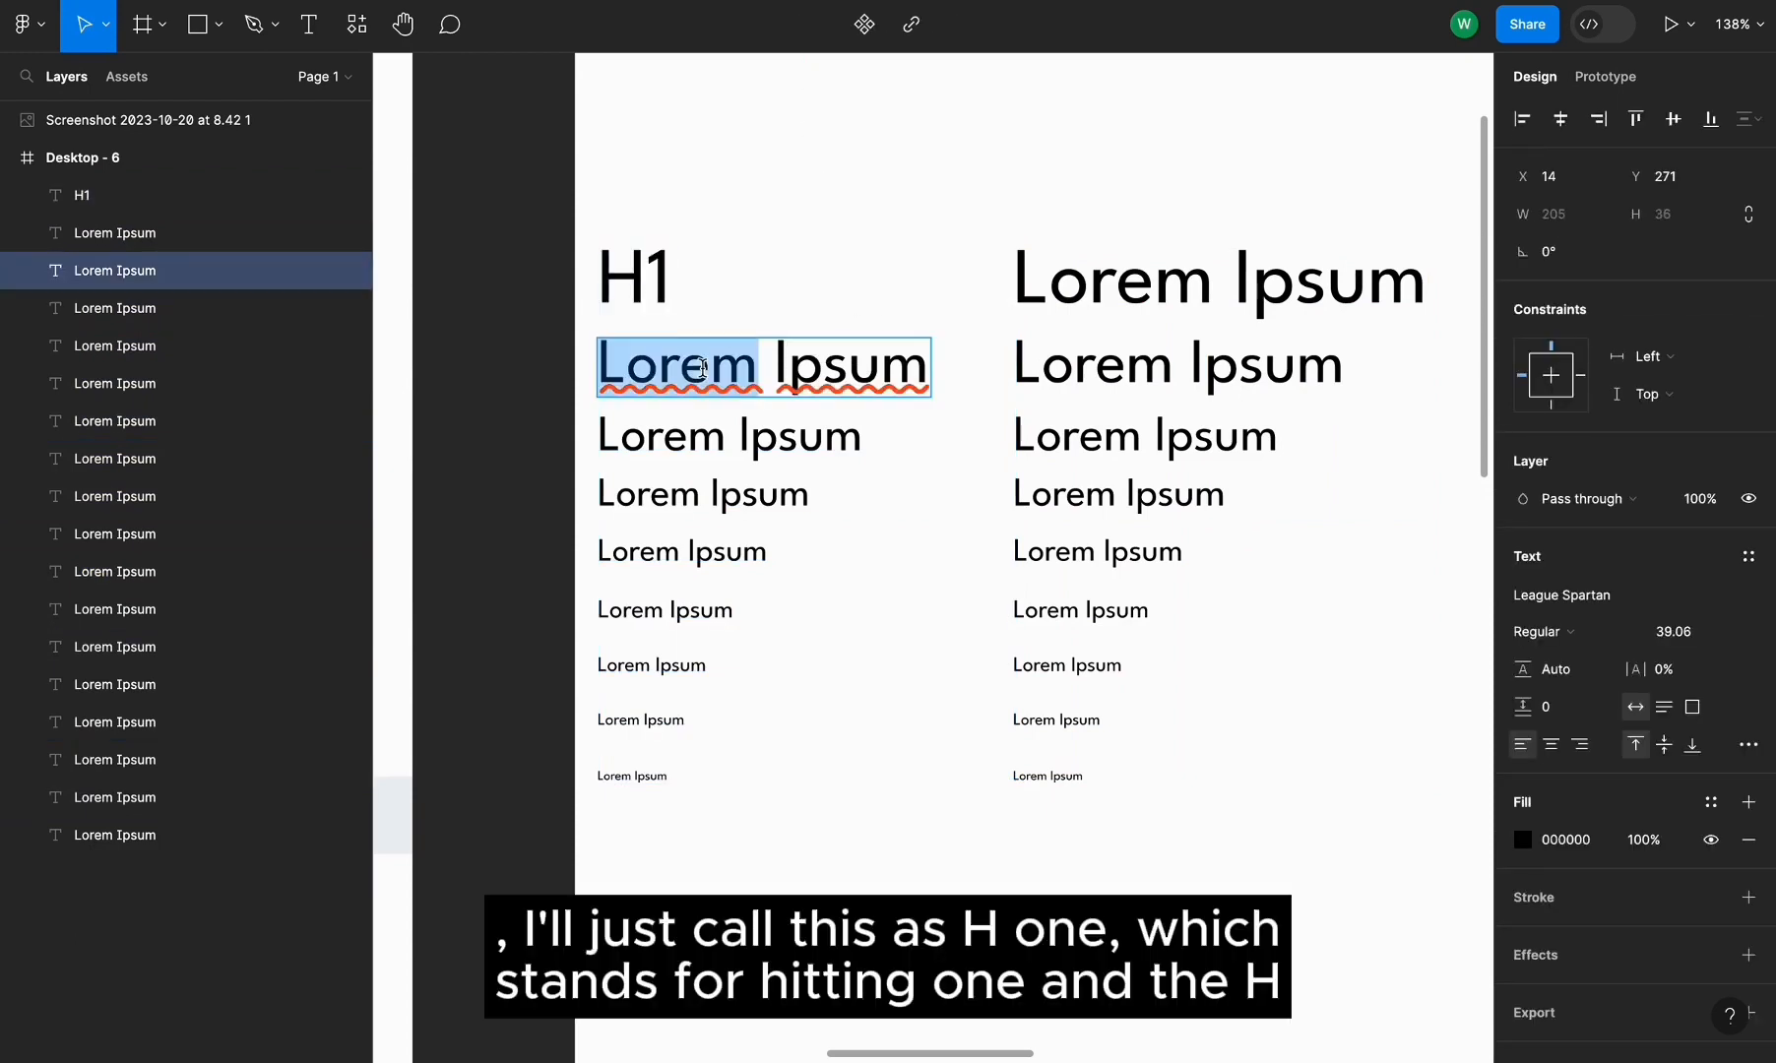
triple_click(702, 368)
type("H2")
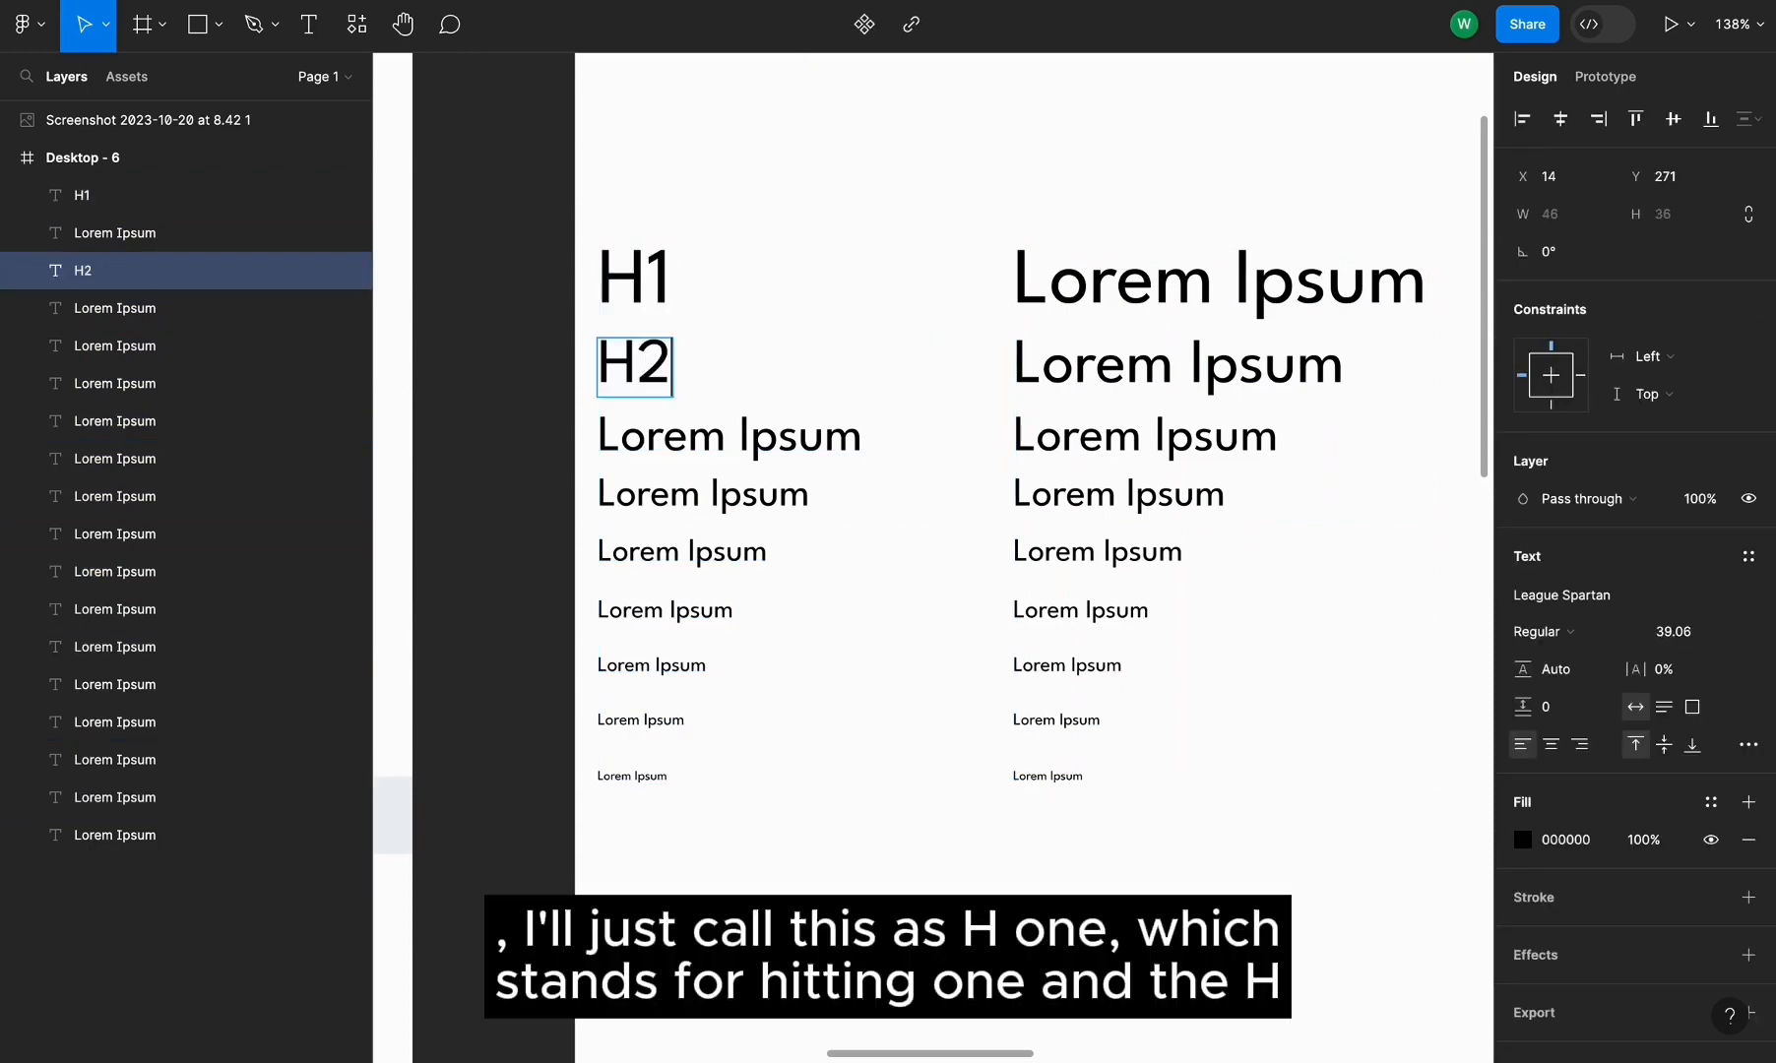
triple_click(669, 434)
type("H3")
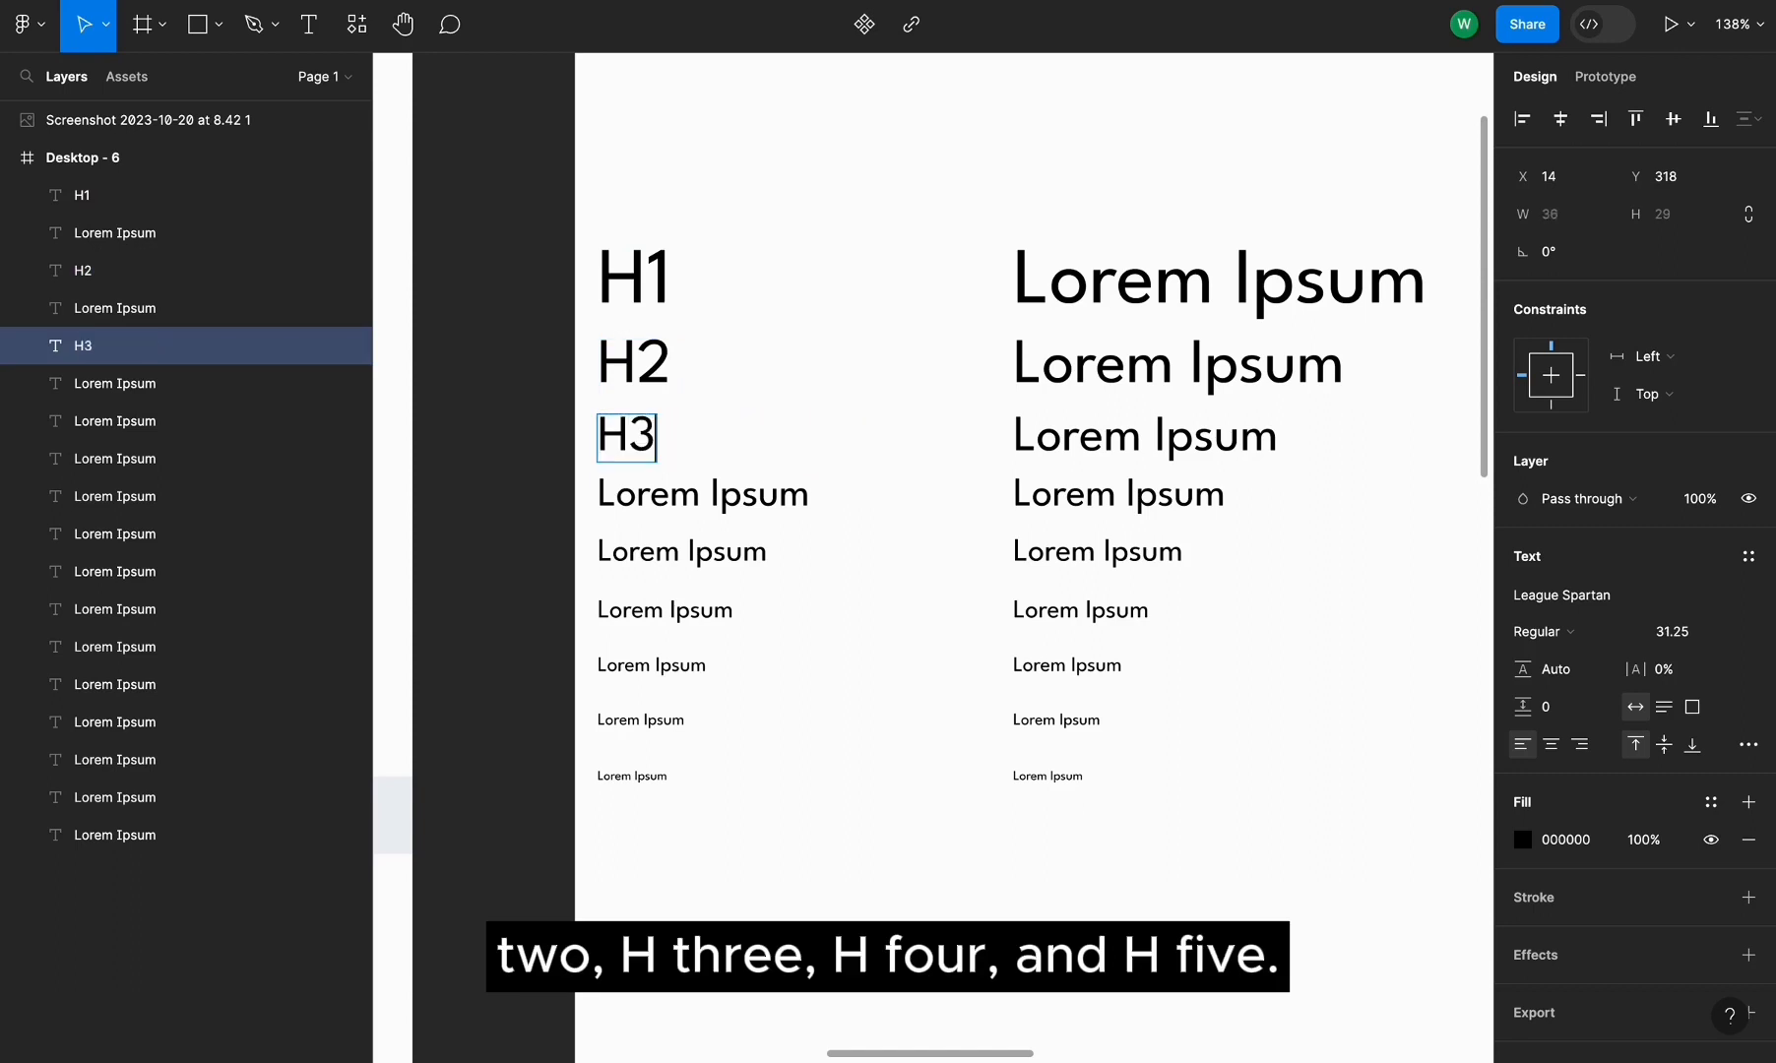
triple_click(669, 488)
type("H4")
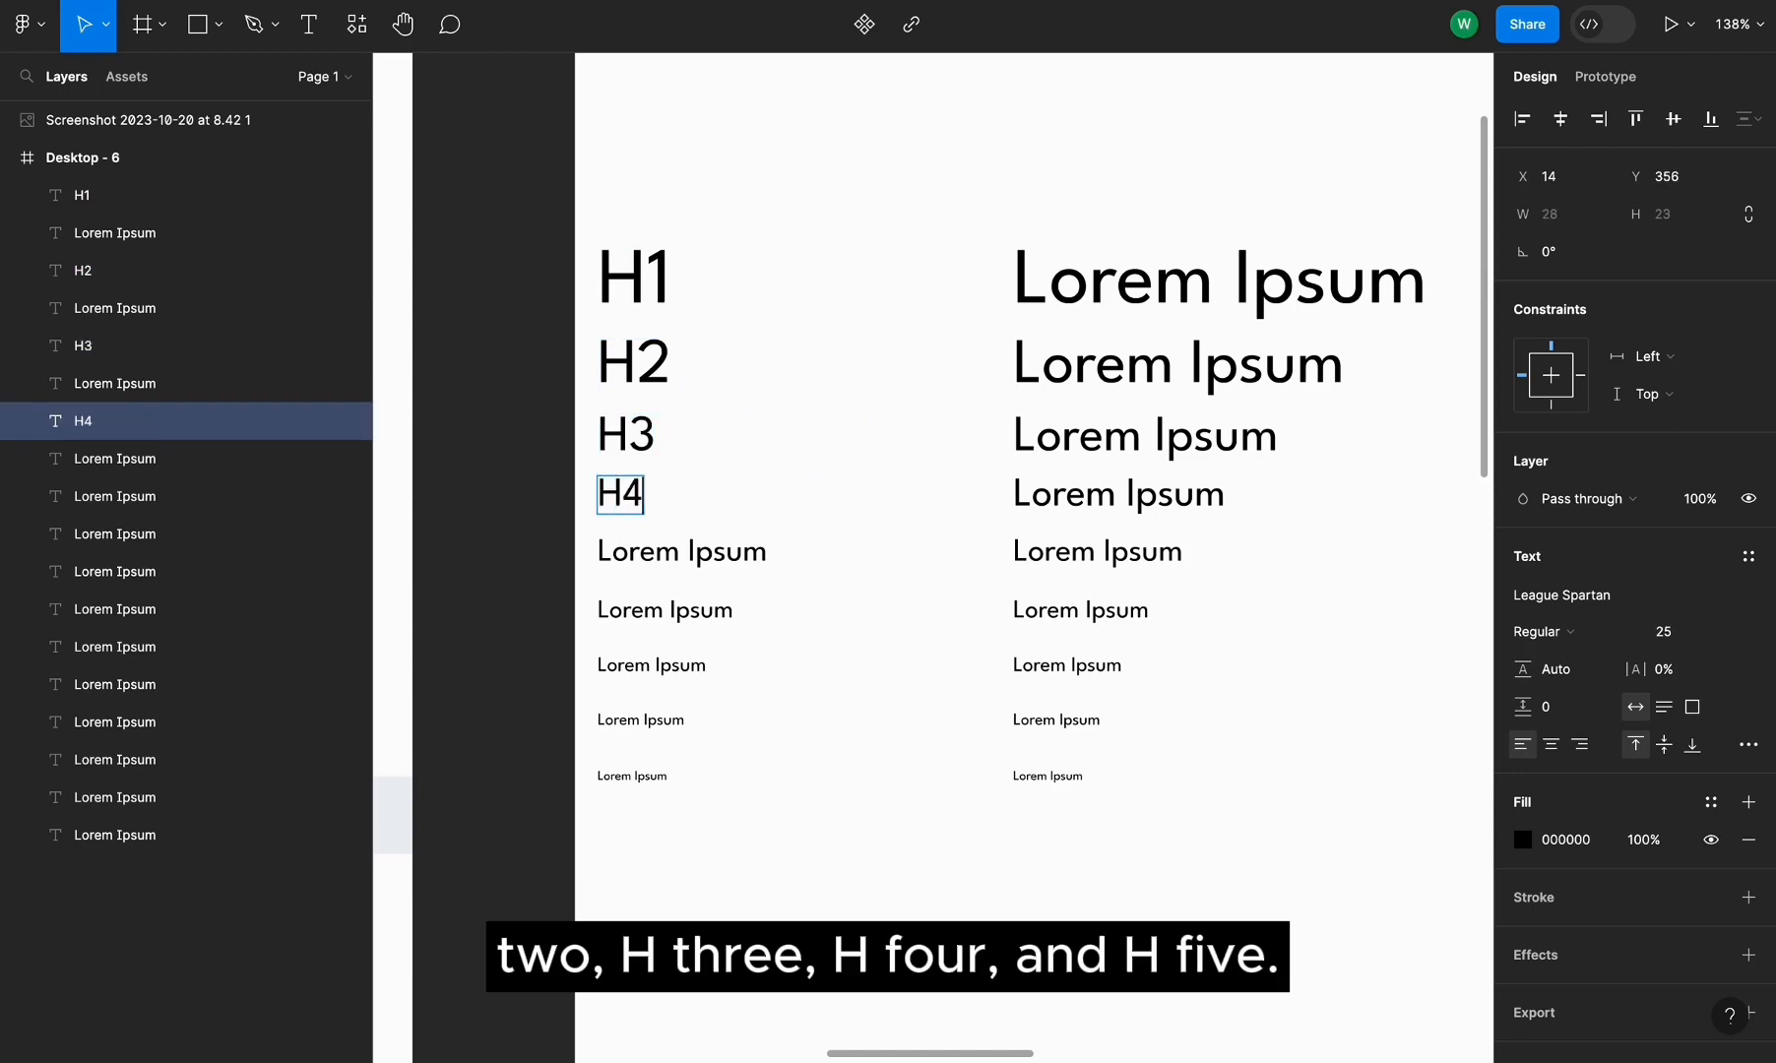
triple_click(669, 554)
type("H")
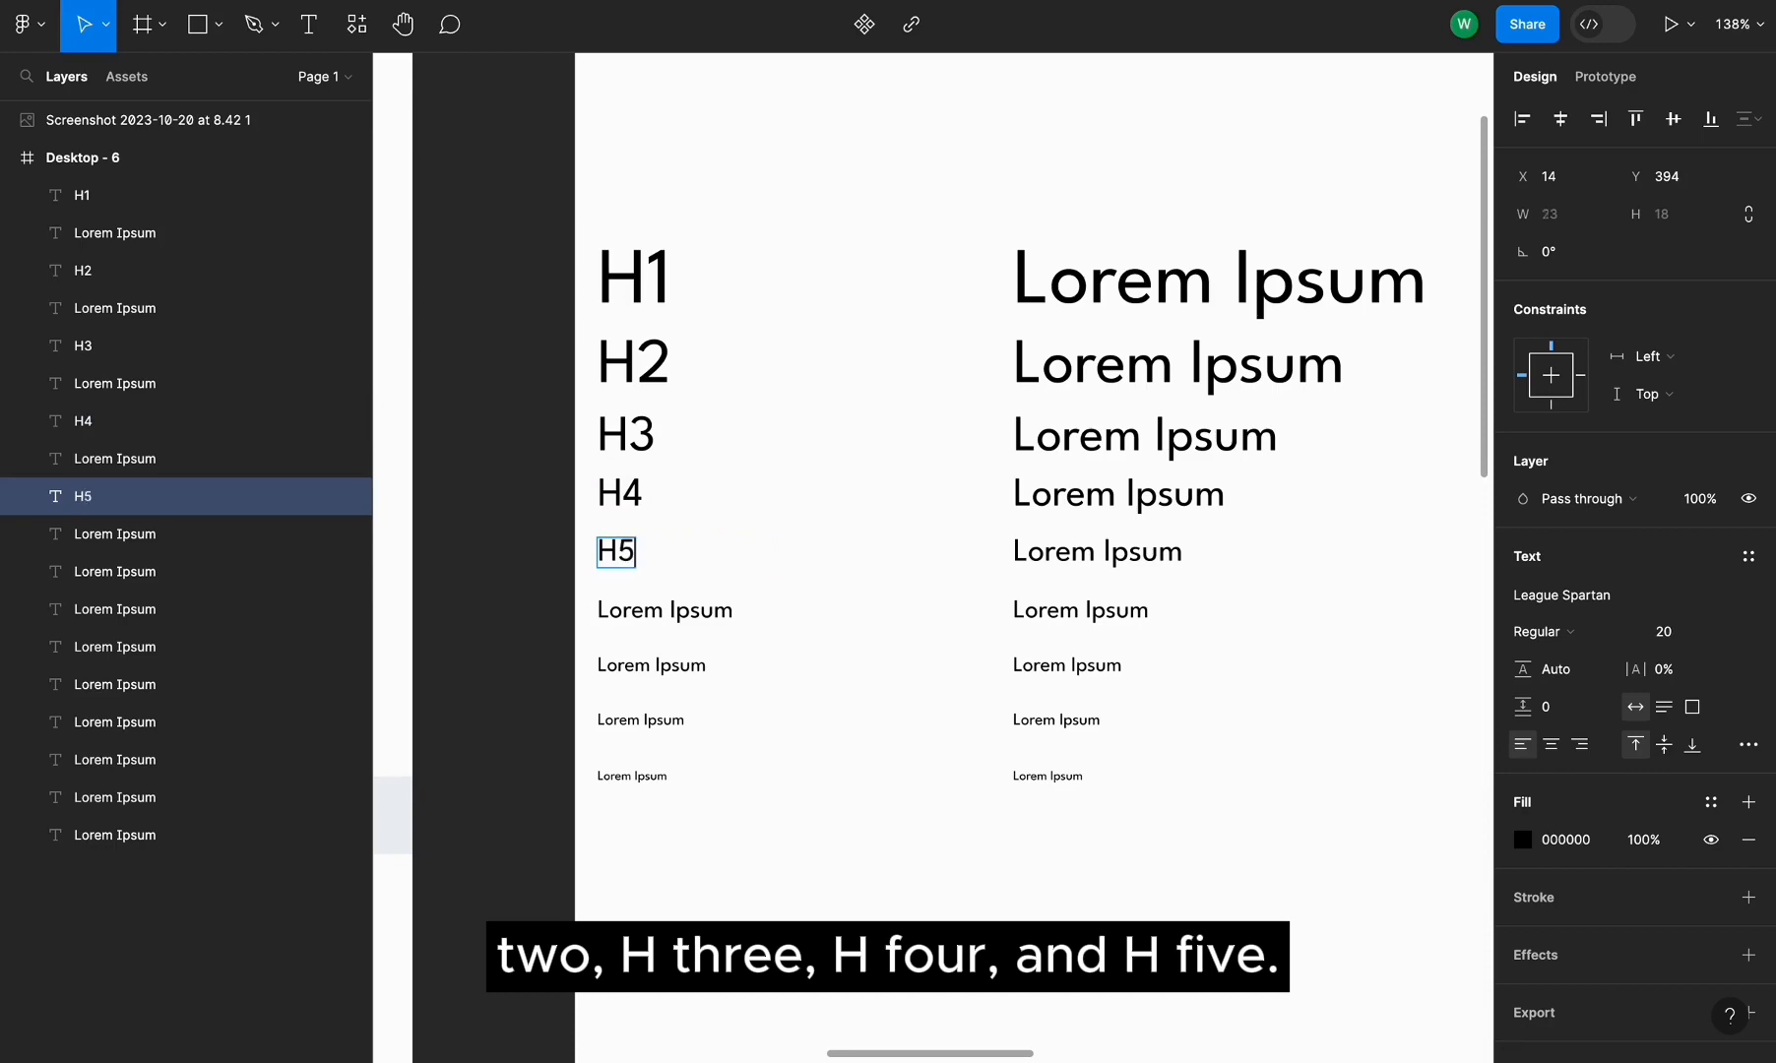
type("5")
key("Escape")
Compare with the reference scale, then relabel the remaining left-column lines P1, P2, P3 and P4
left_click(1052, 612)
scroll(1068, 650, "down", 3)
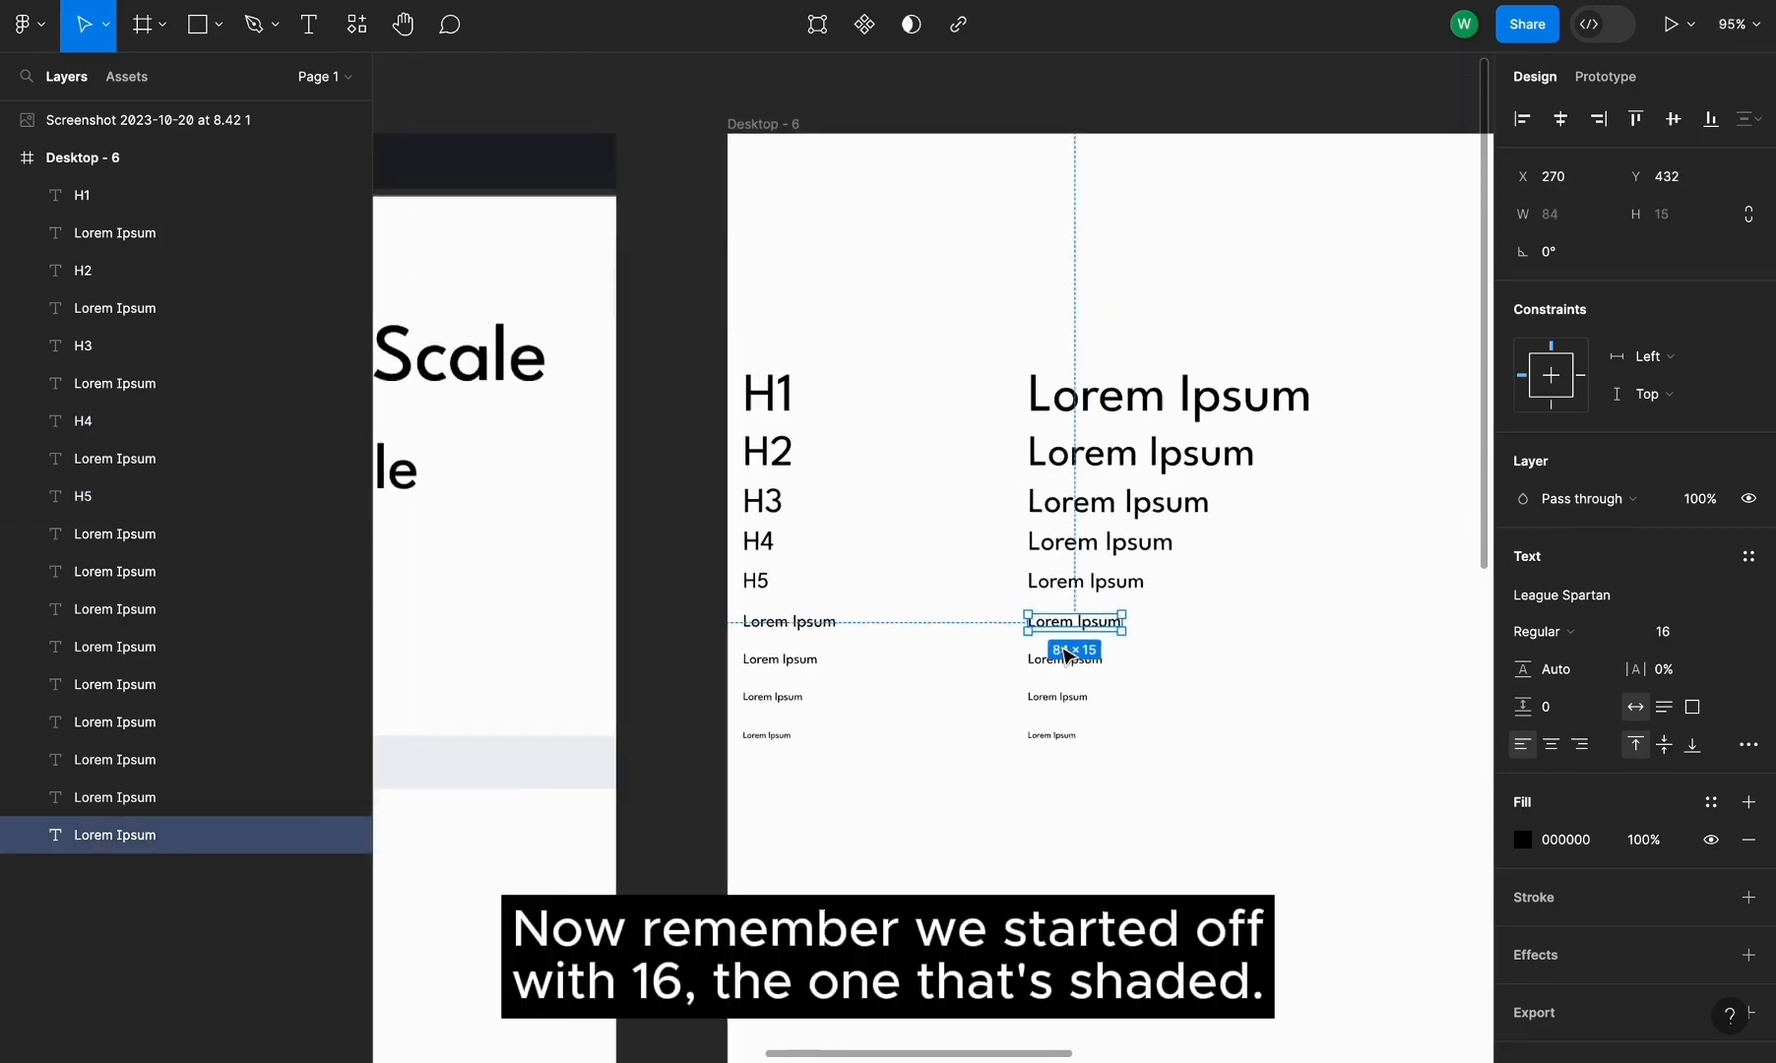
scroll(1063, 655, "left", 10)
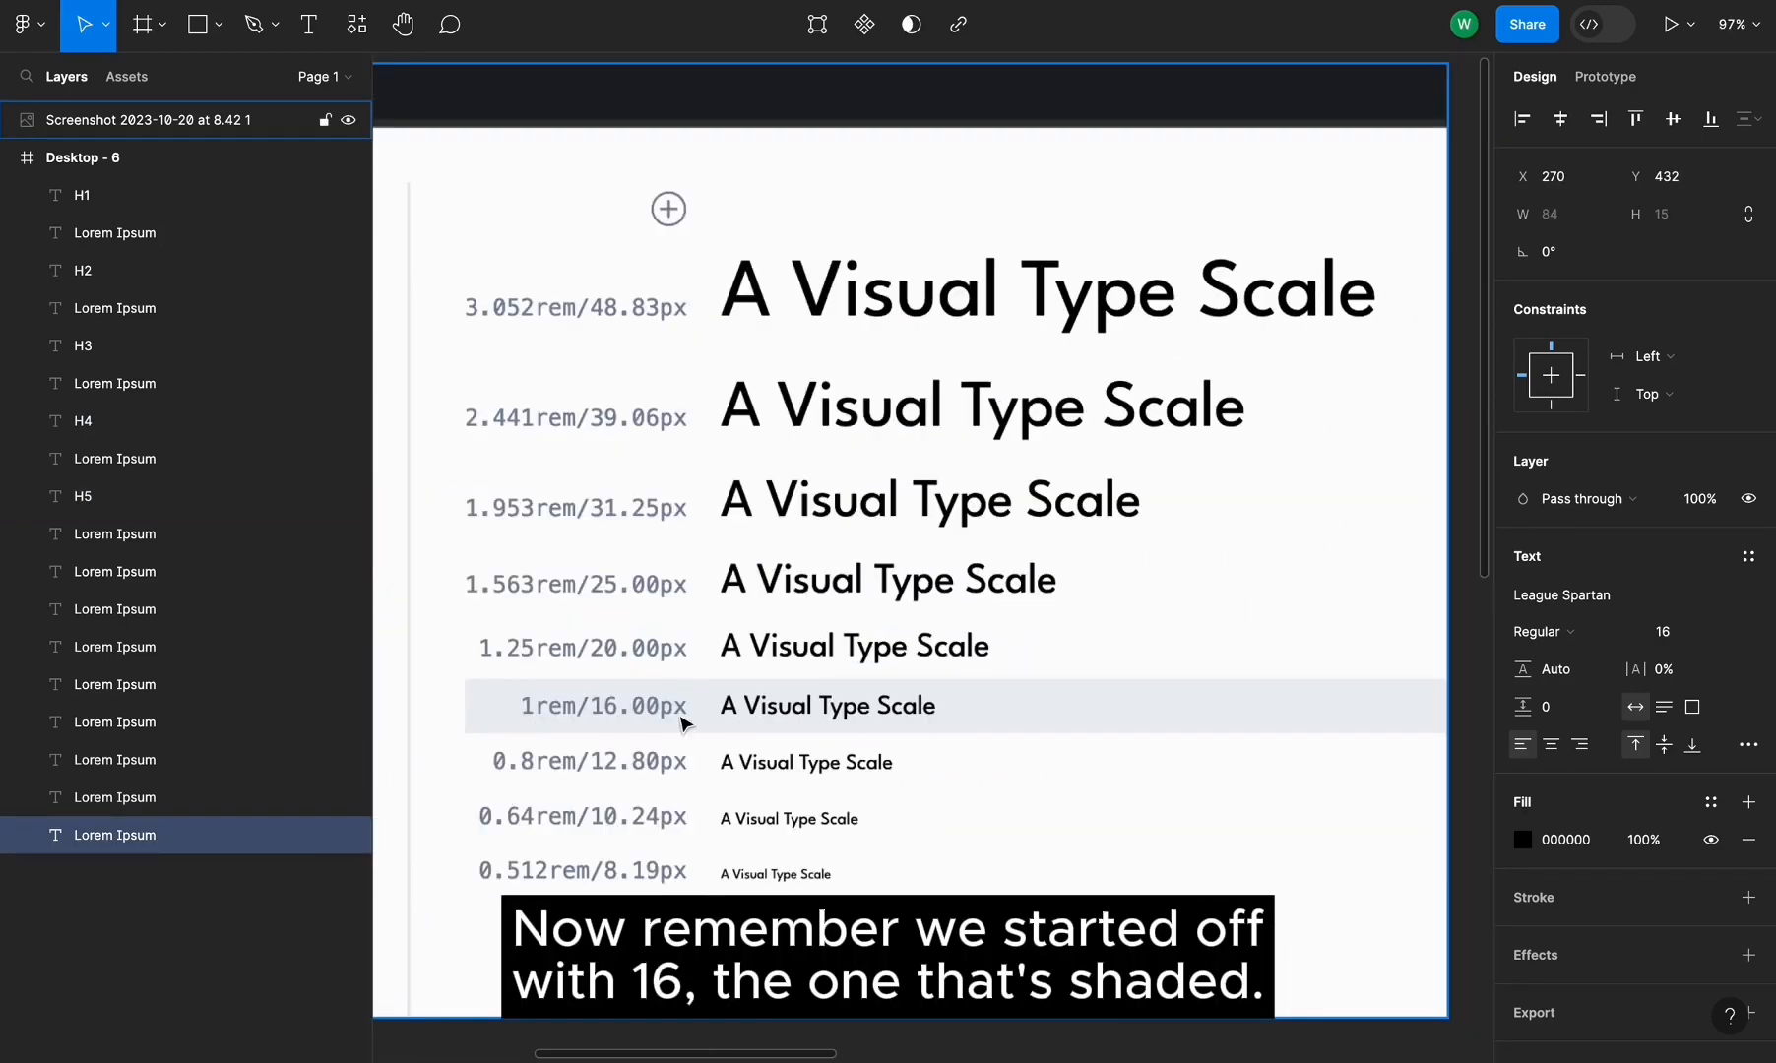
scroll(857, 650, "right", 10)
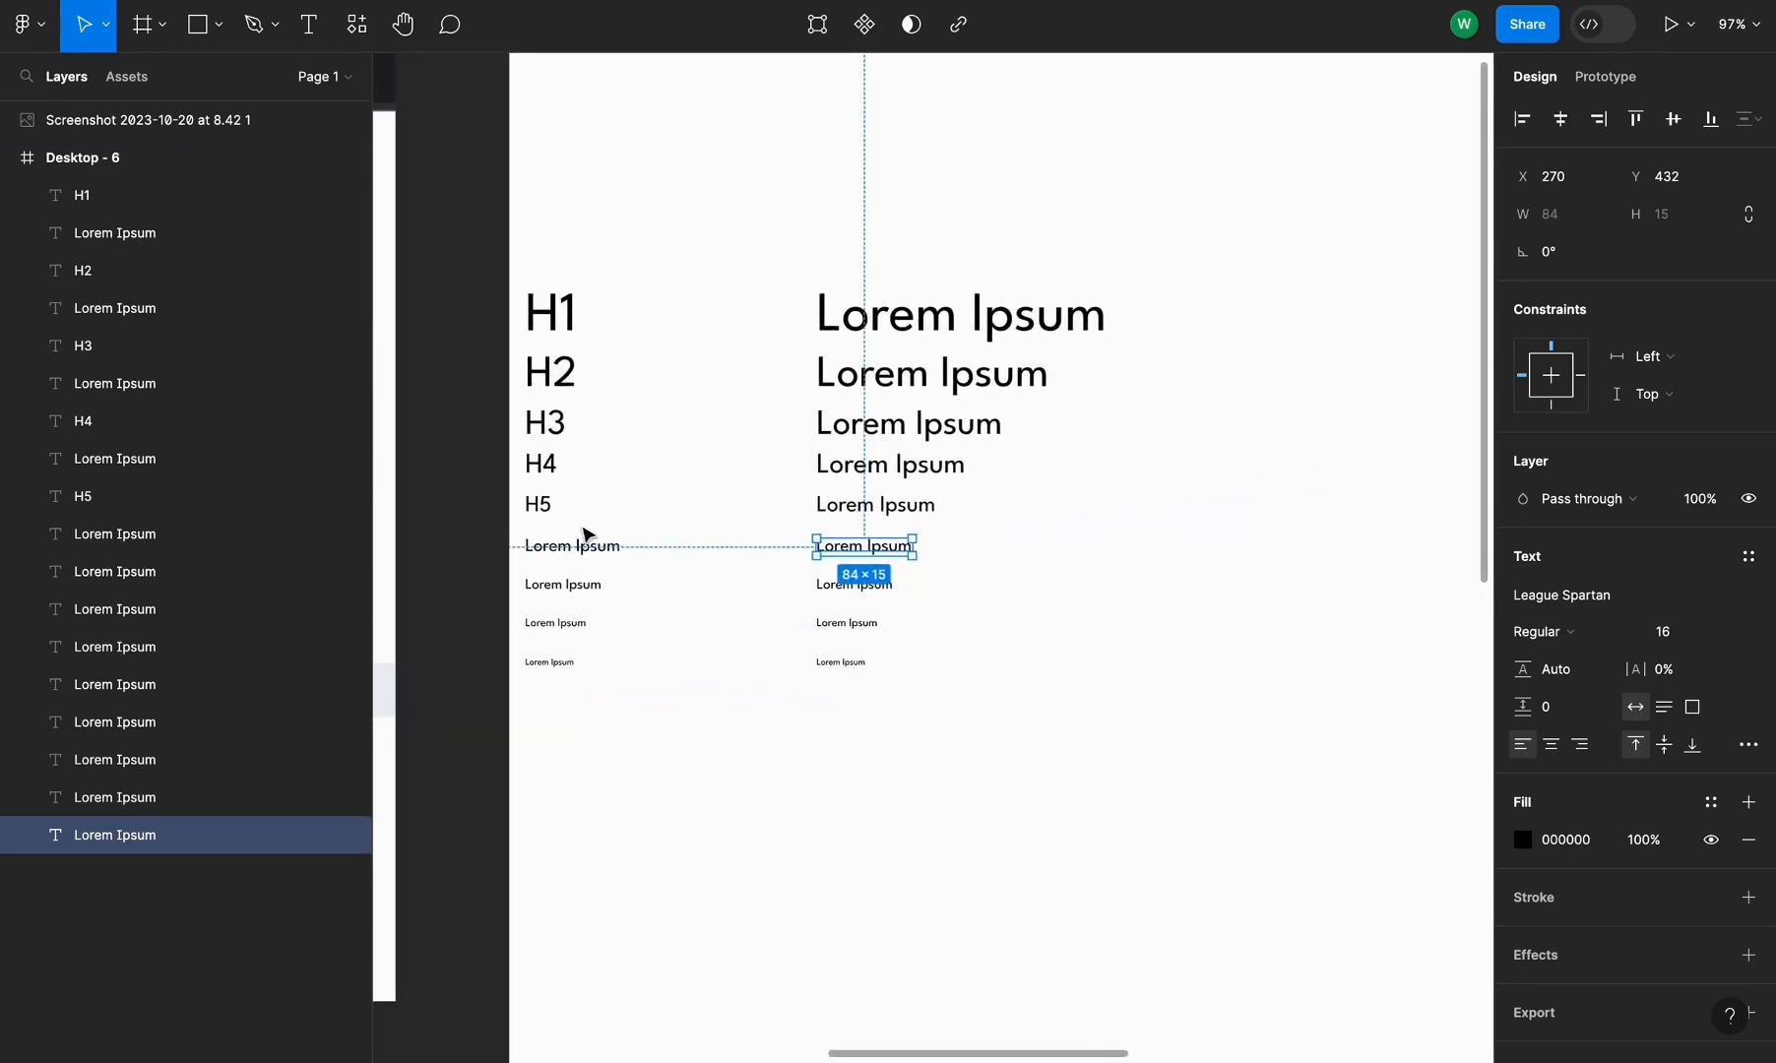
scroll(587, 535, "up", 3)
left_click(583, 564)
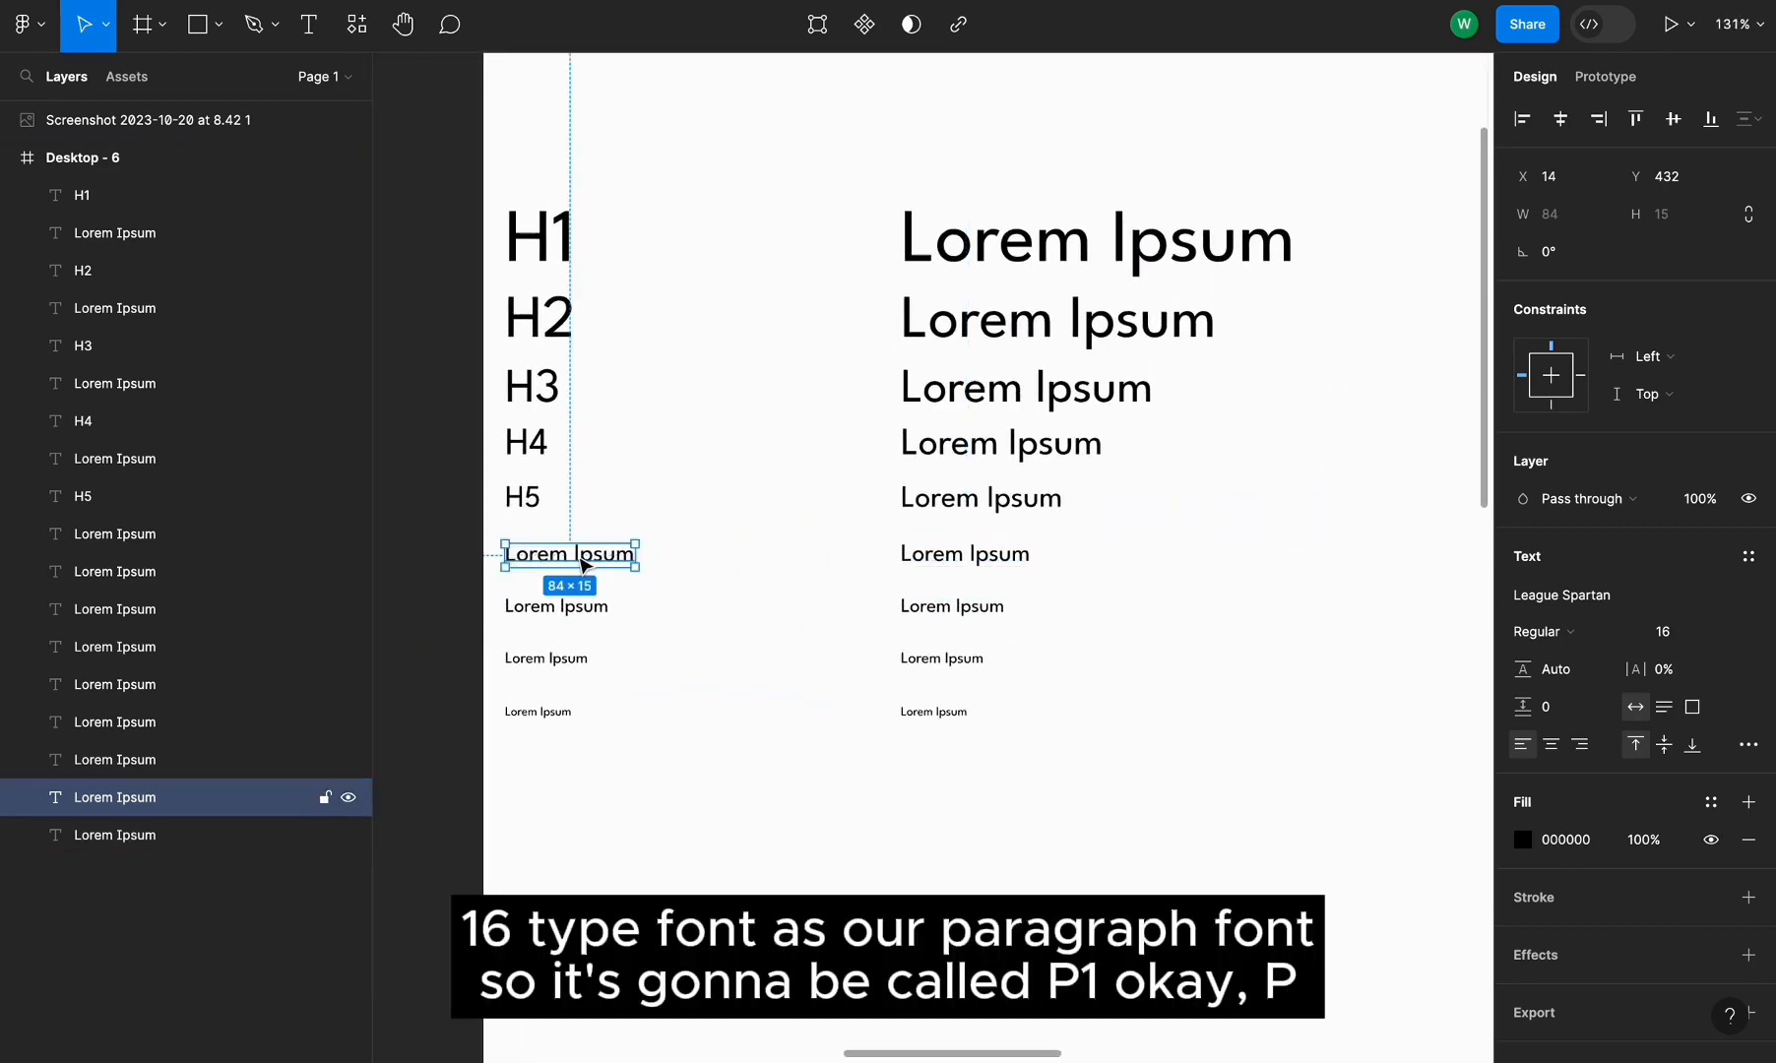
double_click(578, 555)
type("P1")
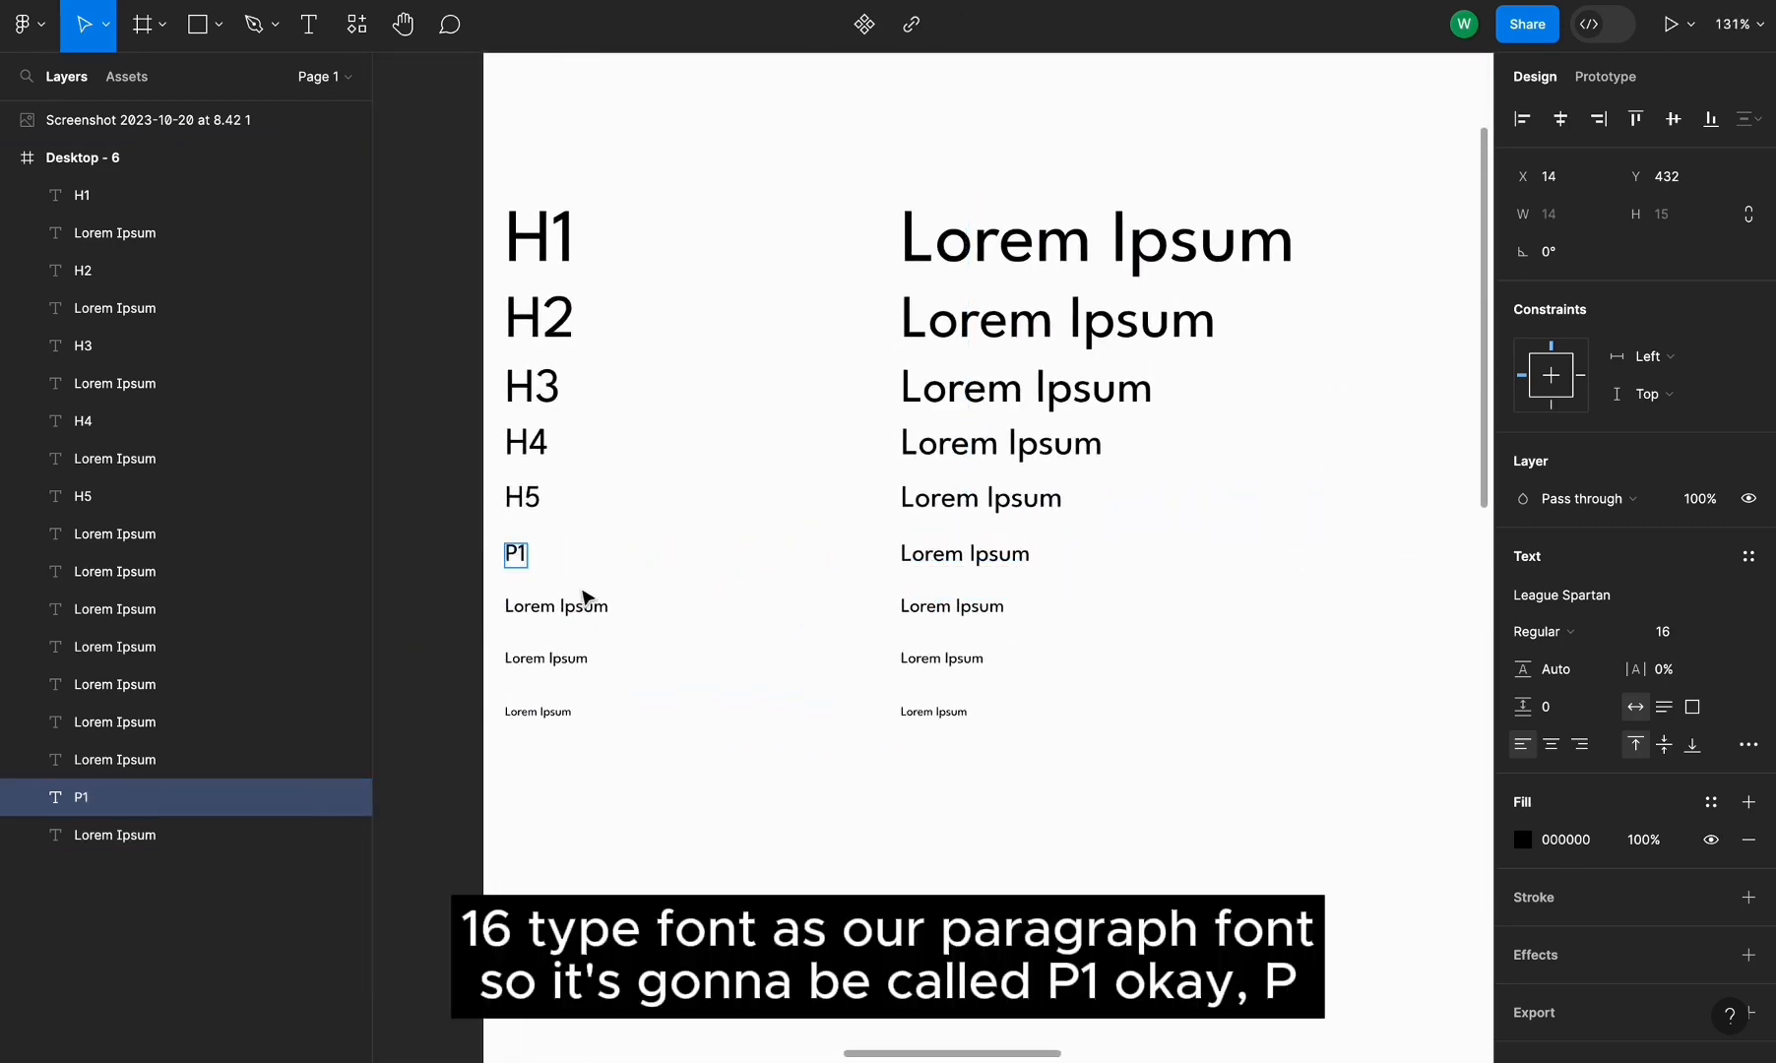
double_click(552, 606)
type("P2")
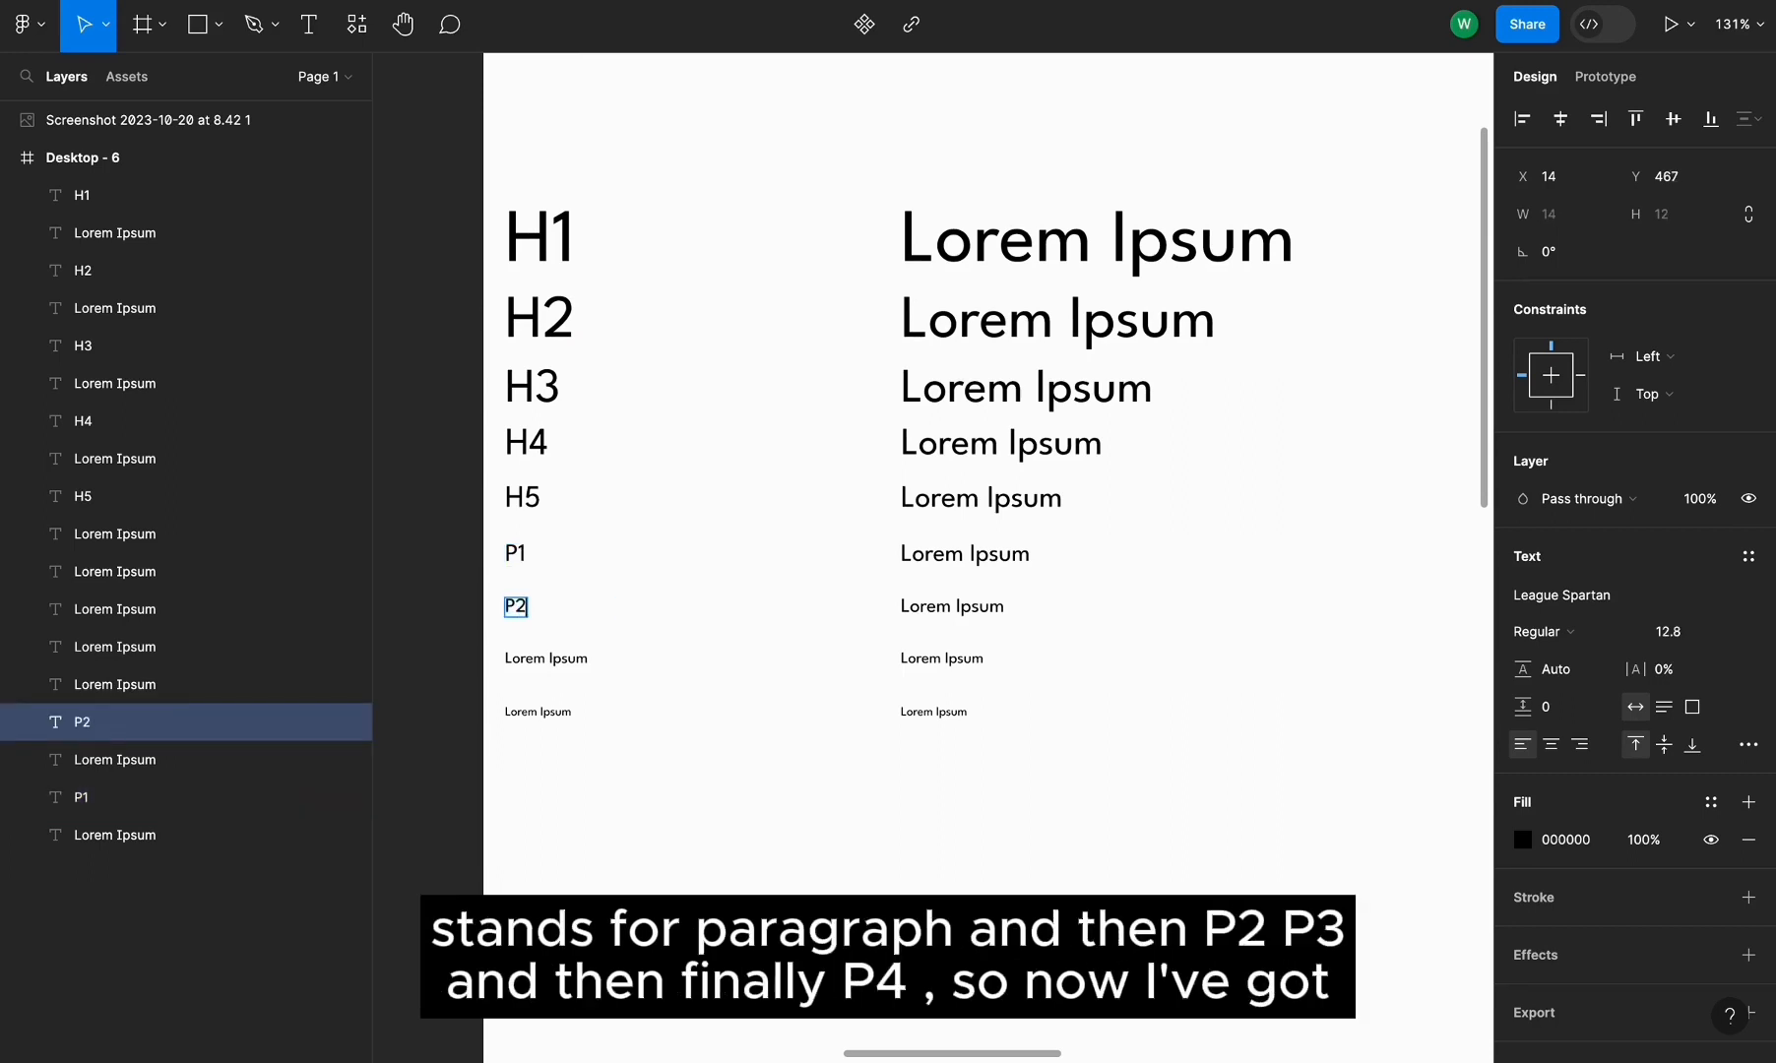
double_click(566, 659)
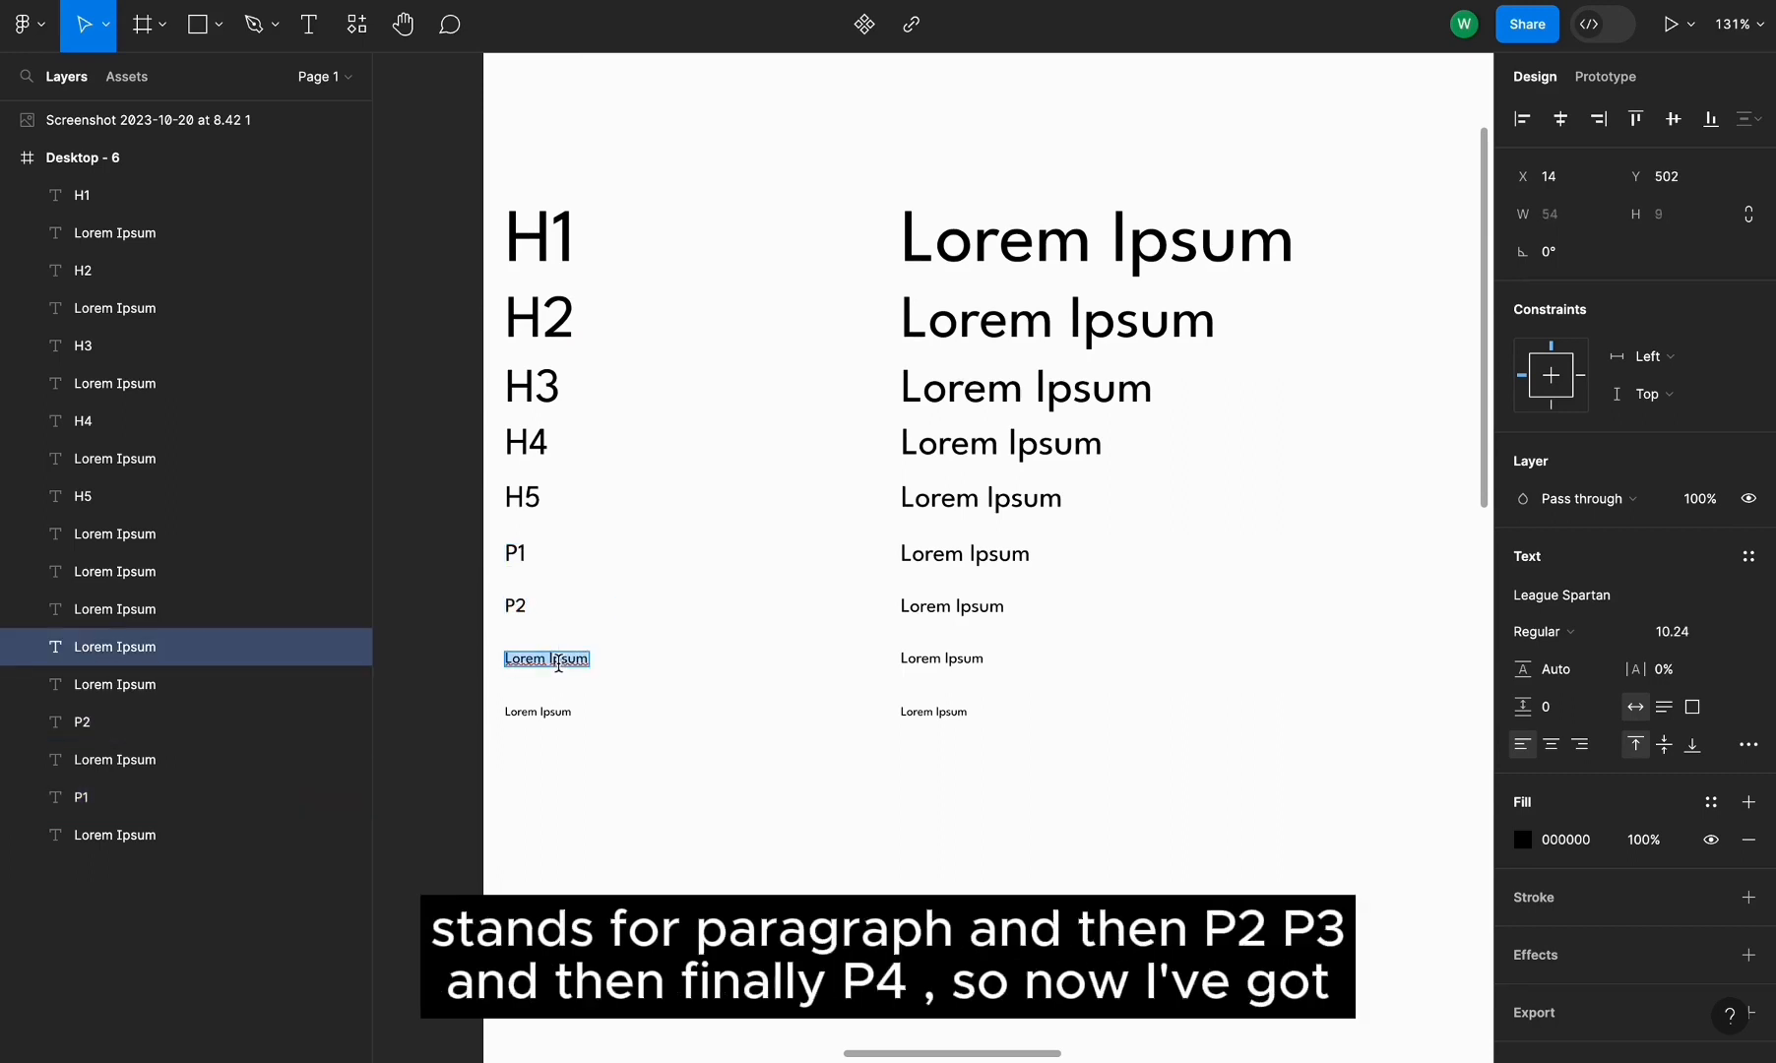
type("P3")
double_click(522, 714)
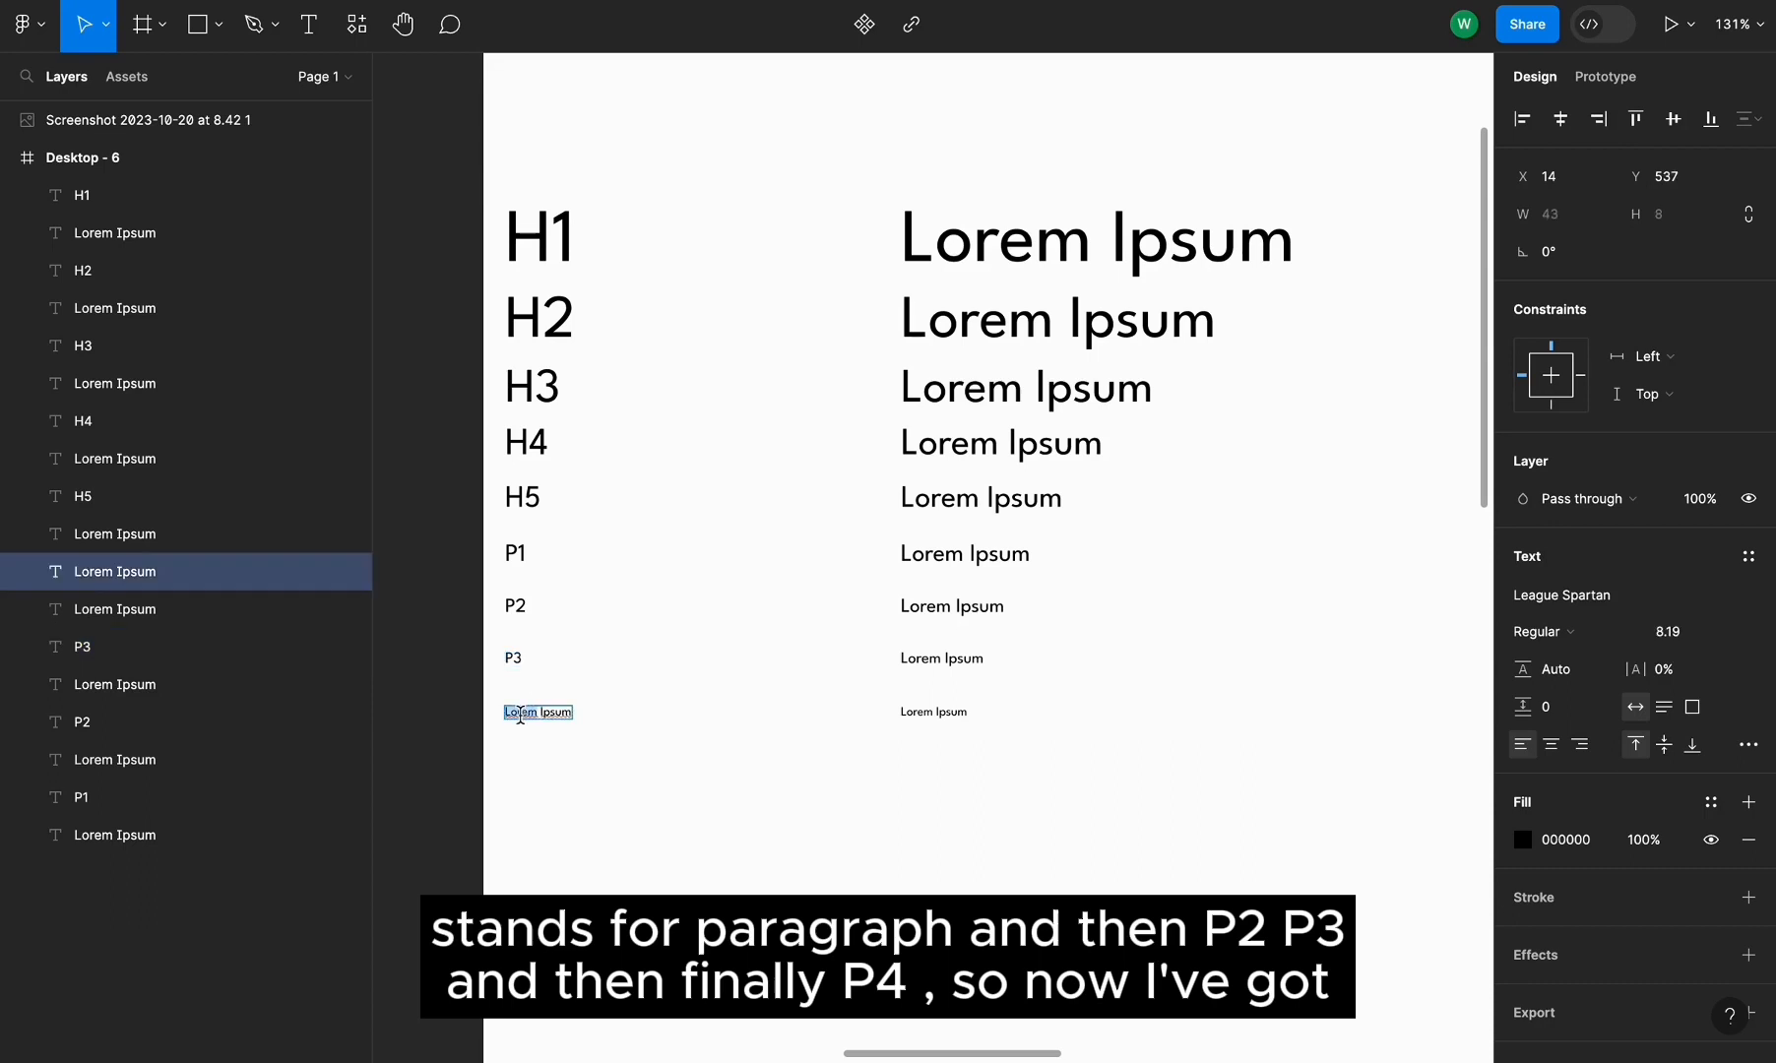
type("P4")
Move the H1–P4 label column closer to the Lorem Ipsum column
left_click_drag(470, 192, 606, 725)
left_click_drag(547, 251, 783, 252)
left_click(1320, 485)
scroll(1320, 484, "up", 3)
scroll(1320, 485, "right", 3)
Duplicate the top Lorem Ipsum line above the column and rename the copy Regular as a column heading
left_click(1059, 429)
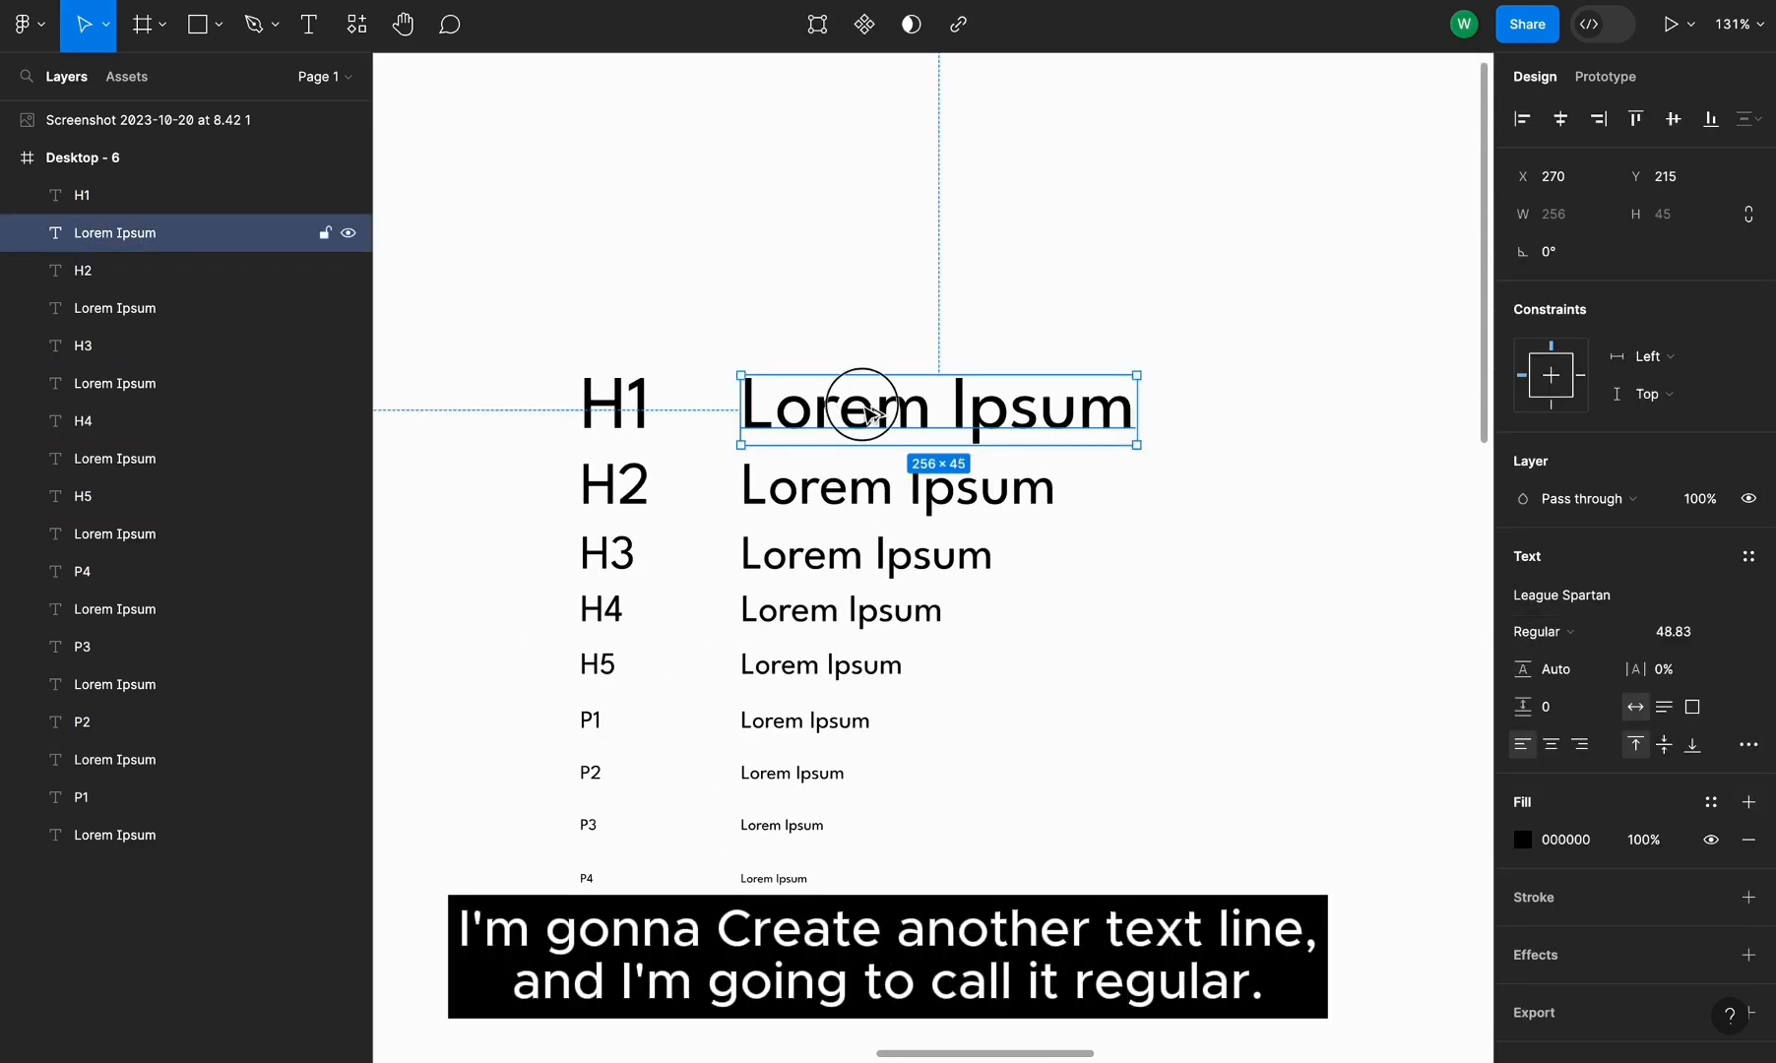
left_click_drag(864, 397, 863, 291)
double_click(862, 288)
type("Regular")
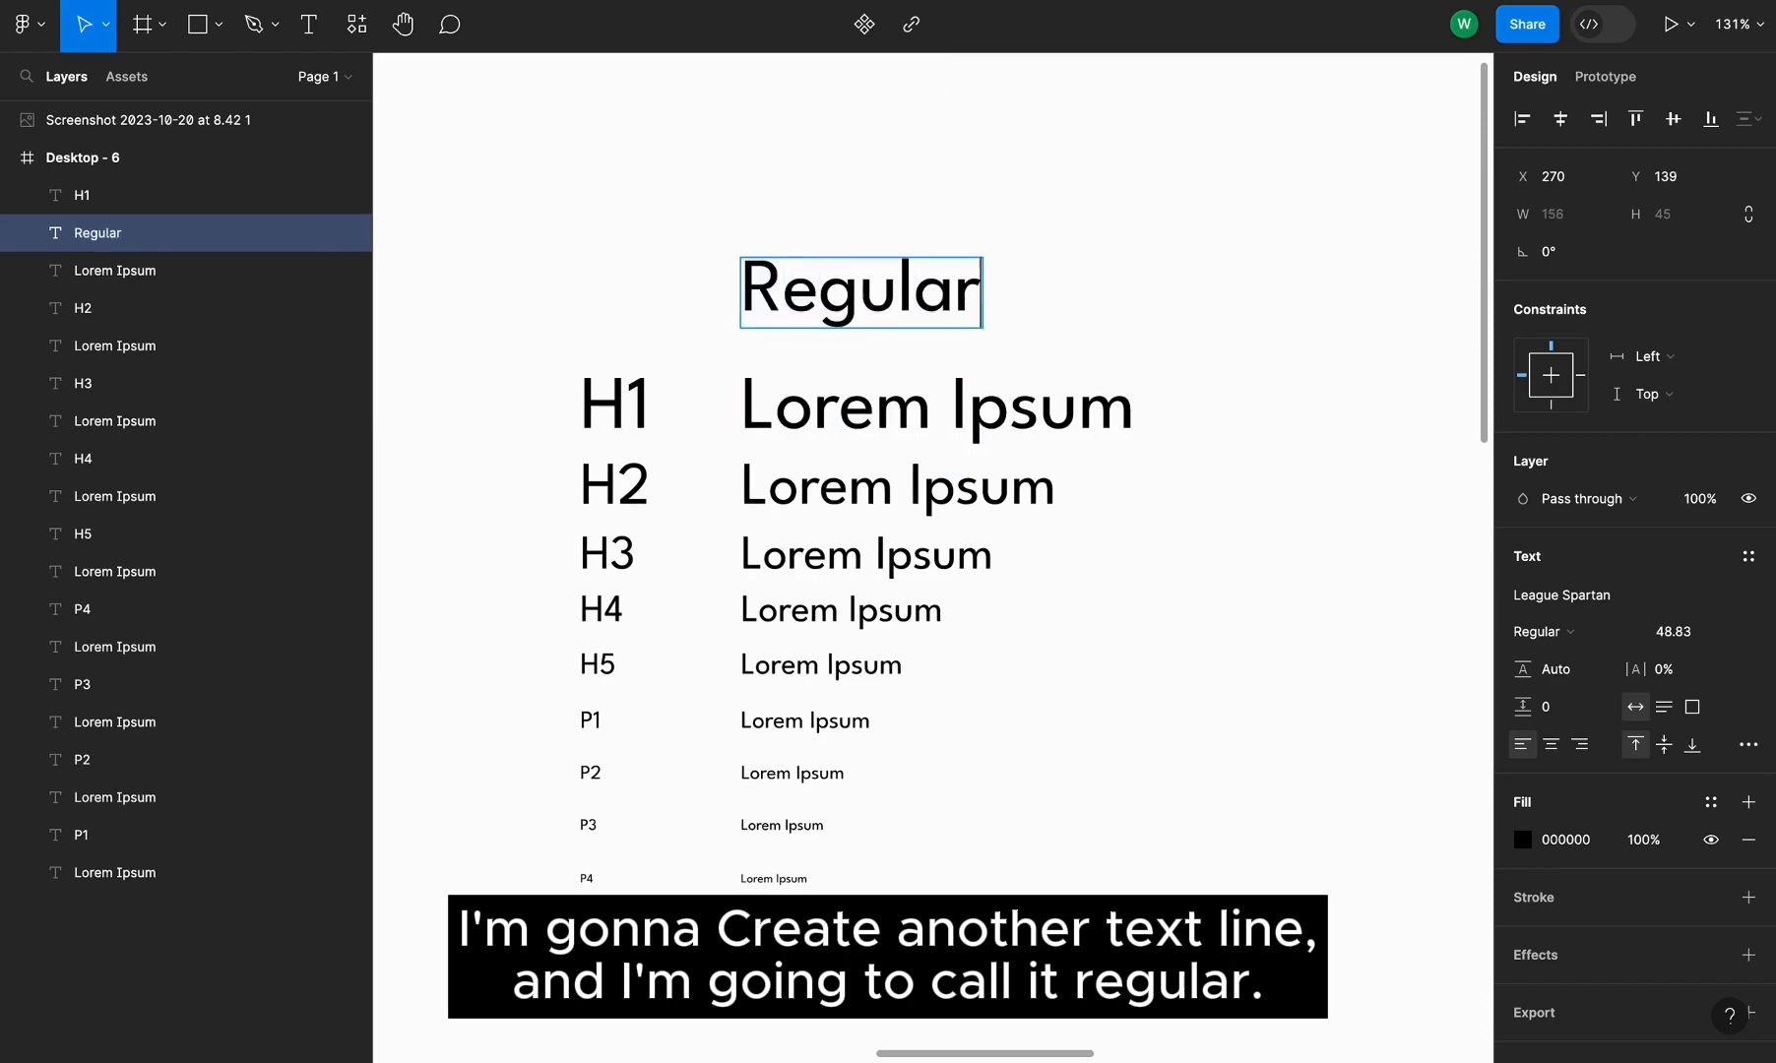
left_click(1170, 313)
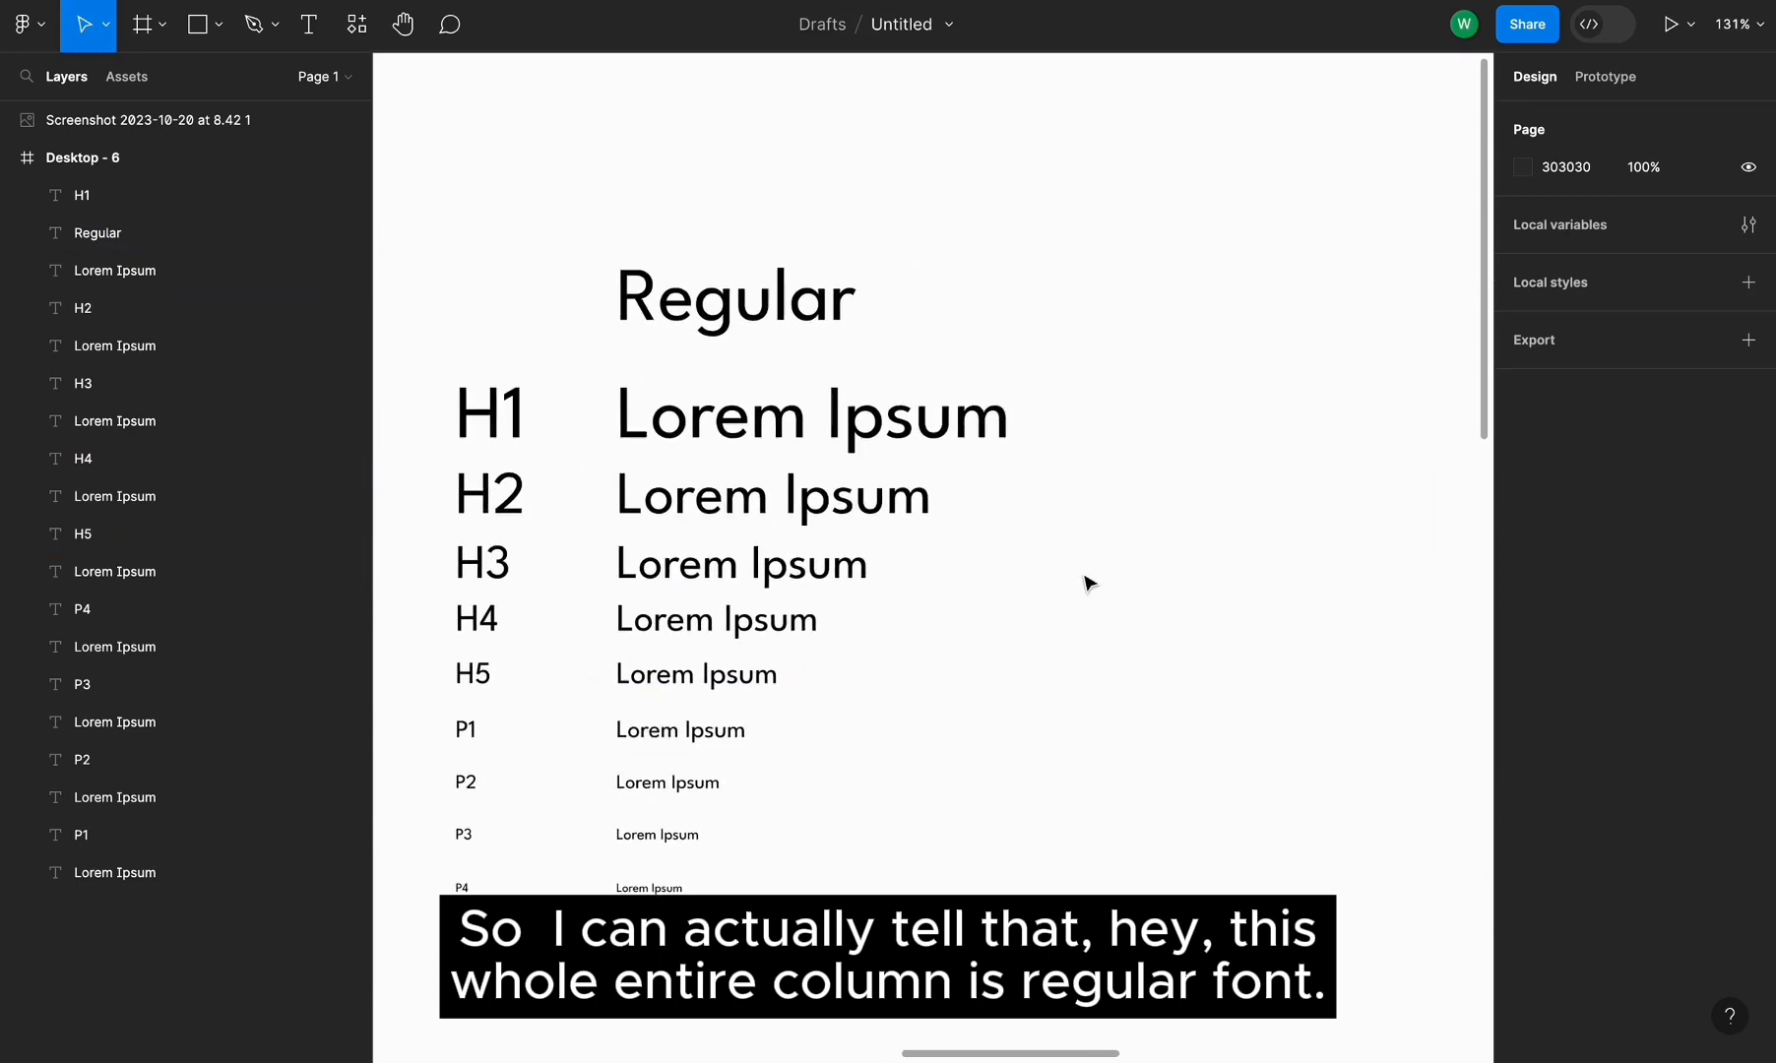
Duplicate the Lorem Ipsum column and its Regular heading to create a second column on the right
scroll(1087, 583, "down", 3)
left_click_drag(943, 488, 499, 984)
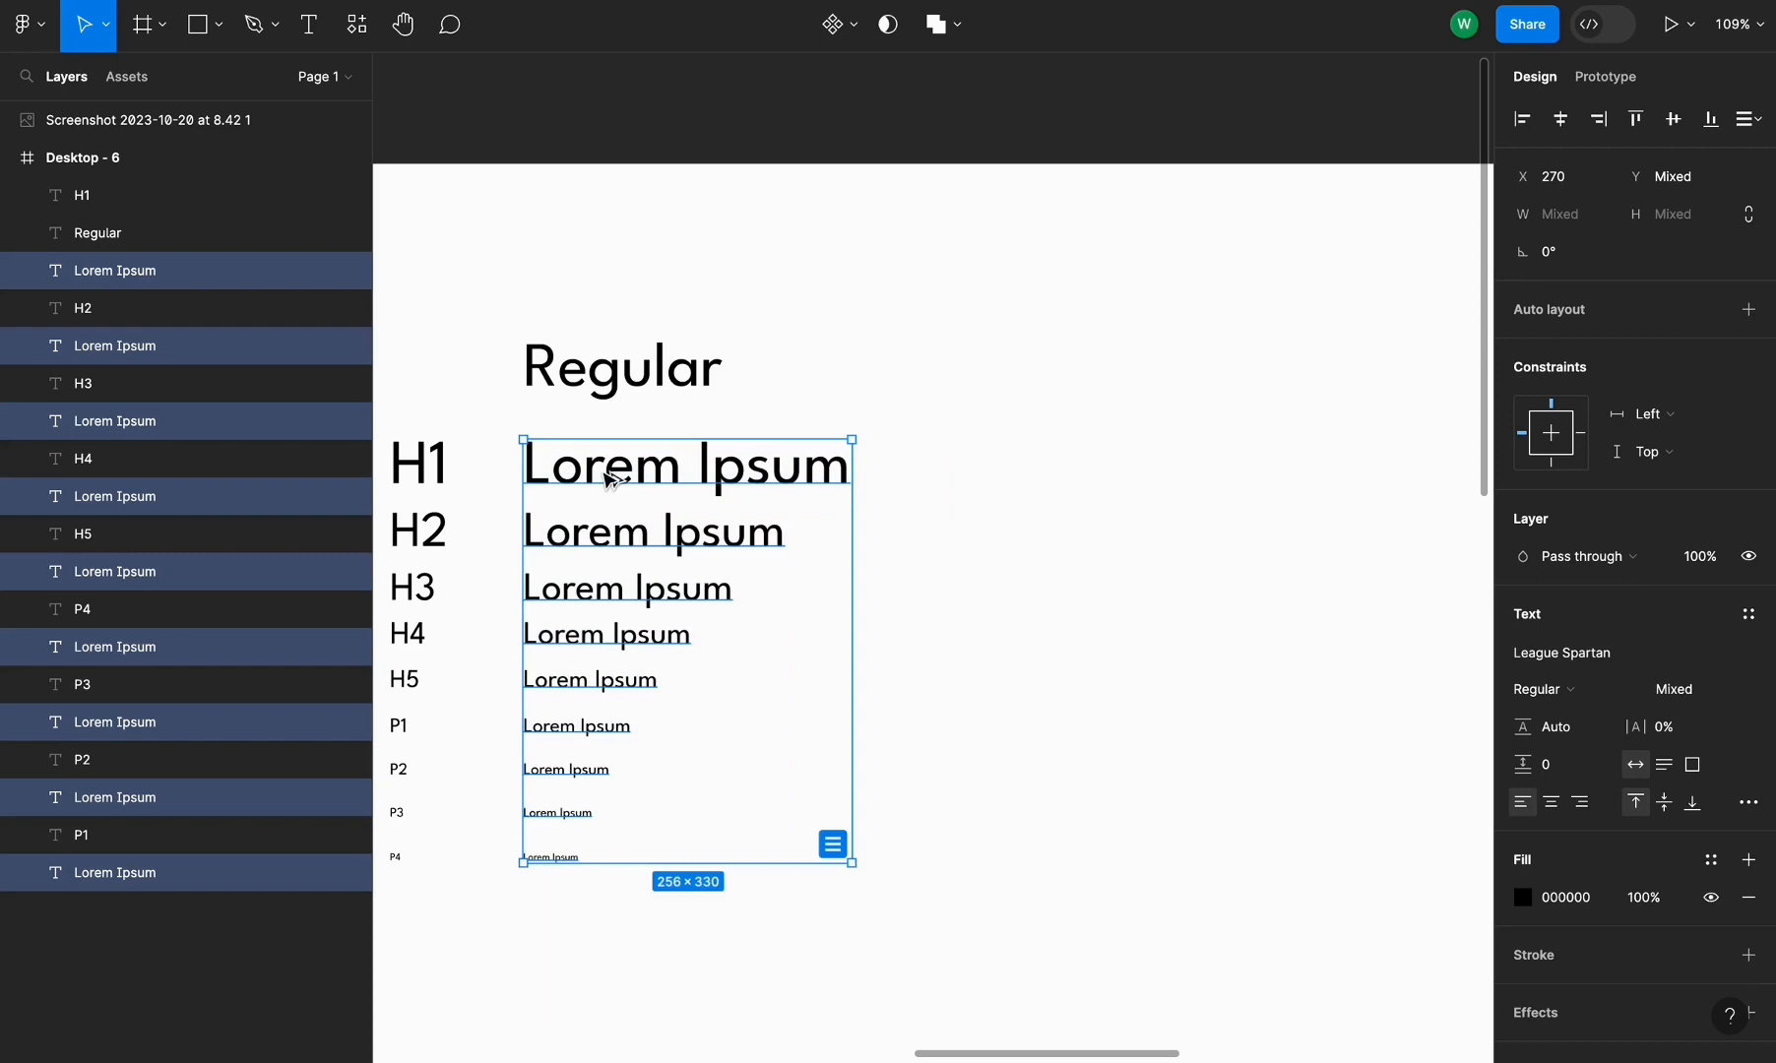
left_click_drag(612, 479, 975, 473)
left_click(634, 367)
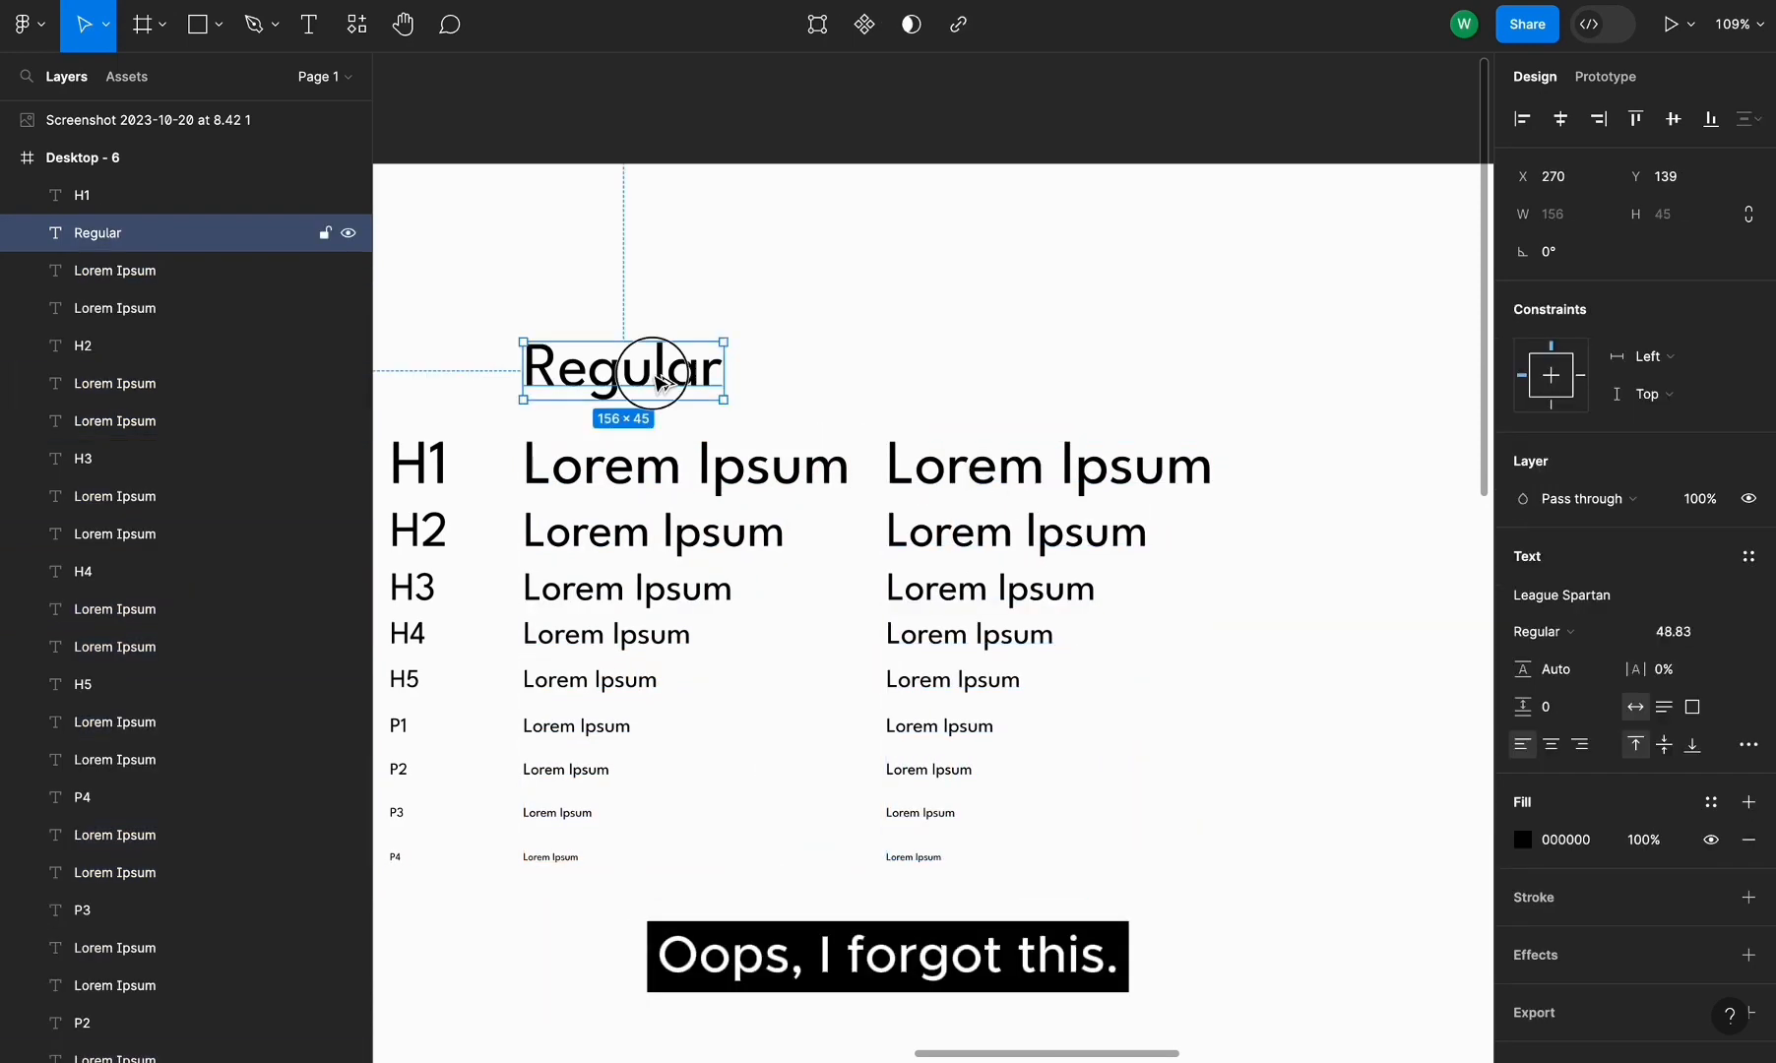
left_click_drag(634, 366, 1024, 384)
left_click(1142, 401)
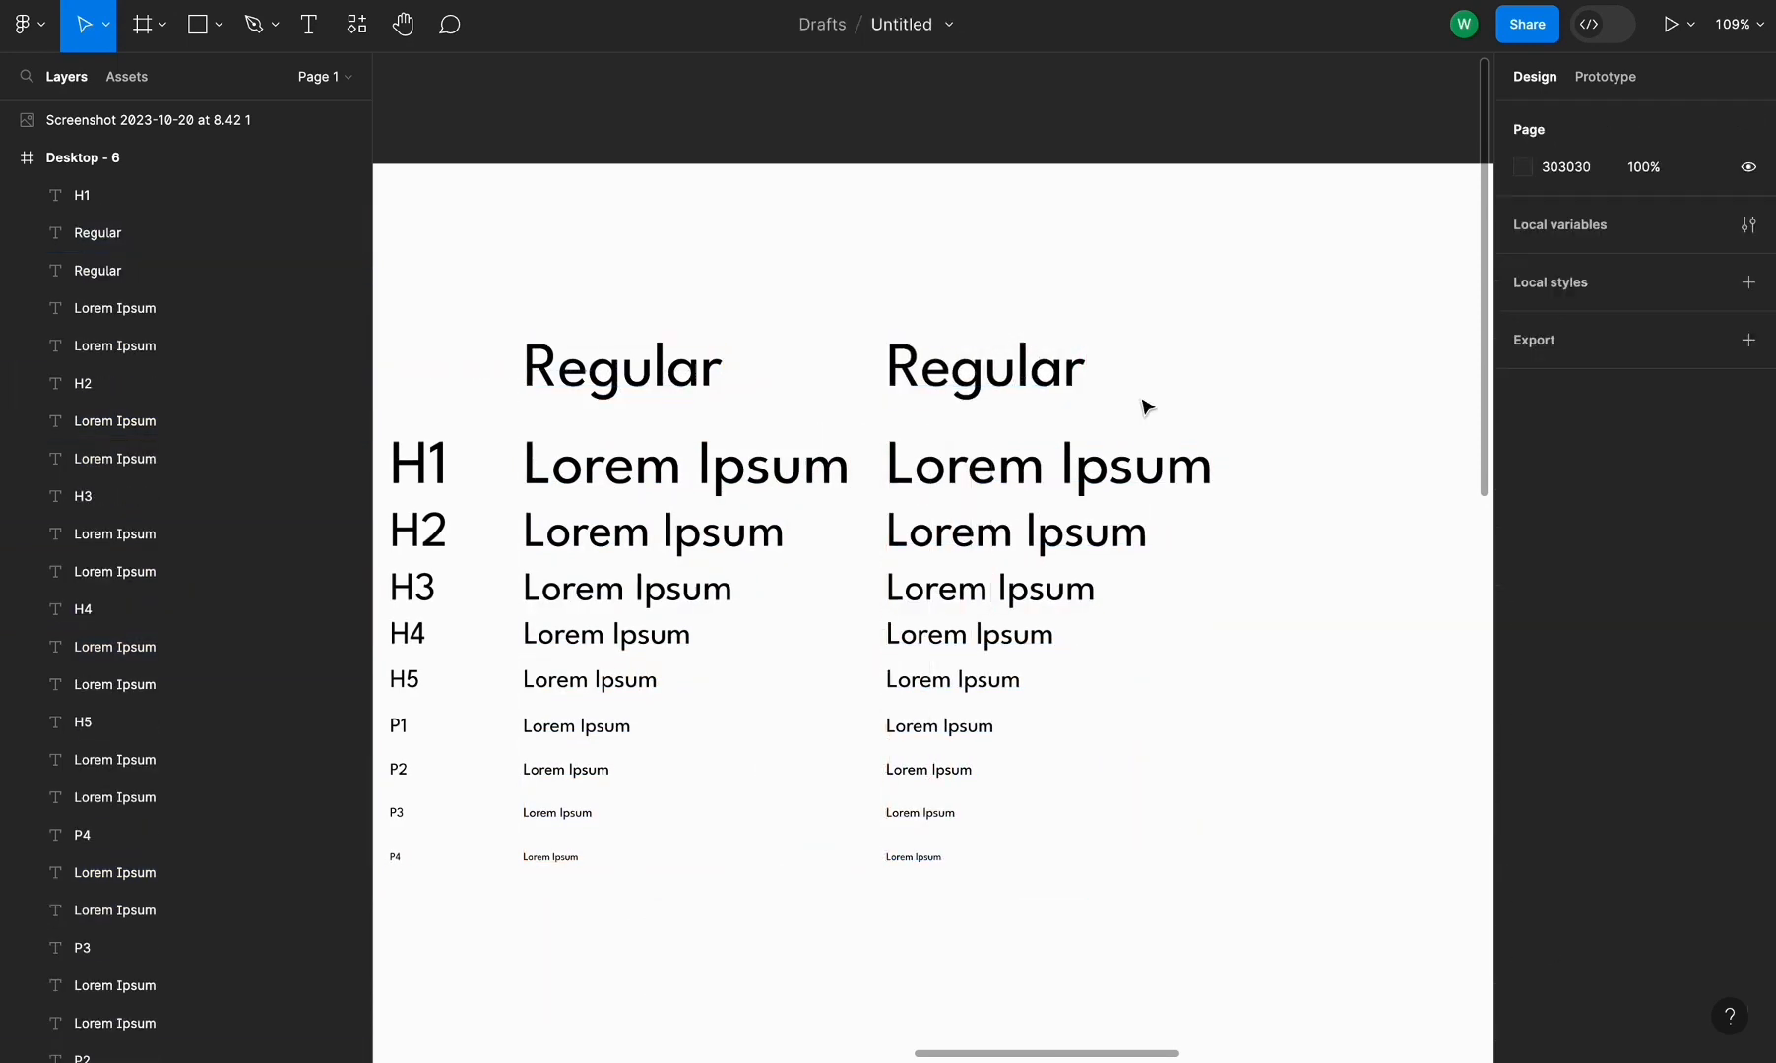
Set the right column's H1 line to the Medium weight
left_click(1039, 369)
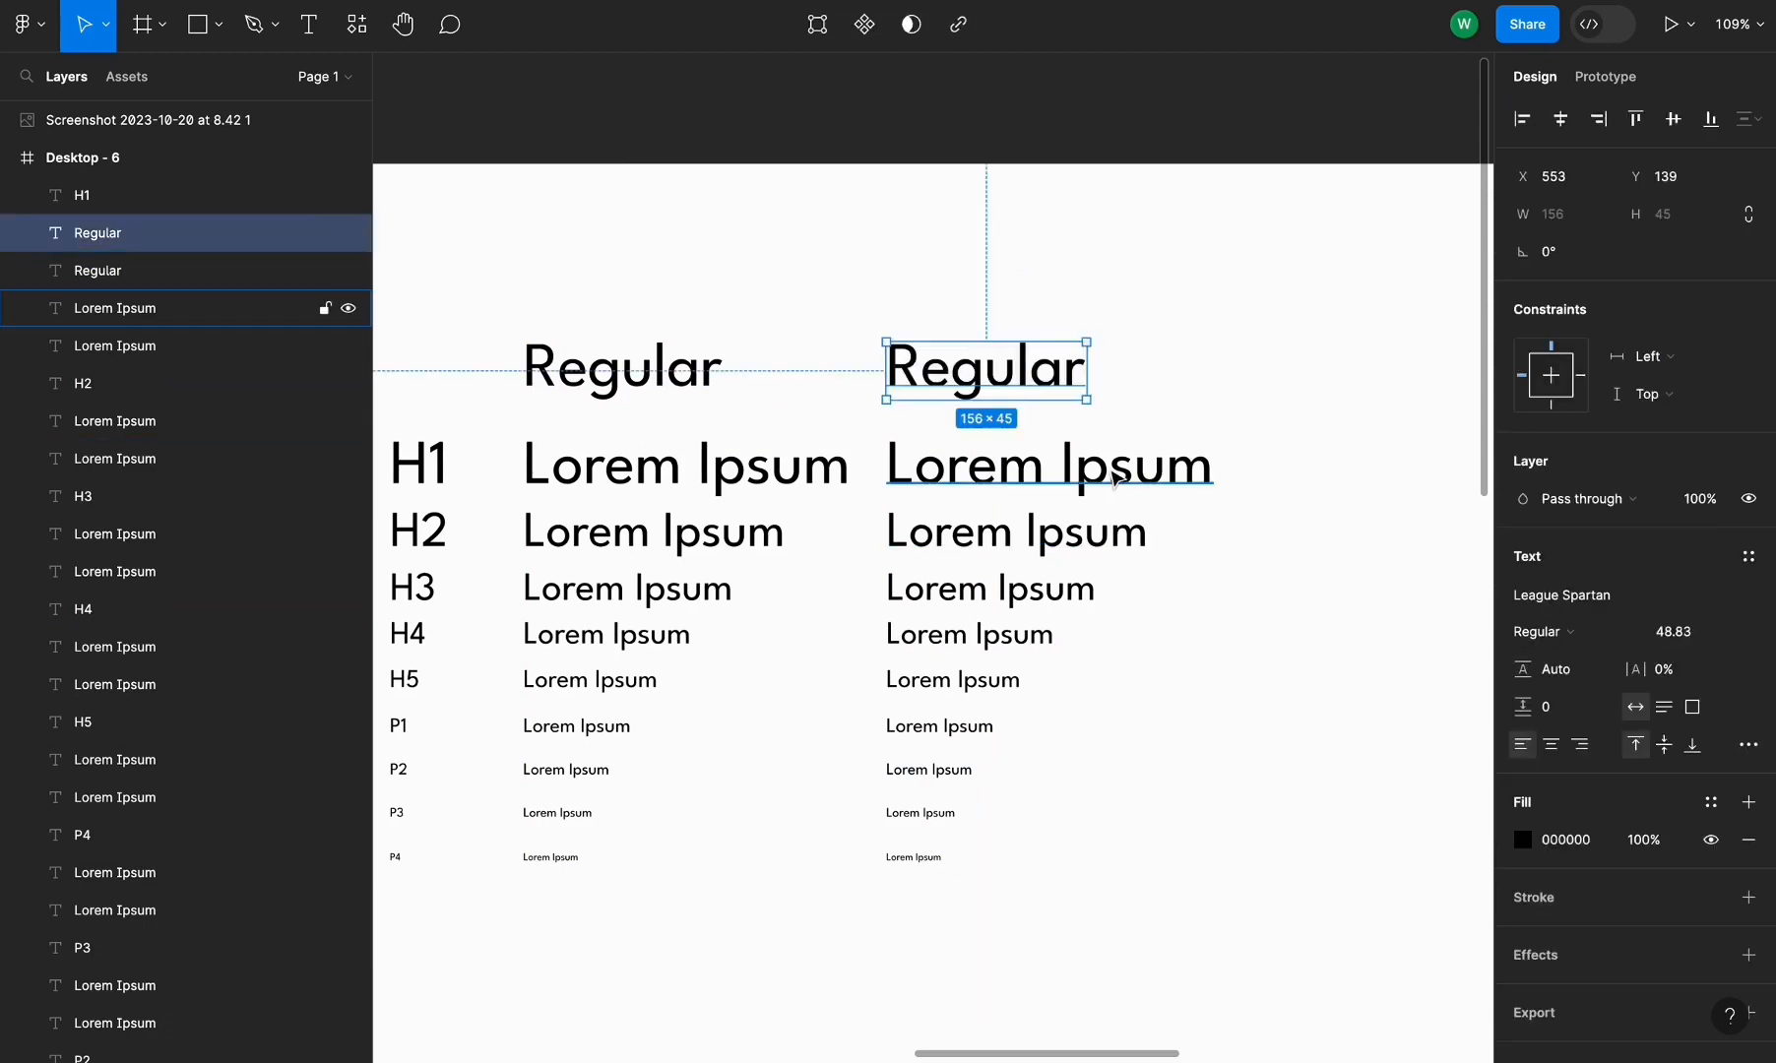
left_click(197, 308)
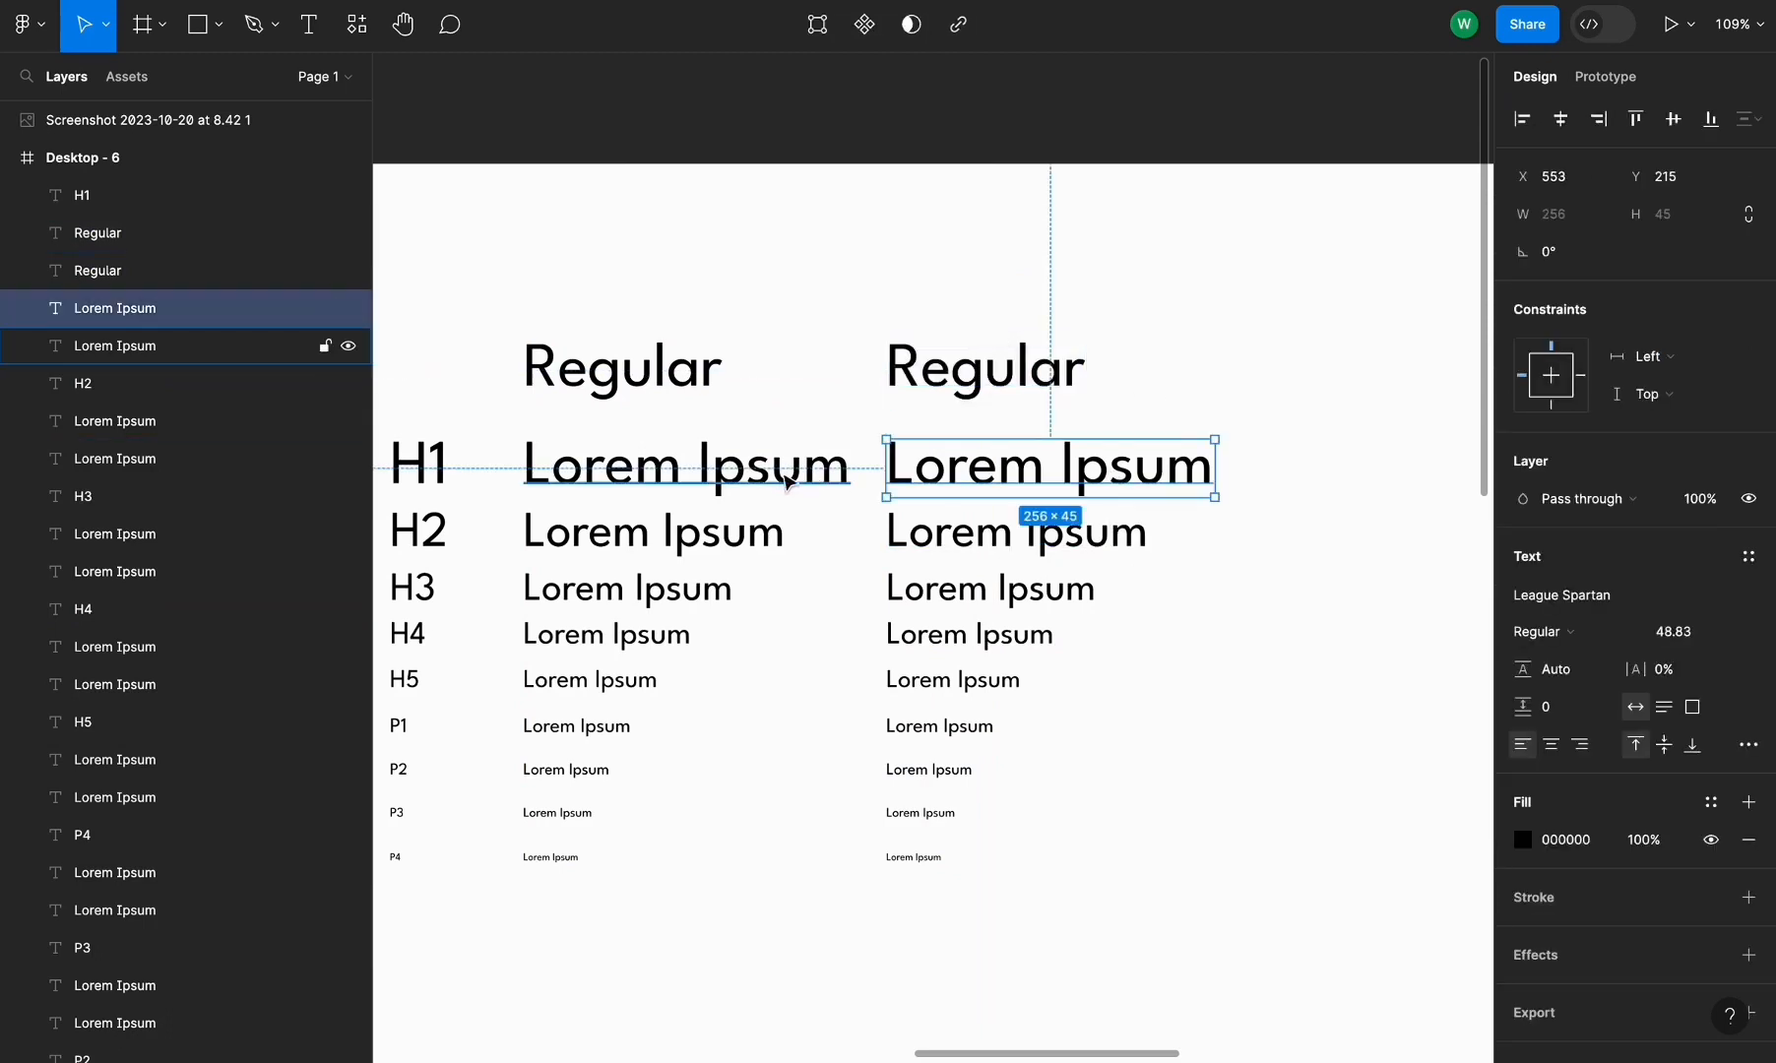
left_click(1575, 631)
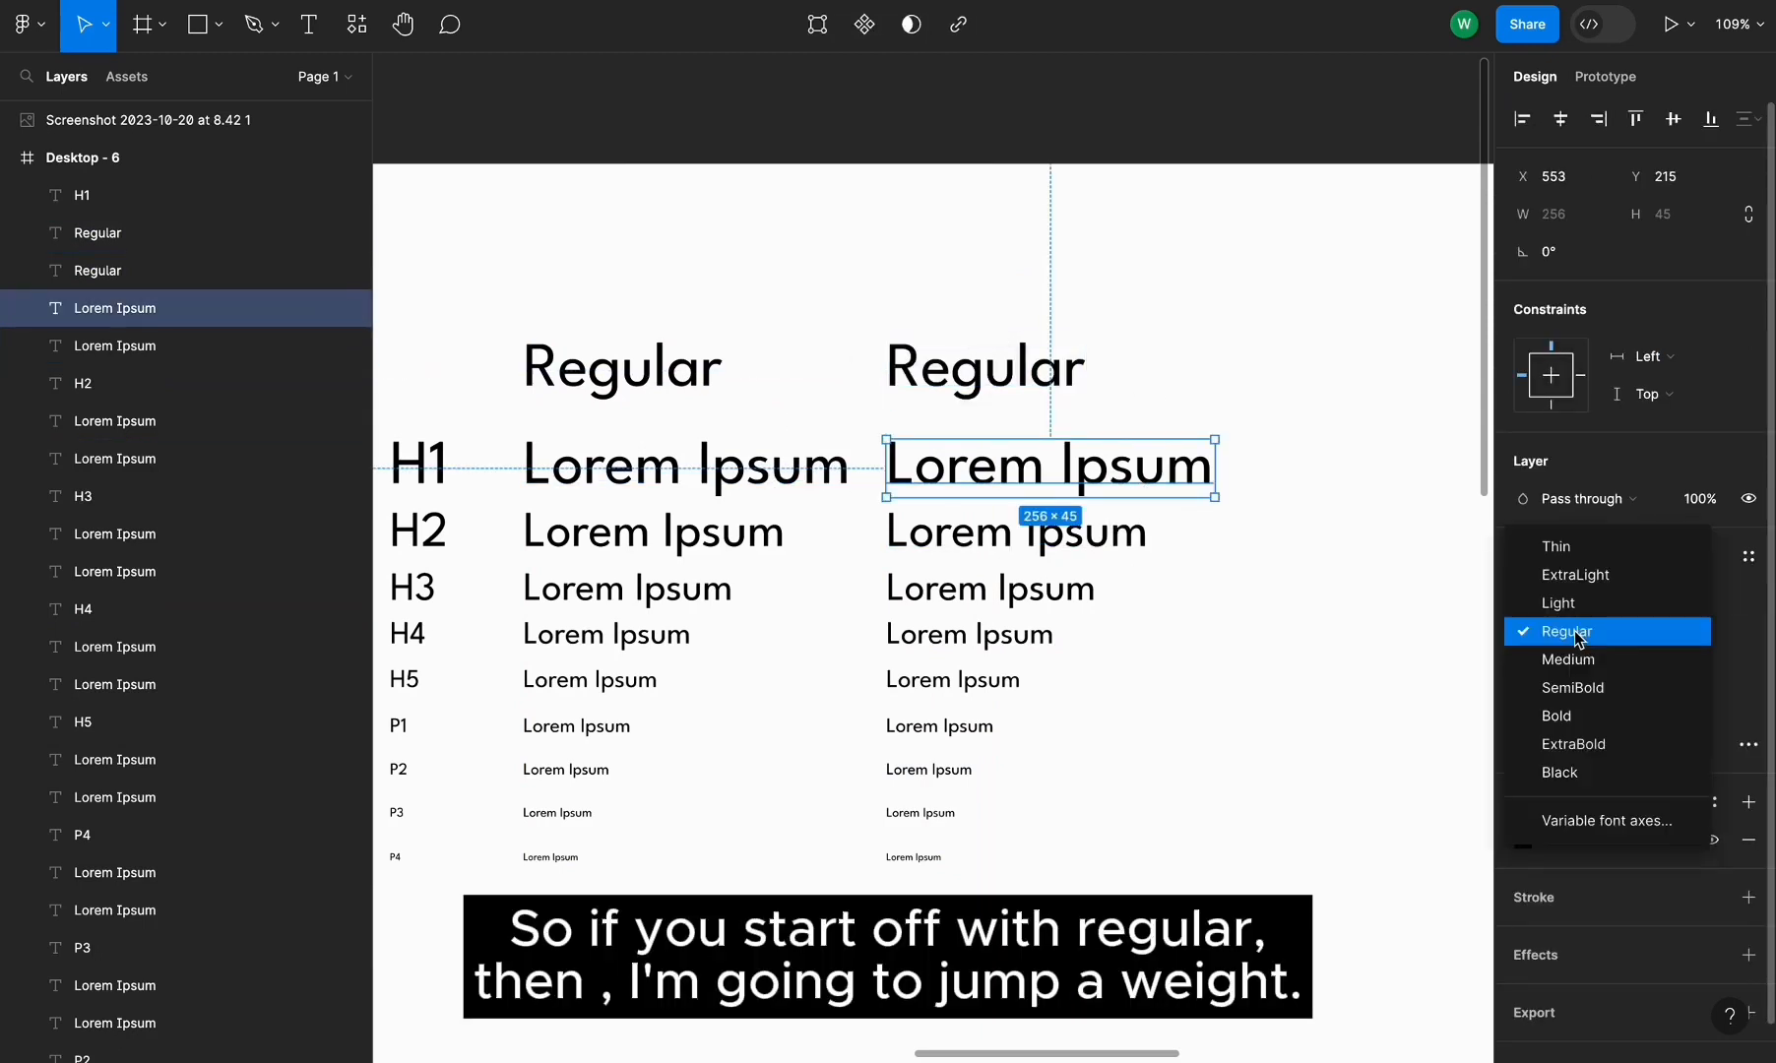
left_click(1596, 687)
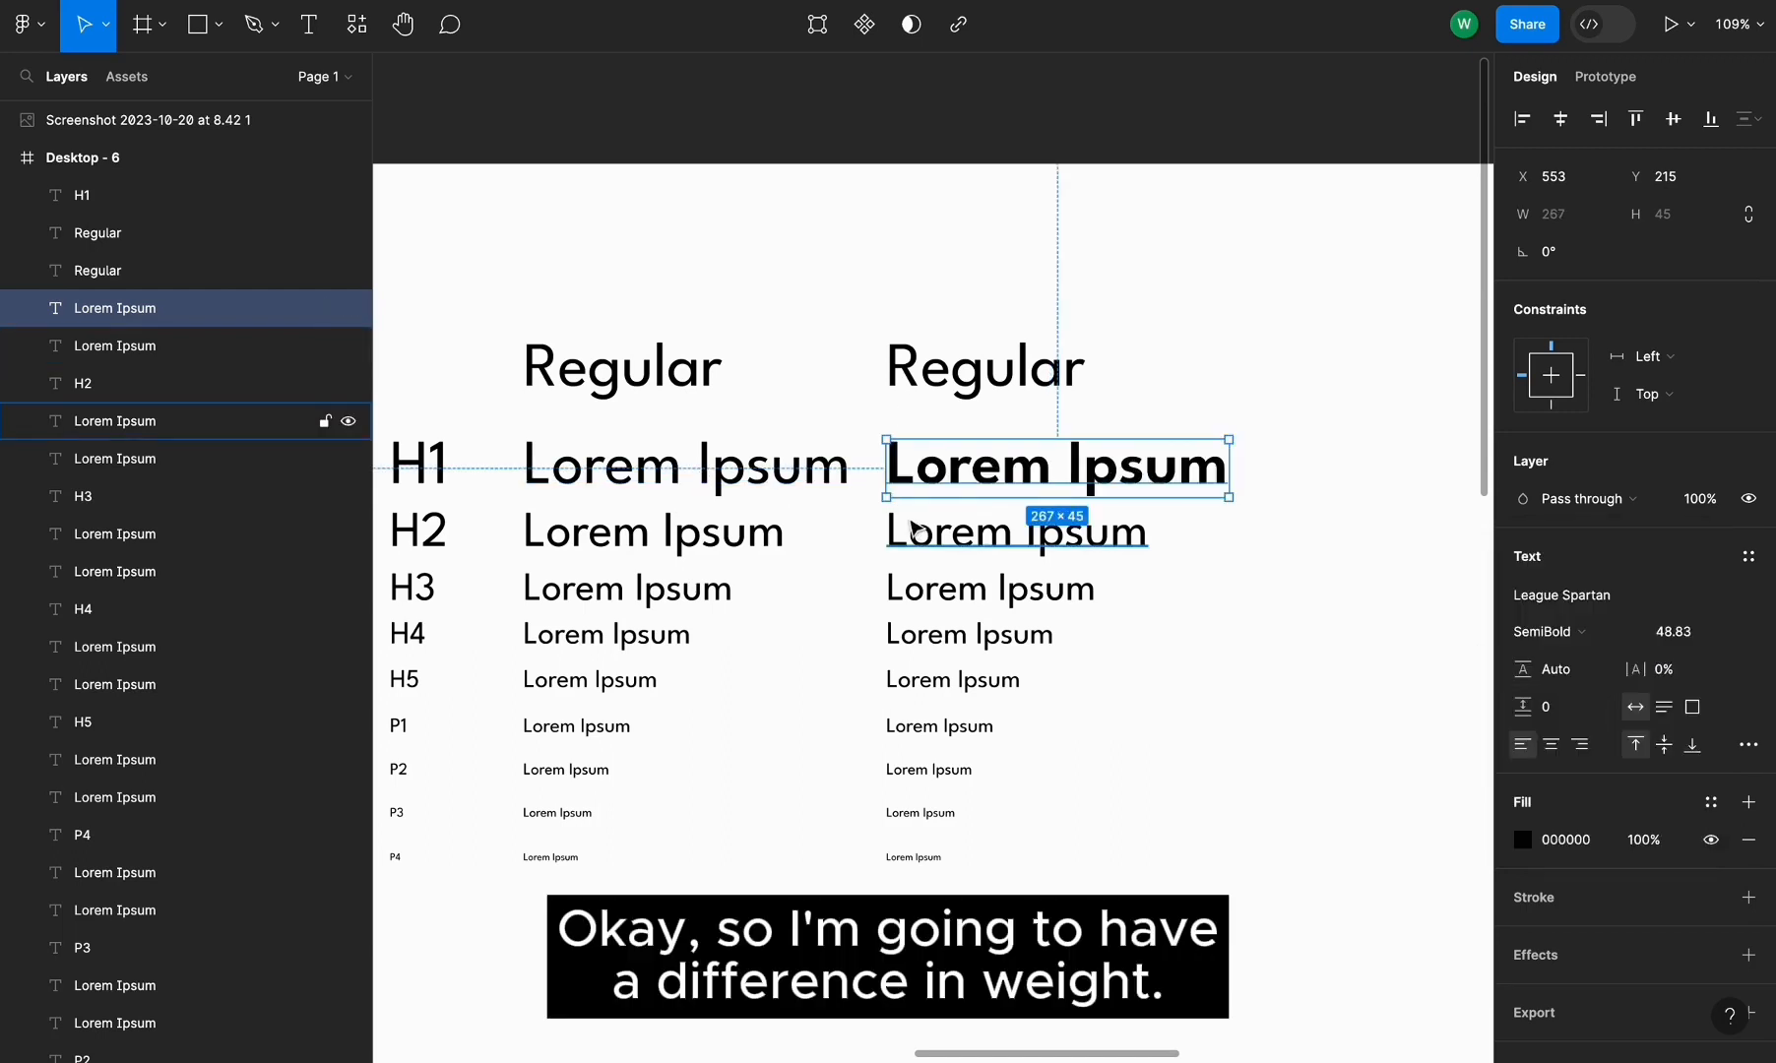
left_click(1585, 628)
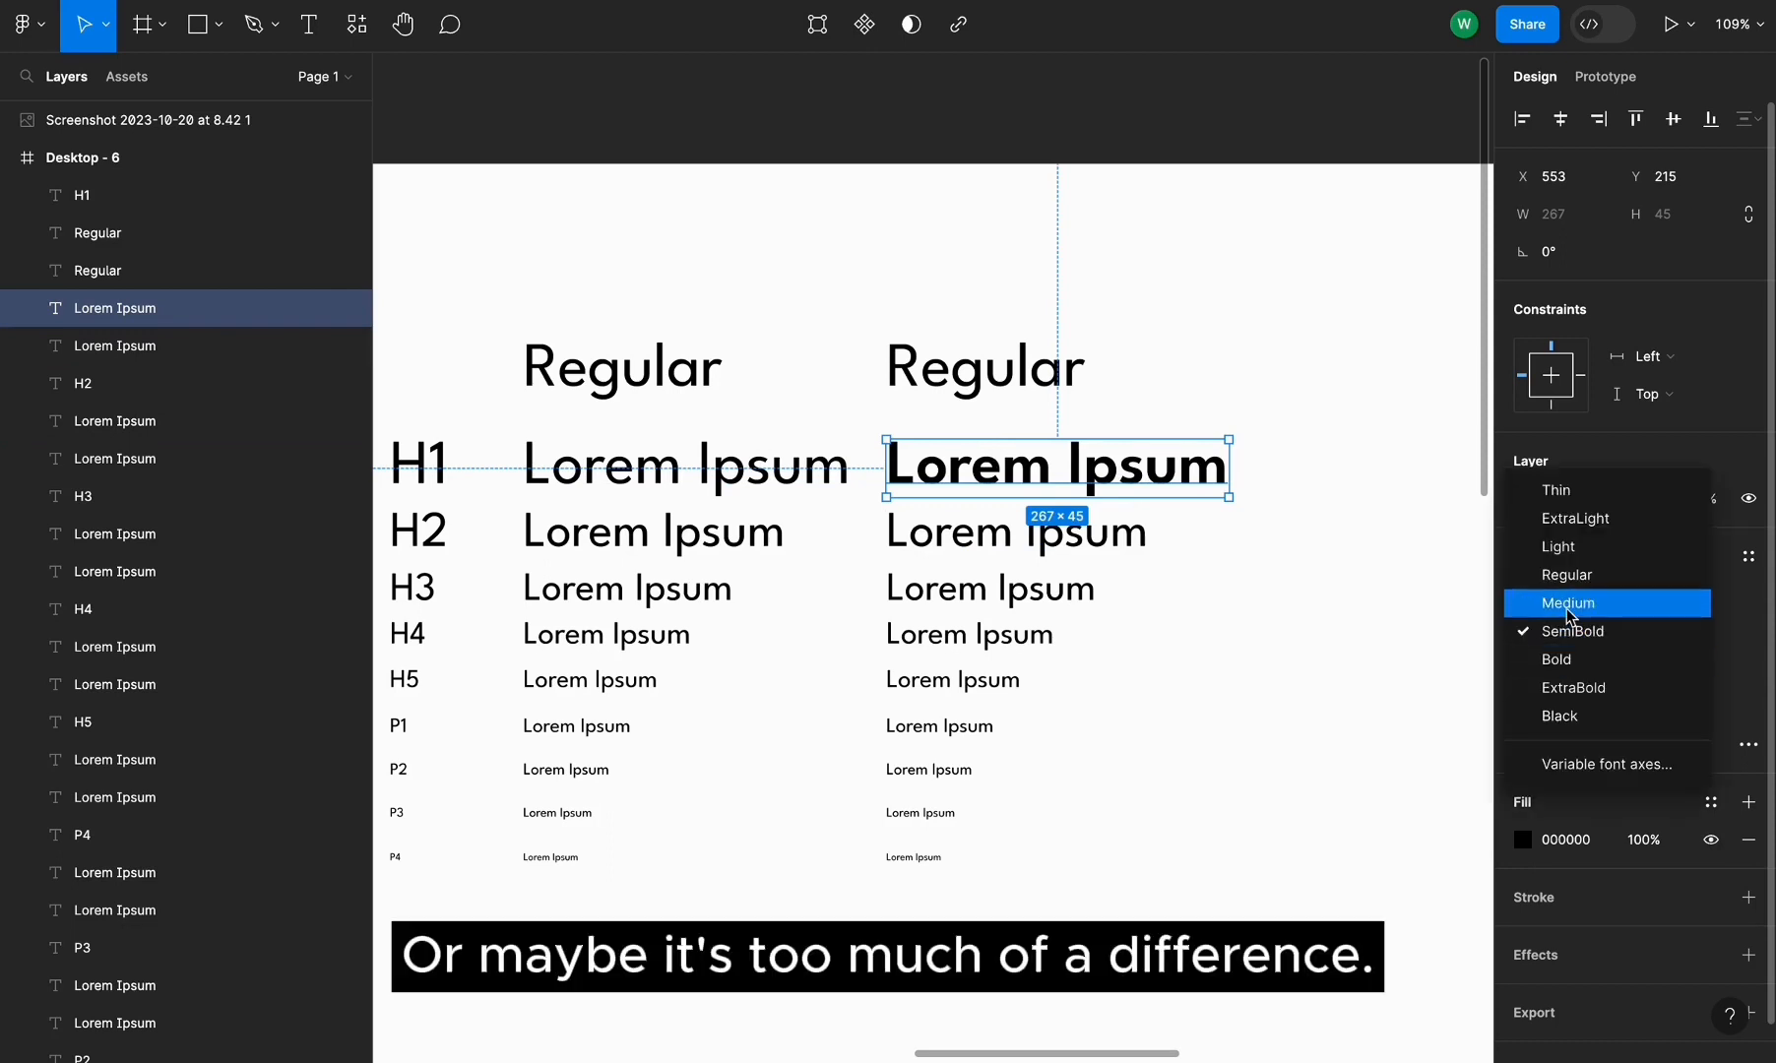
left_click(1567, 604)
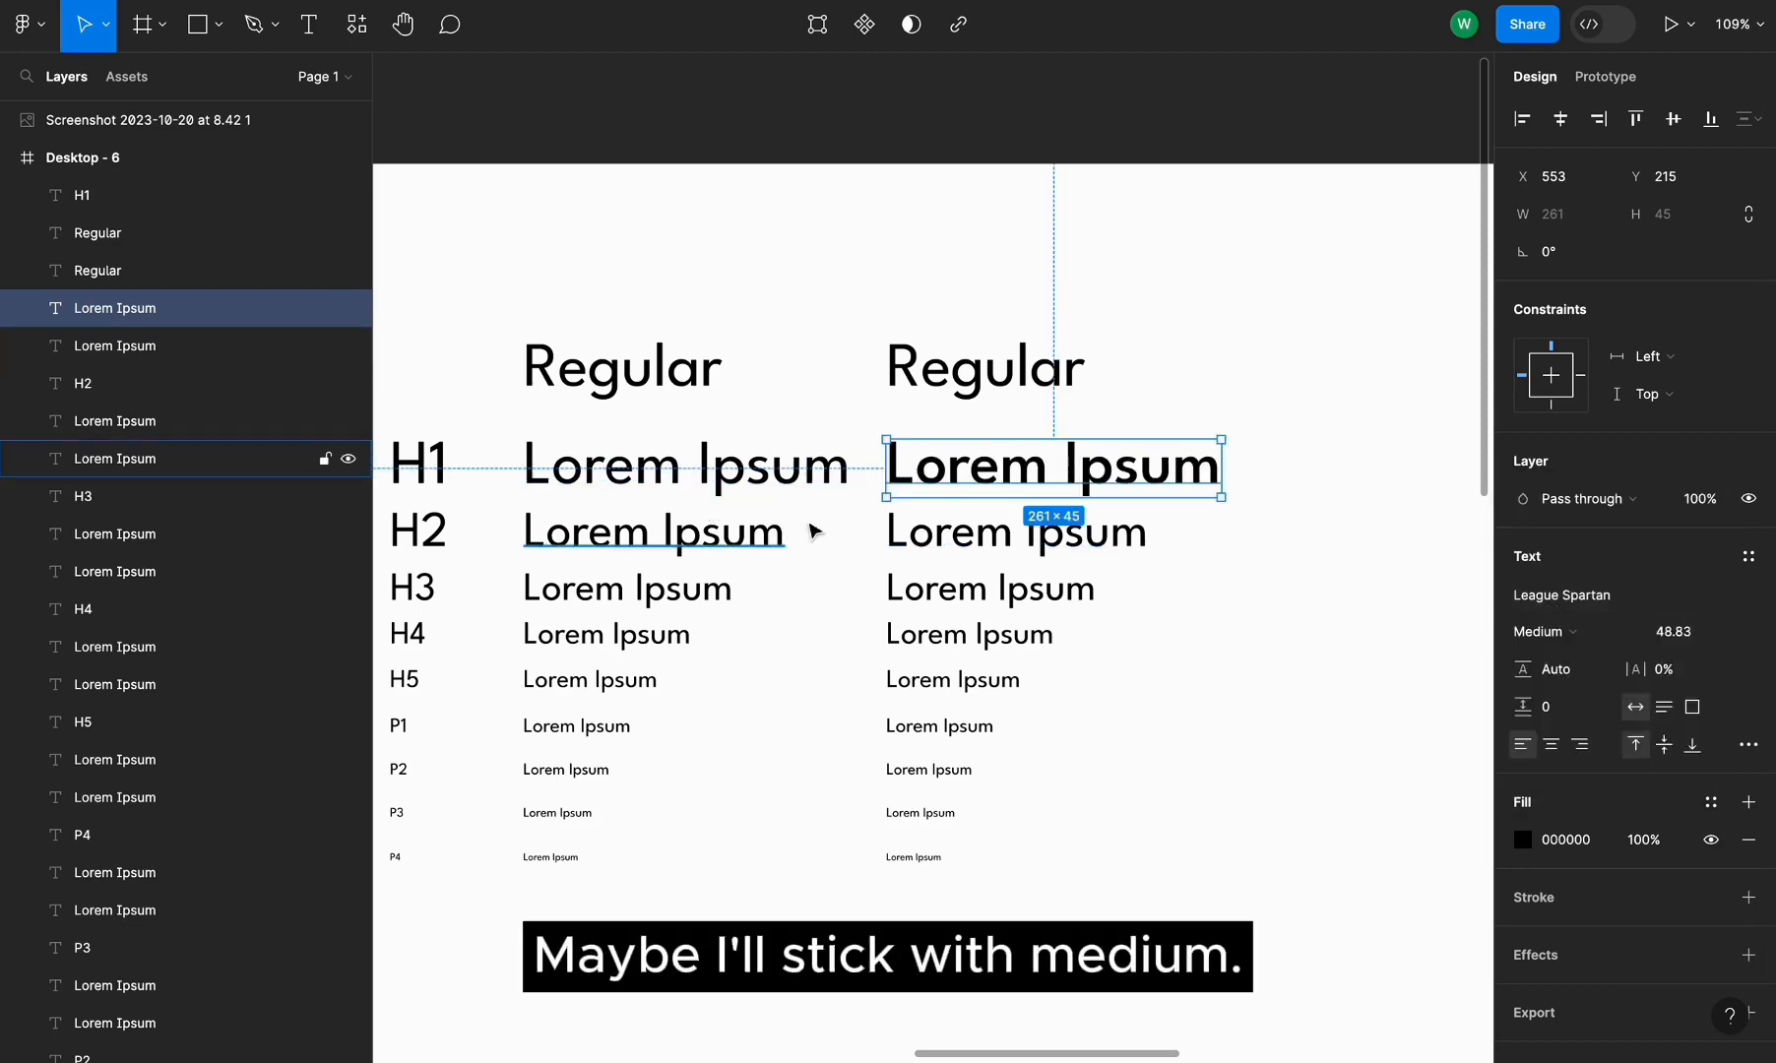
Set the remaining right-column Lorem Ipsum lines to the Medium weight
left_click(892, 527)
left_click(1229, 555)
left_click_drag(1215, 531, 884, 866)
left_click(1590, 697)
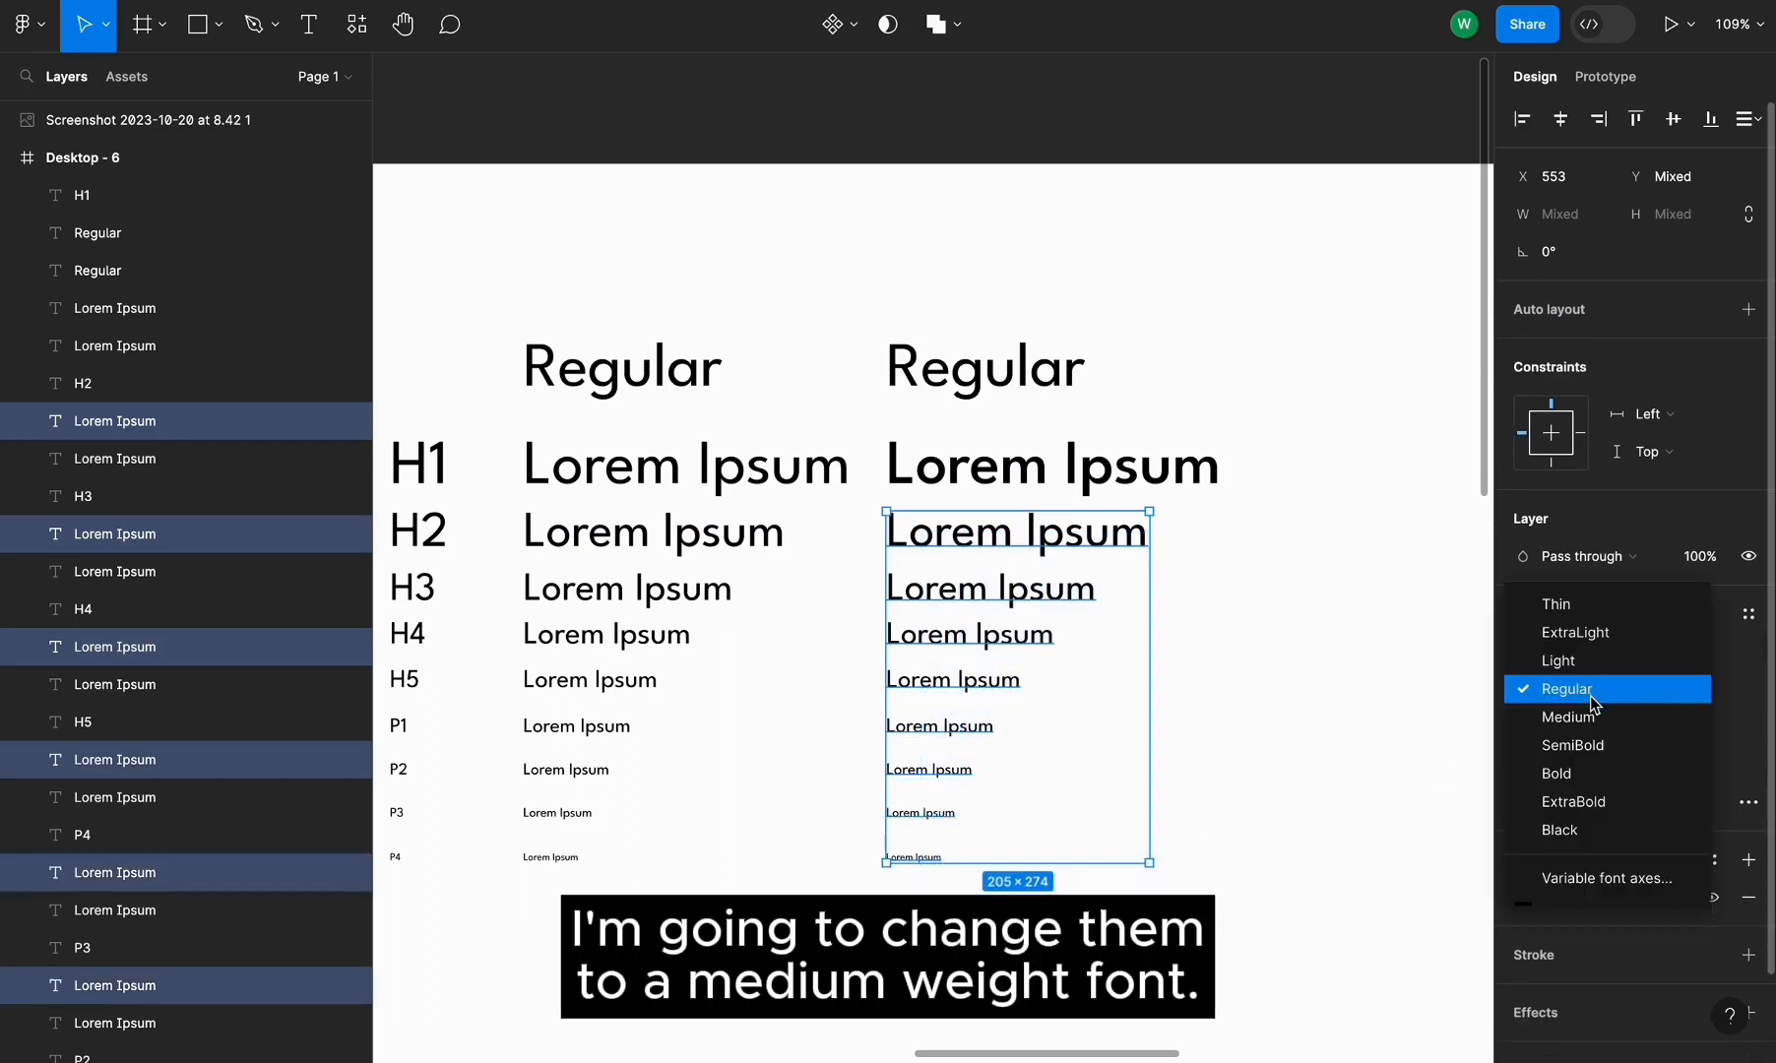
left_click(1590, 706)
left_click(1376, 639)
Set the right column's heading to Medium weight and rename it Medium
left_click(1071, 393)
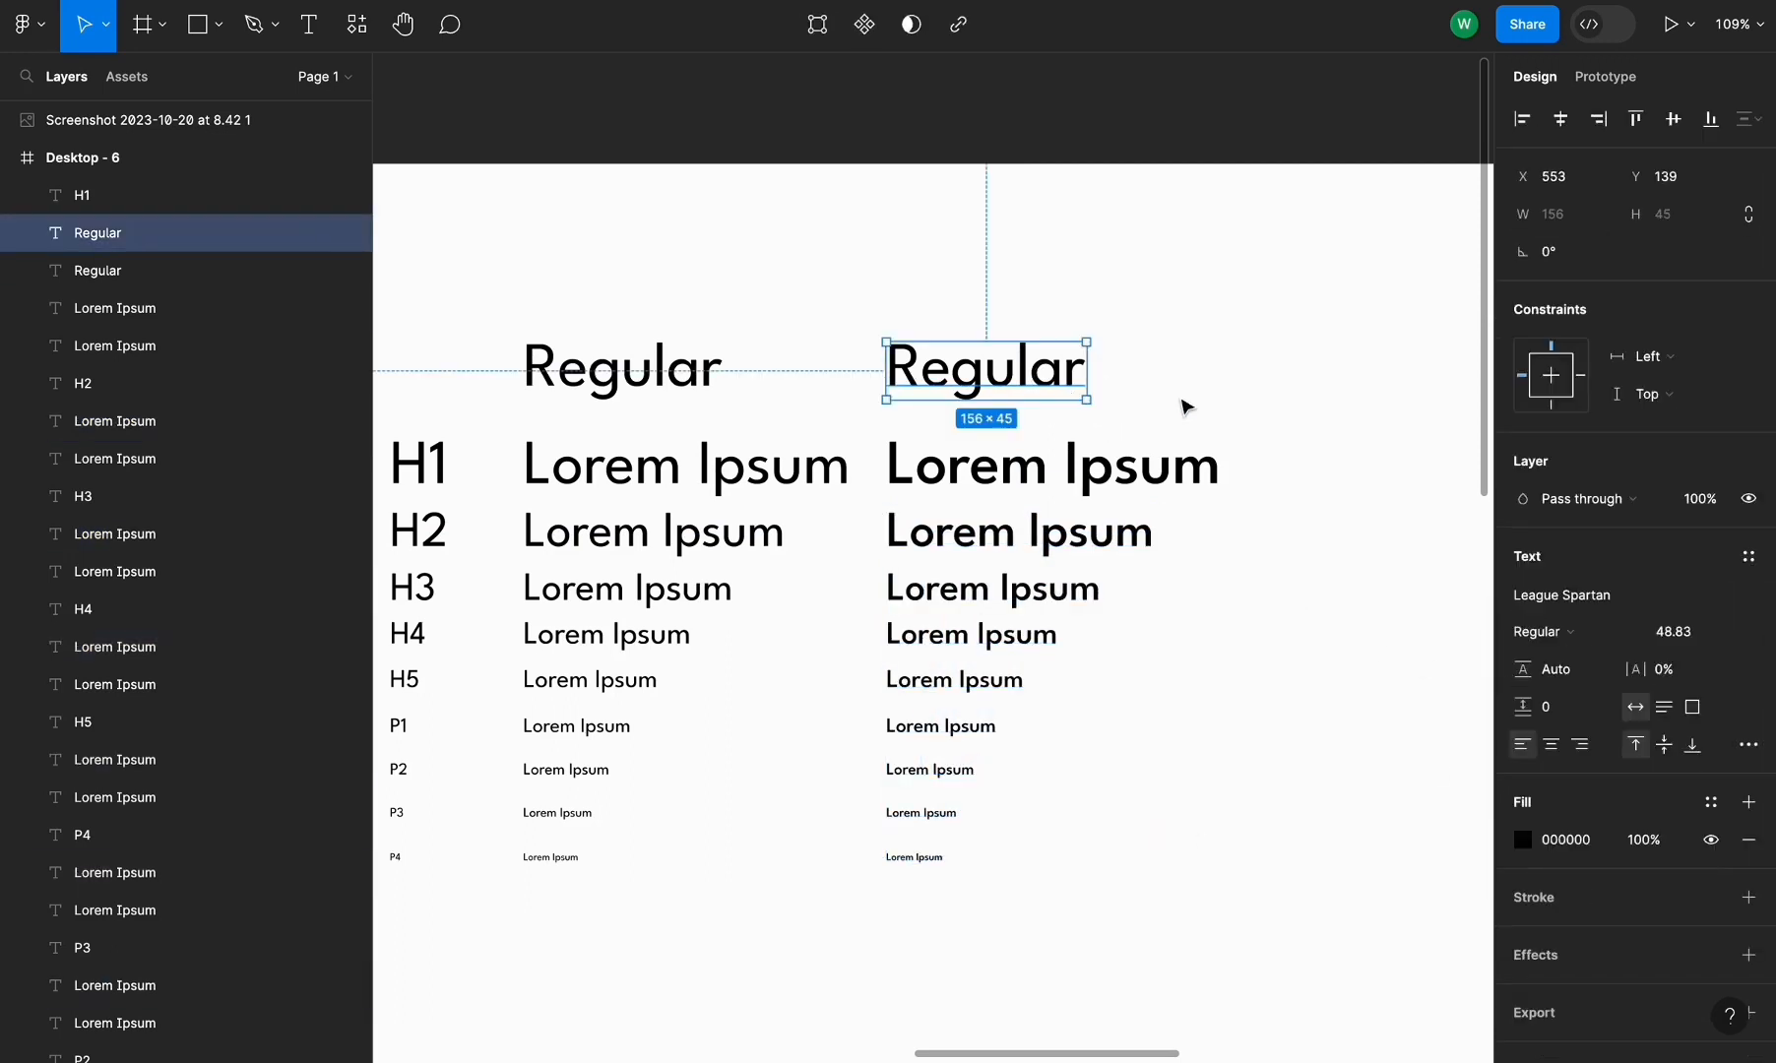
left_click(1555, 635)
left_click(1562, 660)
double_click(1047, 386)
type("M")
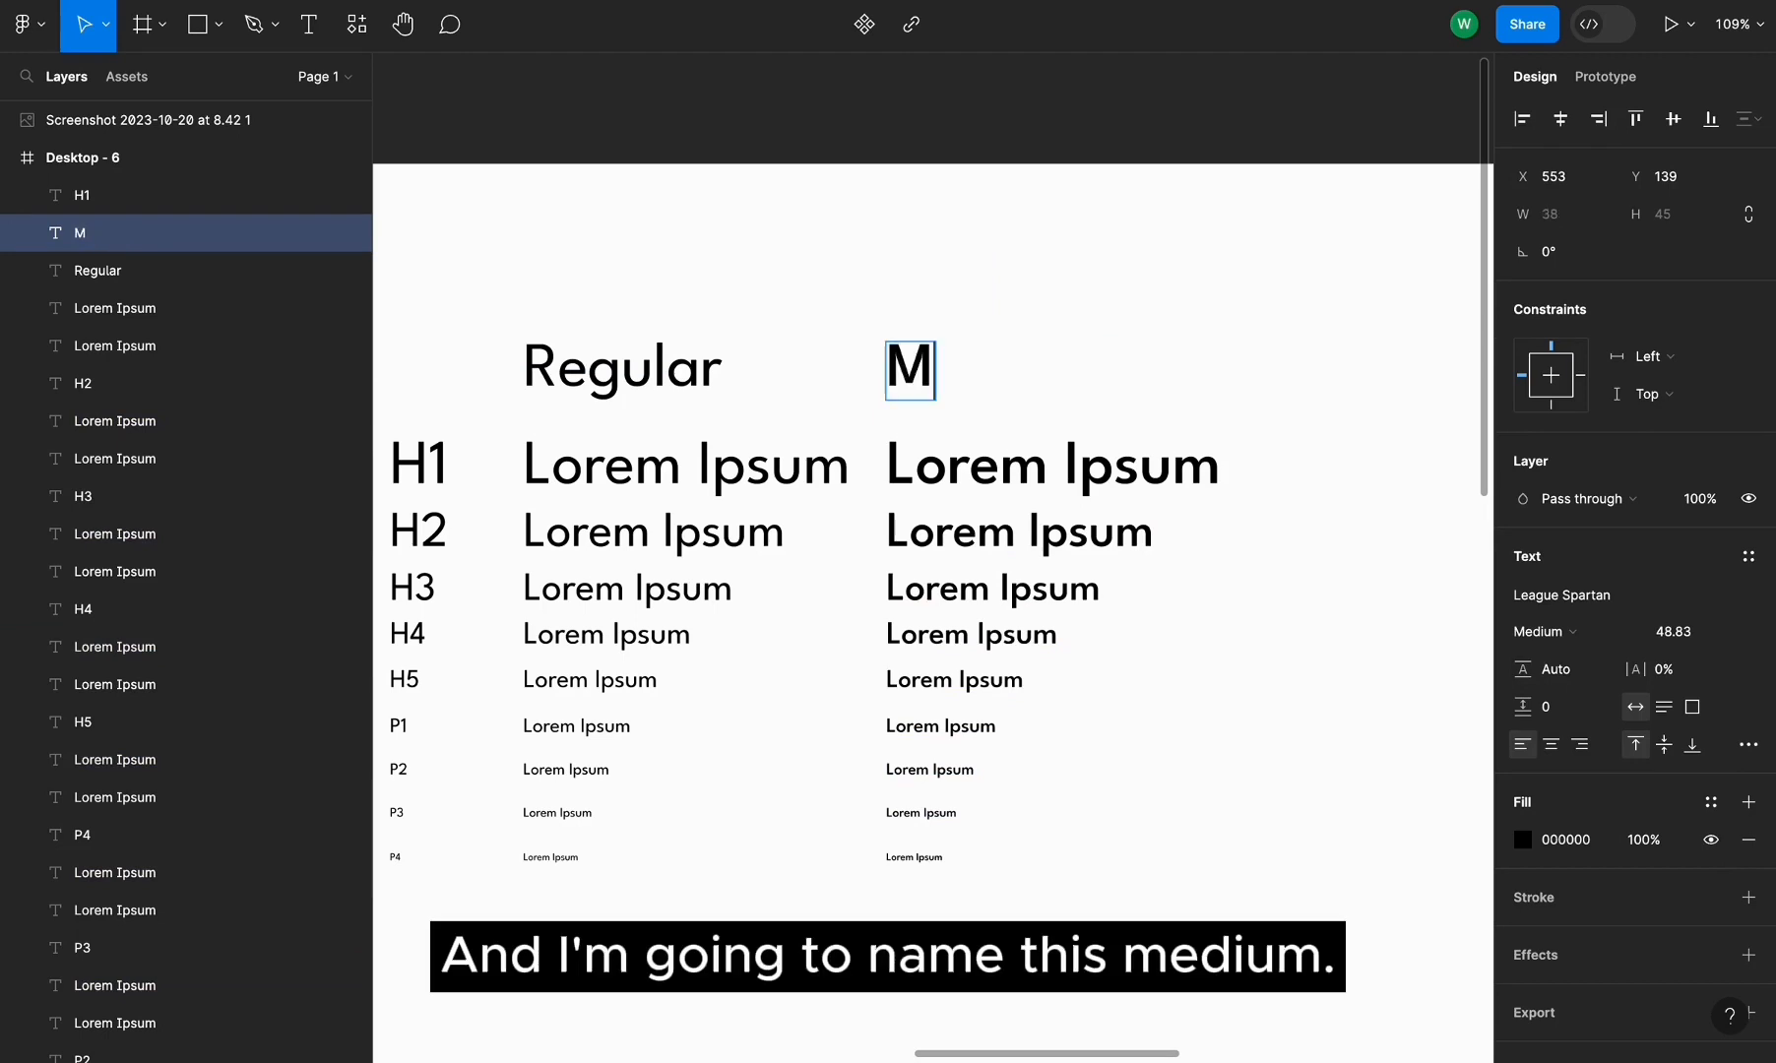
type("edium")
key("Escape")
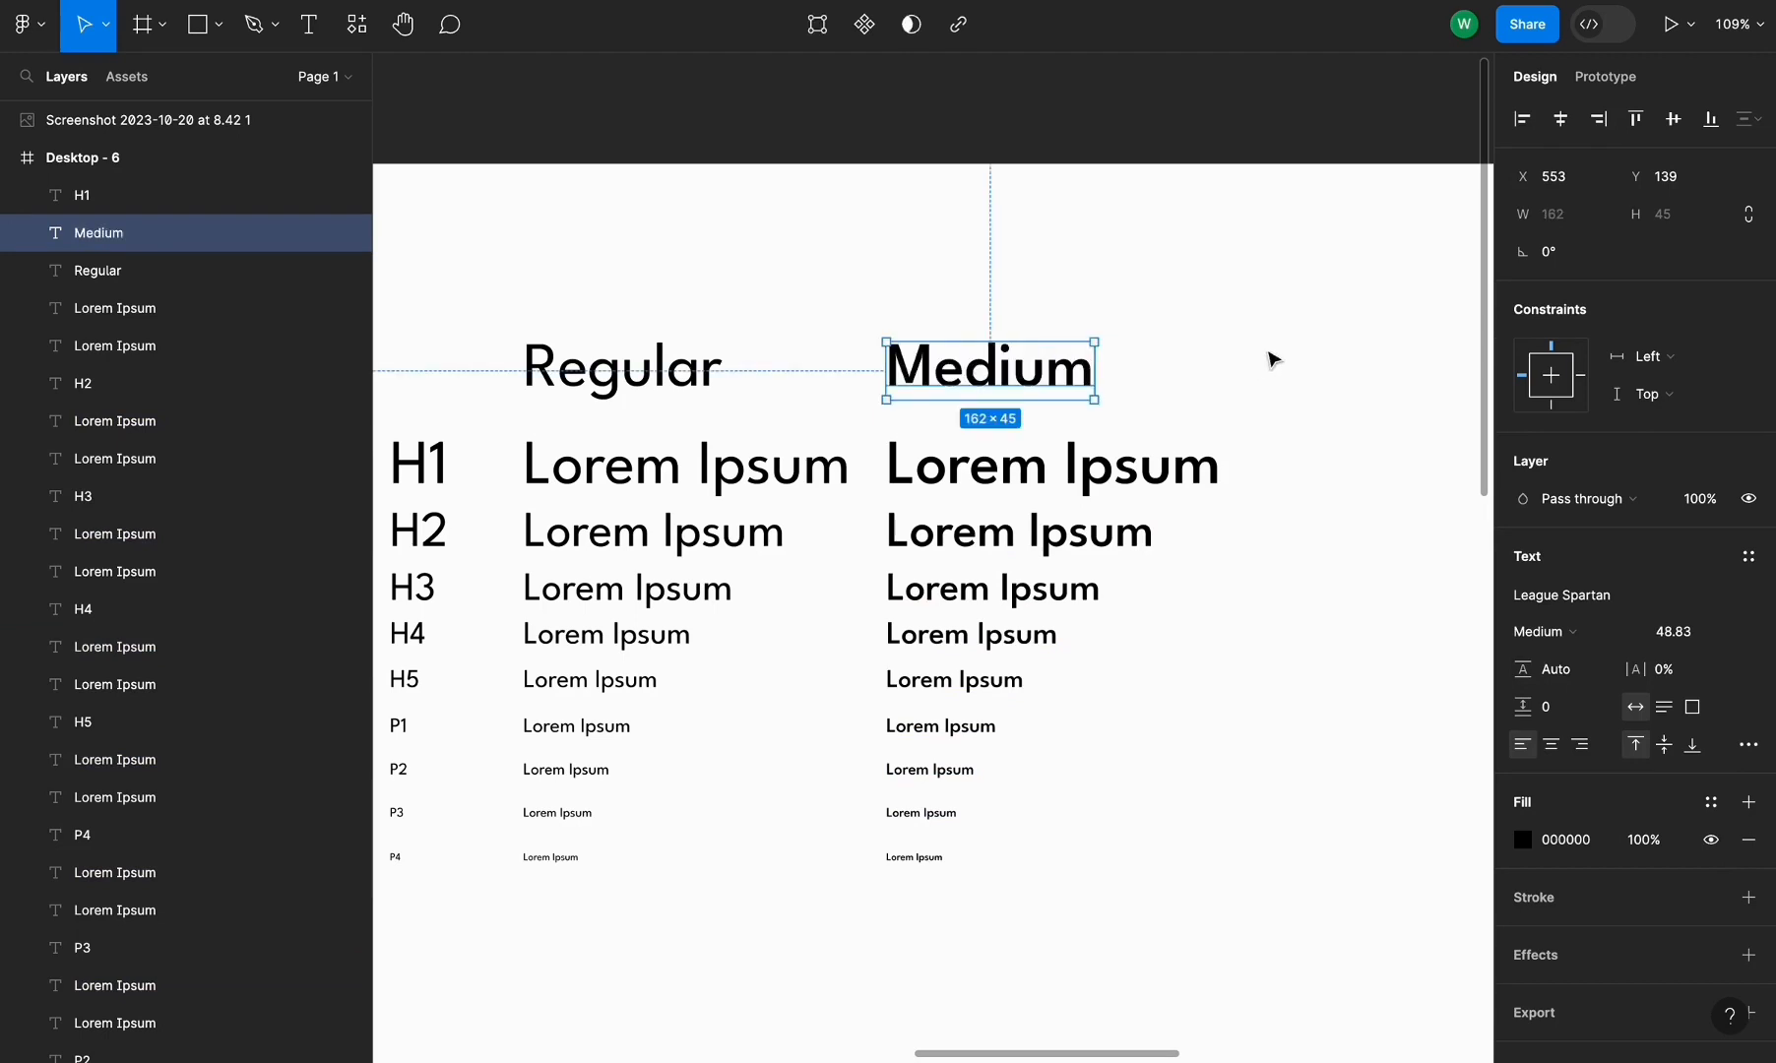
Duplicate the Medium column together with its heading to the right
left_click(1274, 360)
scroll(1274, 360, "right", 2)
left_click_drag(1155, 320, 749, 854)
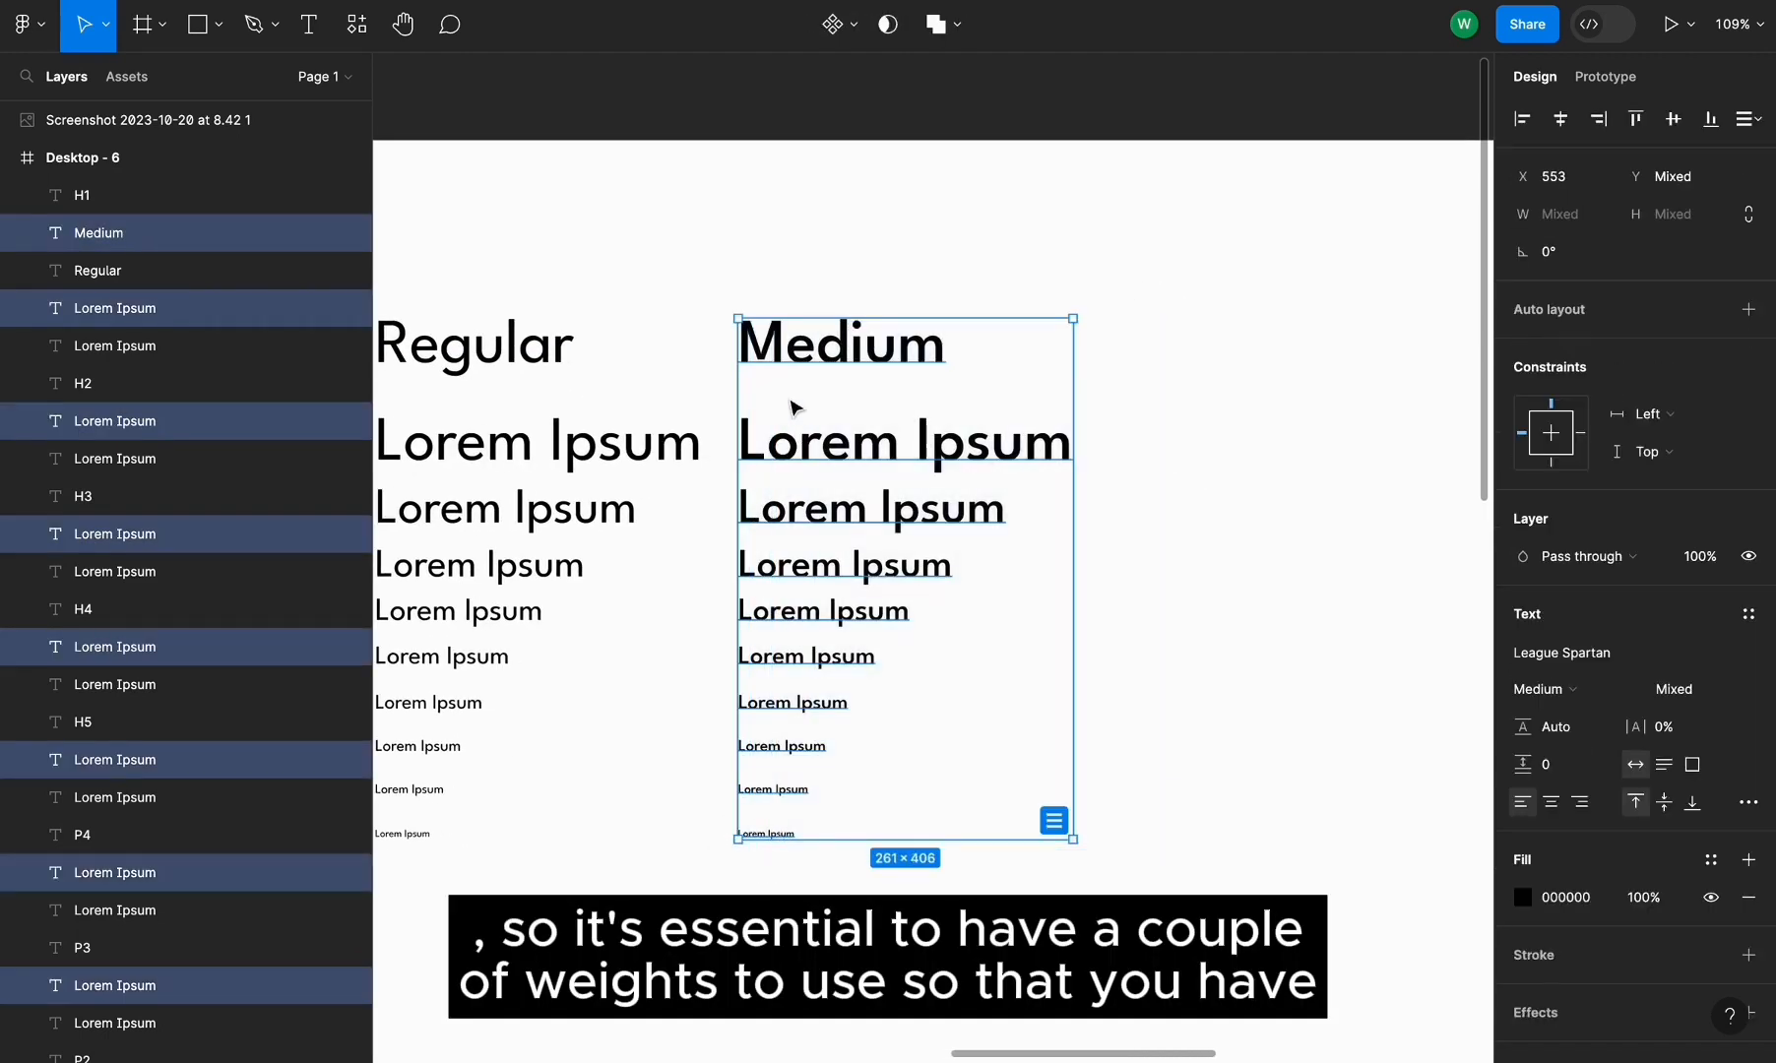
left_click_drag(794, 363, 1197, 374)
scroll(1174, 304, "right", 5)
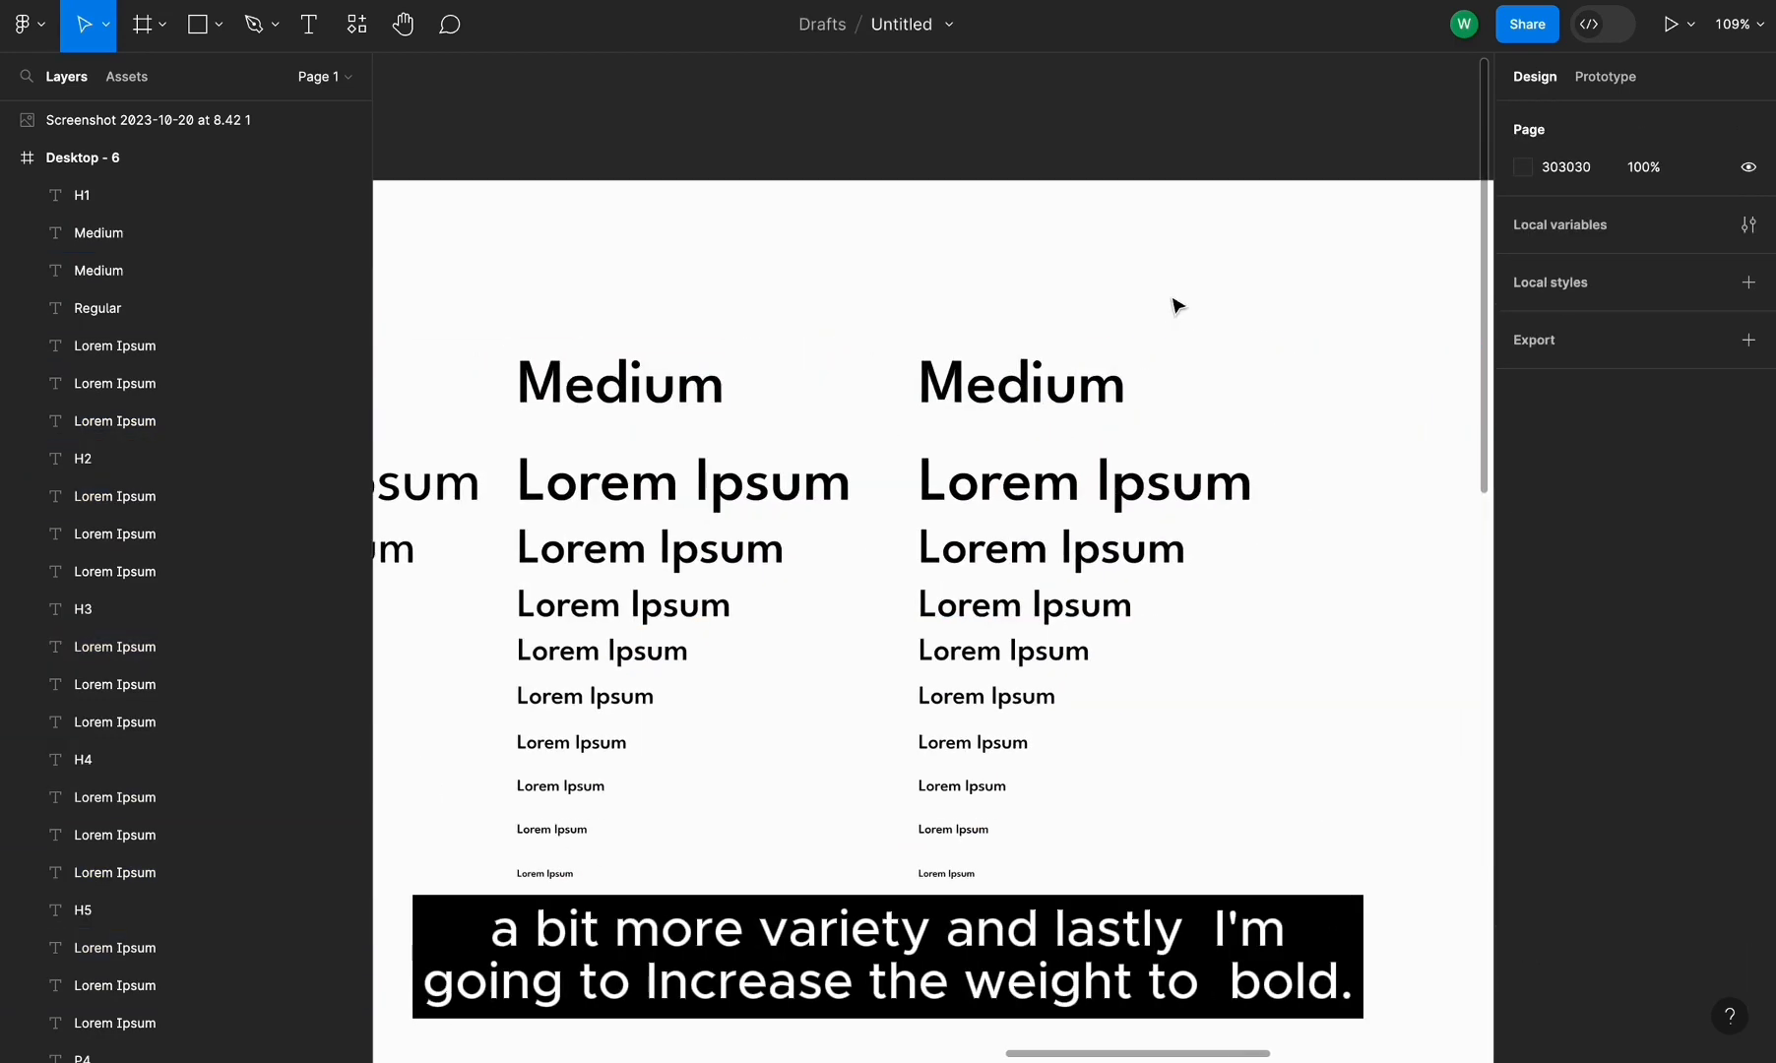
Set the third column's Lorem Ipsum lines to Bold weight and rename that column's heading Bold
left_click_drag(1338, 378, 925, 959)
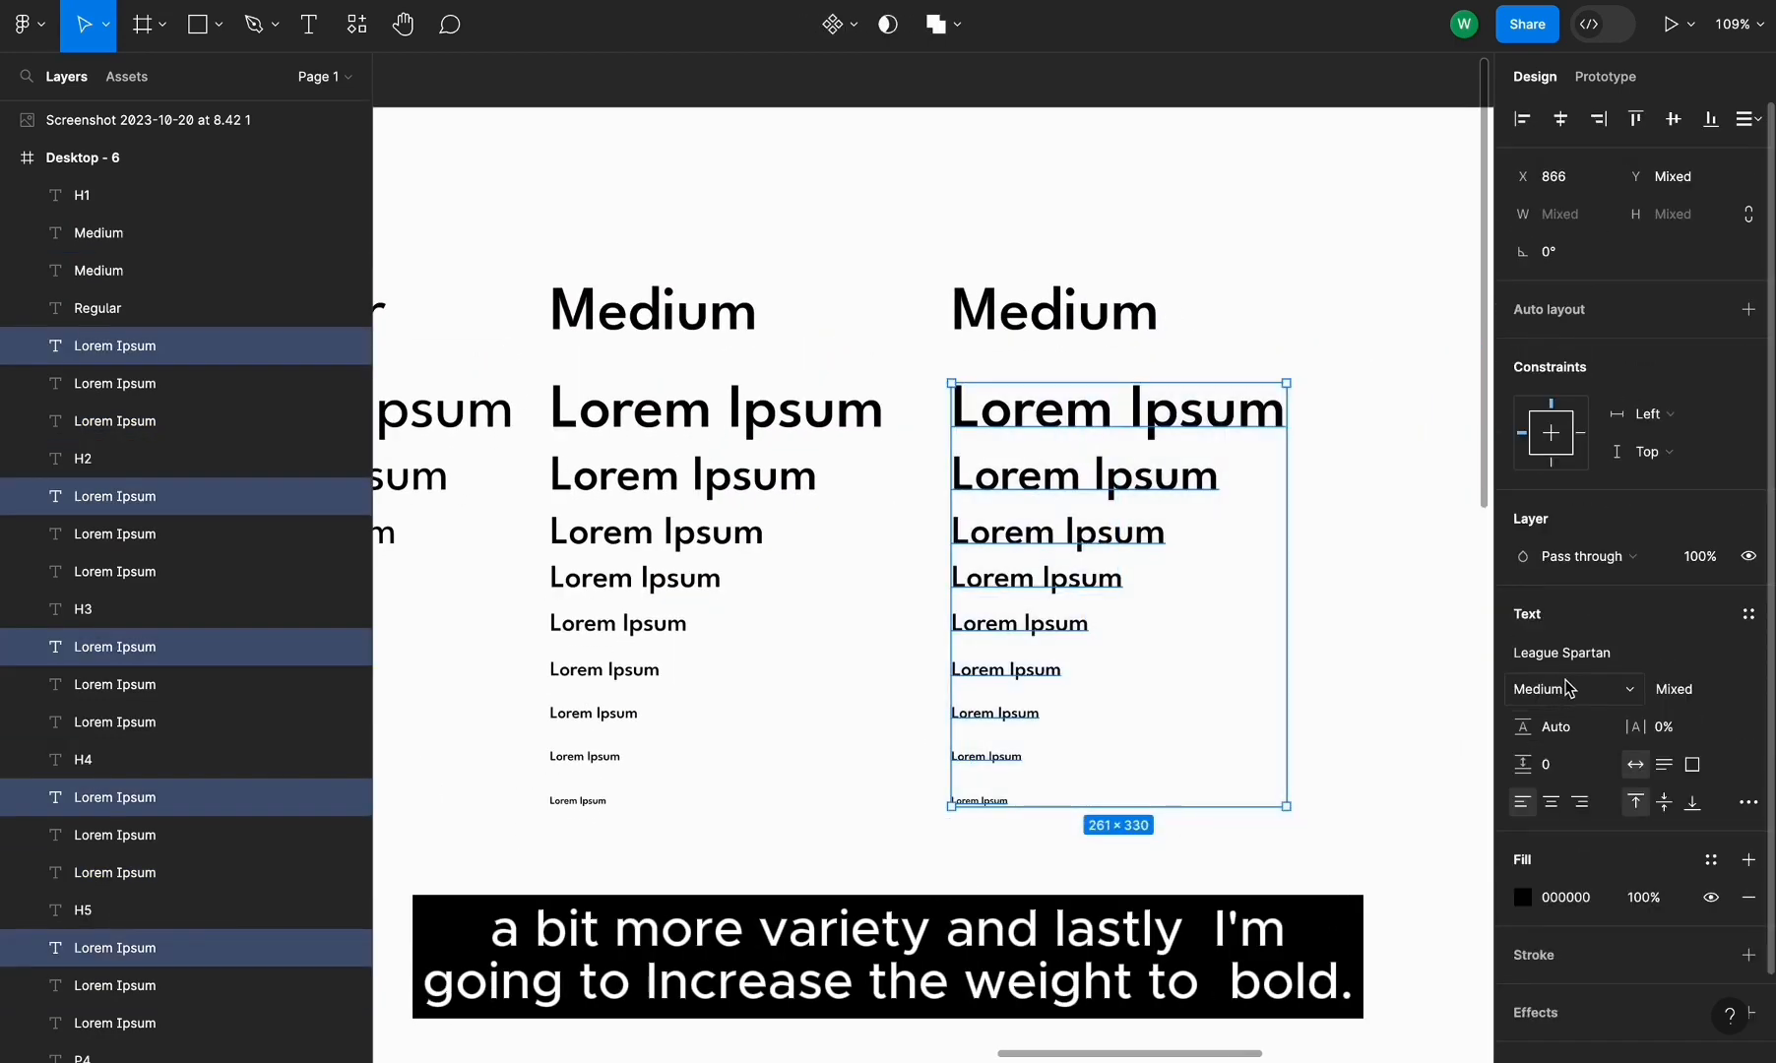
left_click(1567, 688)
left_click(1571, 746)
double_click(1054, 310)
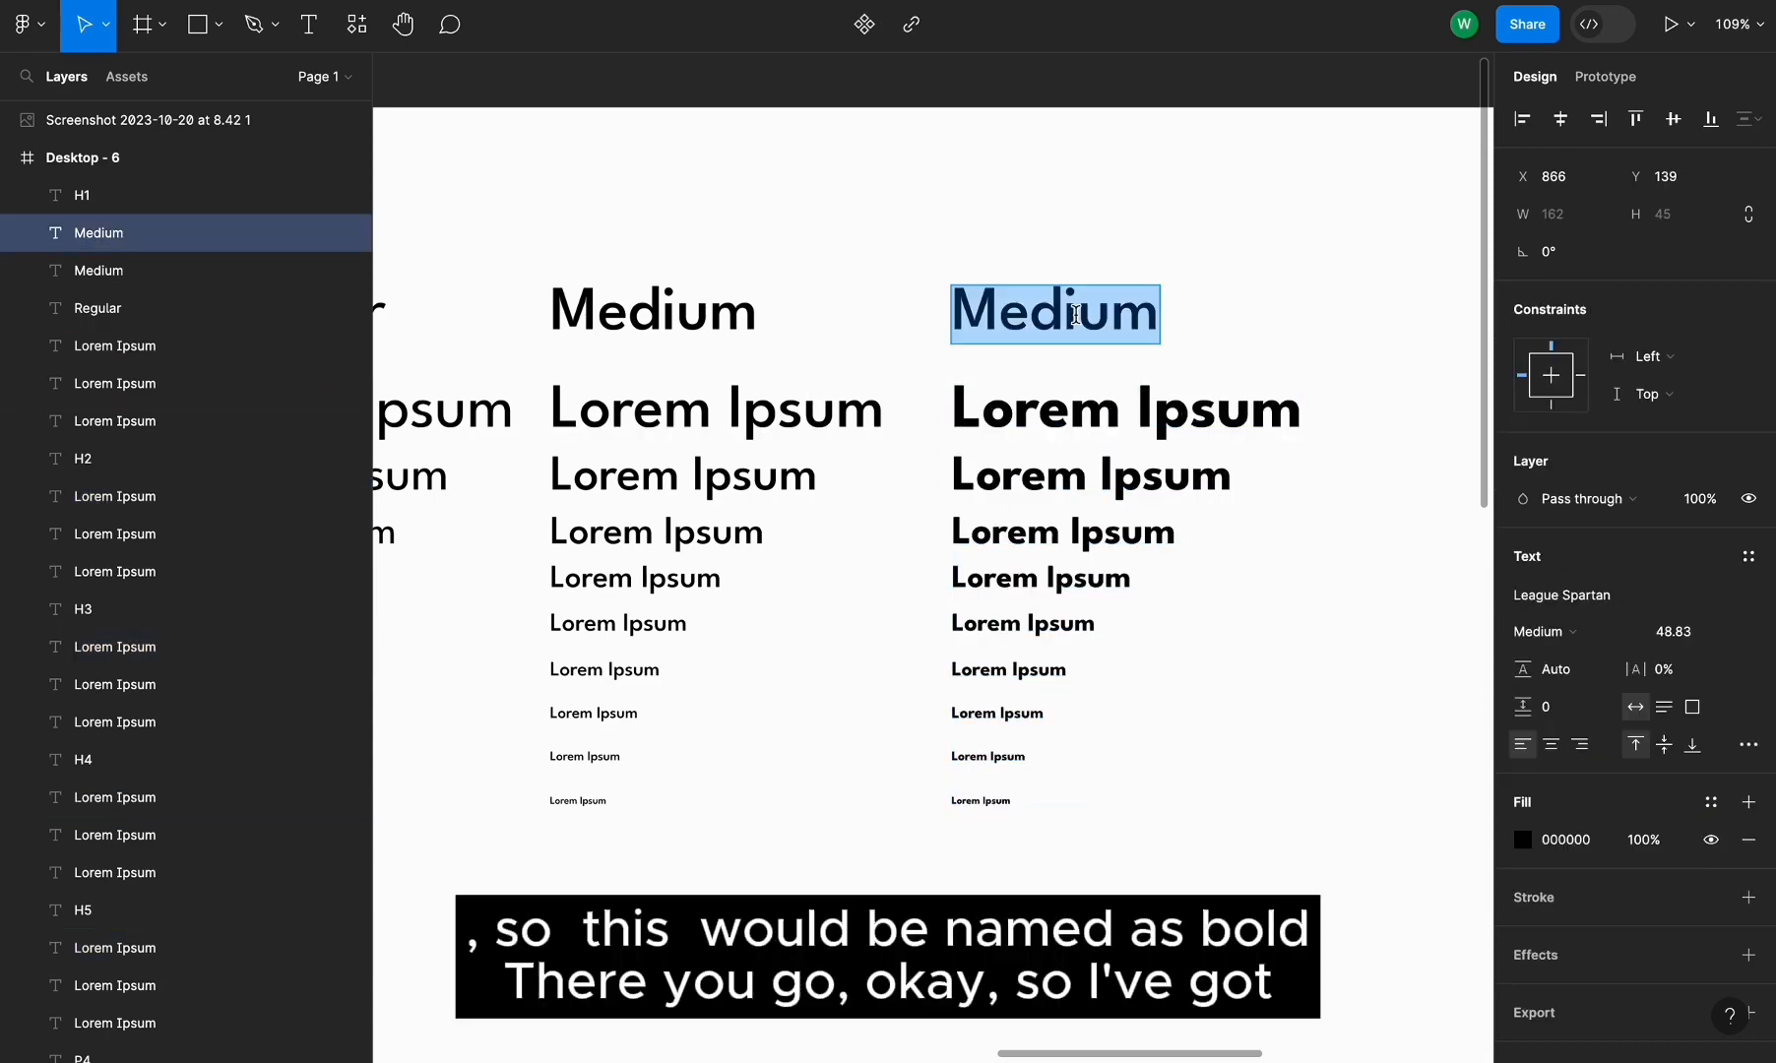
type("Bold")
key("Escape")
key("Escape")
Create a new text style named Heading/H1/Regular from the Regular column's H1 line
scroll(1249, 761, "down", 5)
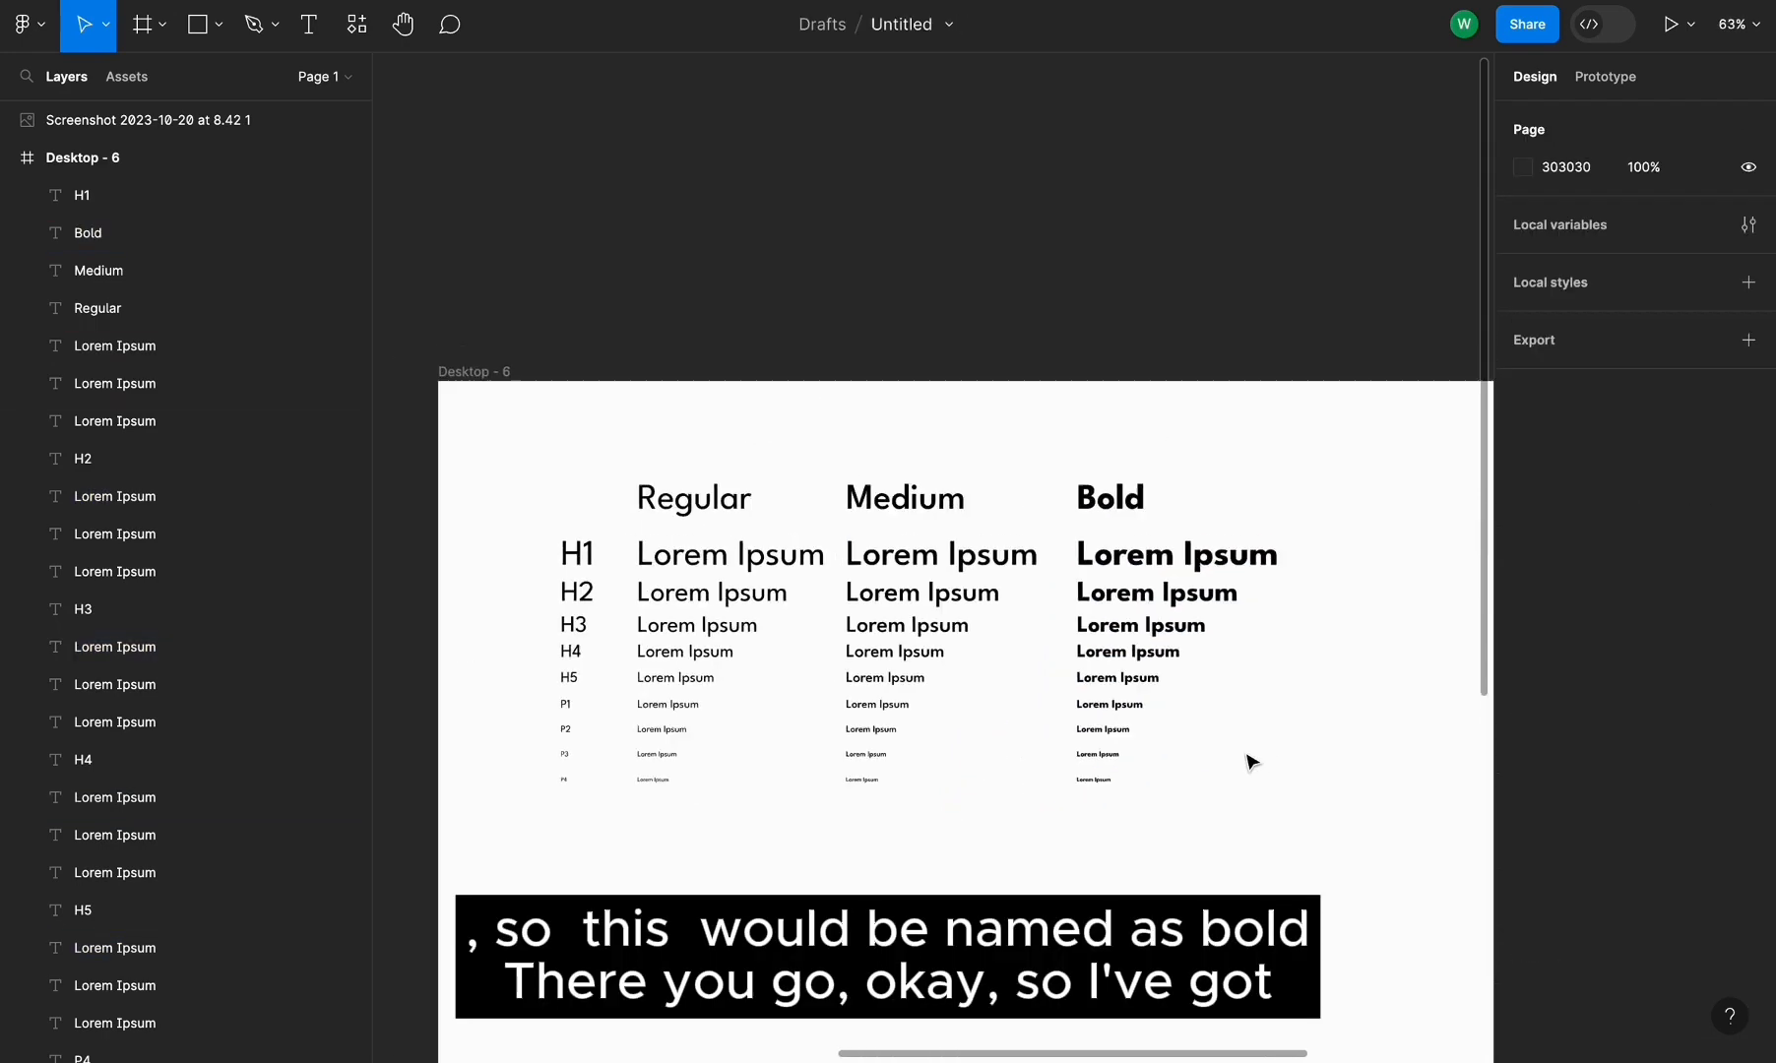
scroll(1248, 761, "left", 2)
scroll(978, 459, "up", 3)
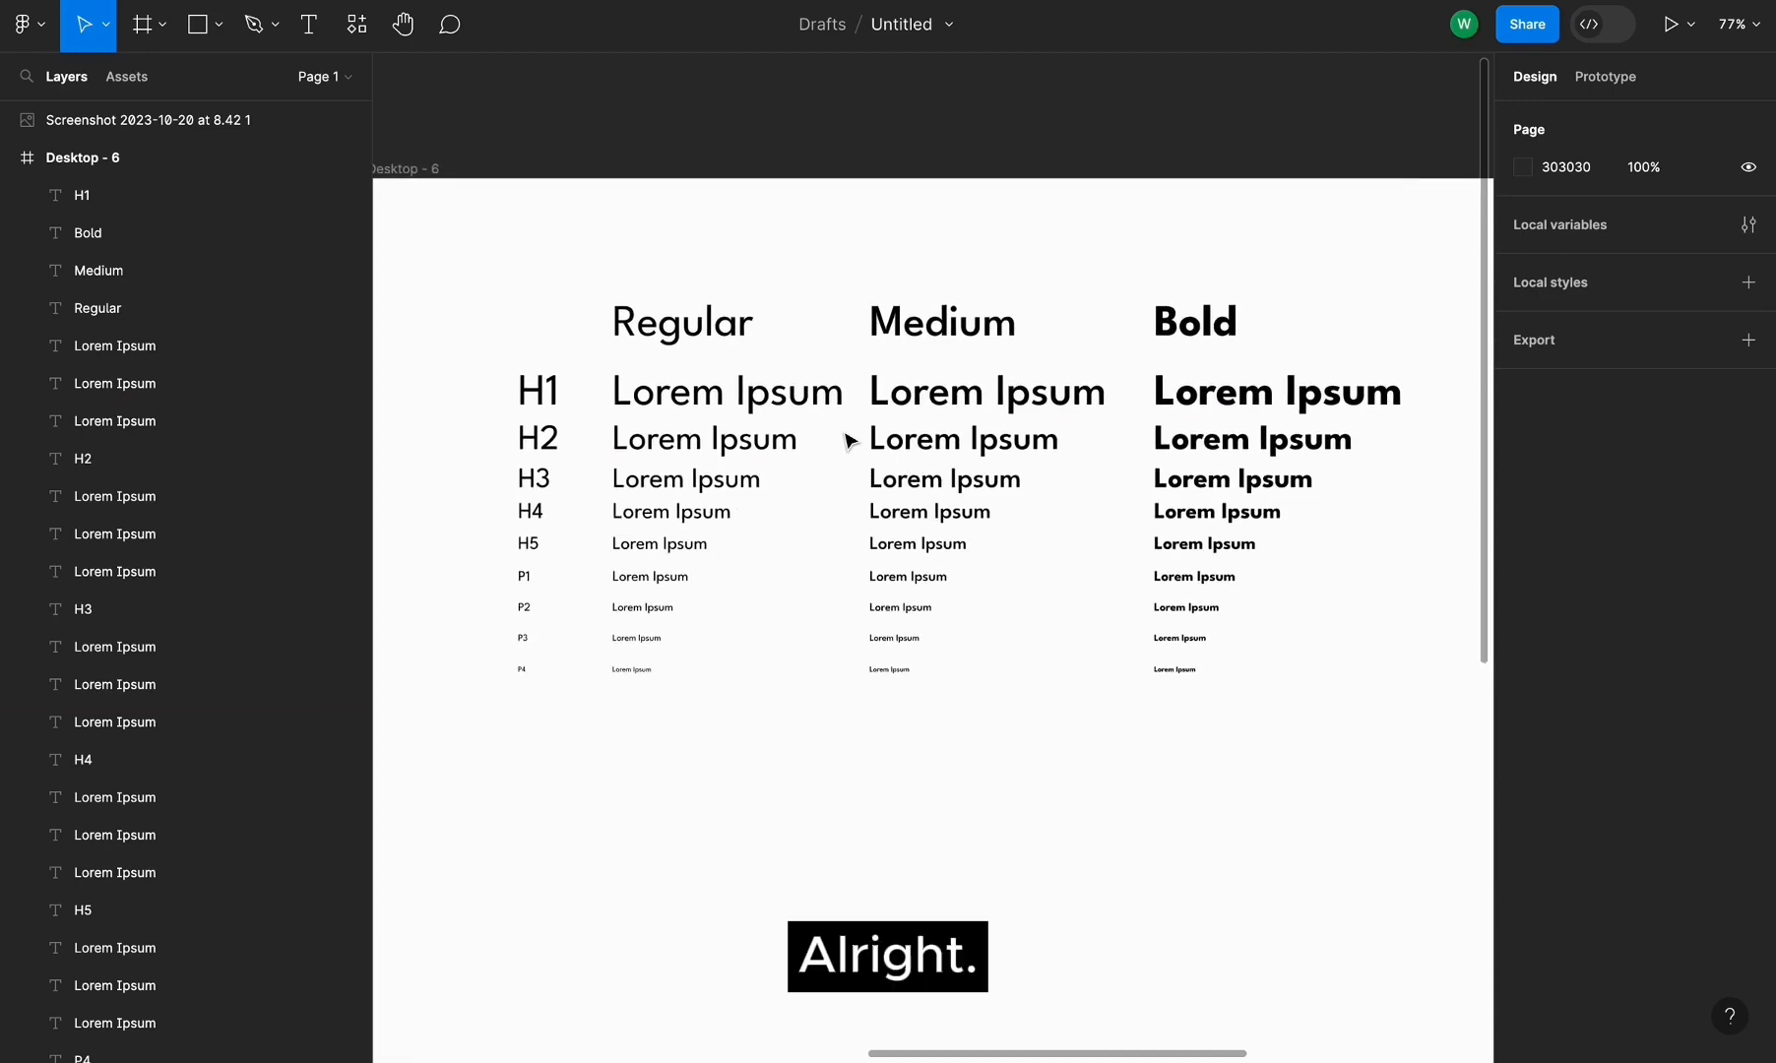
scroll(850, 438, "up", 1)
left_click(799, 384)
scroll(799, 379, "up", 2)
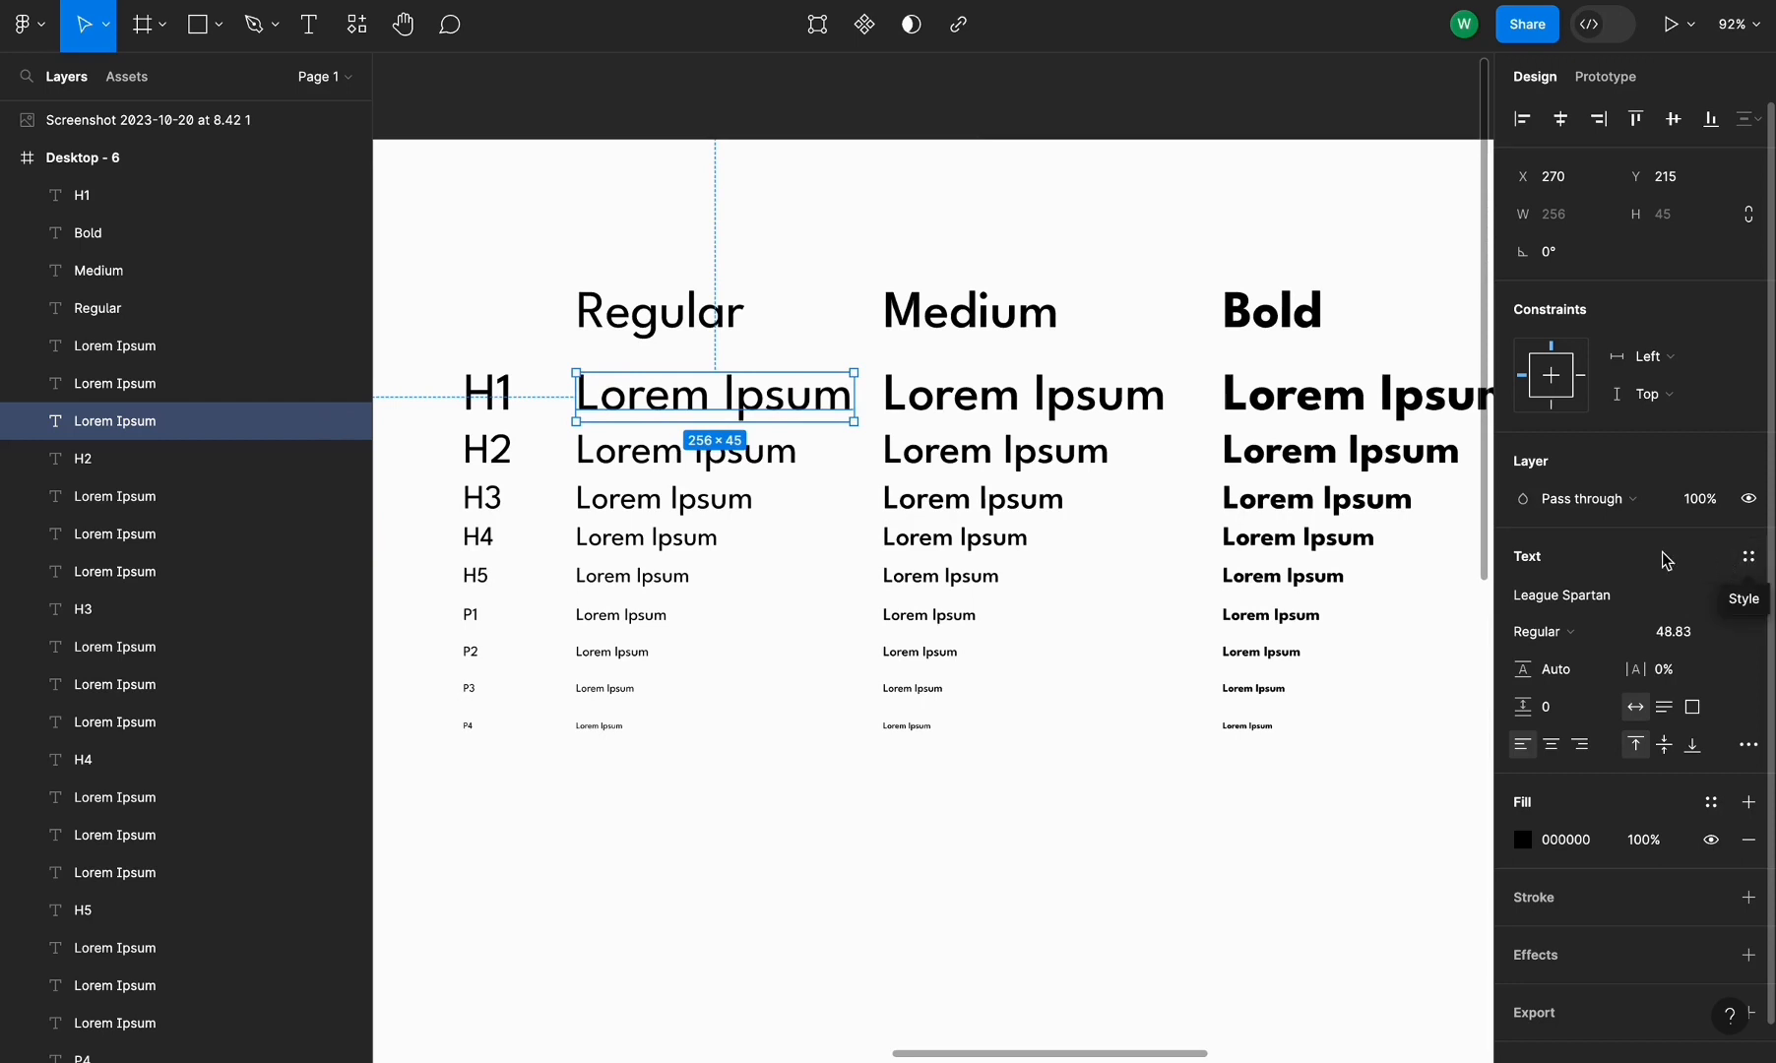
left_click(1750, 561)
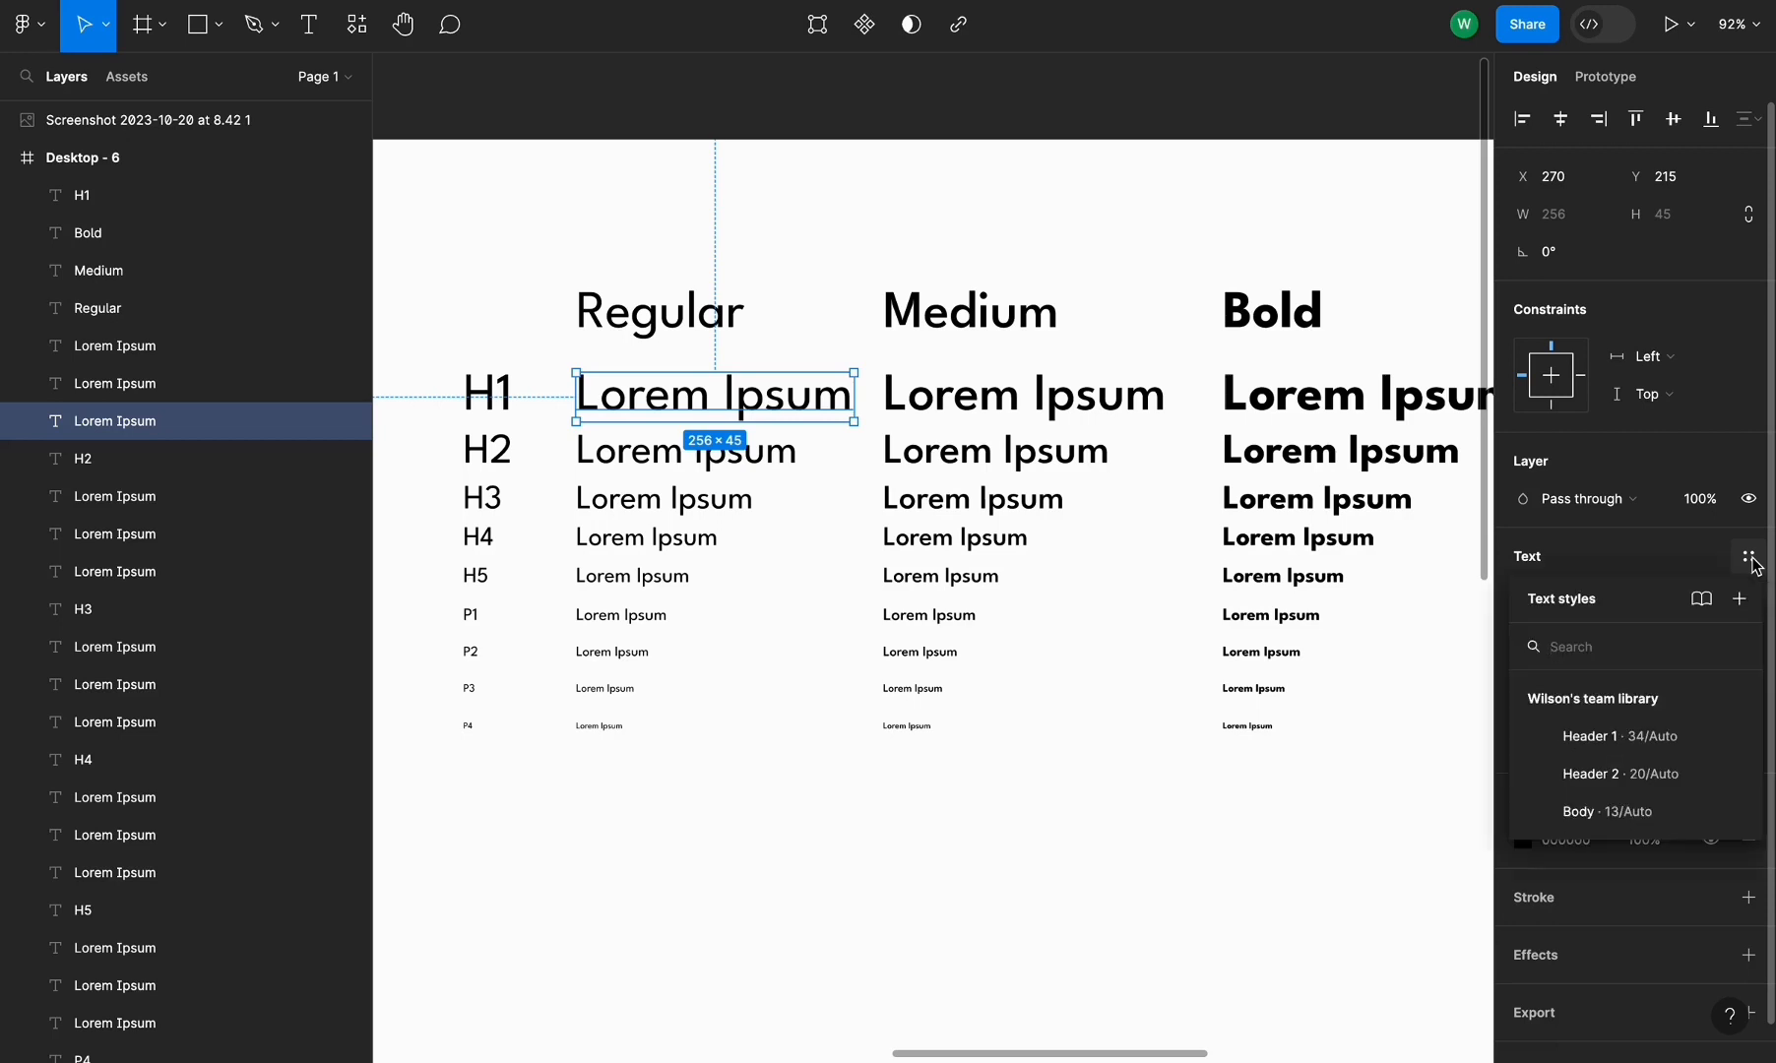
left_click(1742, 610)
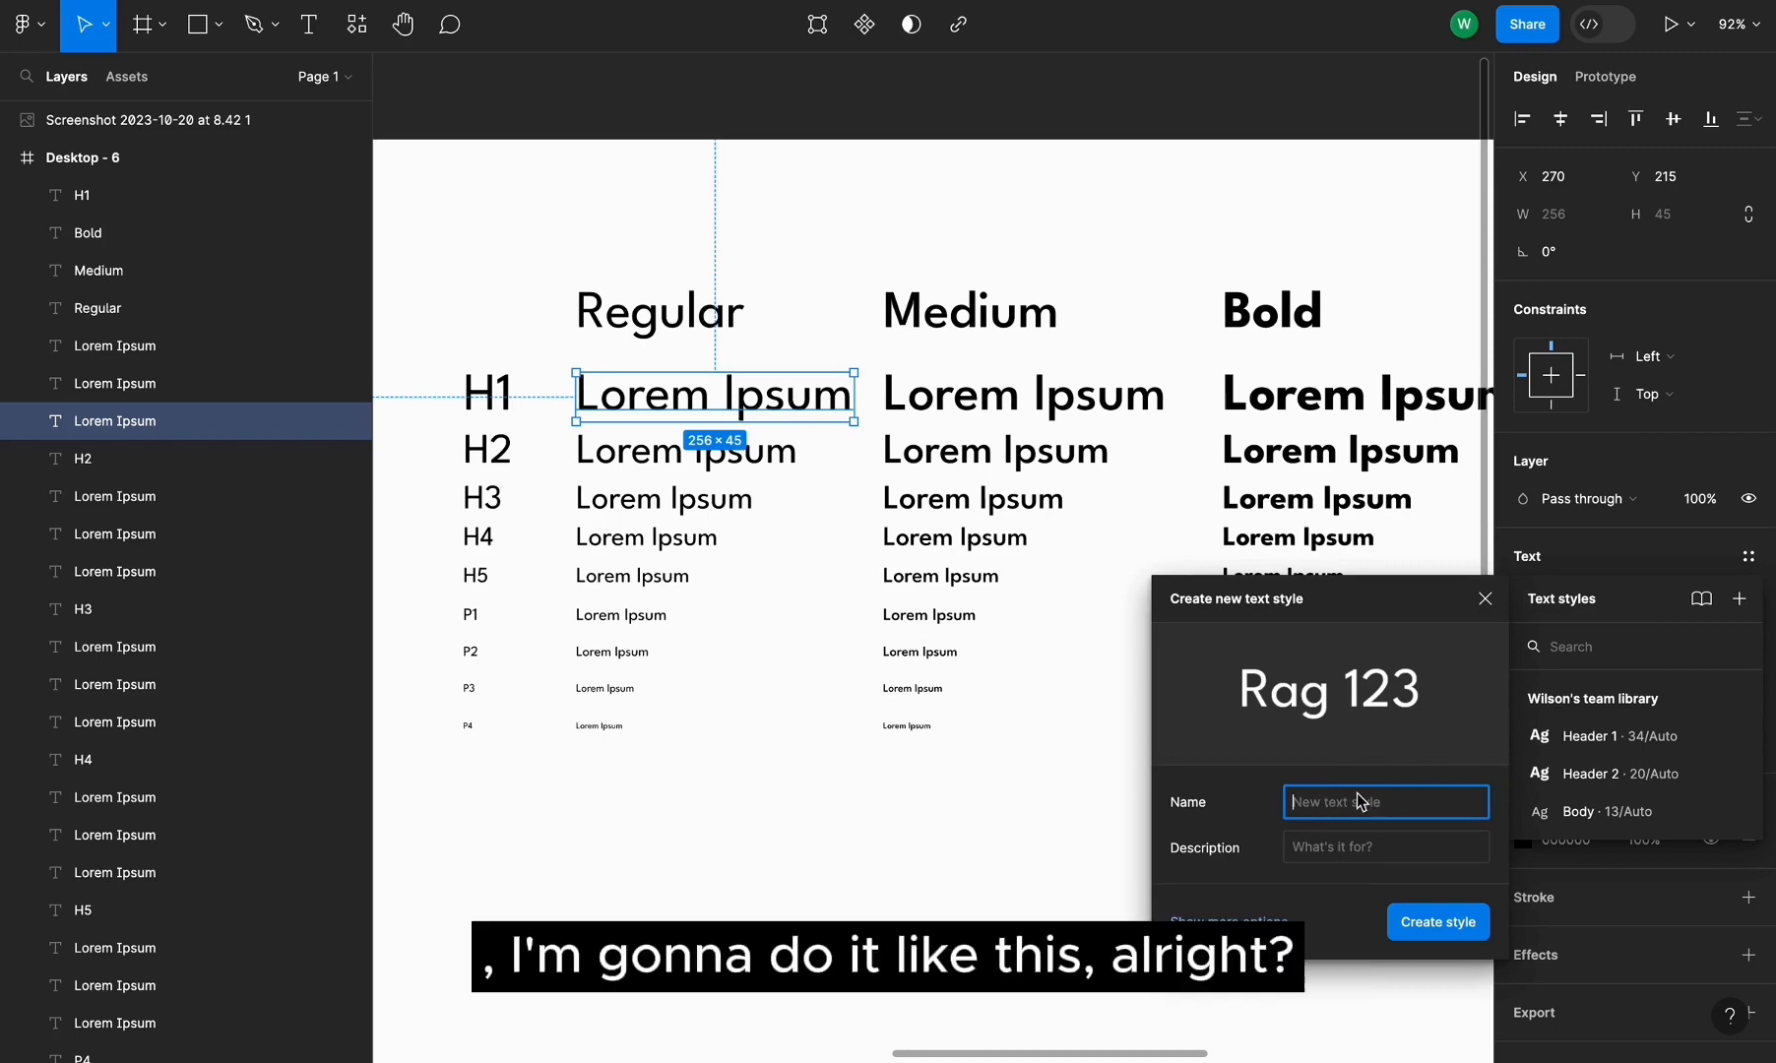
type("Heading/")
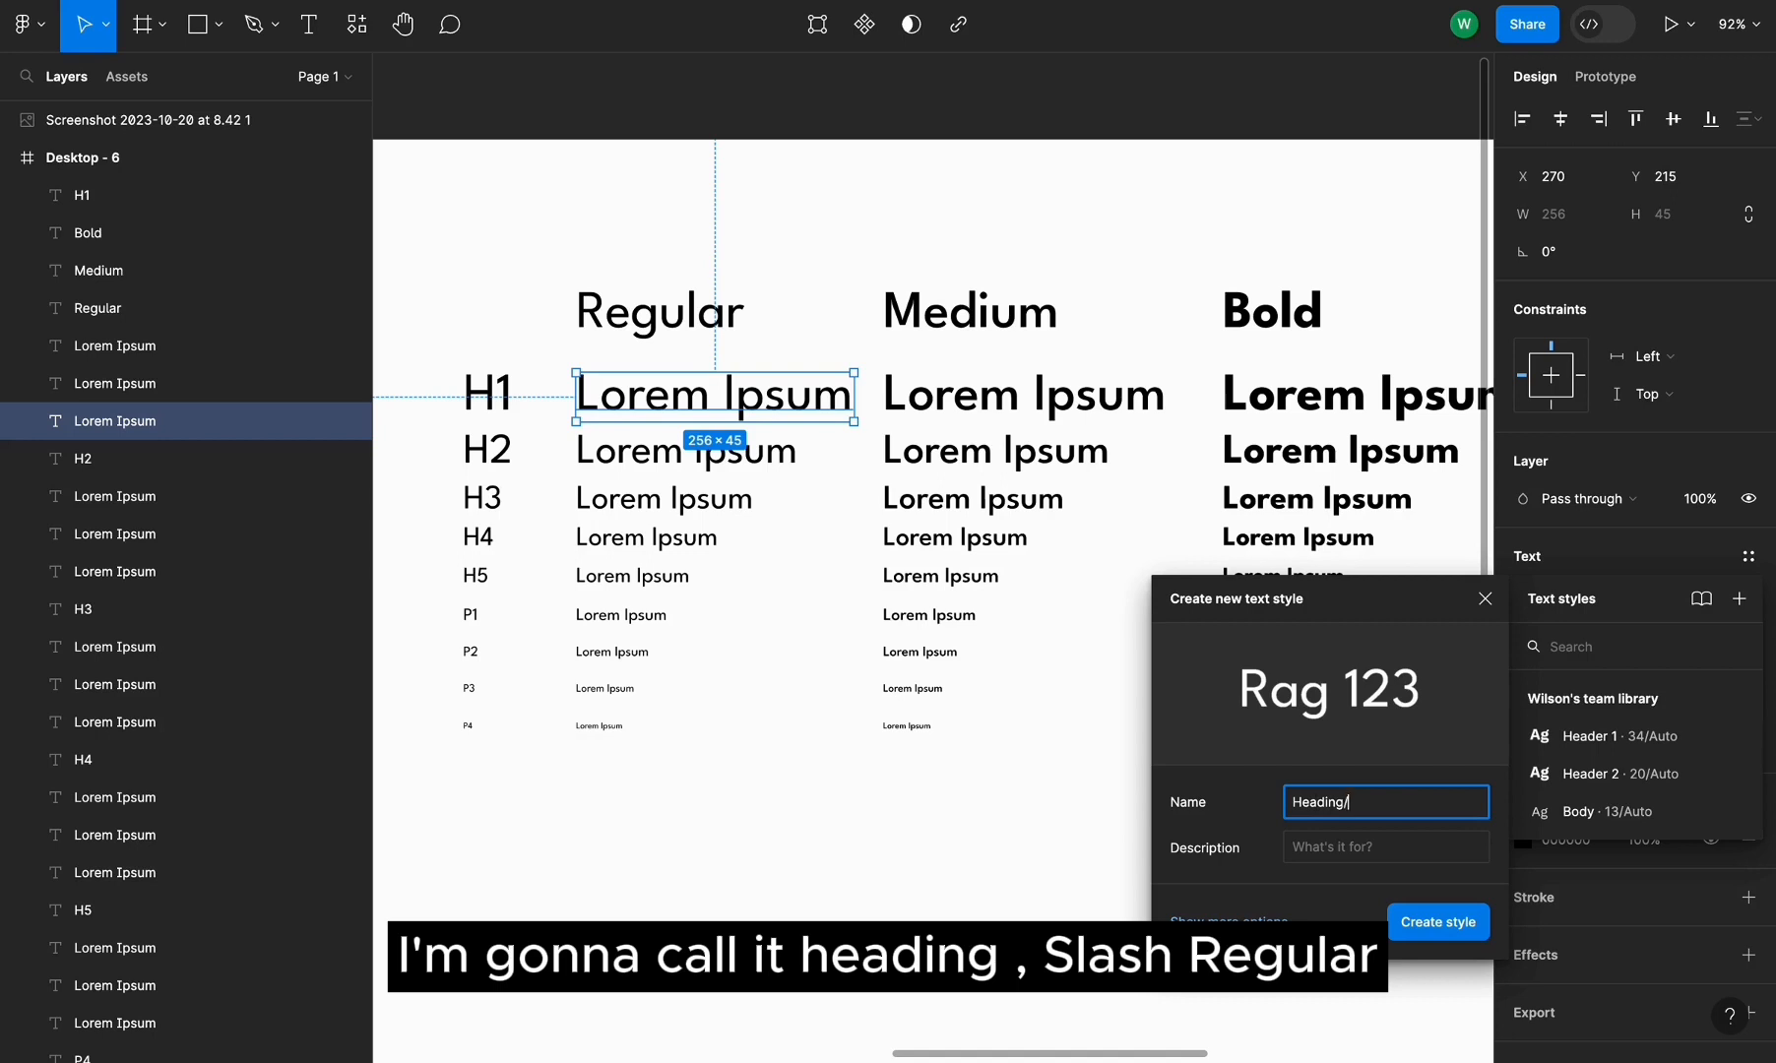
type("Regular")
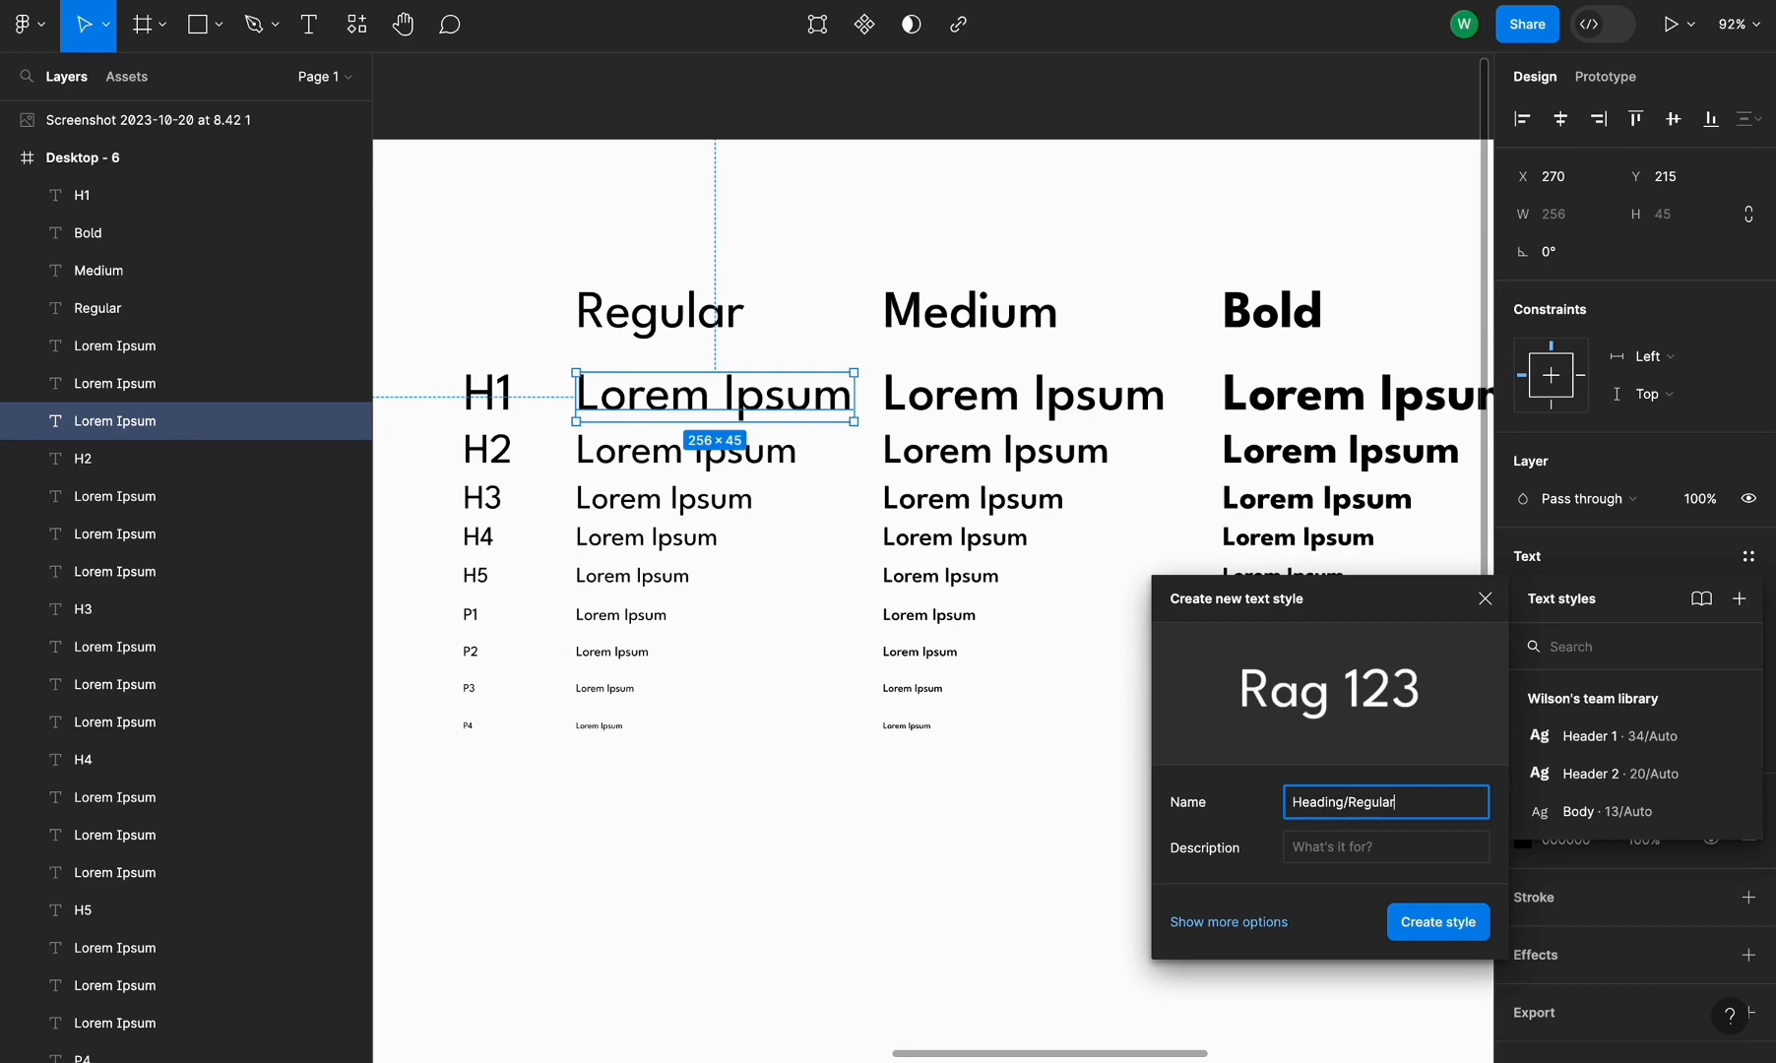
left_click(1346, 801)
type("H1")
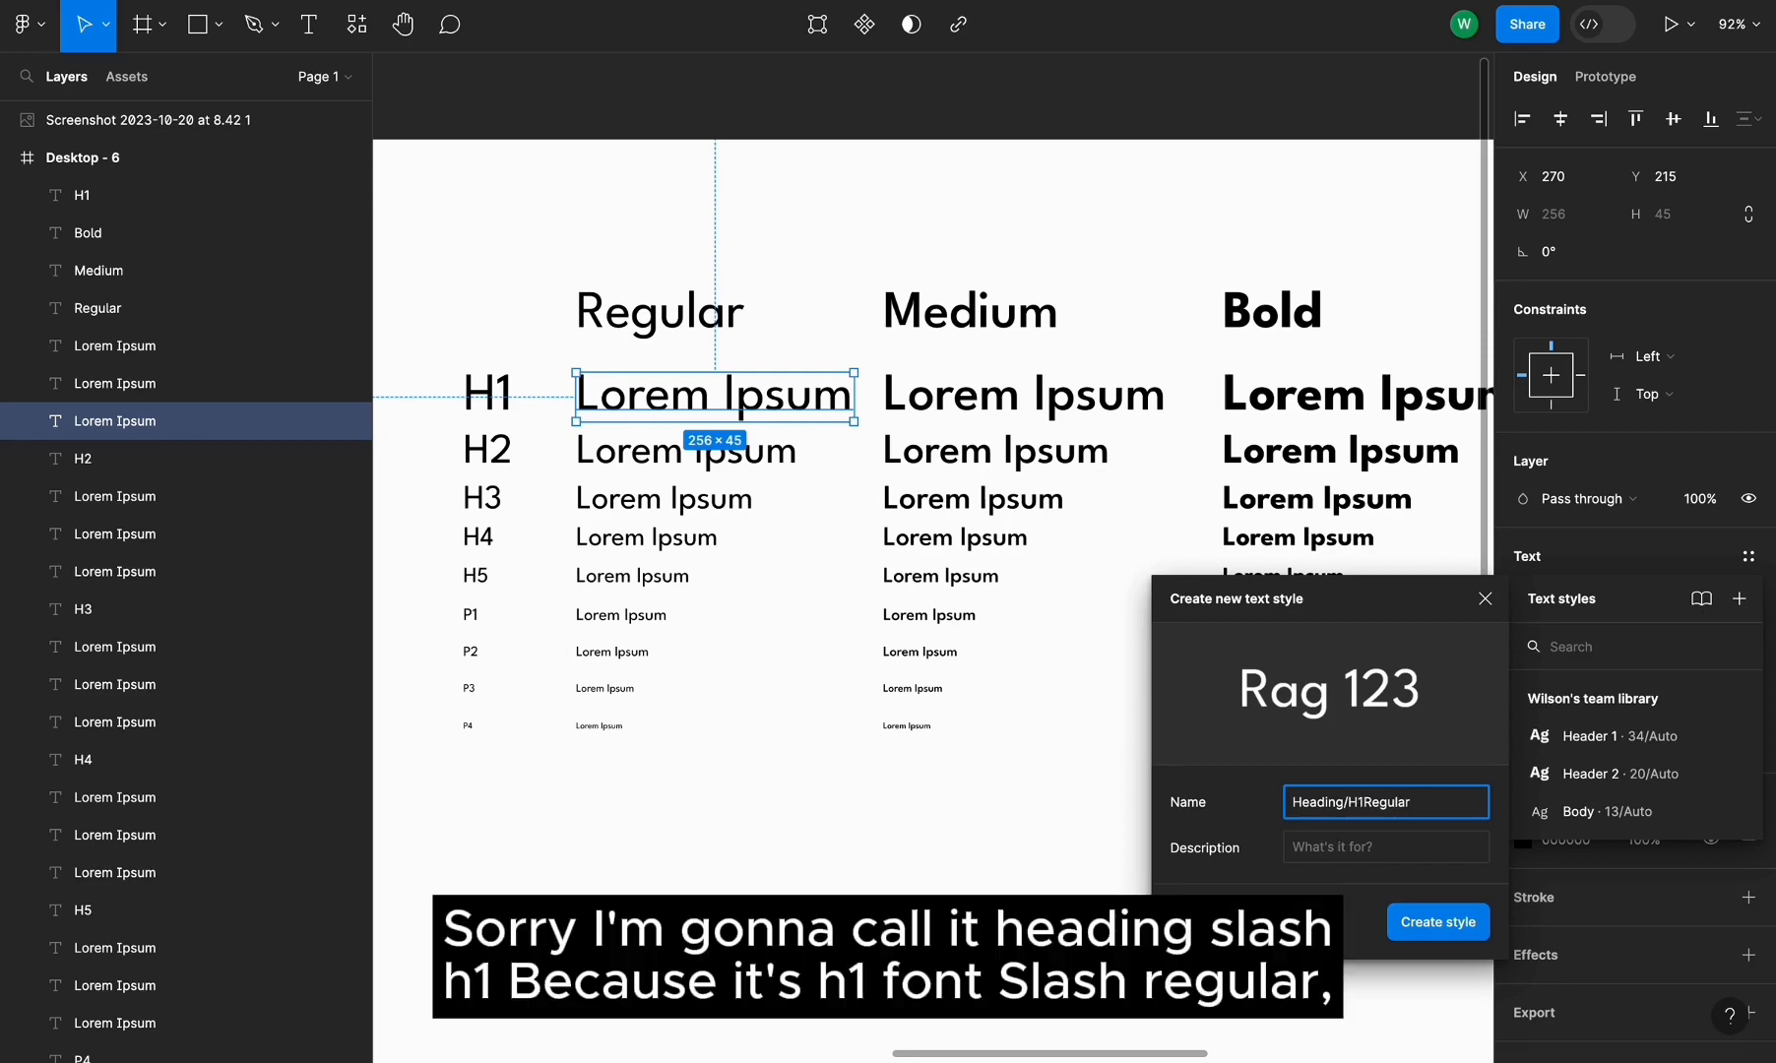
type("/")
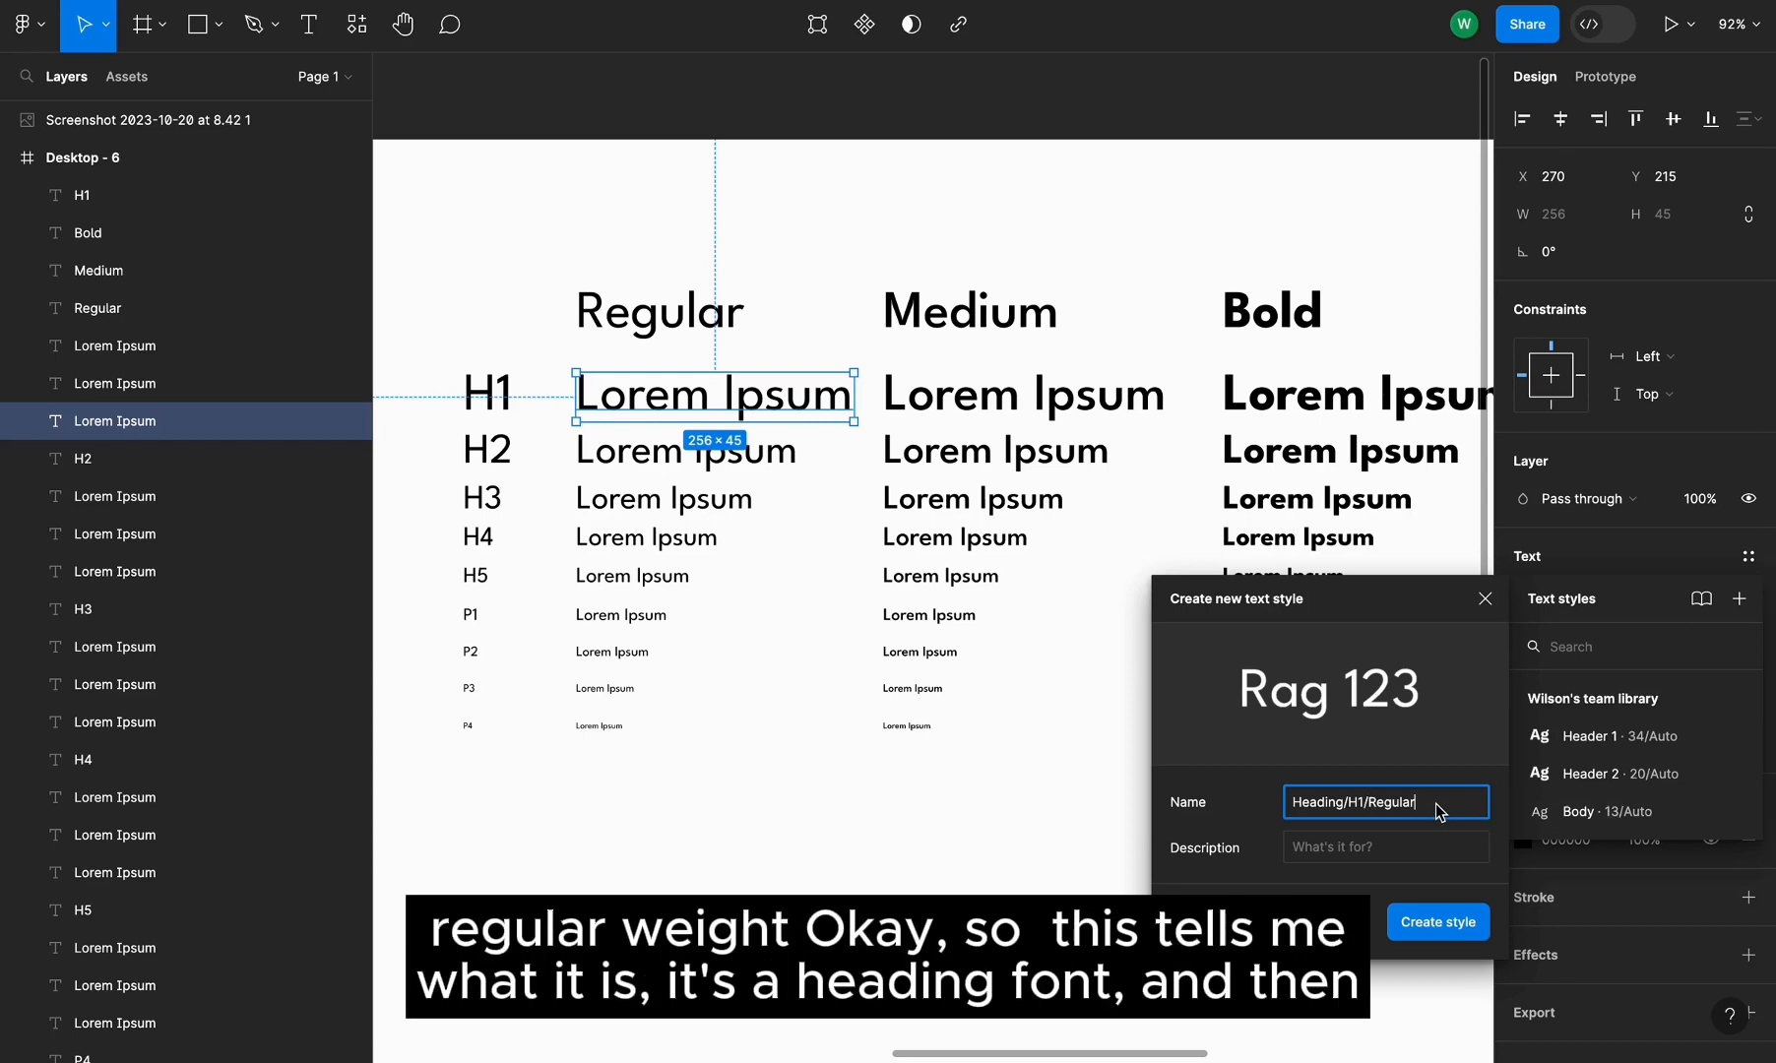
double_click(1323, 810)
double_click(1356, 803)
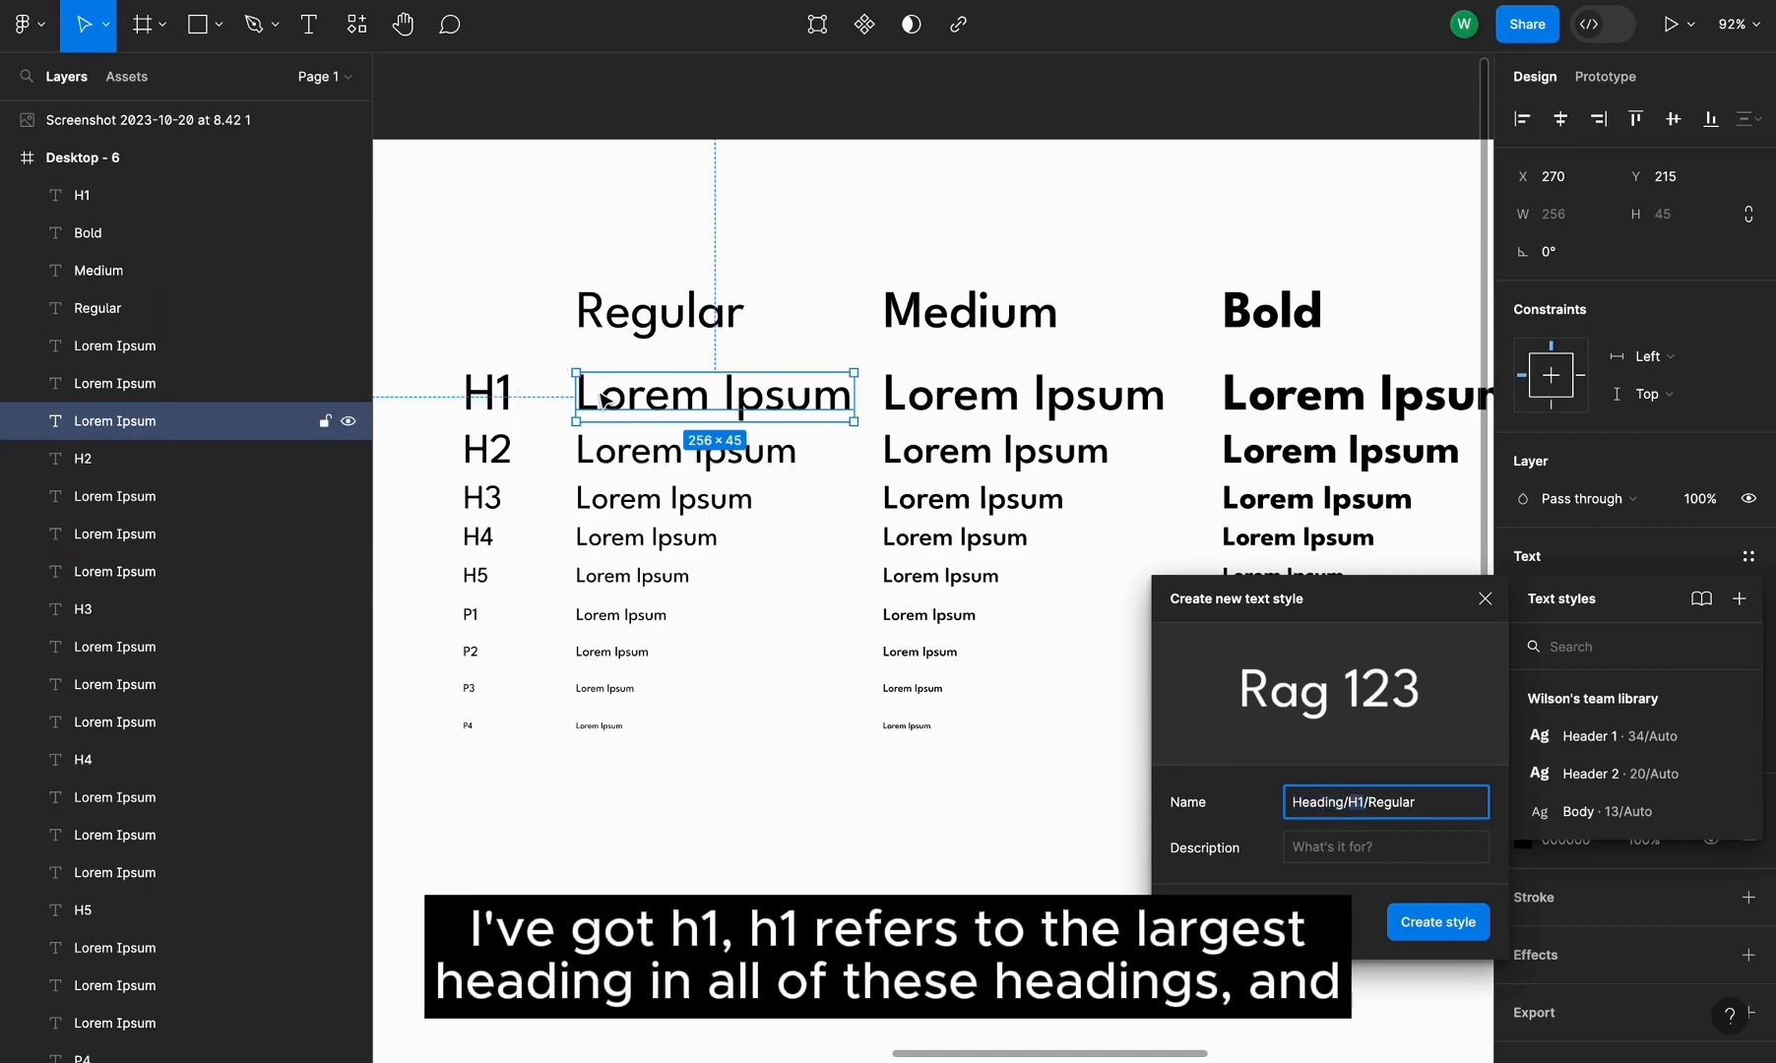
double_click(1405, 803)
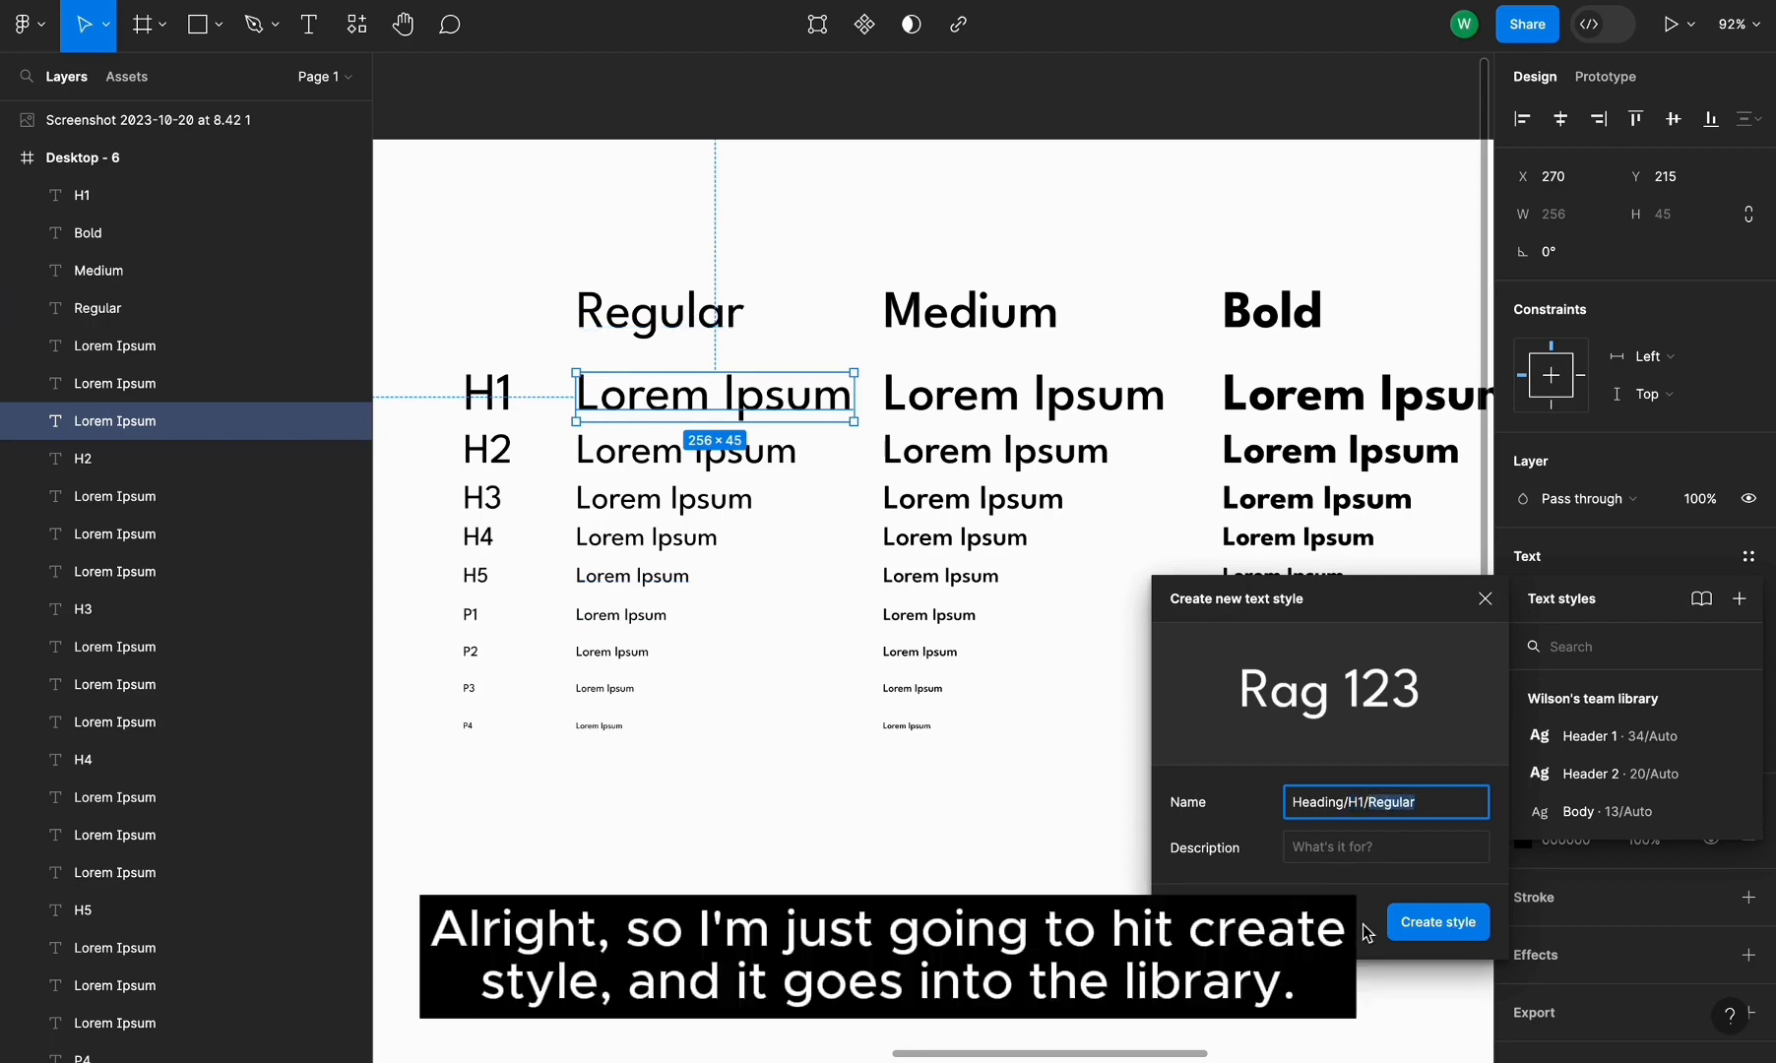
left_click(1439, 923)
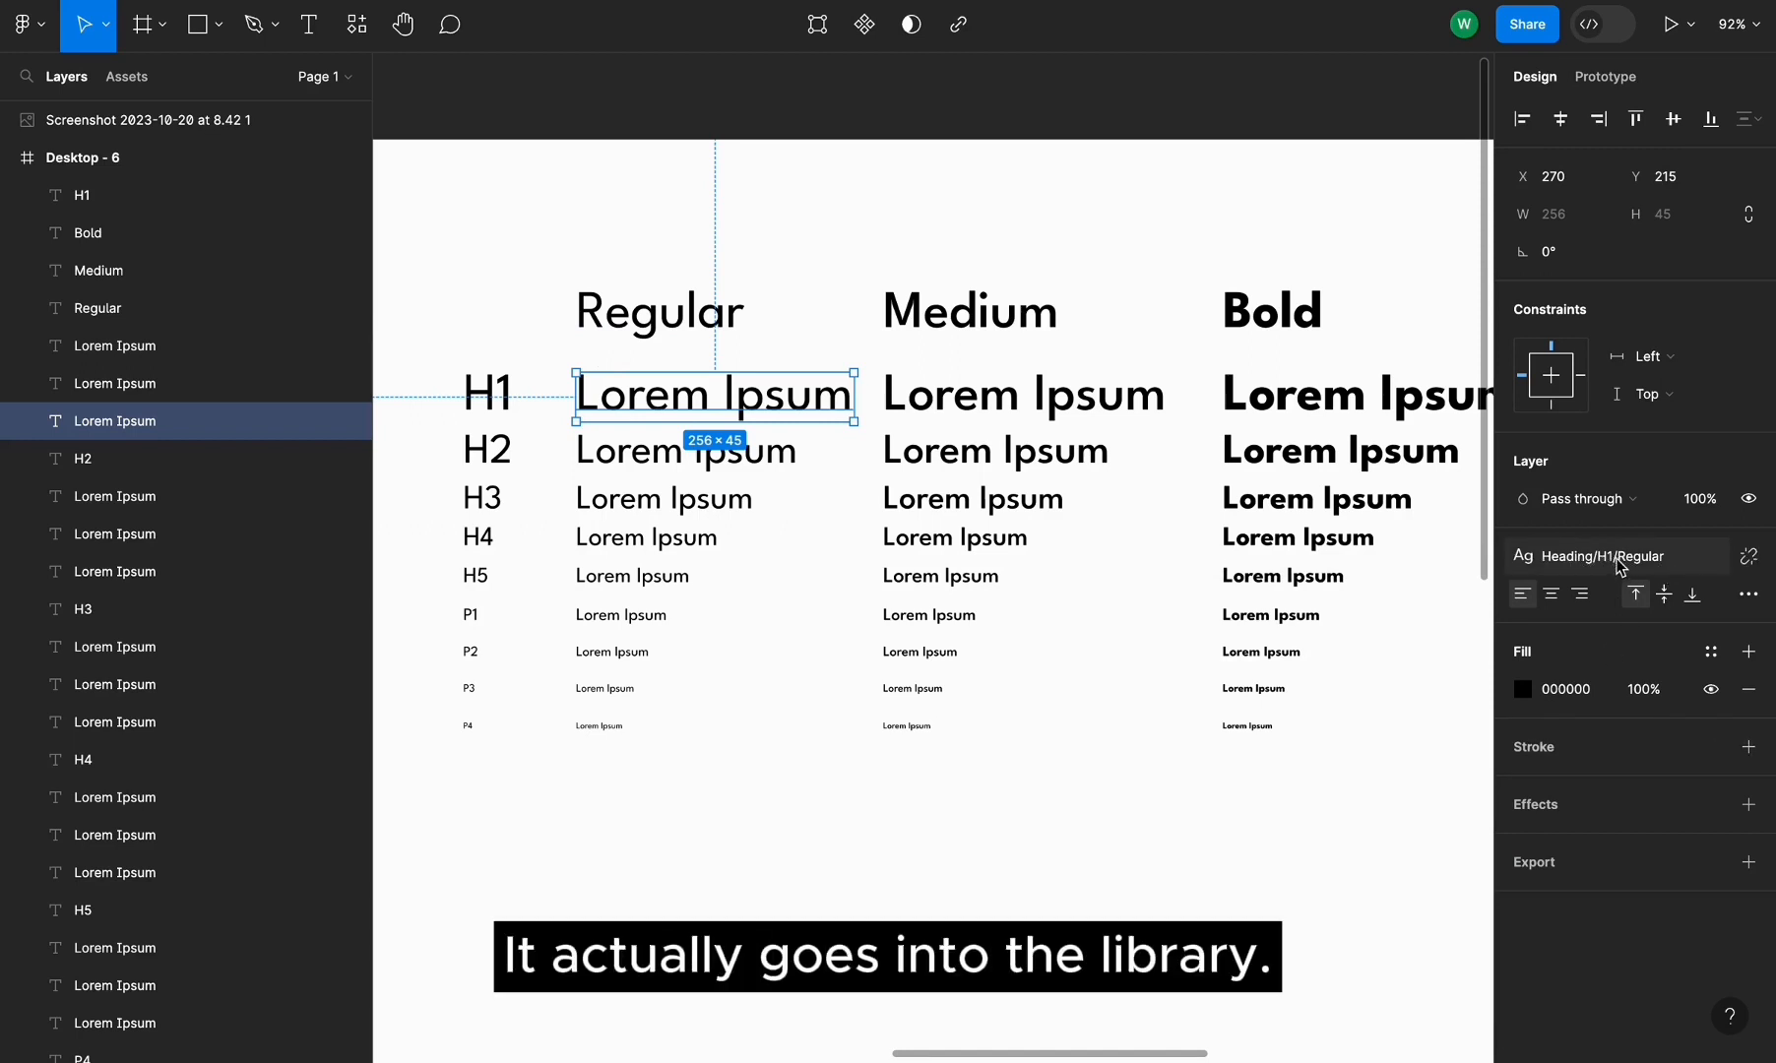
Create a text style named Heading/H2/Regular from the Regular column's H2 line
left_click(709, 455)
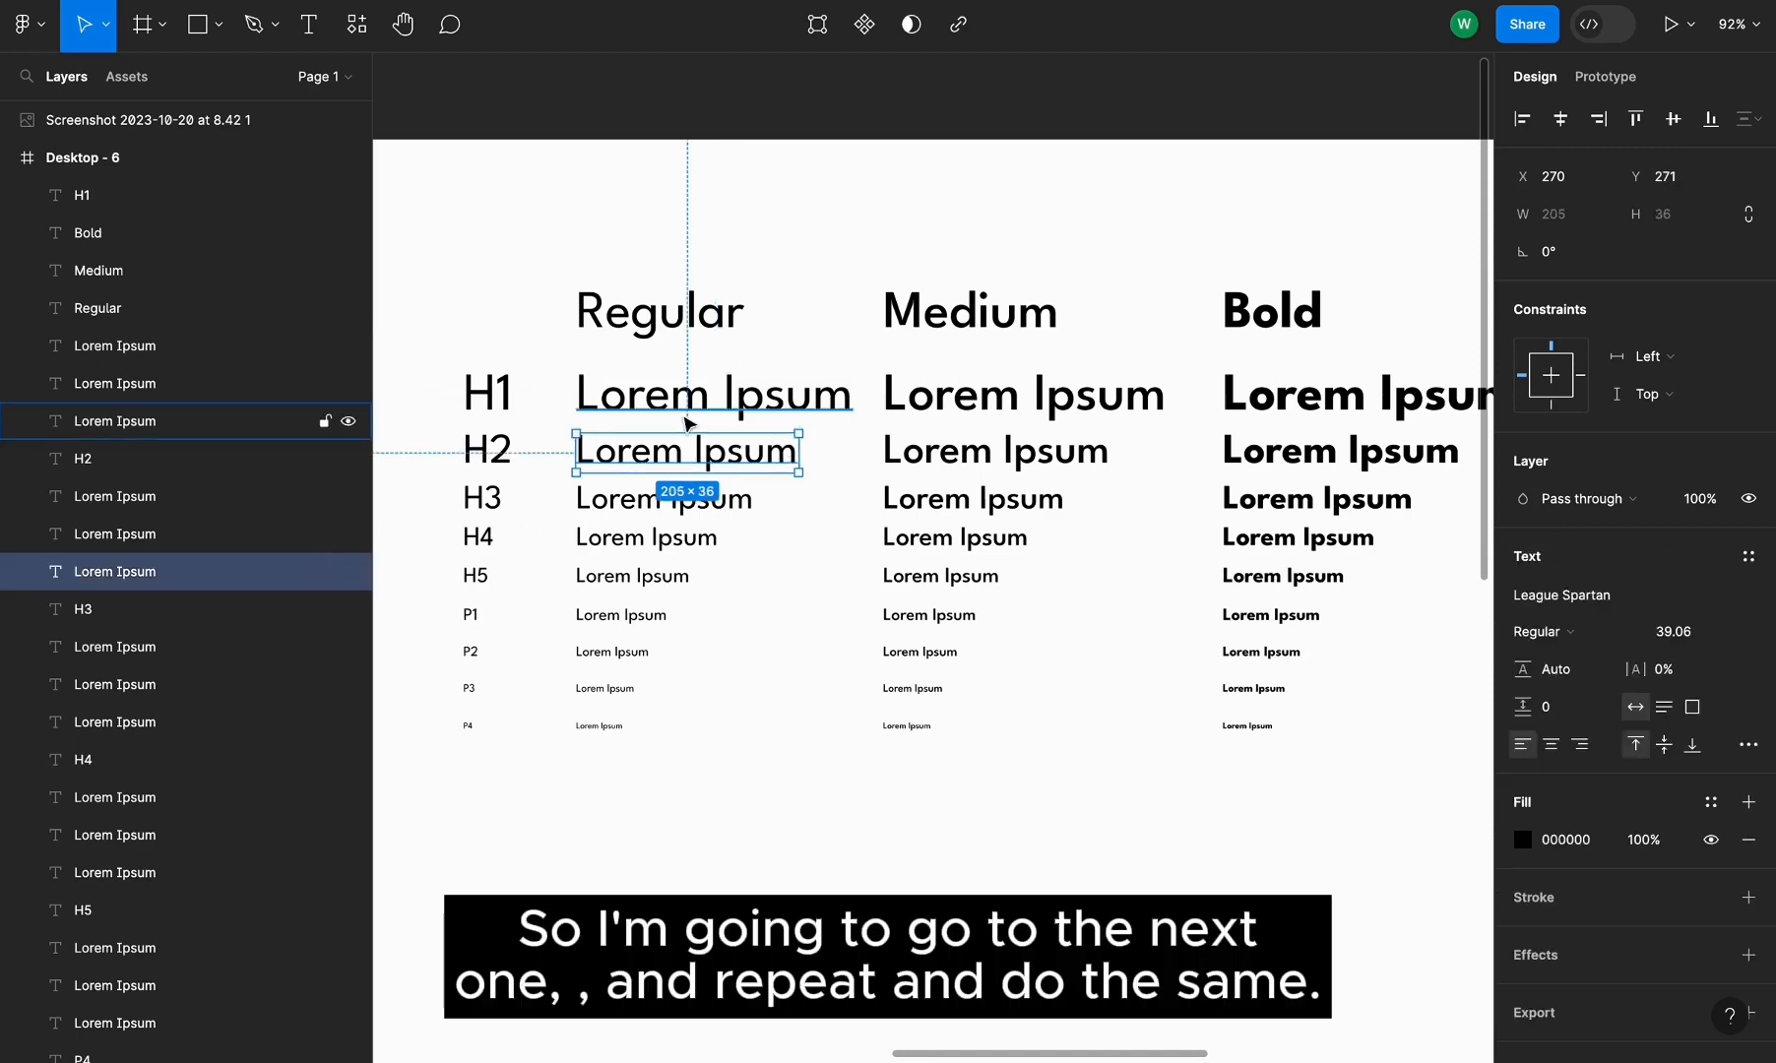
left_click(1749, 556)
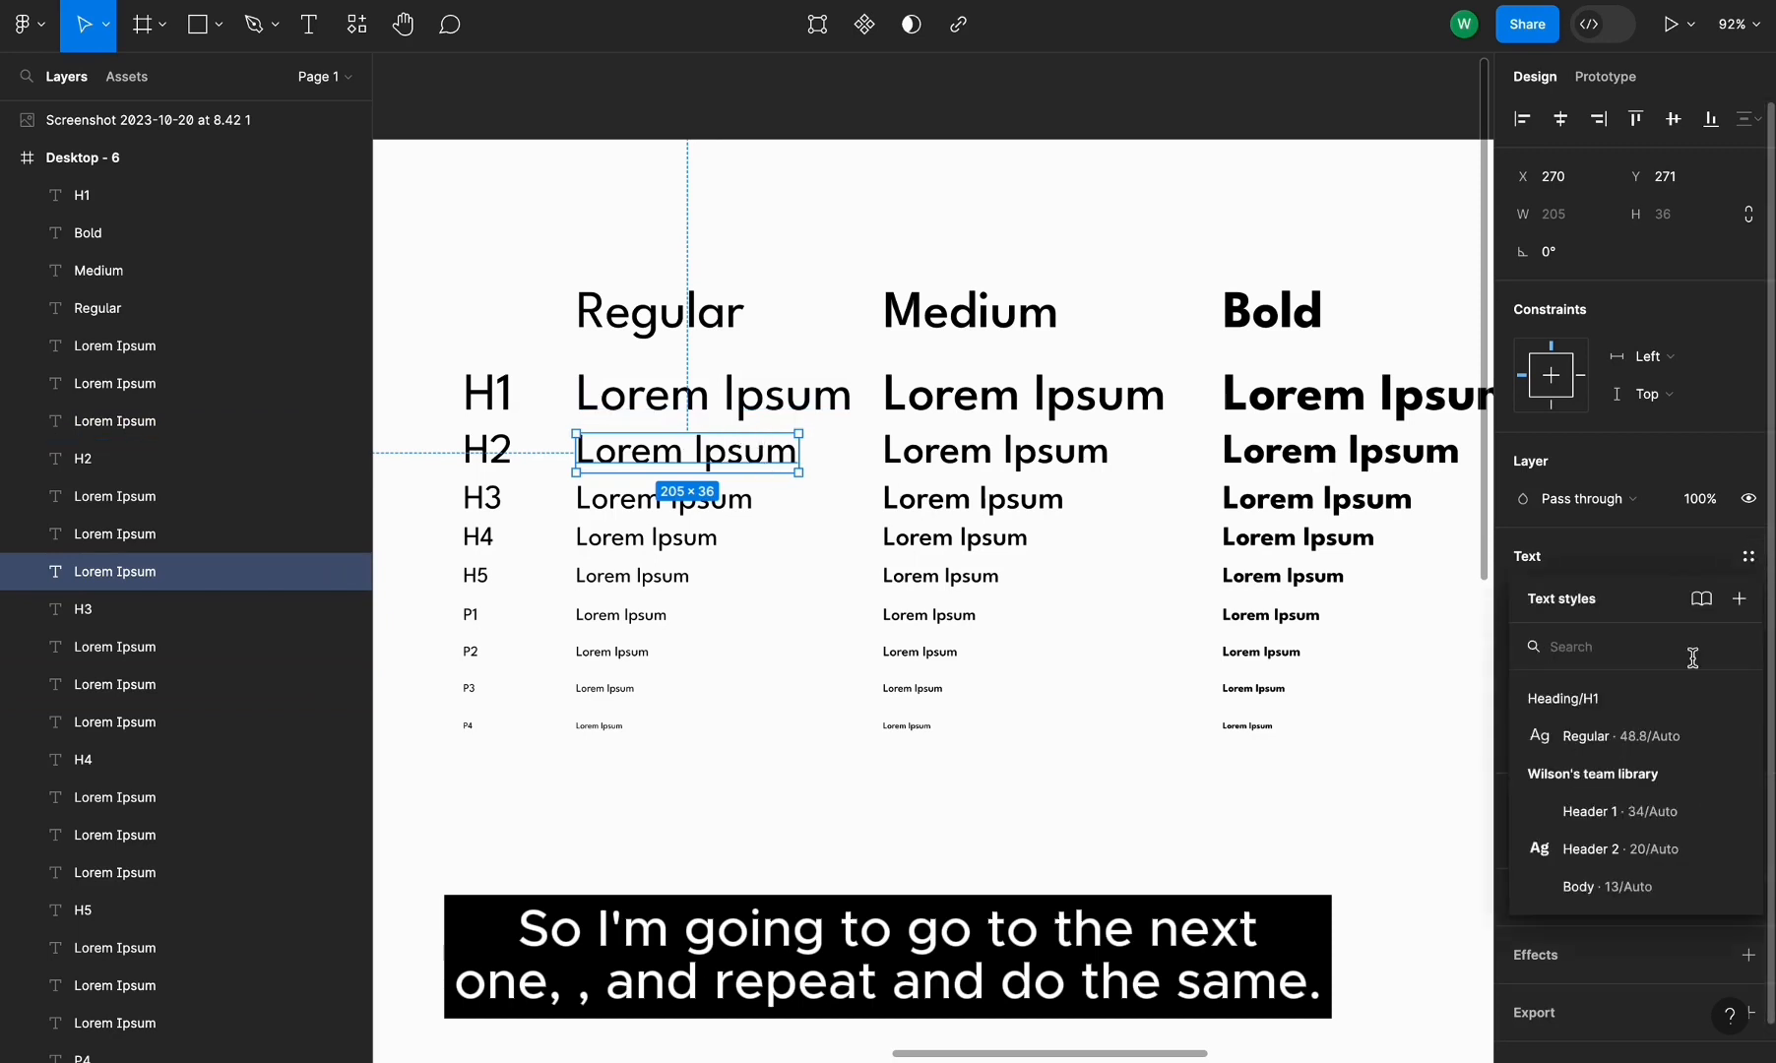
left_click(1739, 601)
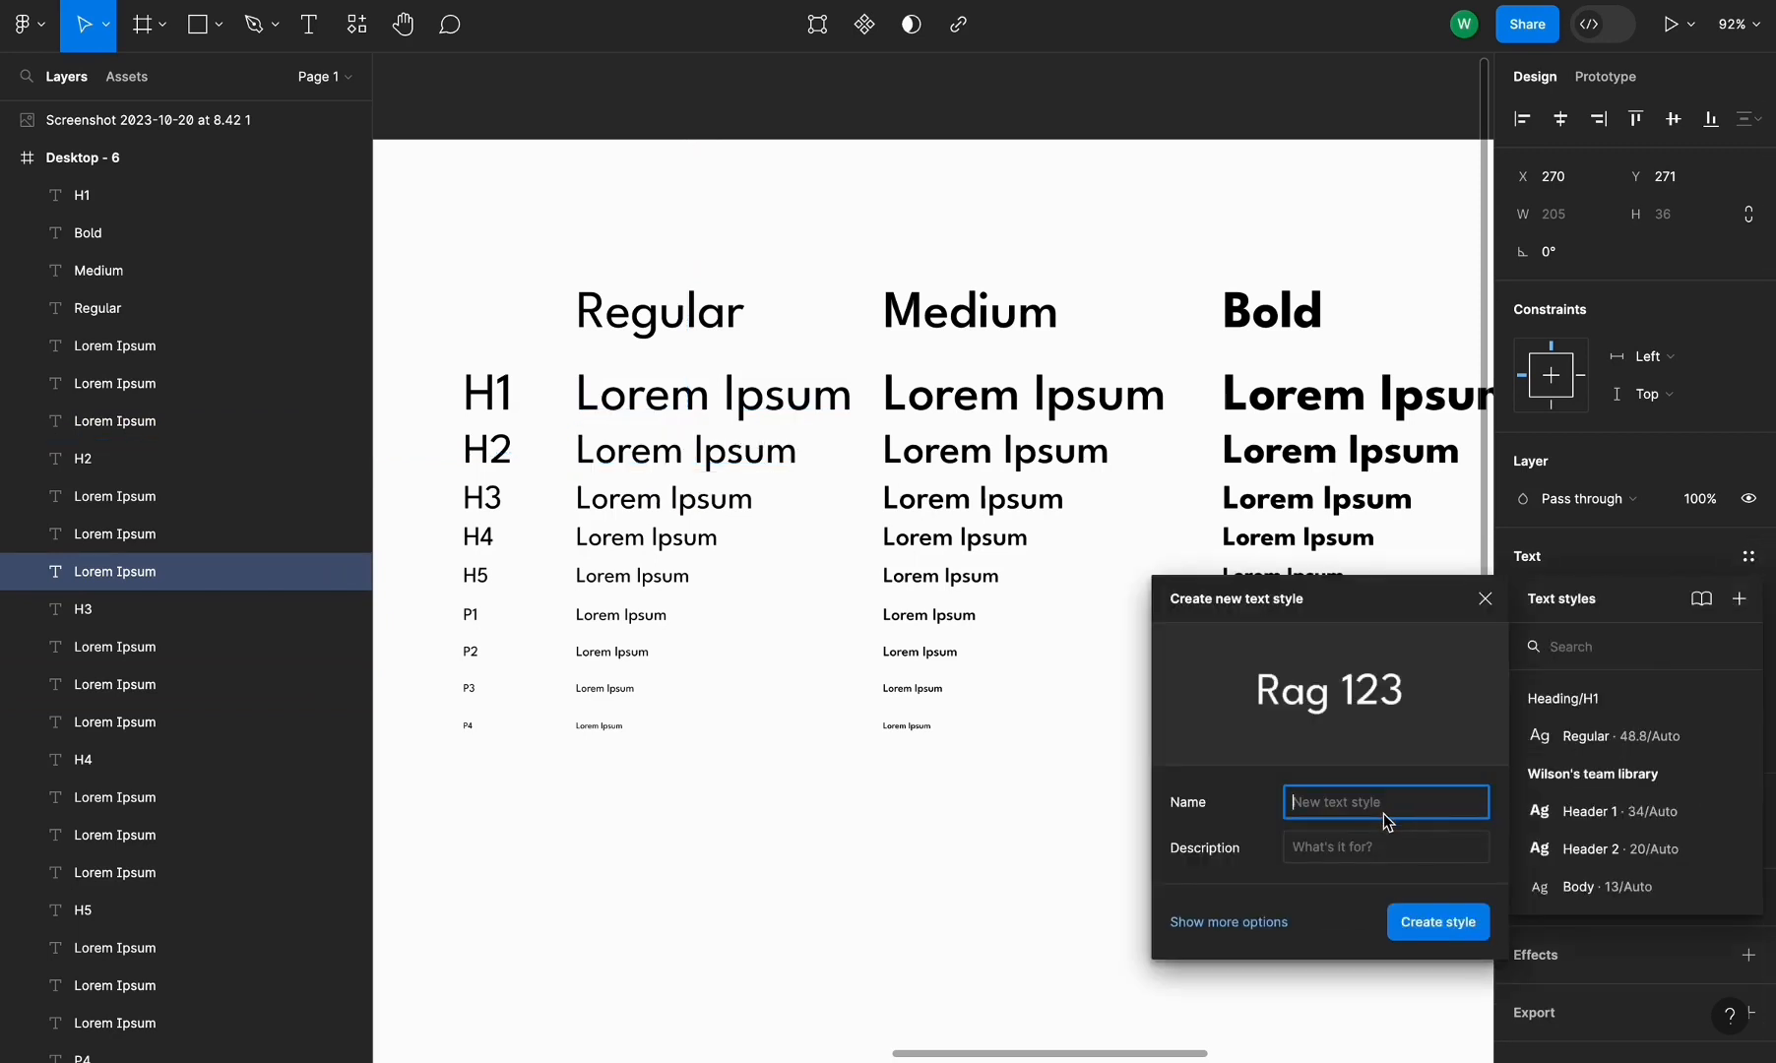
type("Heading/")
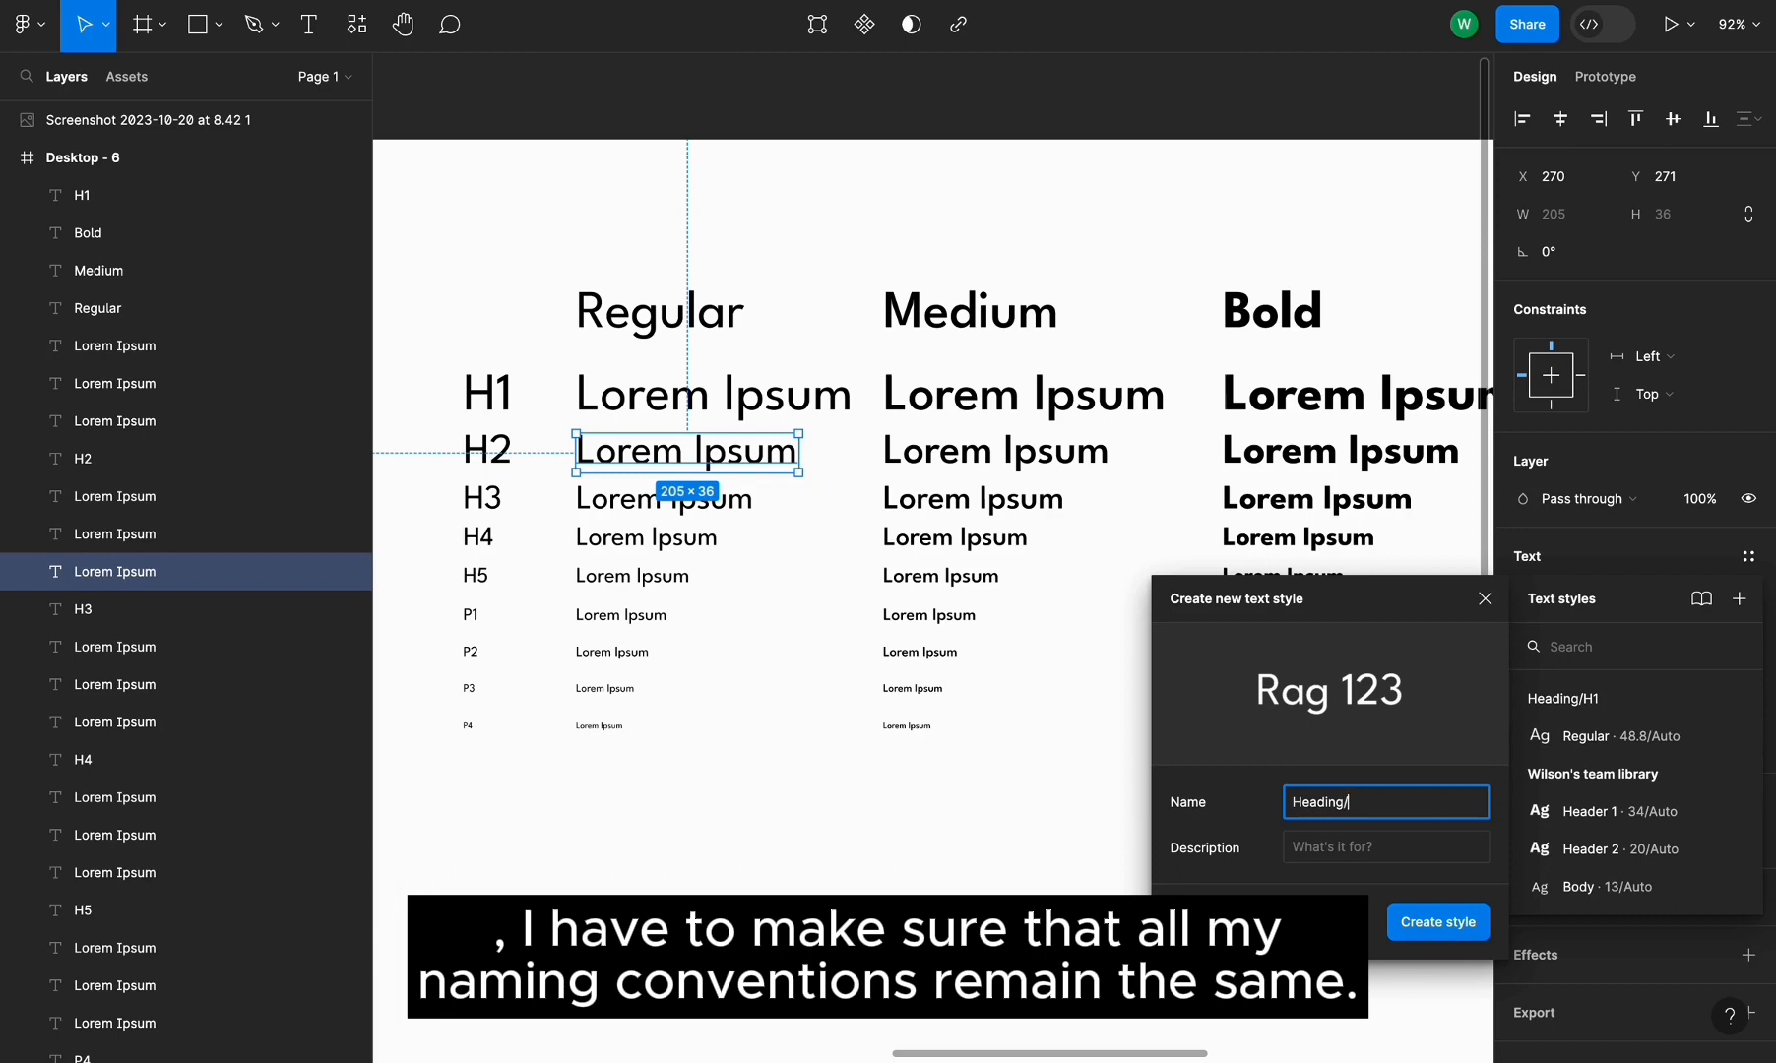
type("H")
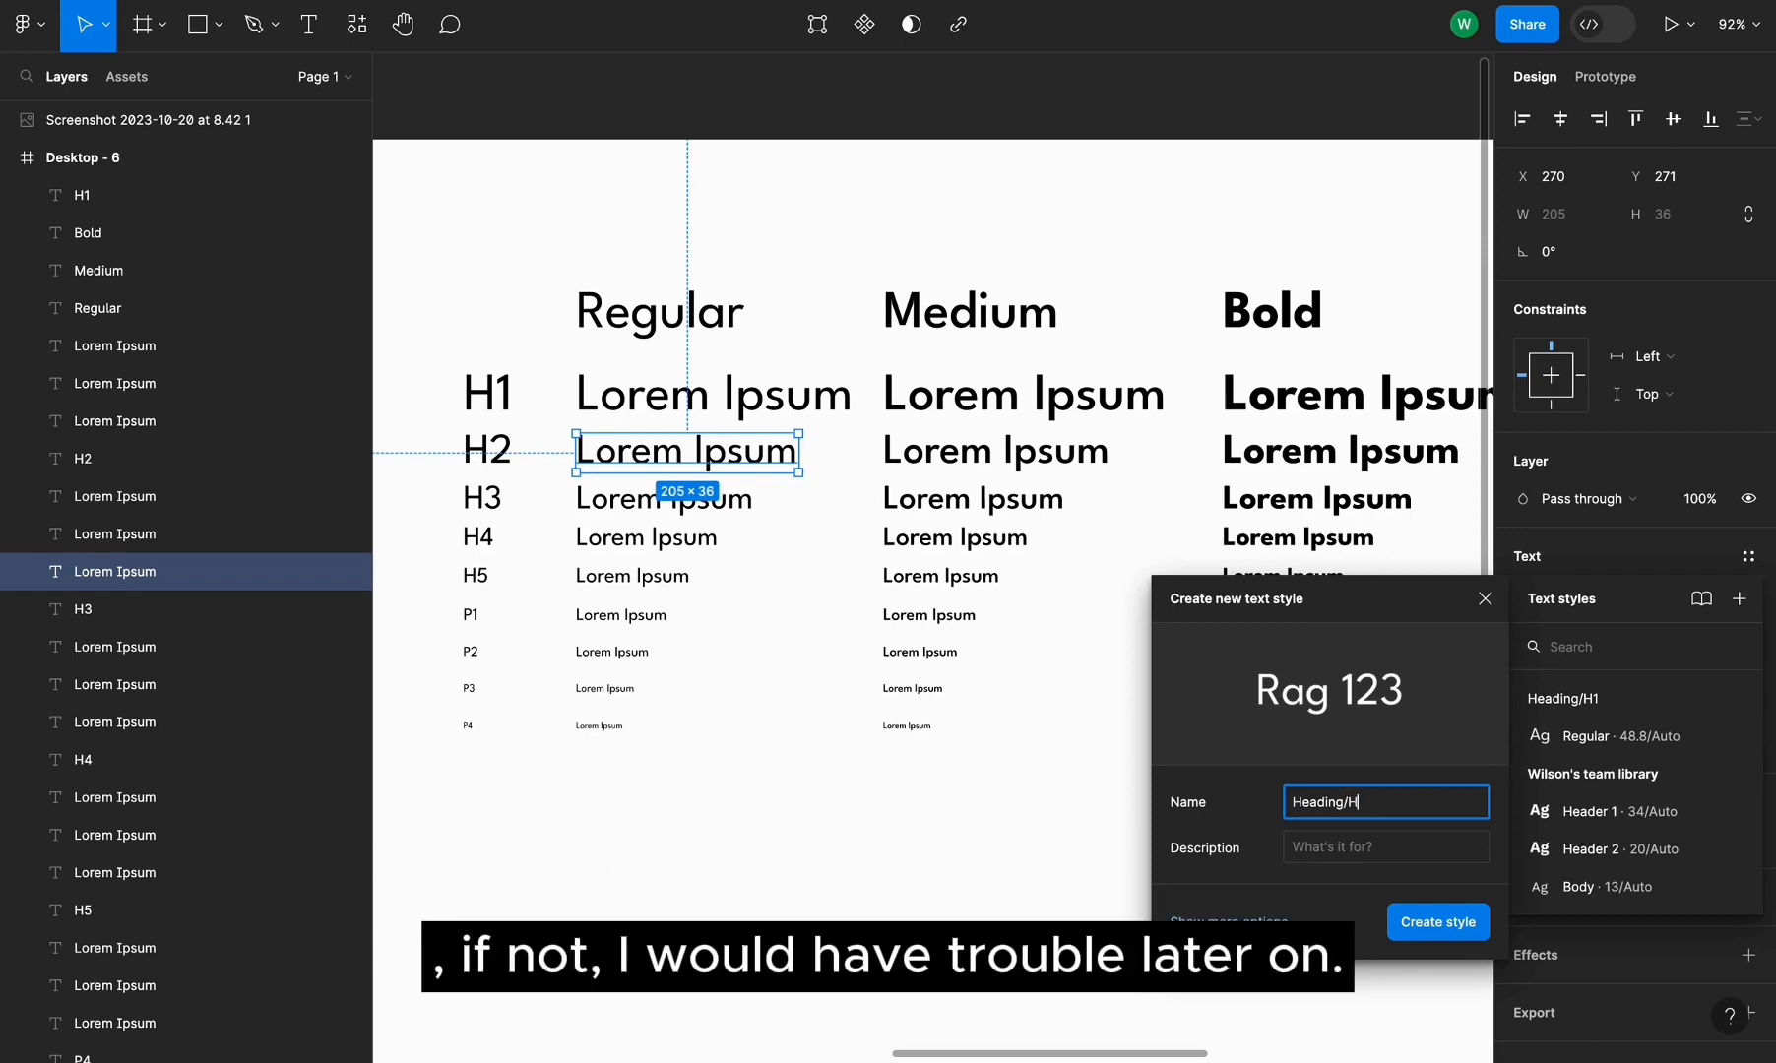
type("2/Re")
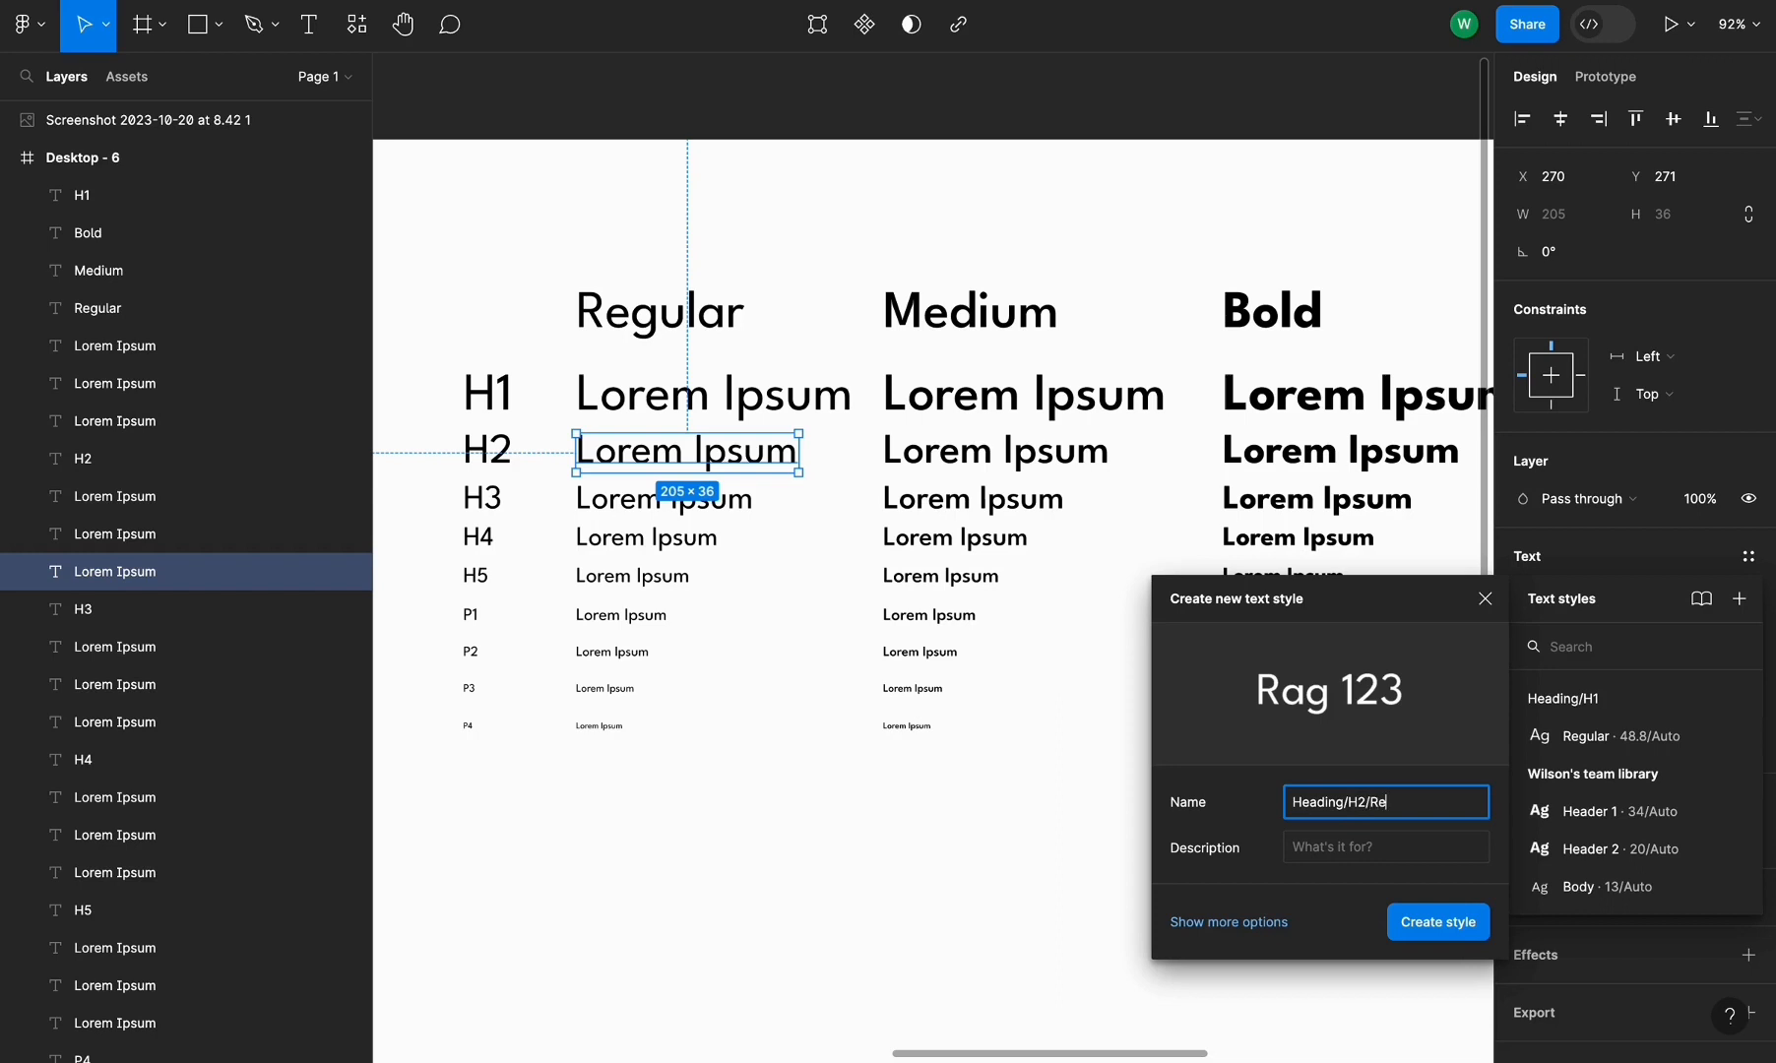
type("gular")
key("ctrl+a")
key("super+c")
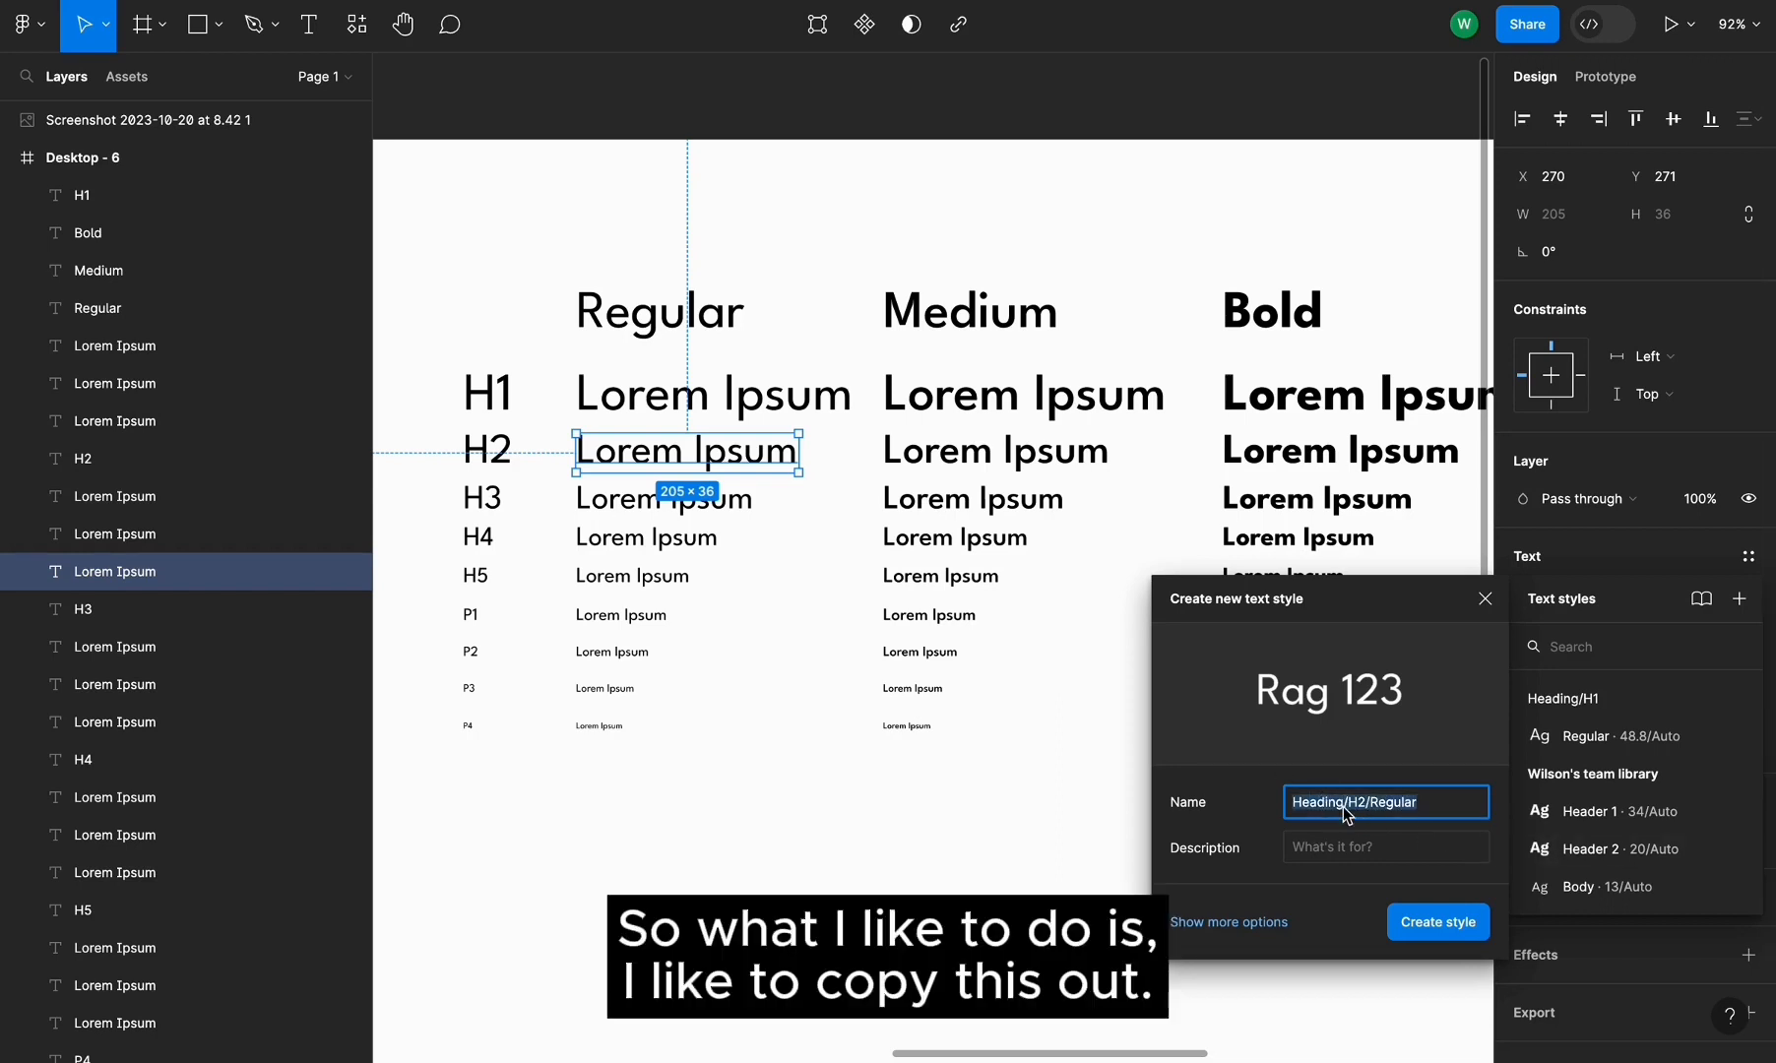
left_click(1439, 923)
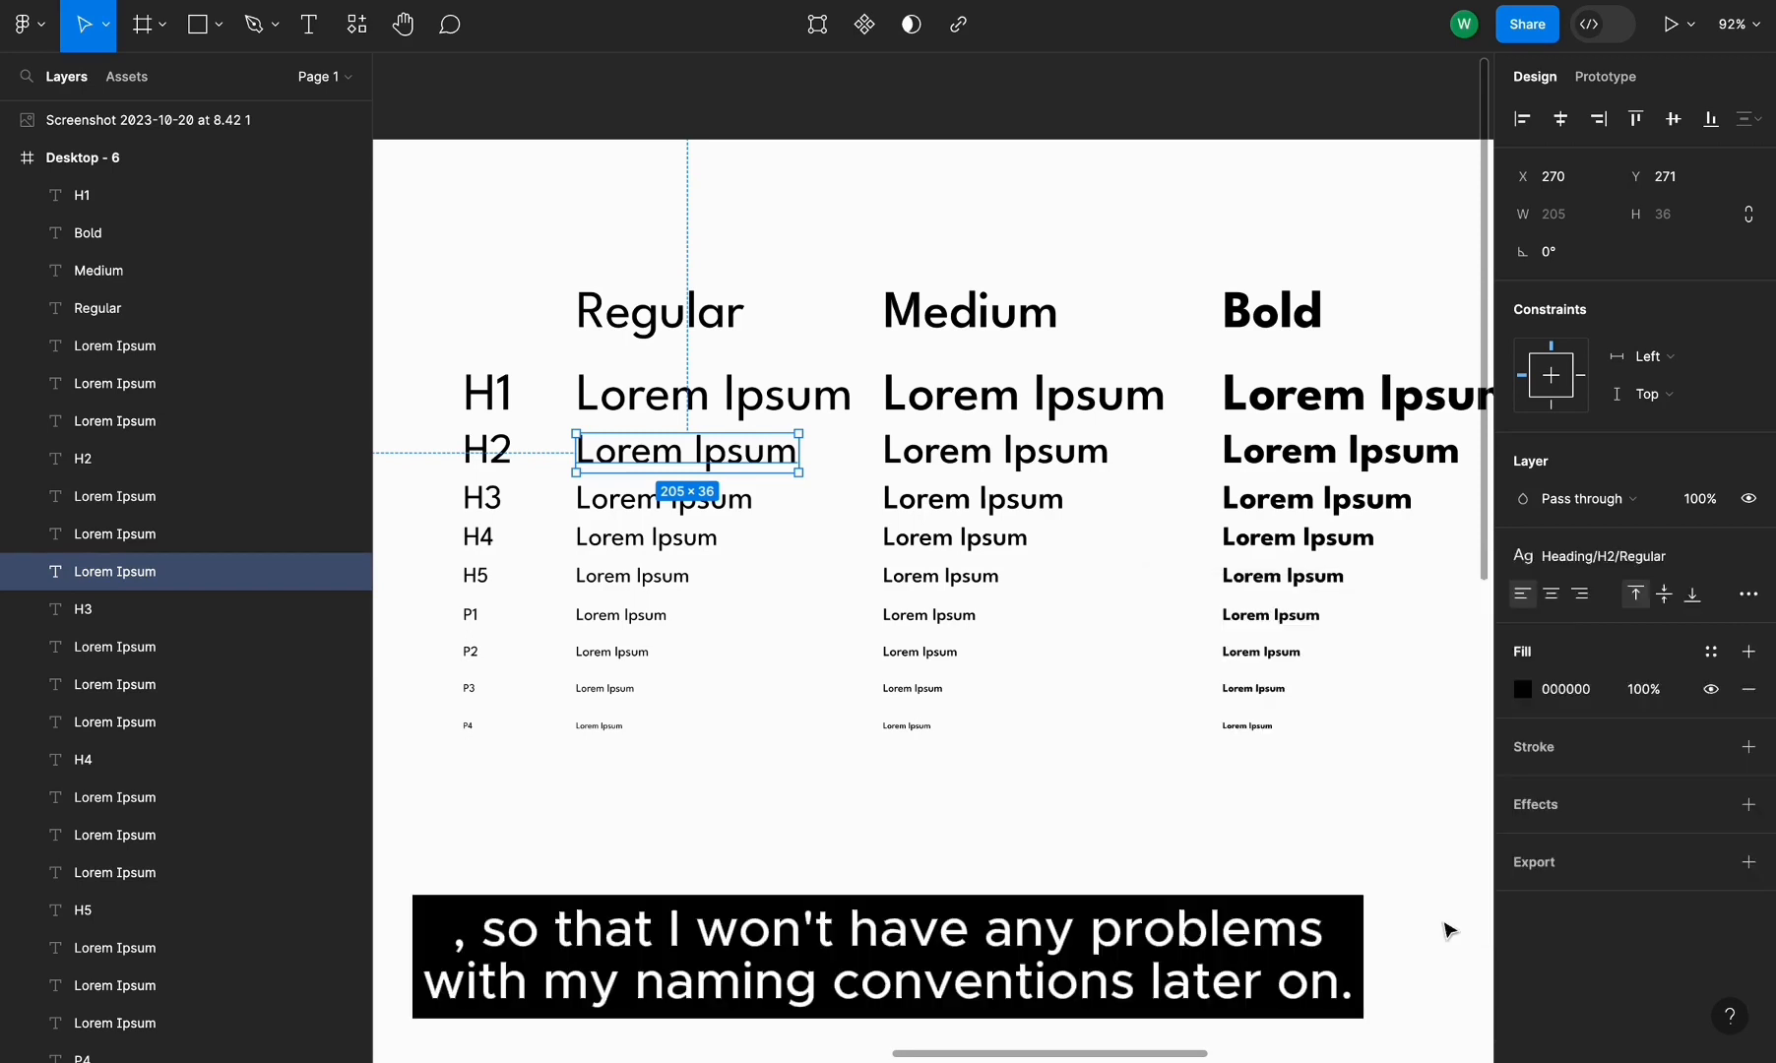
Create a text style named Heading/H3/Regular from the Regular column's H3 line
left_click(617, 502)
left_click(1751, 560)
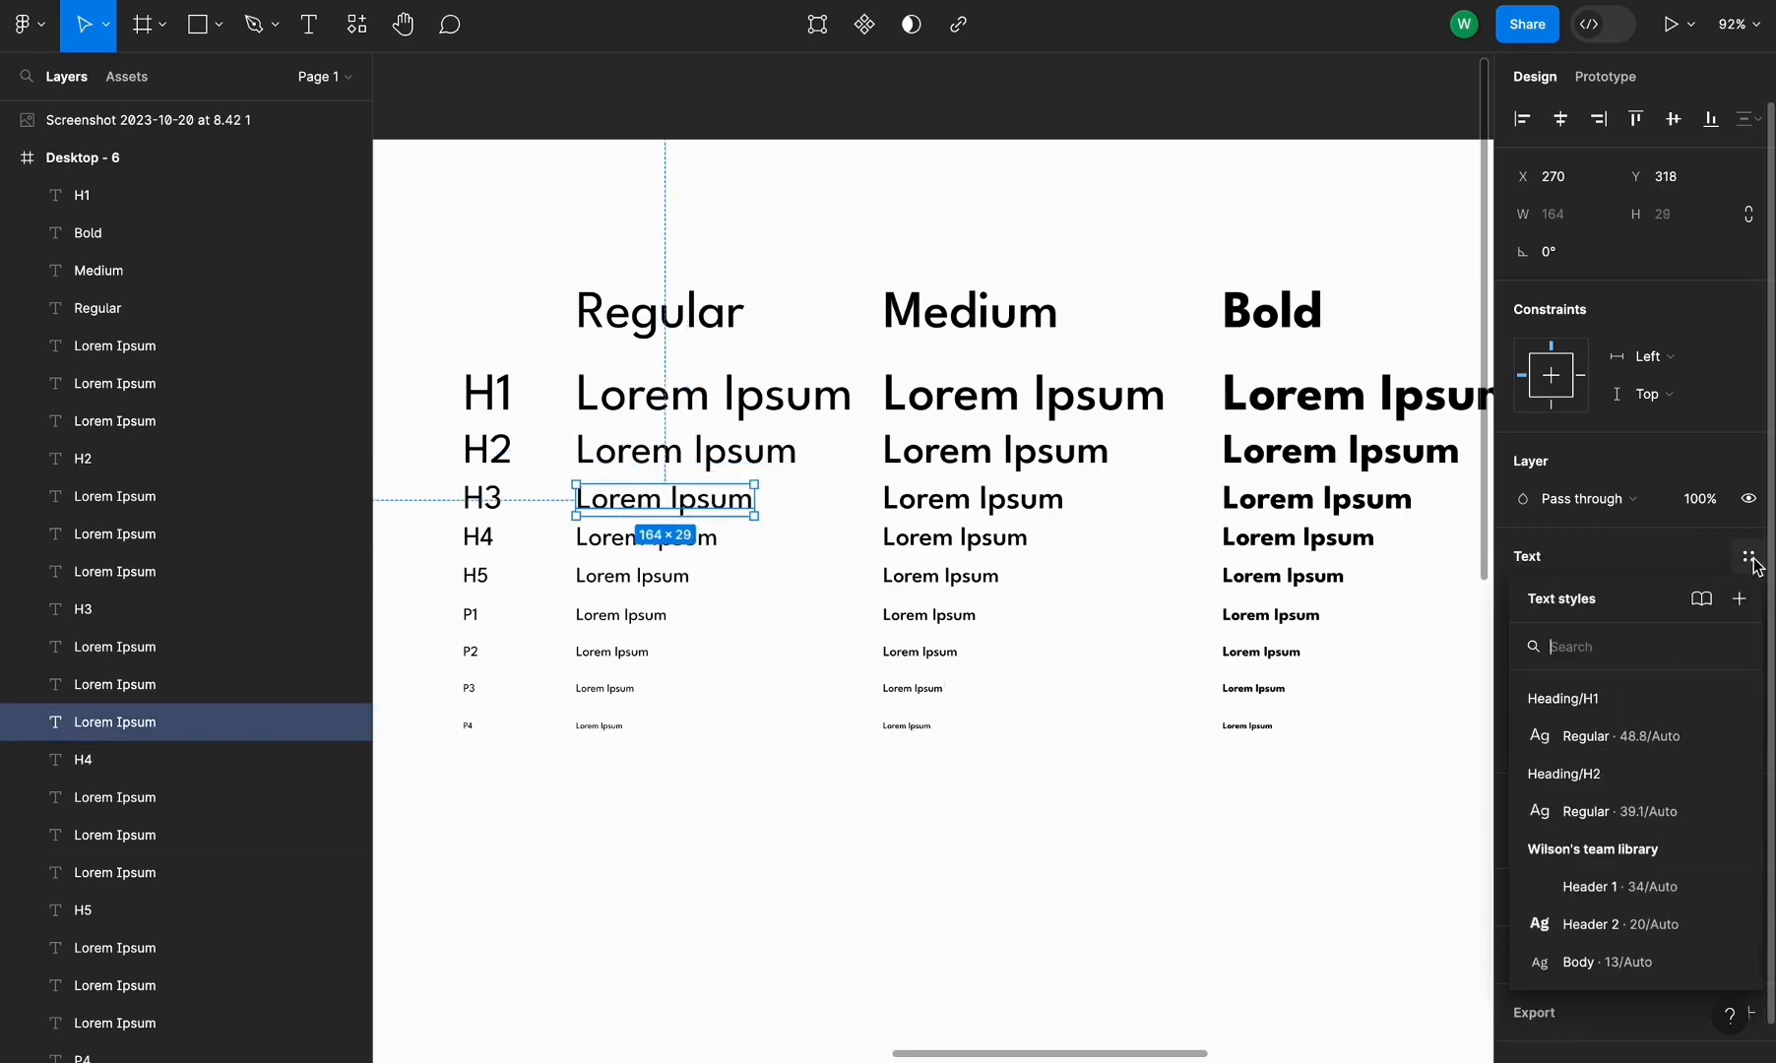
left_click(1740, 599)
key("super+v")
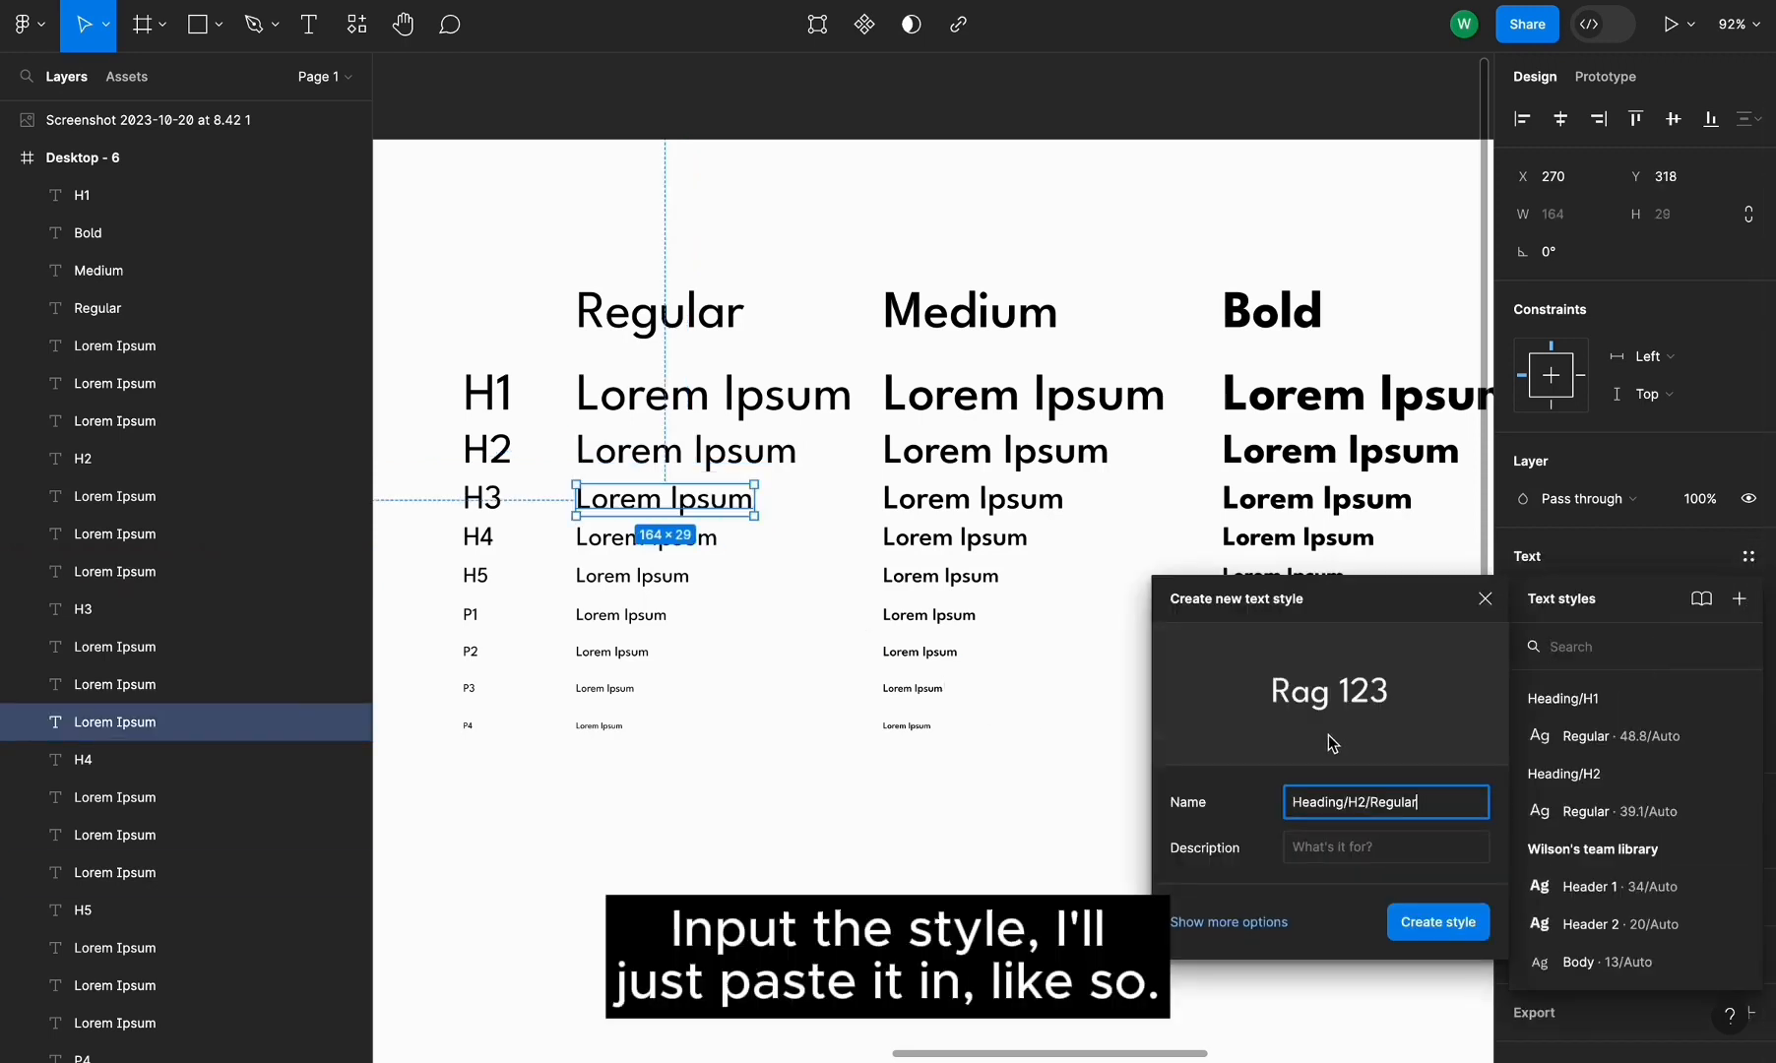
left_click(1360, 807)
key("BackSpace")
type("3")
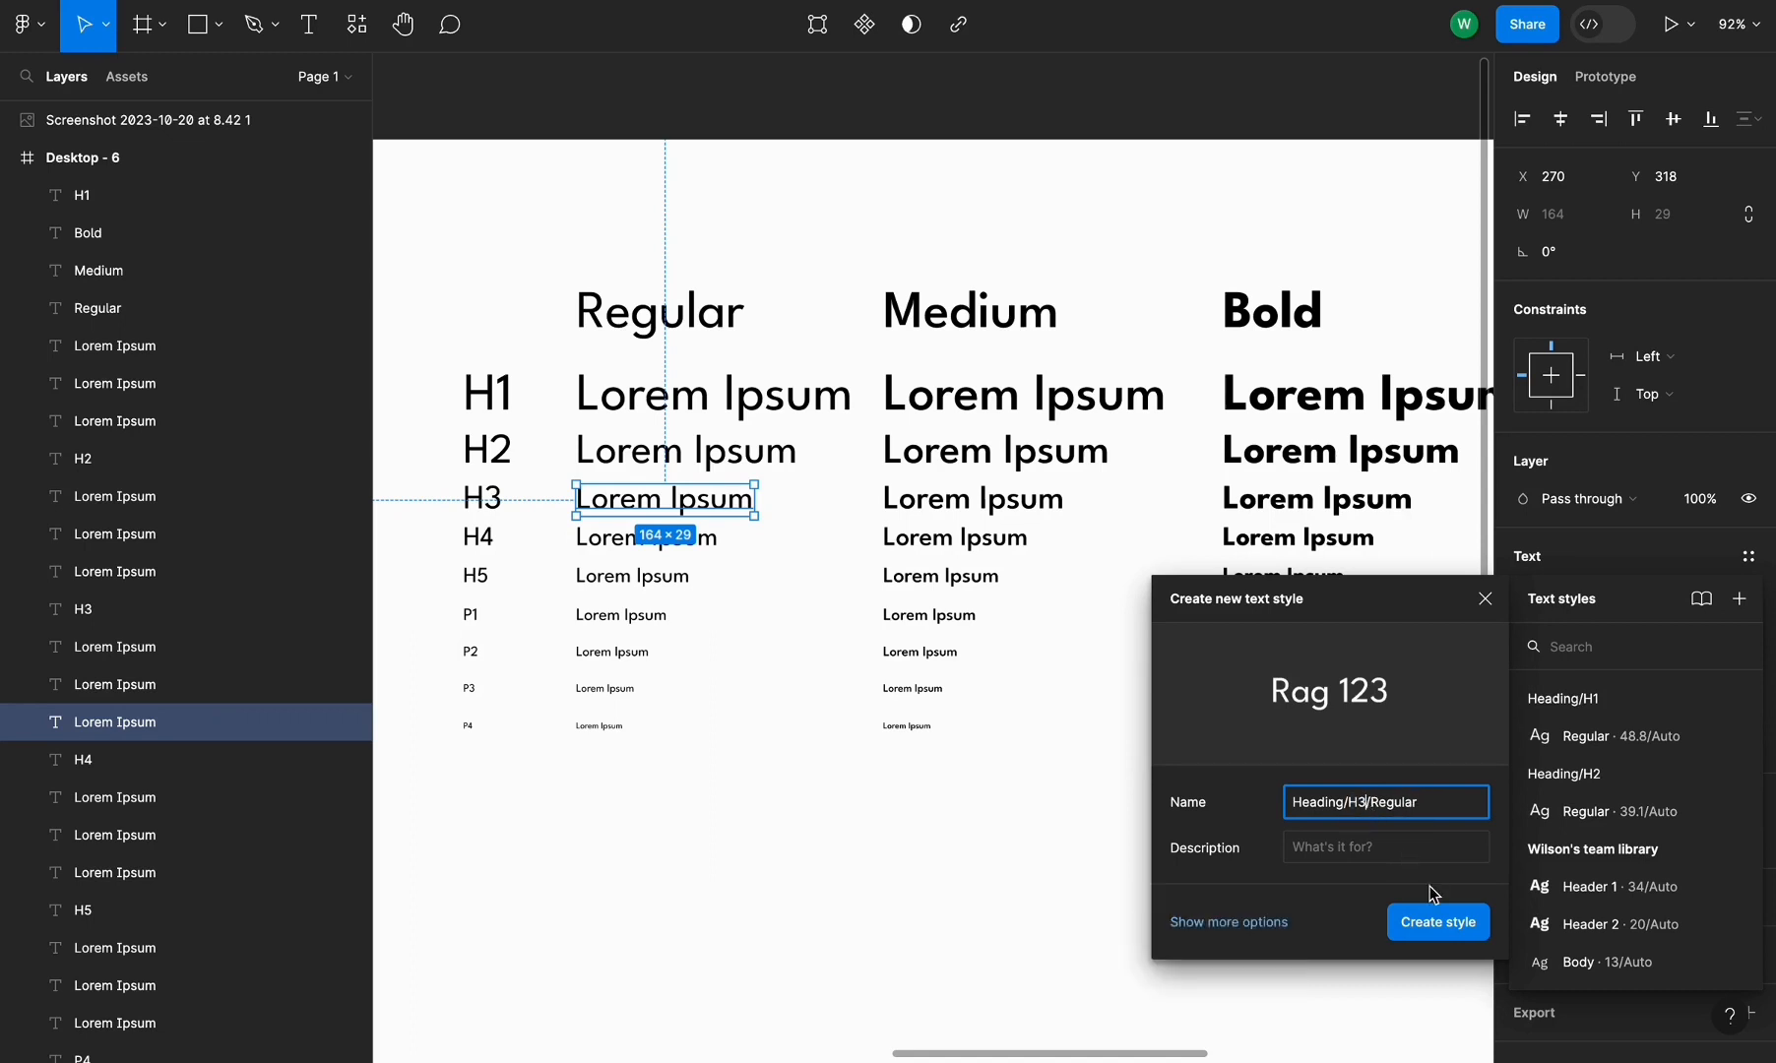
left_click(1453, 923)
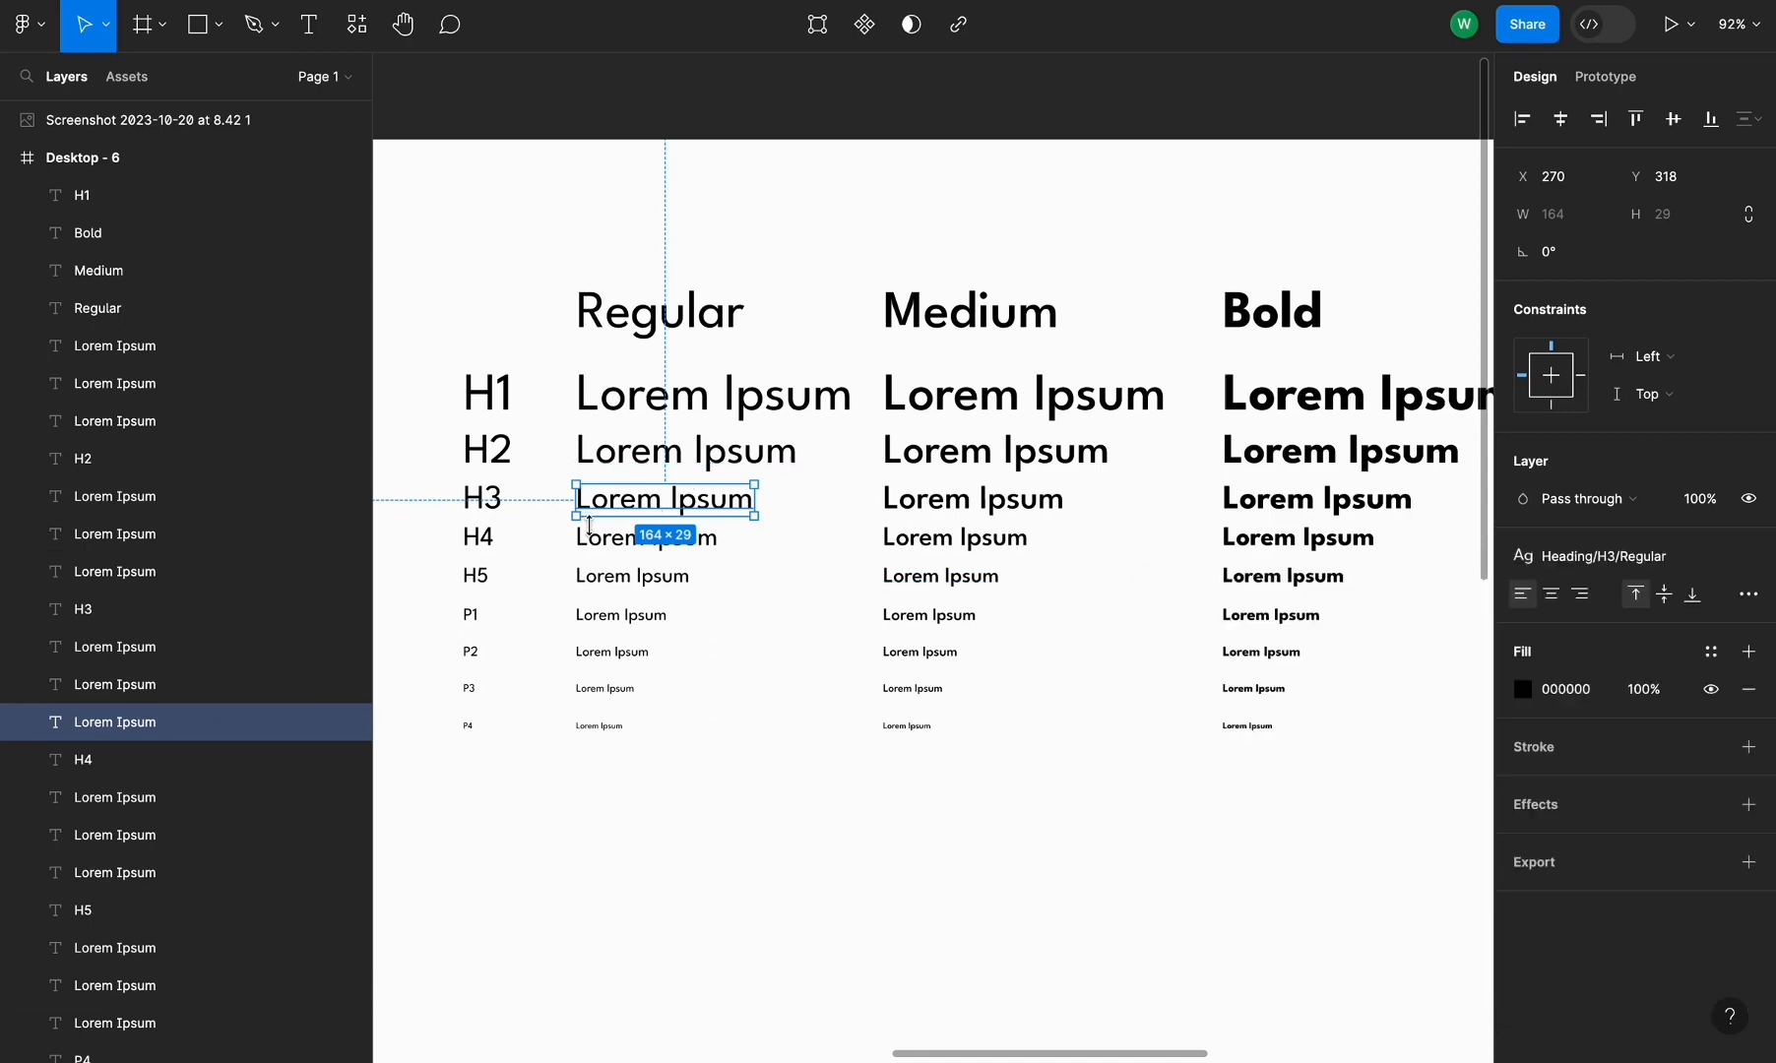
Create a text style named Heading/H4/Regular from the Regular column's H4 line
left_click(588, 533)
left_click(1749, 556)
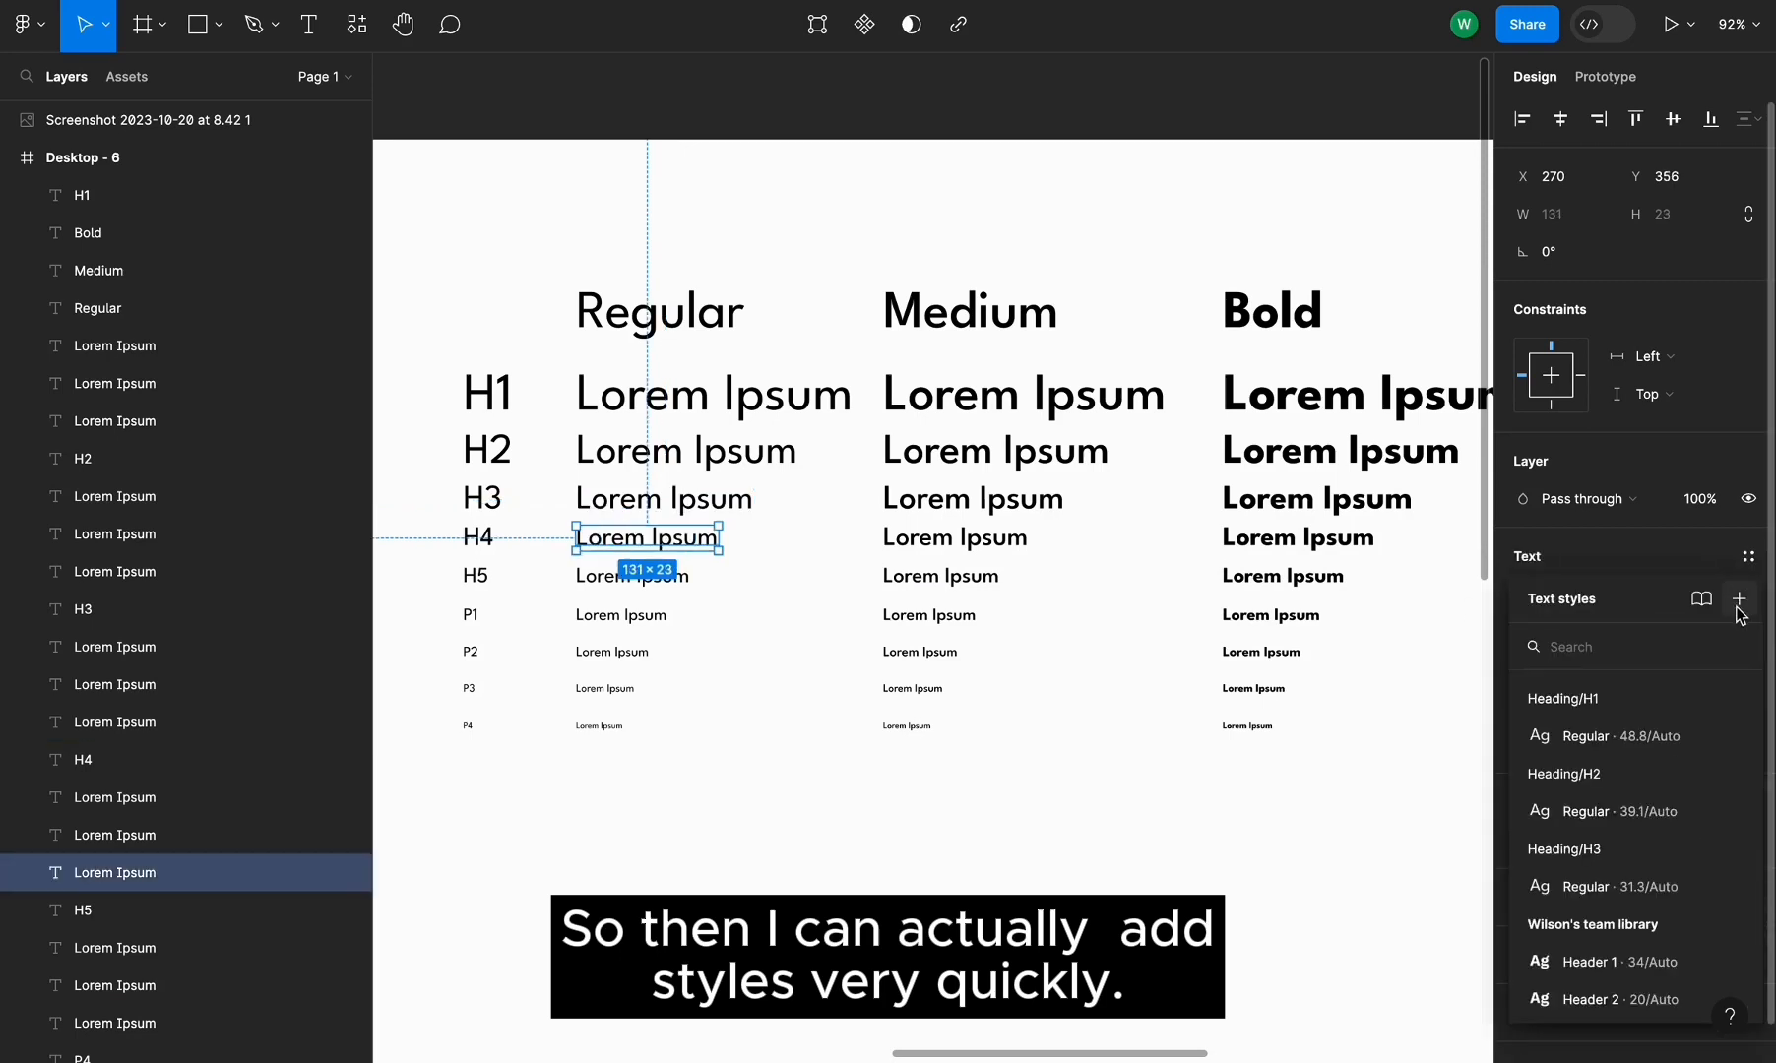
left_click(1739, 598)
key("super+v")
double_click(1361, 806)
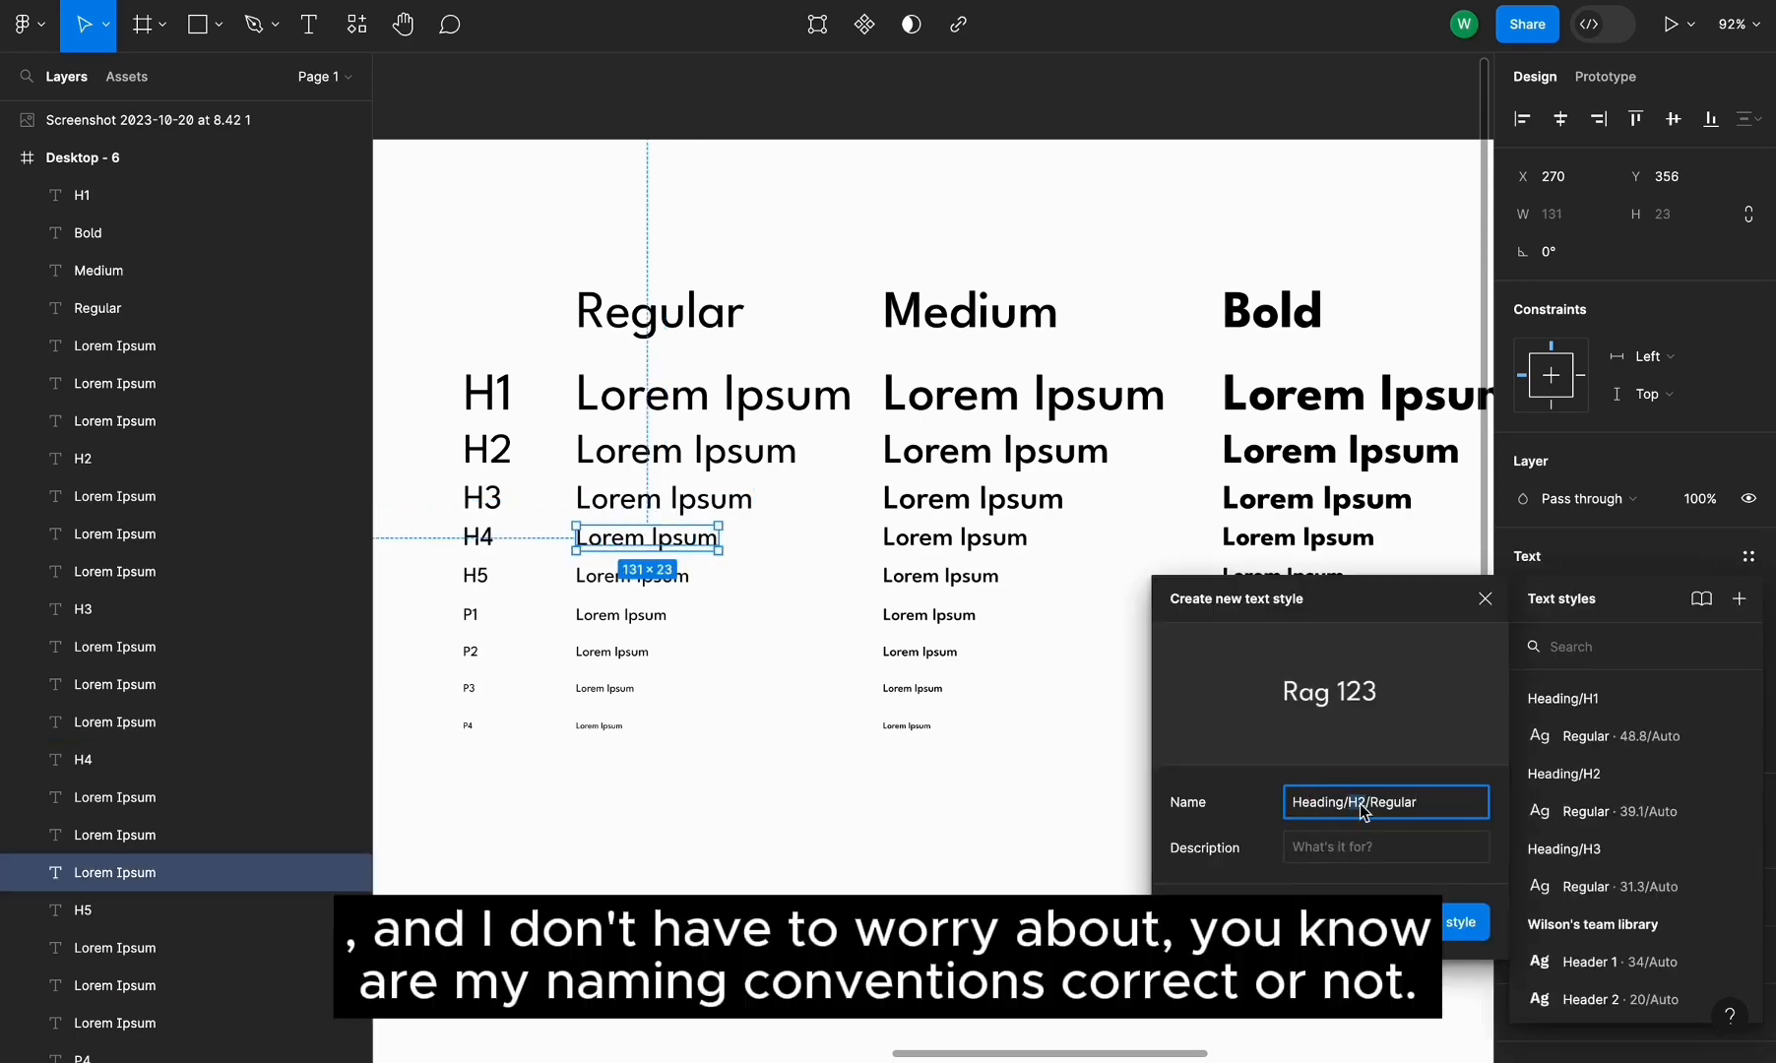
type("H4")
key("Return")
Create a text style named Heading/H5/Regular from the Regular column's H5 line
left_click(633, 576)
left_click(1748, 557)
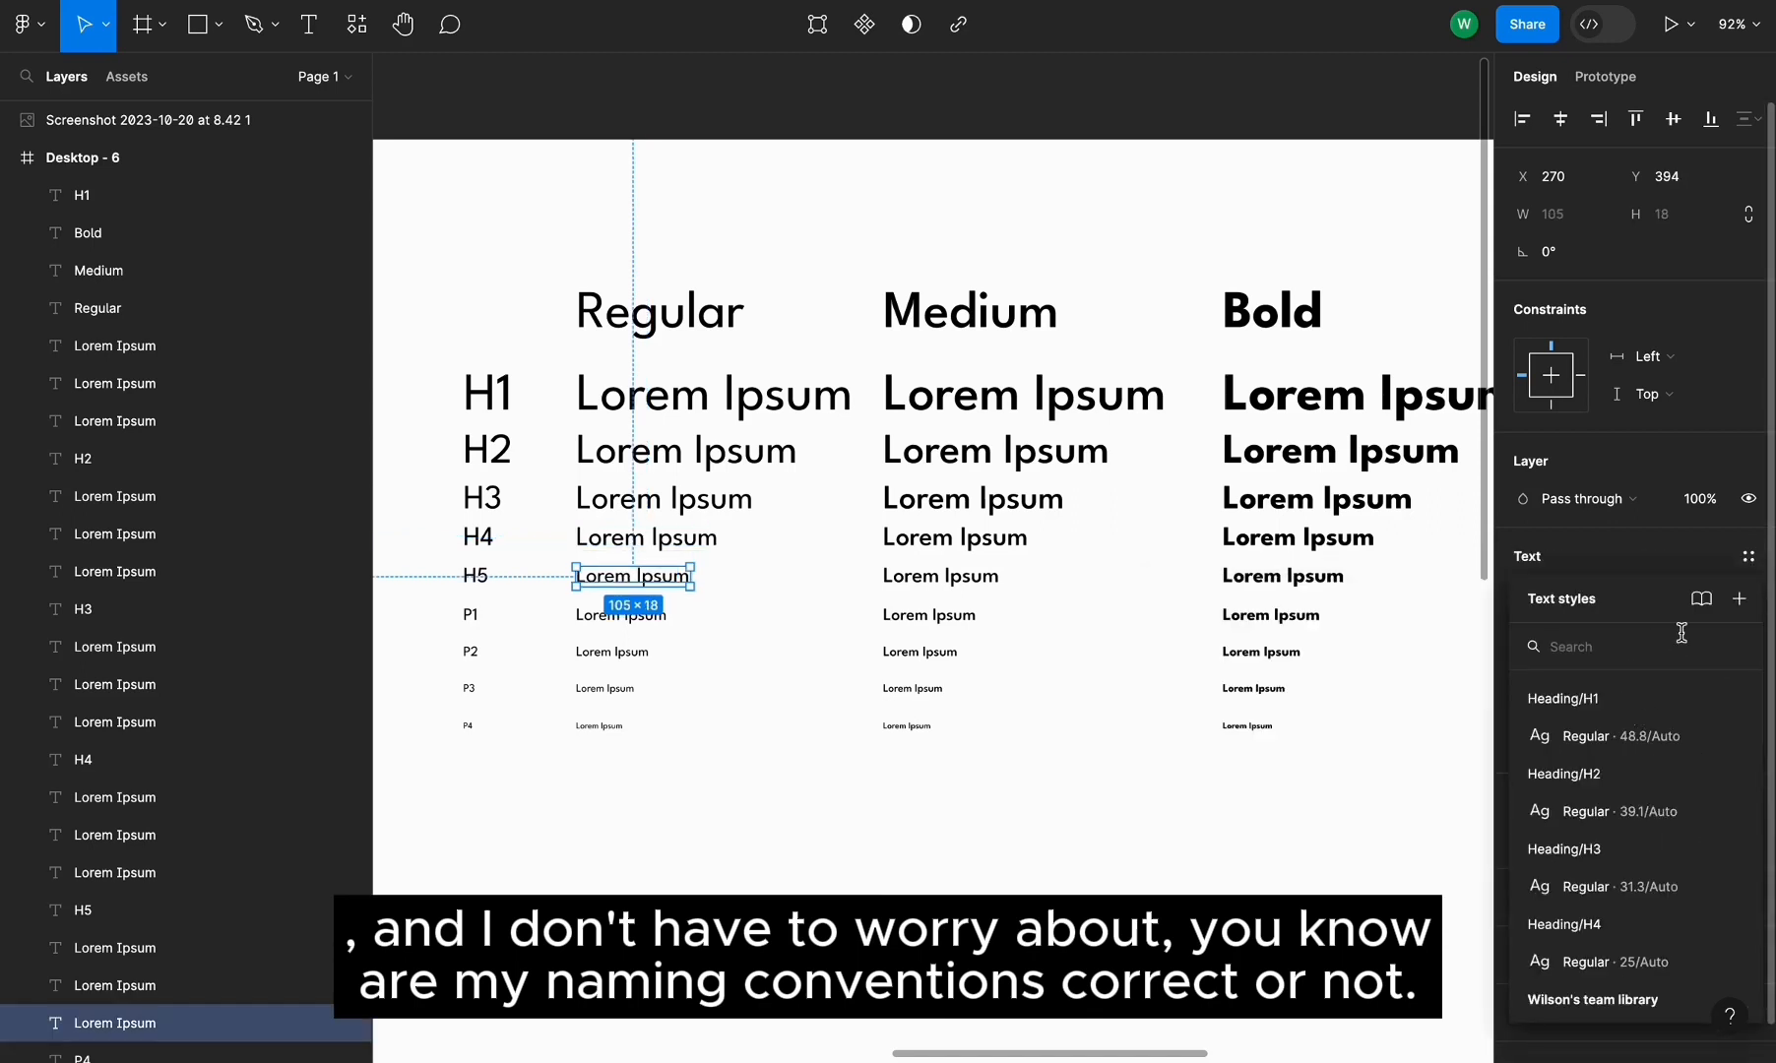
left_click(1740, 599)
key("super+v")
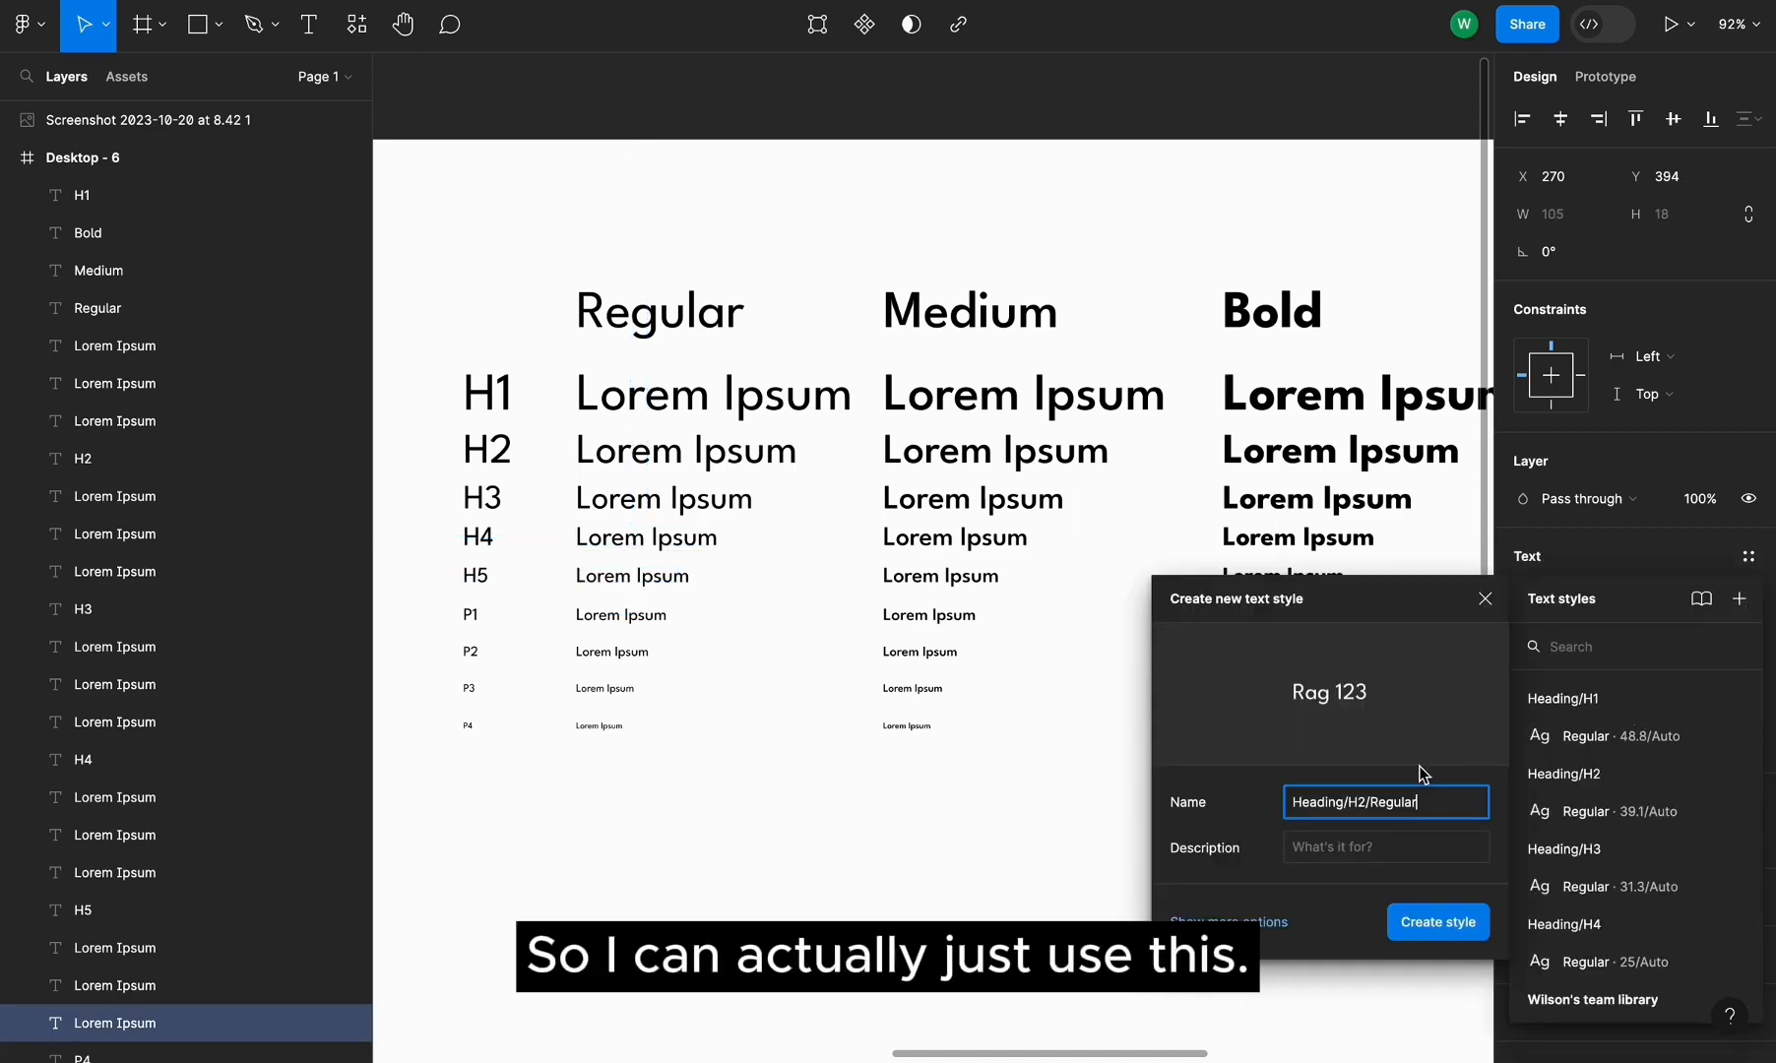
double_click(1357, 807)
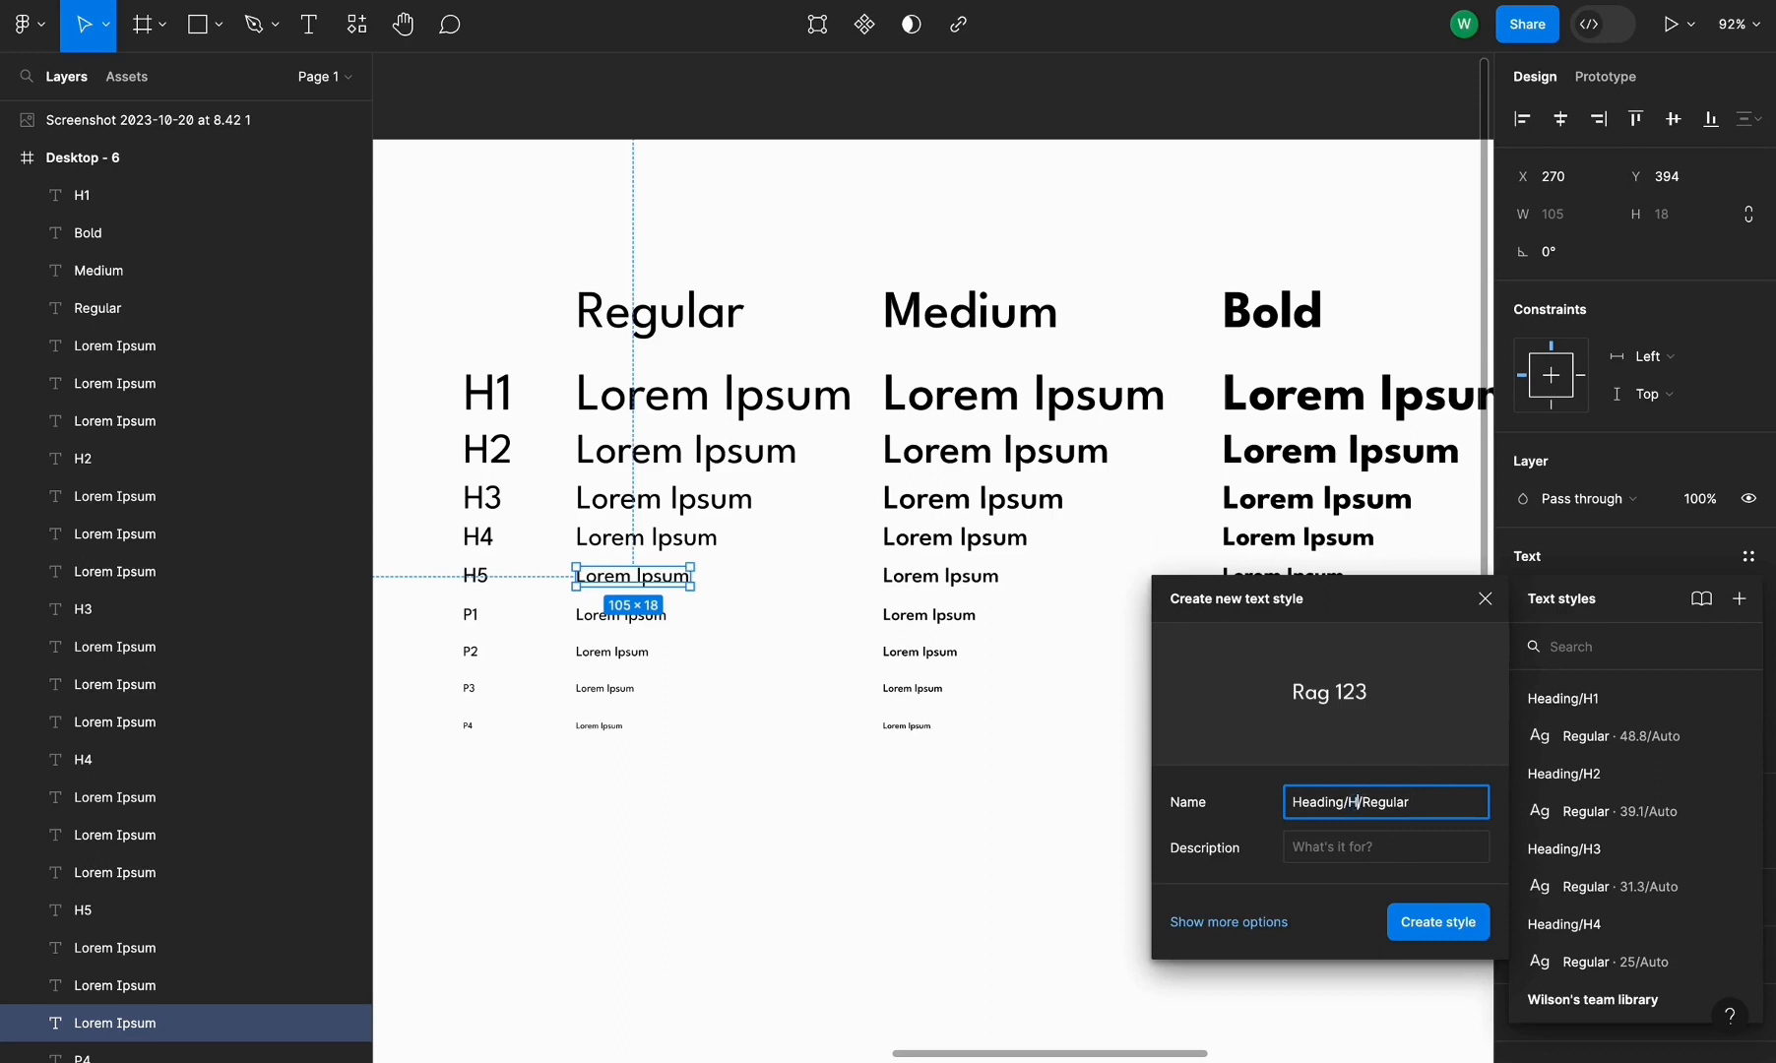
type("H5")
left_click(1438, 921)
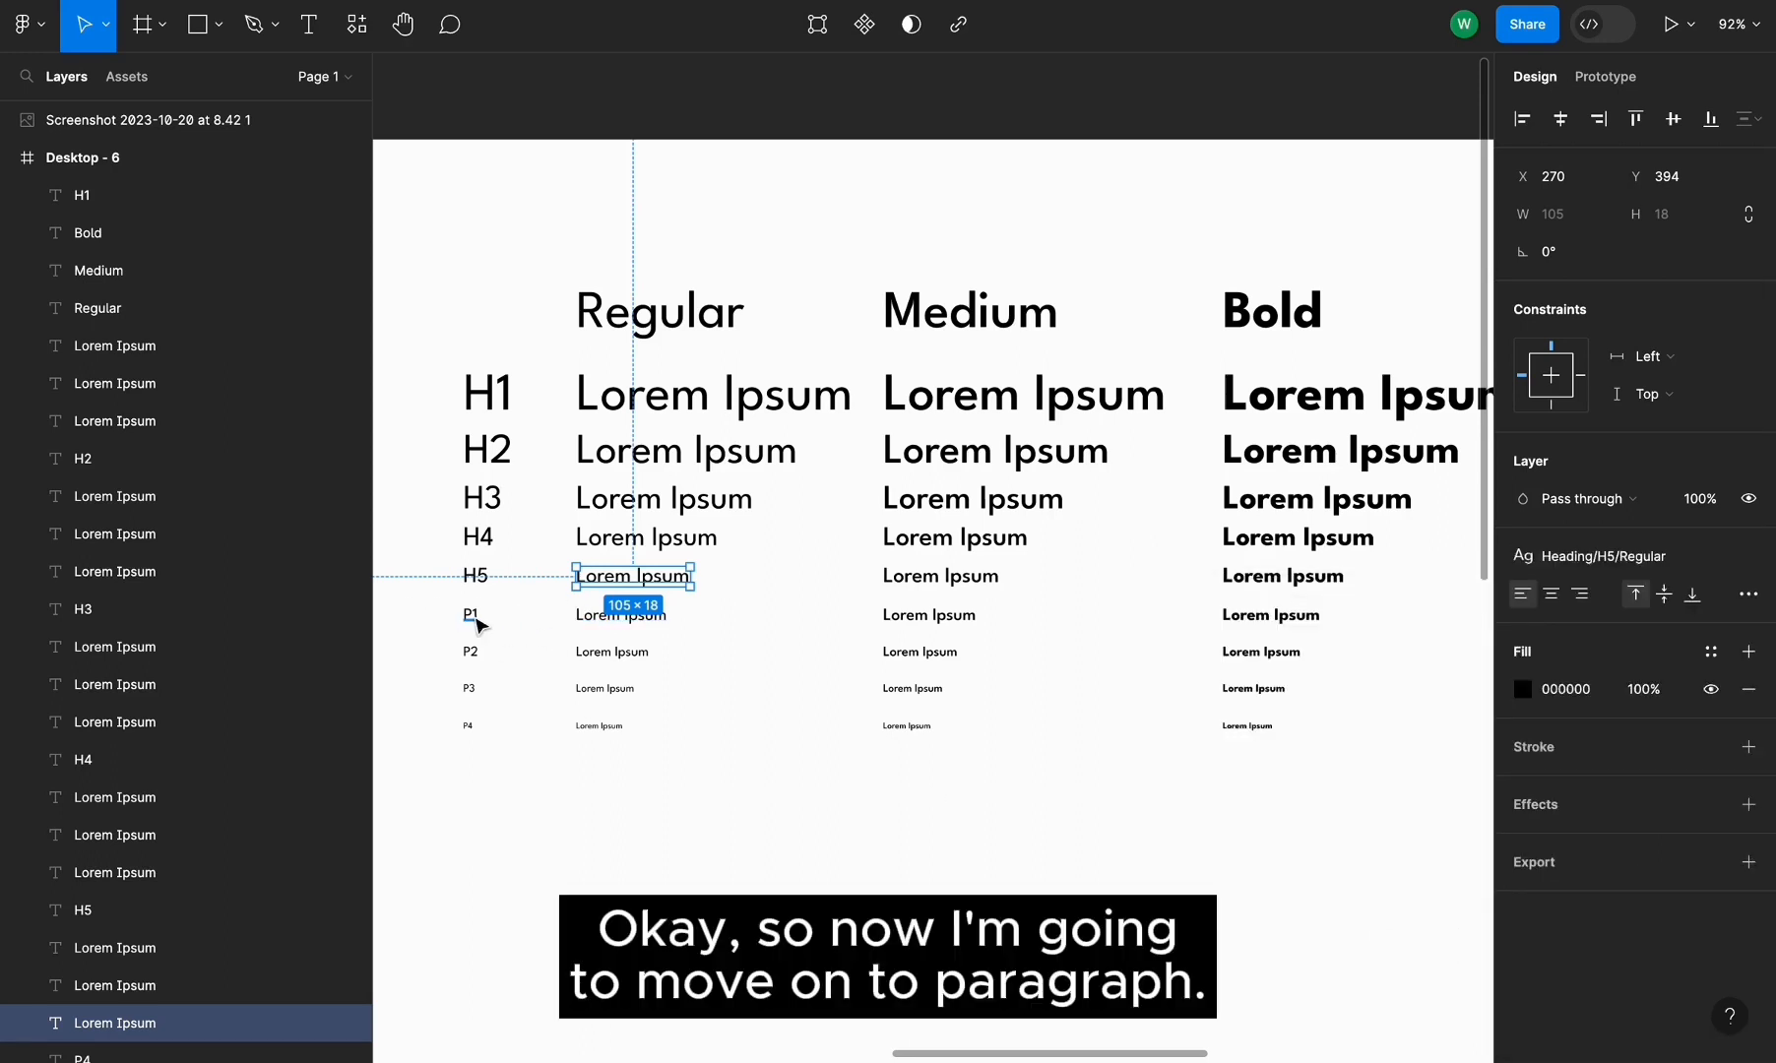
Create a text style named Paragraph/P1/Regular from the Regular column's P1 line
left_click(594, 618)
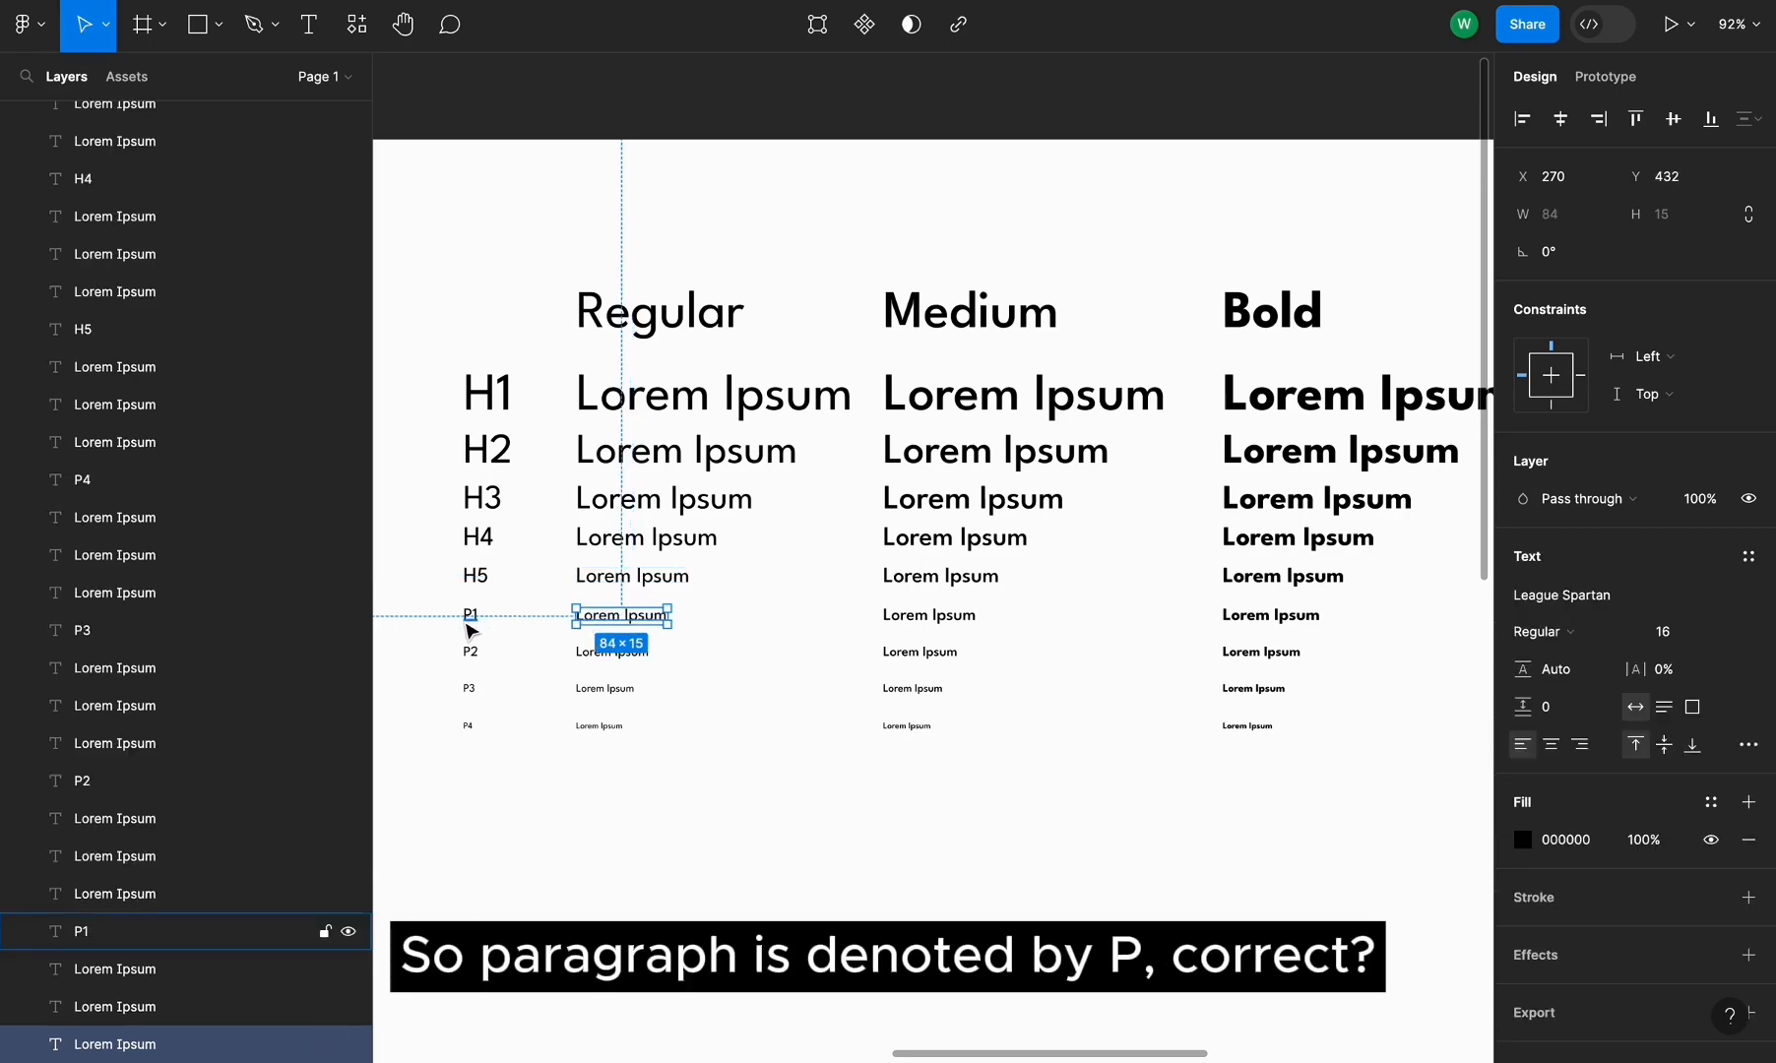
scroll(467, 624, "up", 3)
scroll(807, 527, "up", 1)
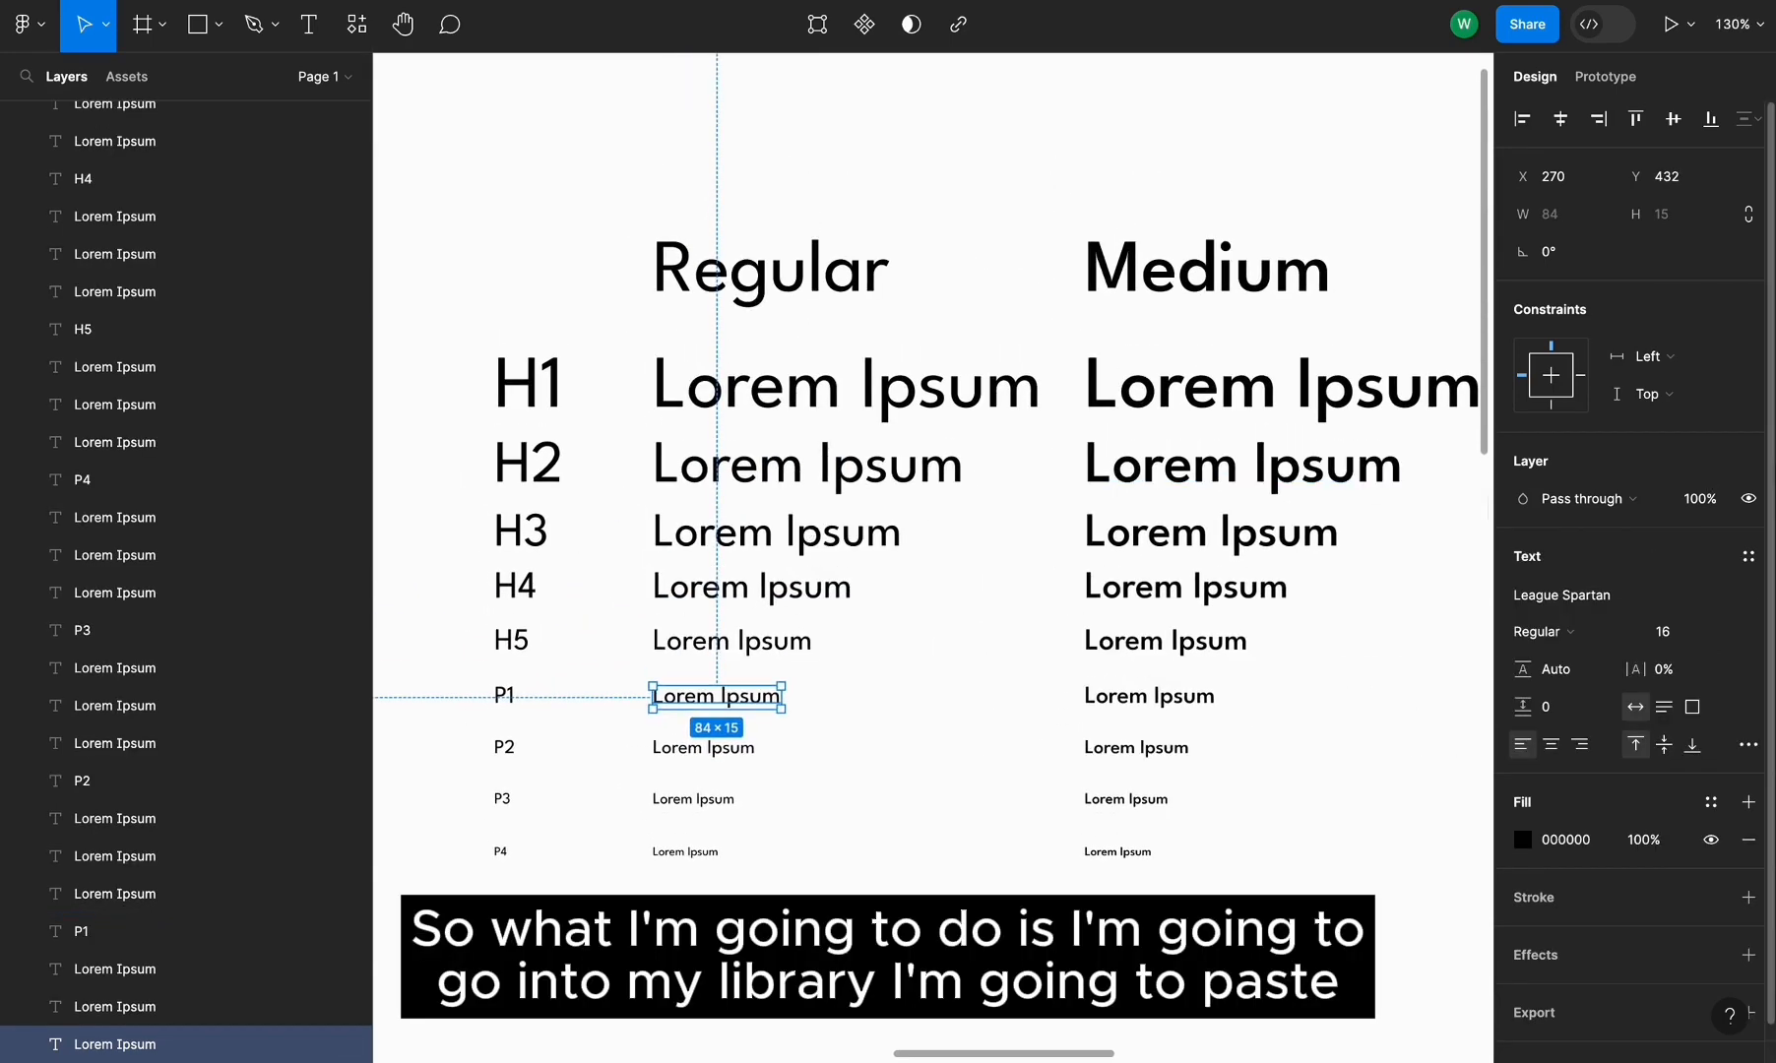
left_click(1749, 559)
left_click(1740, 598)
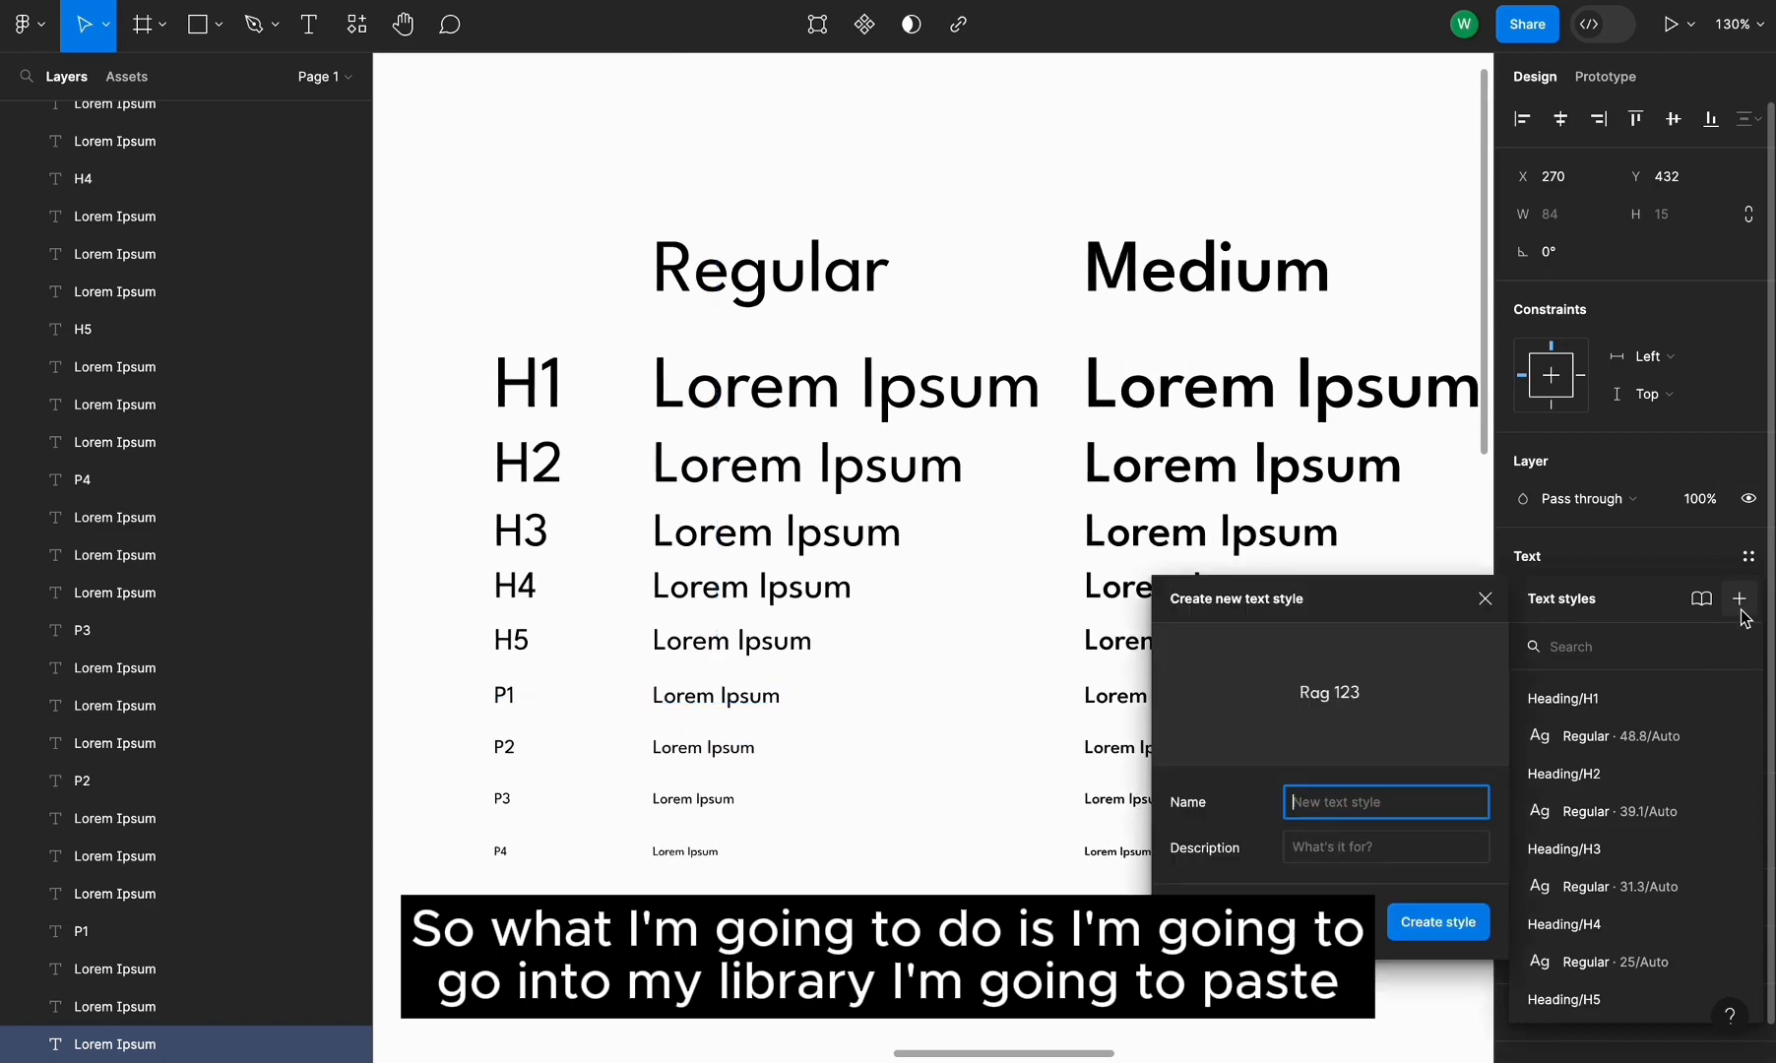
type("Heading/H2/Regular")
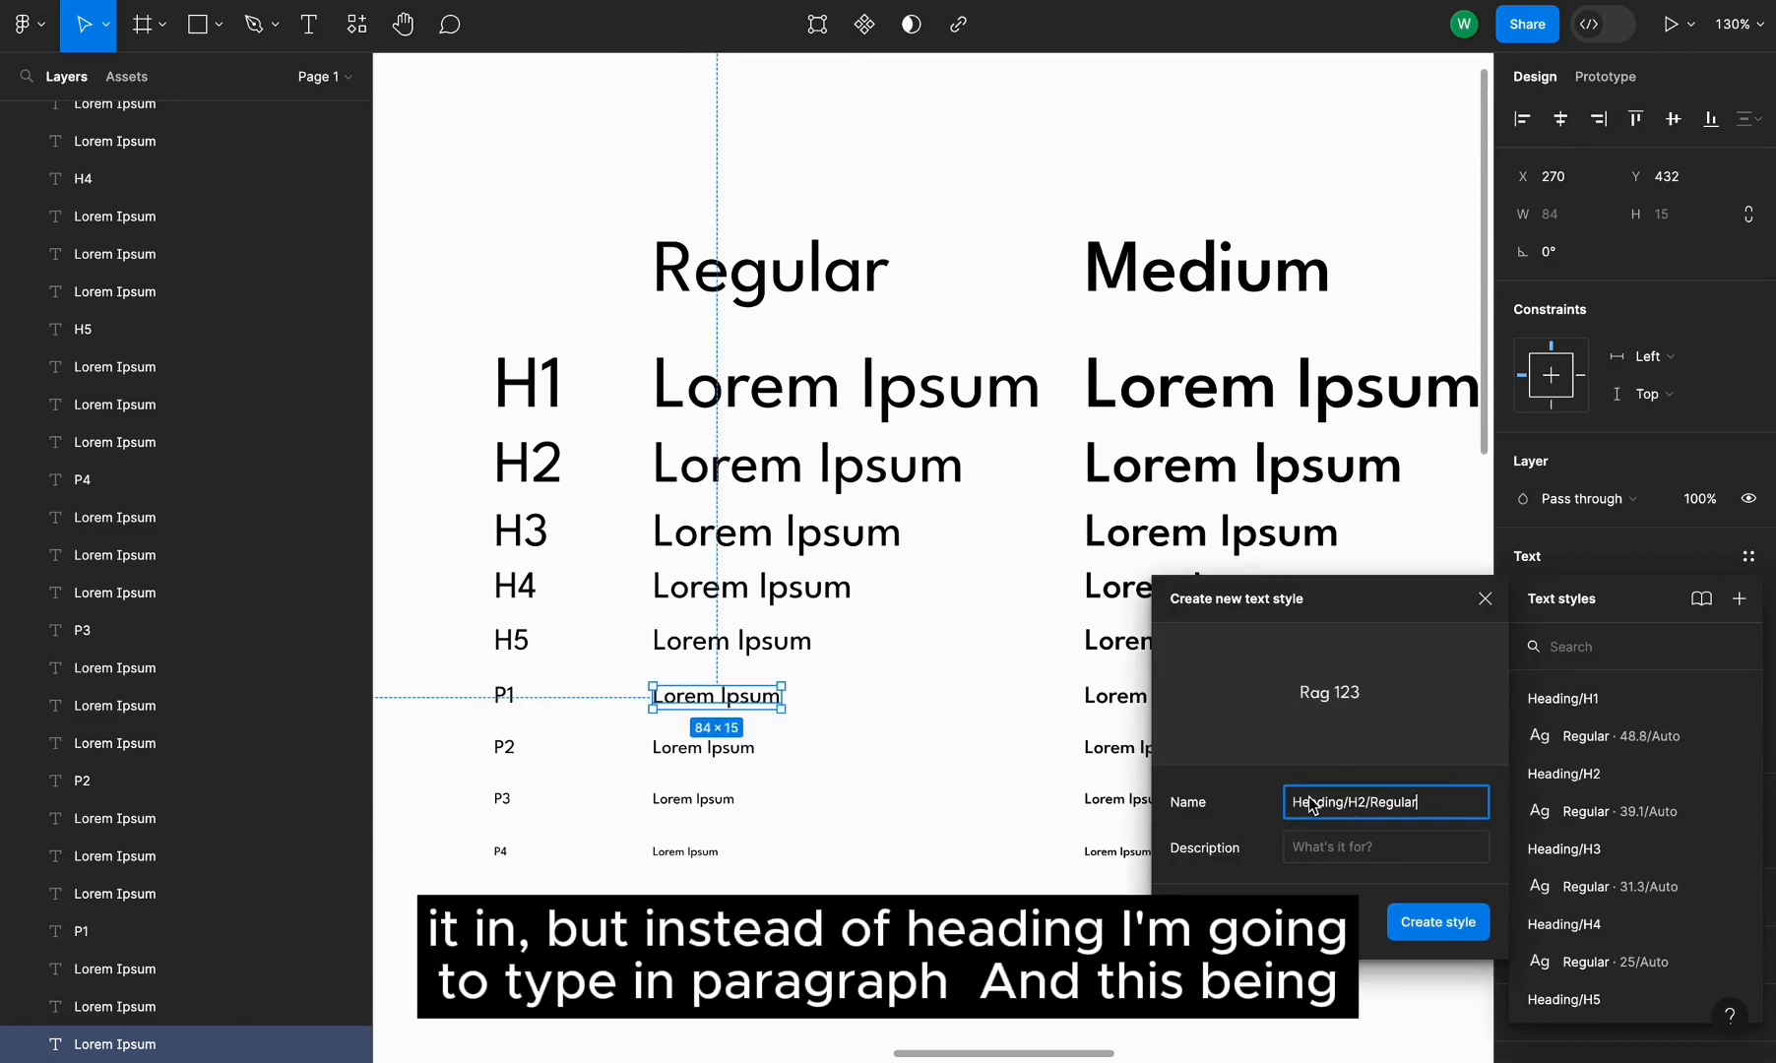
double_click(1312, 806)
type("Para")
type("g")
type("raph/")
type("P1")
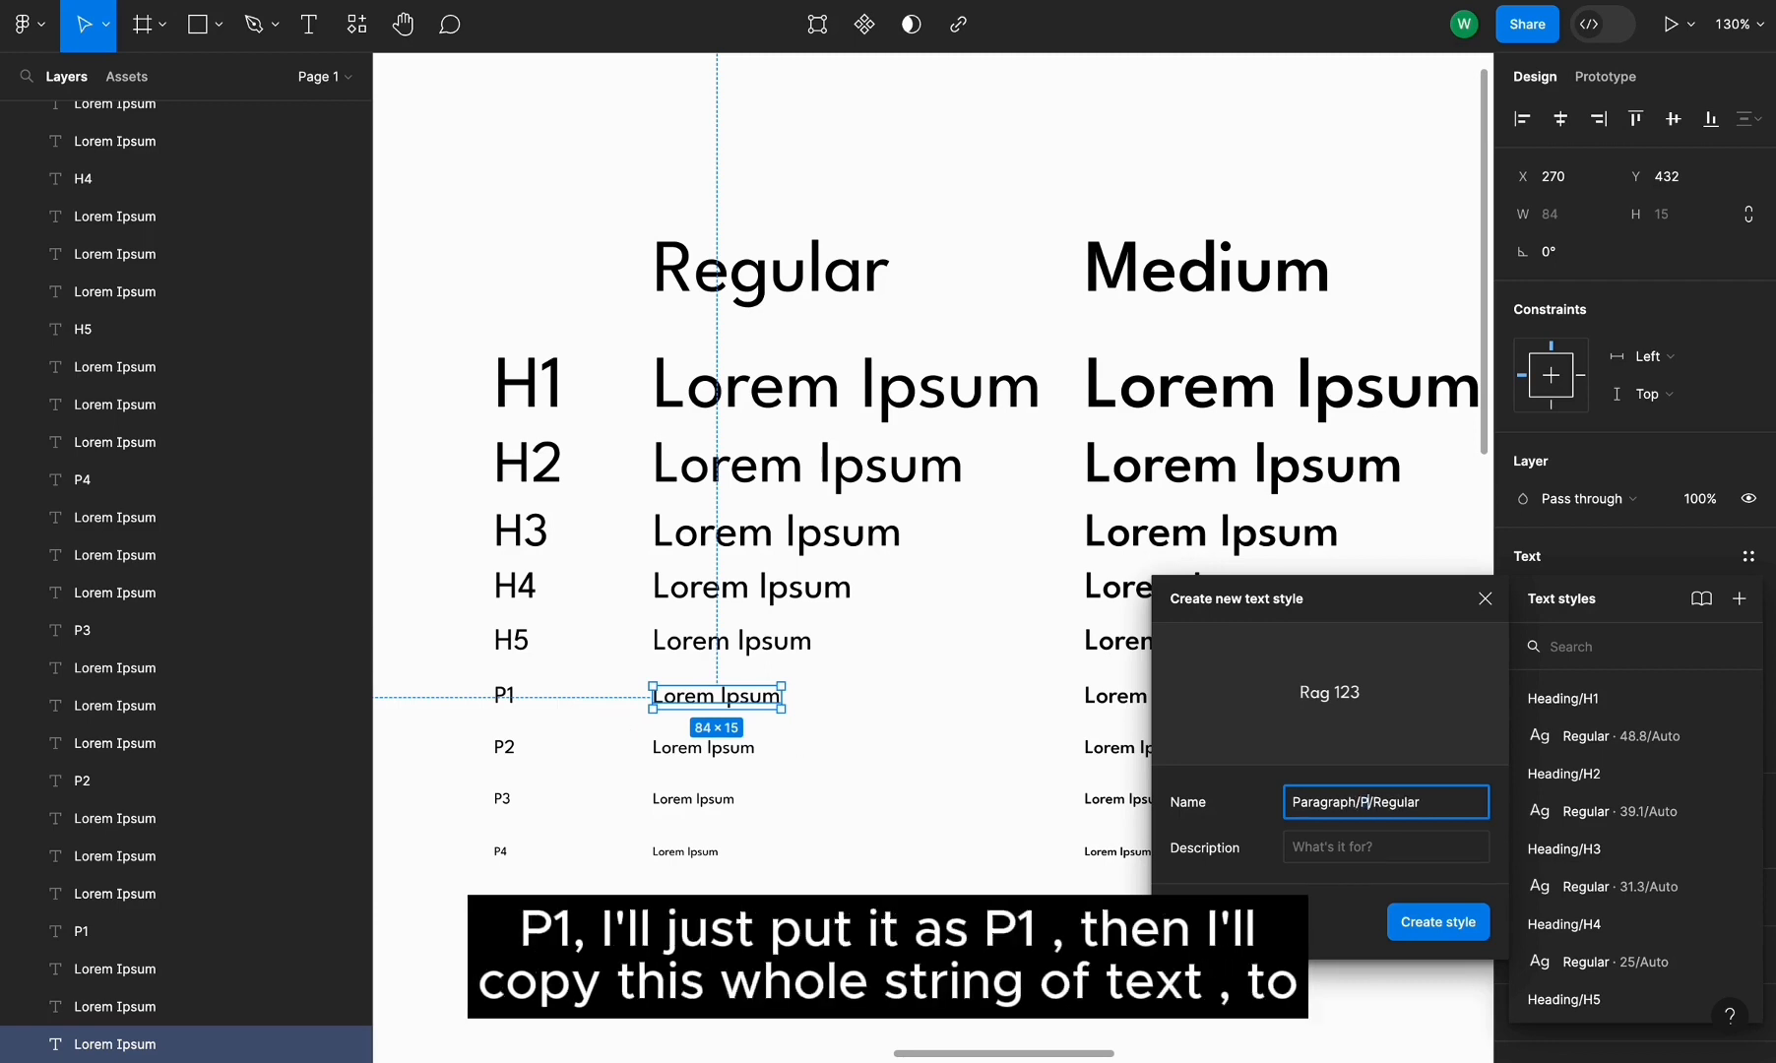
triple_click(1339, 814)
key("ctrl+c")
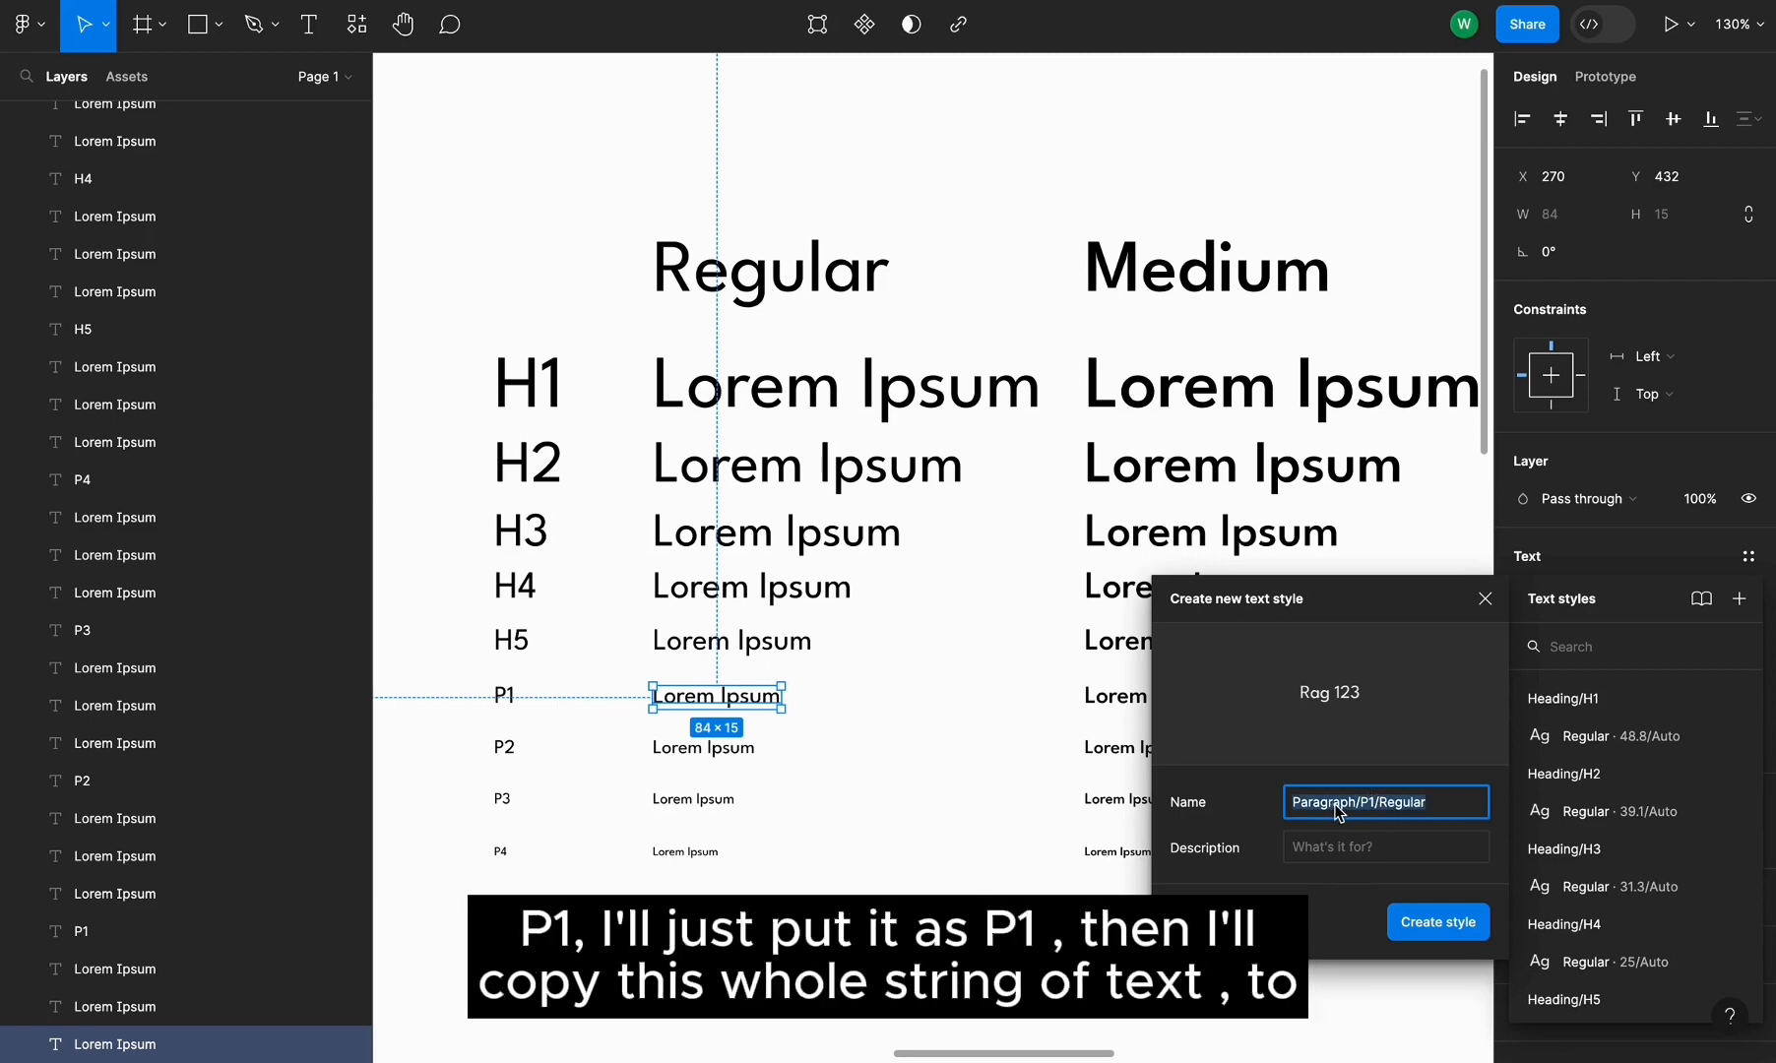
left_click(1427, 924)
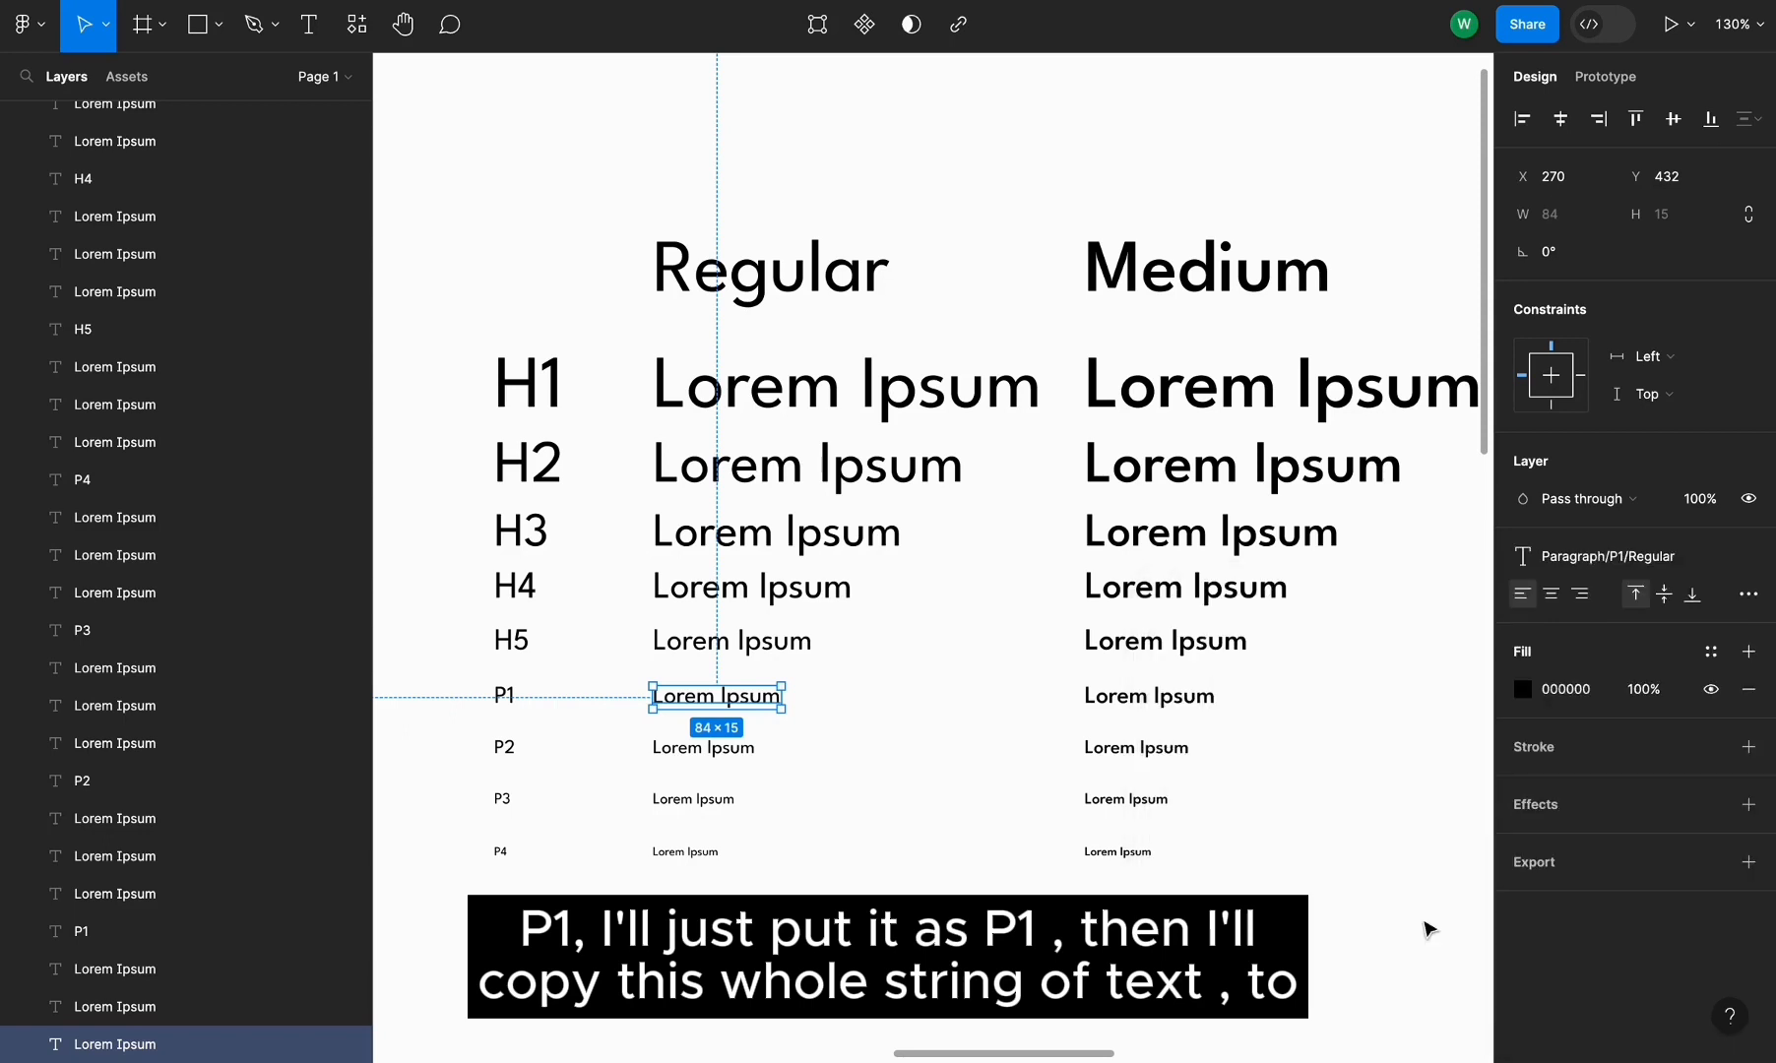
Create a text style named Paragraph/P2/Regular from the Regular column's P2 line
left_click(704, 748)
left_click(1747, 558)
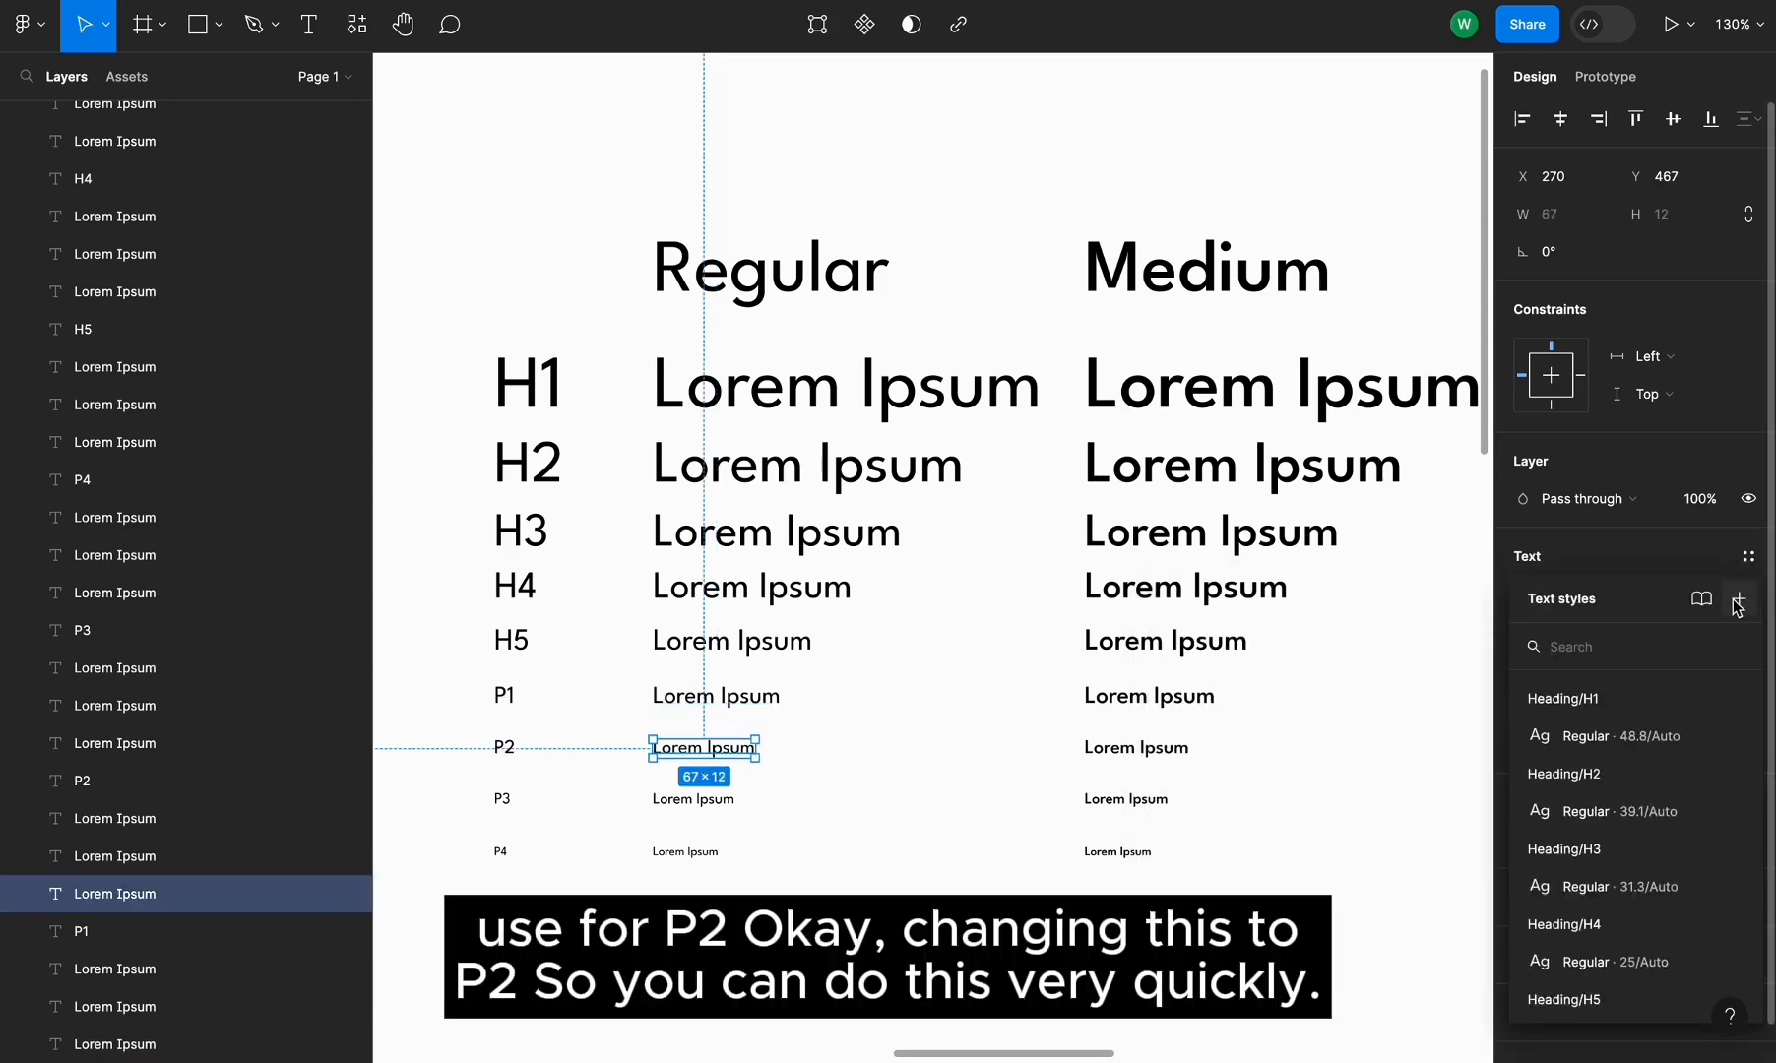
left_click(1739, 599)
double_click(1369, 804)
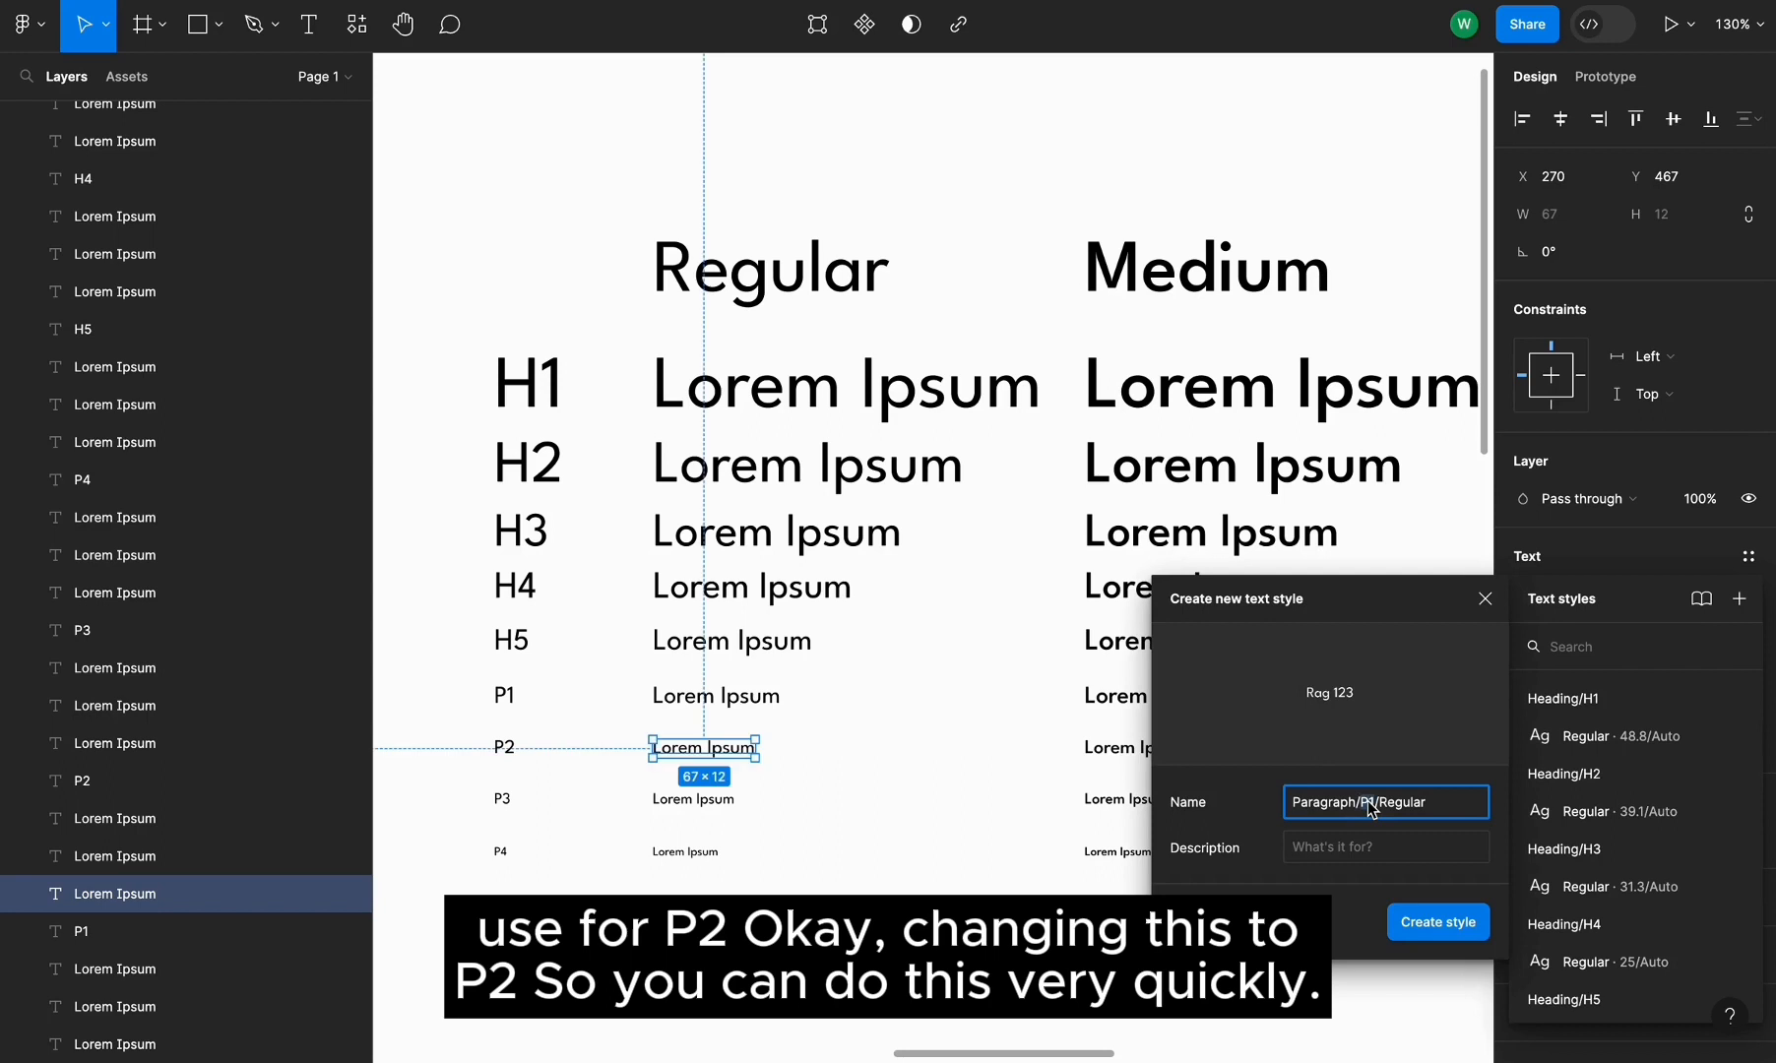
type("P2")
left_click(1420, 926)
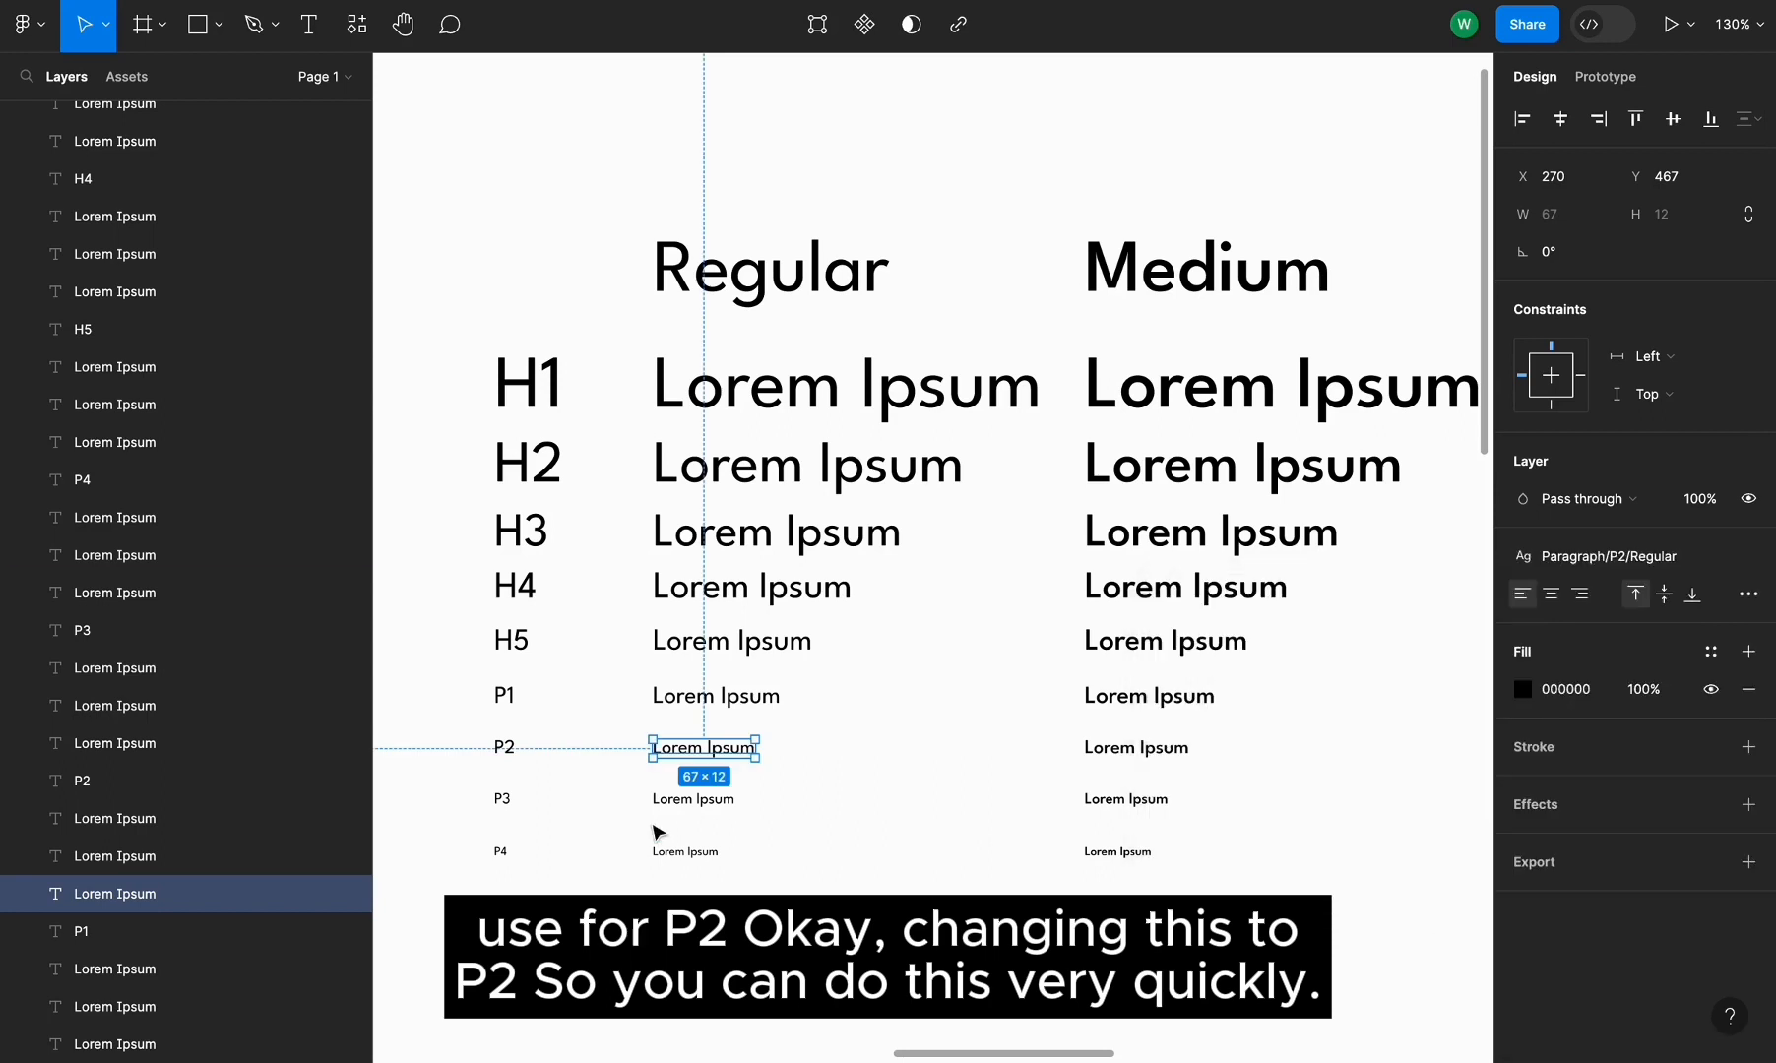
Create a text style named Paragraph/P3/Regular from the Regular column's P3 line
left_click(670, 801)
left_click(1748, 557)
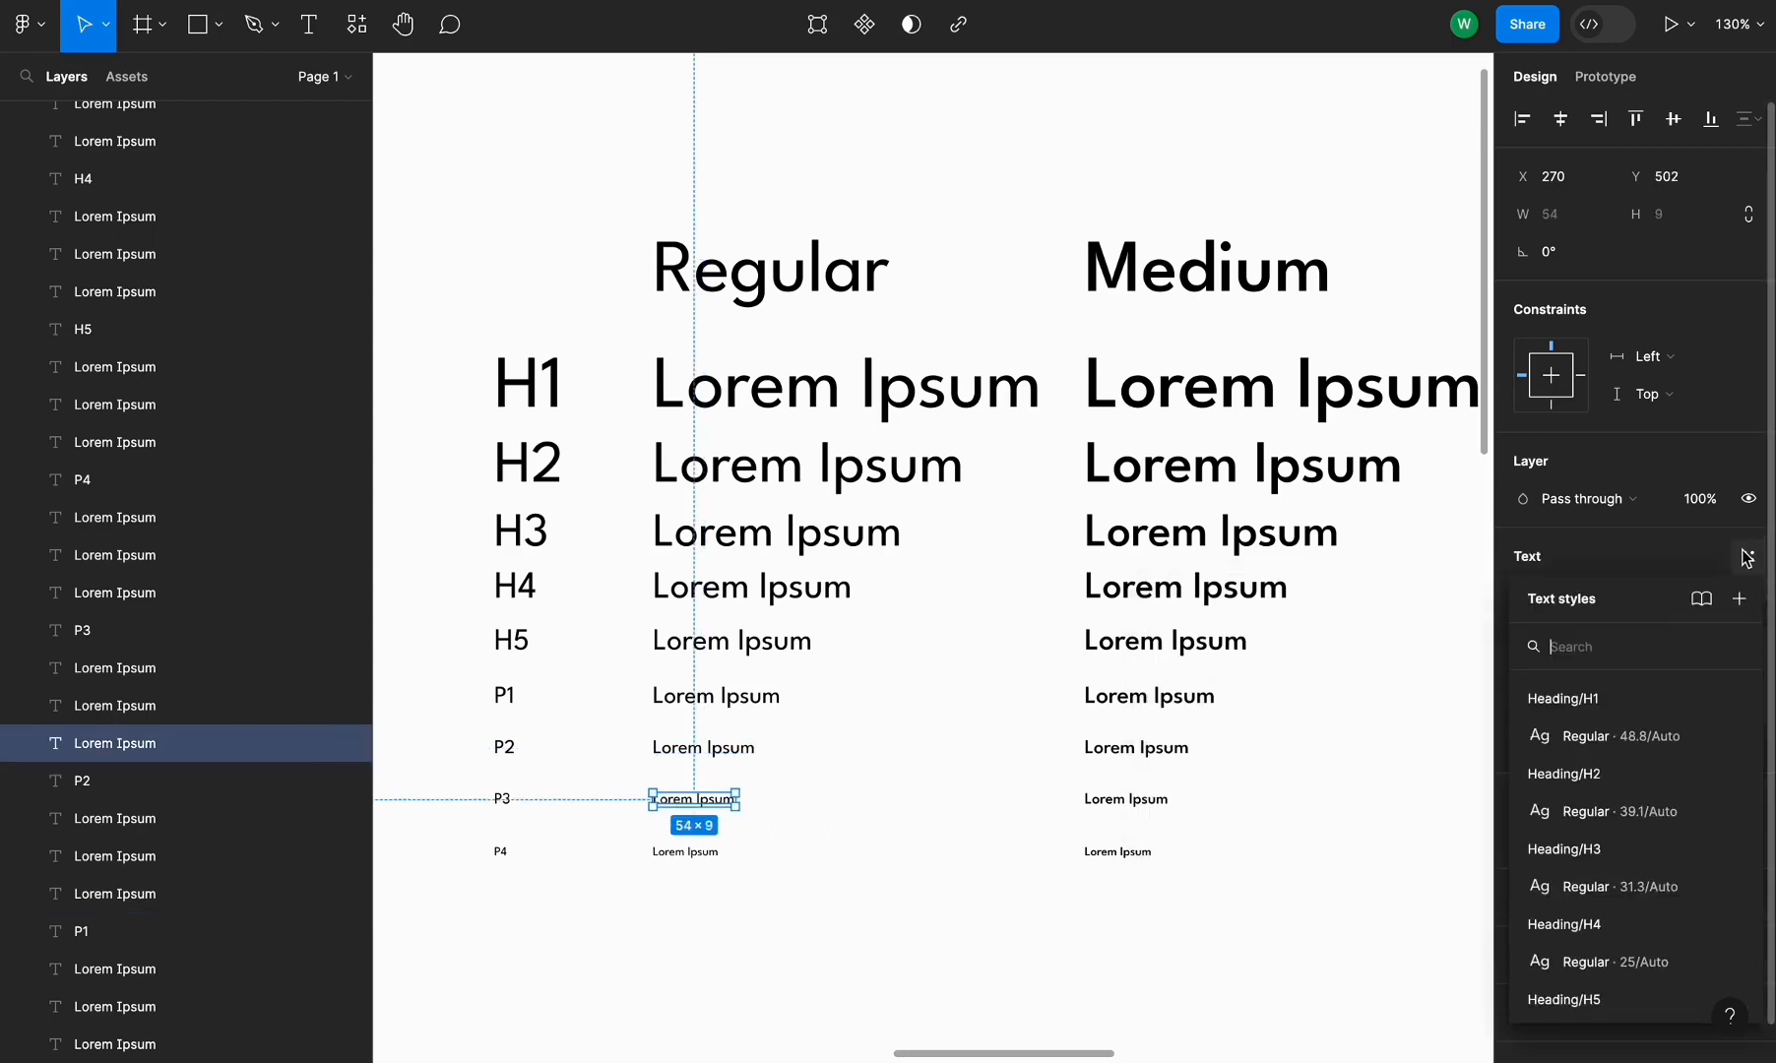
left_click(1739, 599)
key("ctrl+v")
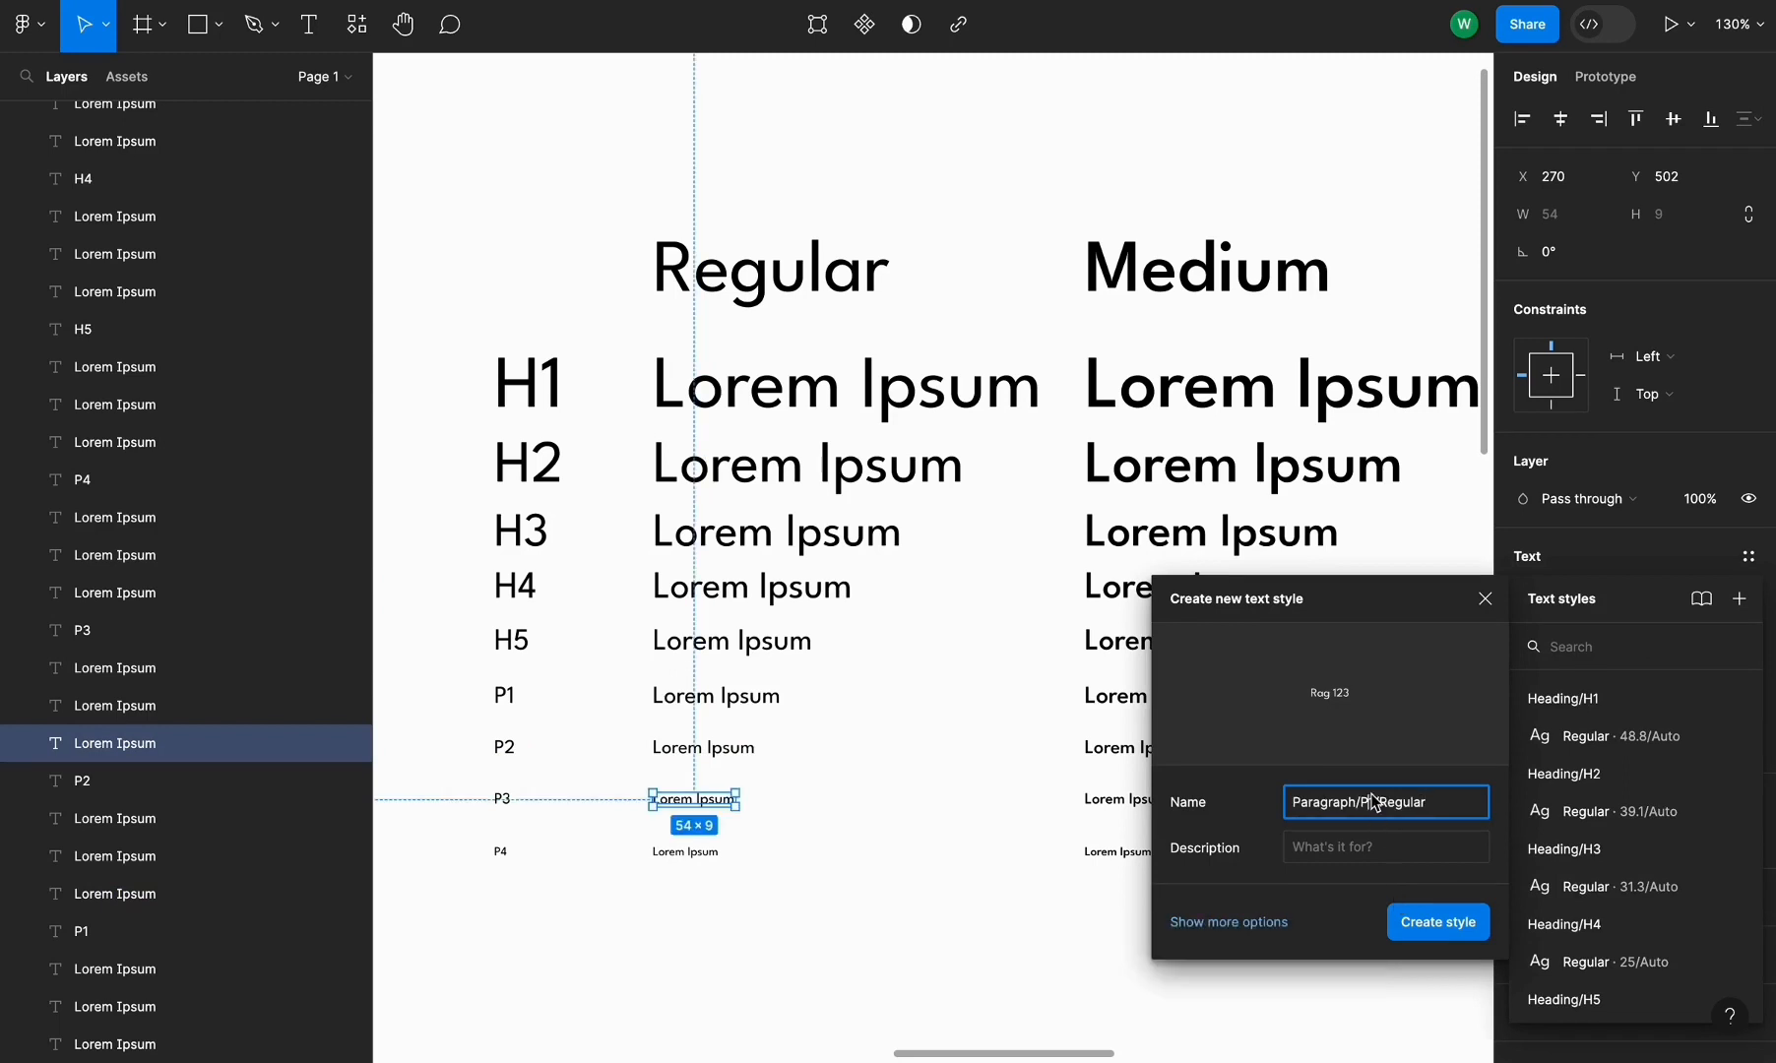
type("3")
left_click(1429, 928)
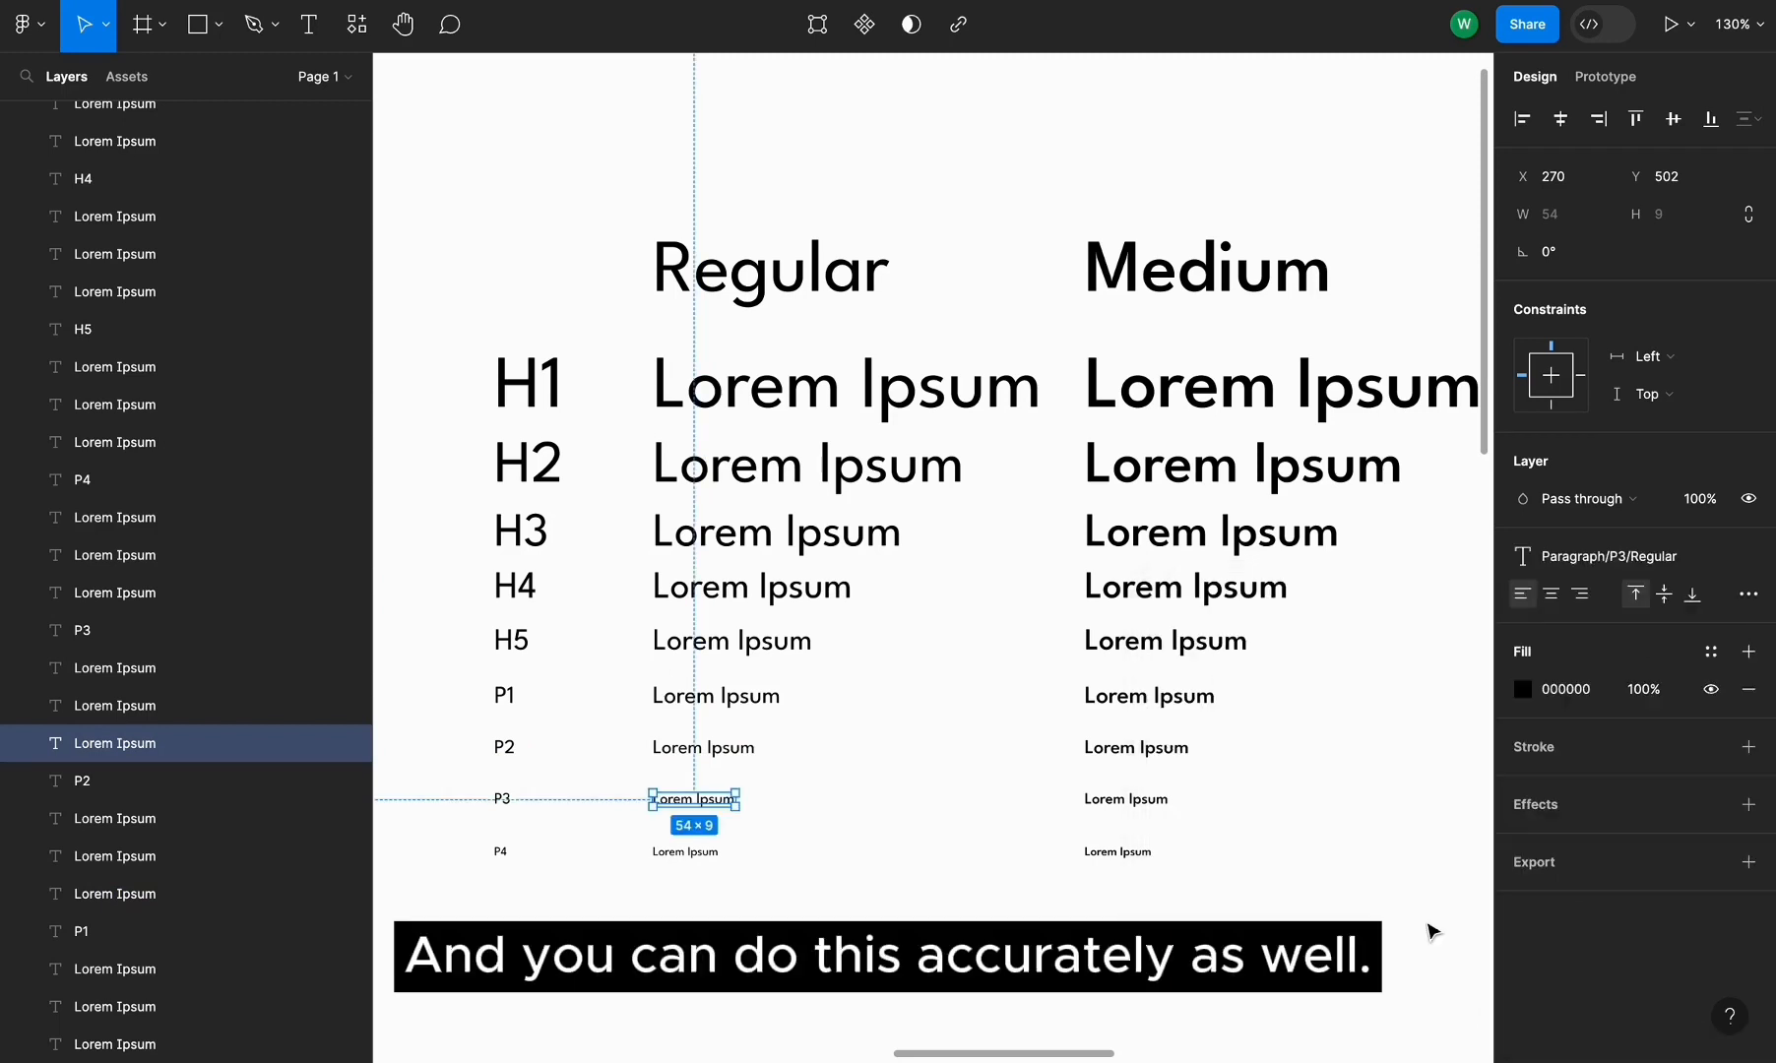
Create a text style named Paragraph/P4/Regular from the Regular column's P4 line
left_click(686, 851)
left_click(1749, 556)
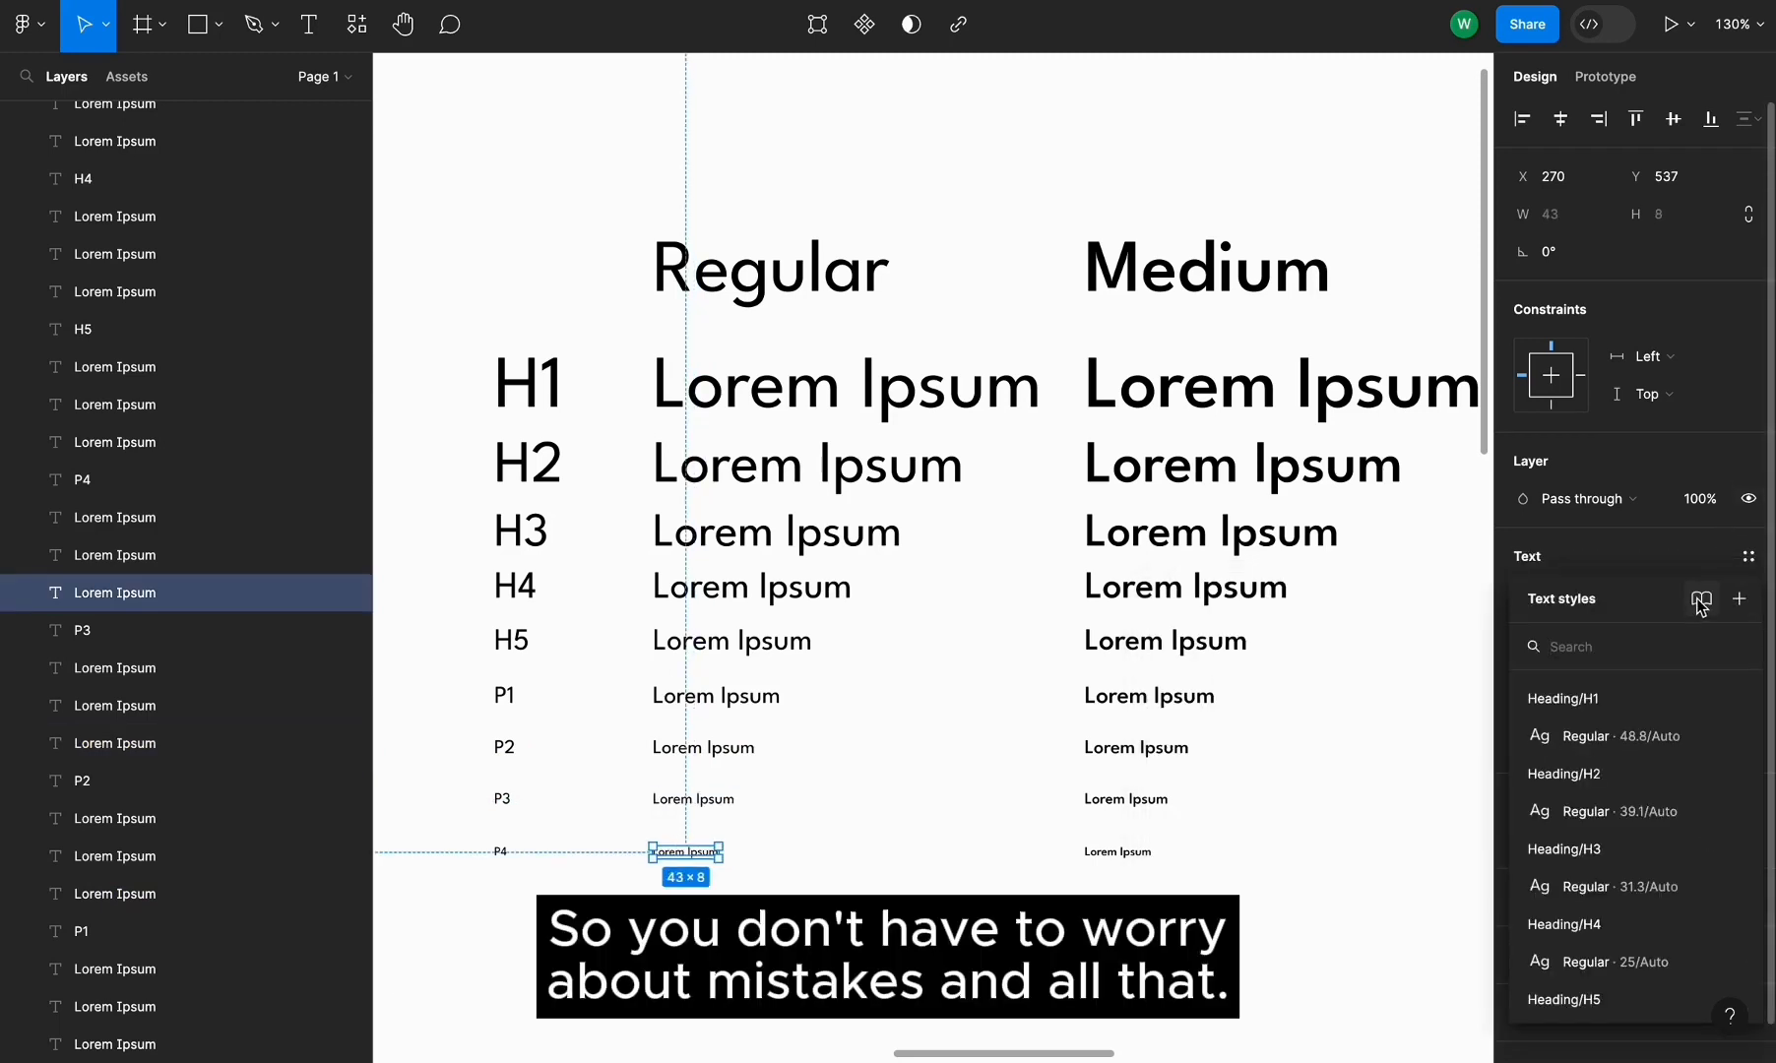
left_click(1739, 599)
type("Paragraph/P4/Regular")
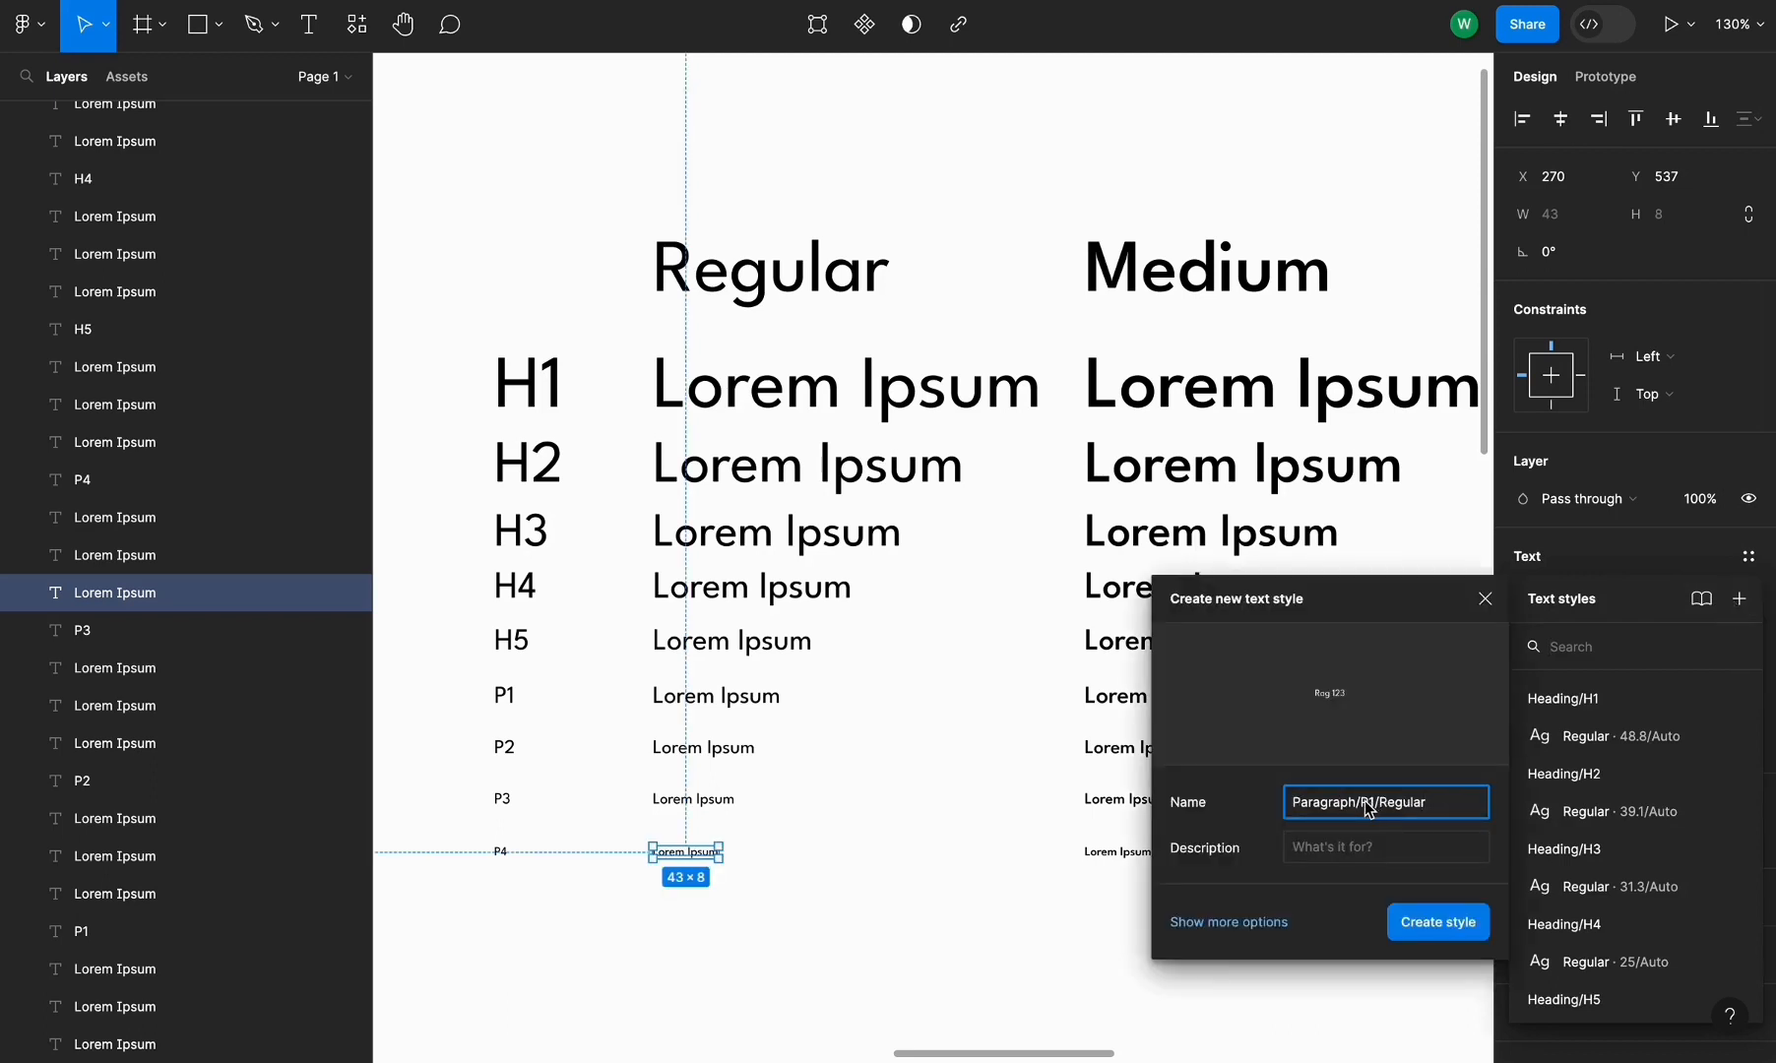
left_click(1430, 931)
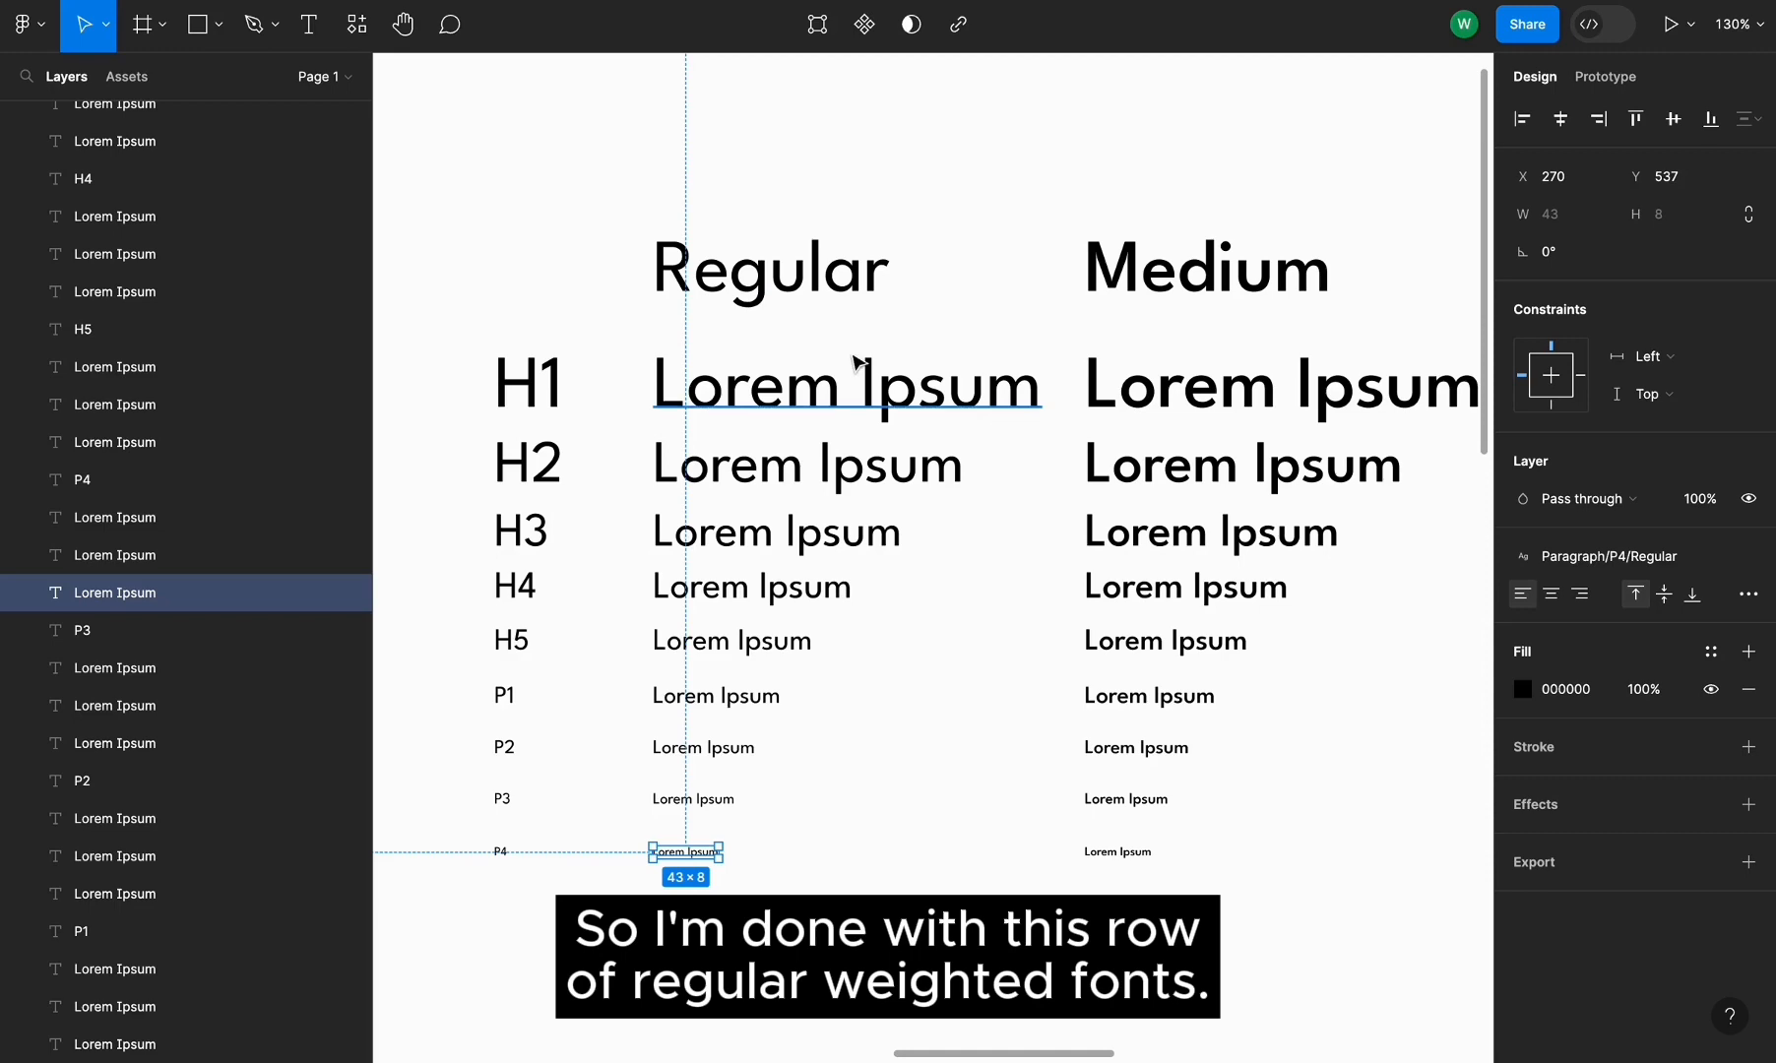
Create a text style named Heading/H1/Medium from the Medium column's H1 line
left_click(987, 310)
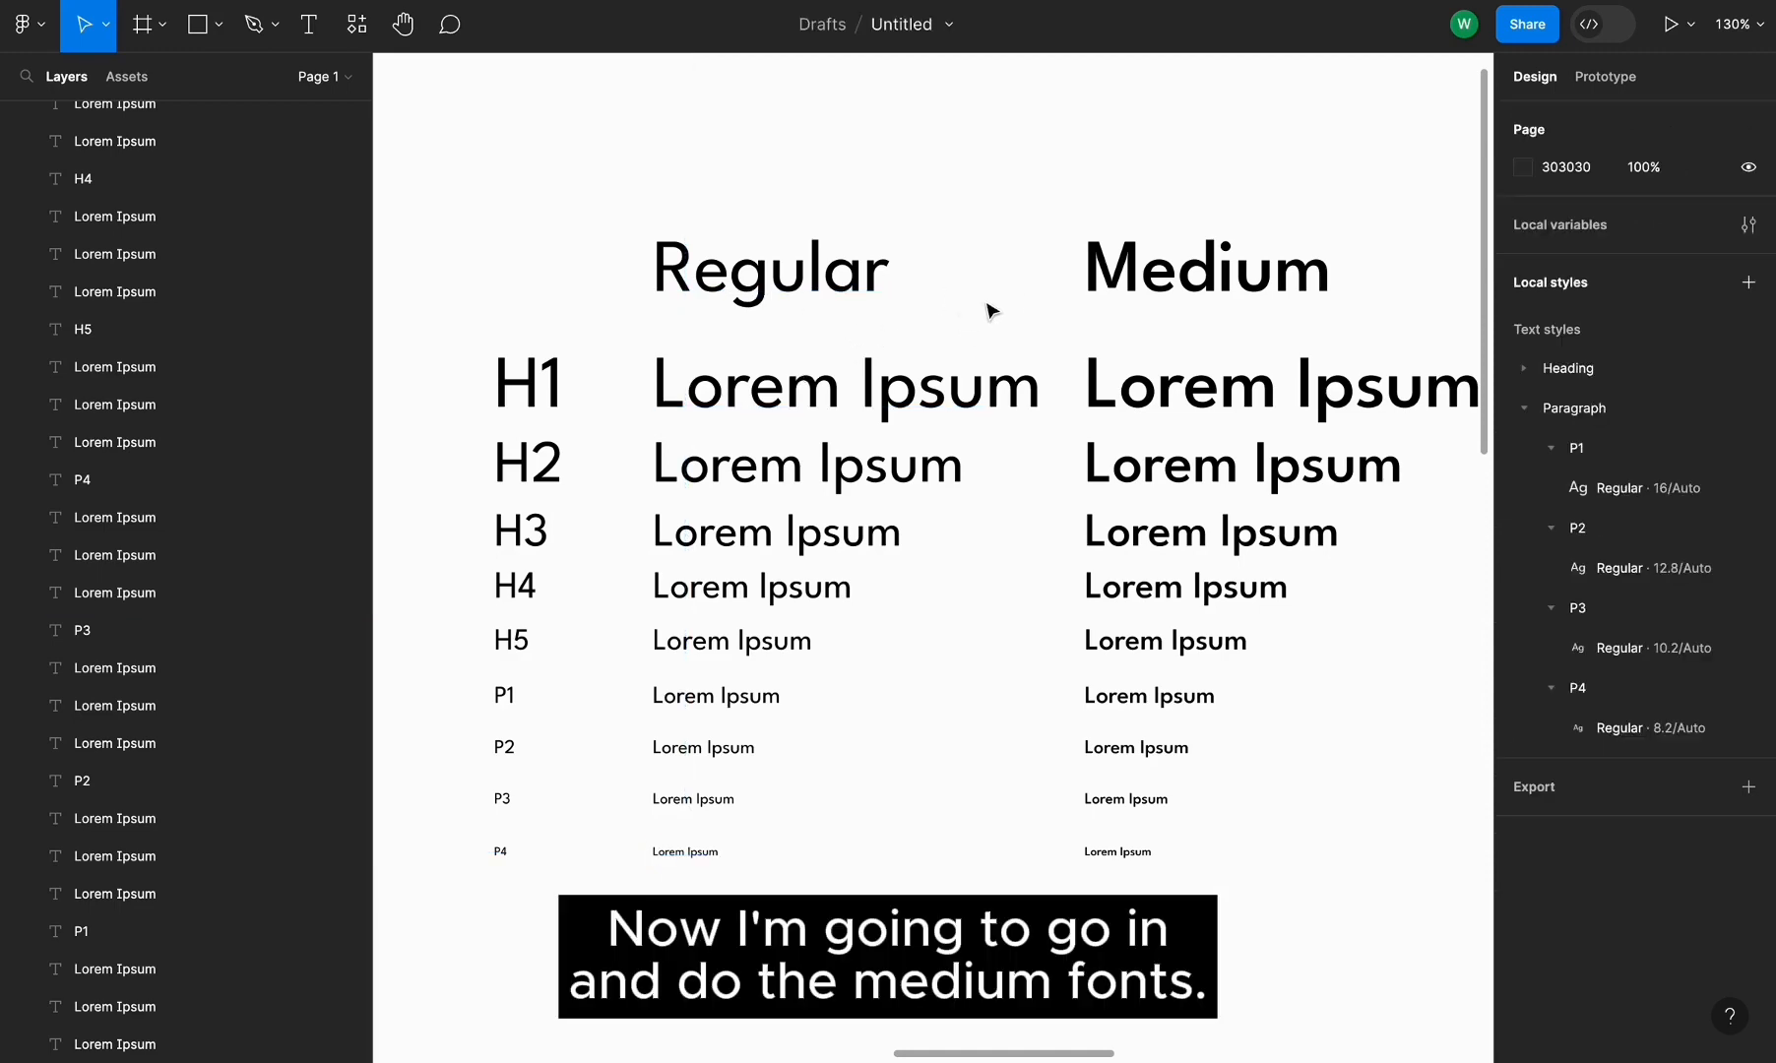
scroll(991, 311, "right", 3)
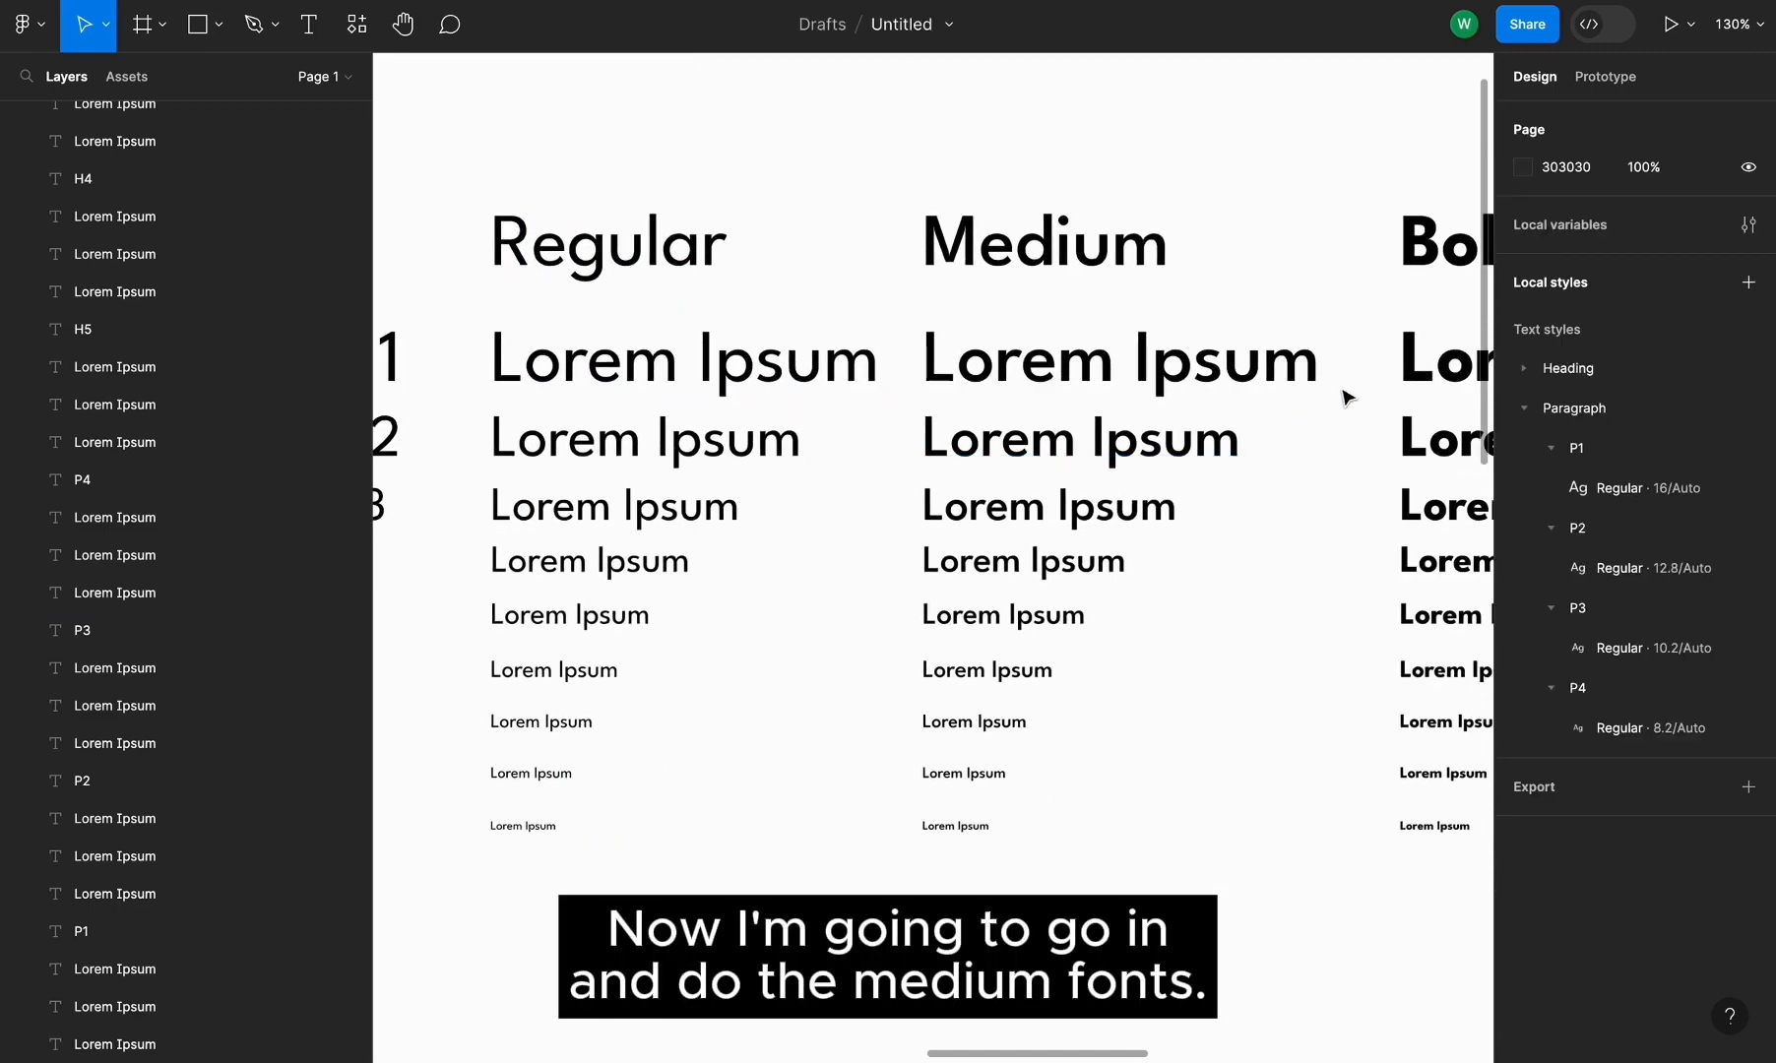
left_click(1285, 384)
left_click(1748, 559)
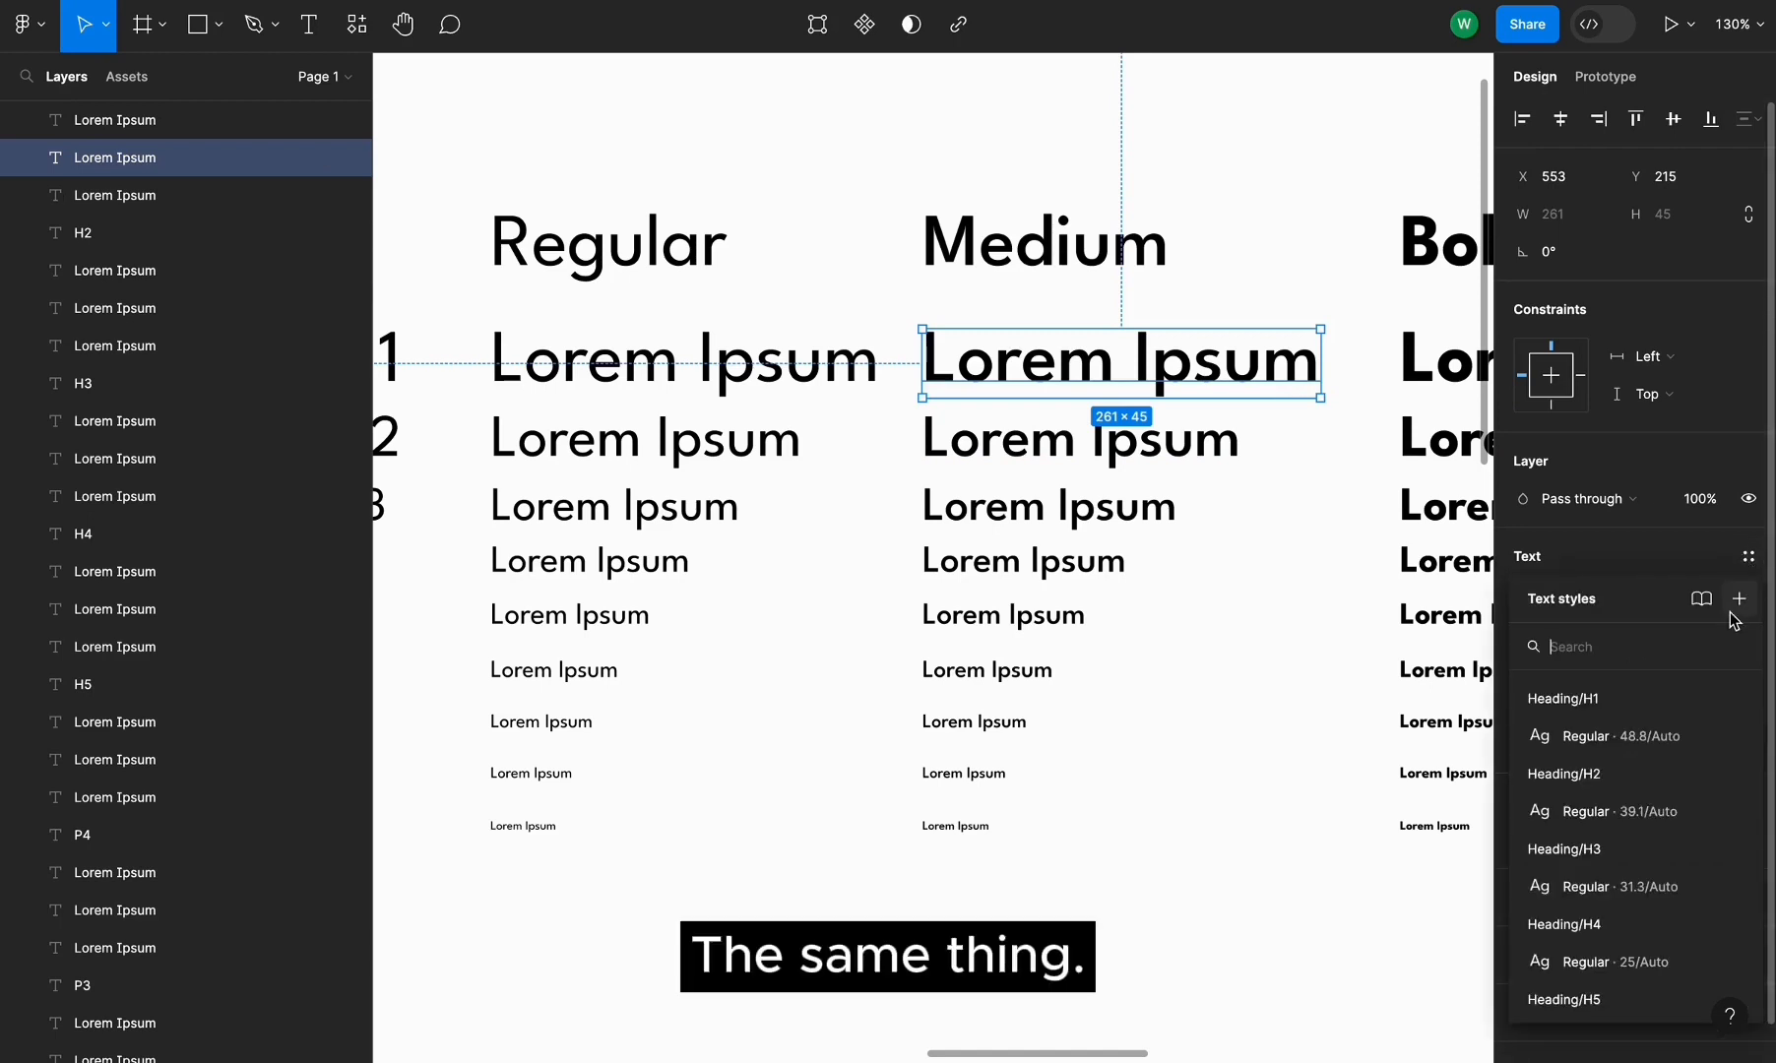
left_click(1735, 605)
type("Paragraph/P1/Regular")
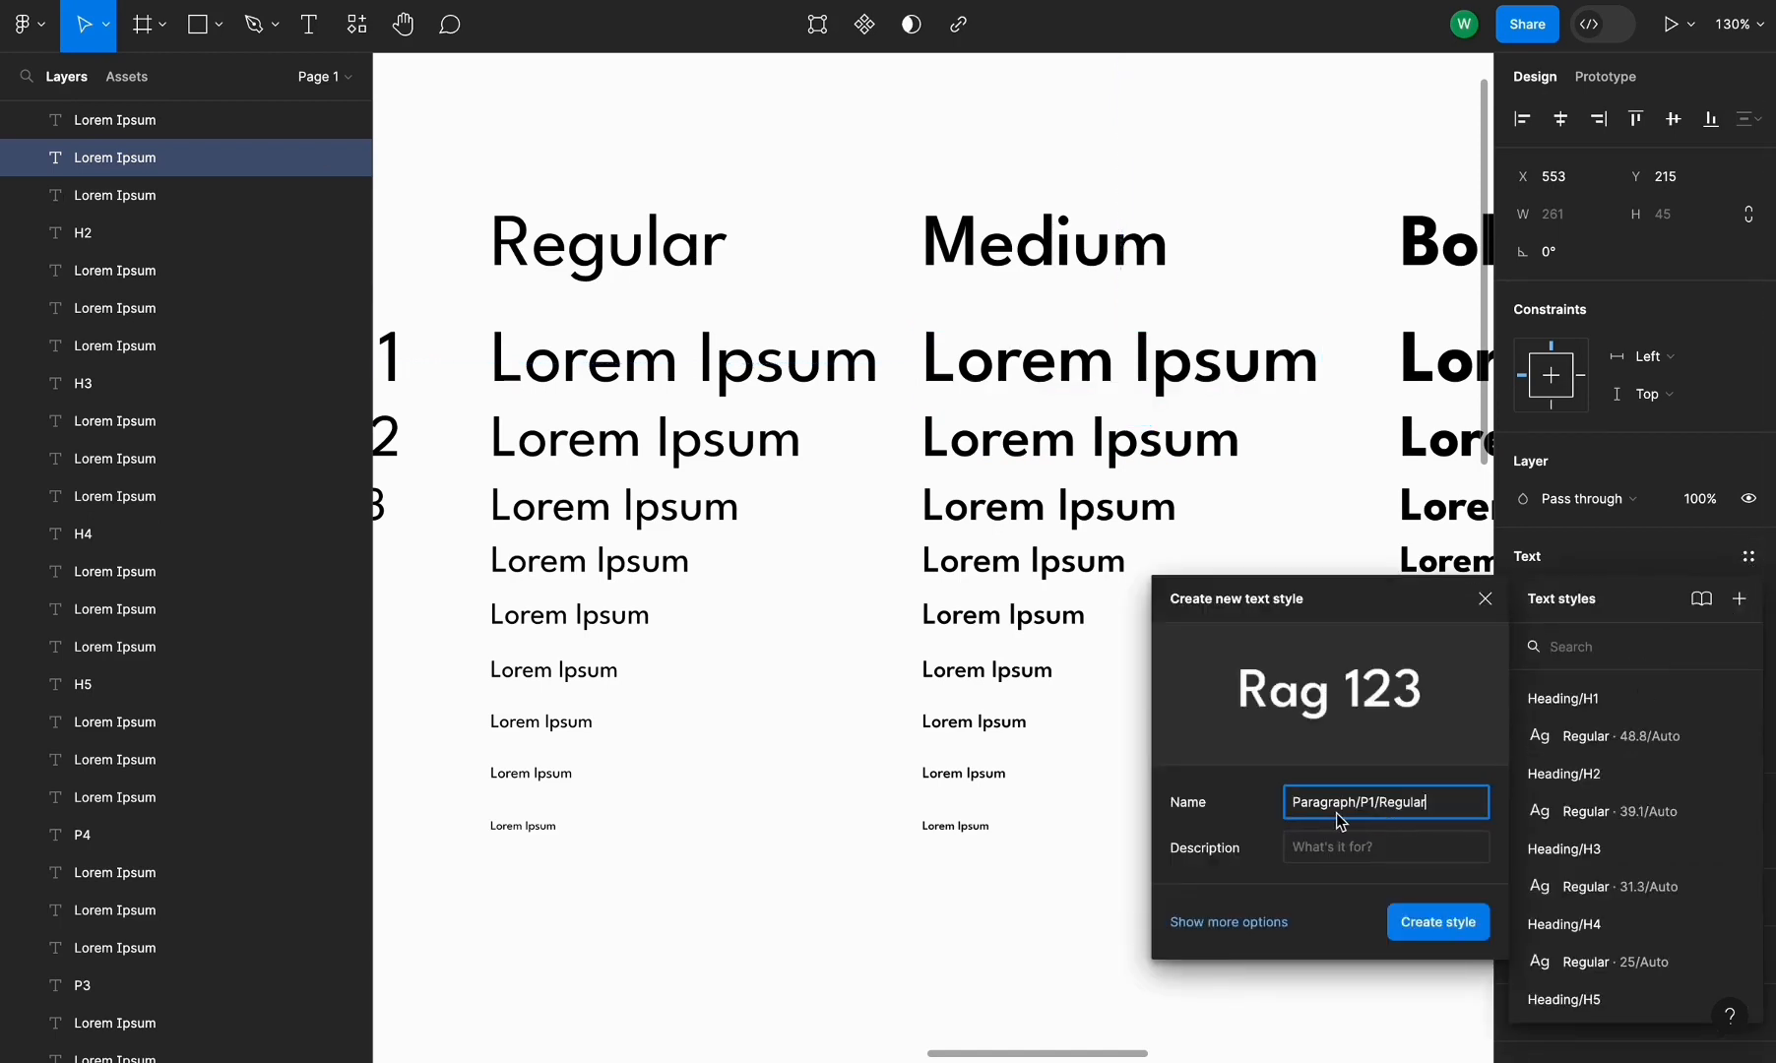
double_click(1310, 804)
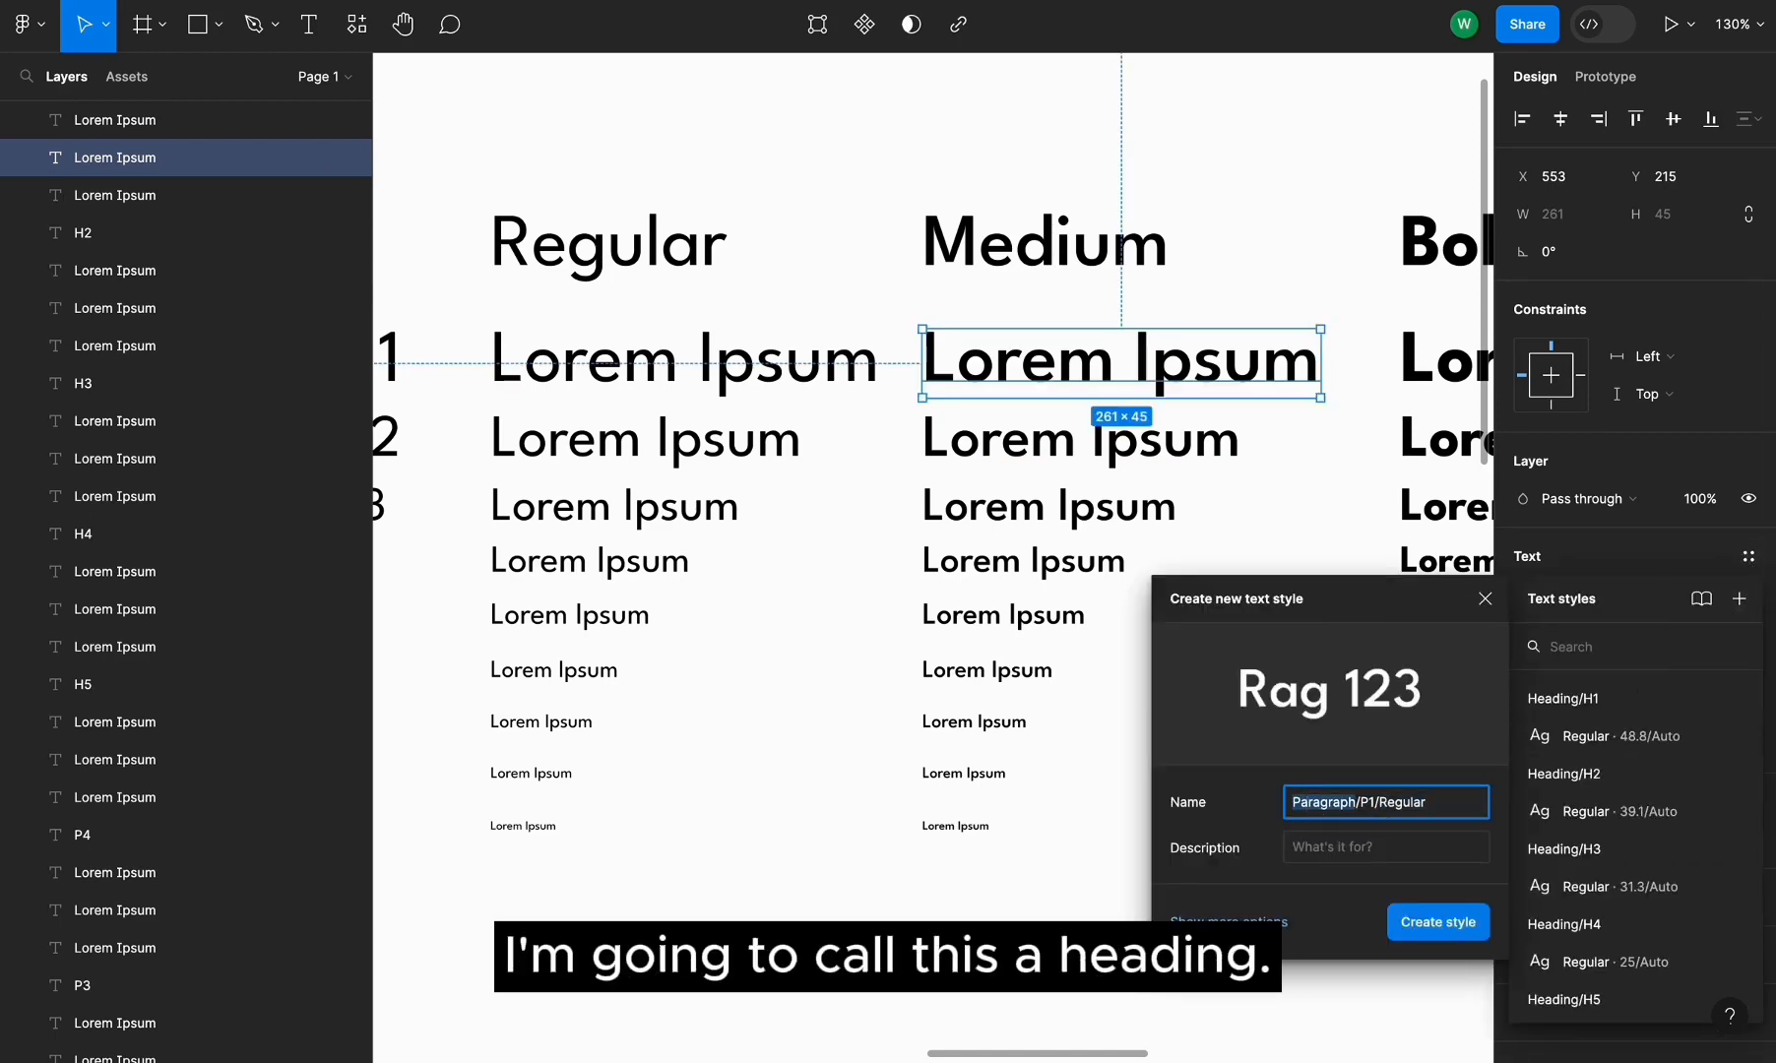
type("Heading")
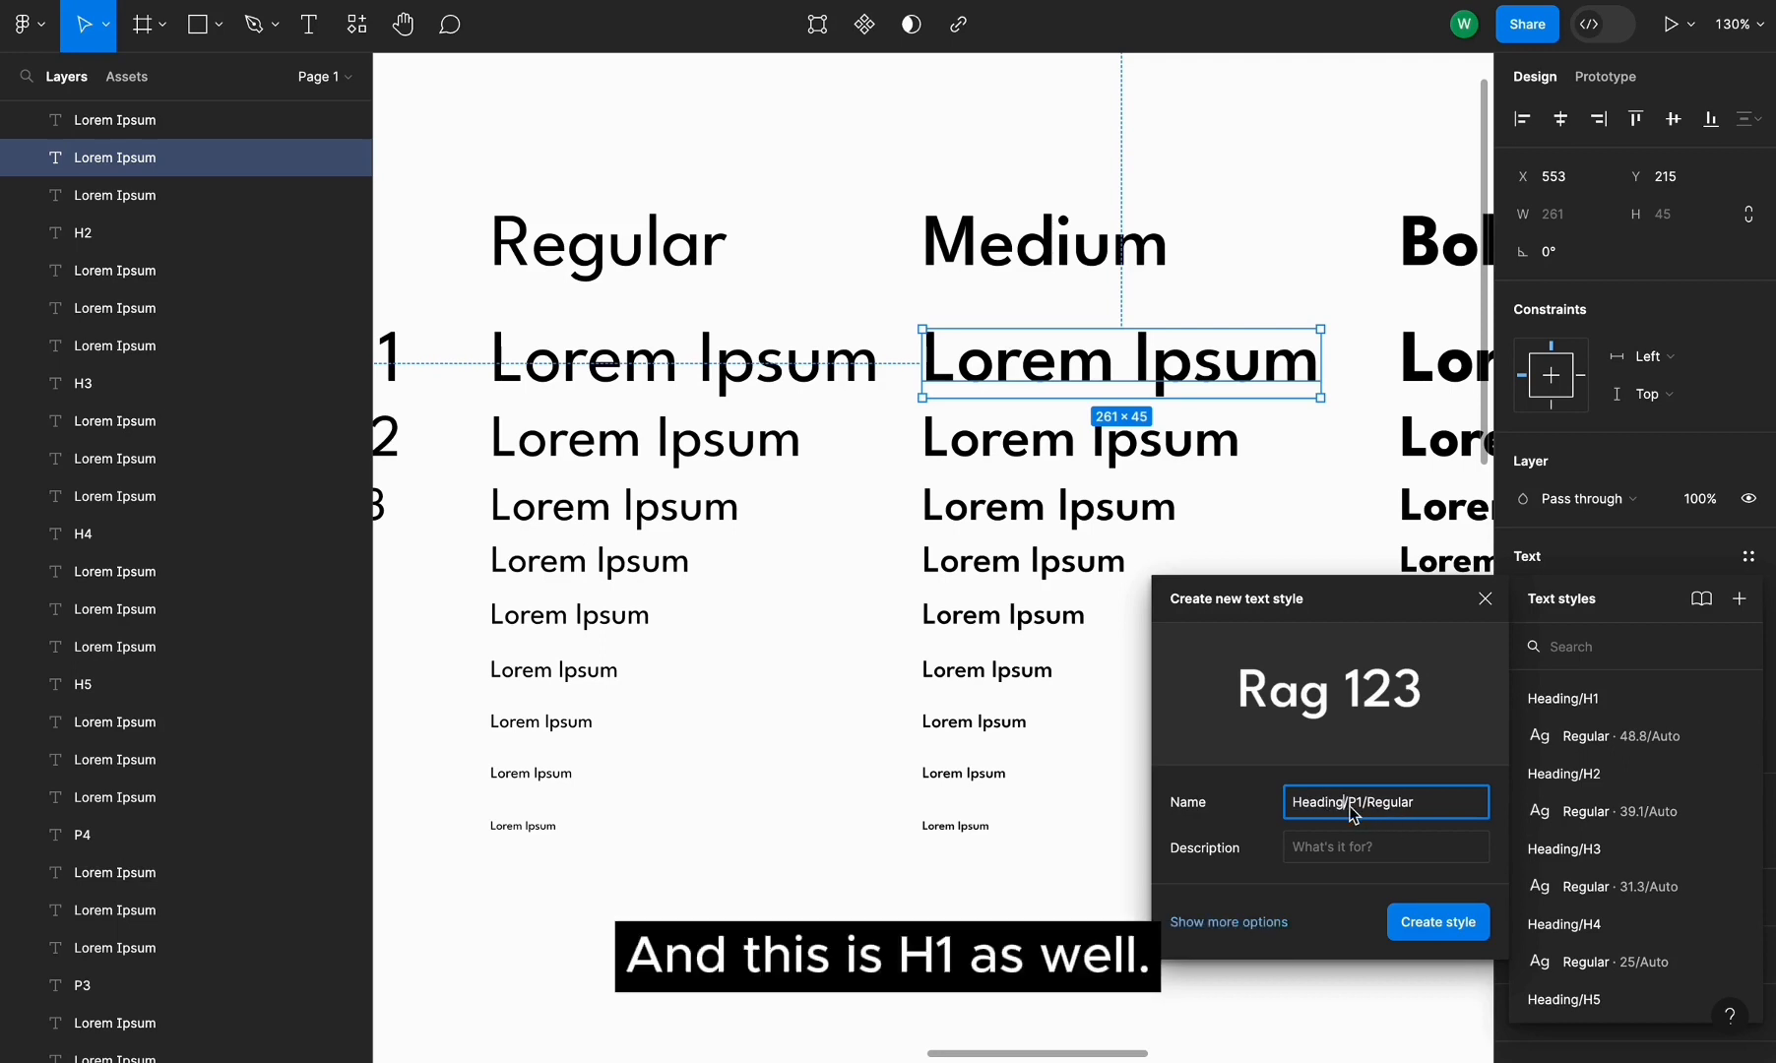
double_click(1357, 805)
type("H1")
double_click(1396, 805)
type("Medium")
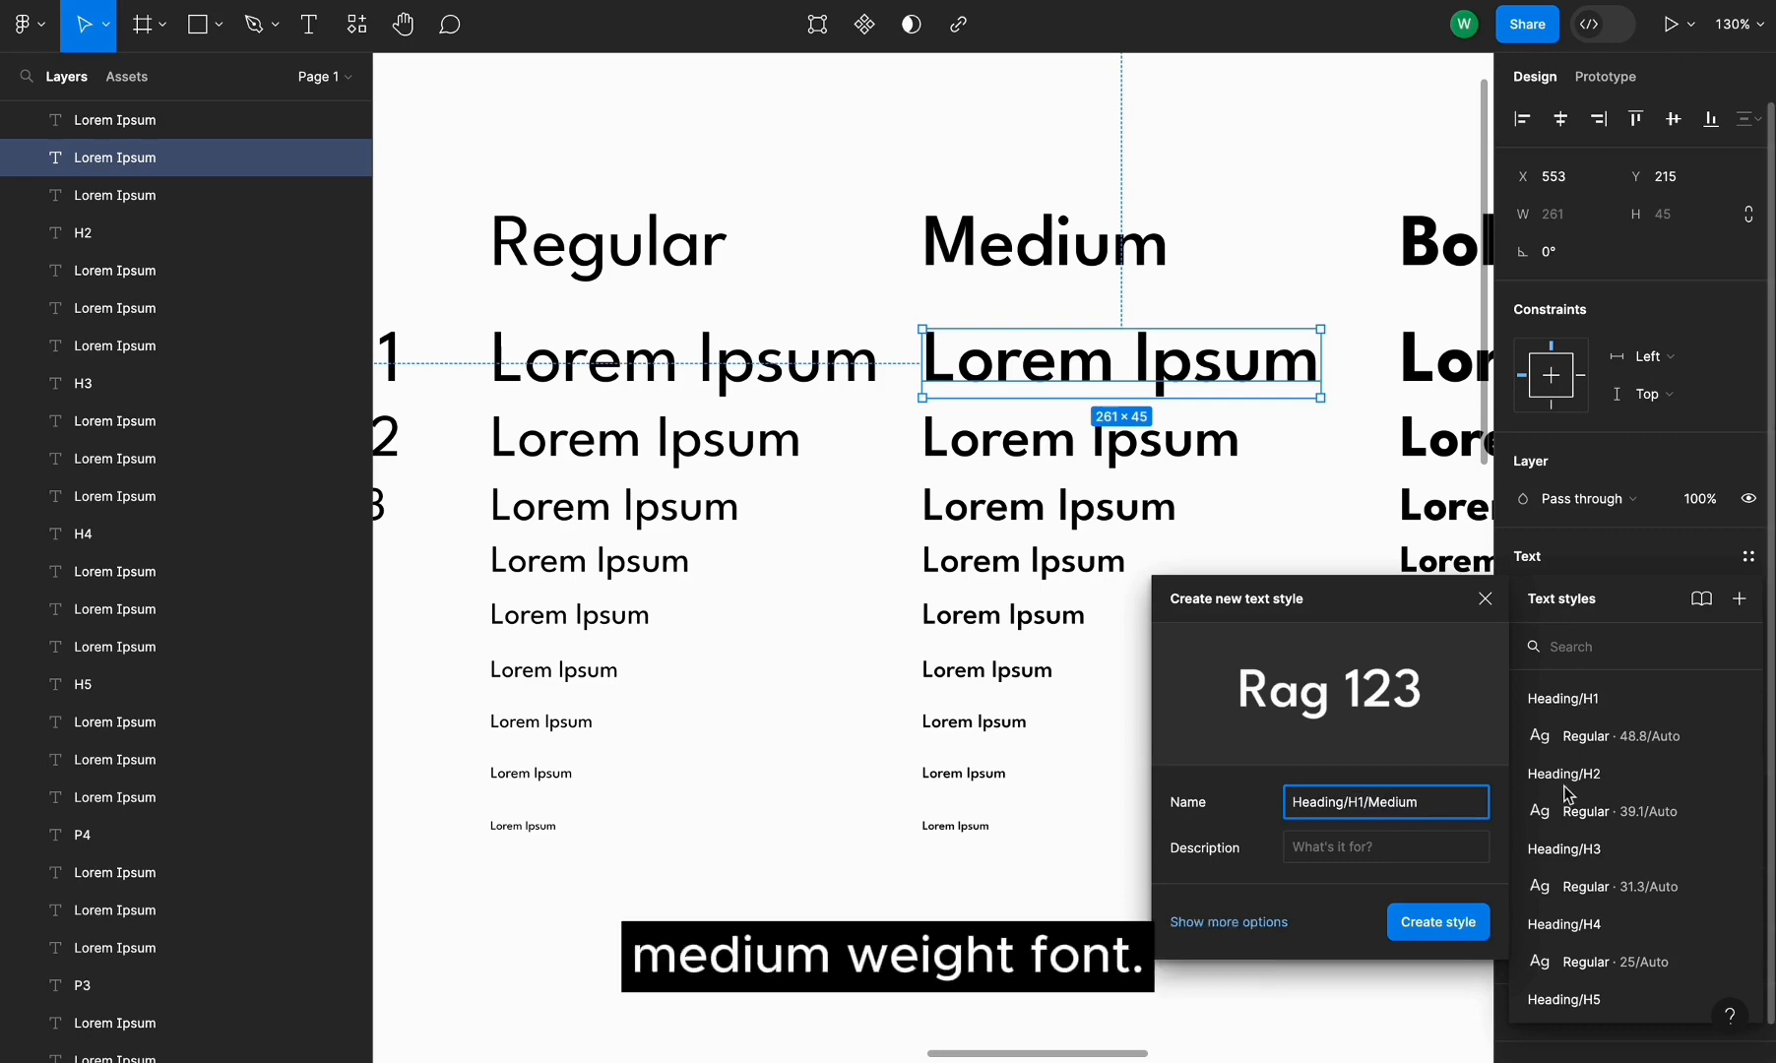
key("ctrl+a")
key("ctrl+c")
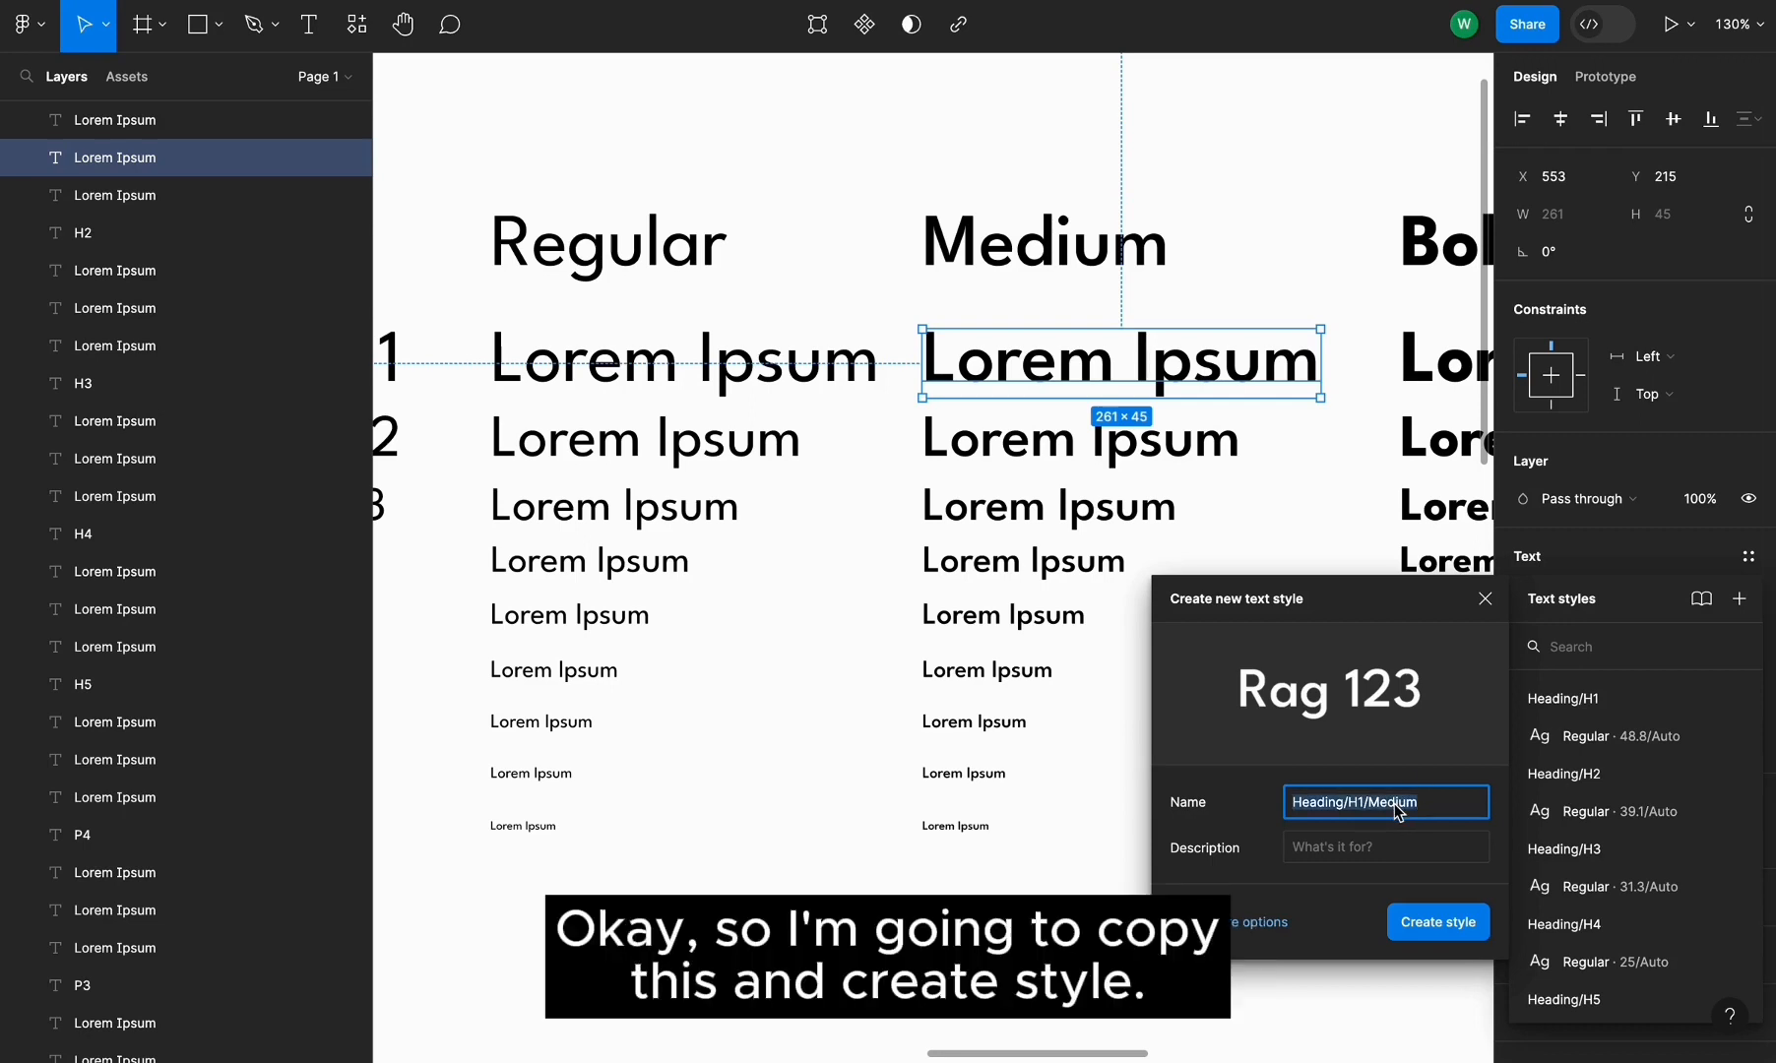
left_click(1419, 923)
Create a text style named Heading/H2/Medium from the Medium column's H2 line
left_click(1215, 453)
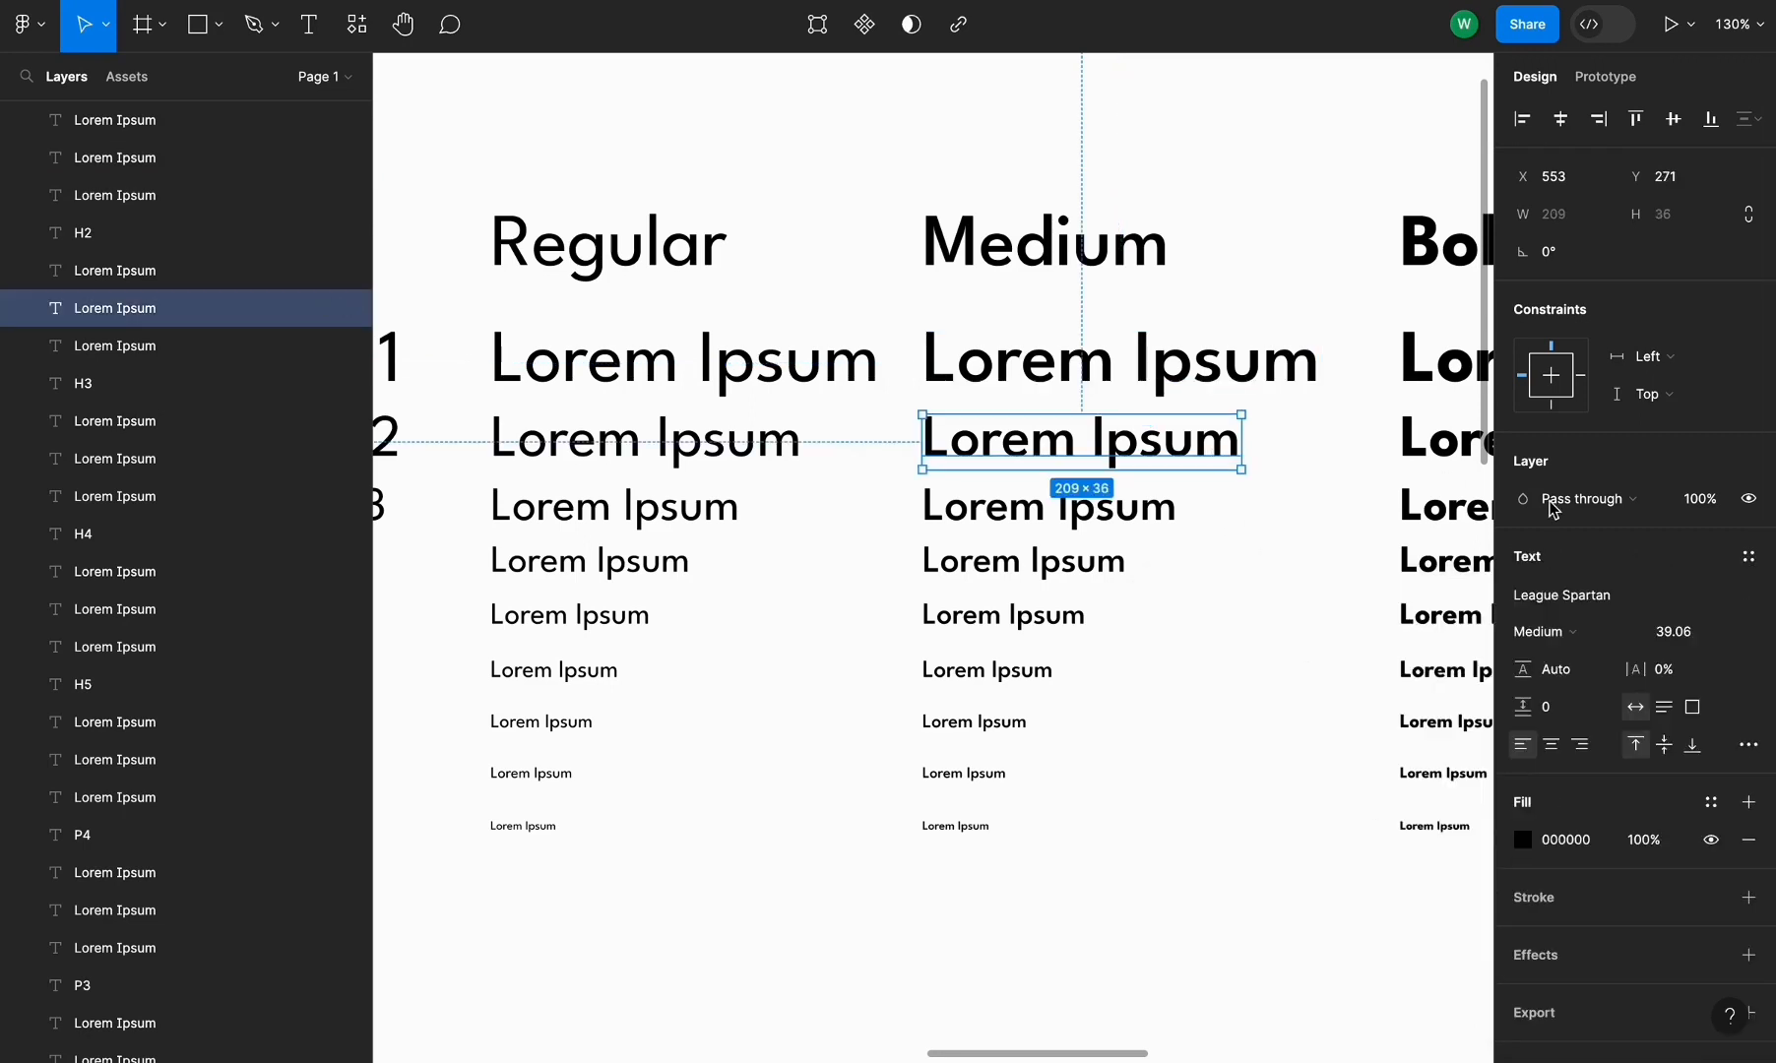
left_click(1749, 556)
left_click(1739, 598)
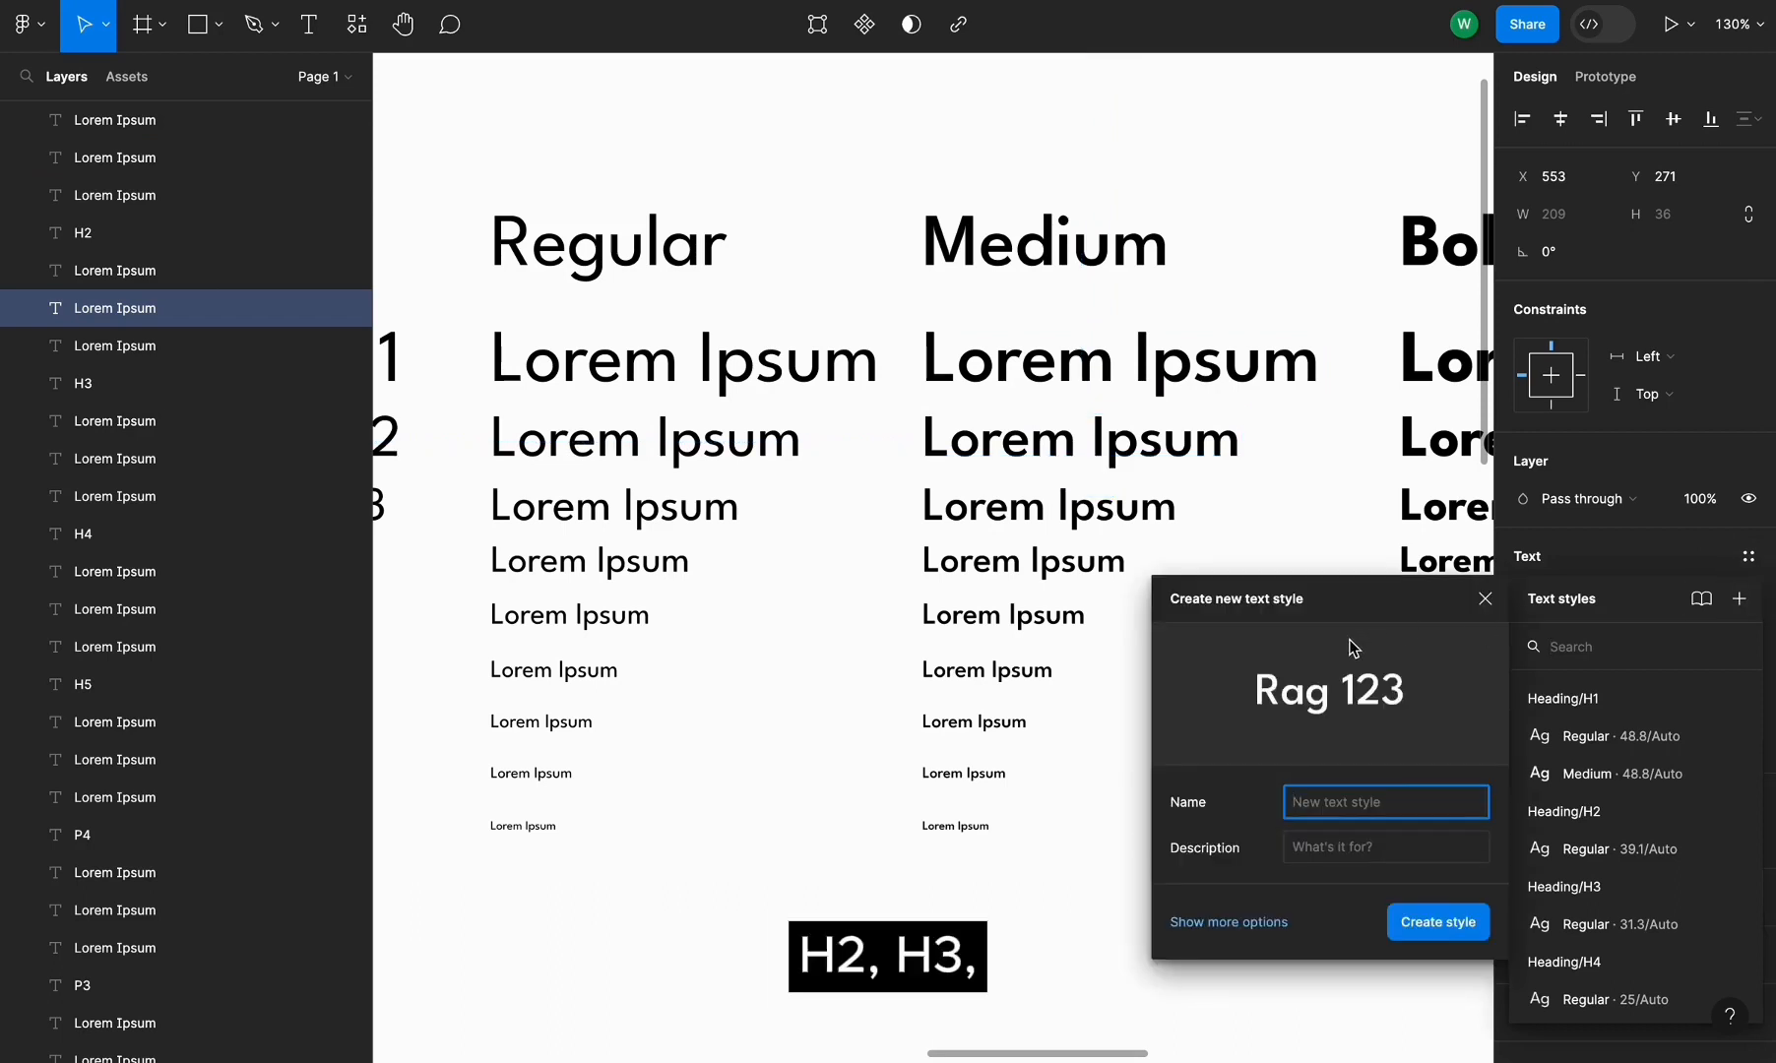
key("ctrl+v")
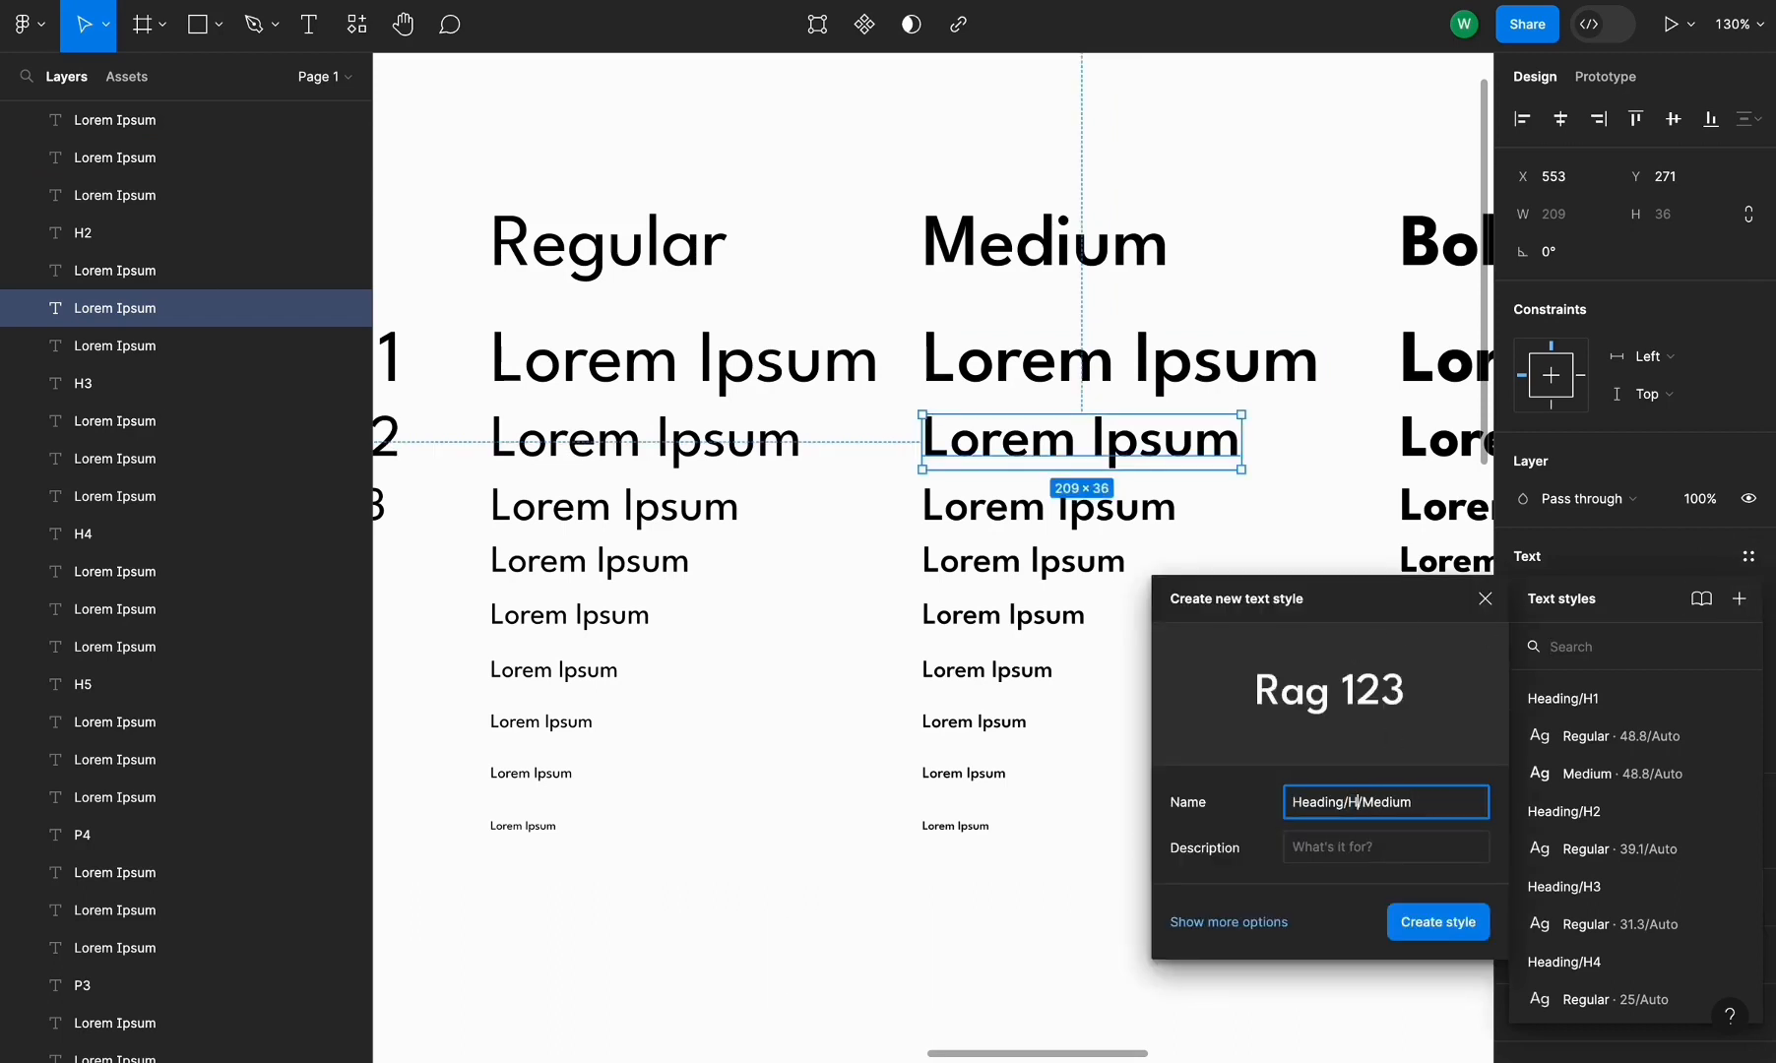
type("2")
left_click(1436, 925)
Create a text style named Heading/H3/Medium from the Medium column's H3 line
left_click(1100, 500)
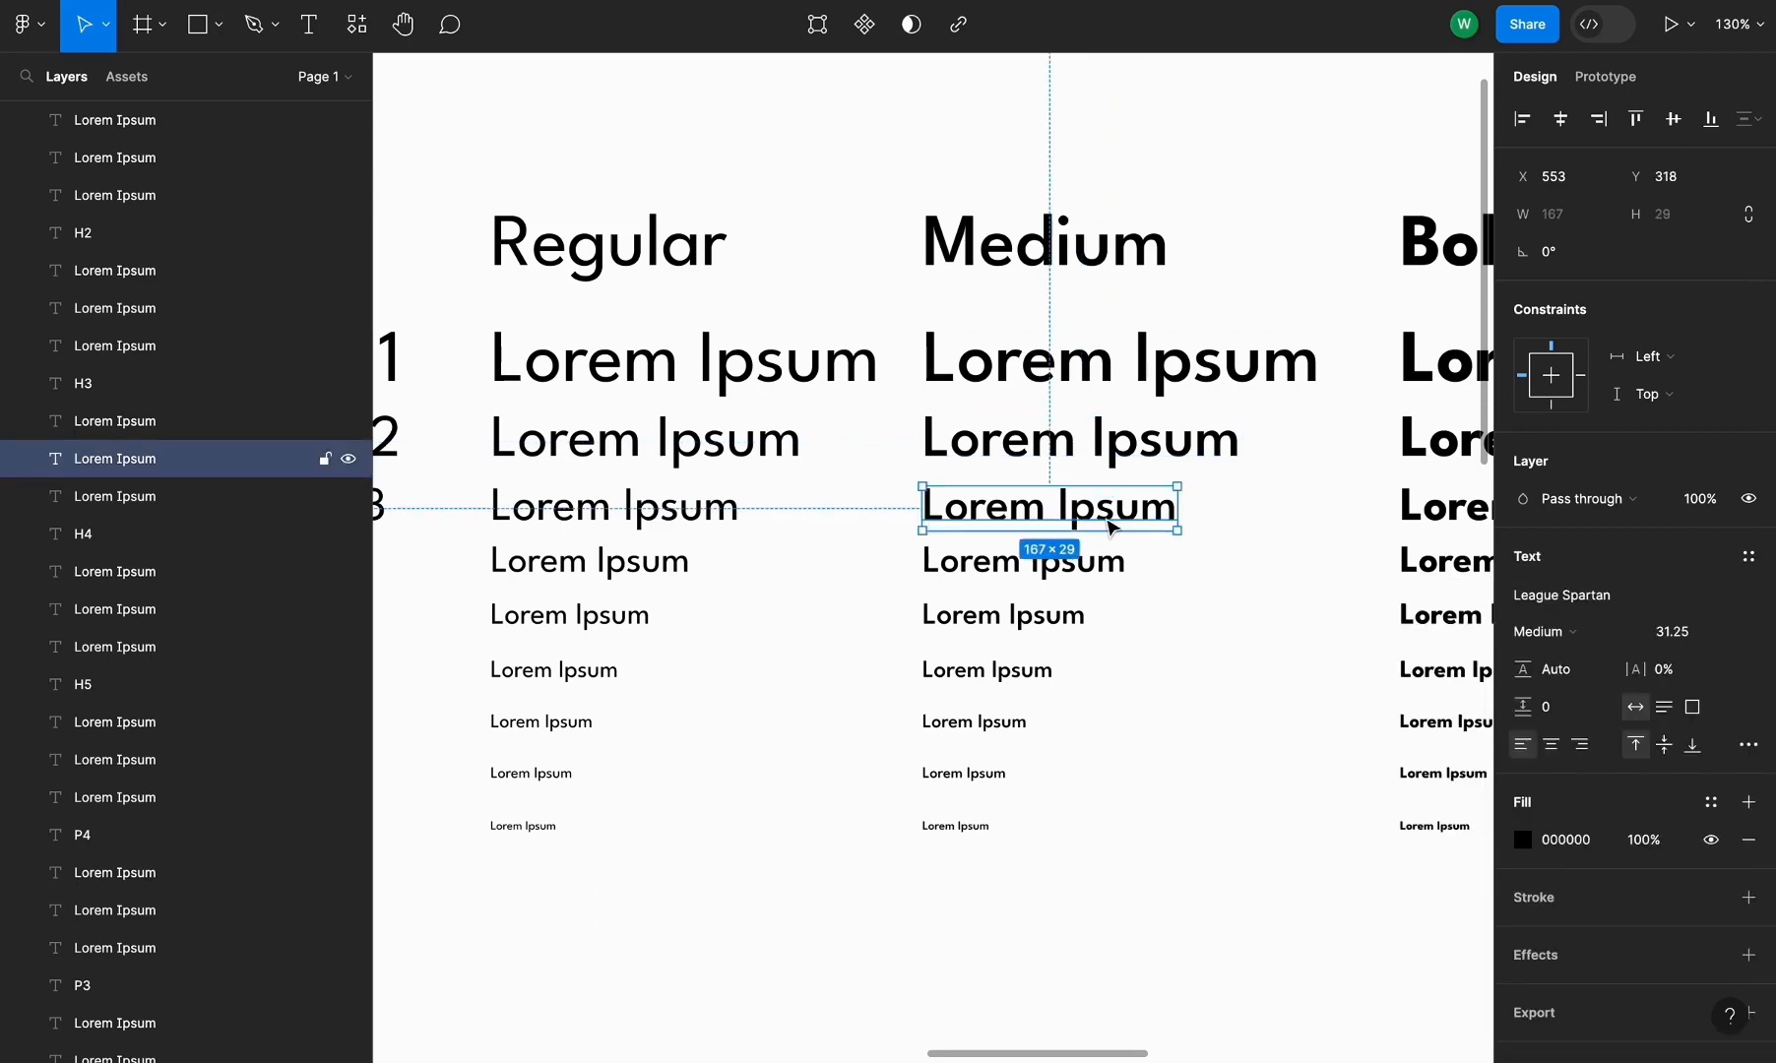
left_click(1749, 556)
left_click(1739, 599)
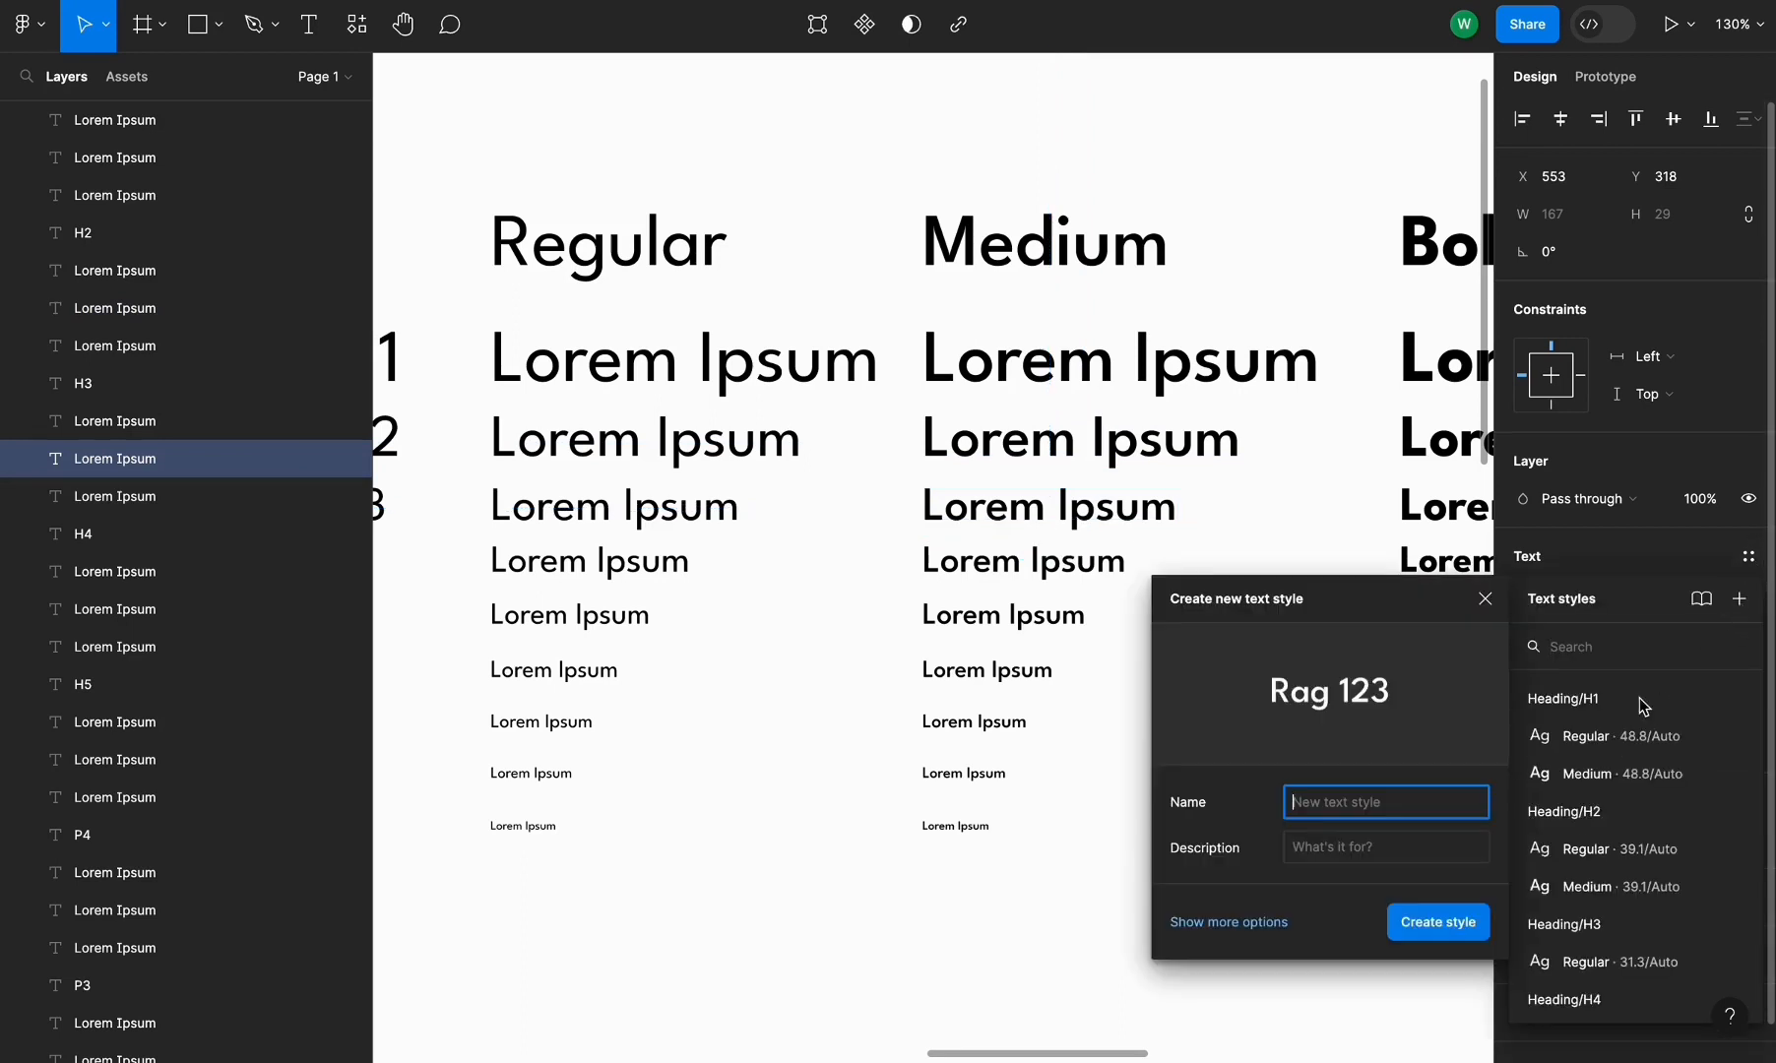
key("ctrl+v")
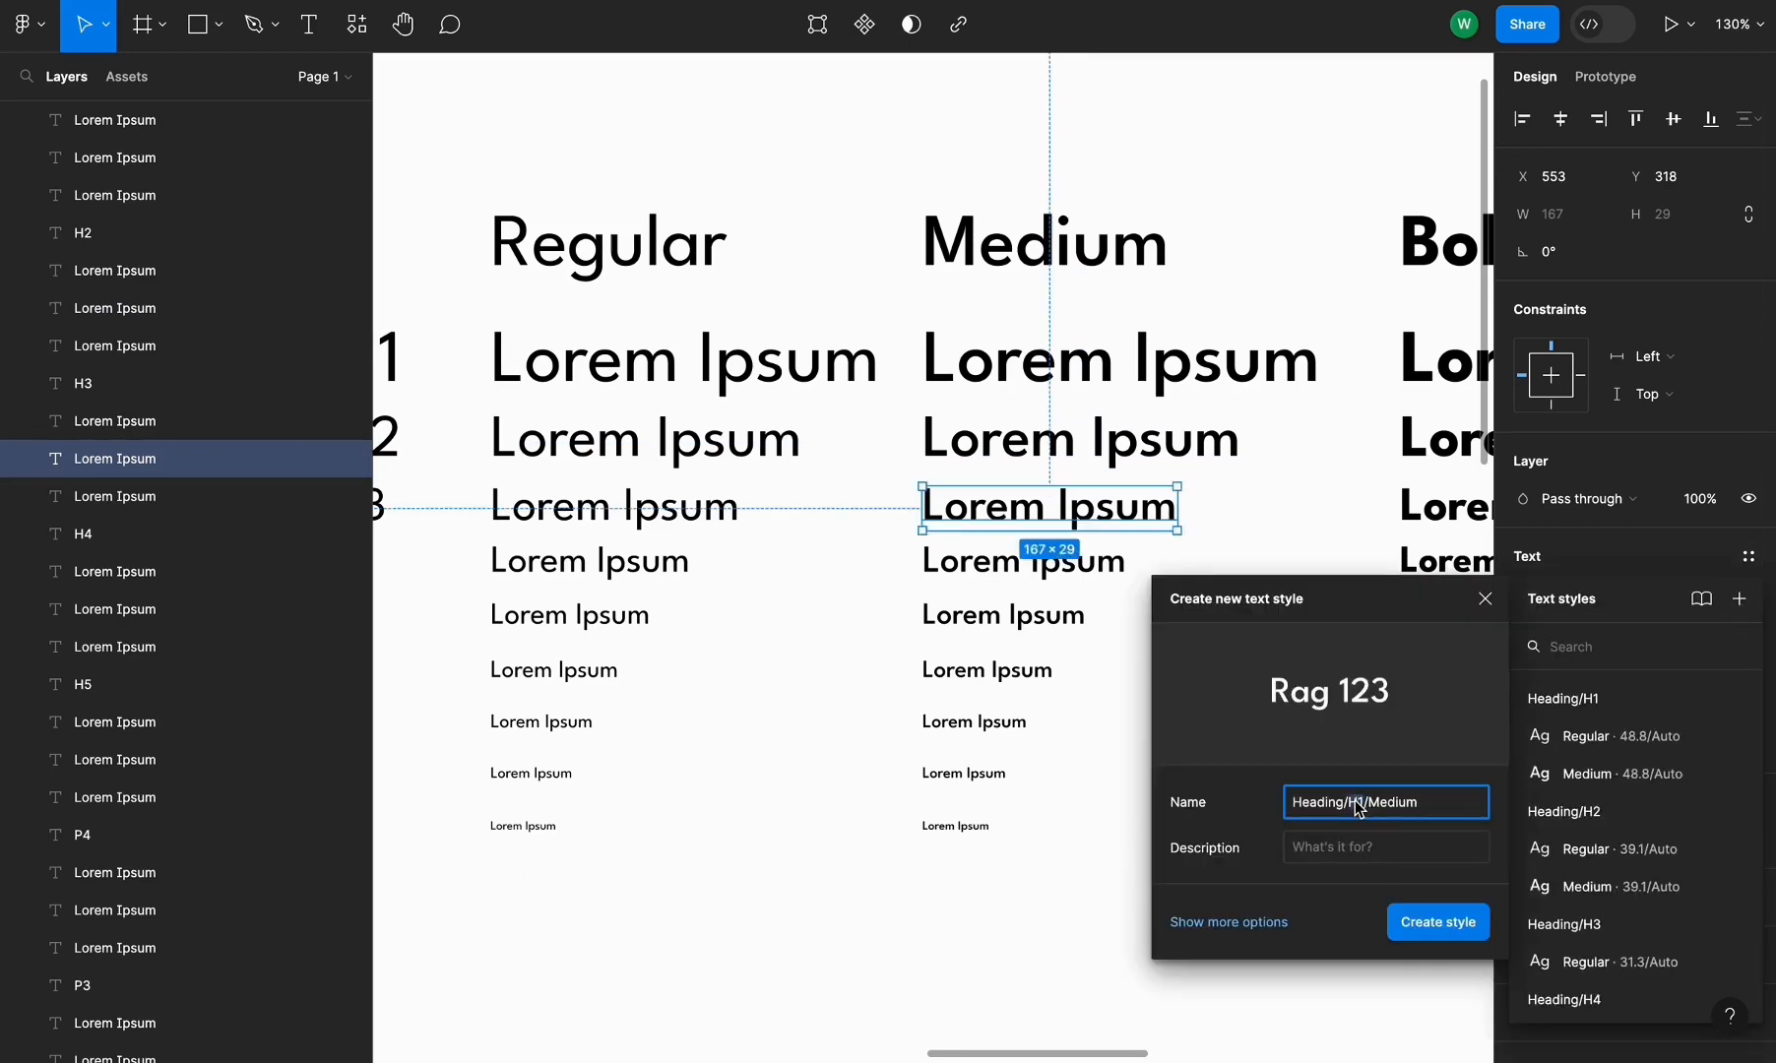
type("3")
left_click(1440, 923)
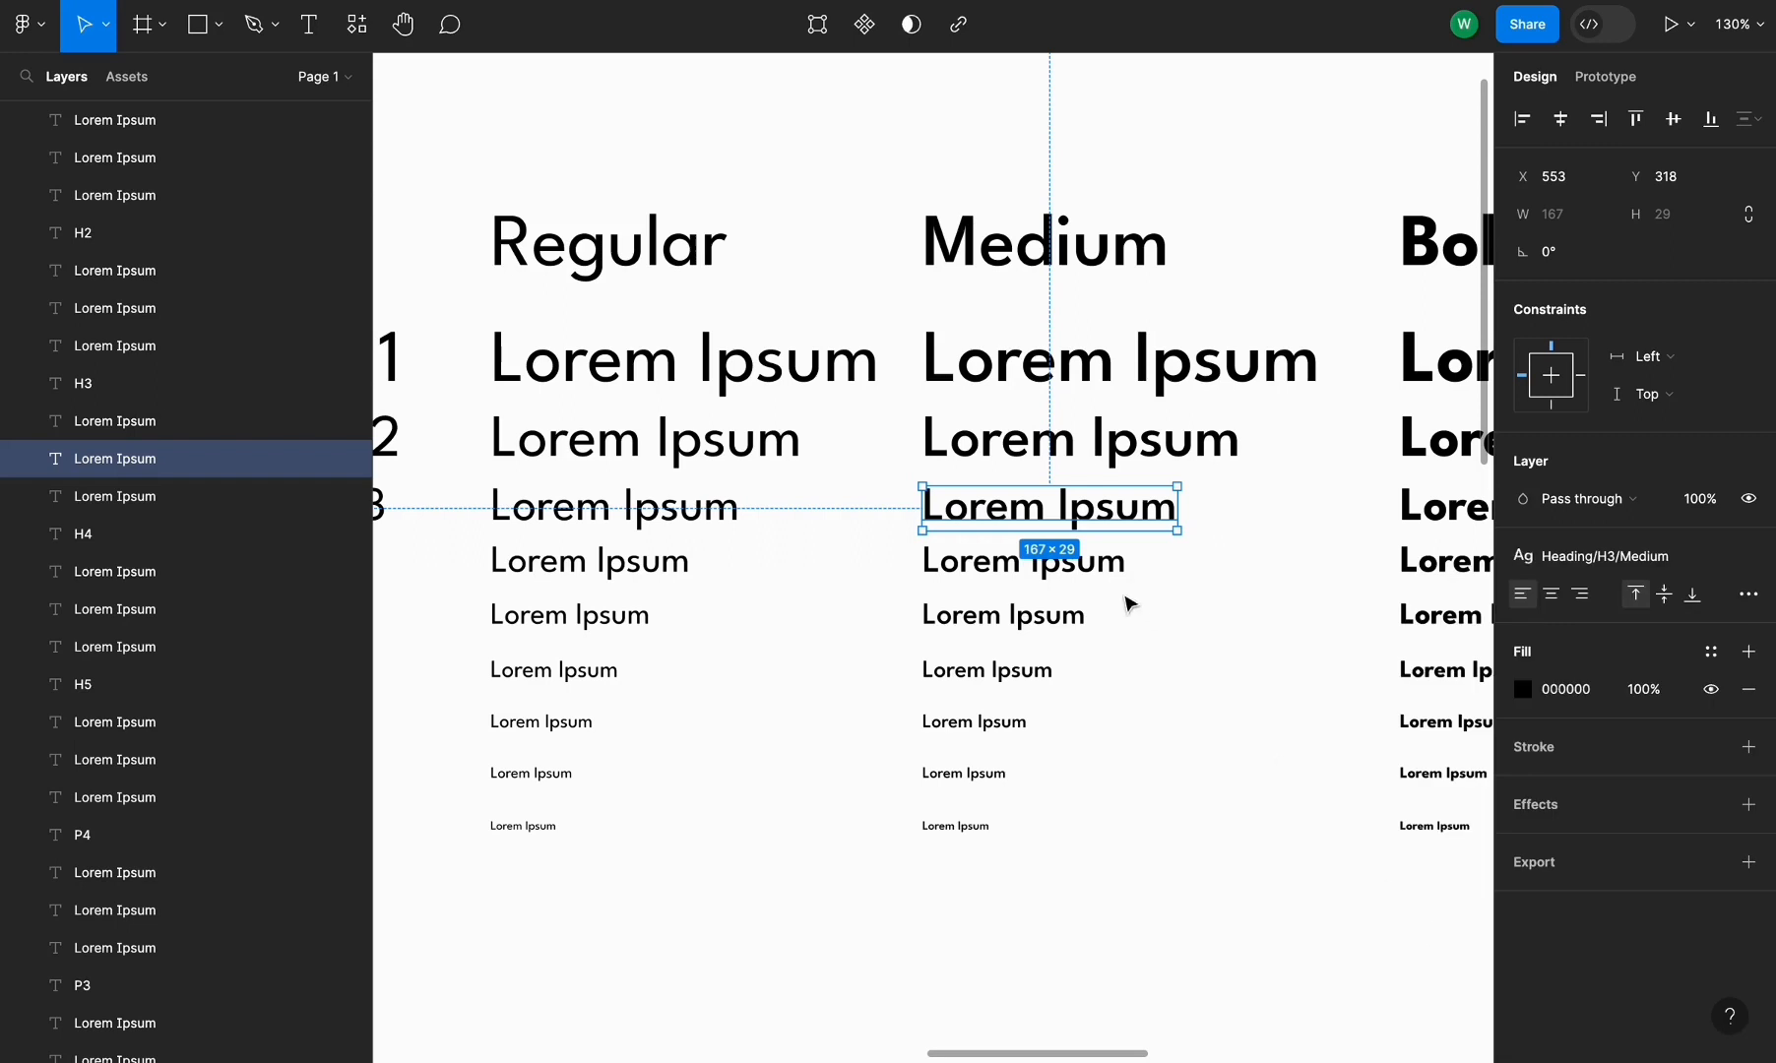
Create a text style named Heading/H4/Medium from the Medium column's H4 line
left_click(1073, 561)
left_click(1748, 556)
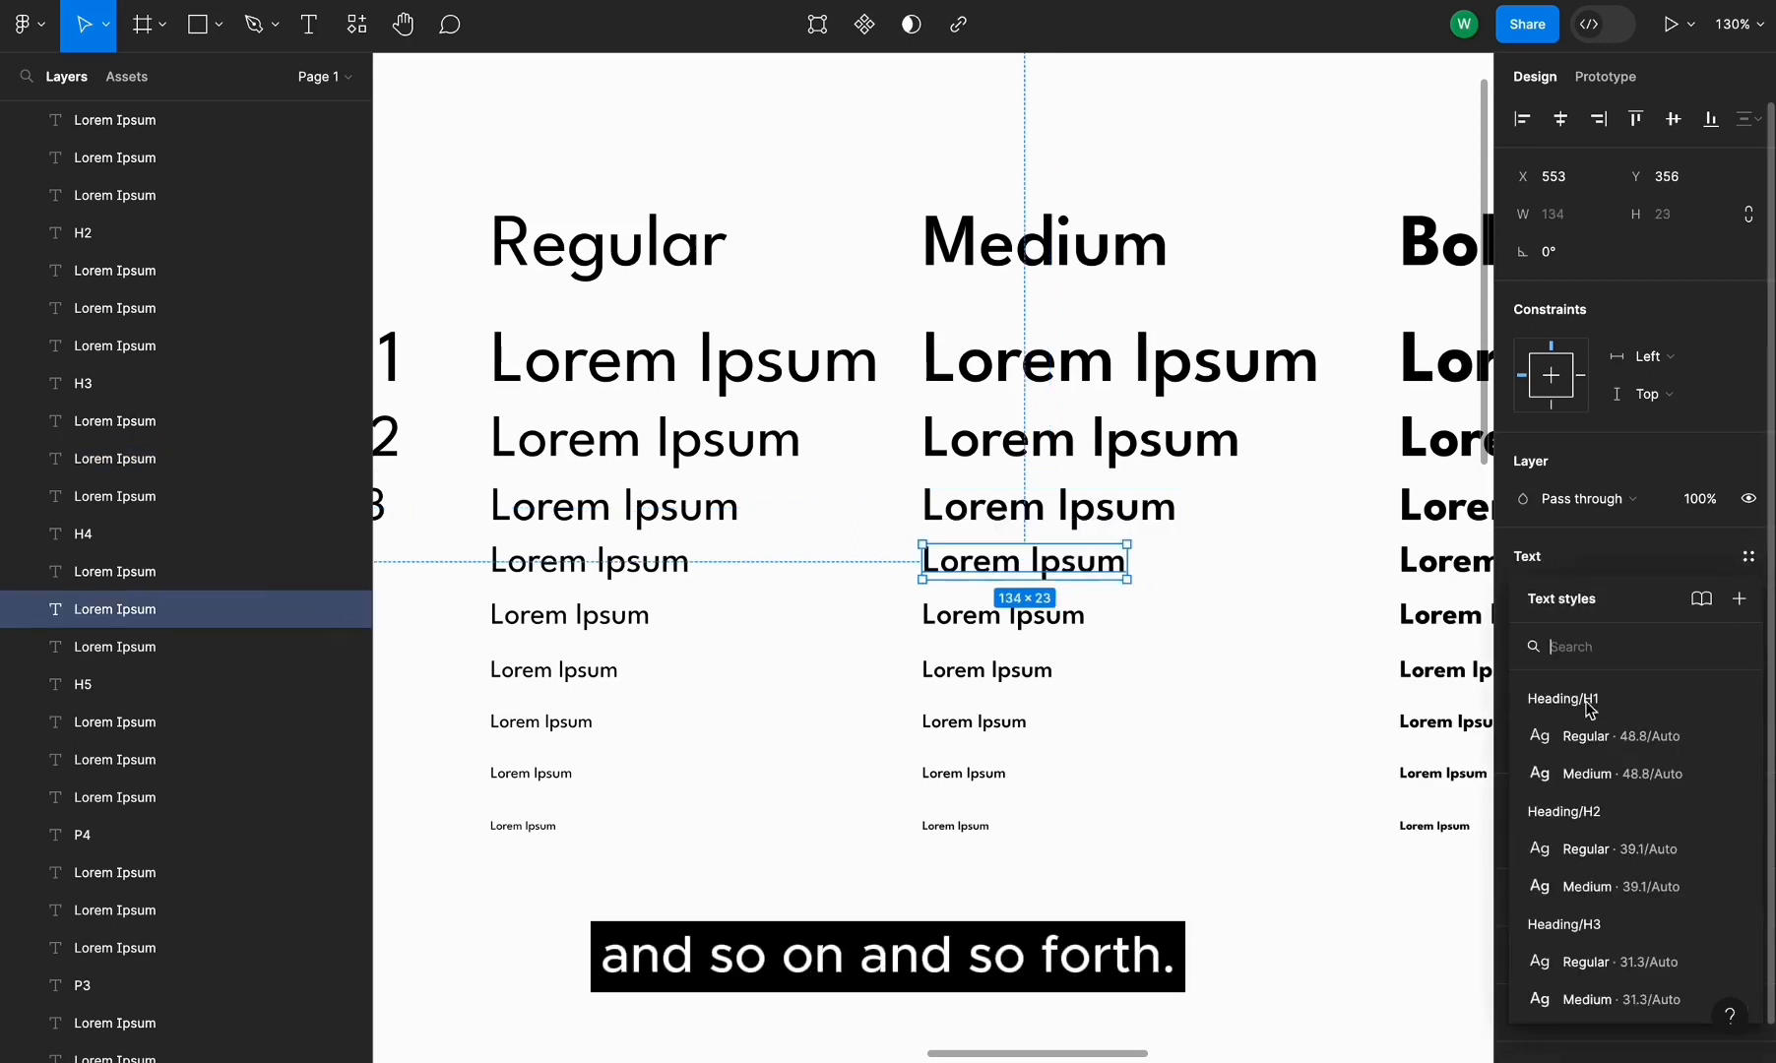
left_click(1739, 598)
key("ctrl+v")
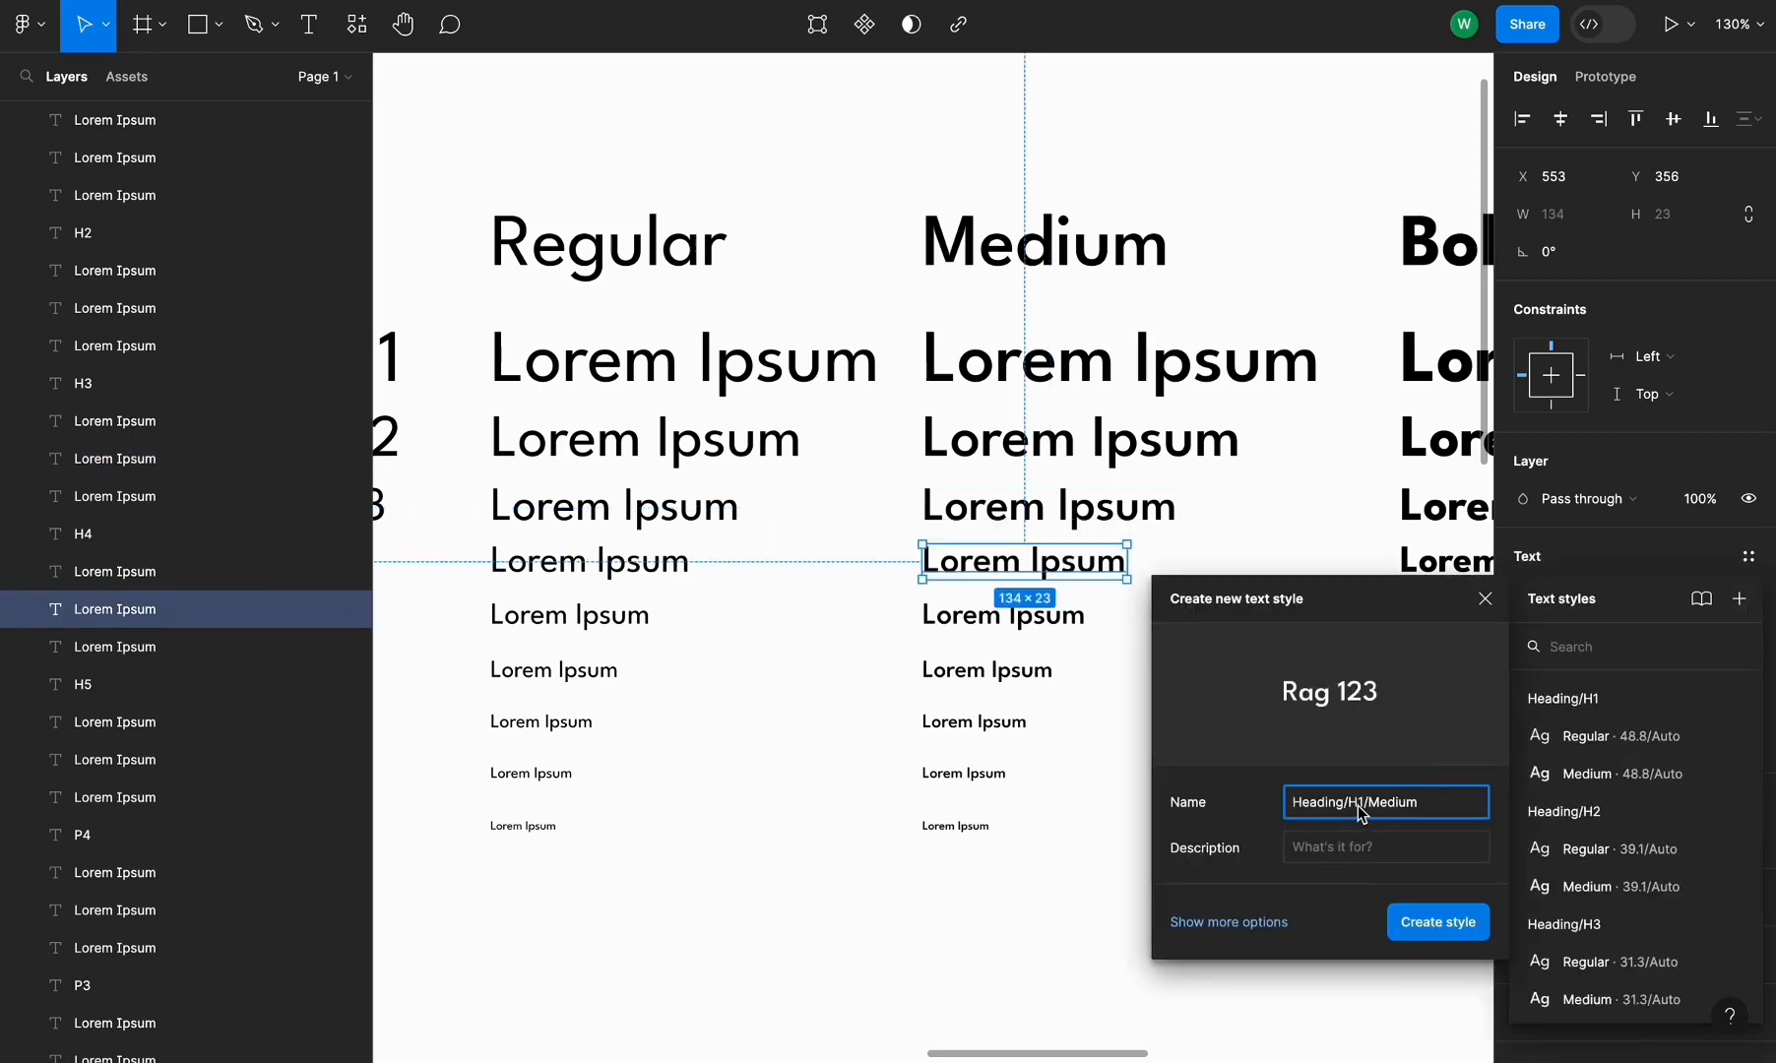
type("4")
left_click(1465, 931)
scroll(1105, 640, "down", 2)
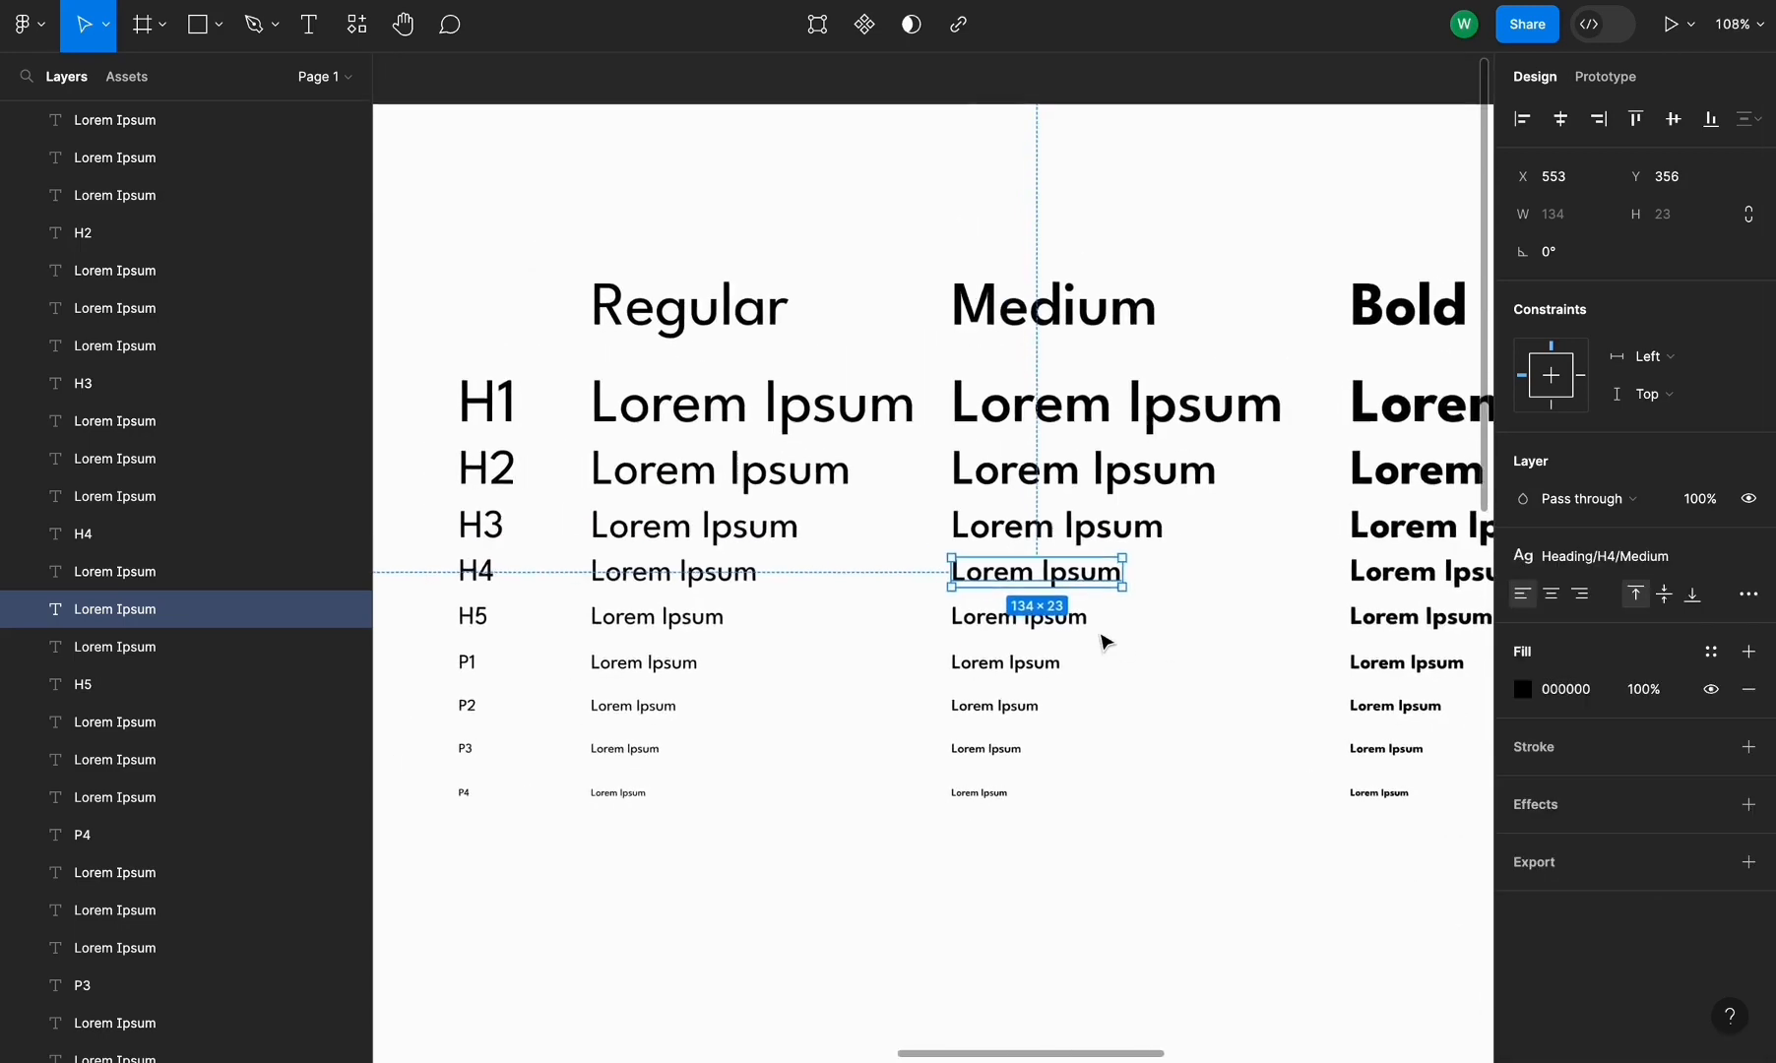
scroll(1104, 640, "up", 2)
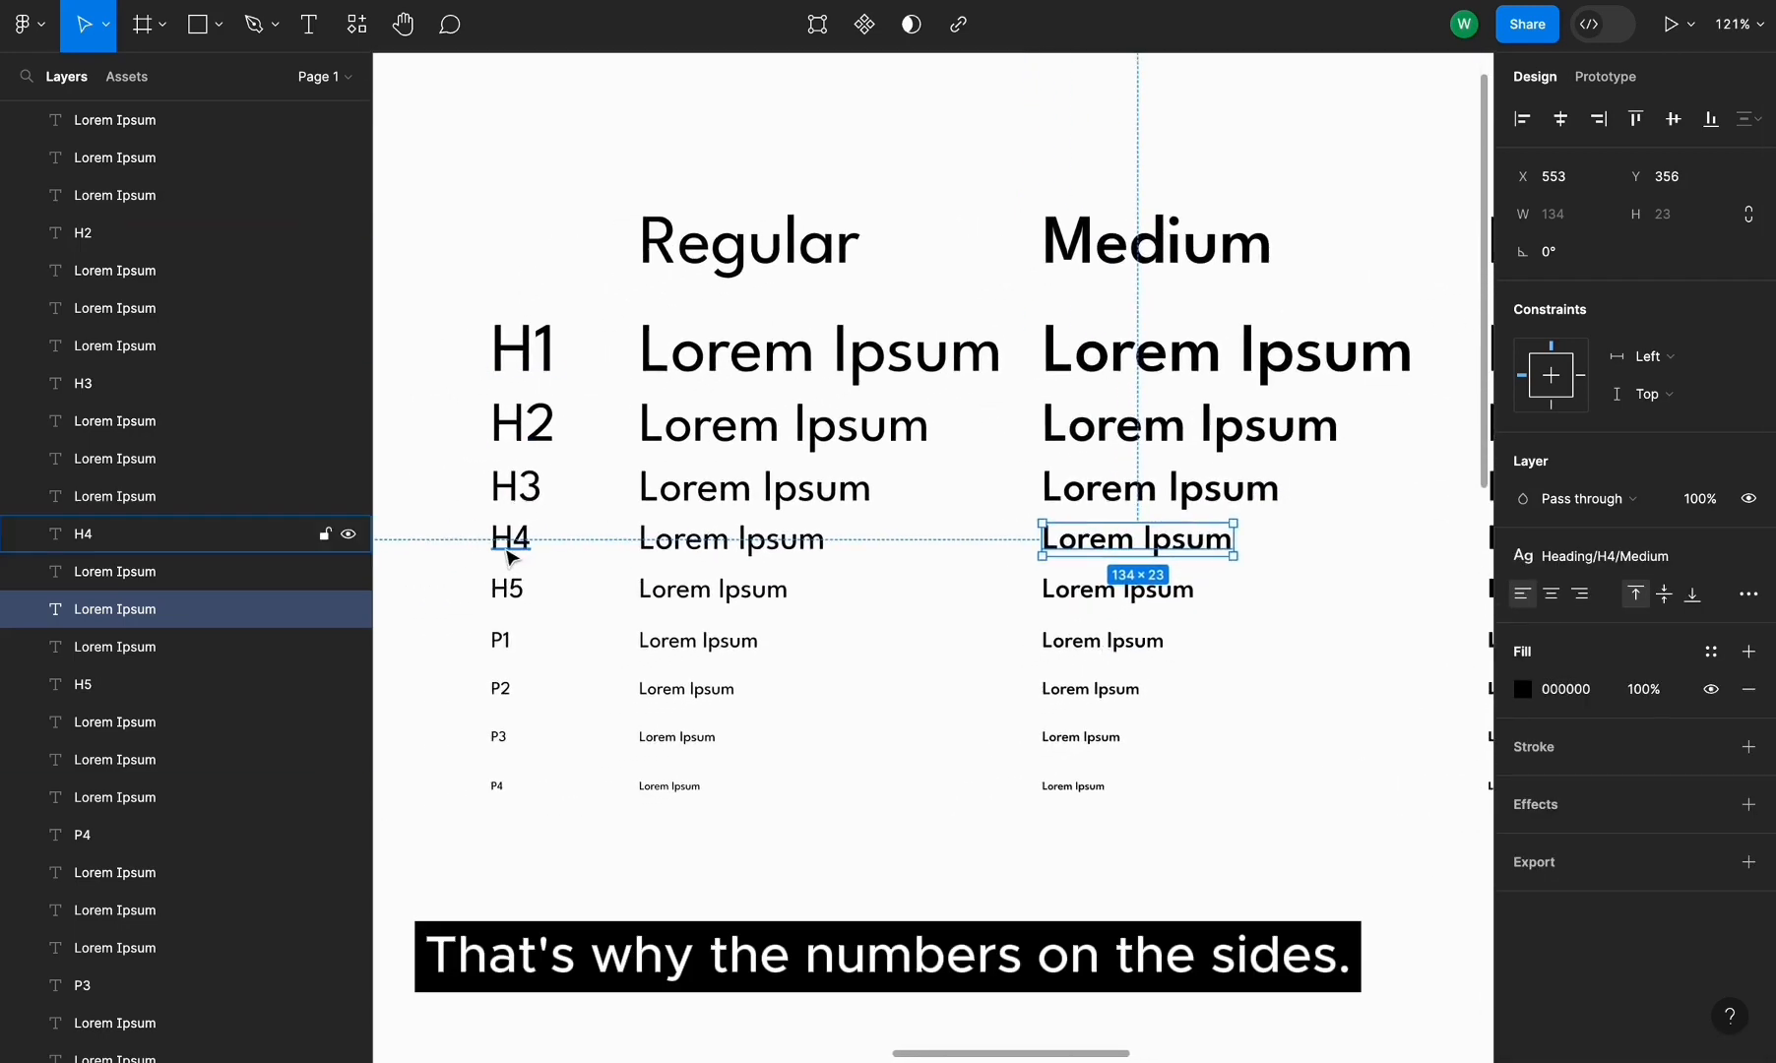
Create a text style named Heading/H5/Medium from the Medium column's H5 line
left_click(1117, 588)
left_click(1748, 557)
left_click(1740, 599)
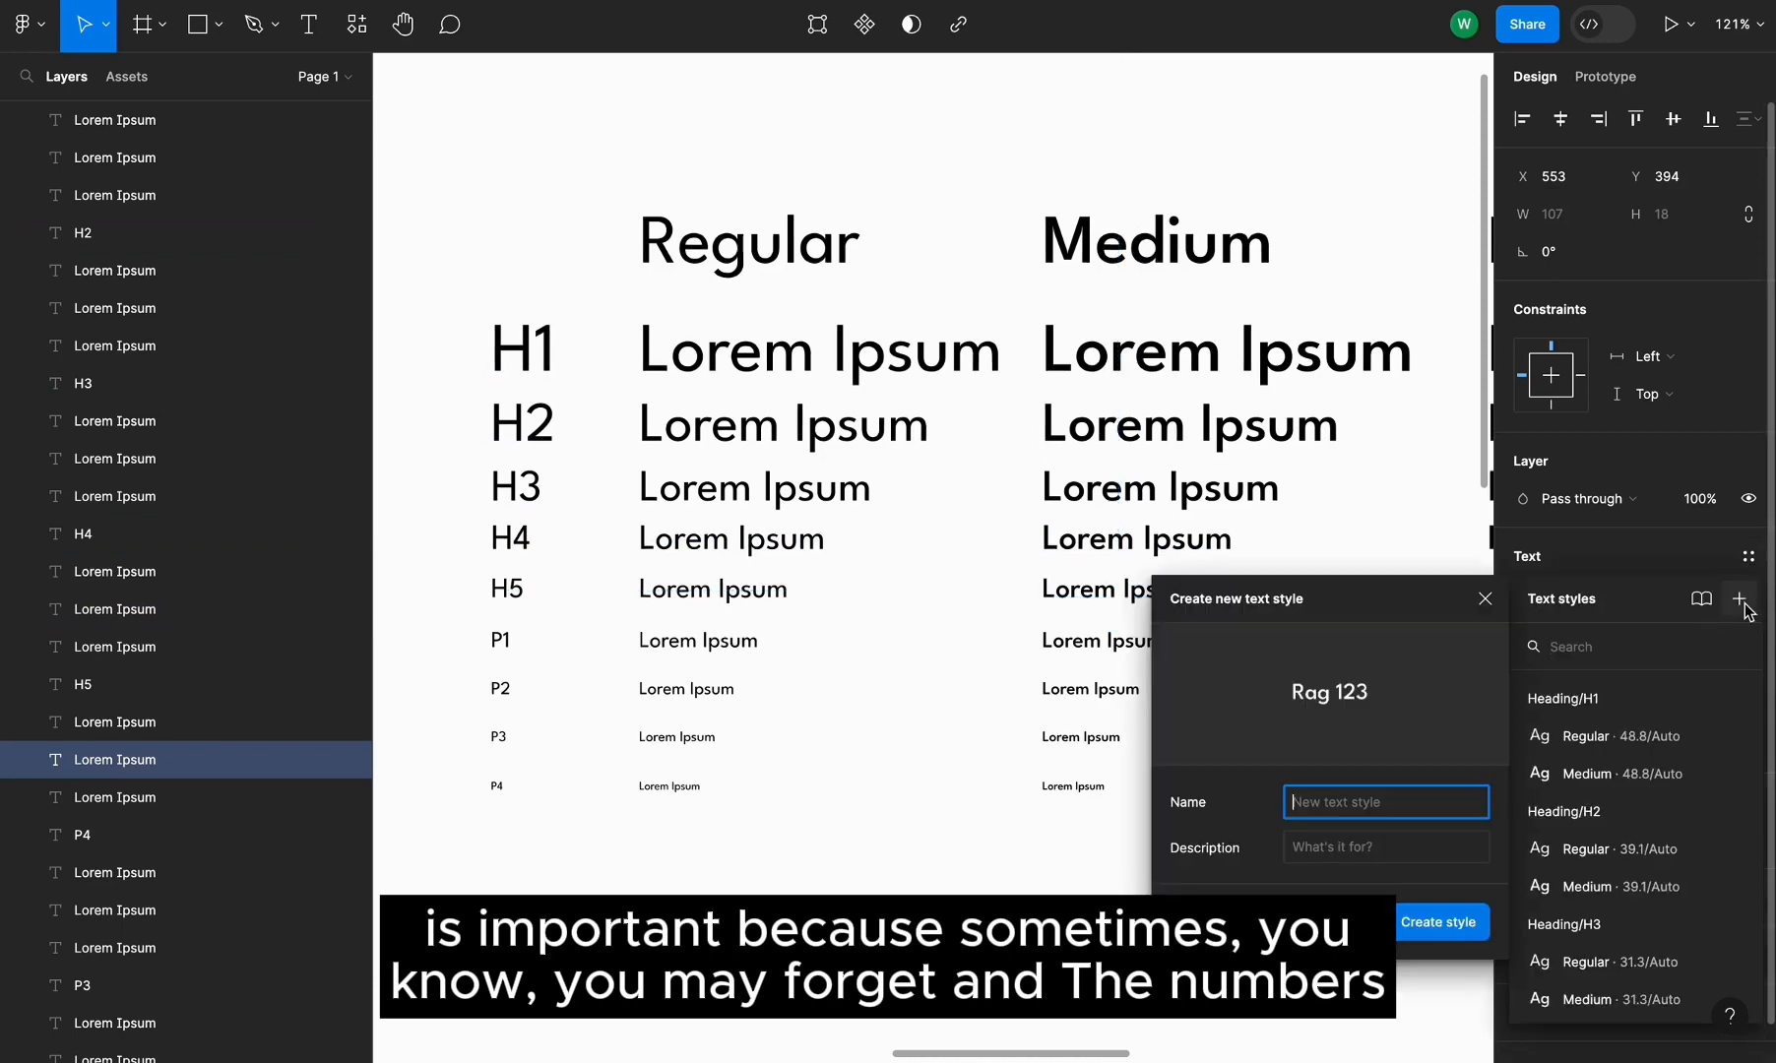
key("ctrl+v")
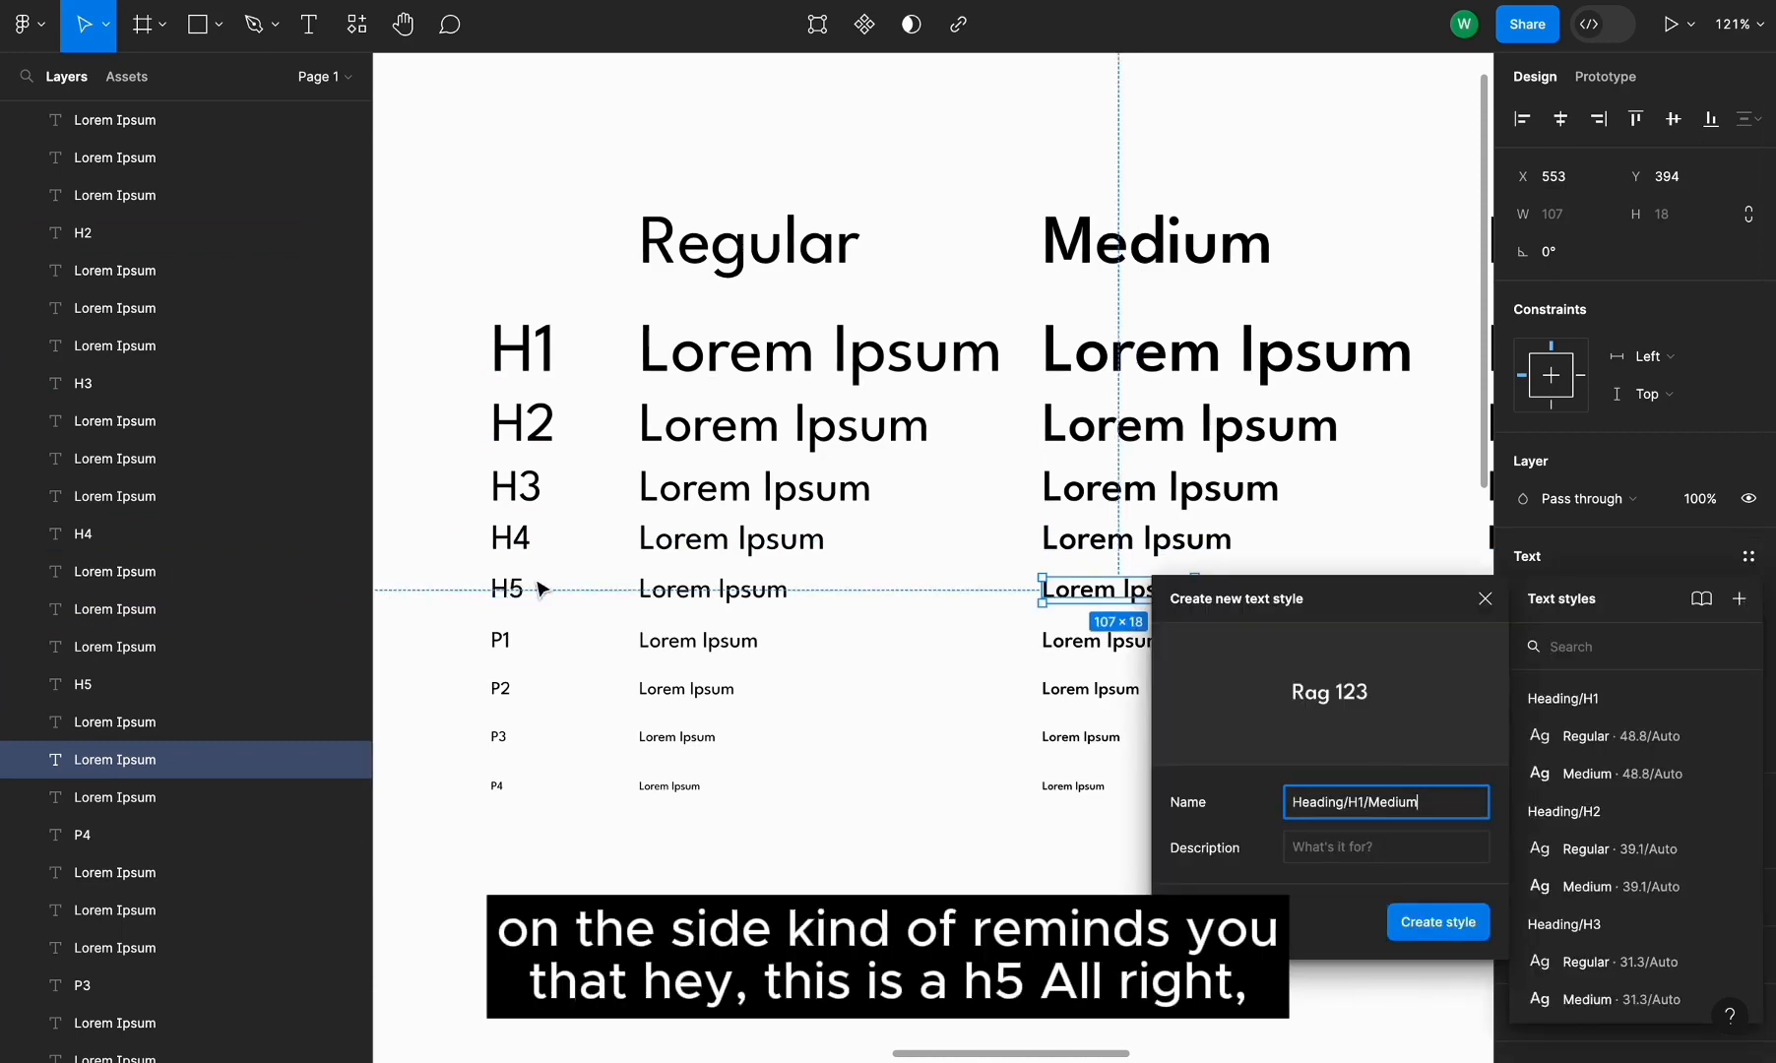
key("BackSpace")
type("5")
left_click(1437, 922)
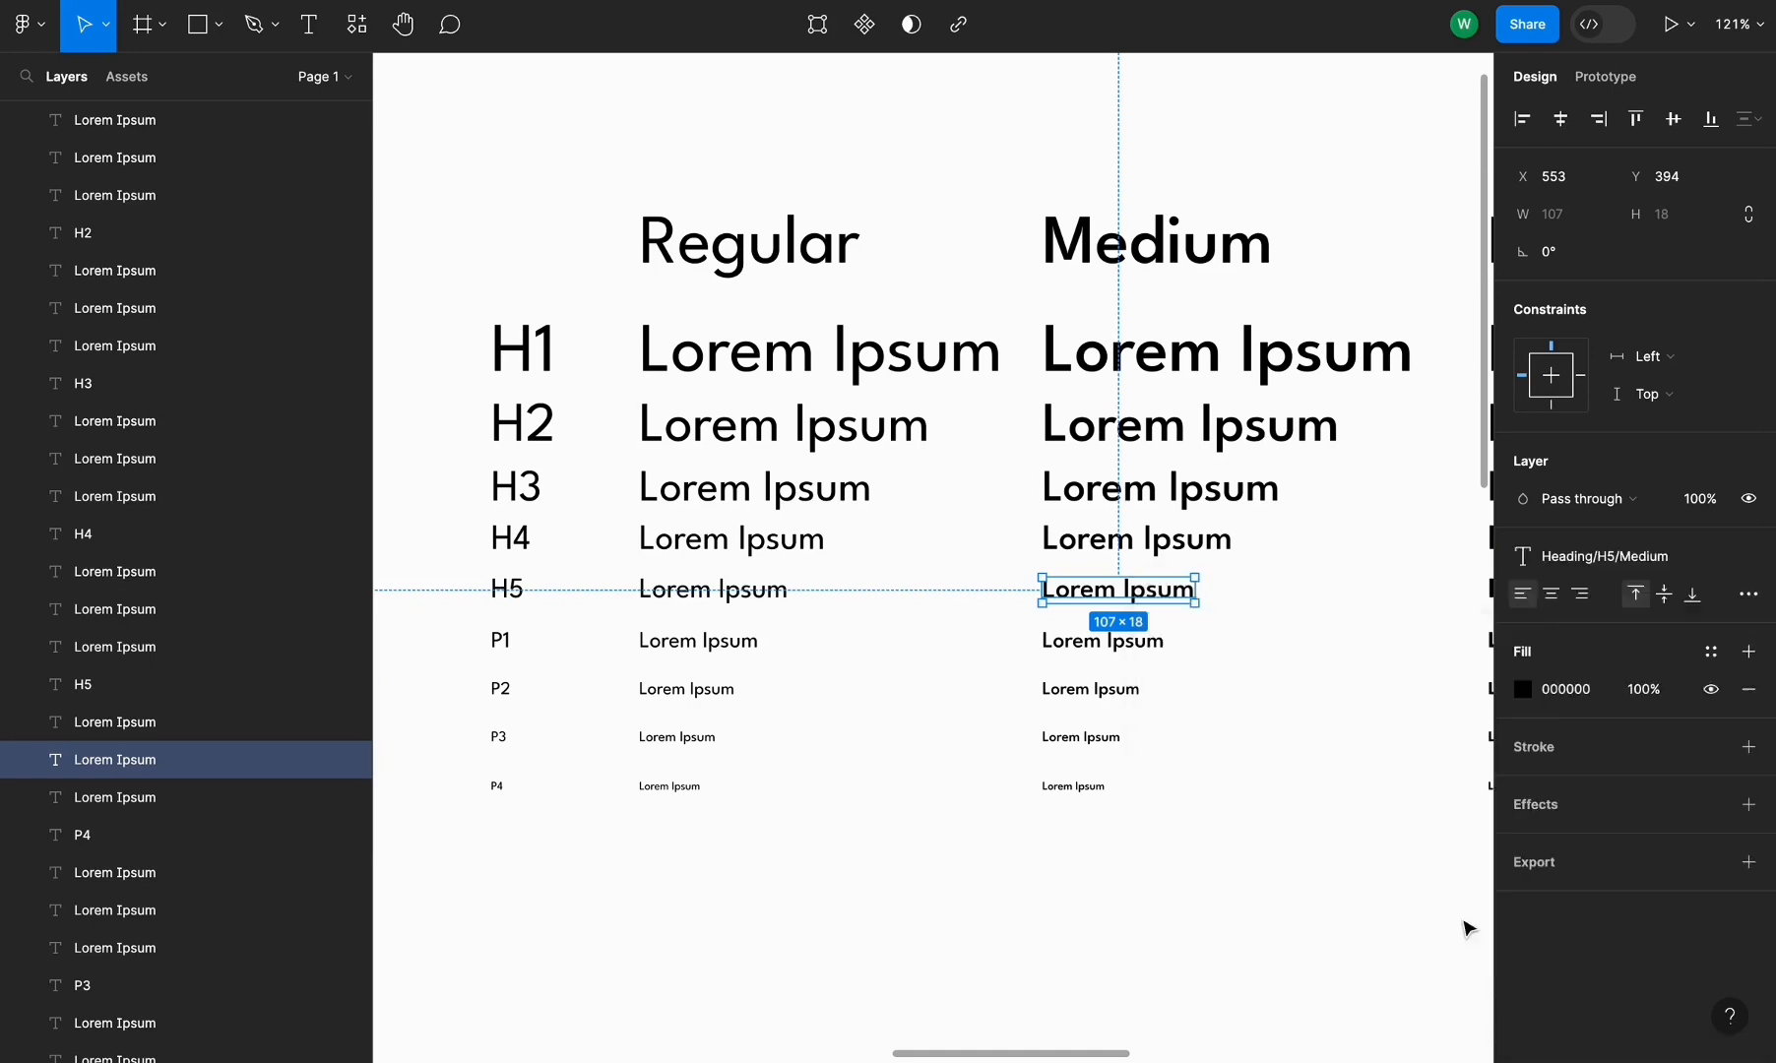
Create a text style named Paragraph/P1/Medium from the Medium column's P1 line
key("Tab")
left_click(1749, 558)
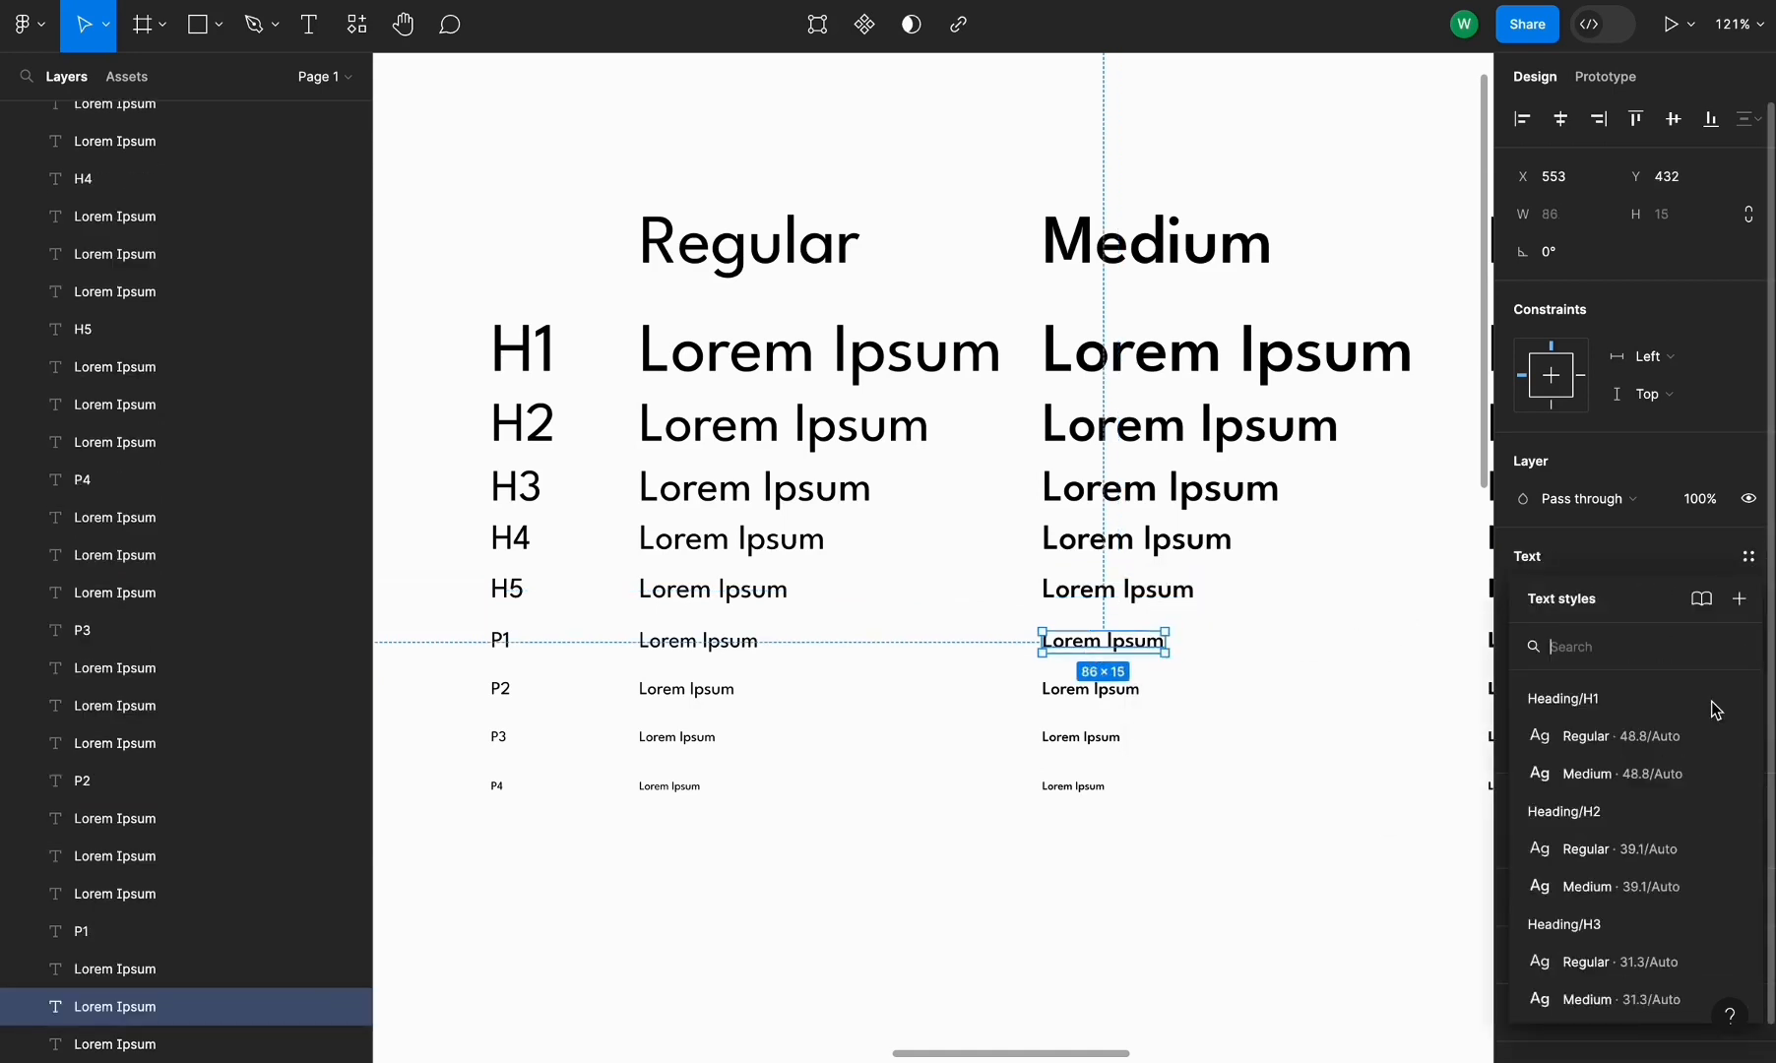
left_click(1739, 599)
type("Paragraph/P1/Medium")
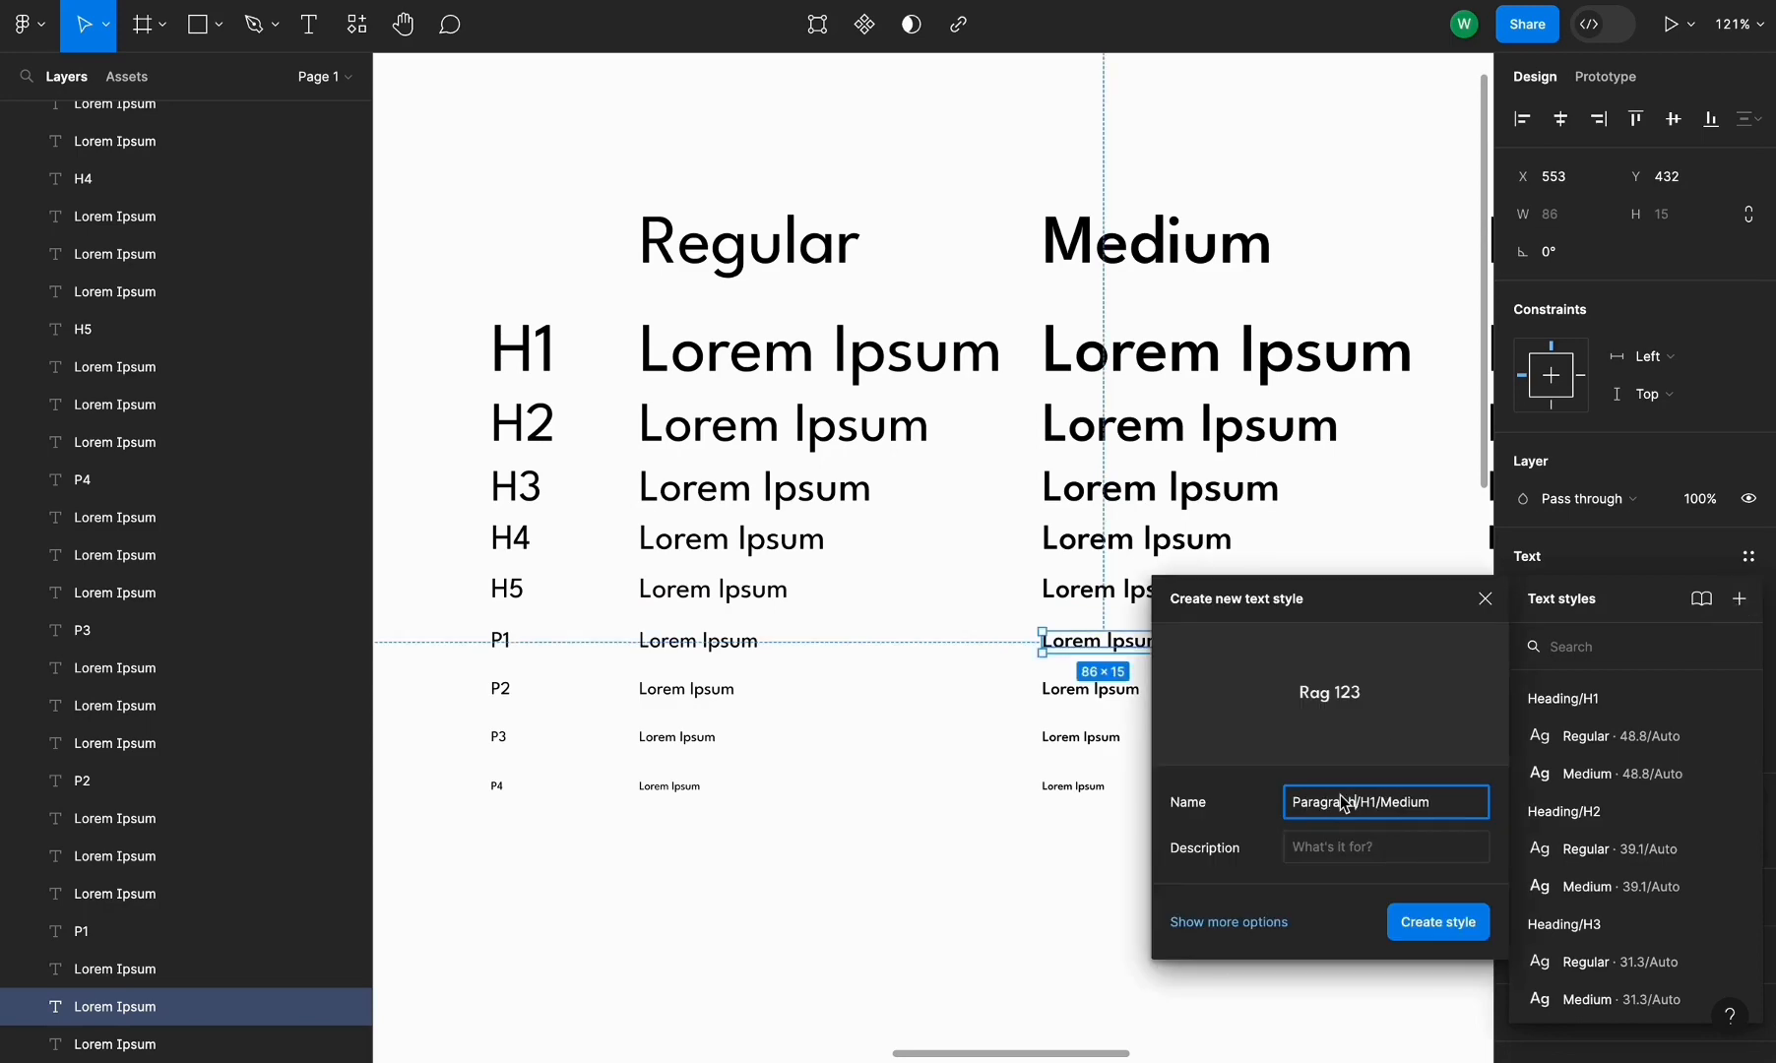
left_click(1437, 922)
Create a text style named Paragraph/P2/Medium from the Medium column's P2 line
left_click(1091, 689)
left_click(1748, 557)
left_click(1738, 599)
type("Paragraph/P1/Medium")
left_click(1376, 802)
key("BackSpace")
type("2")
left_click(1437, 922)
Create a text style named Paragraph/P3/Medium from the Medium column's P3 line
left_click(1081, 738)
left_click(1748, 557)
left_click(1739, 599)
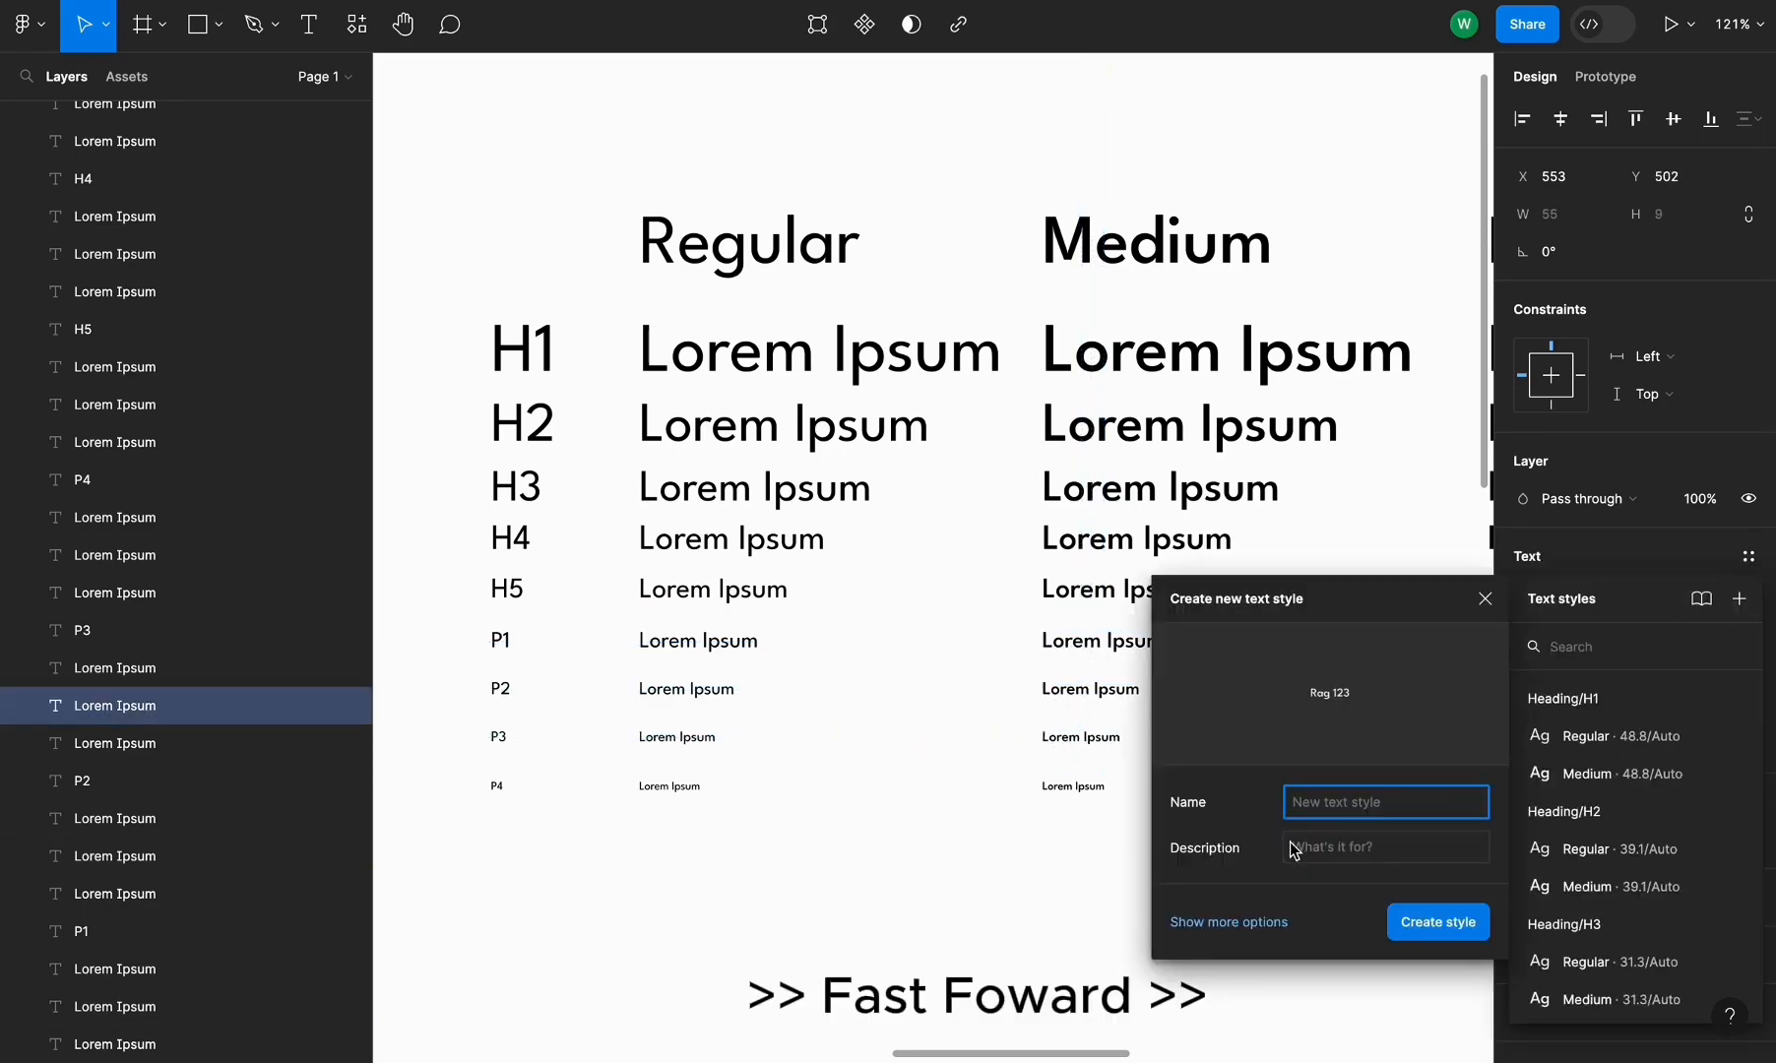
type("Paragraph/P1/Medium")
left_click(1374, 802)
key("BackSpace")
Create a text style named Paragraph/P4/Bold from the Bold column's P4 line
scroll(1295, 407, "down", 2)
left_click(1278, 409)
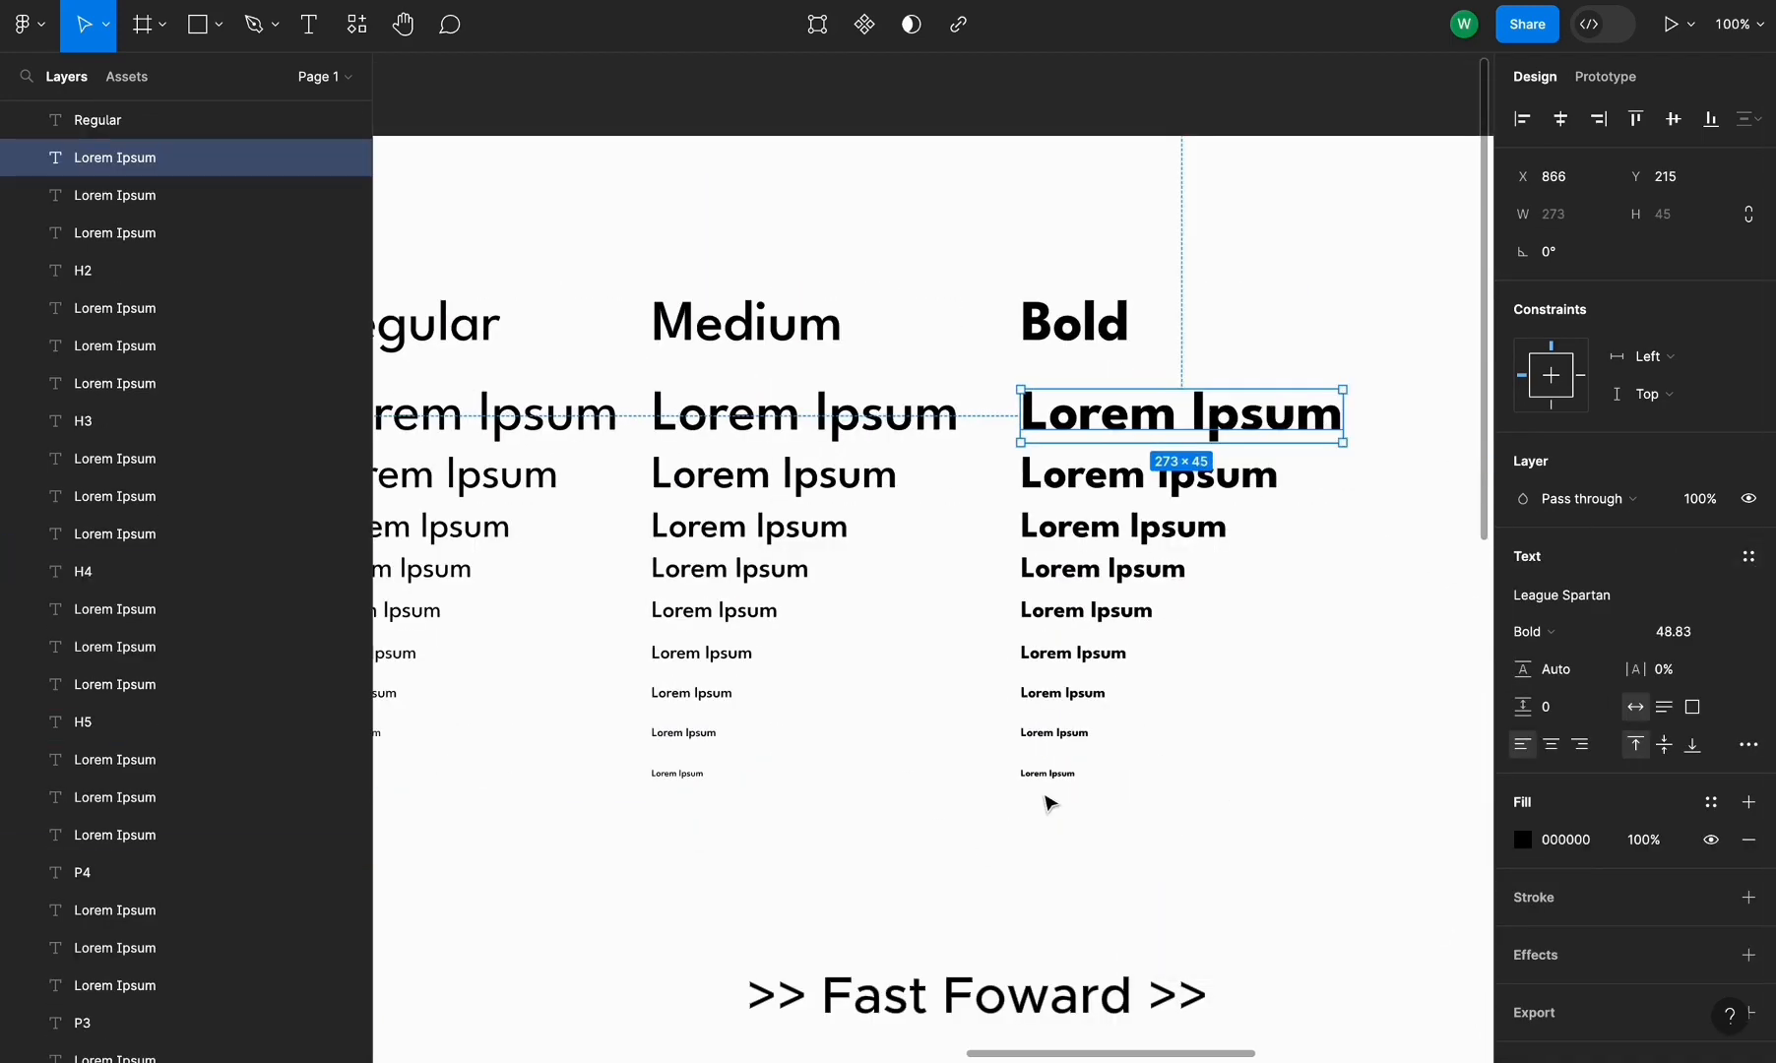
left_click(1048, 775)
left_click(1749, 557)
left_click(1739, 599)
type("Paragraph/P1/Medium")
double_click(1406, 804)
type("Bold")
Create a text style named Paragraph/P3/Bold from the Bold column's P3 line
type("Paragraph/P4/Medium")
double_click(1403, 803)
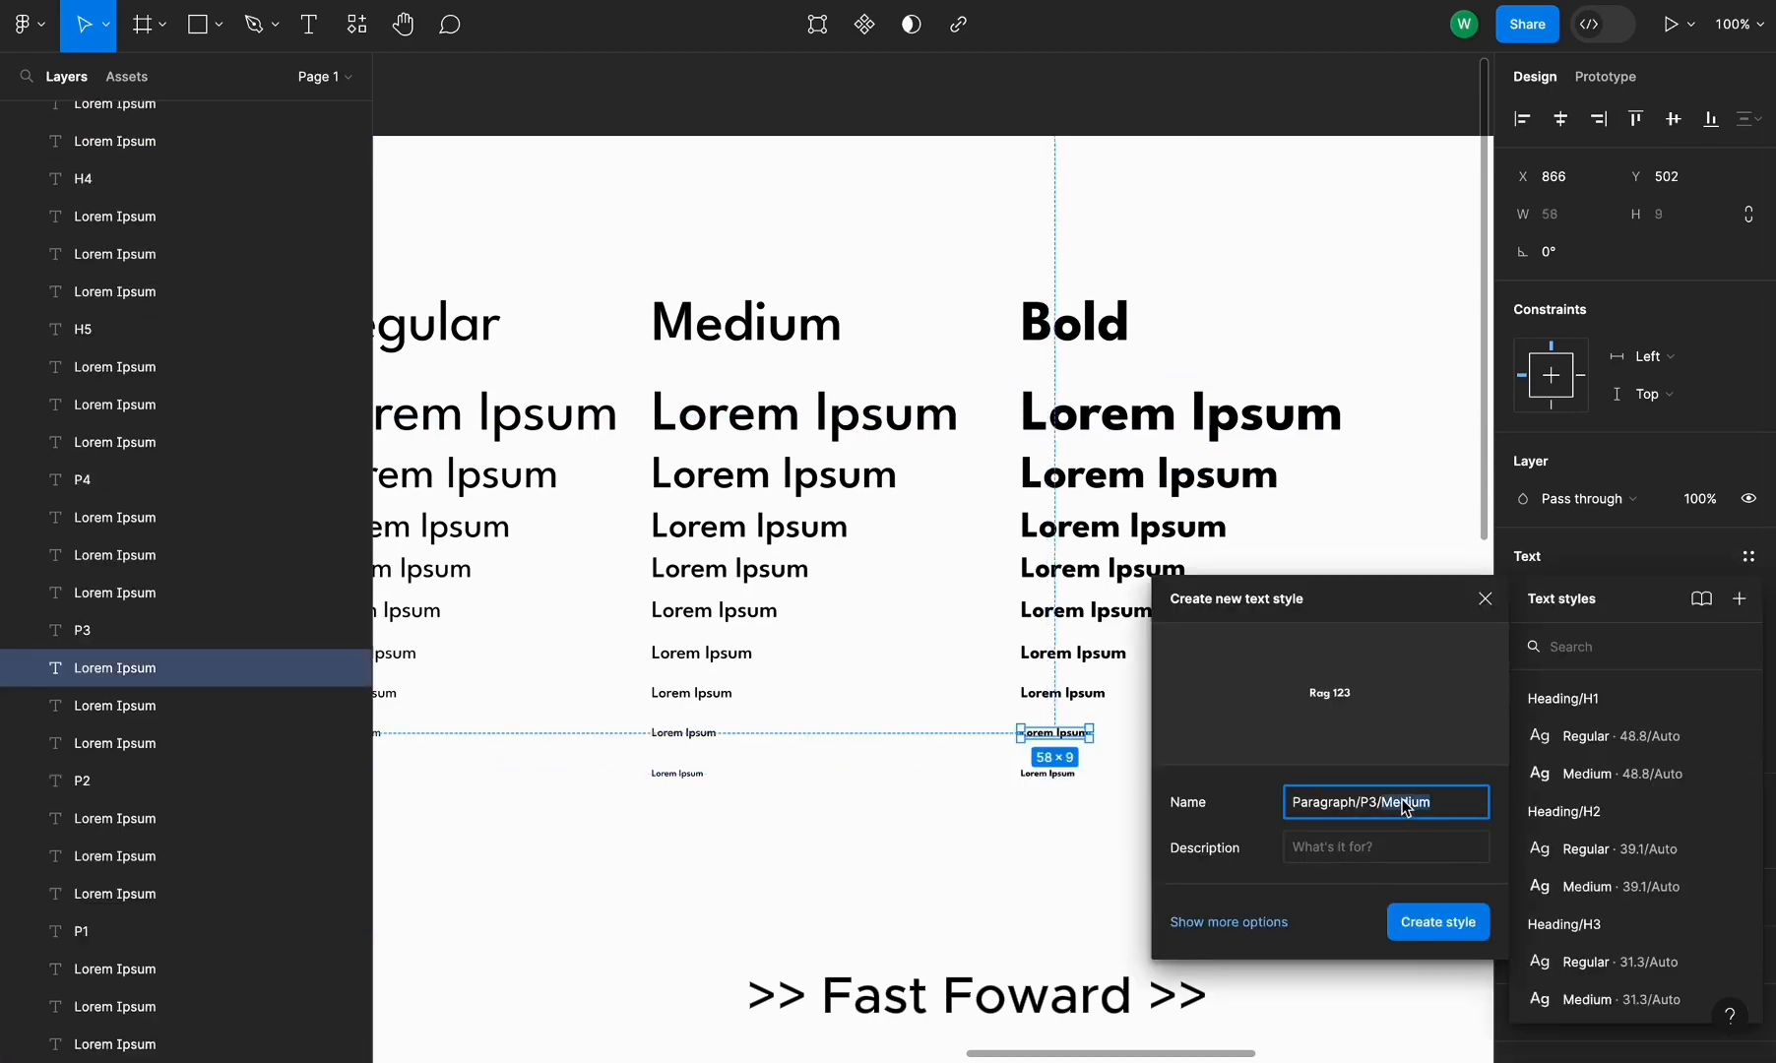
type("Bold")
left_click(1426, 926)
Create a text style named Paragraph/P2/Bold from the Bold column's P2 line
left_click(1063, 693)
left_click(1749, 557)
left_click(1738, 599)
type("Paragraph/P3/Bold")
left_click(1434, 920)
Create a text style named Paragraph/P1/Bold from the Bold column's P1 line
left_click(1071, 654)
left_click(1738, 599)
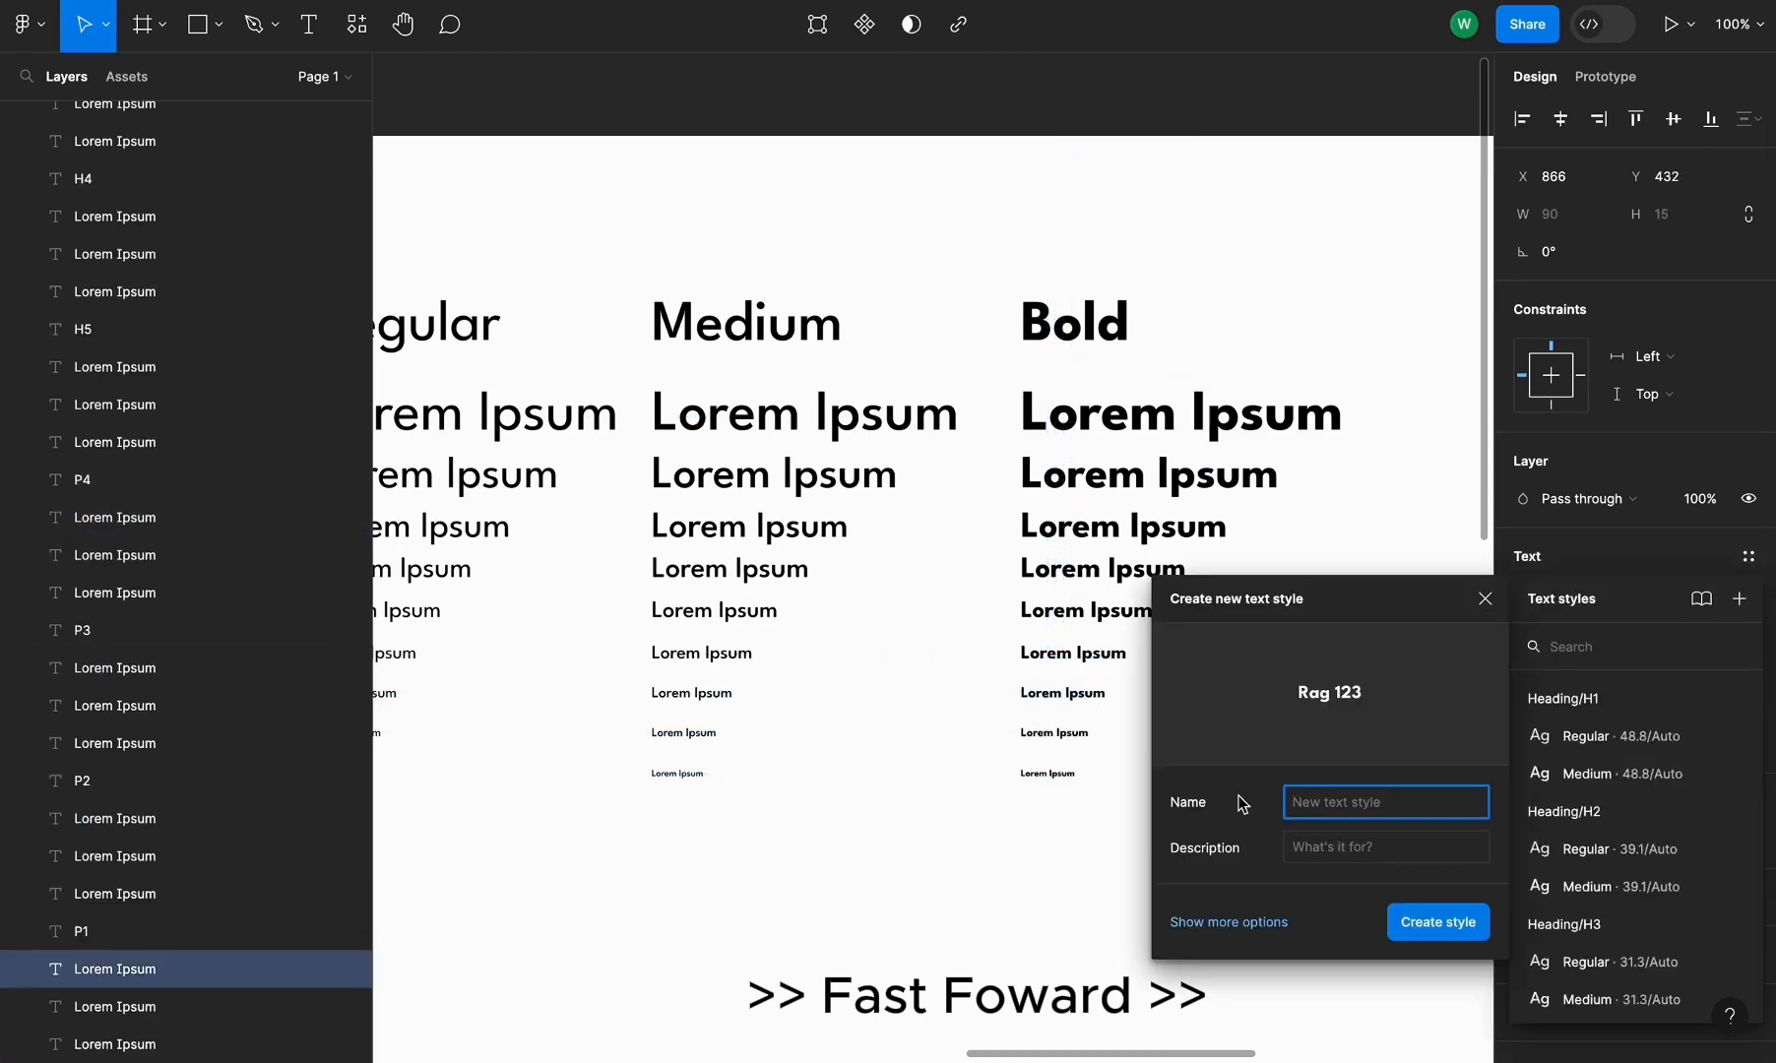
type("Paragraph/P3/Bold")
left_click(1433, 923)
Create a text style named Heading/H1/Bold from the Bold column's H1 line
left_click(1299, 483)
left_click(1739, 599)
double_click(1357, 804)
type("H1")
left_click(1439, 922)
Create a text style named Heading/H2/Bold from the Bold column's H2 line
left_click(1325, 541)
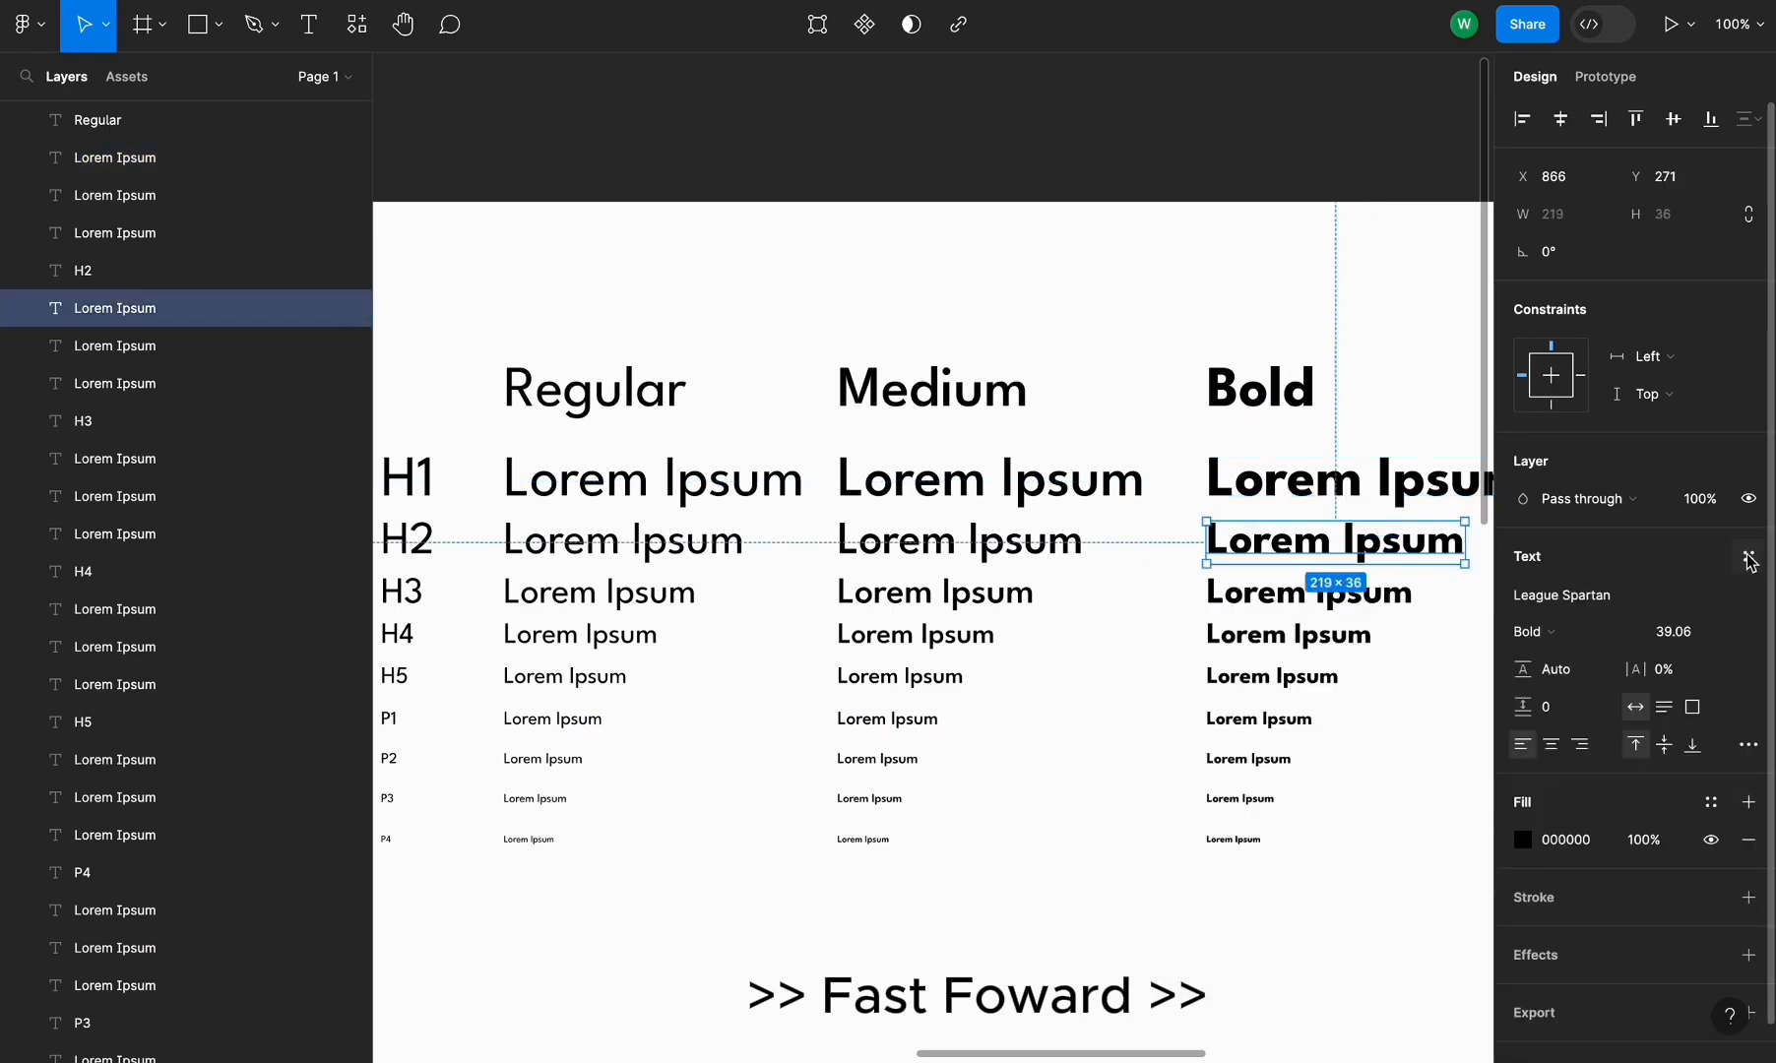
left_click(1749, 558)
left_click(1738, 598)
type("Heading/H3/Bold")
left_click(1439, 923)
Create a text style named Heading/H3/Bold from the Bold column's H3 line
left_click(1314, 594)
left_click(1743, 558)
left_click(1739, 599)
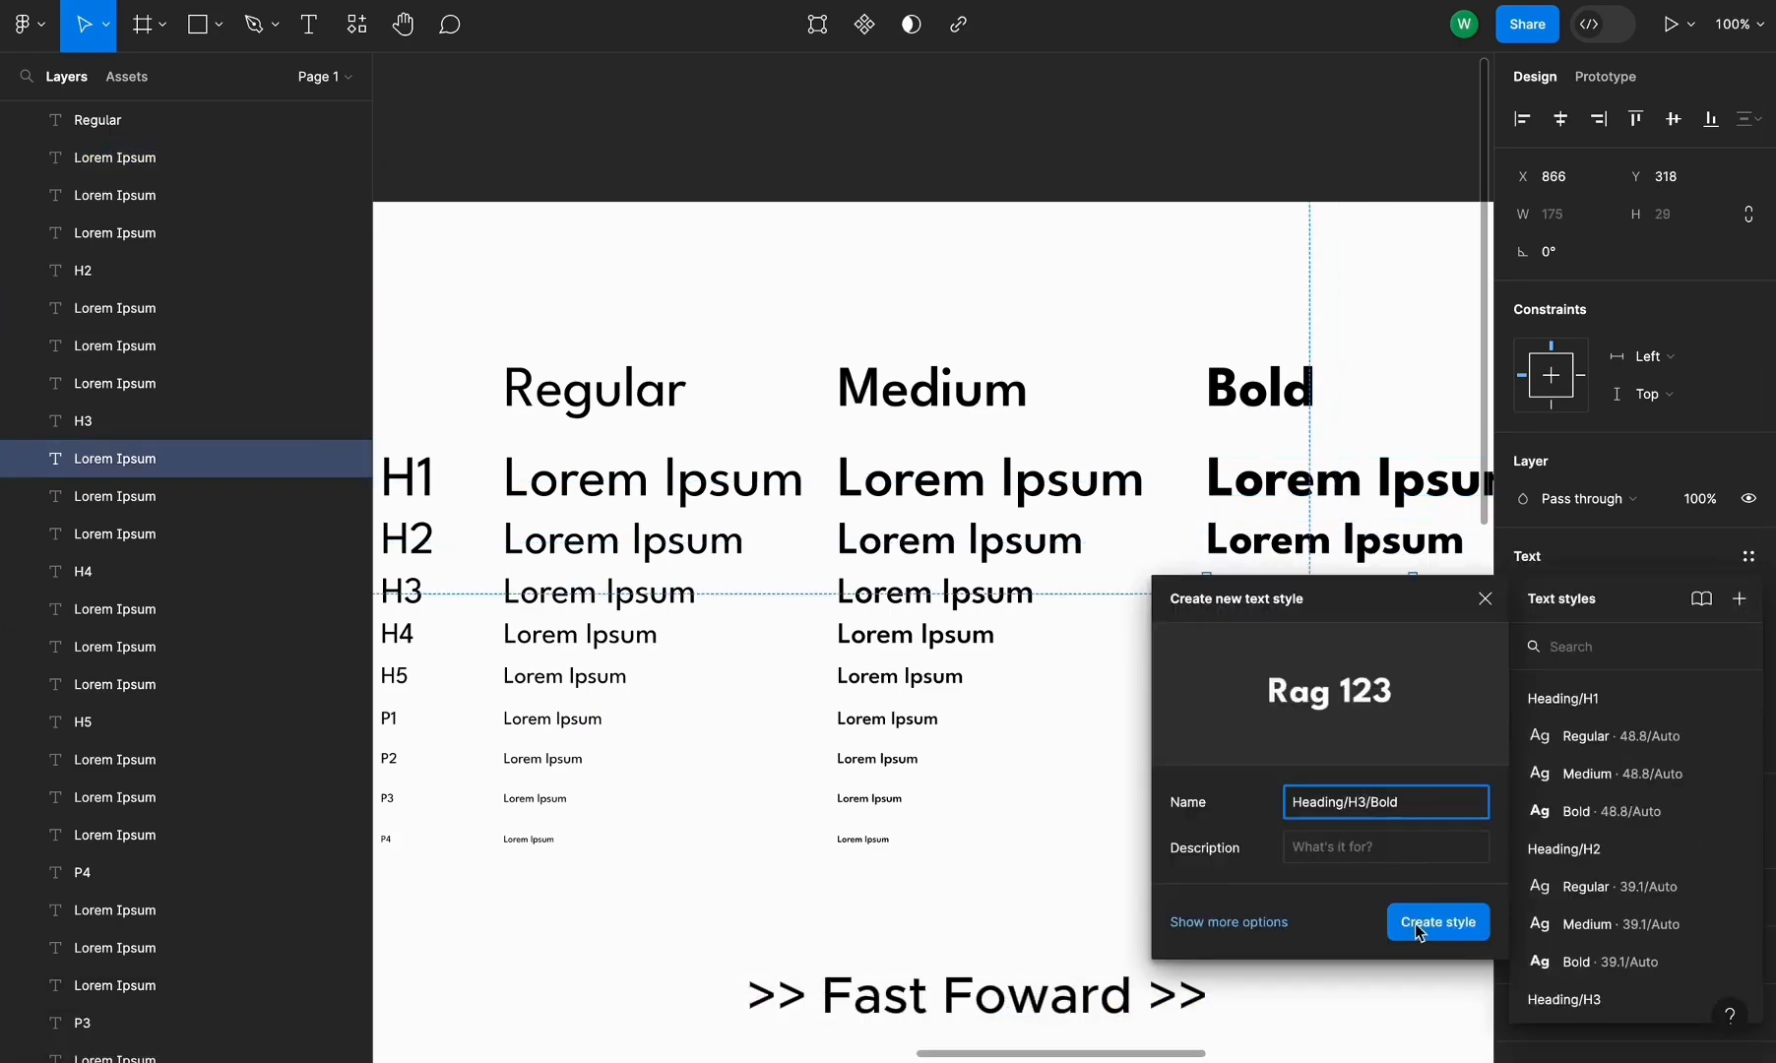
left_click(1423, 925)
Create text styles Heading/H4/Bold and Heading/H5/Bold from the Bold column's H4 and H5 lines
left_click(1288, 635)
left_click(1434, 923)
left_click(1272, 677)
left_click(1747, 559)
left_click(1739, 599)
type("5")
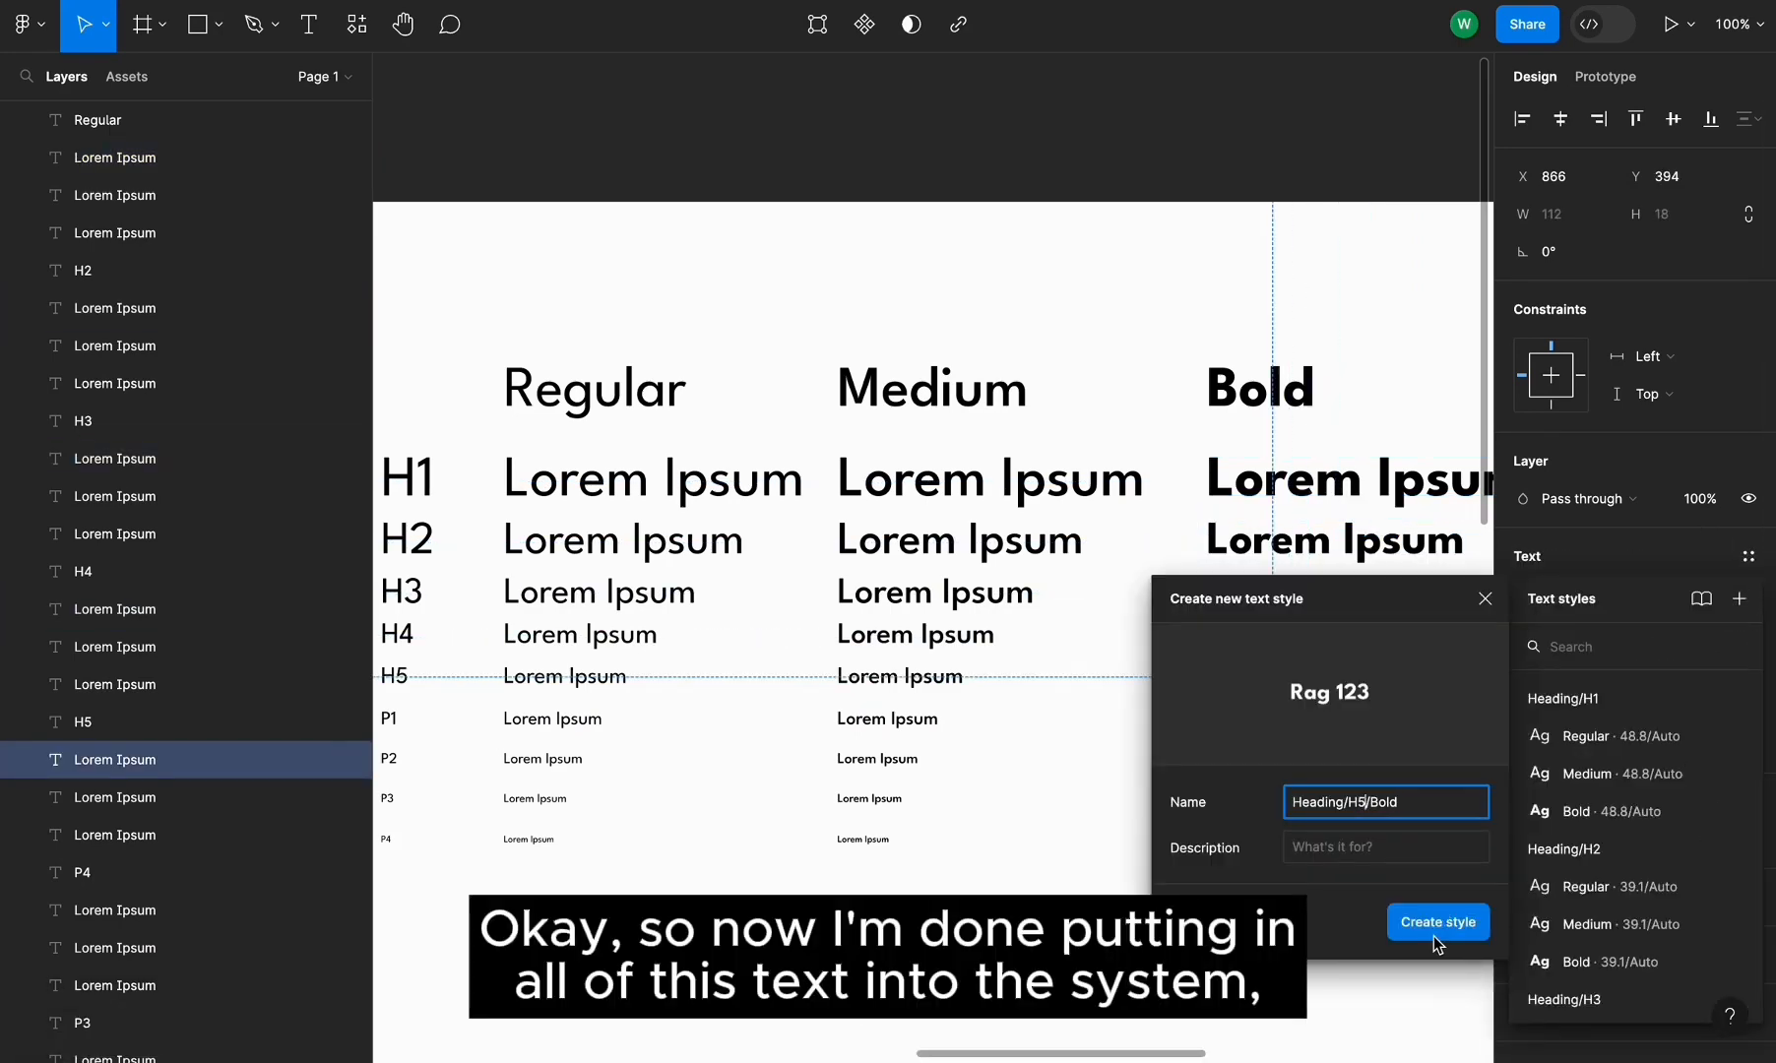
left_click(1434, 933)
Draw a square rectangle below the type scale
left_click(1052, 337)
scroll(1054, 339, "down", 3)
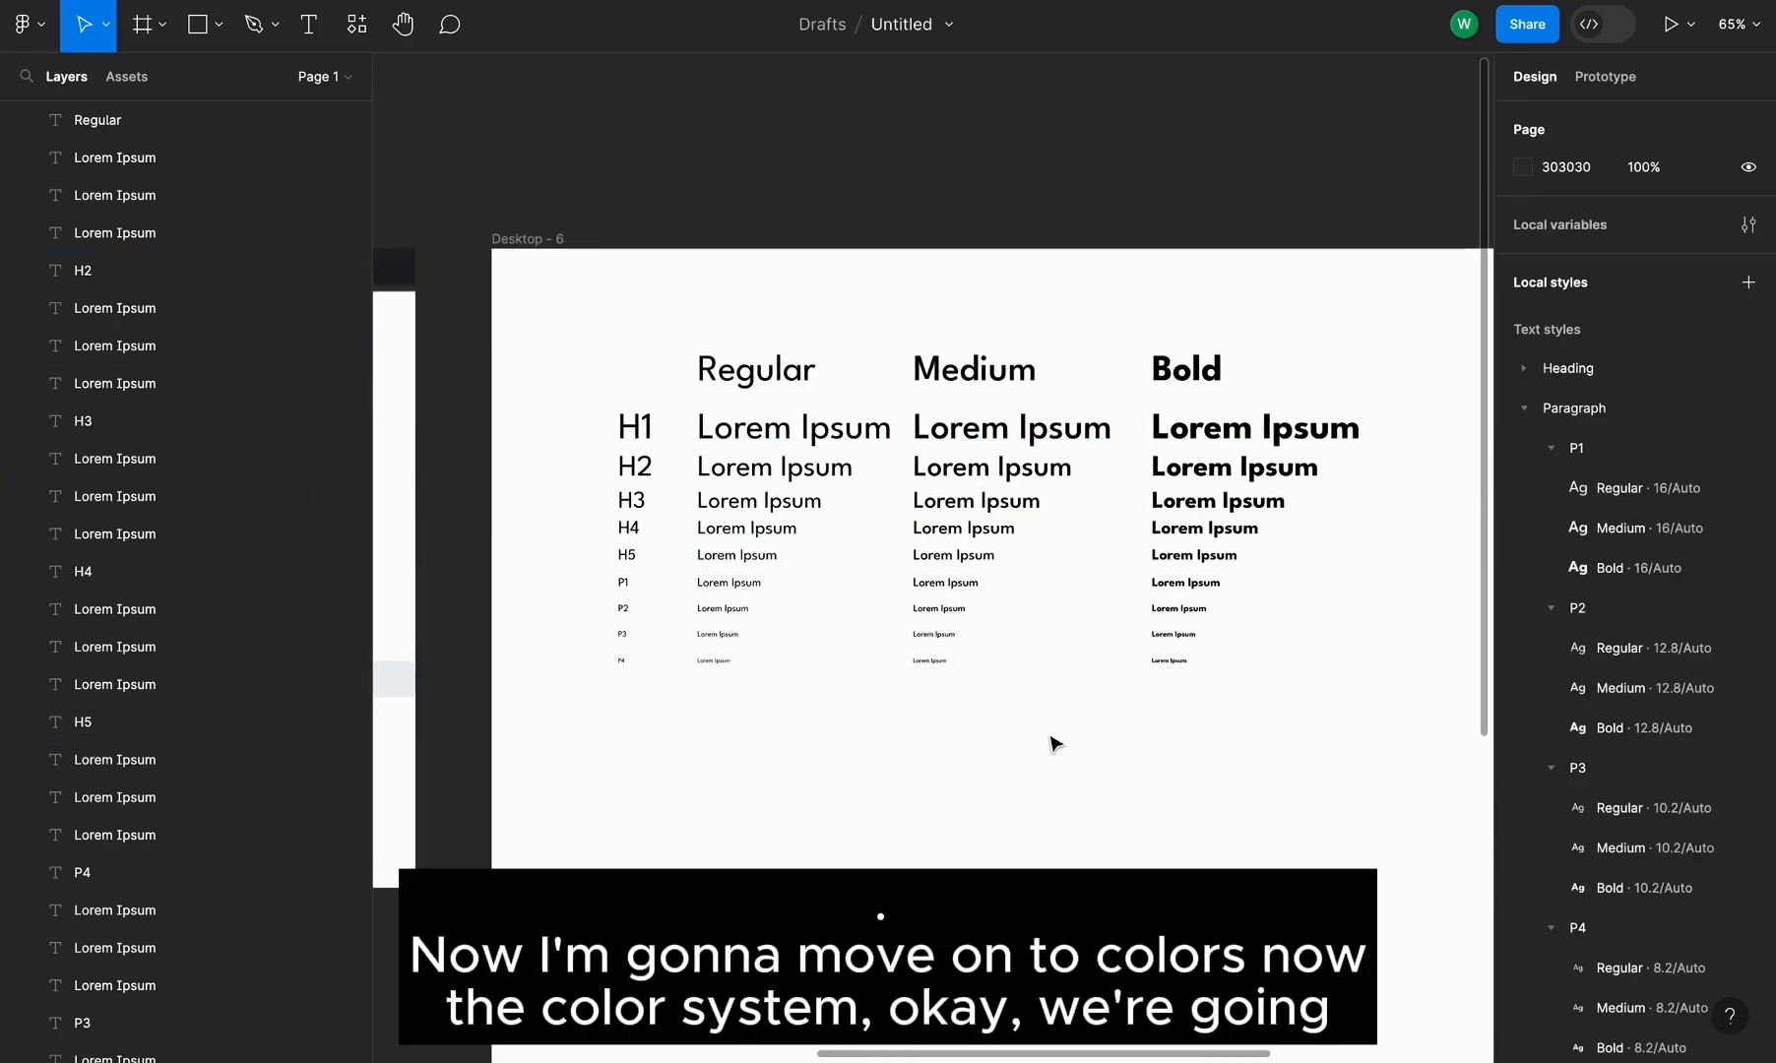
scroll(1053, 743, "down", 2)
scroll(1053, 744, "left", 2)
scroll(1054, 743, "up", 2)
scroll(1054, 743, "right", 2)
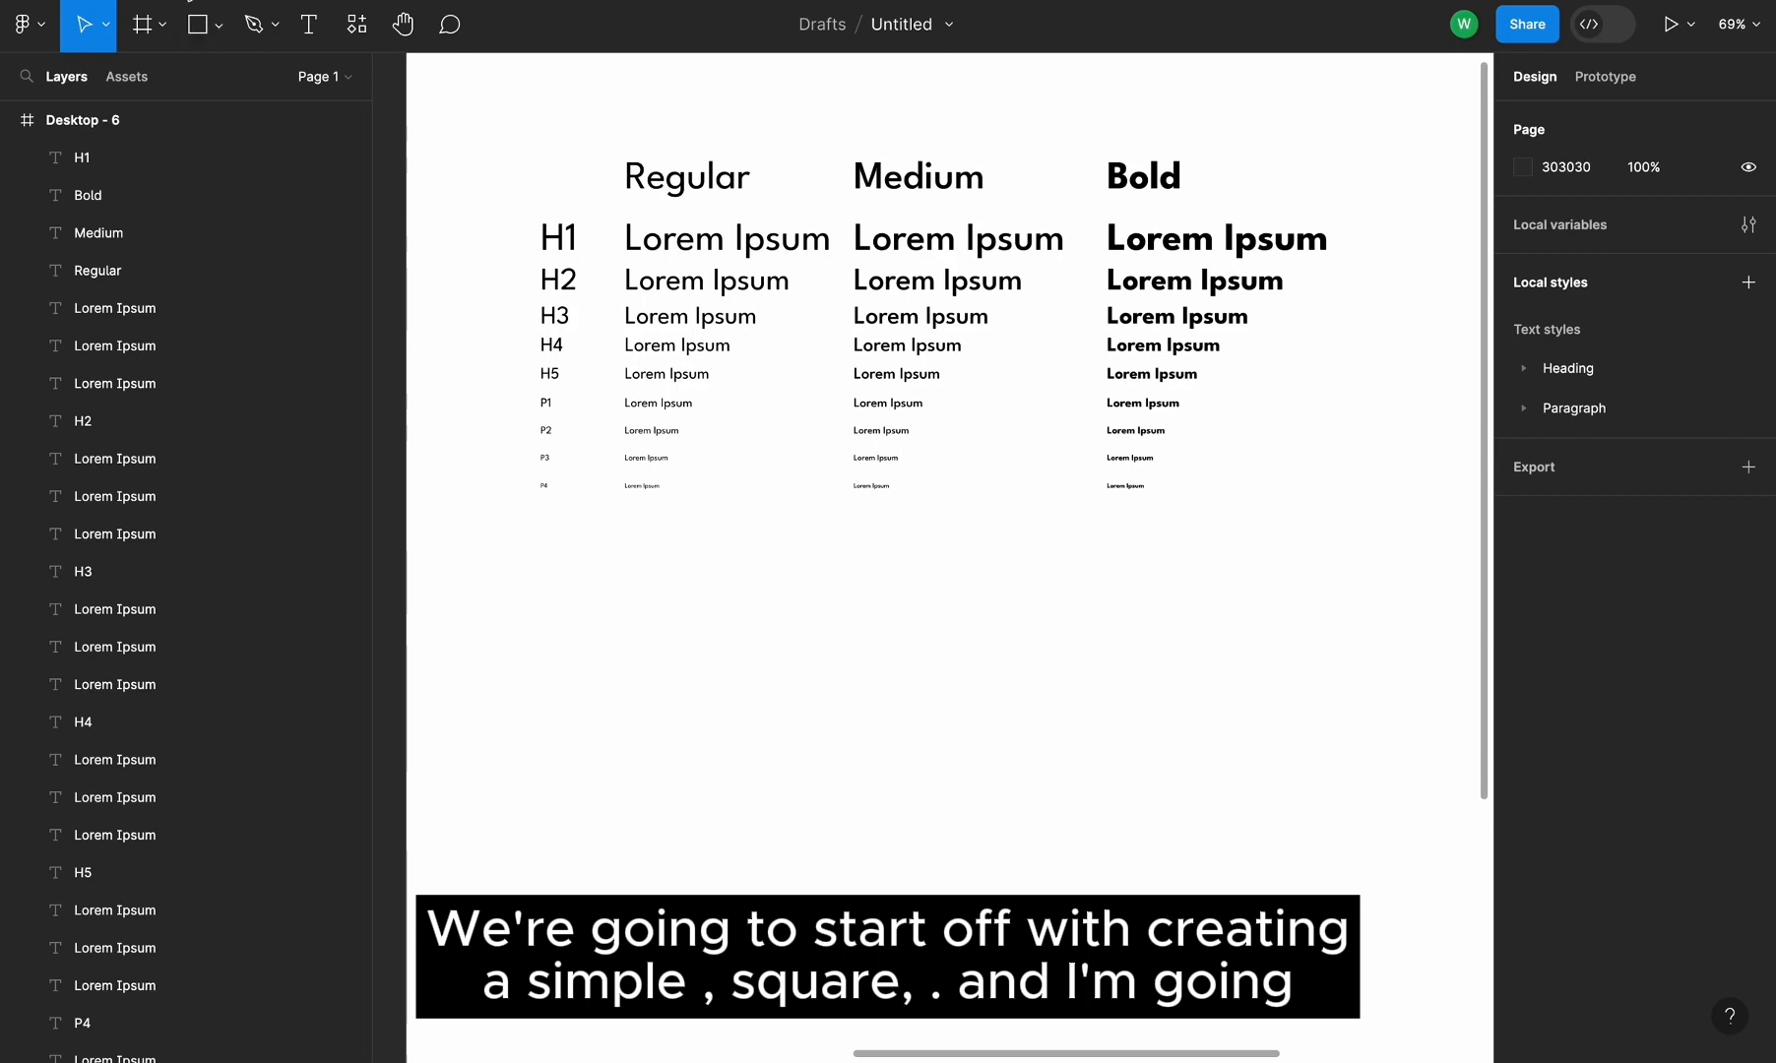
key("r")
scroll(655, 568, "up", 5)
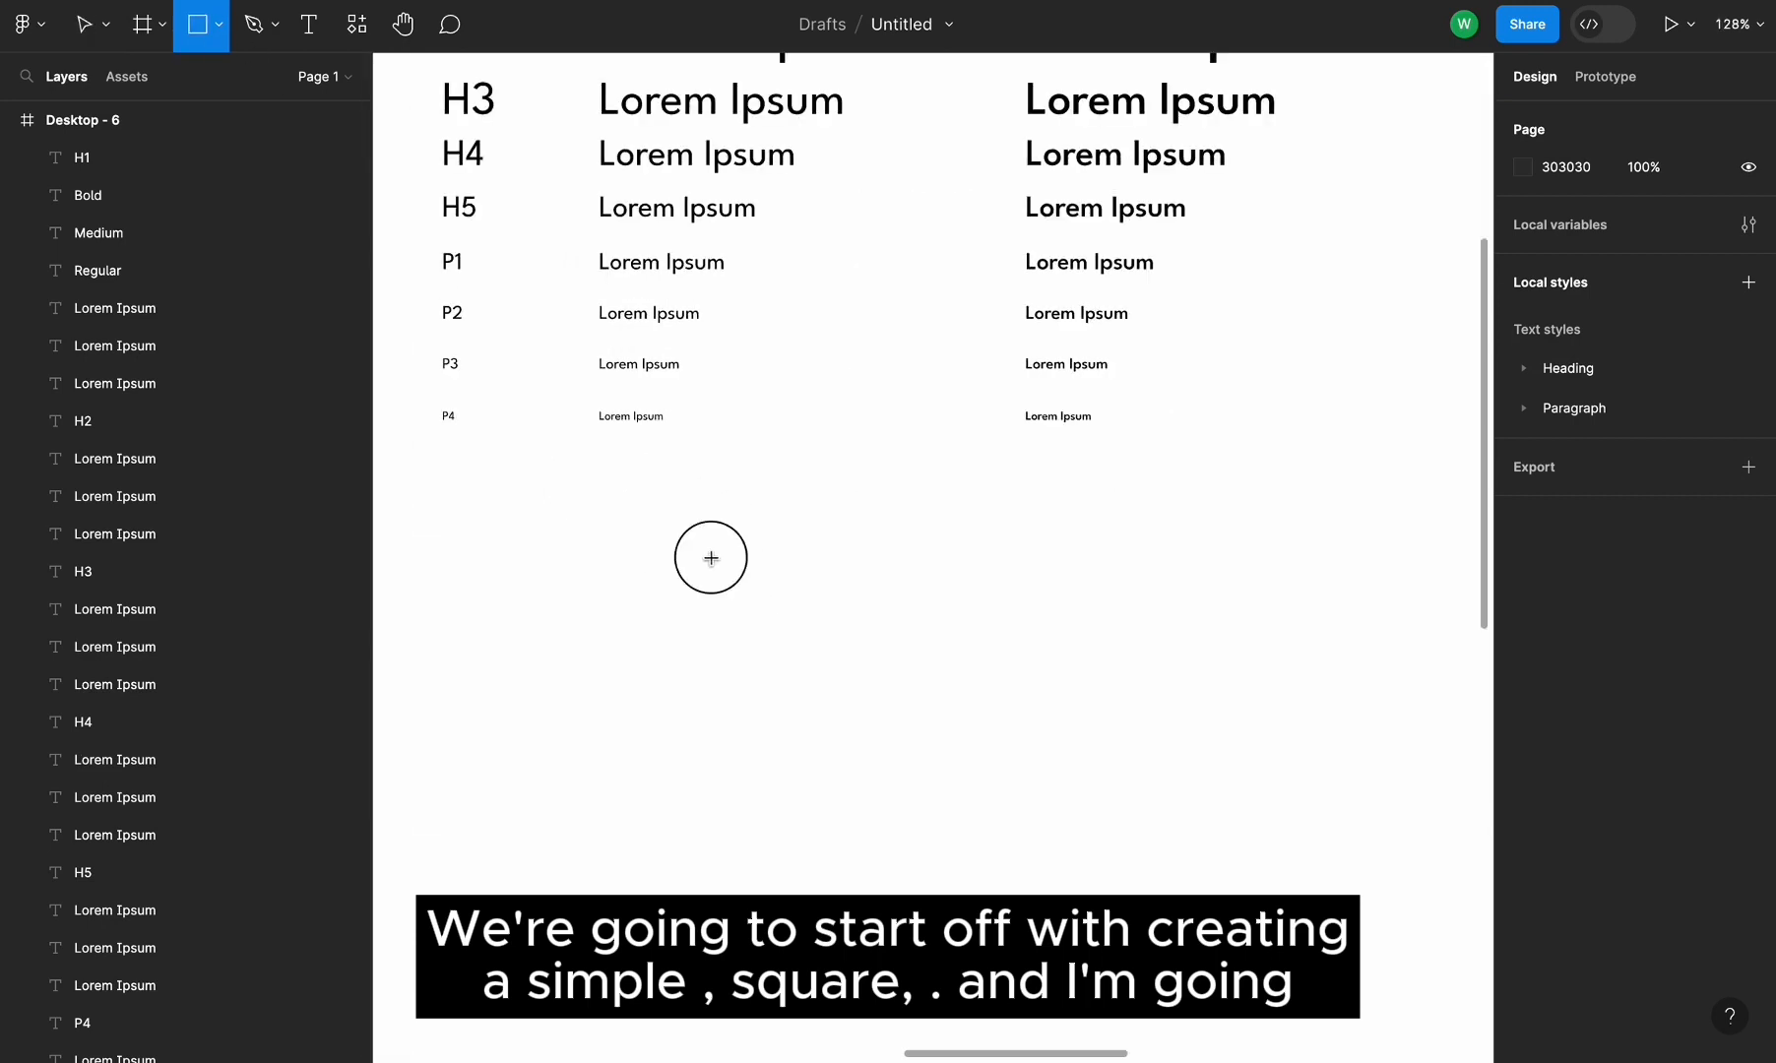
left_click(908, 622)
Place a copy of a Lorem Ipsum text under the square and change it to 100
scroll(1008, 768, "up", 5)
left_click_drag(1070, 313, 955, 742)
double_click(949, 733)
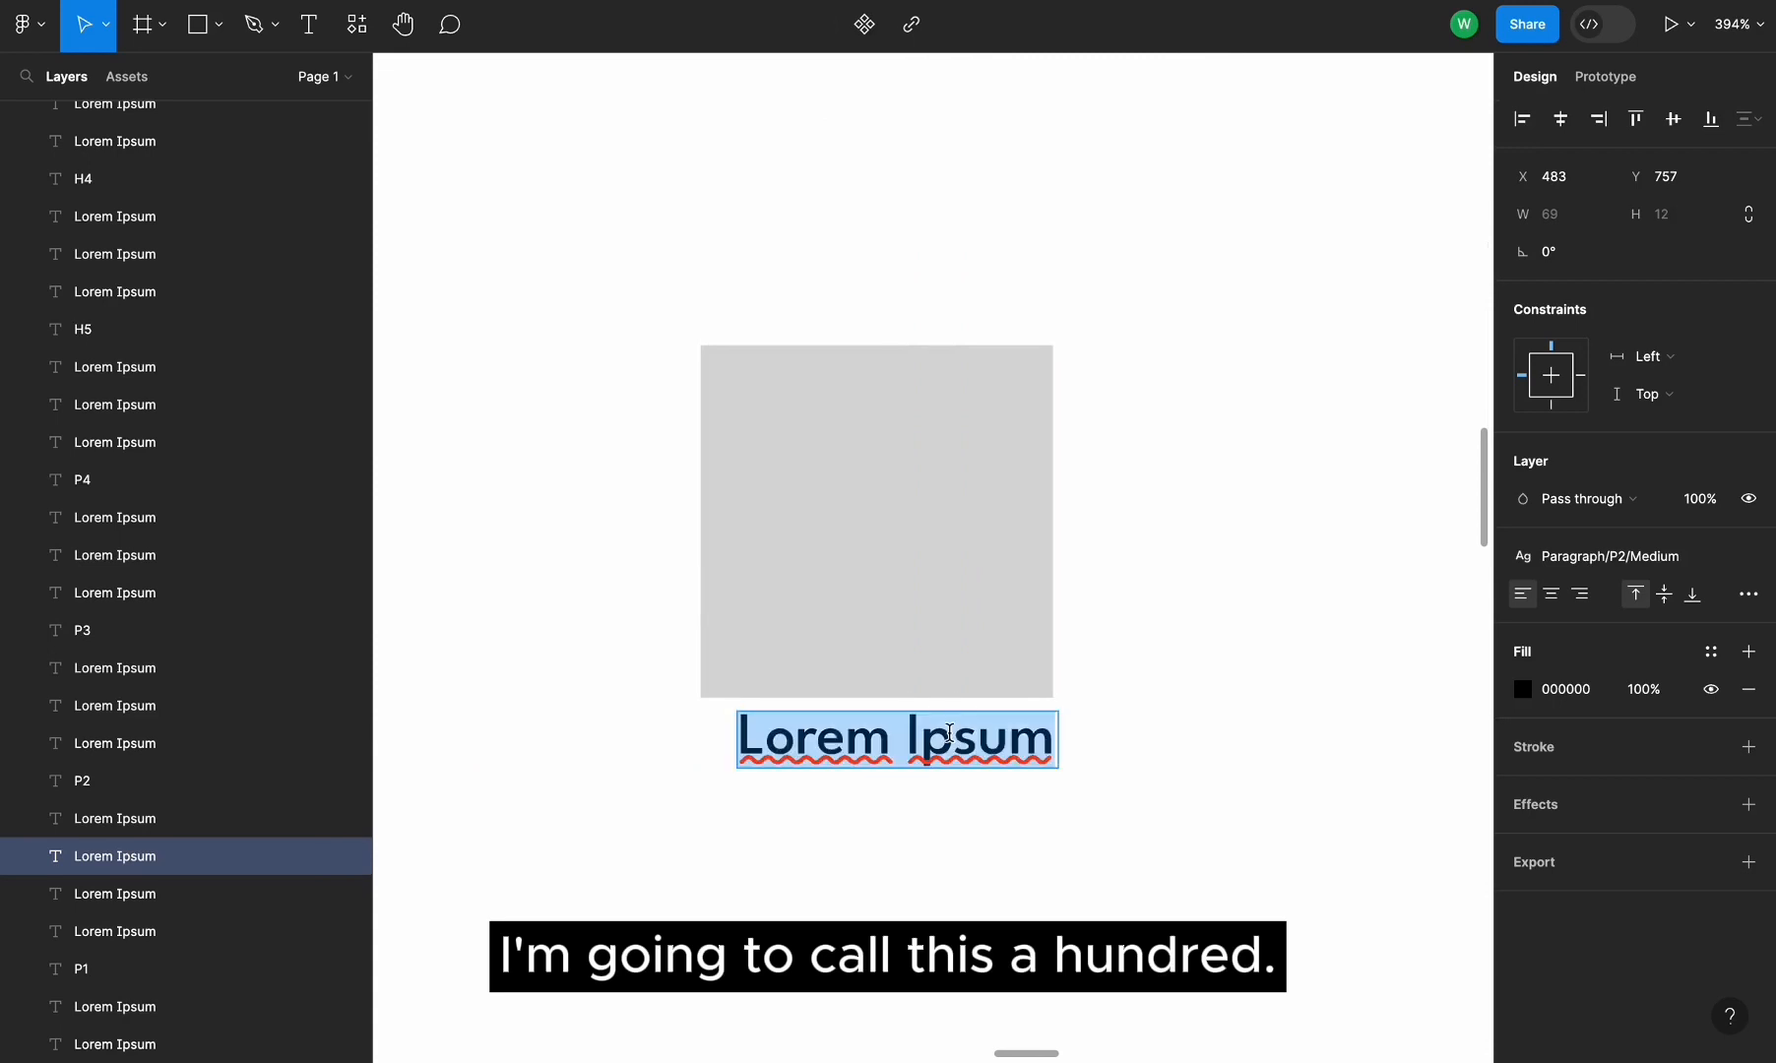
type("100")
key("Escape")
Align the 100 label with the square's left edge
left_click(785, 746)
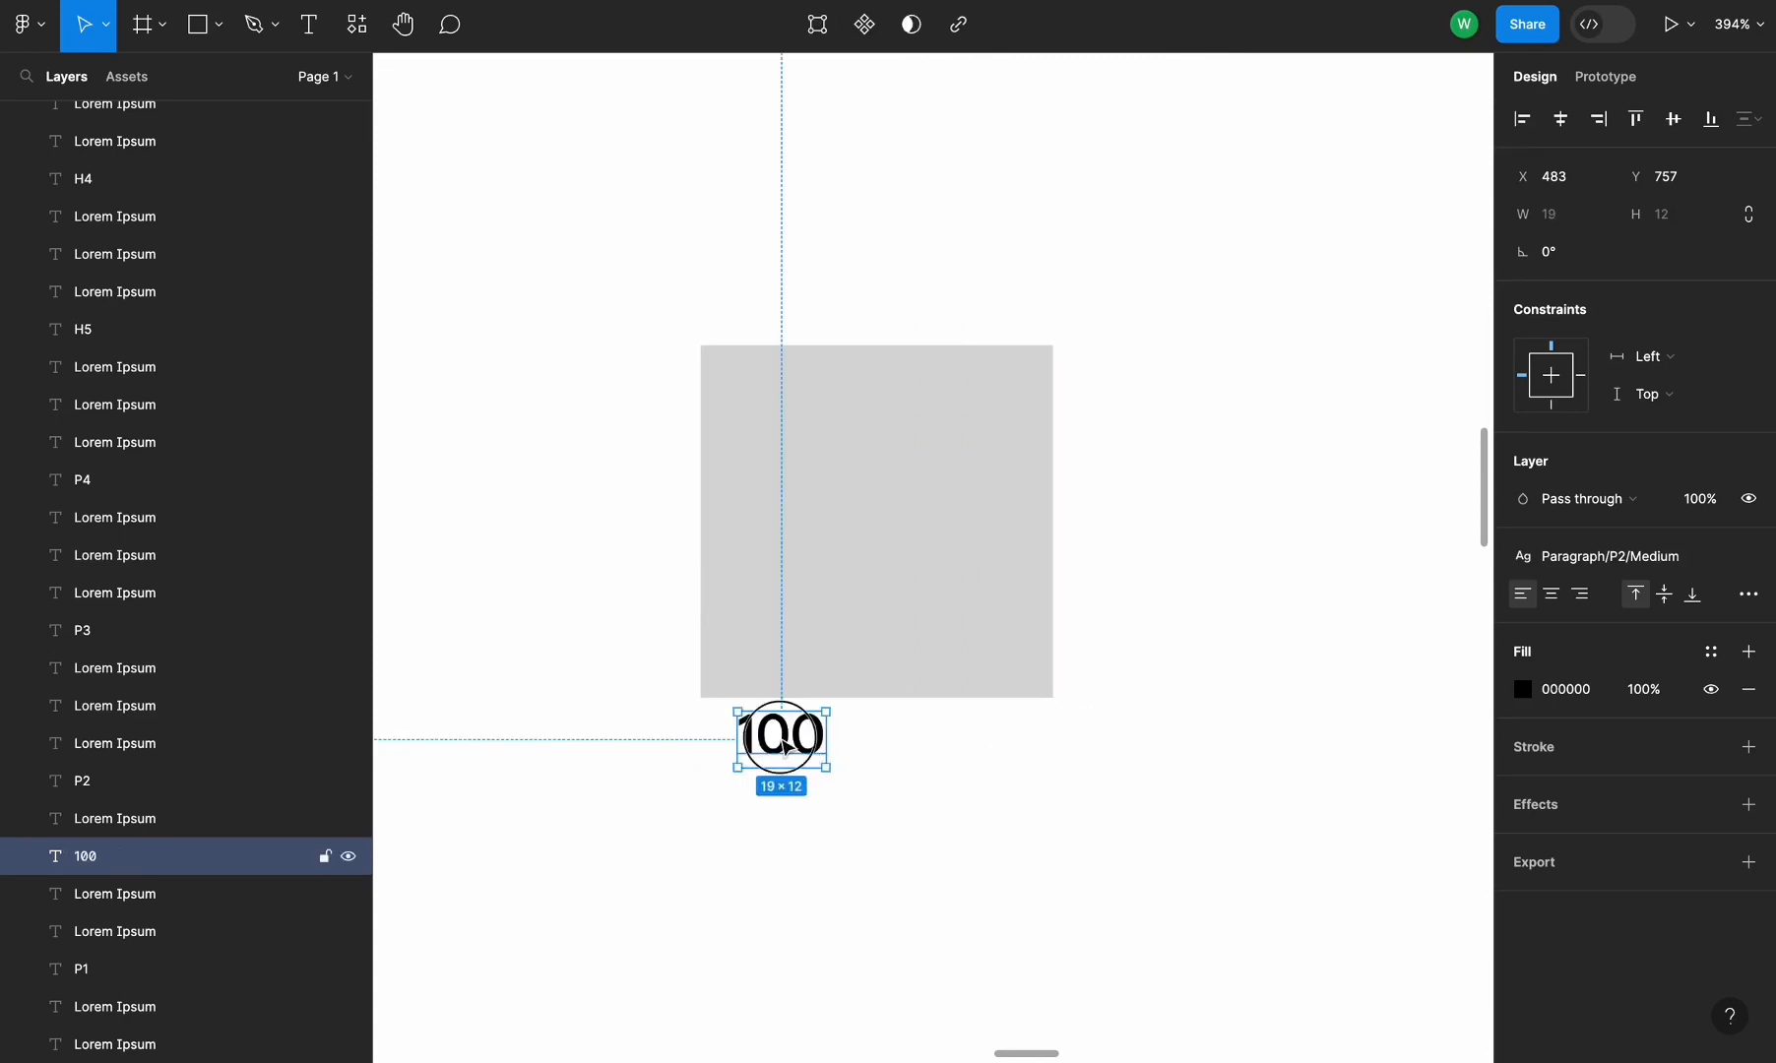
left_click_drag(785, 746, 737, 742)
left_click(1074, 841)
scroll(1074, 840, "down", 5)
scroll(728, 571, "down", 3)
scroll(729, 571, "right", 2)
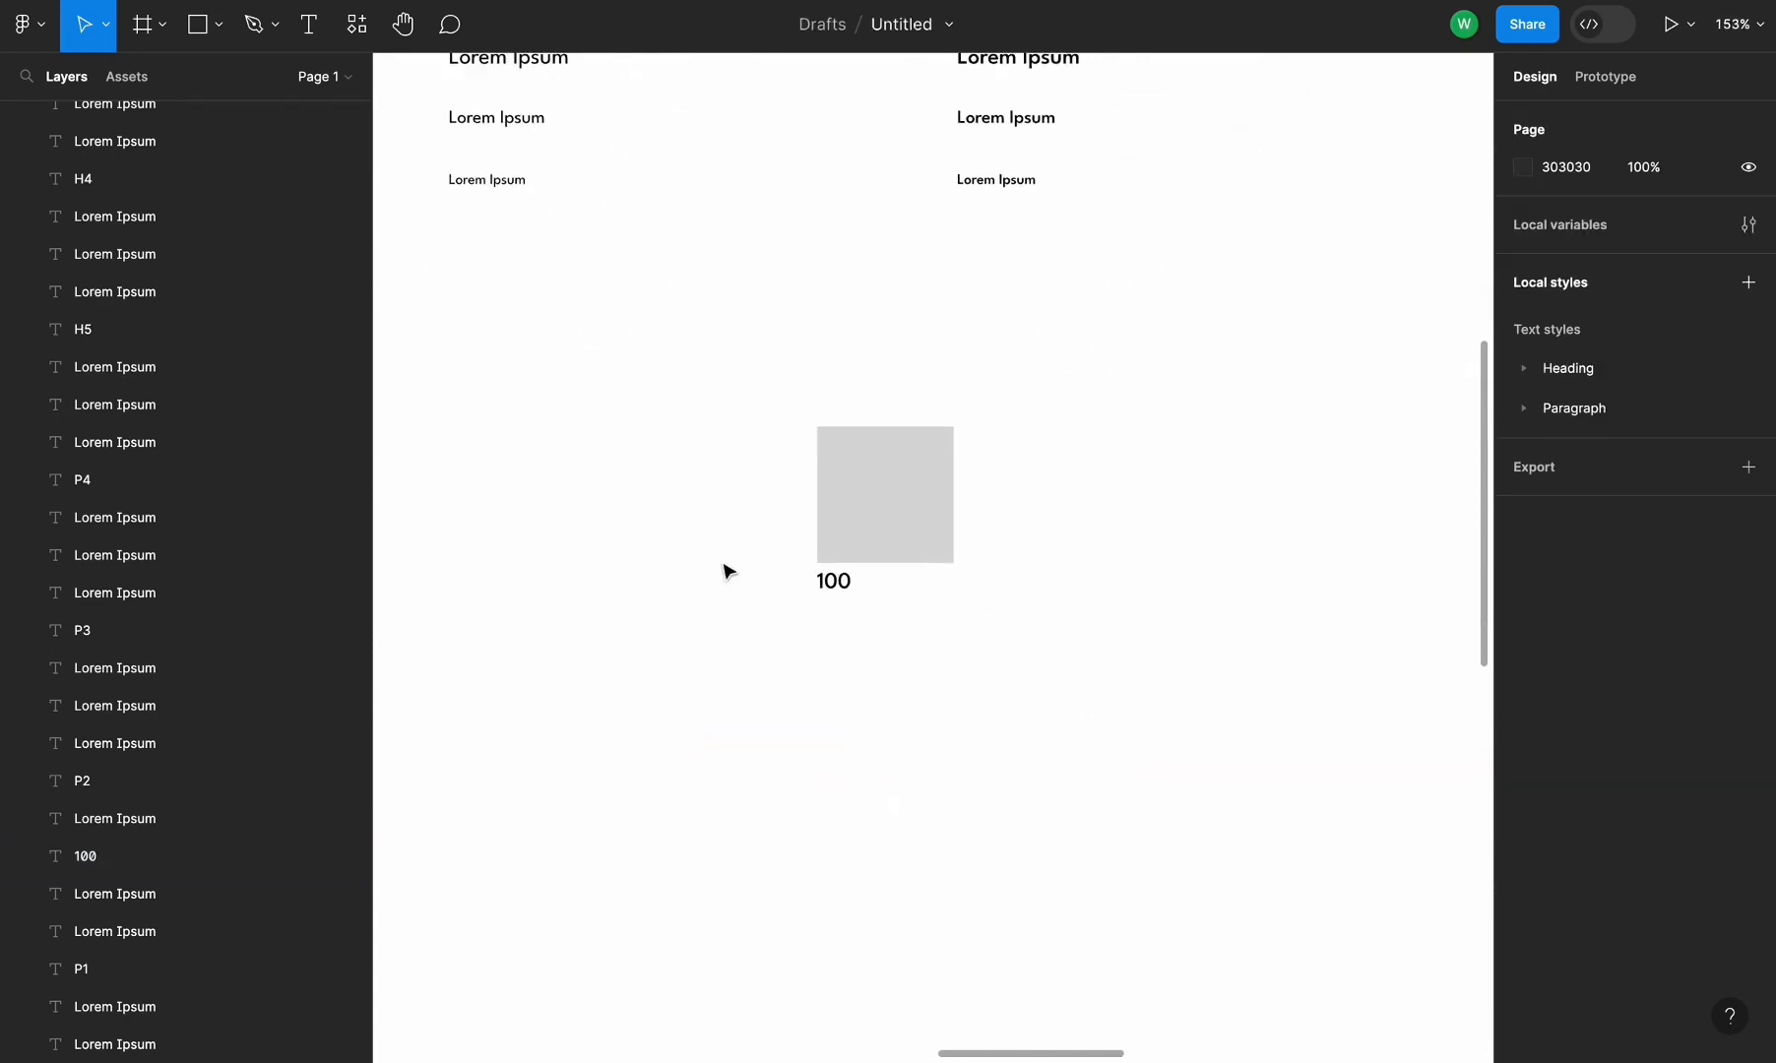
Duplicate the square and its label into a row of six swatches
left_click_drag(674, 493, 866, 591)
left_click_drag(912, 468, 1094, 492)
key("super+d")
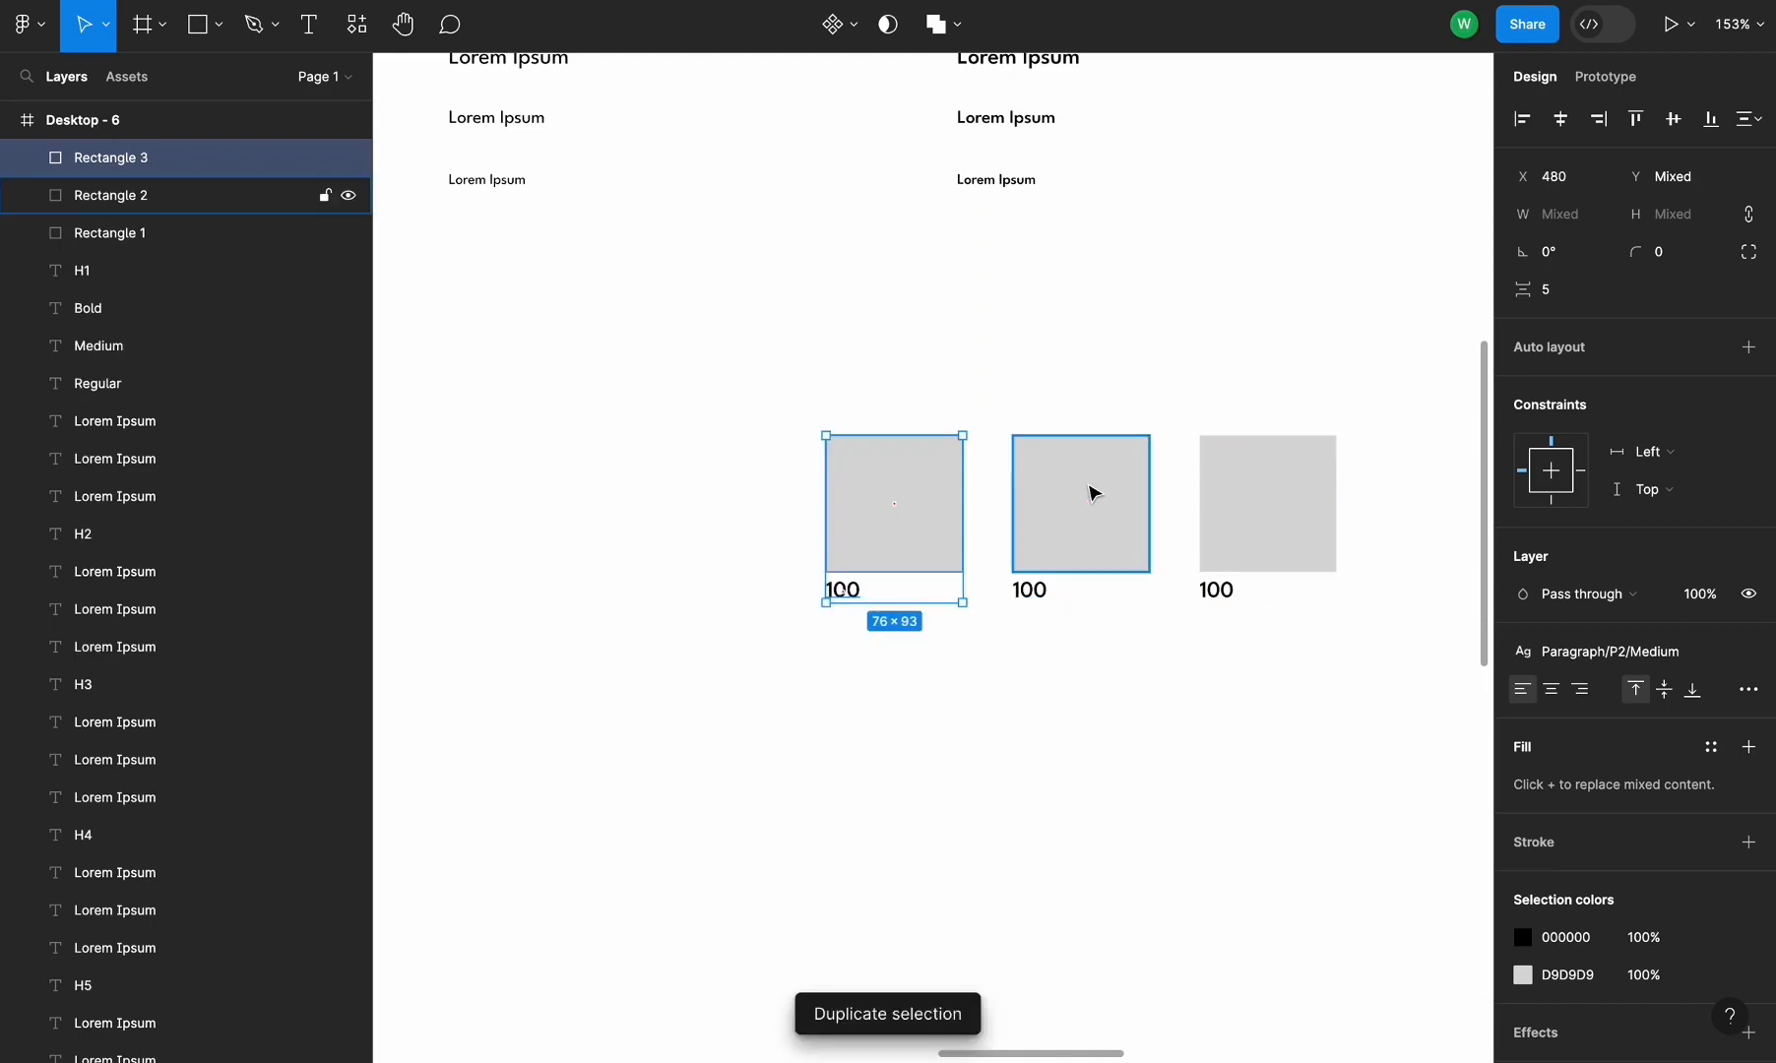
scroll(1093, 492, "down", 5)
key("super+d")
key("super+d")
key("super+d")
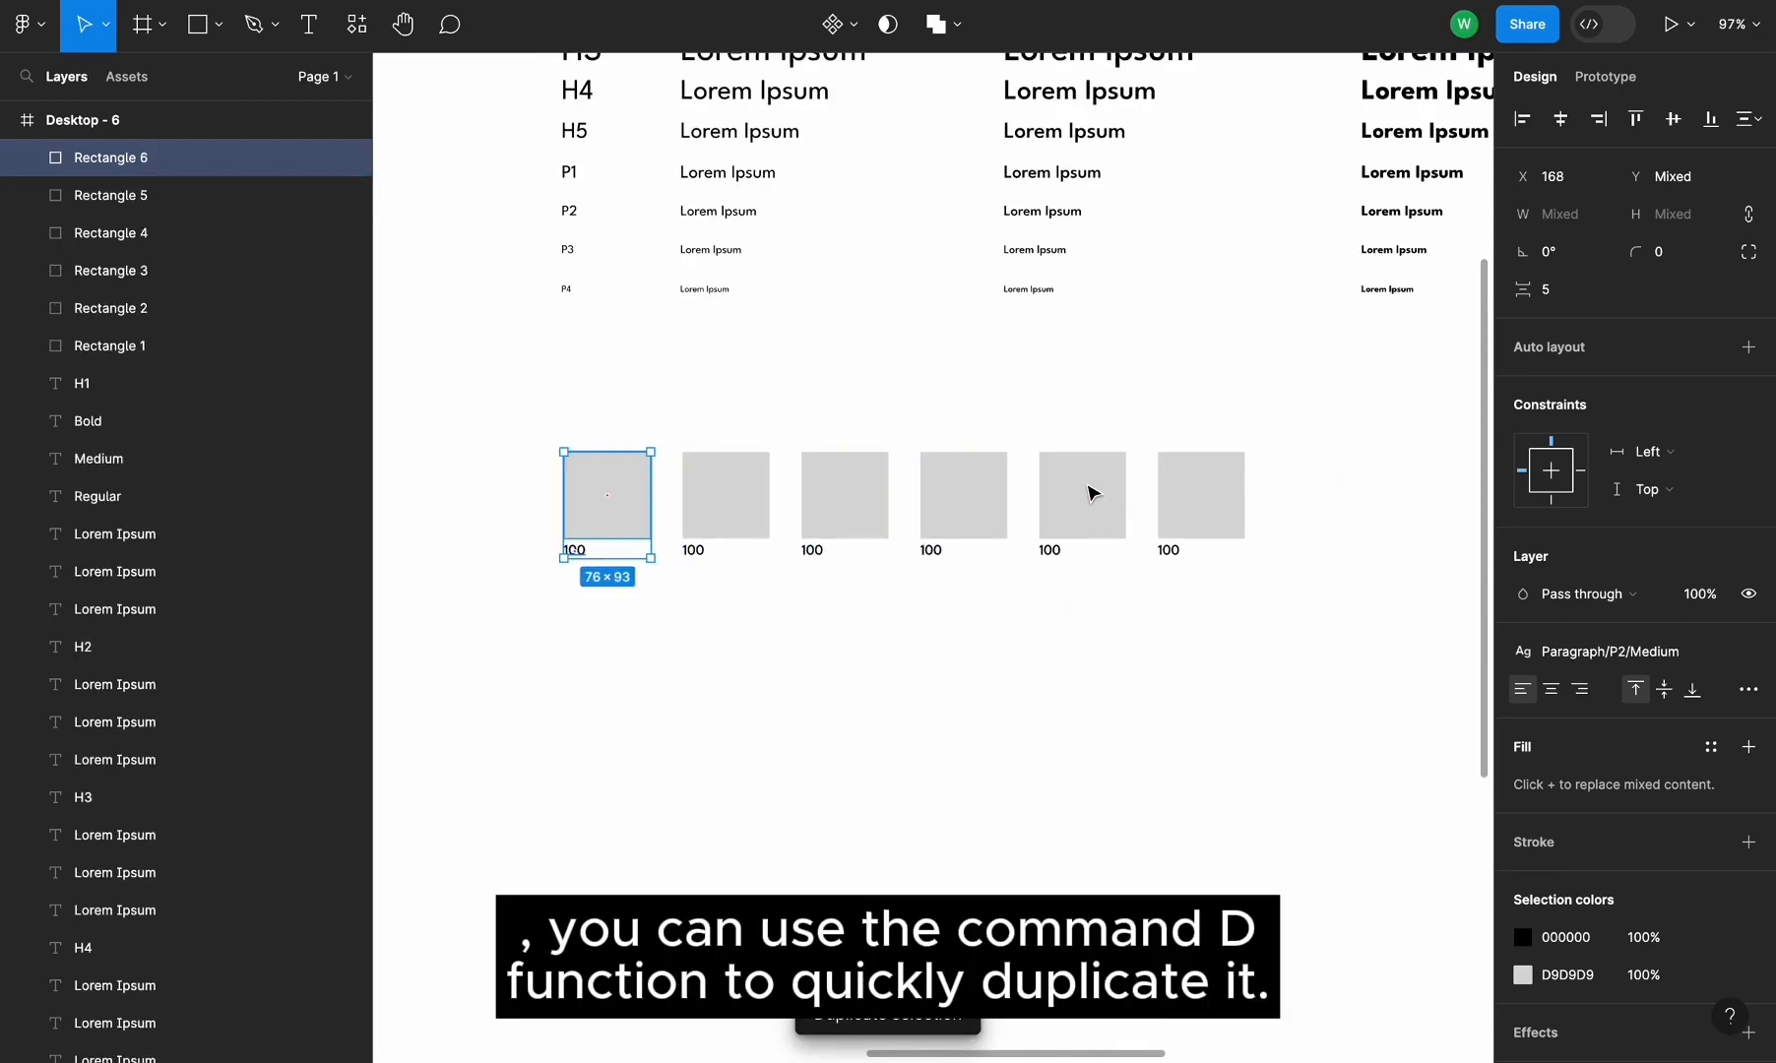
left_click(1142, 559)
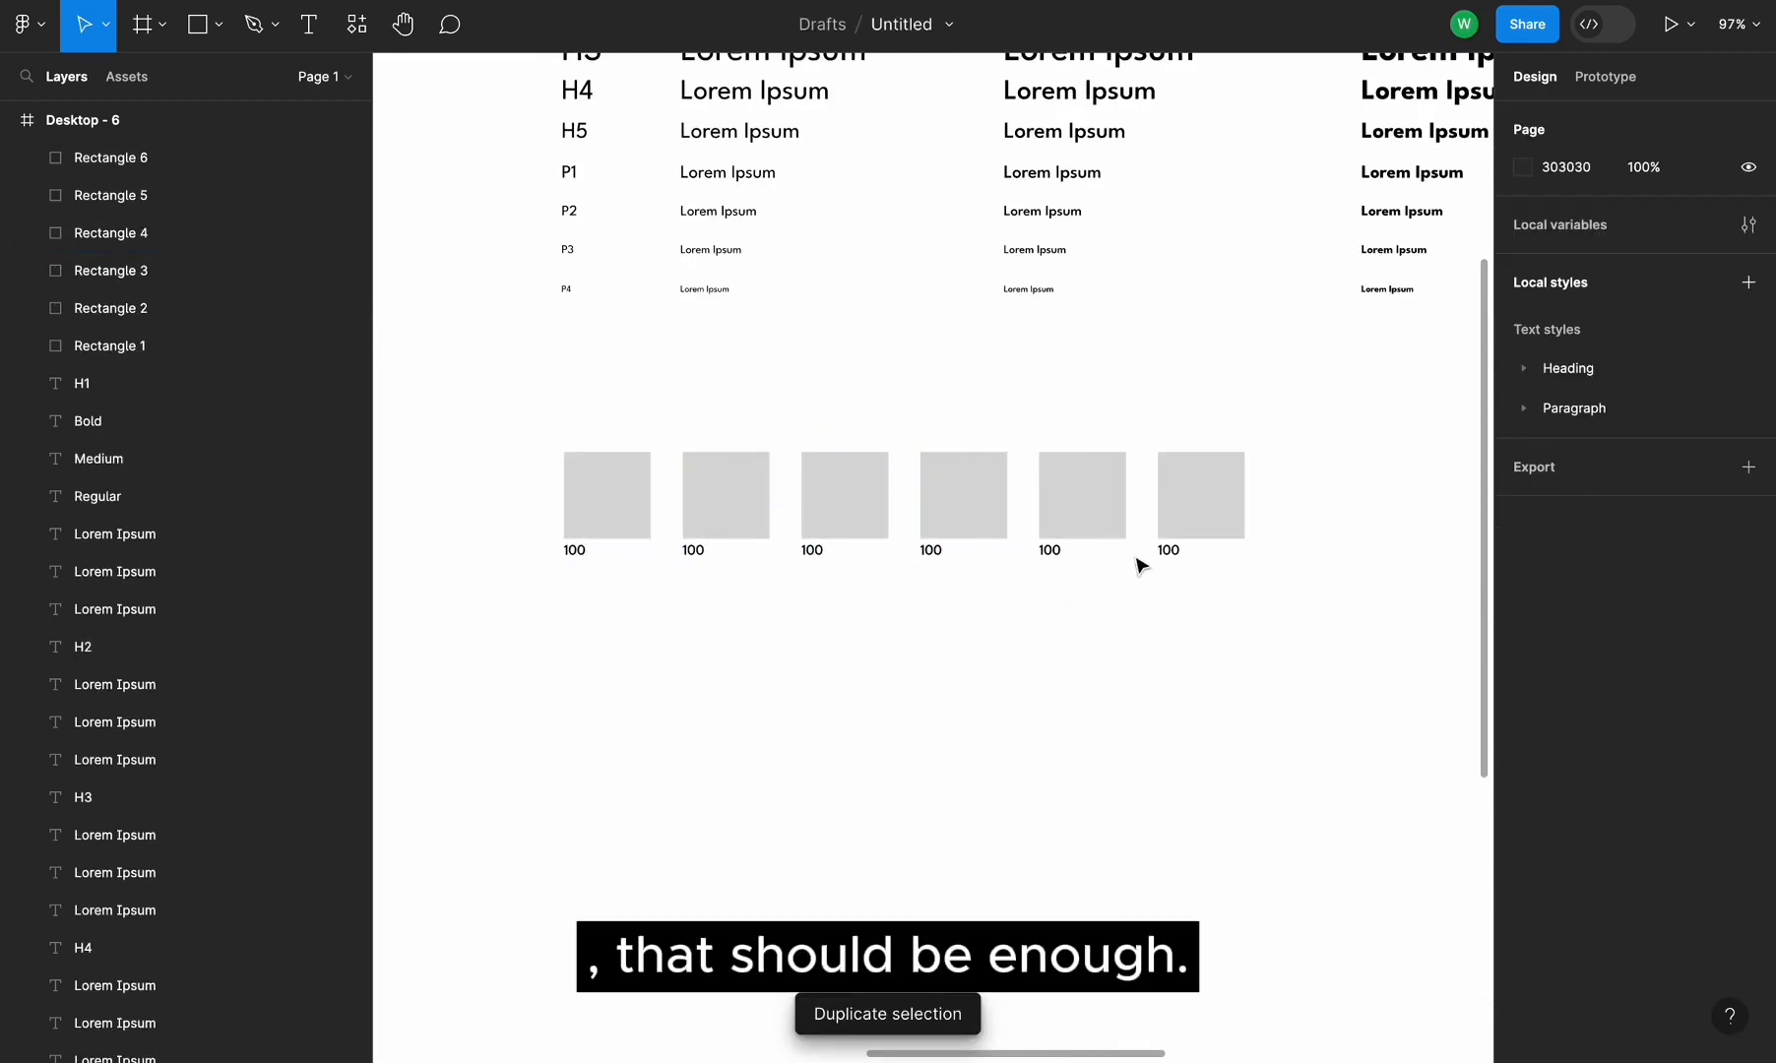
Relabel the swatches from right to left as 80, 60, 40, 20 and 0
double_click(1052, 551)
type("80")
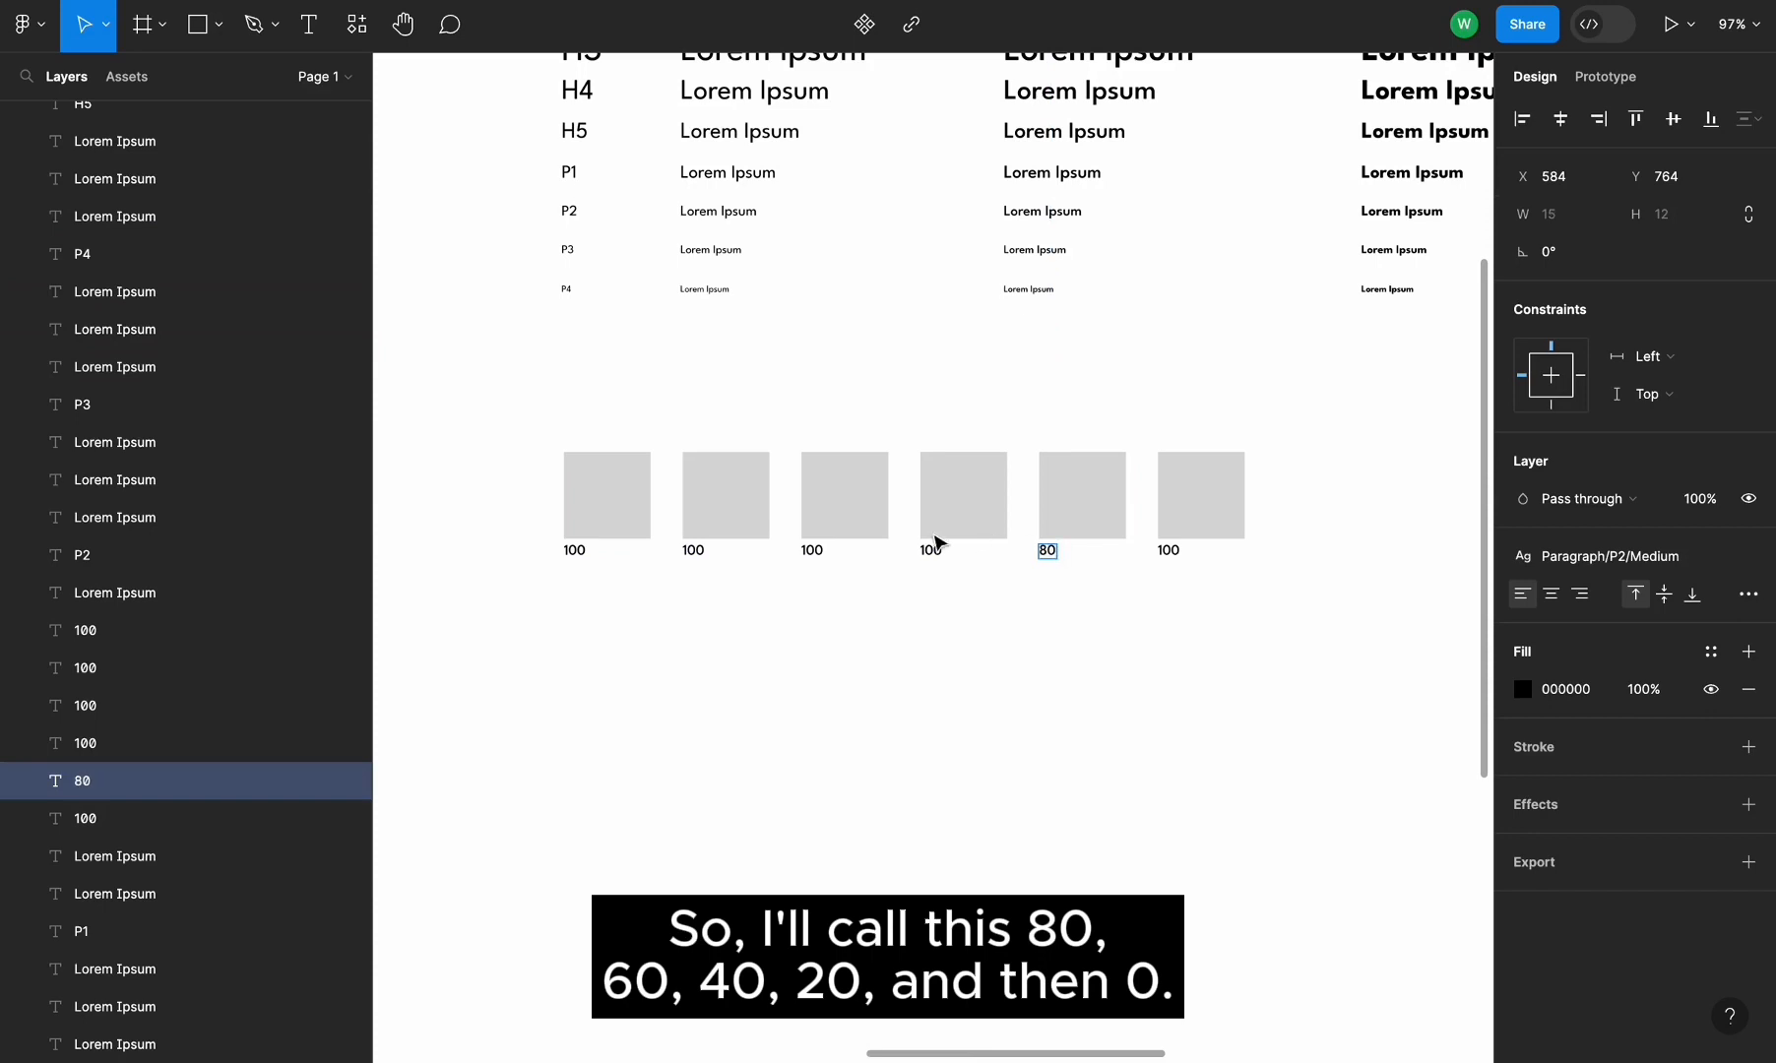
double_click(933, 548)
type("60")
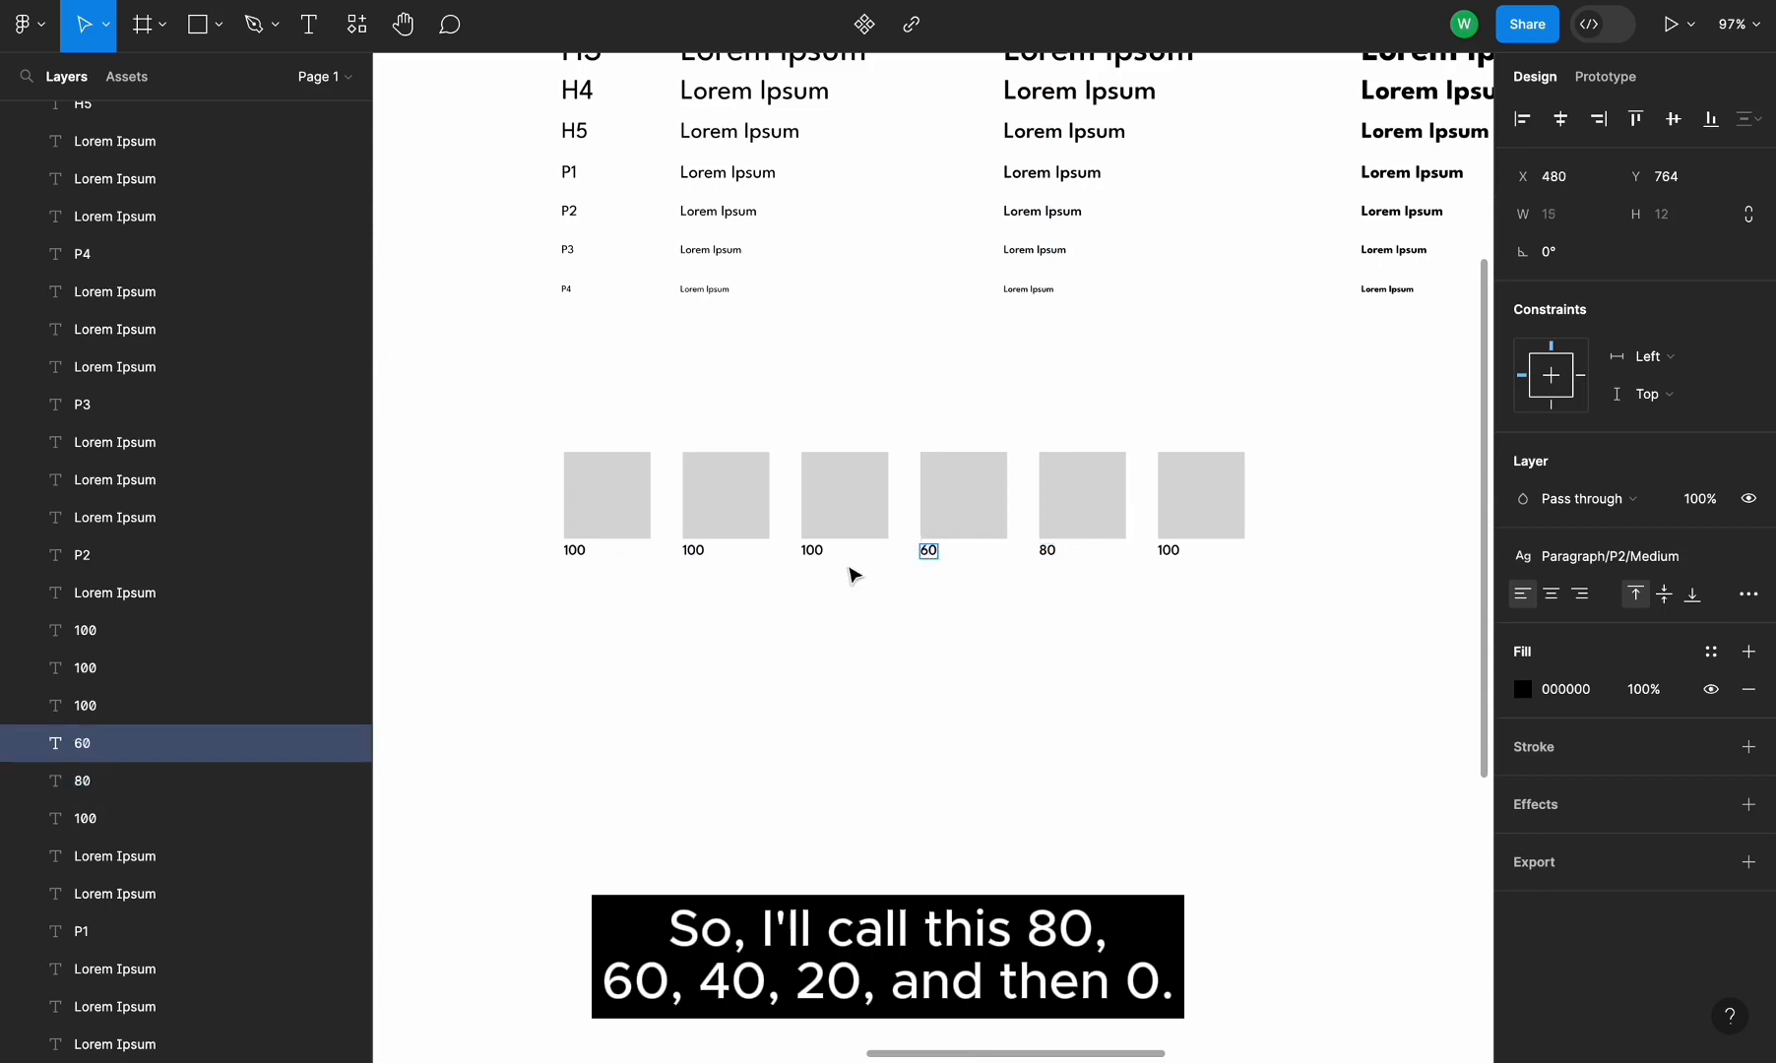
double_click(813, 551)
type("40")
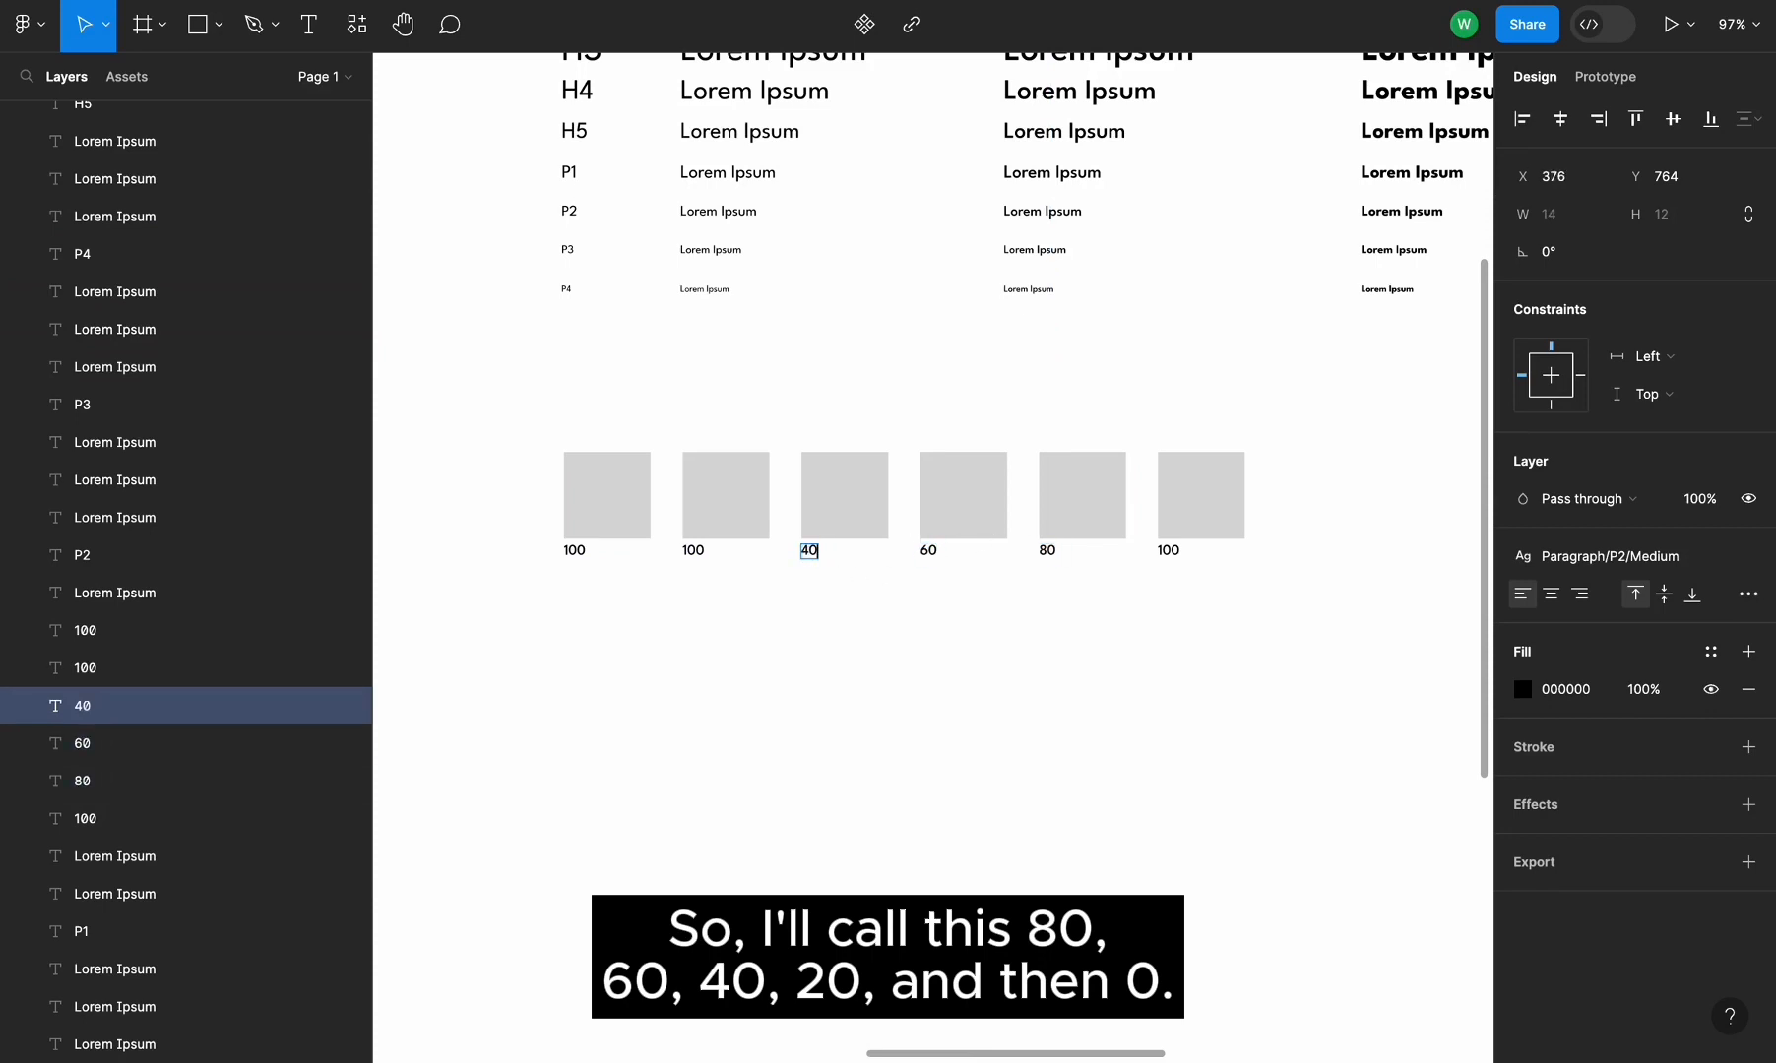
double_click(705, 552)
type("20")
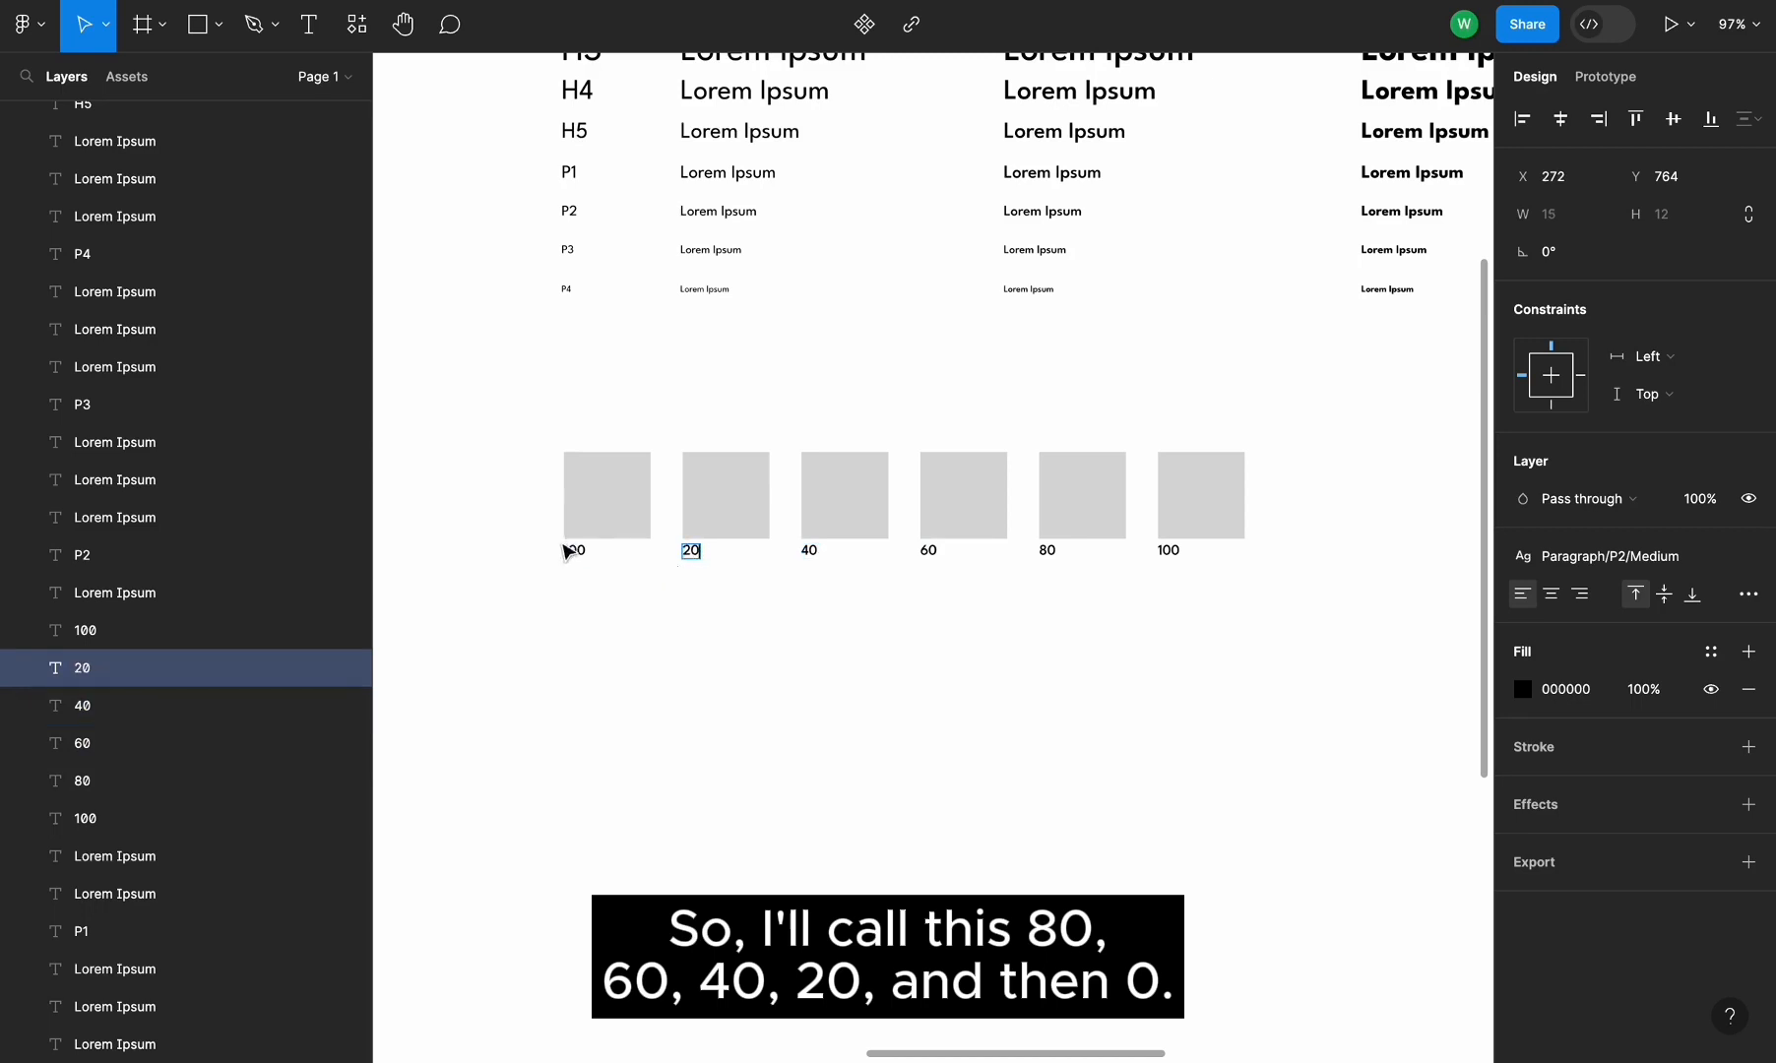
double_click(572, 552)
type("0")
key("Escape")
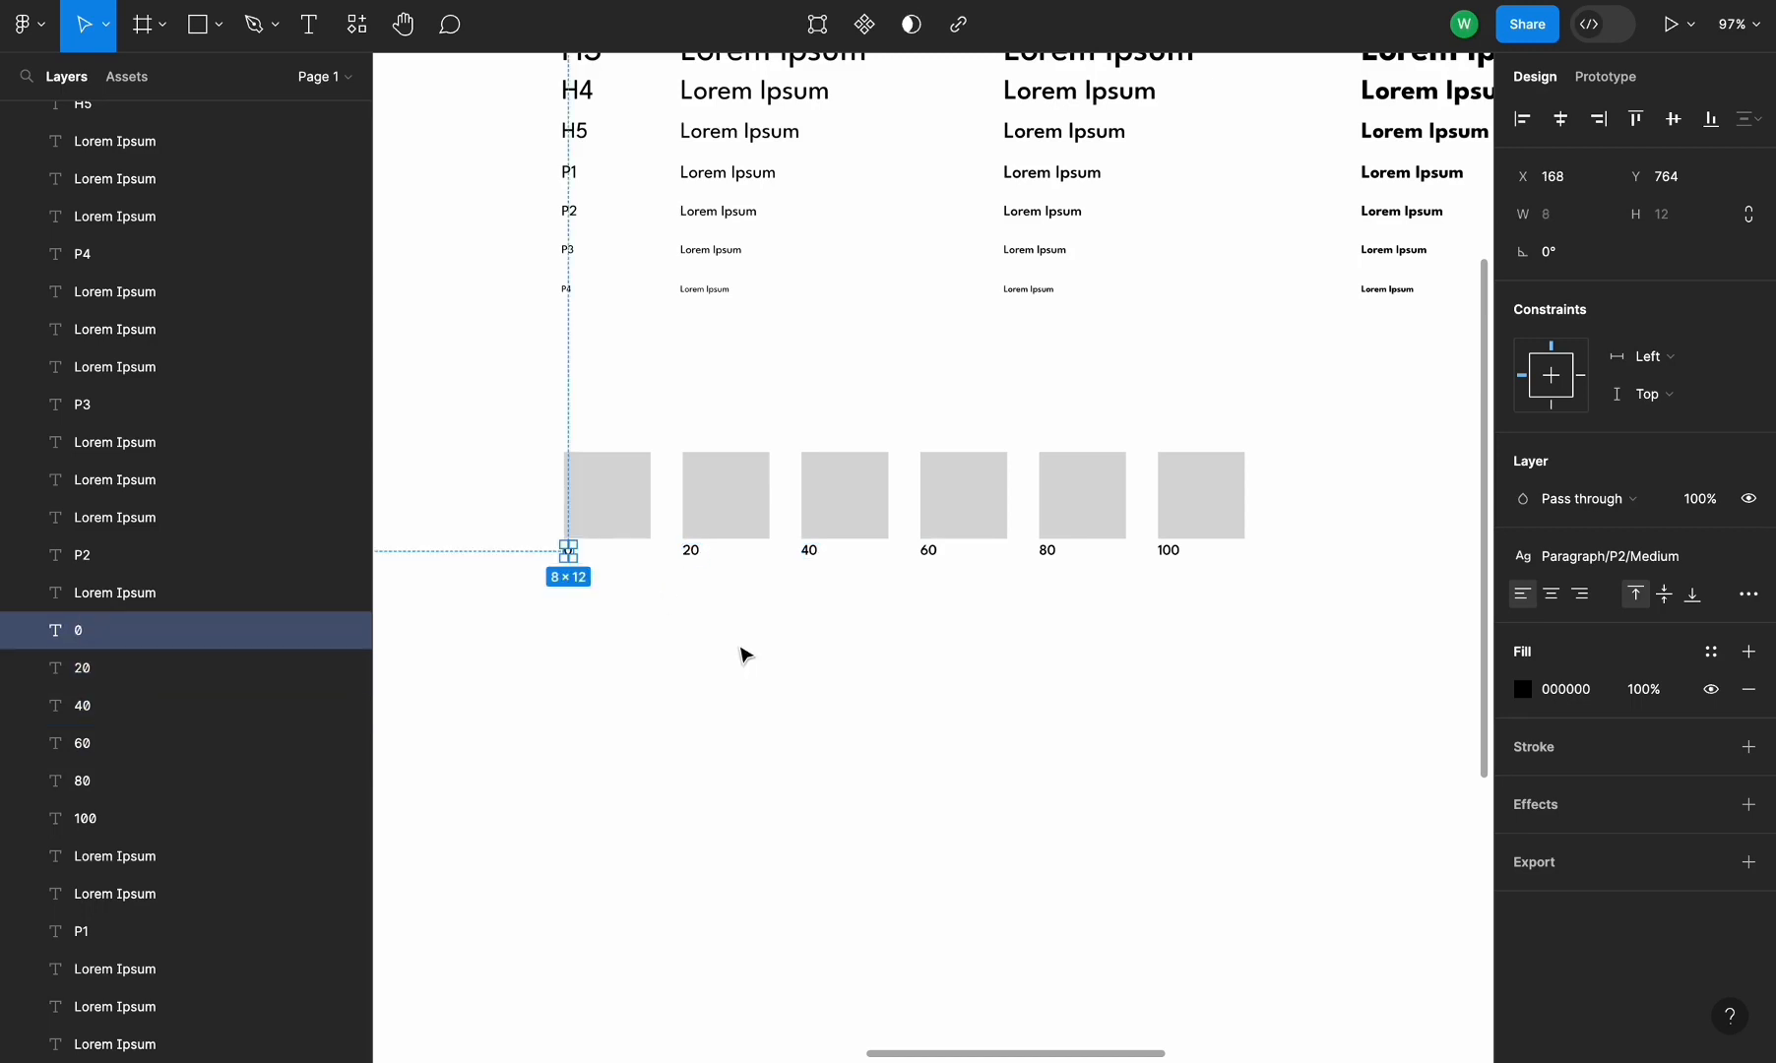
Add a Neutrals title above the swatch row by copying a label
left_click(774, 397)
scroll(774, 397, "up", 2)
scroll(774, 397, "up", 1)
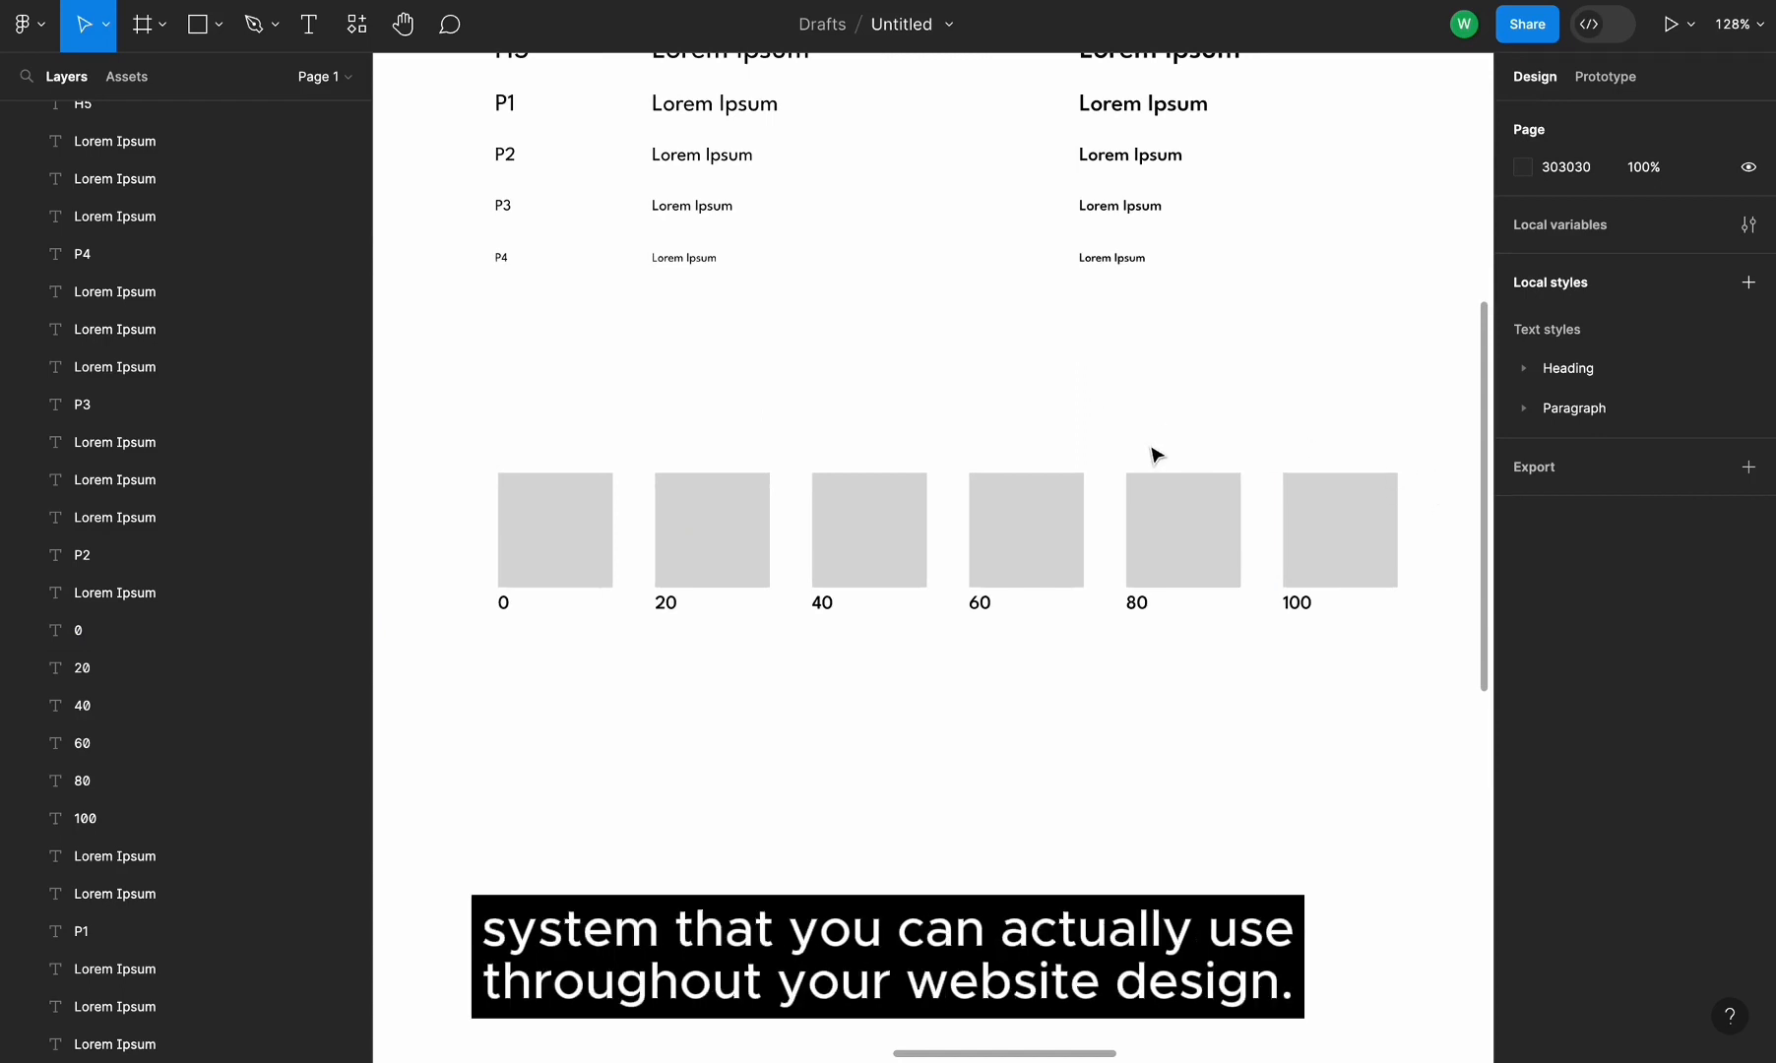
scroll(1156, 454, "right", 2)
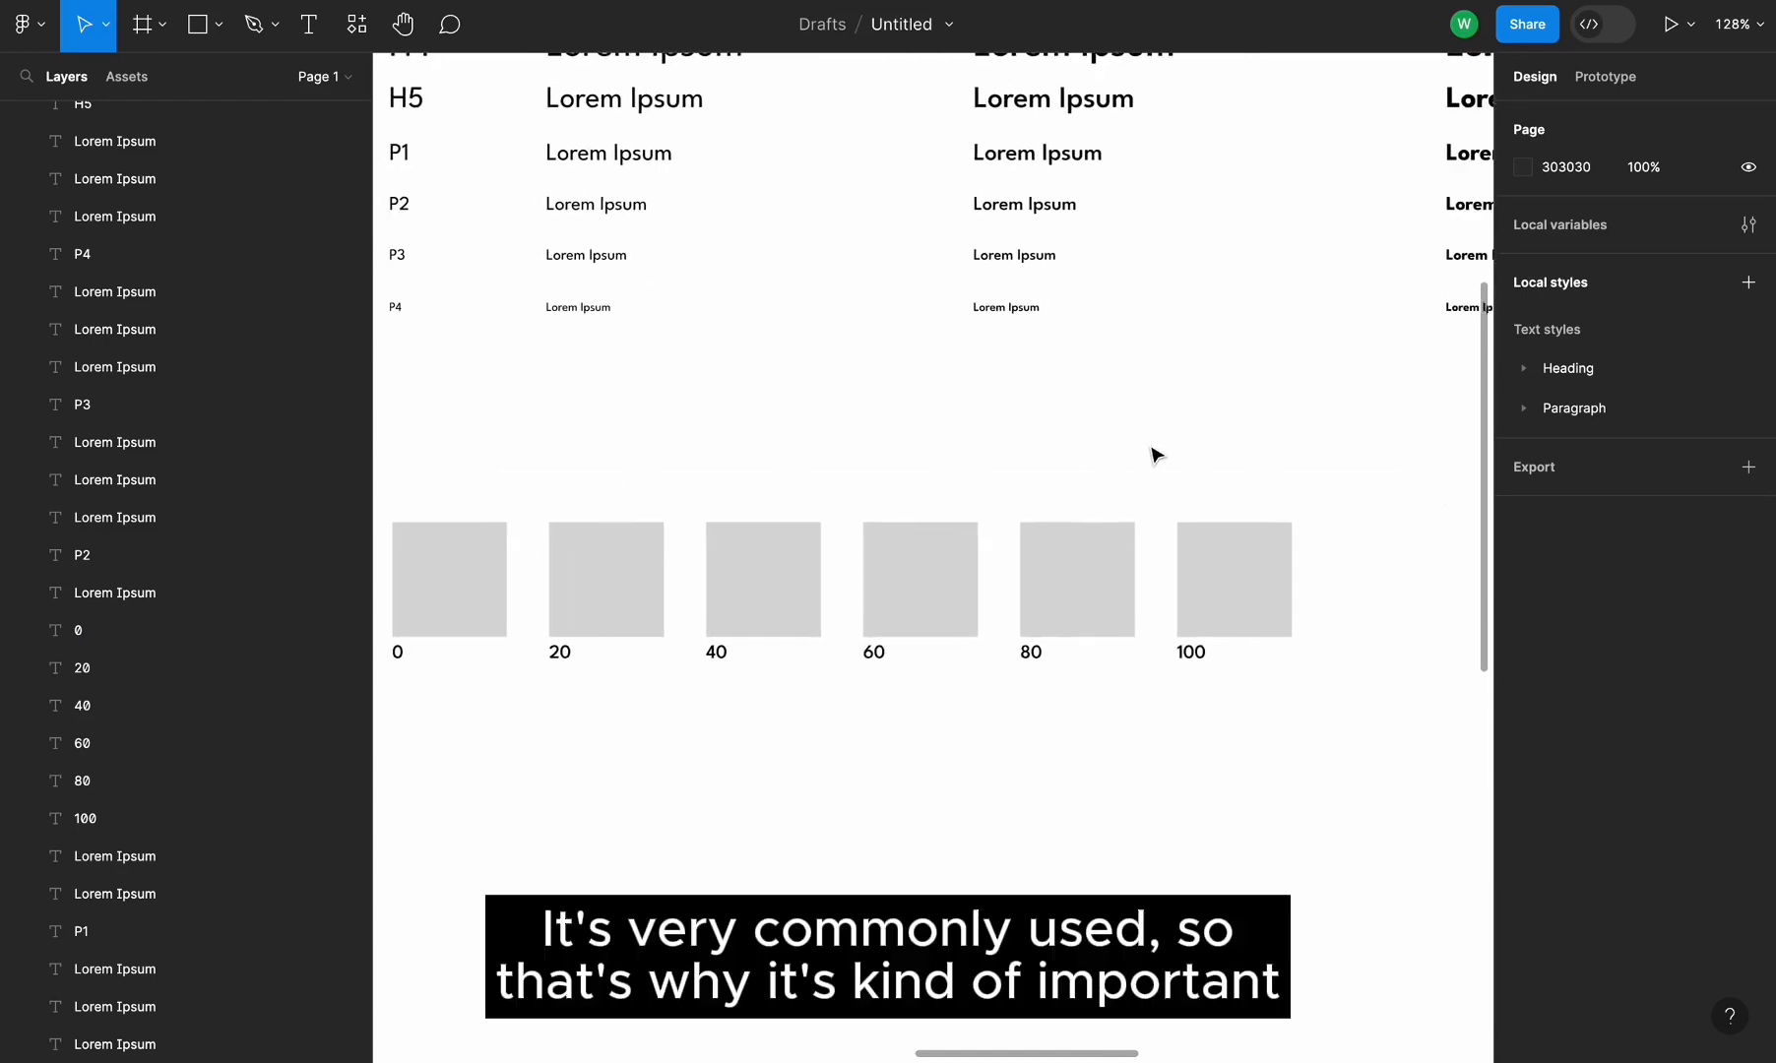
scroll(1155, 454, "left", 1)
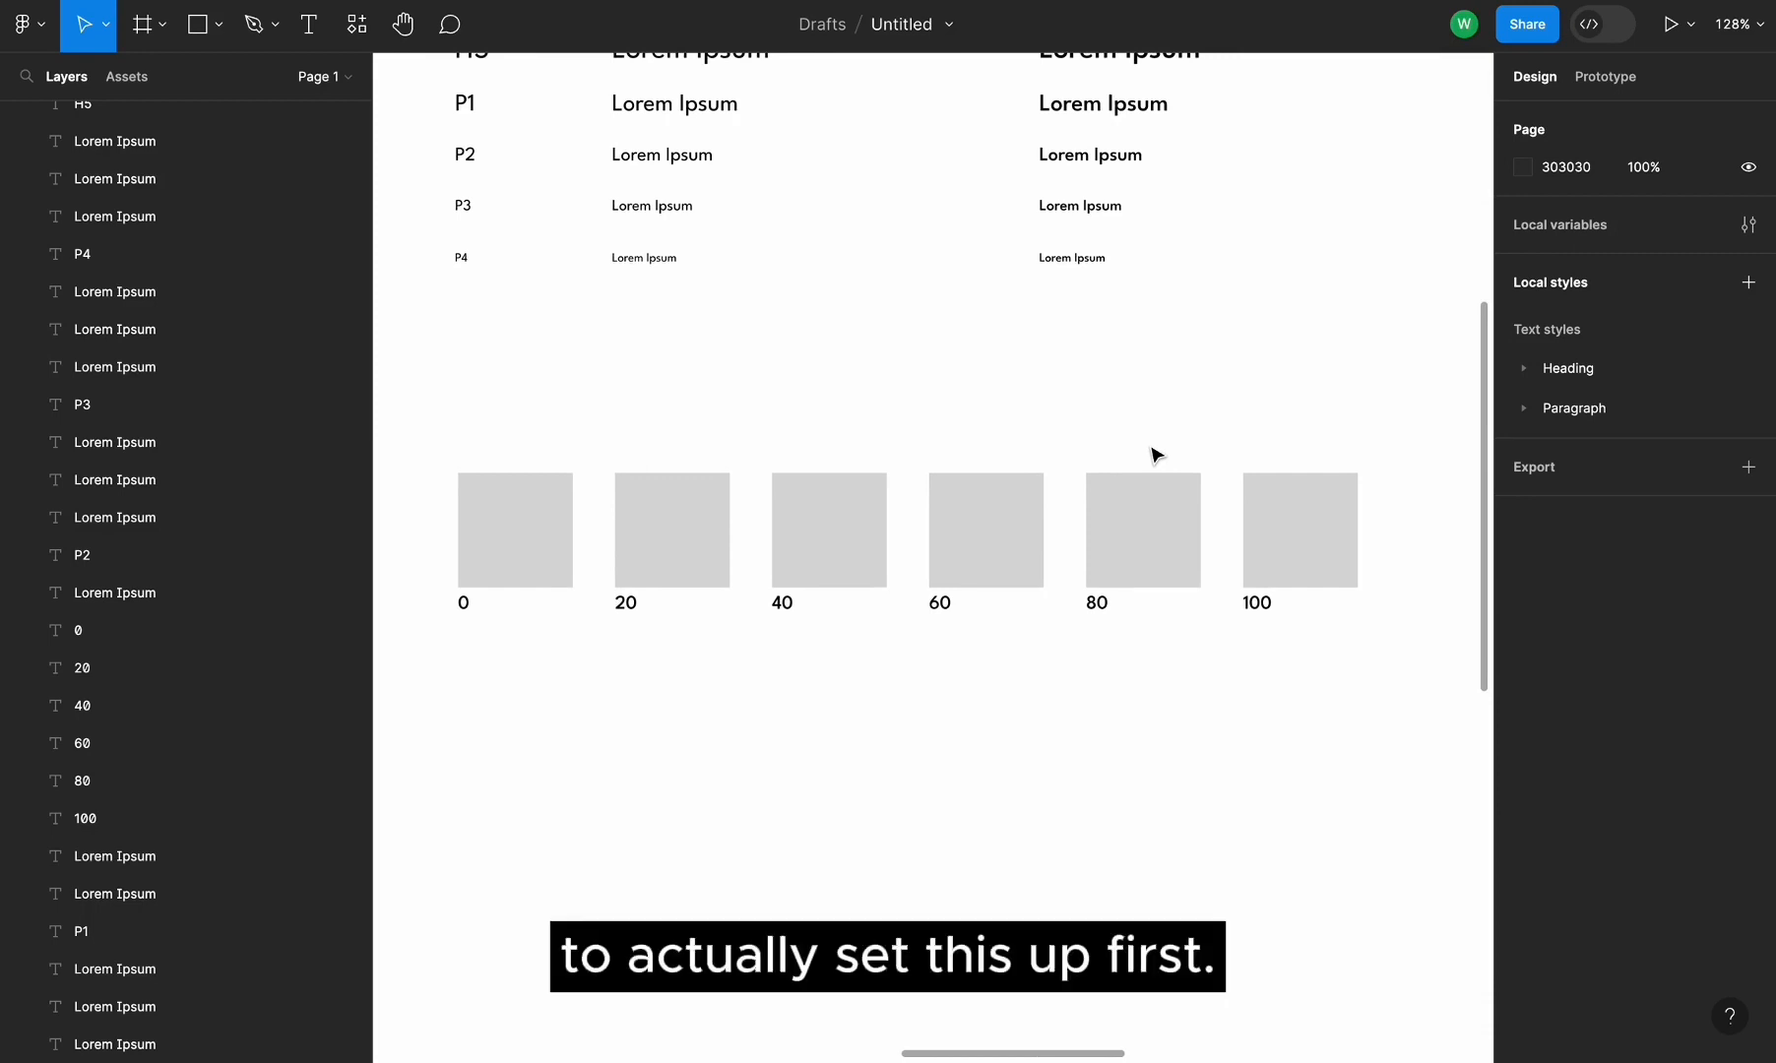
left_click(463, 603)
left_click_drag(465, 604, 464, 440)
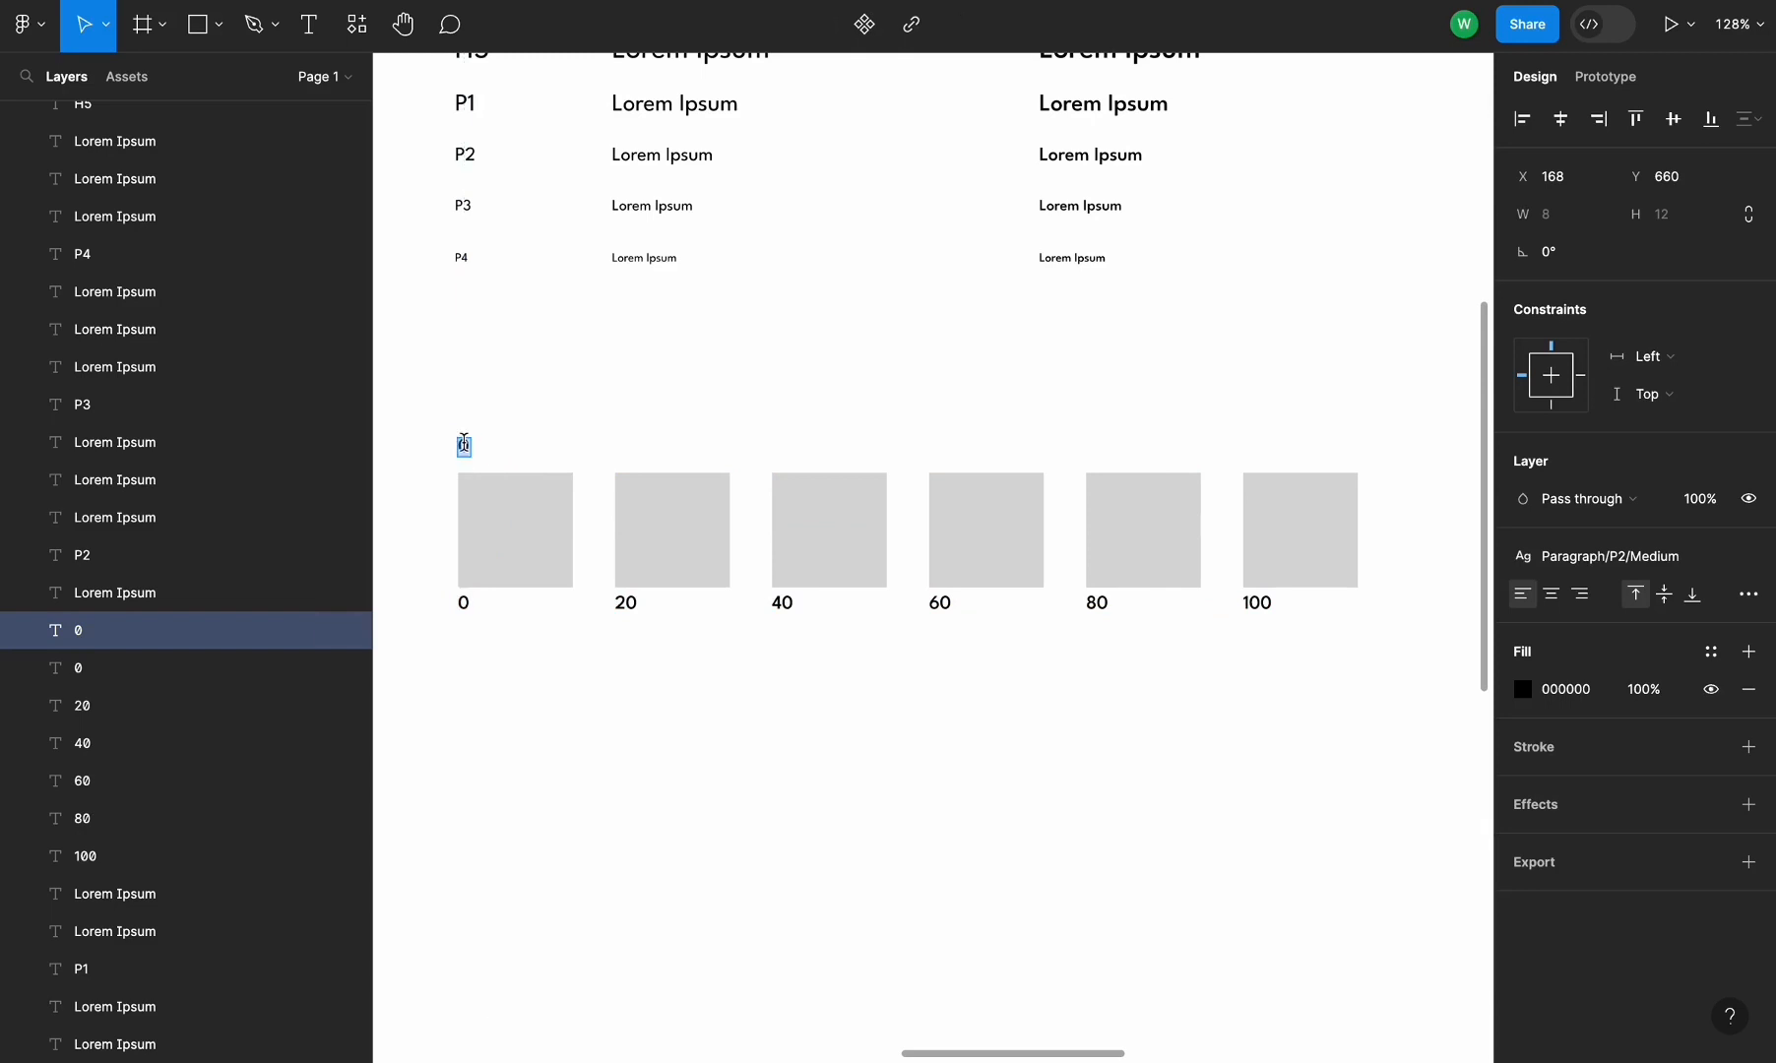
type("eutrals")
Set the 100 swatch's fill to HSB brightness 10, keeping hue and saturation at 0
left_click(1313, 563)
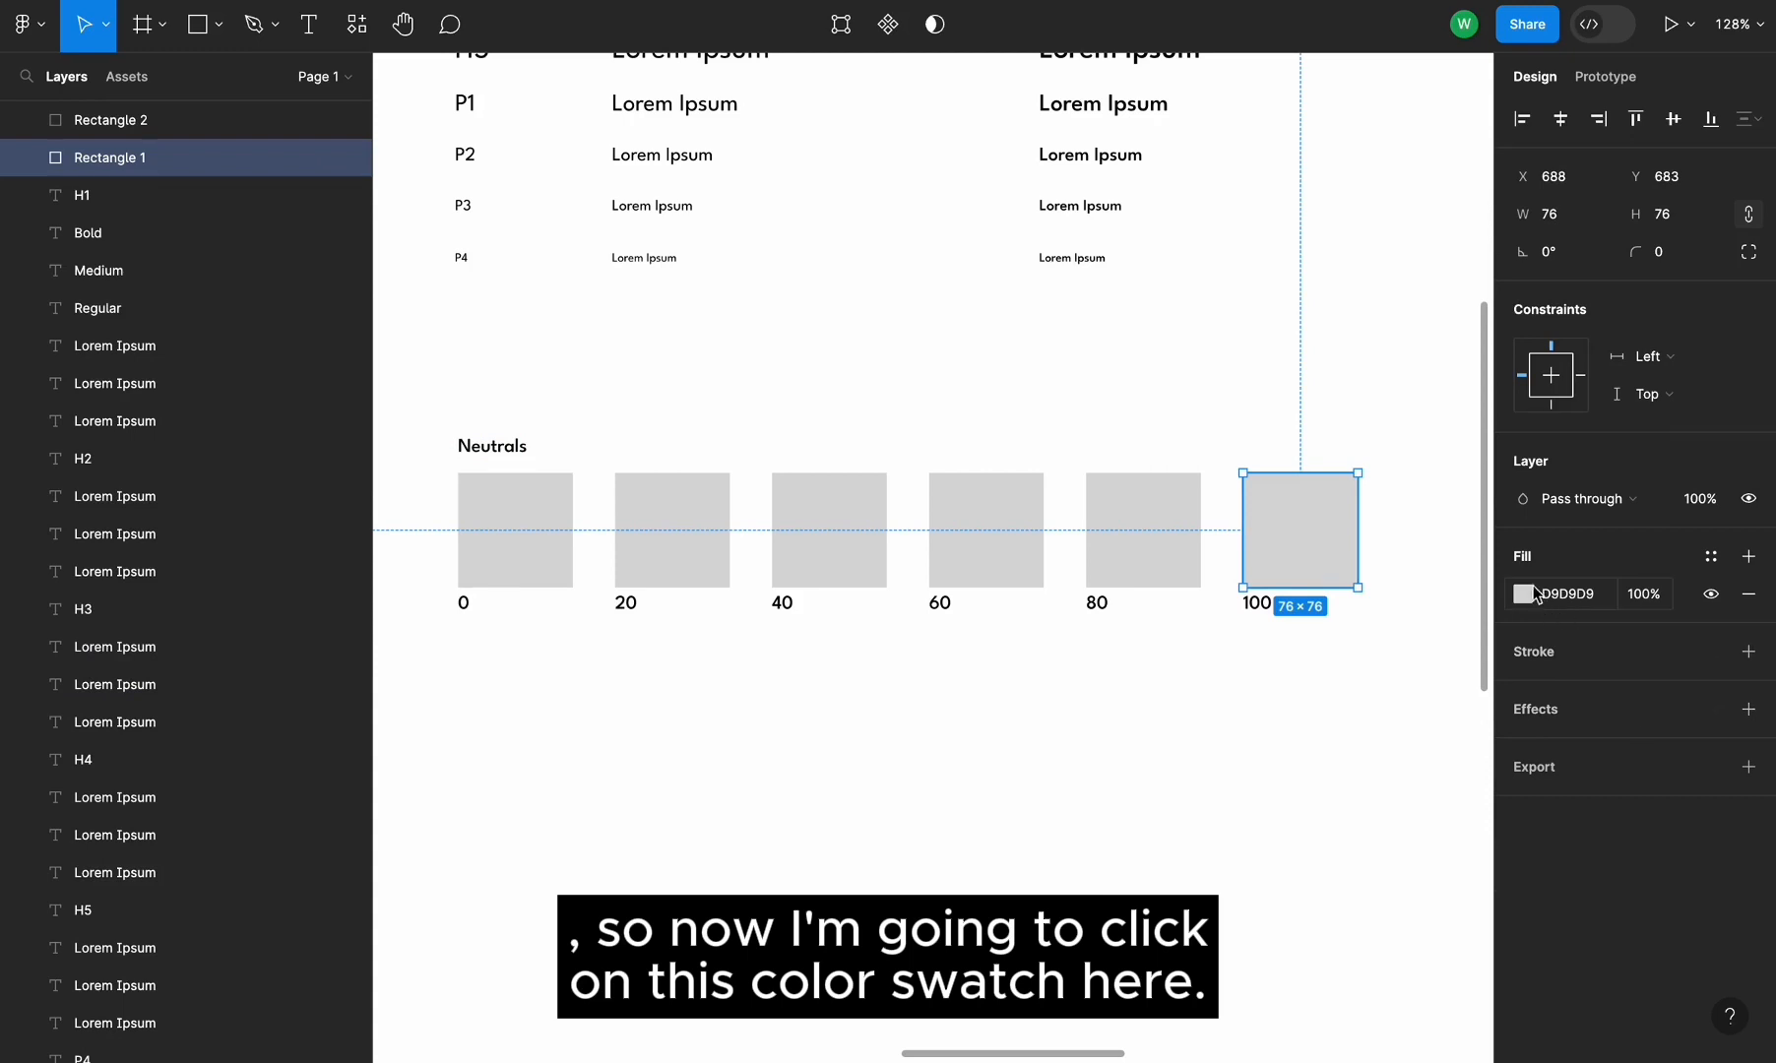
left_click(1523, 594)
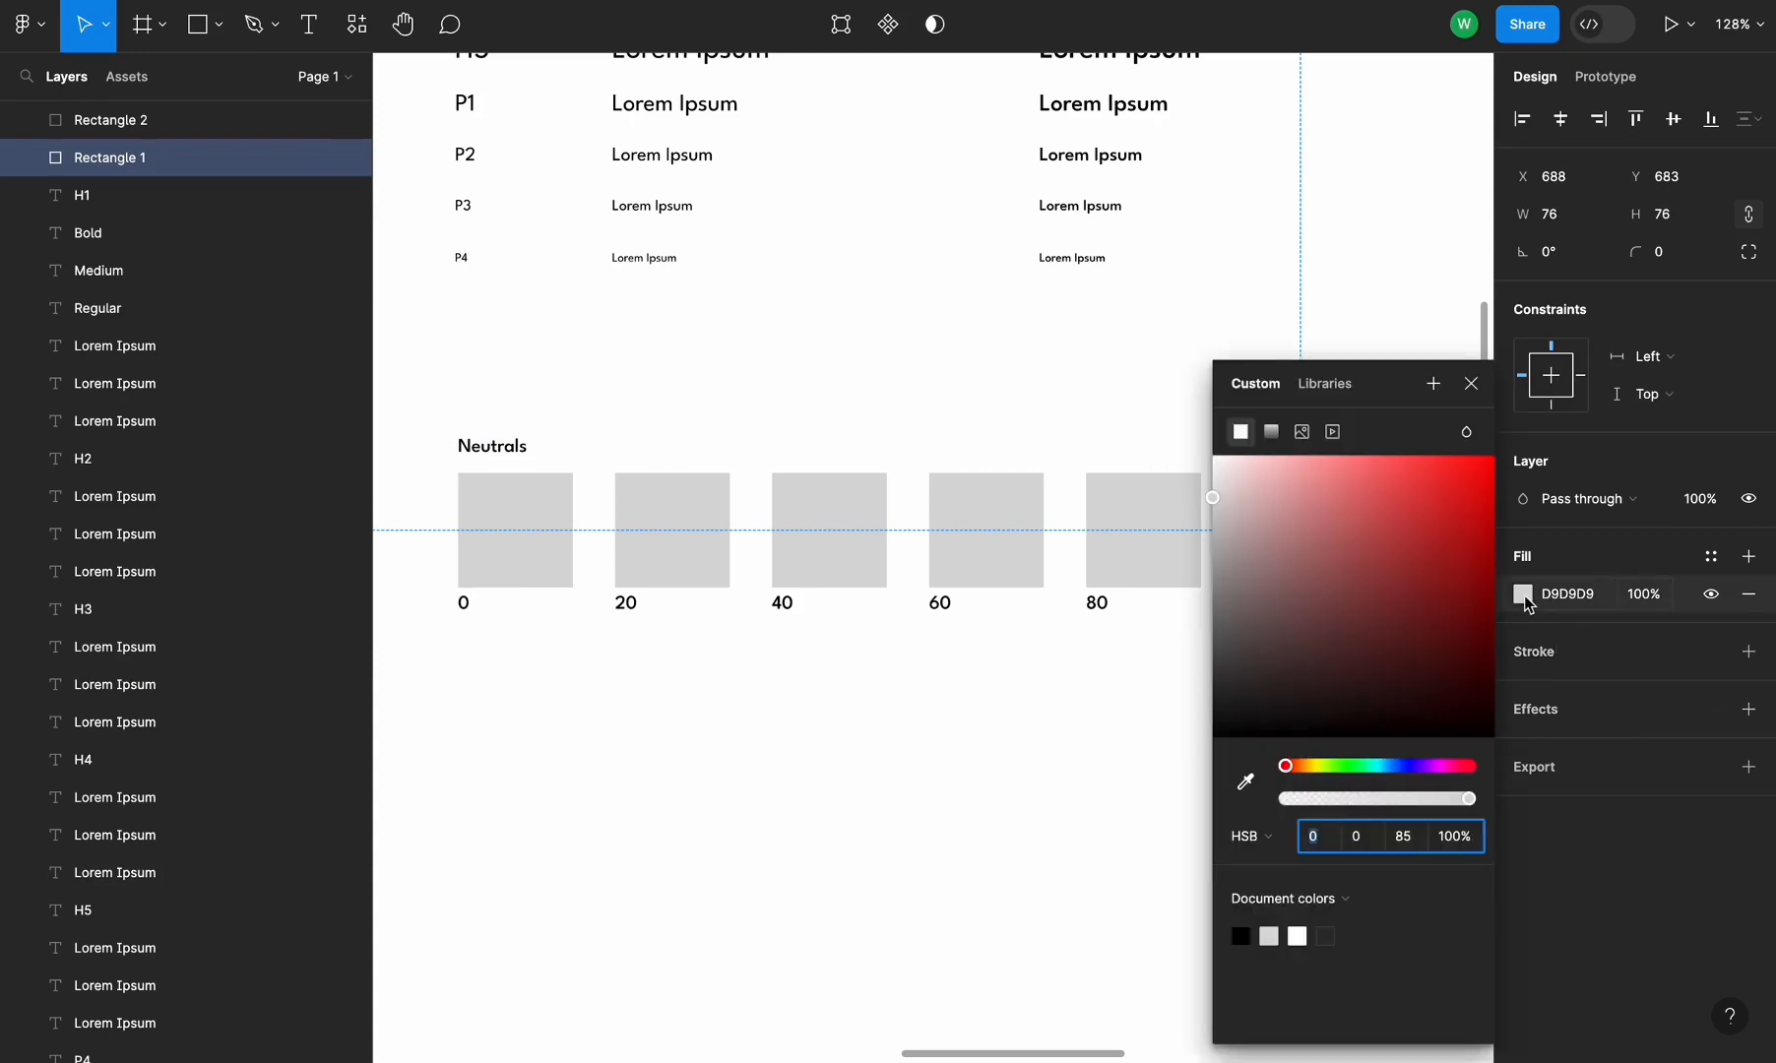
scroll(1091, 854, "right", 3)
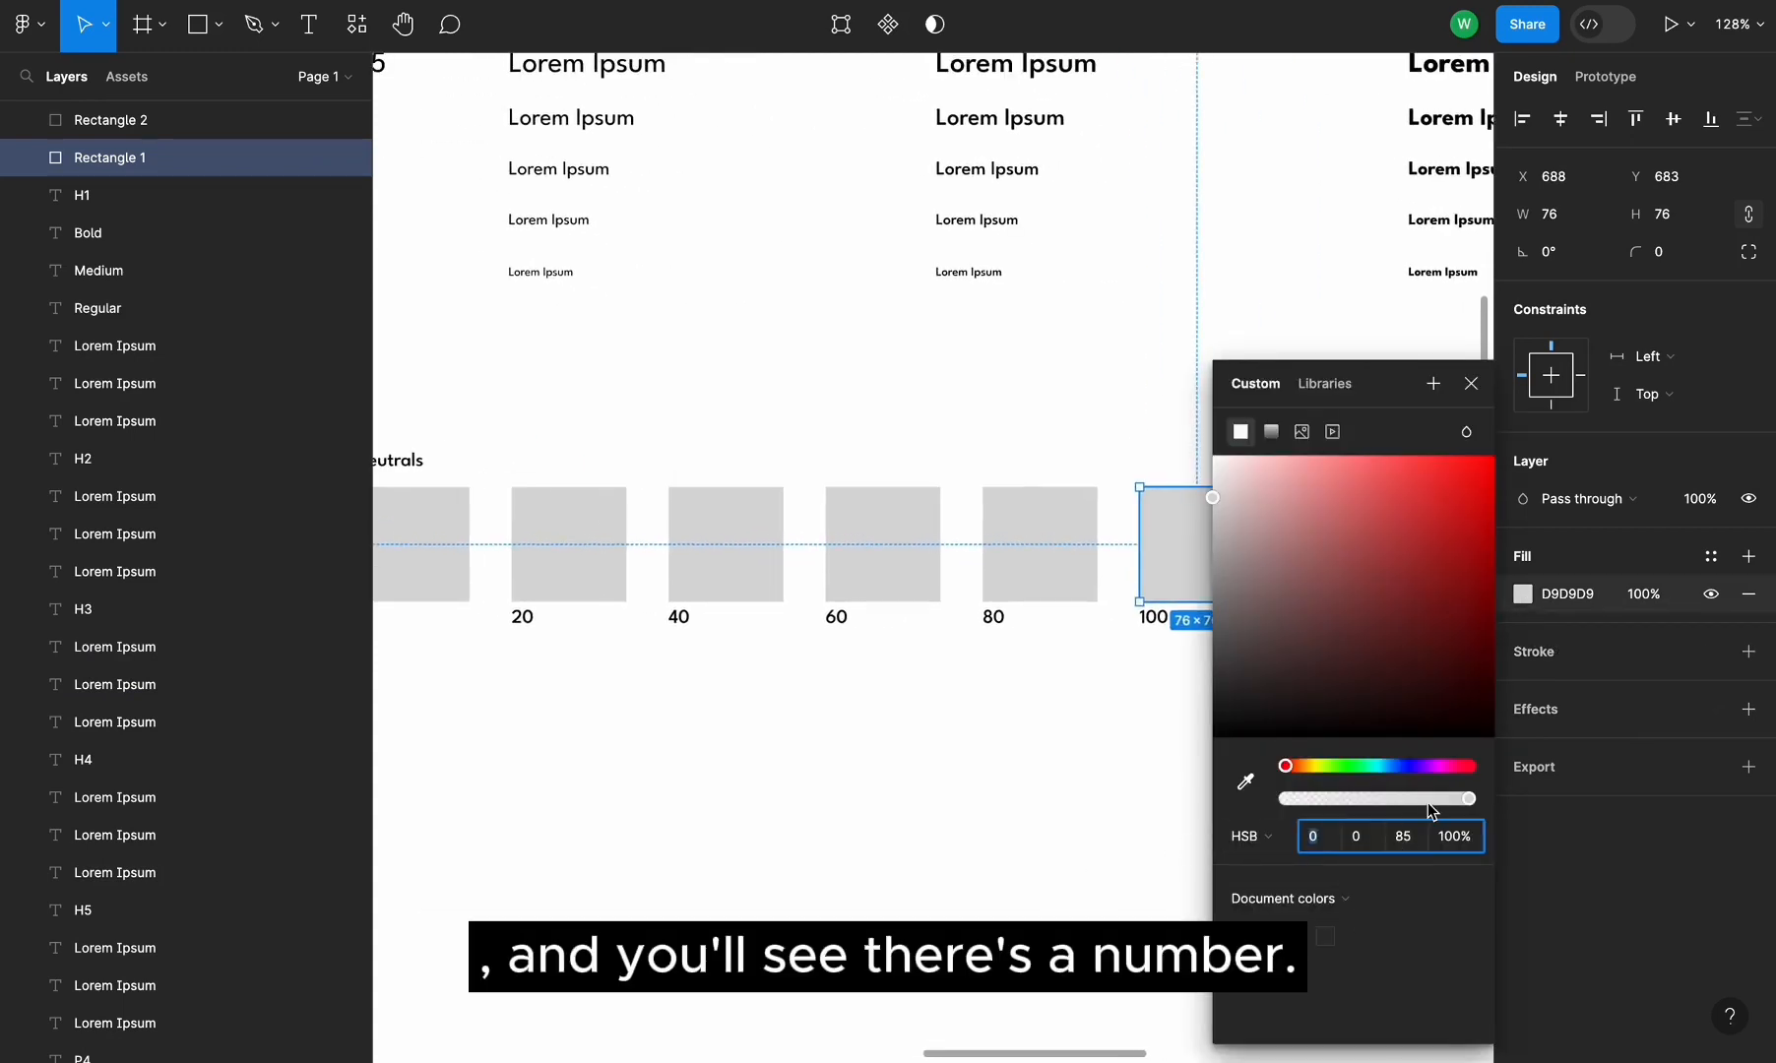
left_click(1257, 839)
left_click(1270, 839)
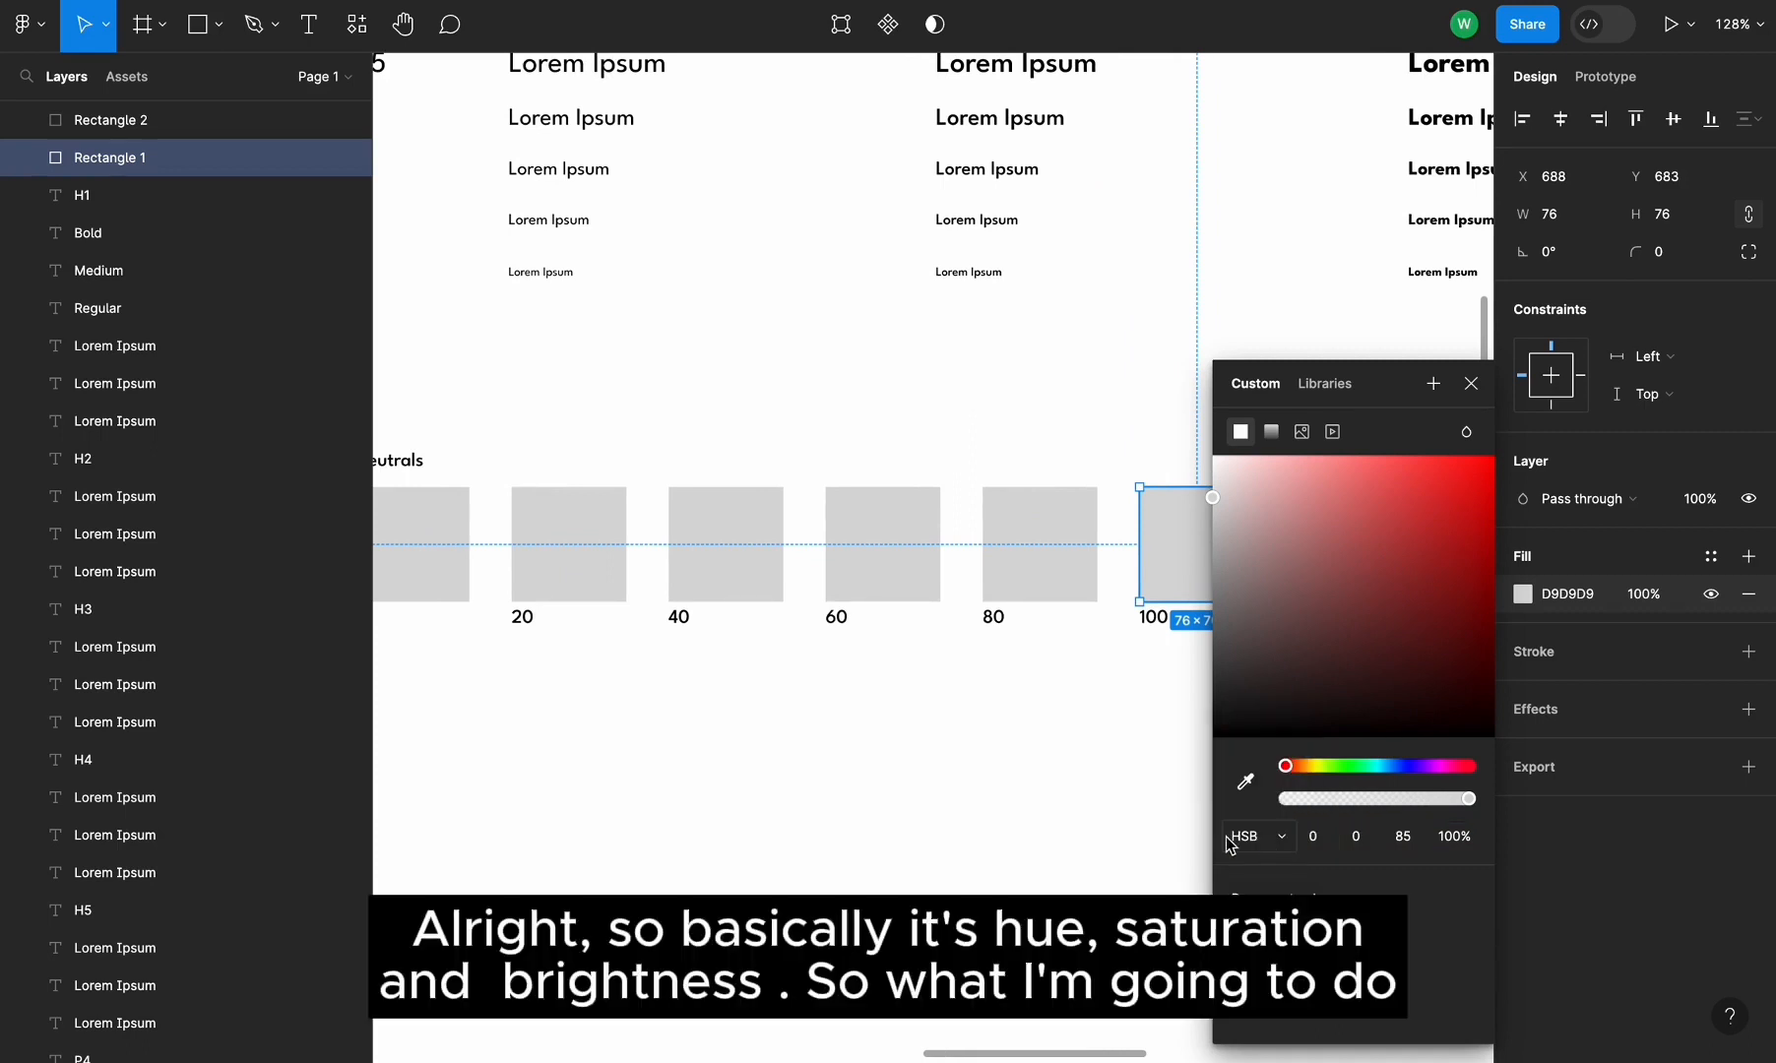
left_click(1405, 839)
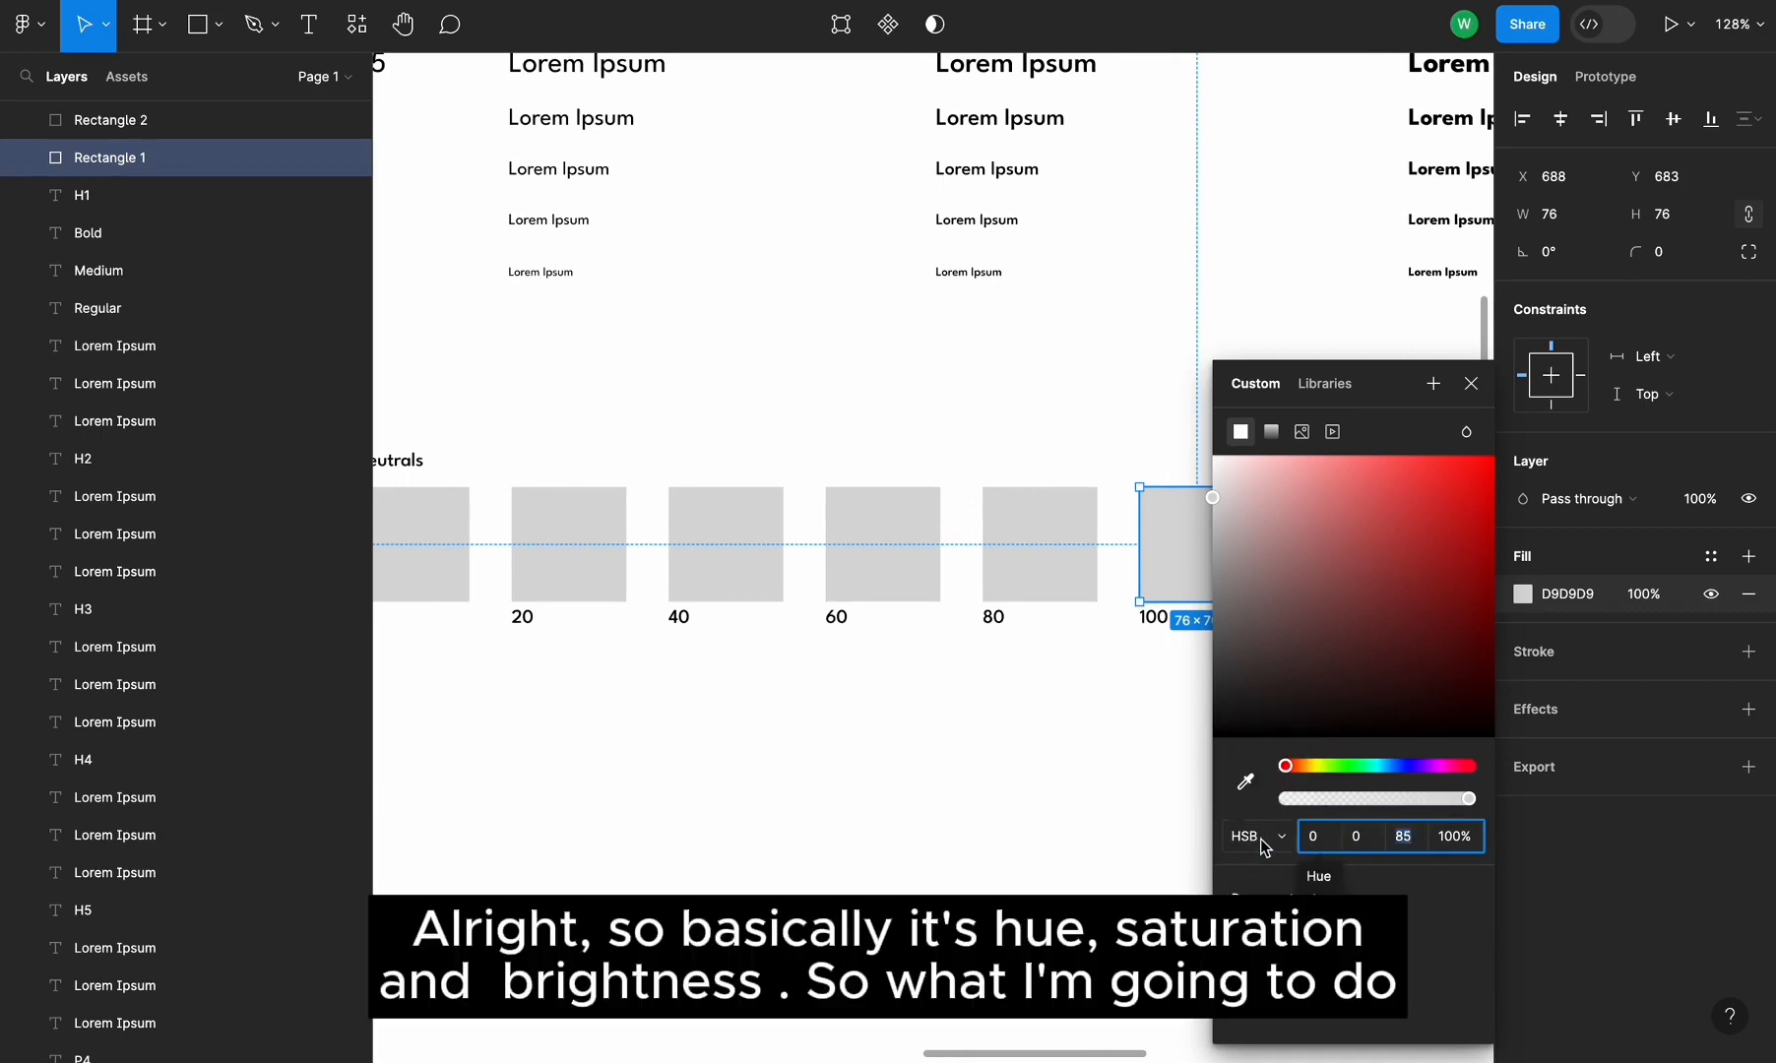
scroll(1082, 836, "right", 1)
scroll(1082, 836, "left", 1)
scroll(1082, 836, "up", 1)
scroll(1082, 836, "down", 2)
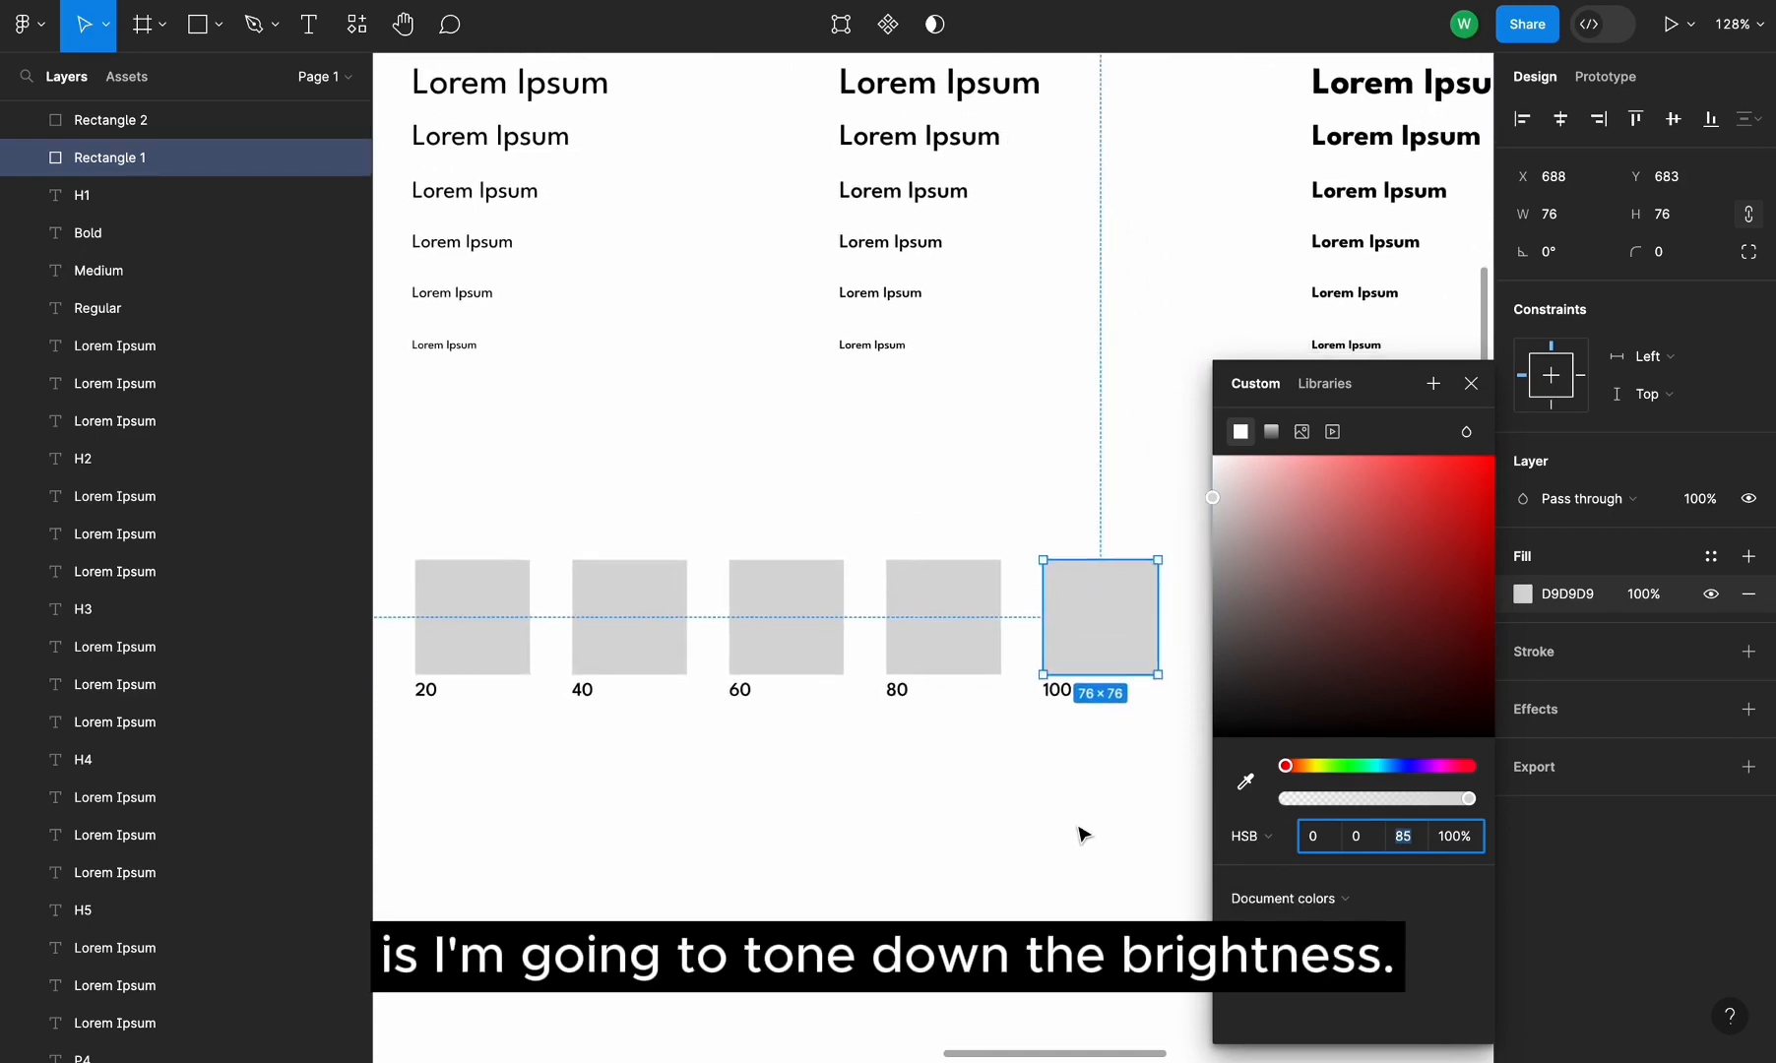
scroll(1082, 836, "left", 2)
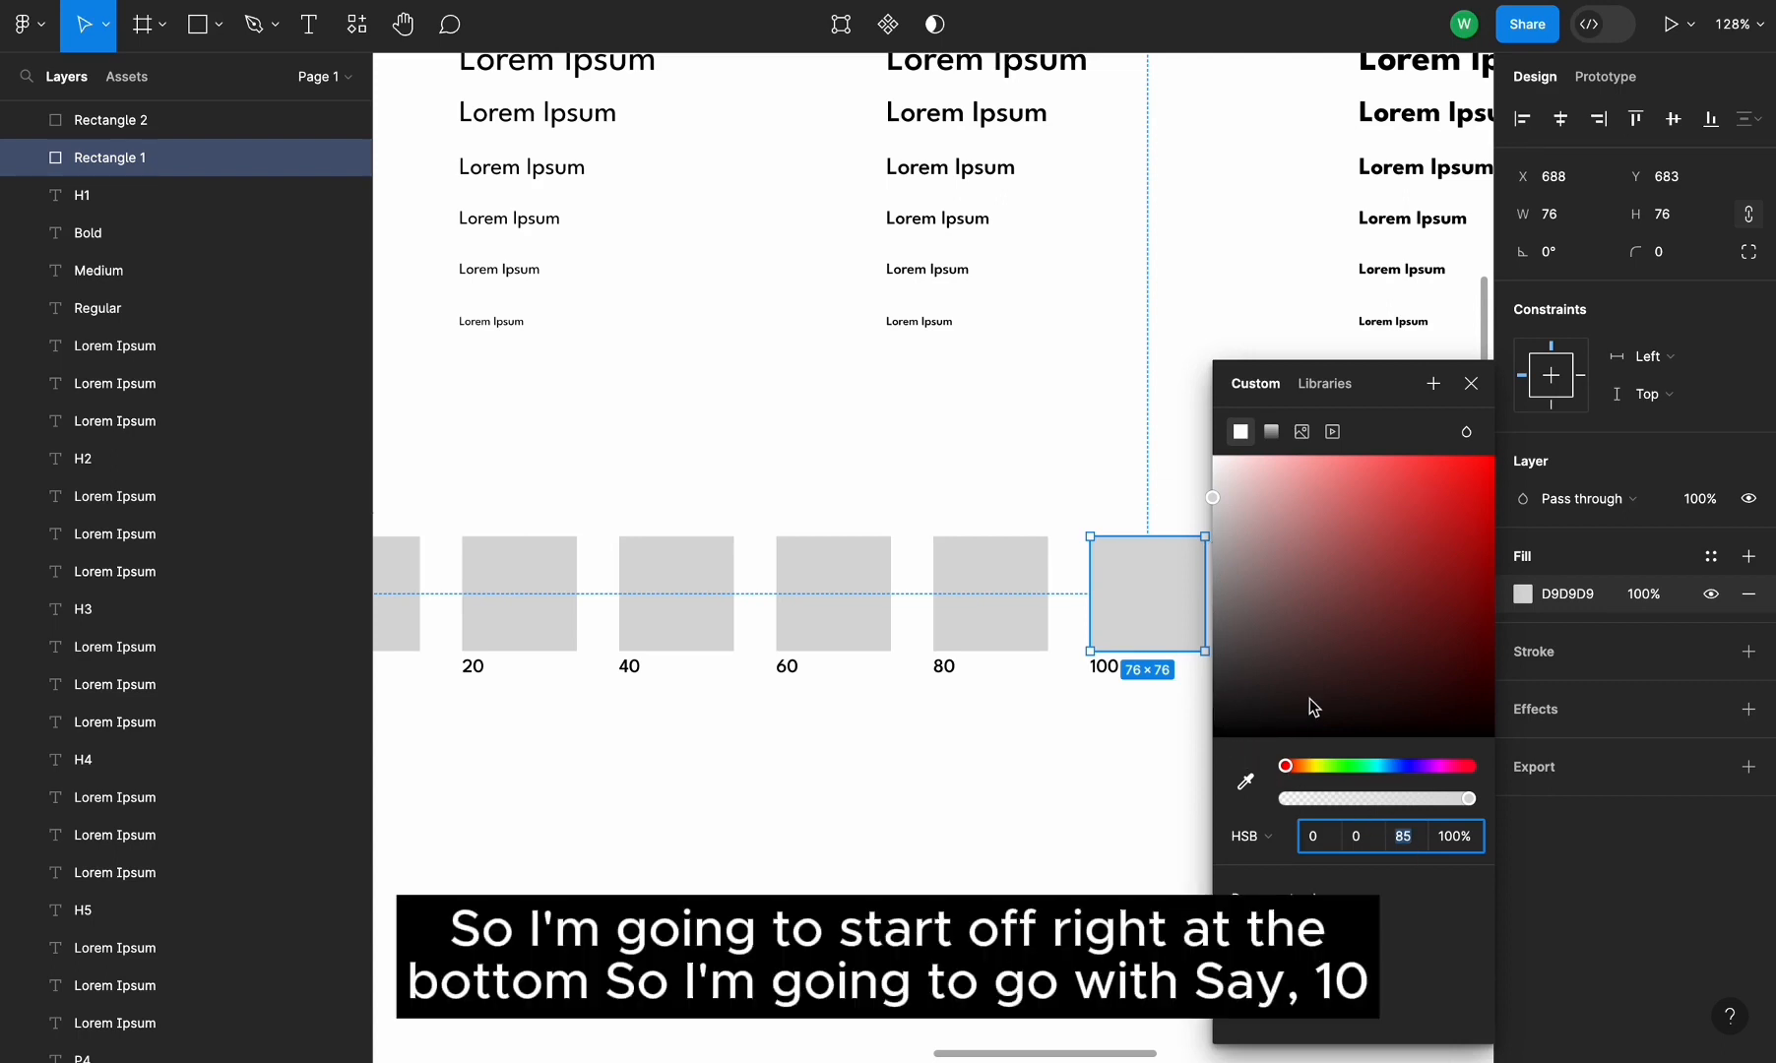
type("10")
key("Tab")
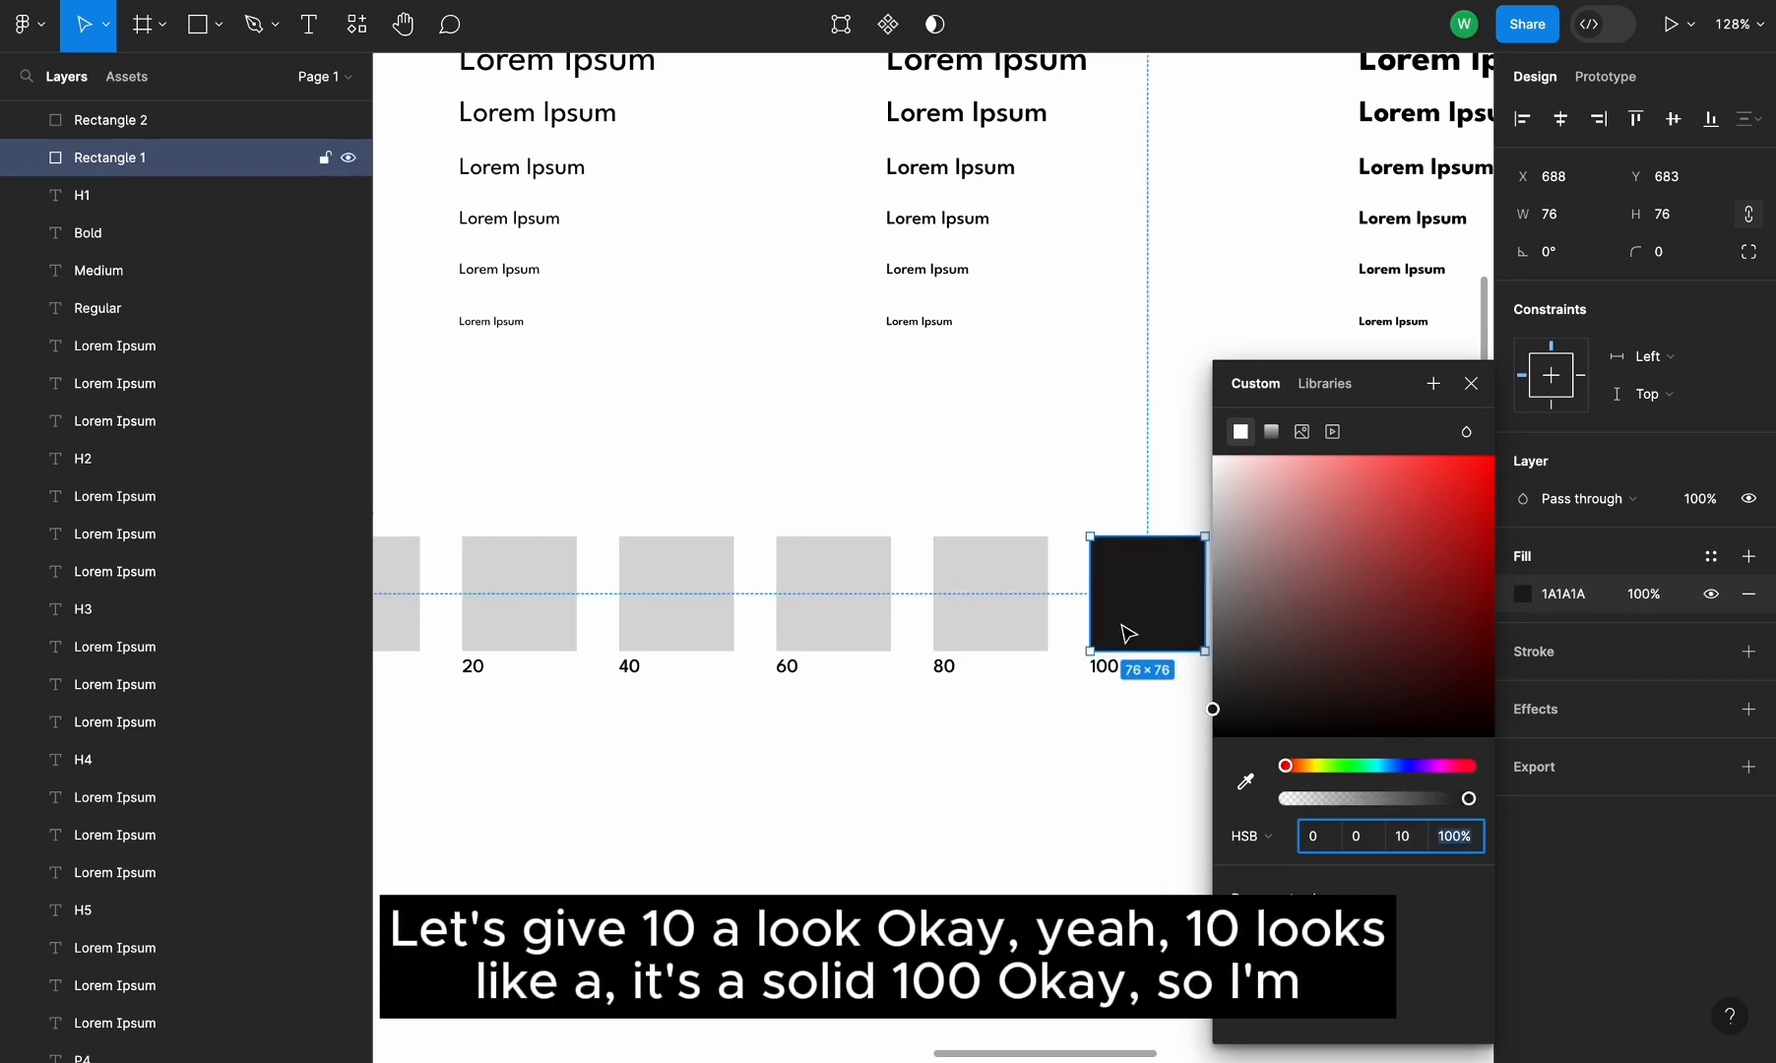
Set the 80 swatch's fill brightness to 25
scroll(1142, 640, "down", 2)
scroll(1142, 640, "left", 2)
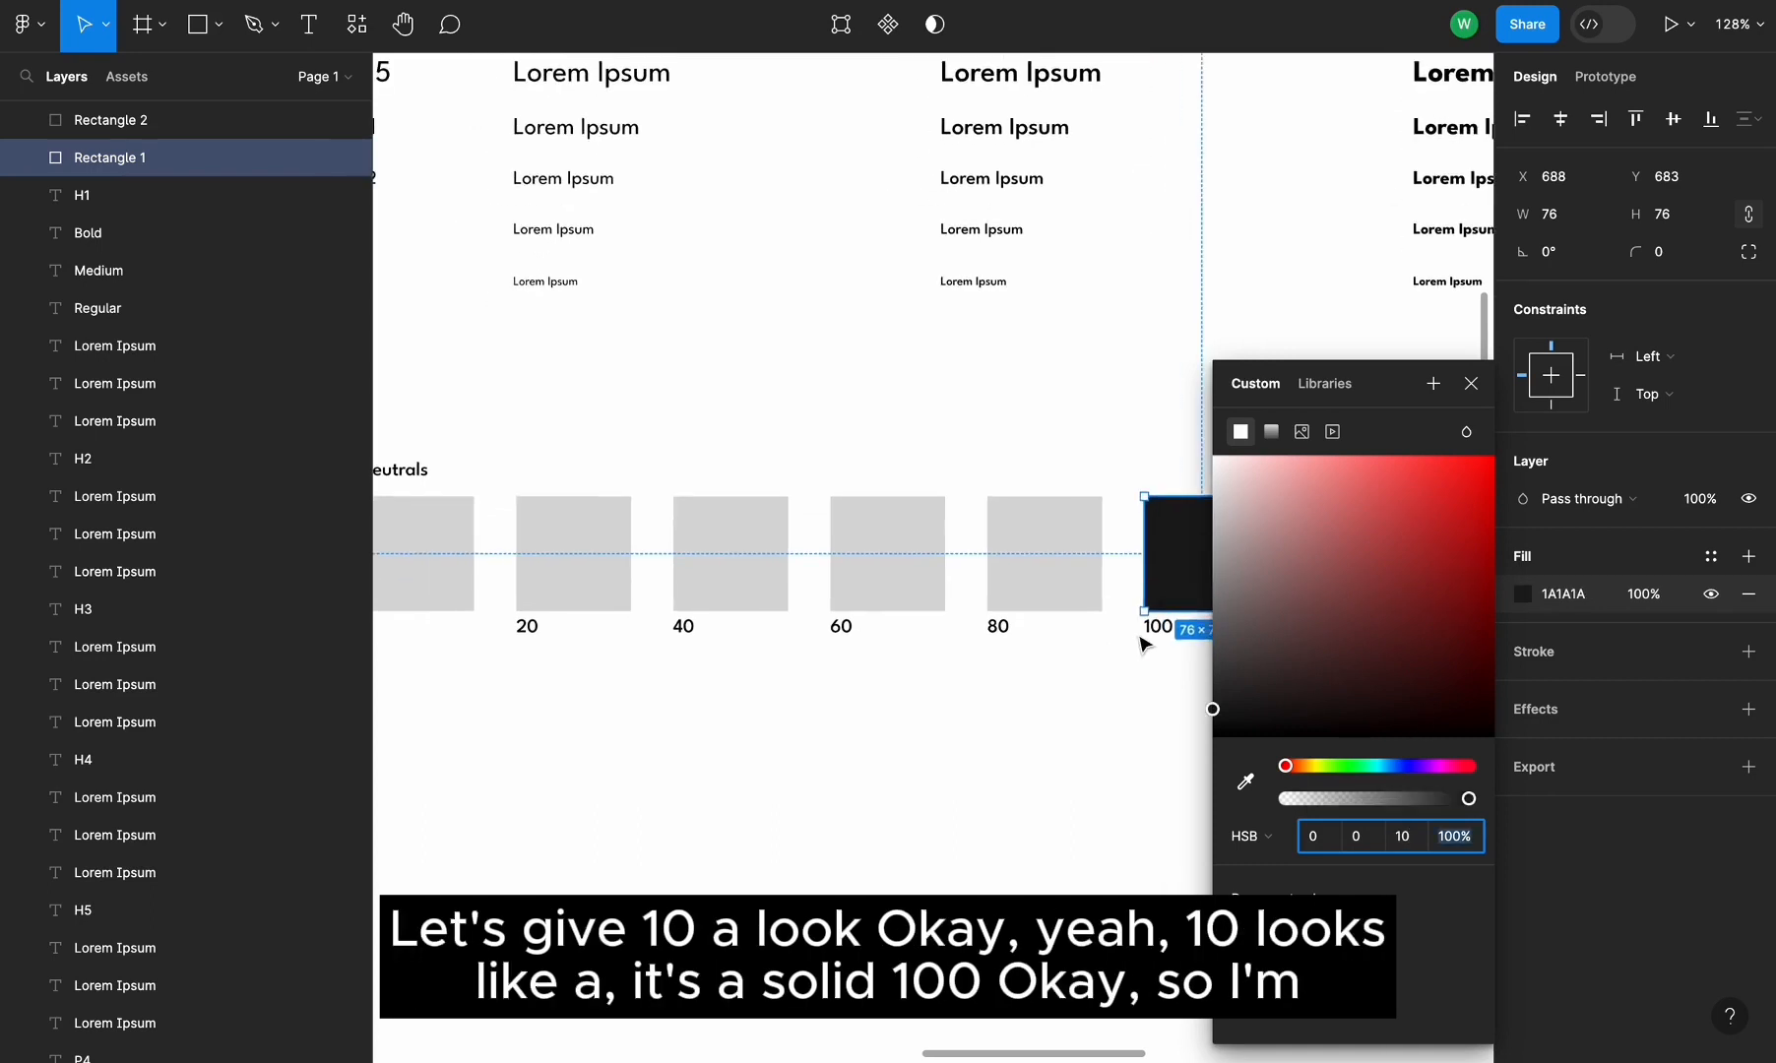
left_click(1063, 599)
left_click(1523, 594)
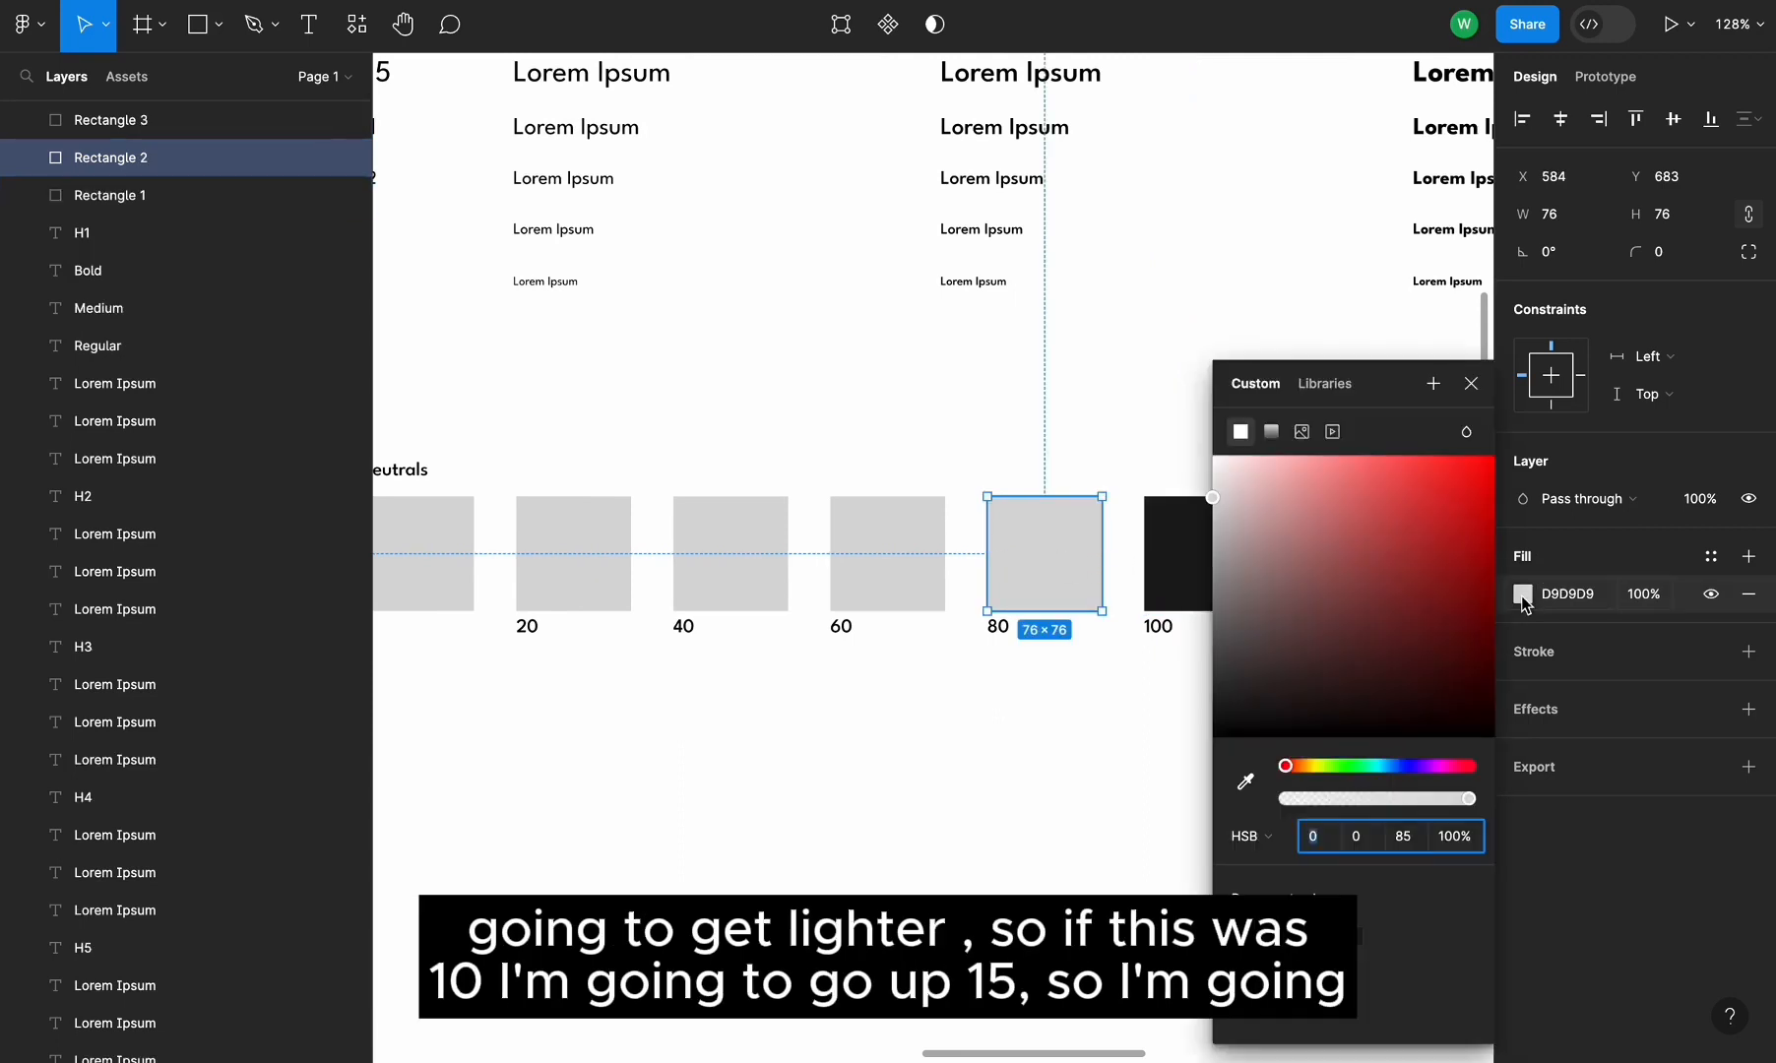
left_click(1404, 836)
type("25")
key("Return")
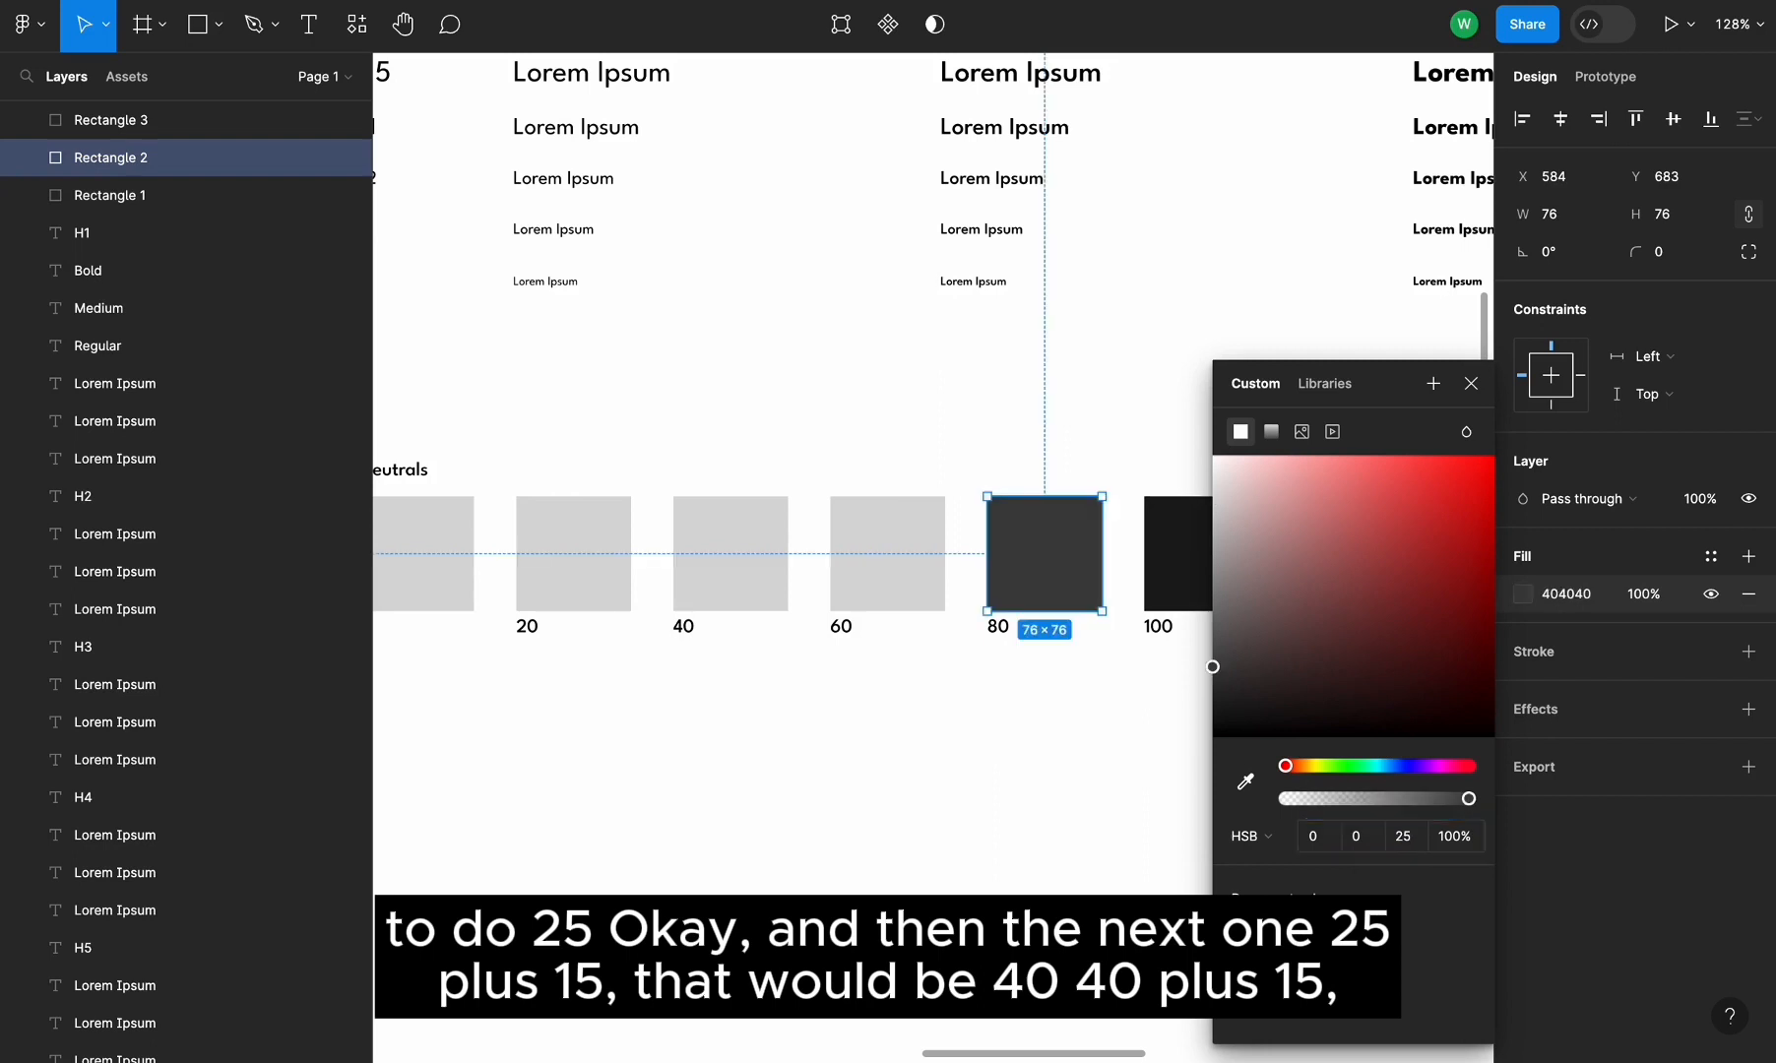
Set the 60 swatch's fill brightness to 40
left_click(907, 611)
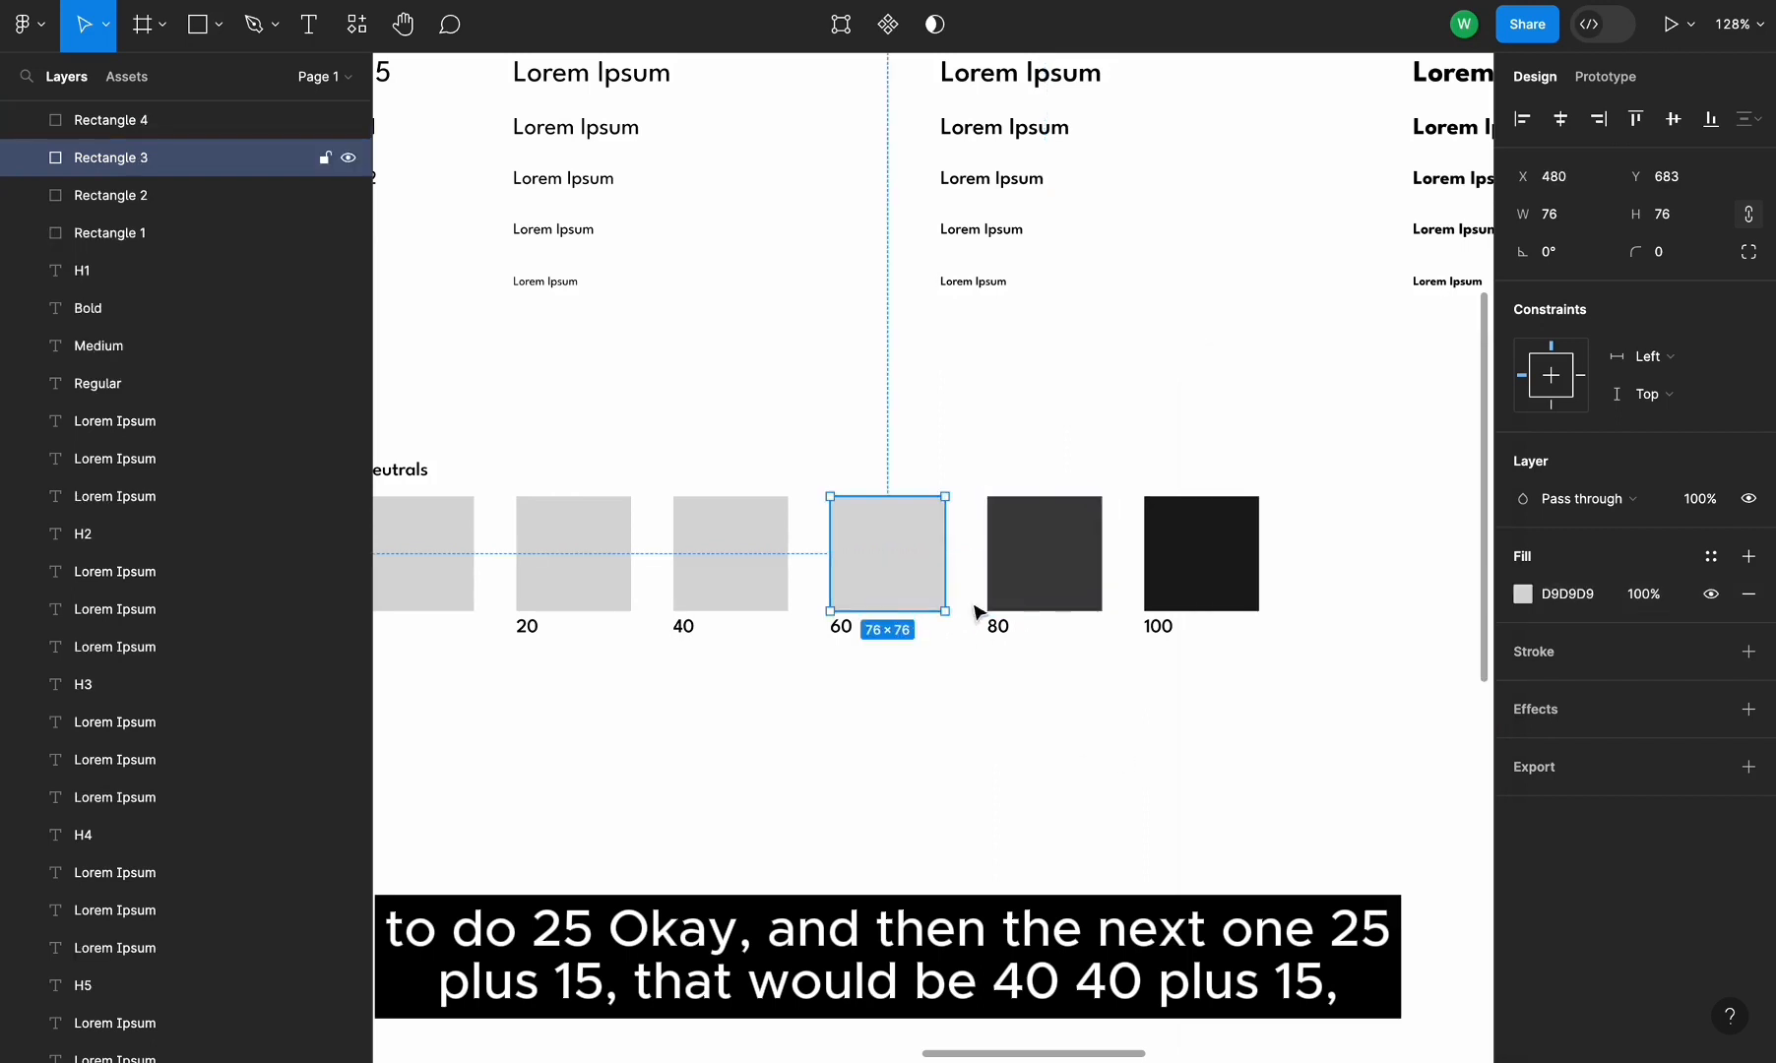
left_click(1523, 595)
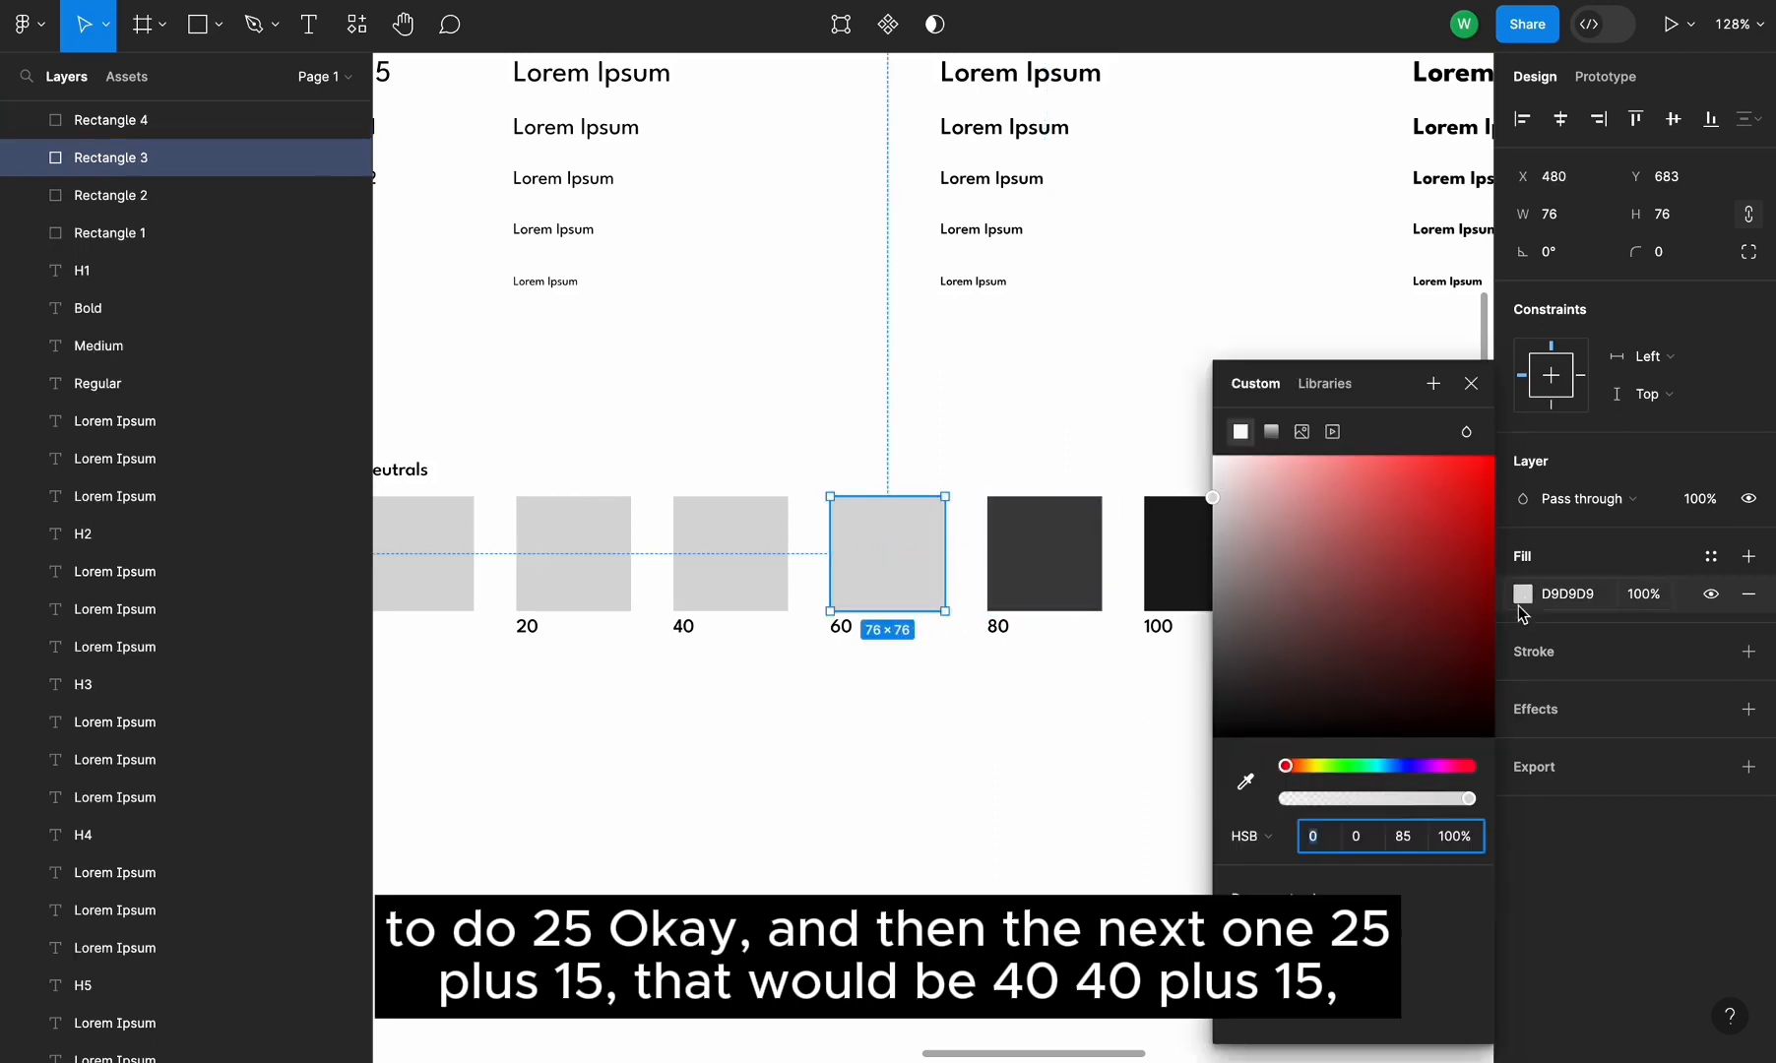
left_click(1404, 837)
type("40")
key("Return")
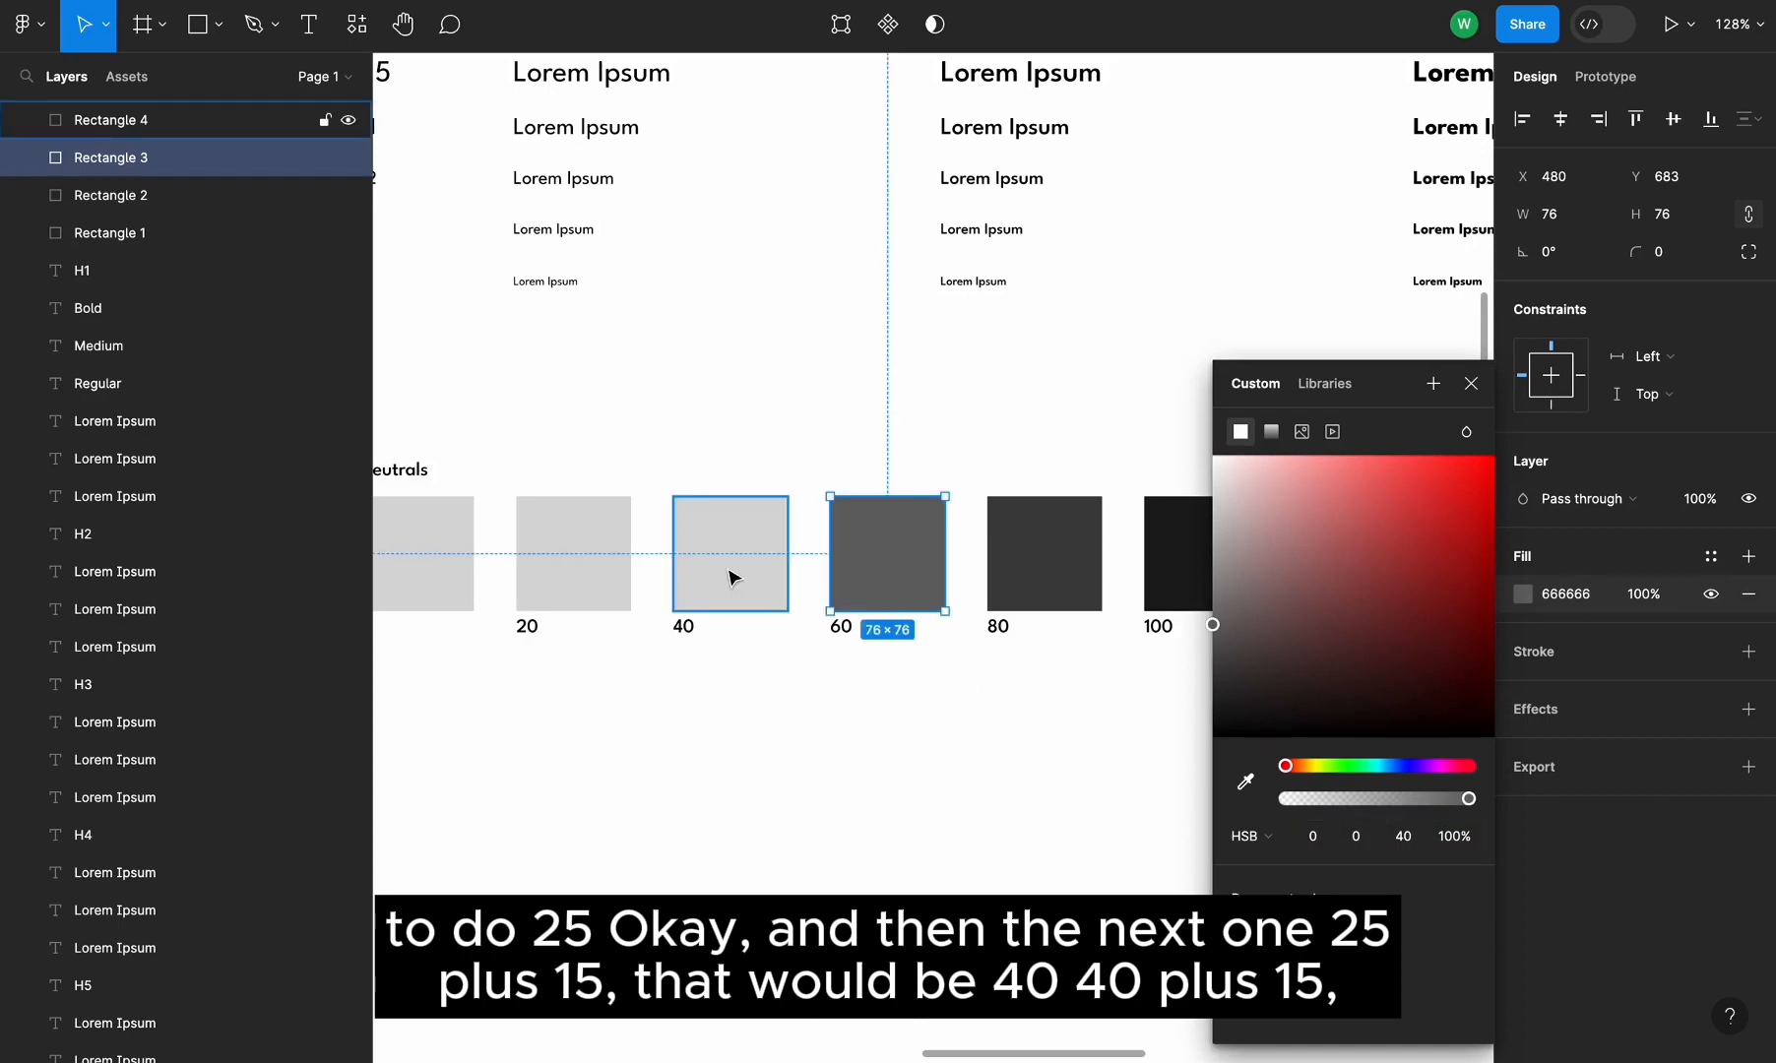
Set the 40 swatch's fill brightness to 55
left_click(733, 578)
left_click(1523, 594)
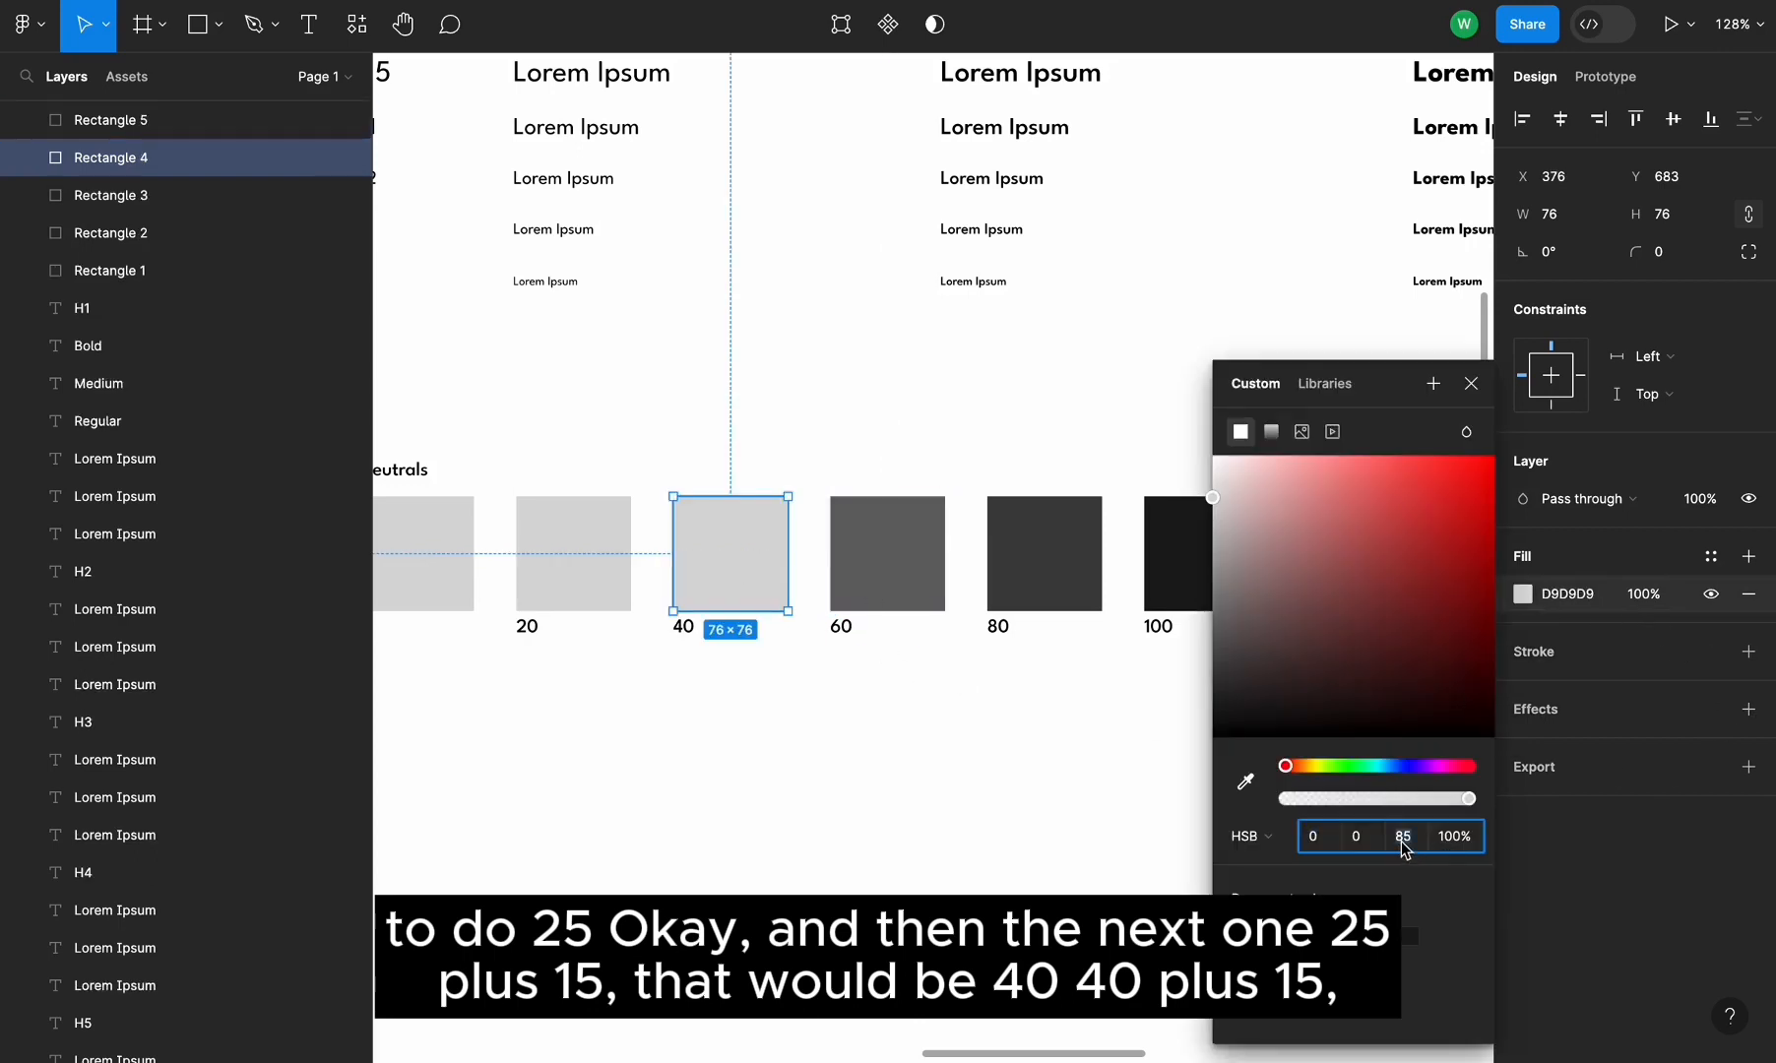
type("55")
key("Return")
Set the 20 swatch's fill brightness to 70
left_click(582, 552)
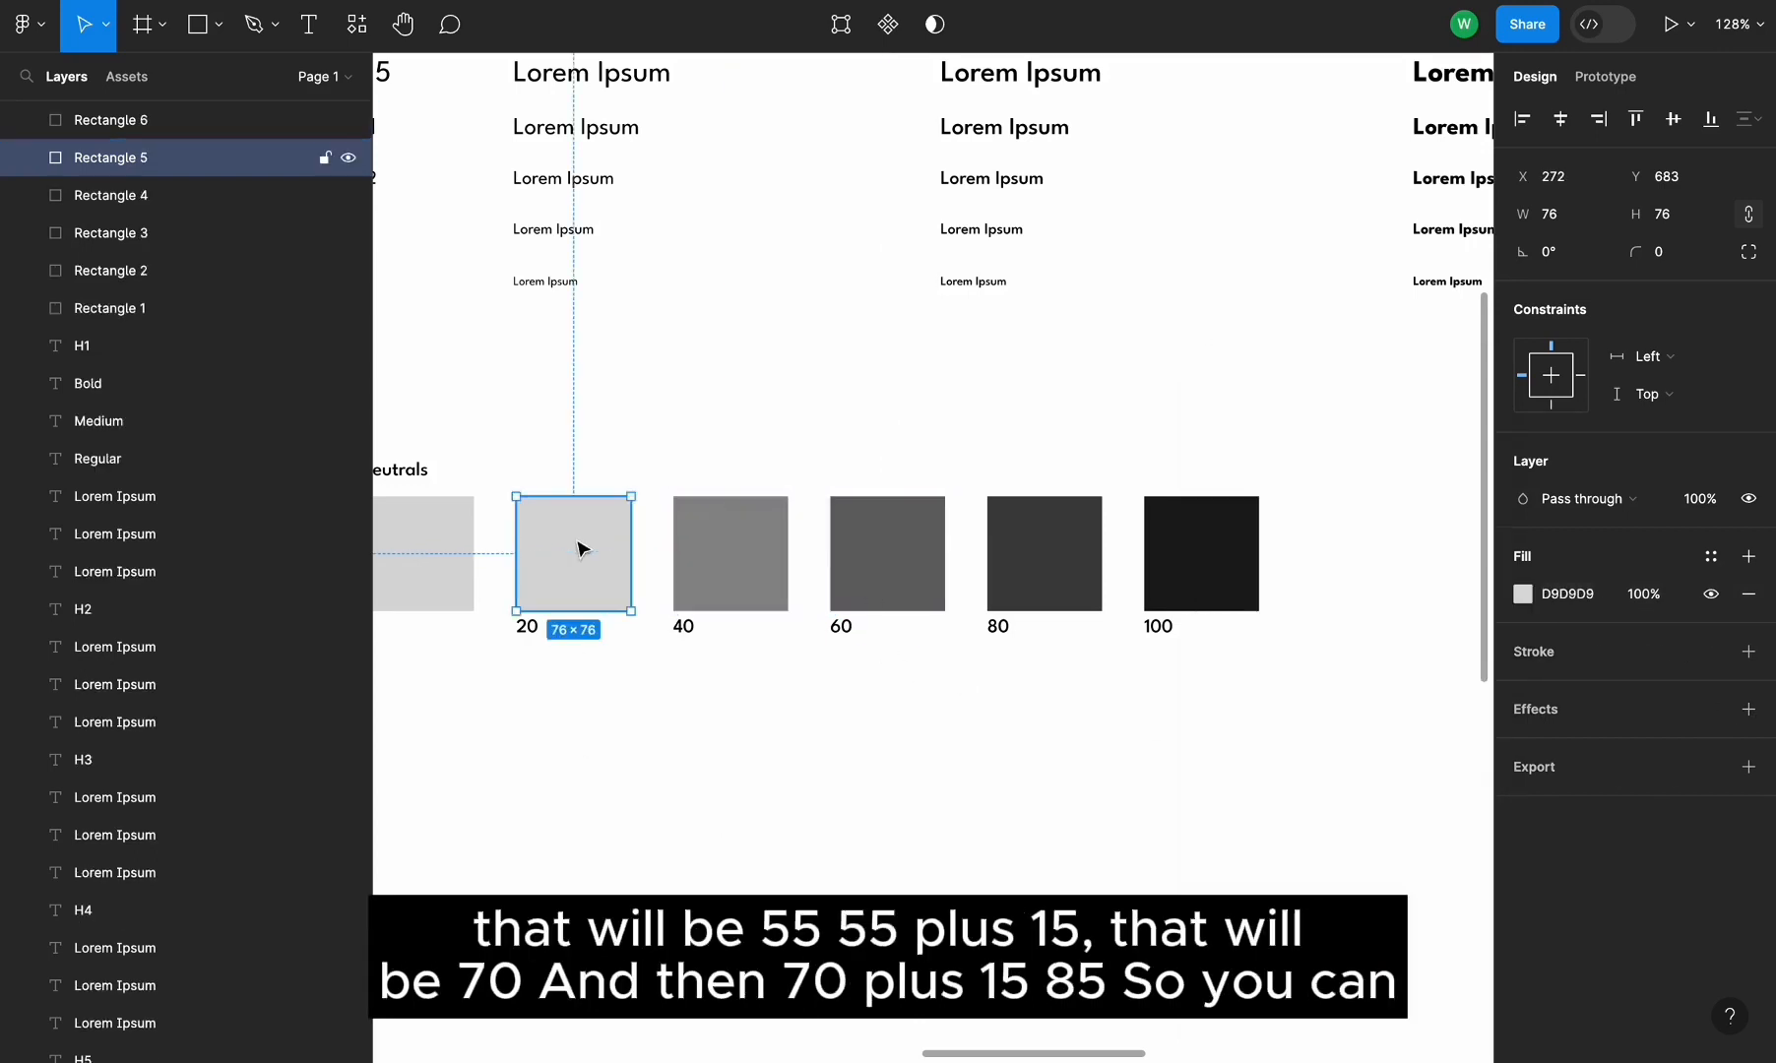
left_click(1523, 594)
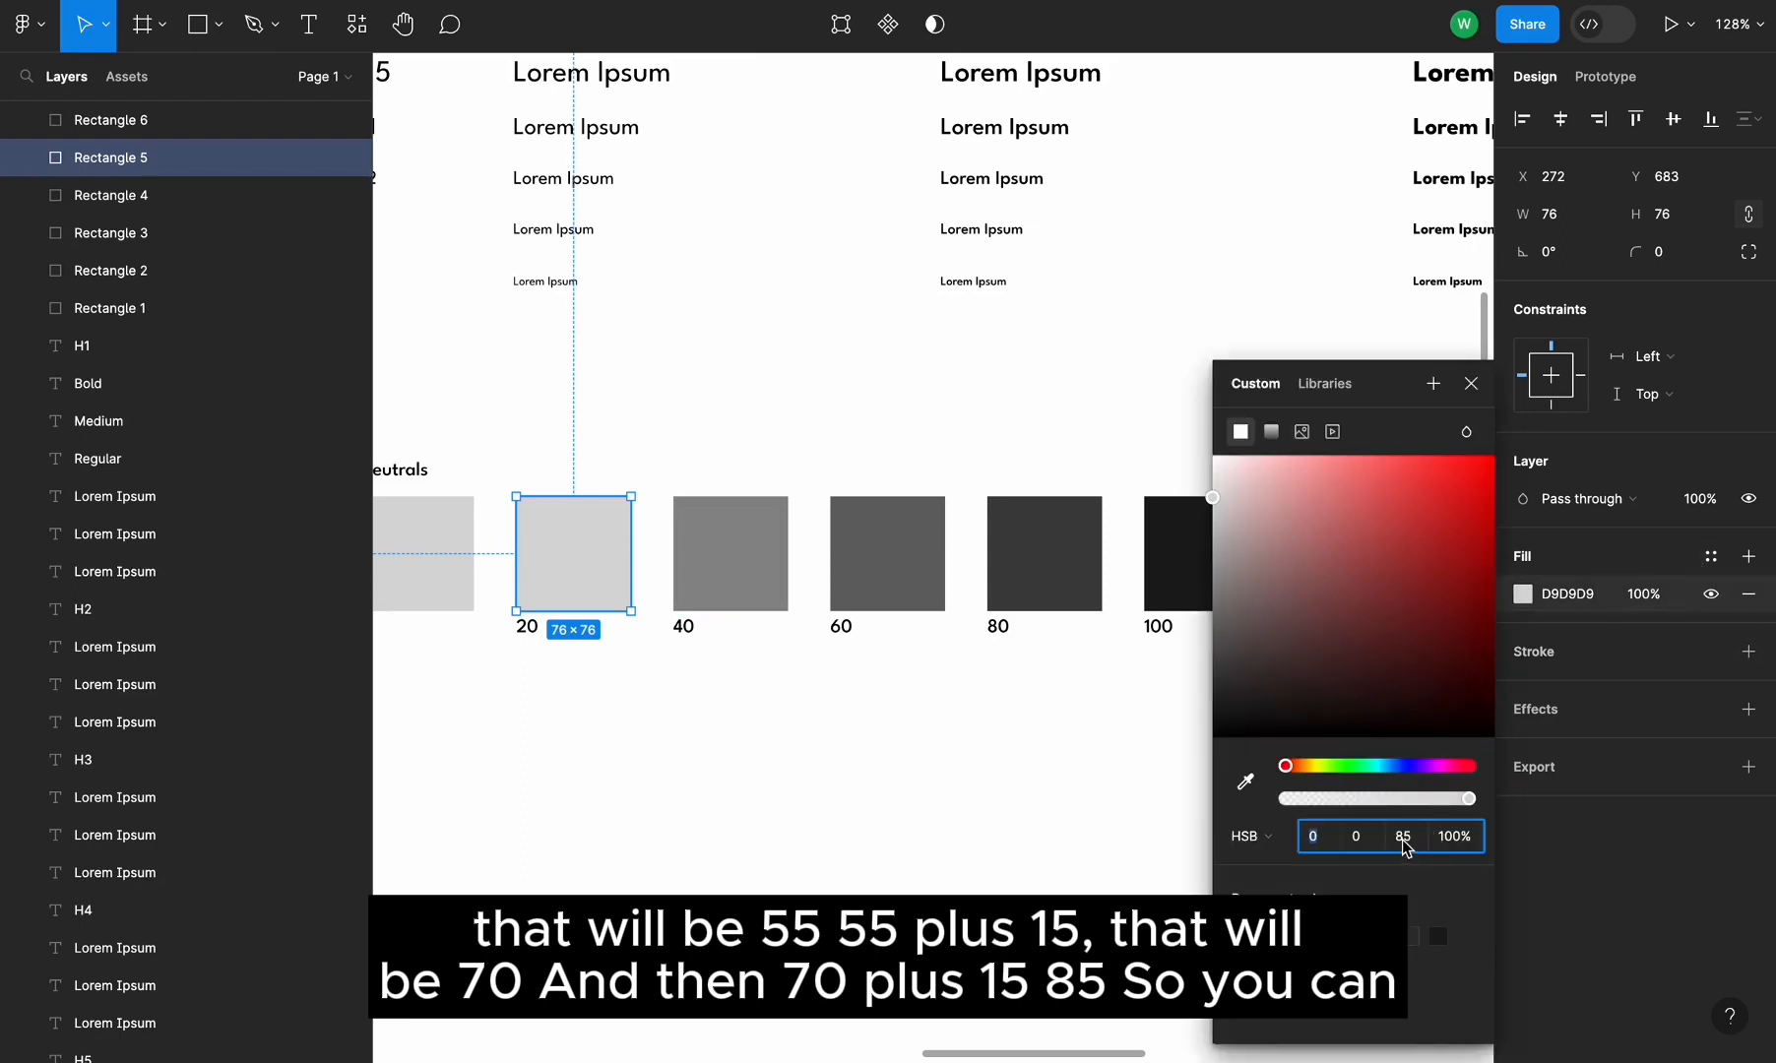
type("70")
key("Return")
Inspect the 0 swatch's fill brightness and review the full grayscale row
left_click(456, 599)
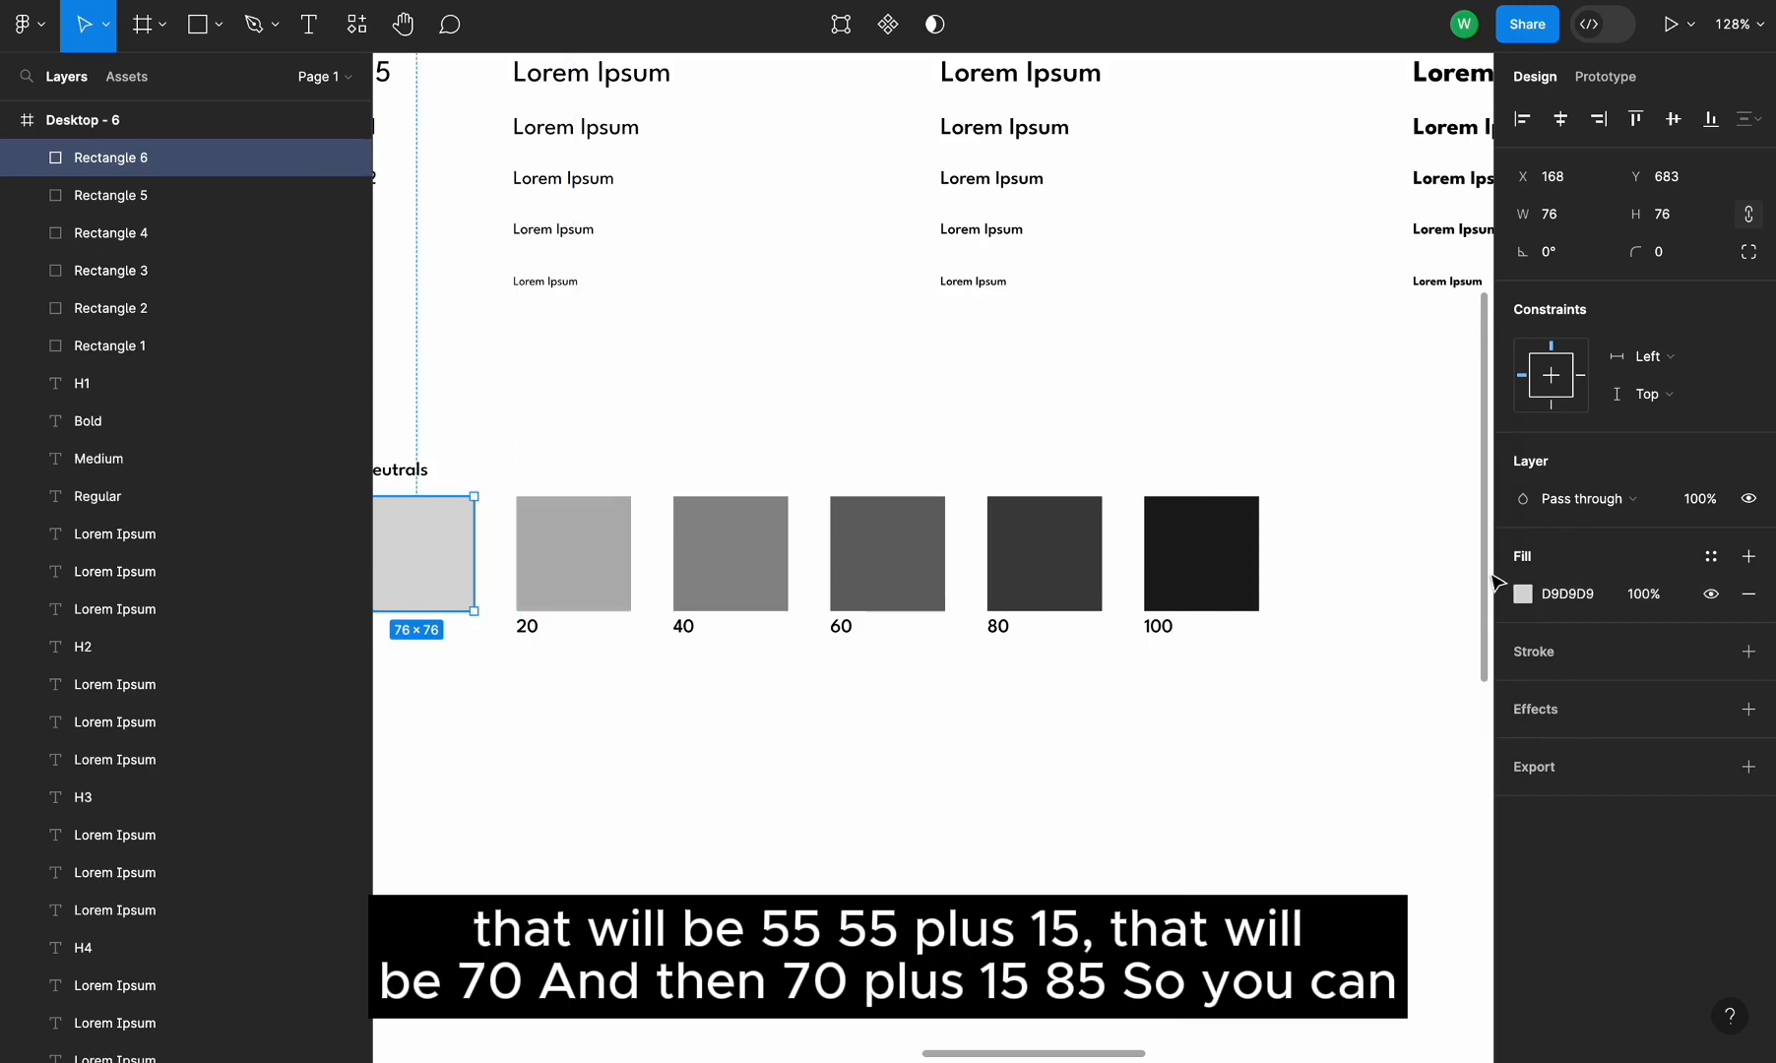
left_click(1524, 594)
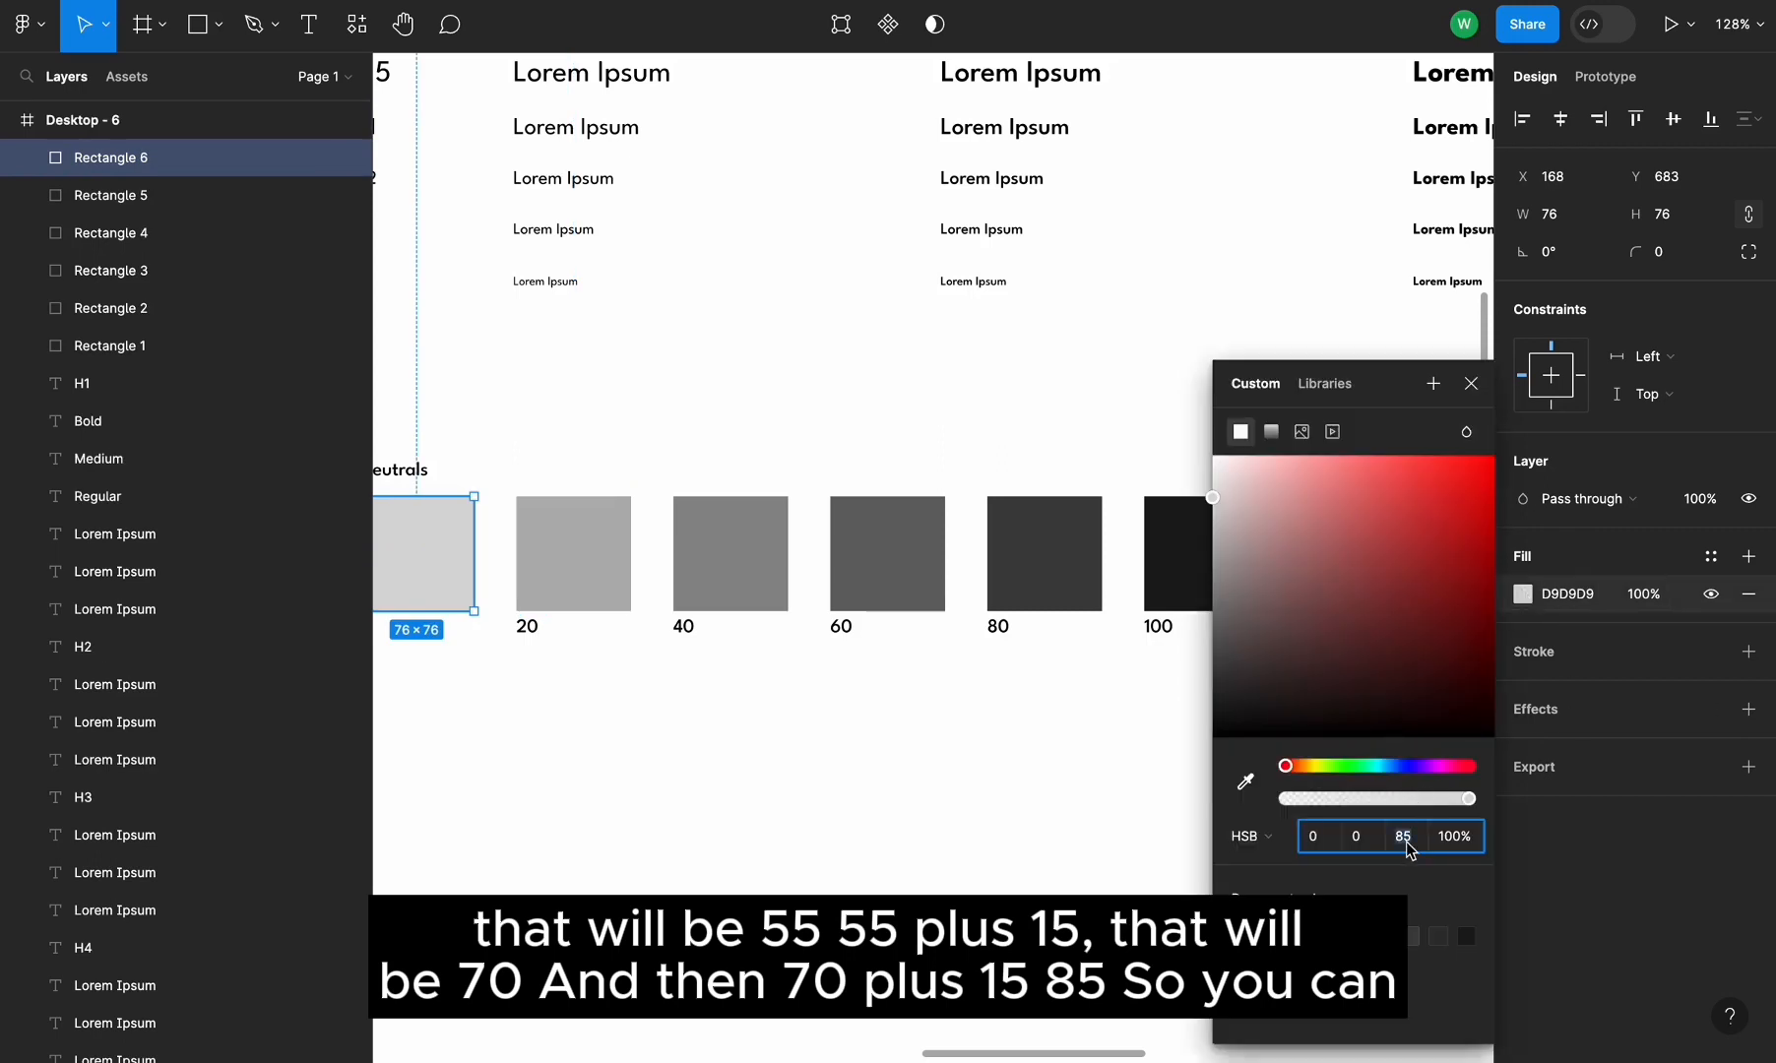
left_click(952, 859)
scroll(952, 860, "left", 2)
scroll(952, 860, "right", 1)
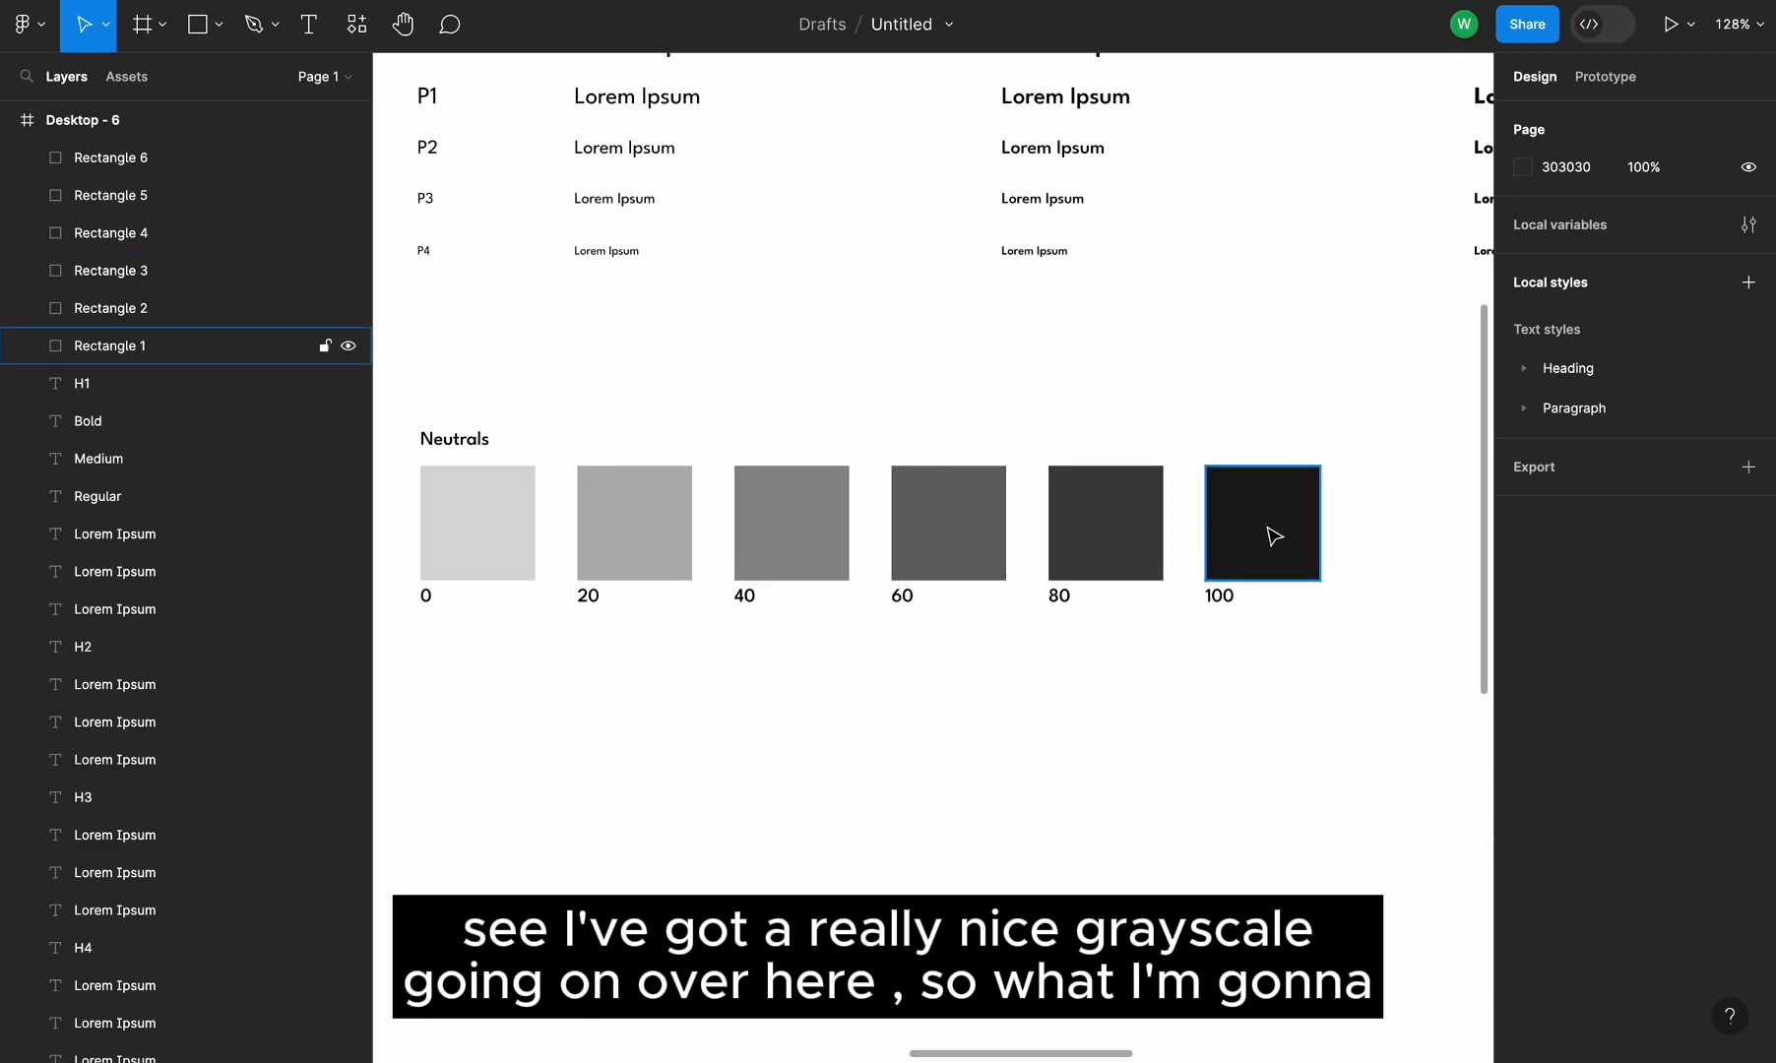
left_click(1264, 546)
left_click(1158, 702)
scroll(1158, 702, "up", 3)
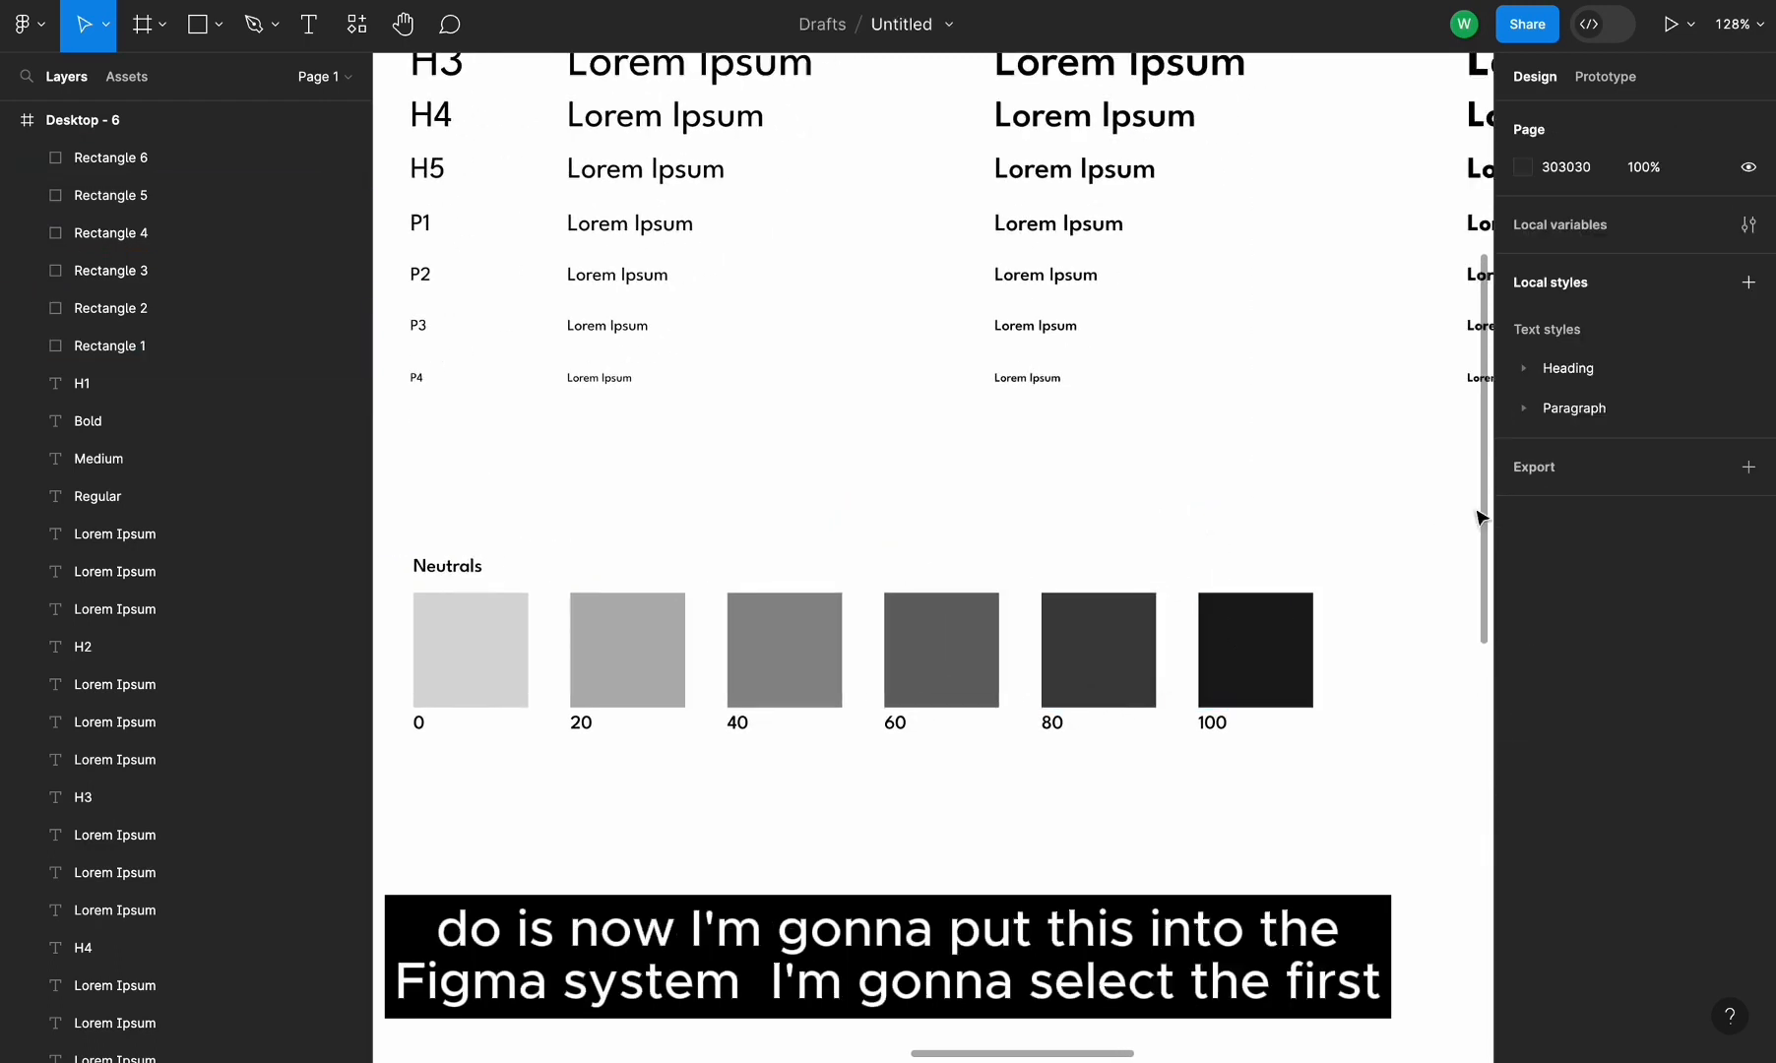
scroll(1352, 480, "down", 2)
scroll(1352, 479, "left", 1)
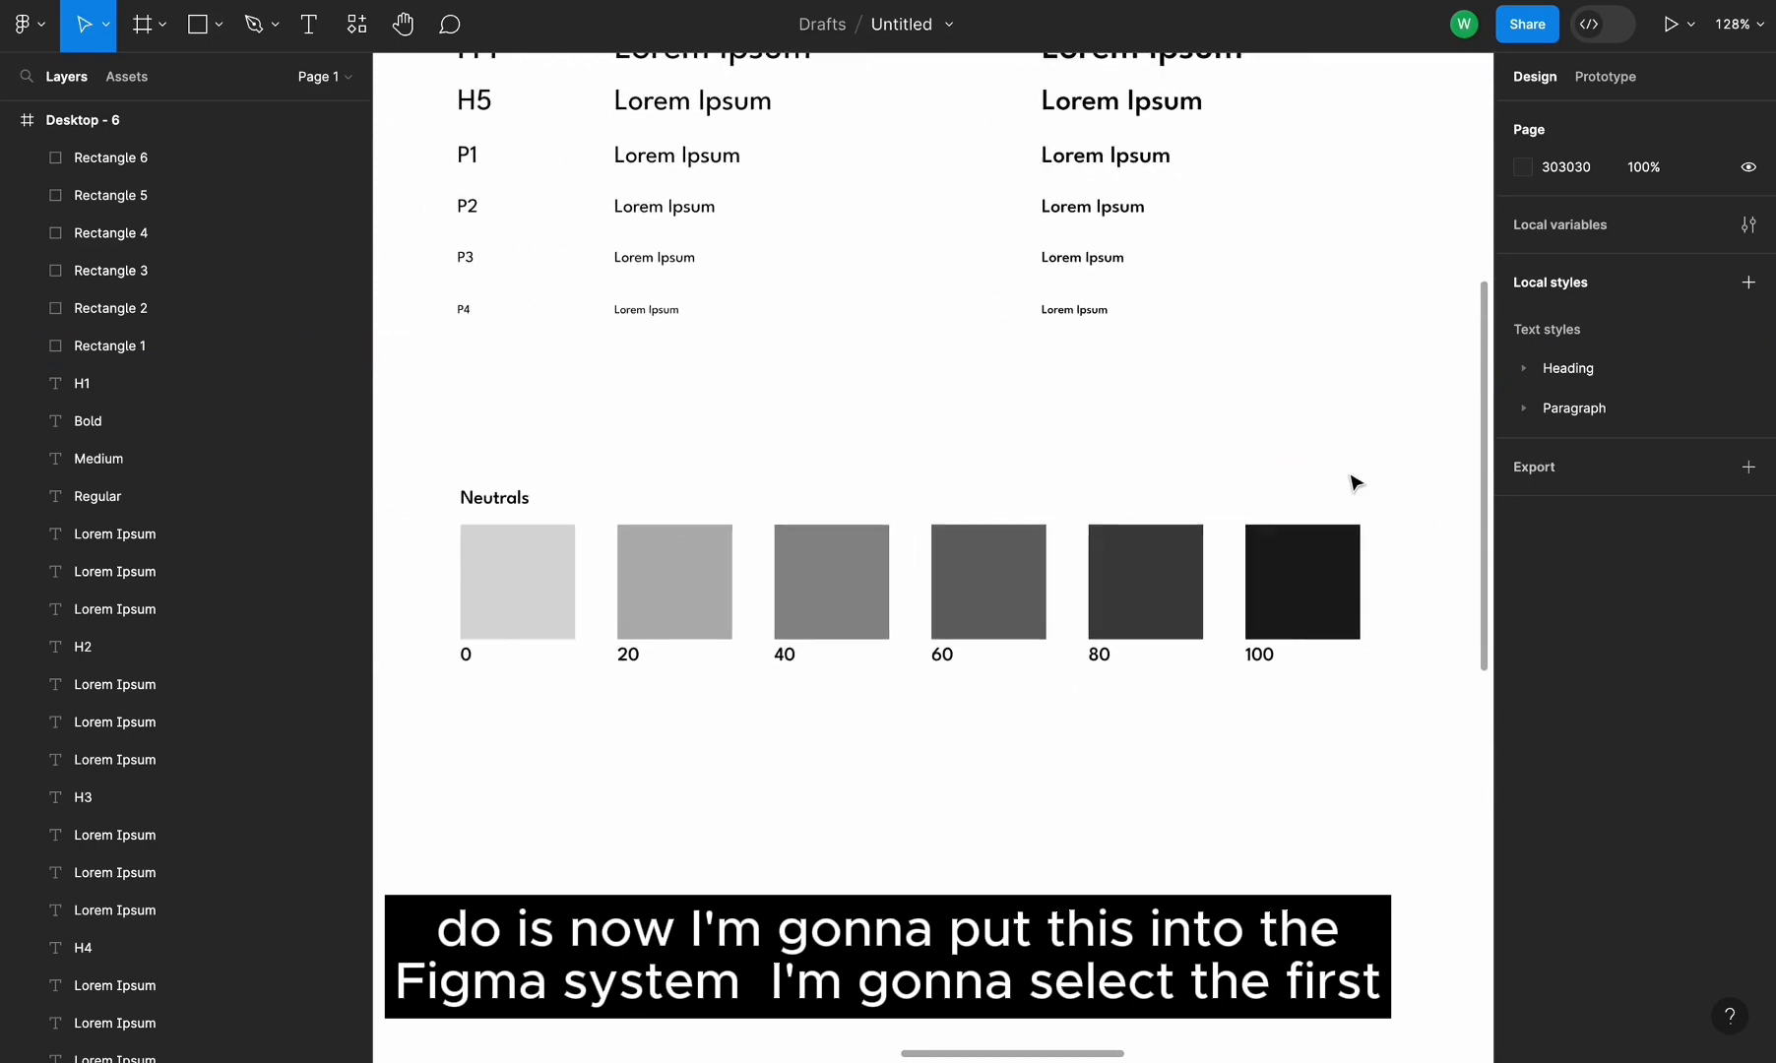
Create a color style named Neutrals/Grey/100 from the 100 swatch's fill
left_click(1320, 557)
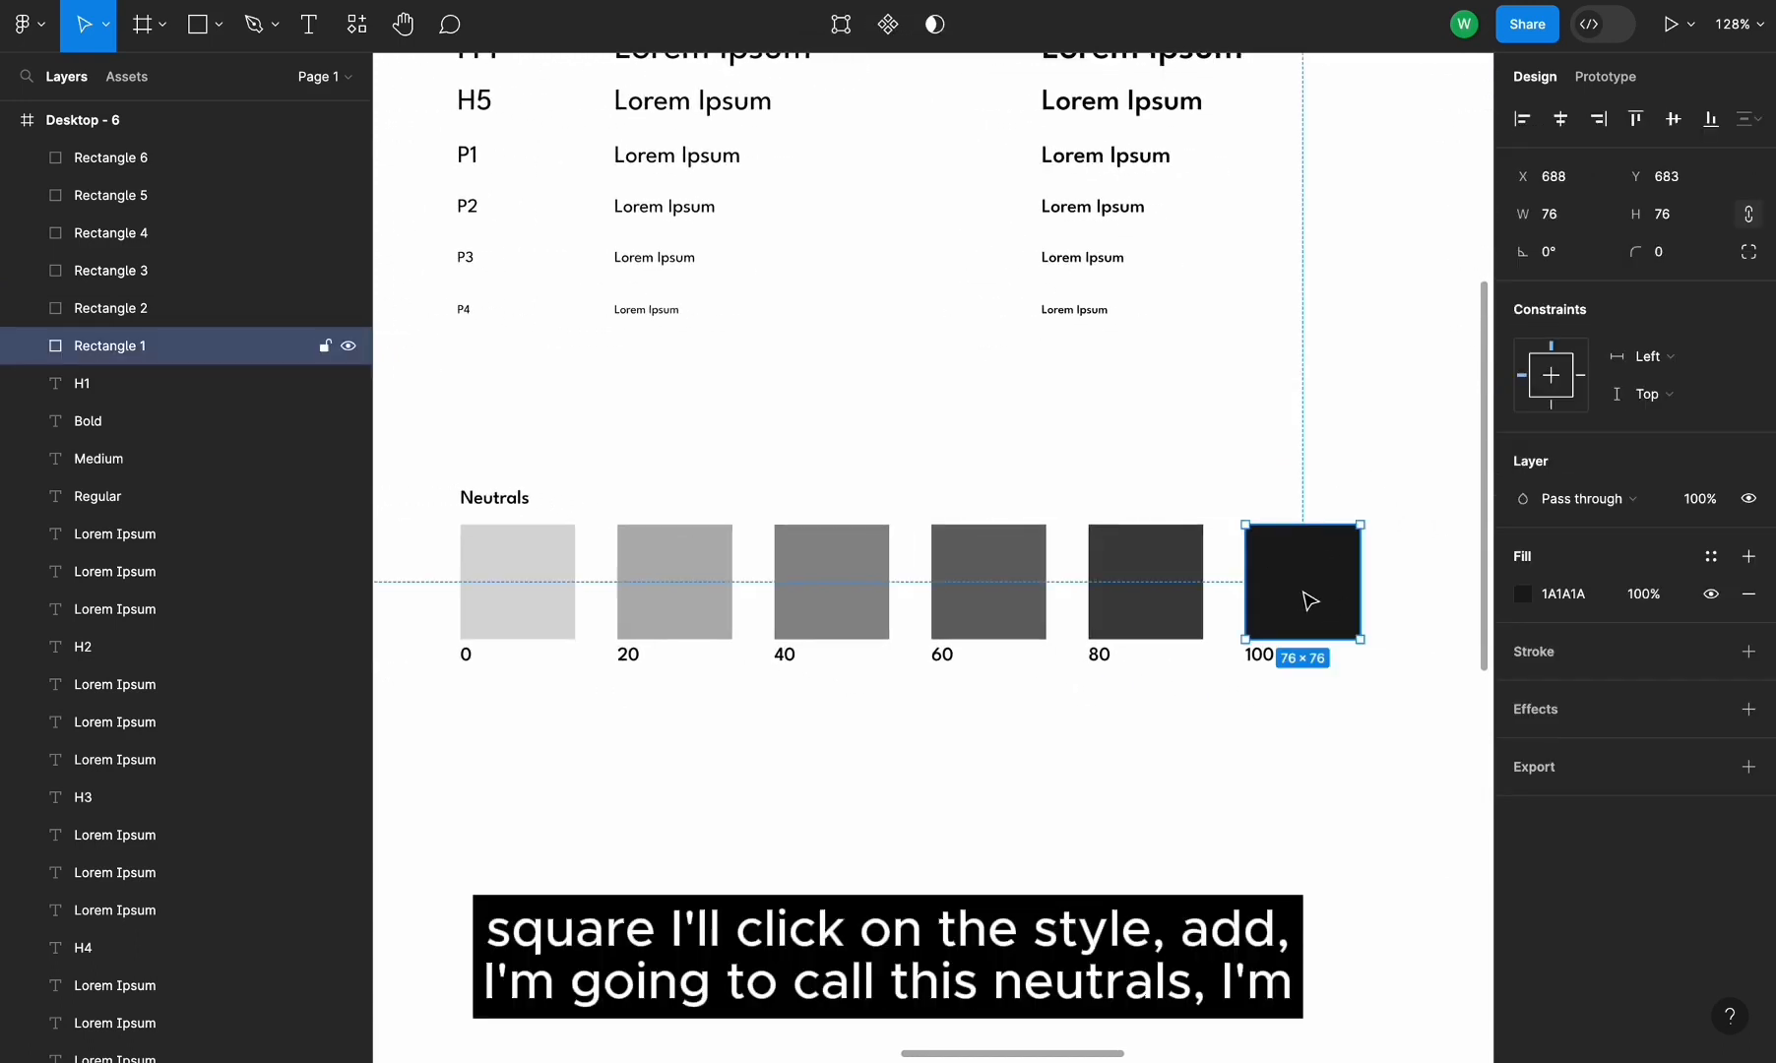
left_click(1712, 558)
left_click(1434, 562)
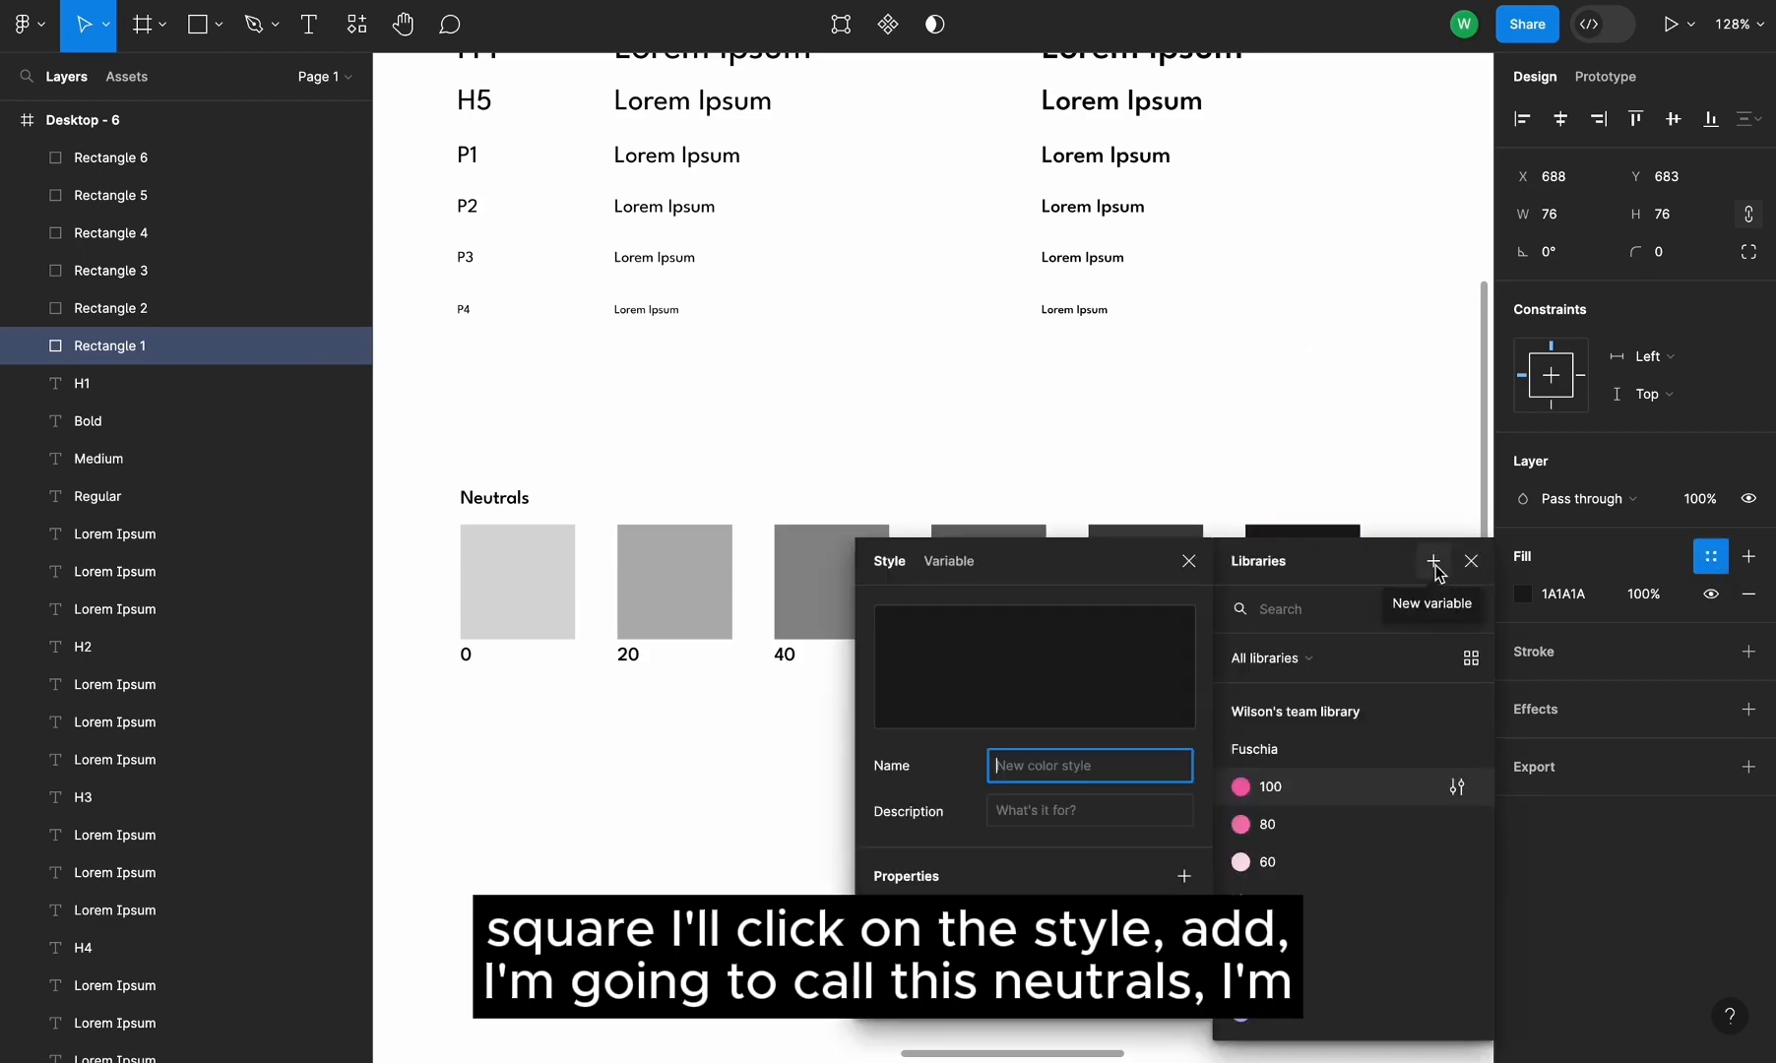
type("N")
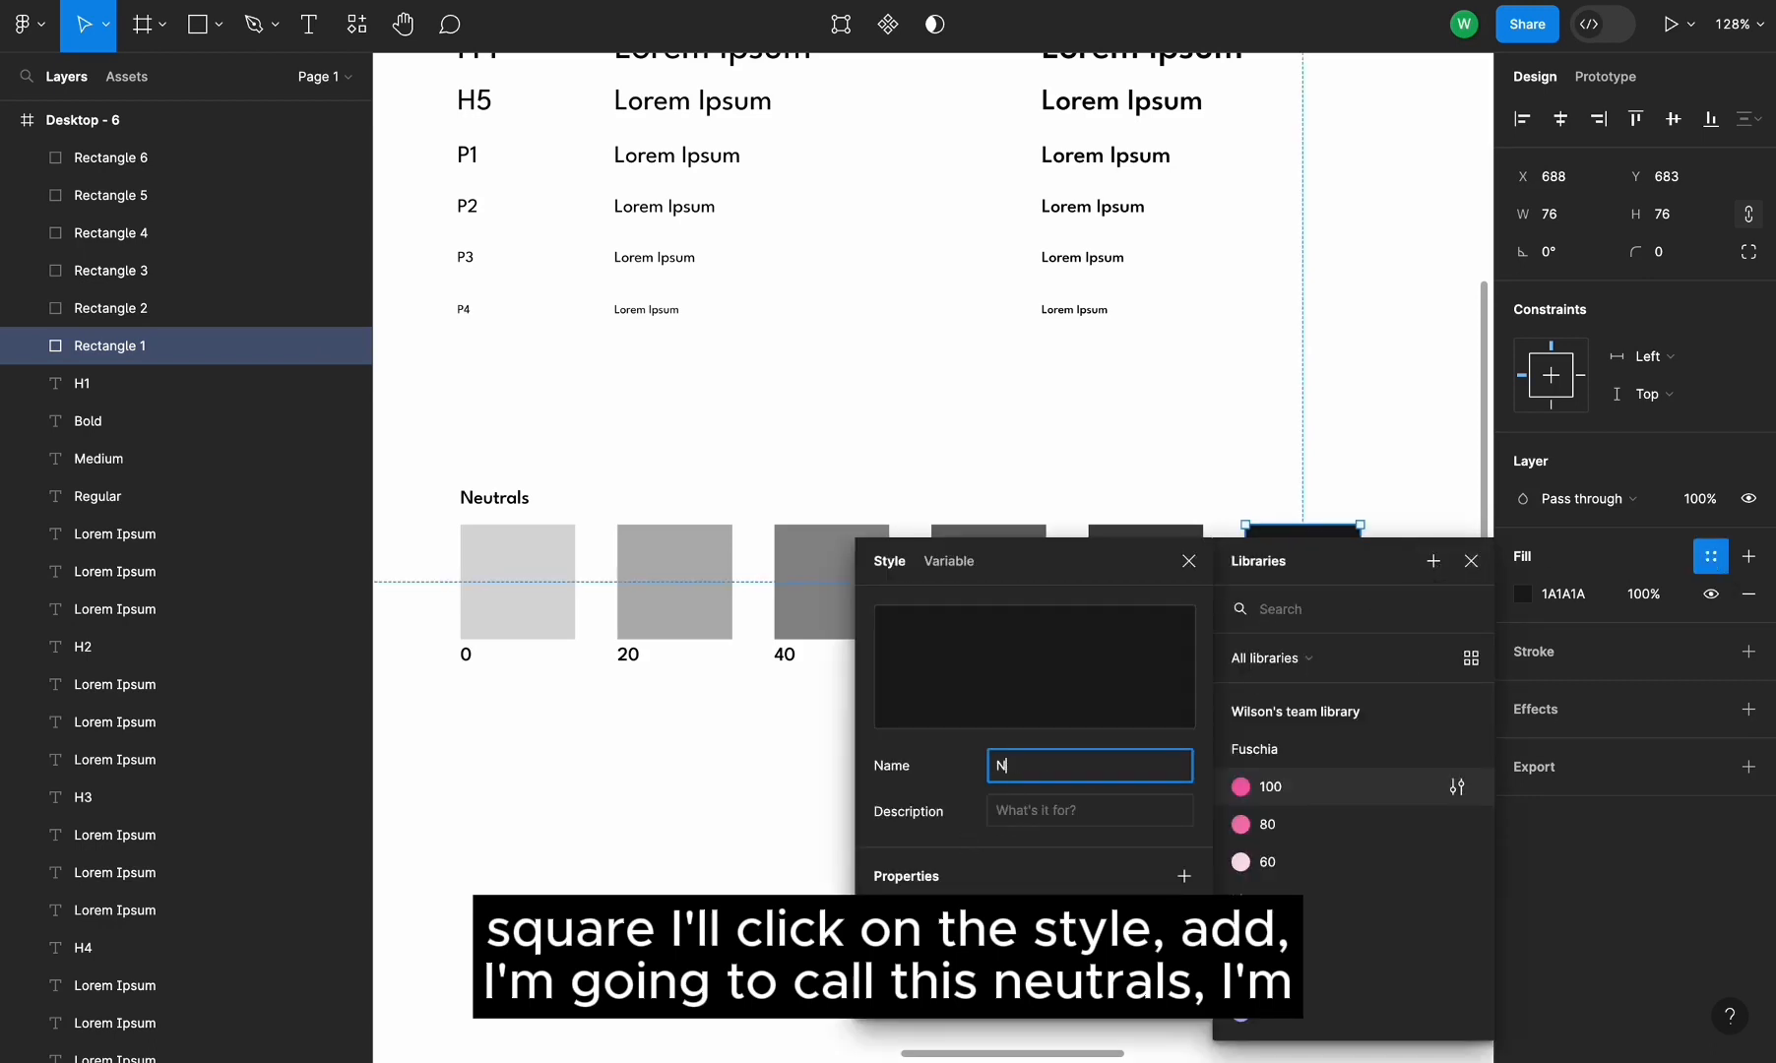
type("eutrals")
scroll(893, 295, "down", 3)
type("/100")
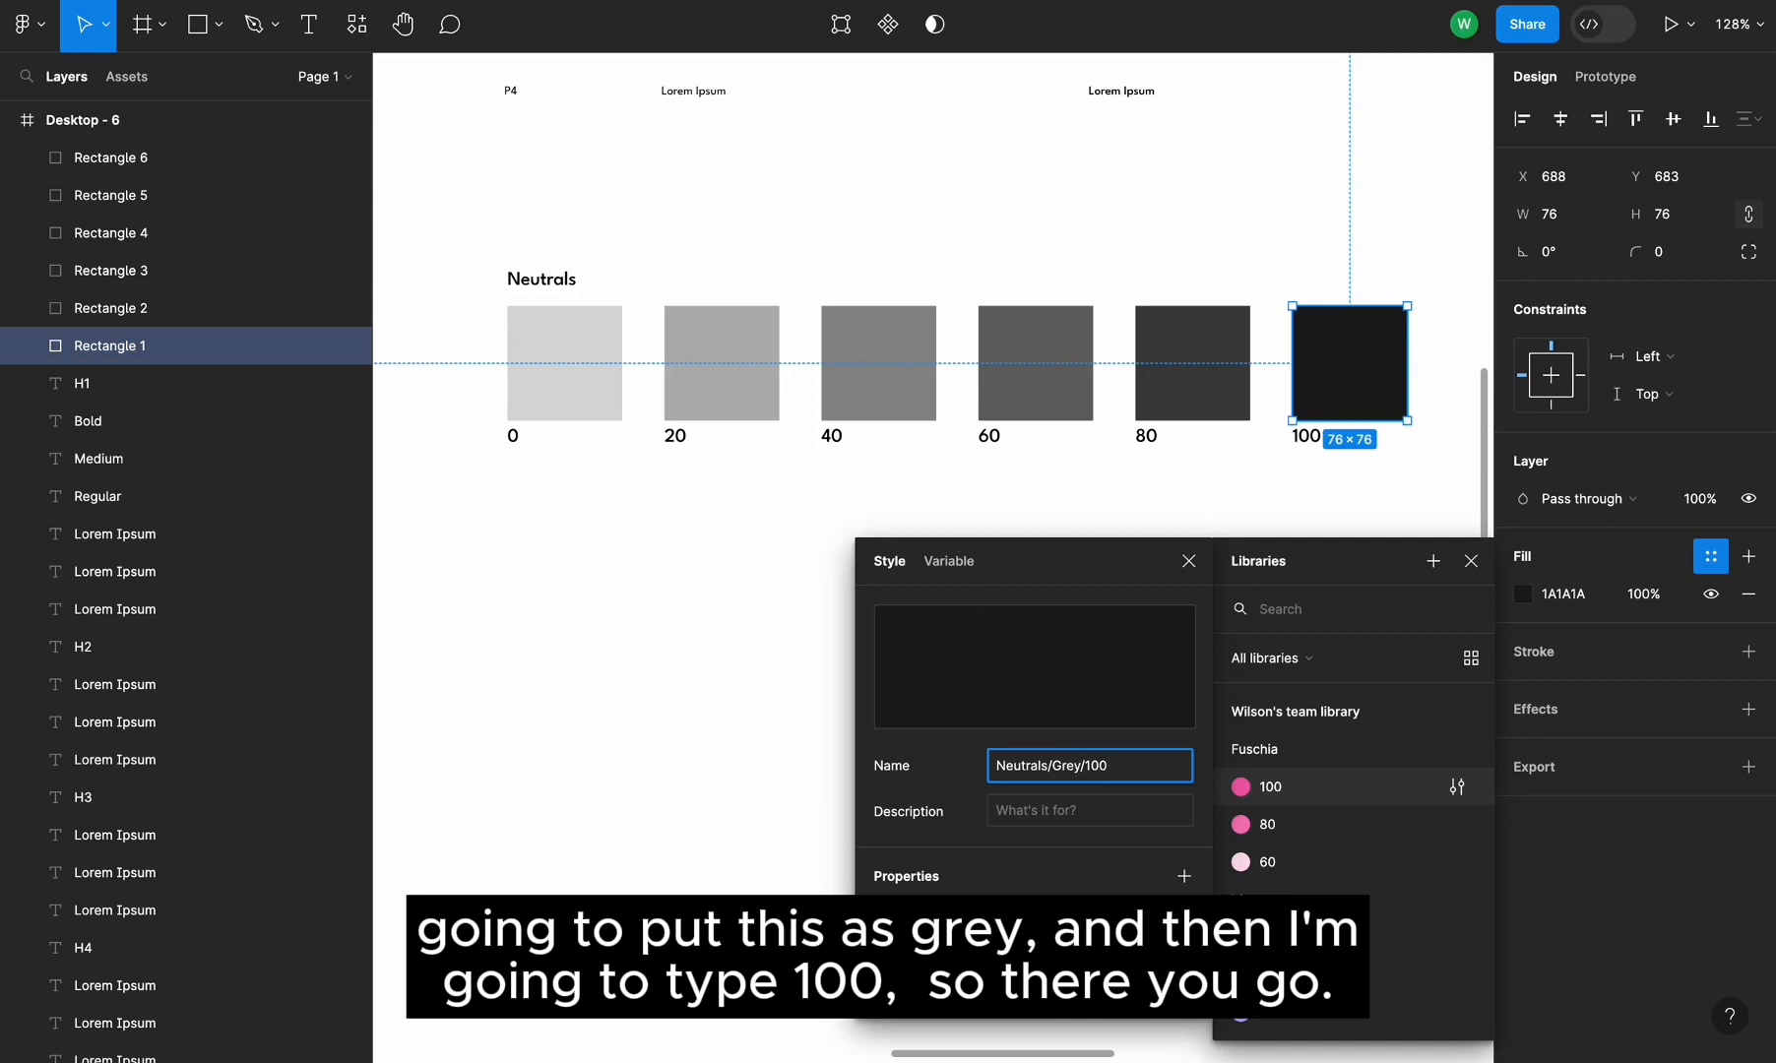
key("Return")
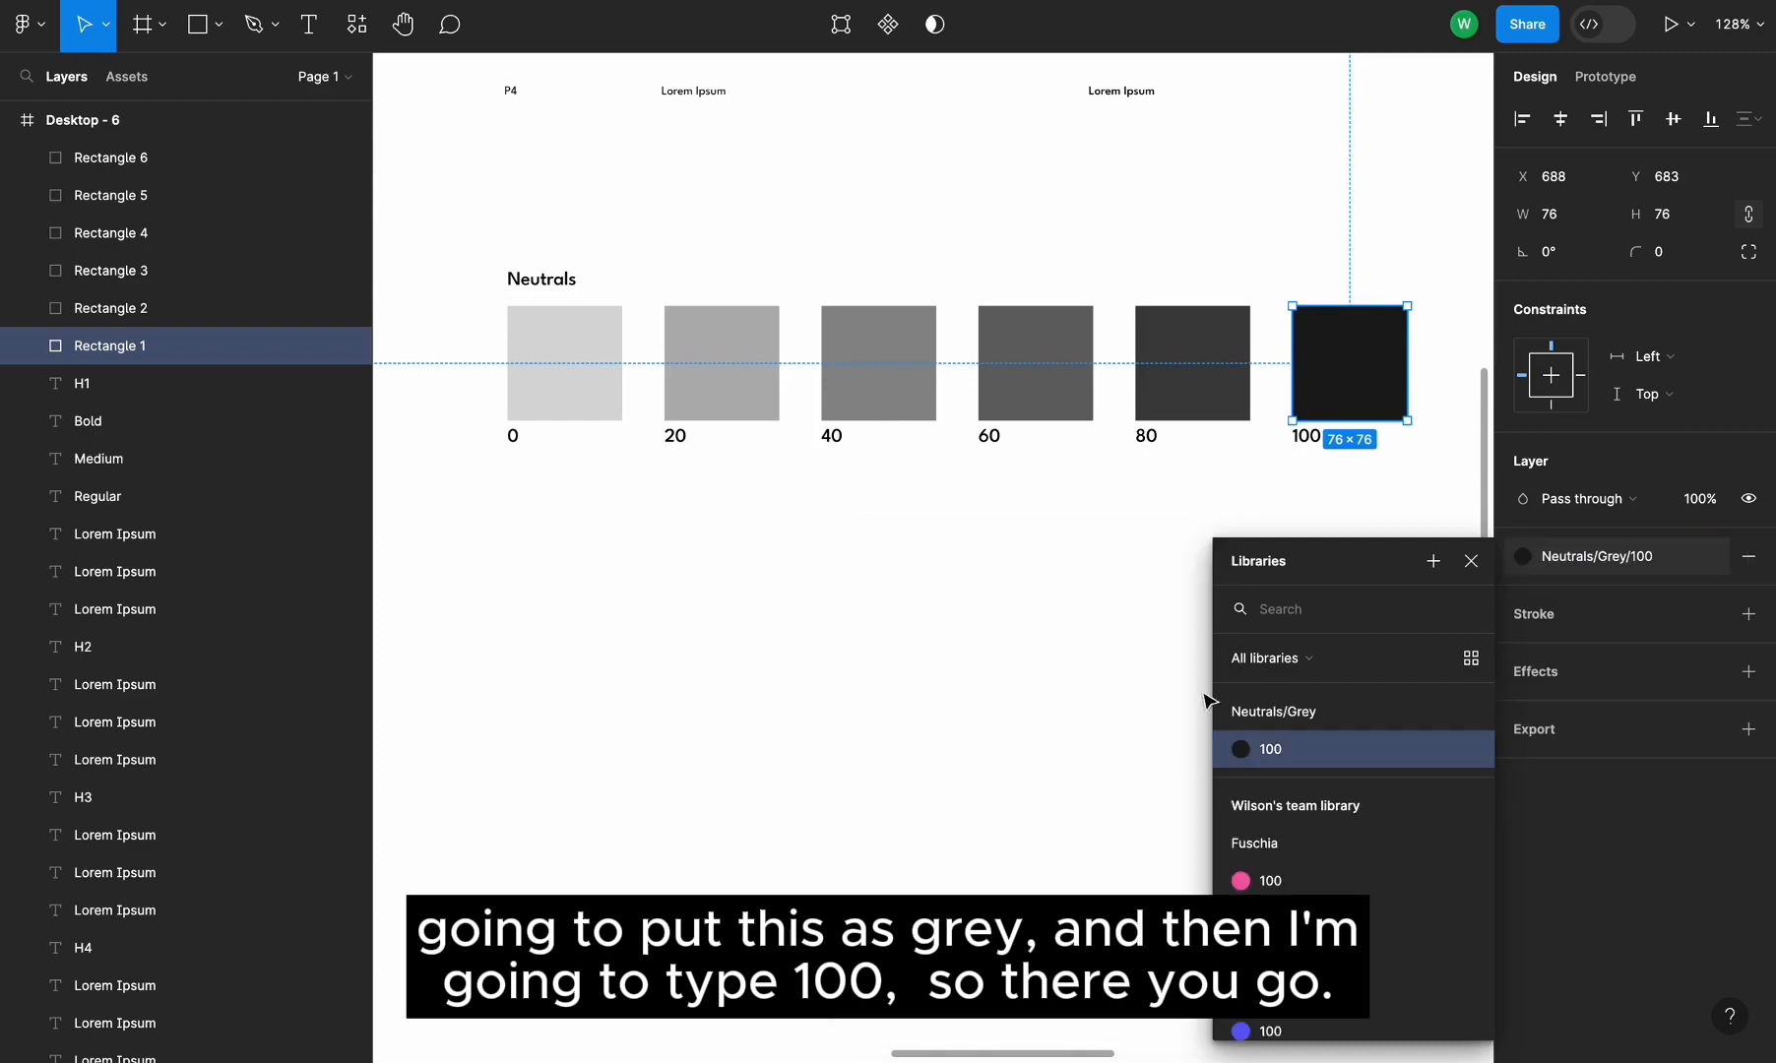
Create a color style named Neutrals/Grey/80 from the 80 swatch's fill
left_click(1193, 362)
left_click(1713, 561)
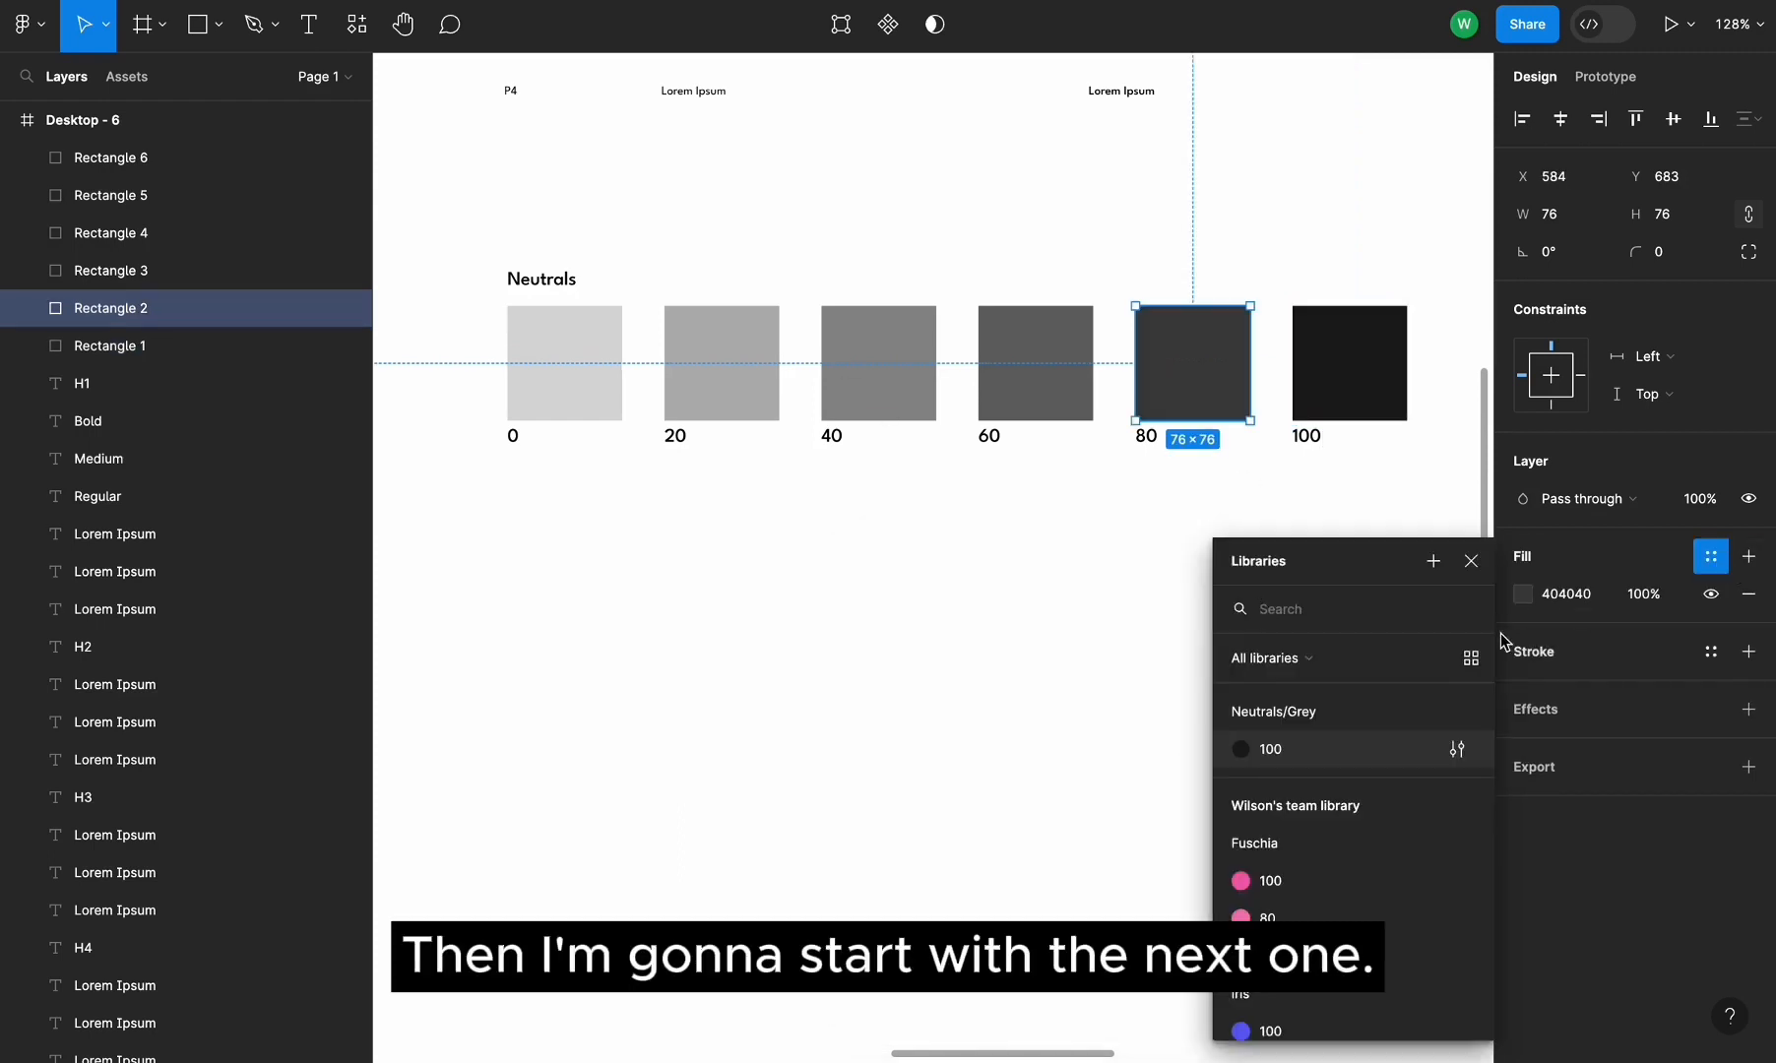
left_click(1433, 561)
type("Neutrals/Grey/80")
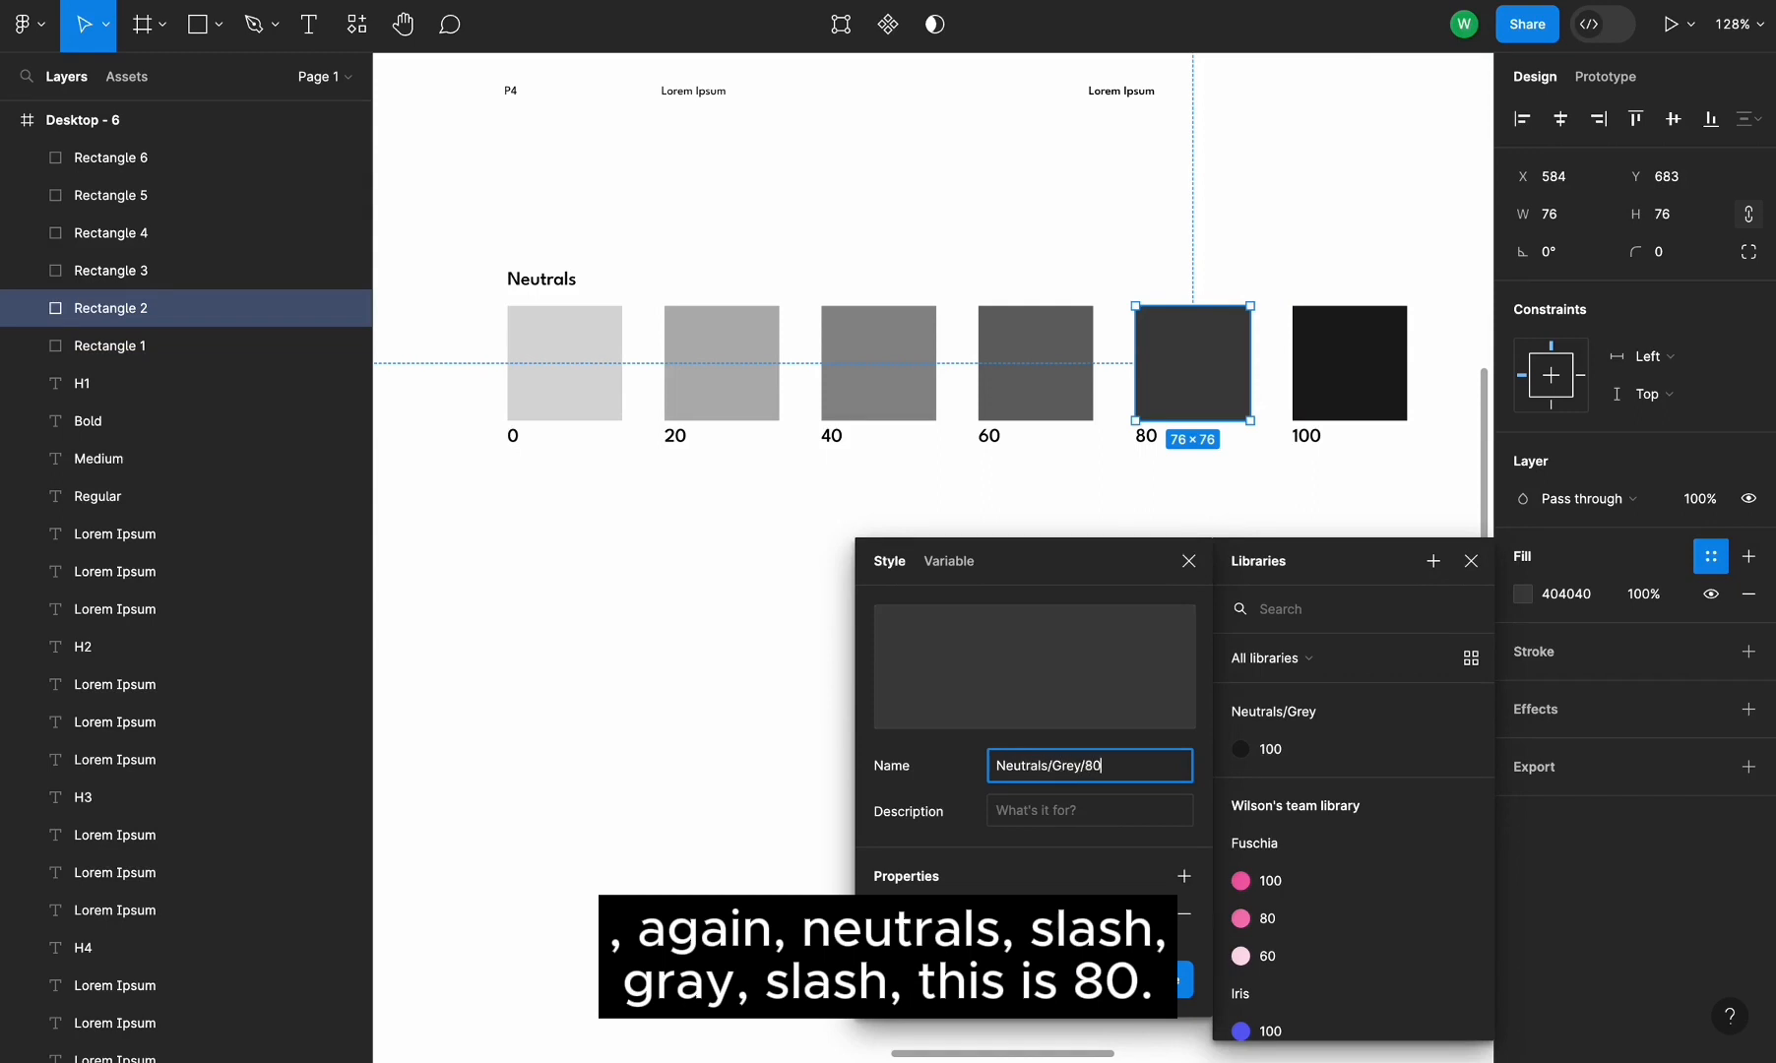
triple_click(1060, 771)
key("ctrl+c")
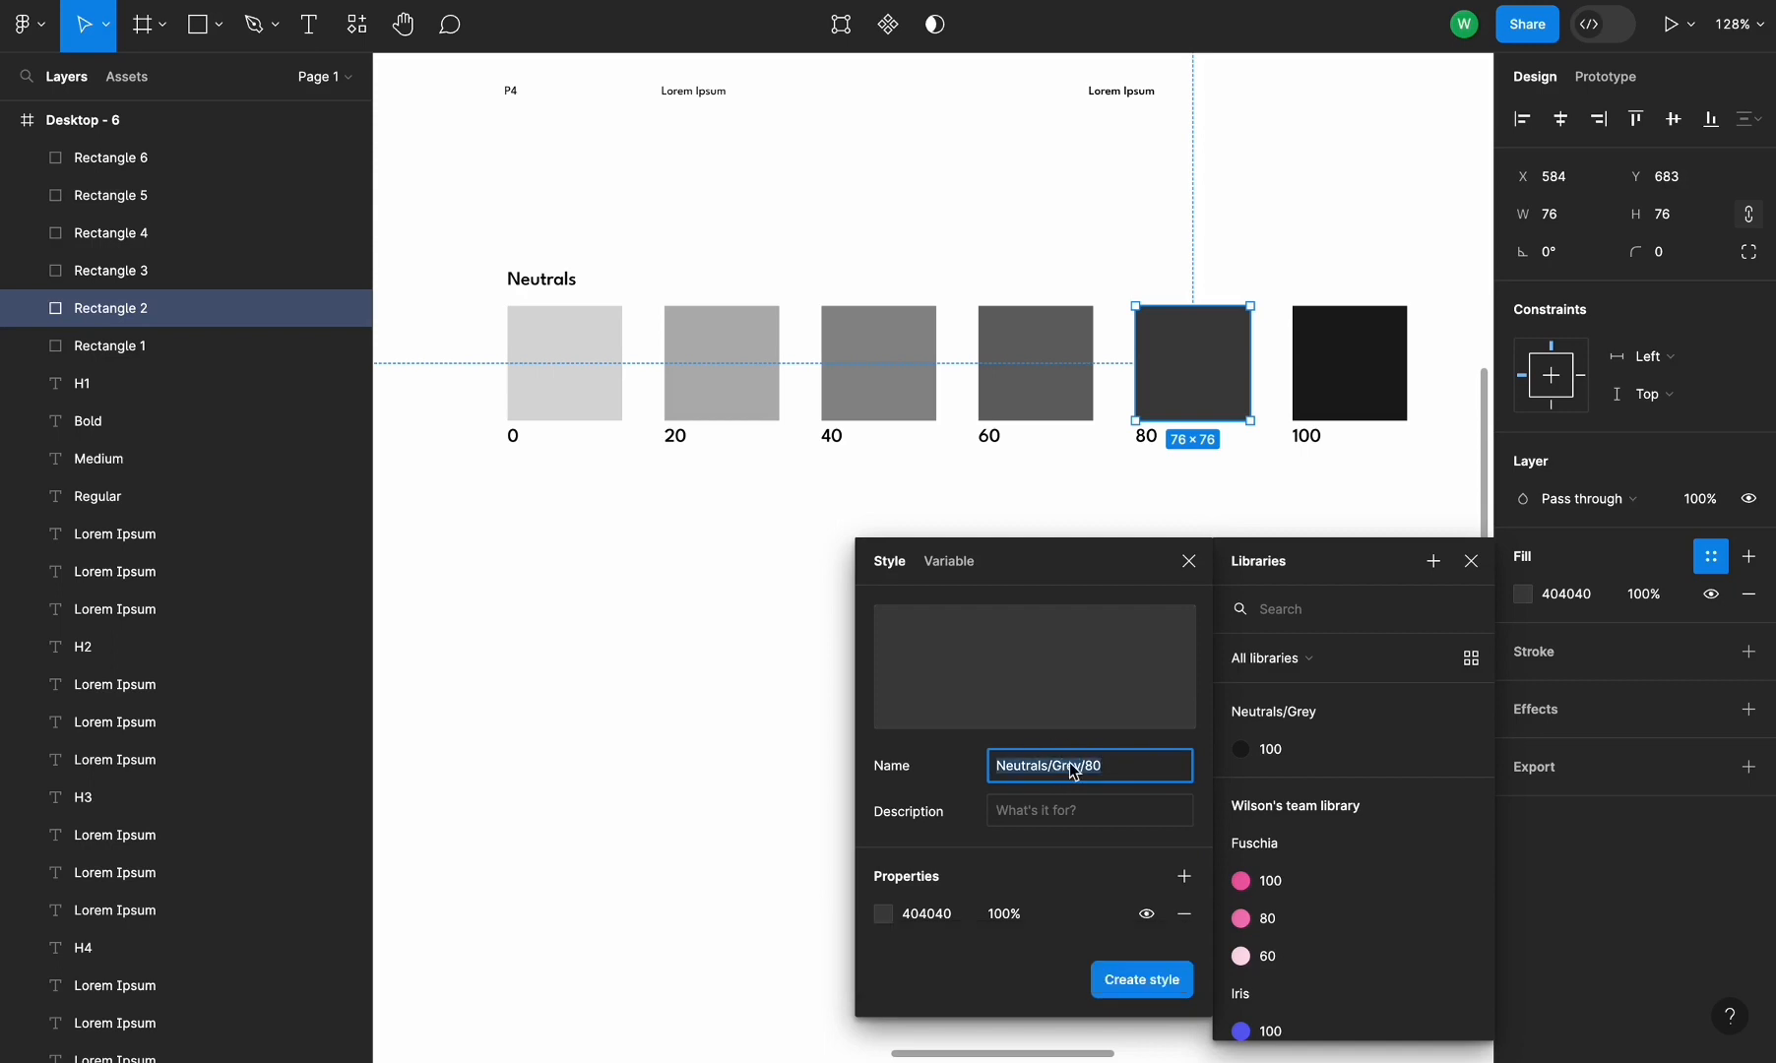
left_click(1130, 995)
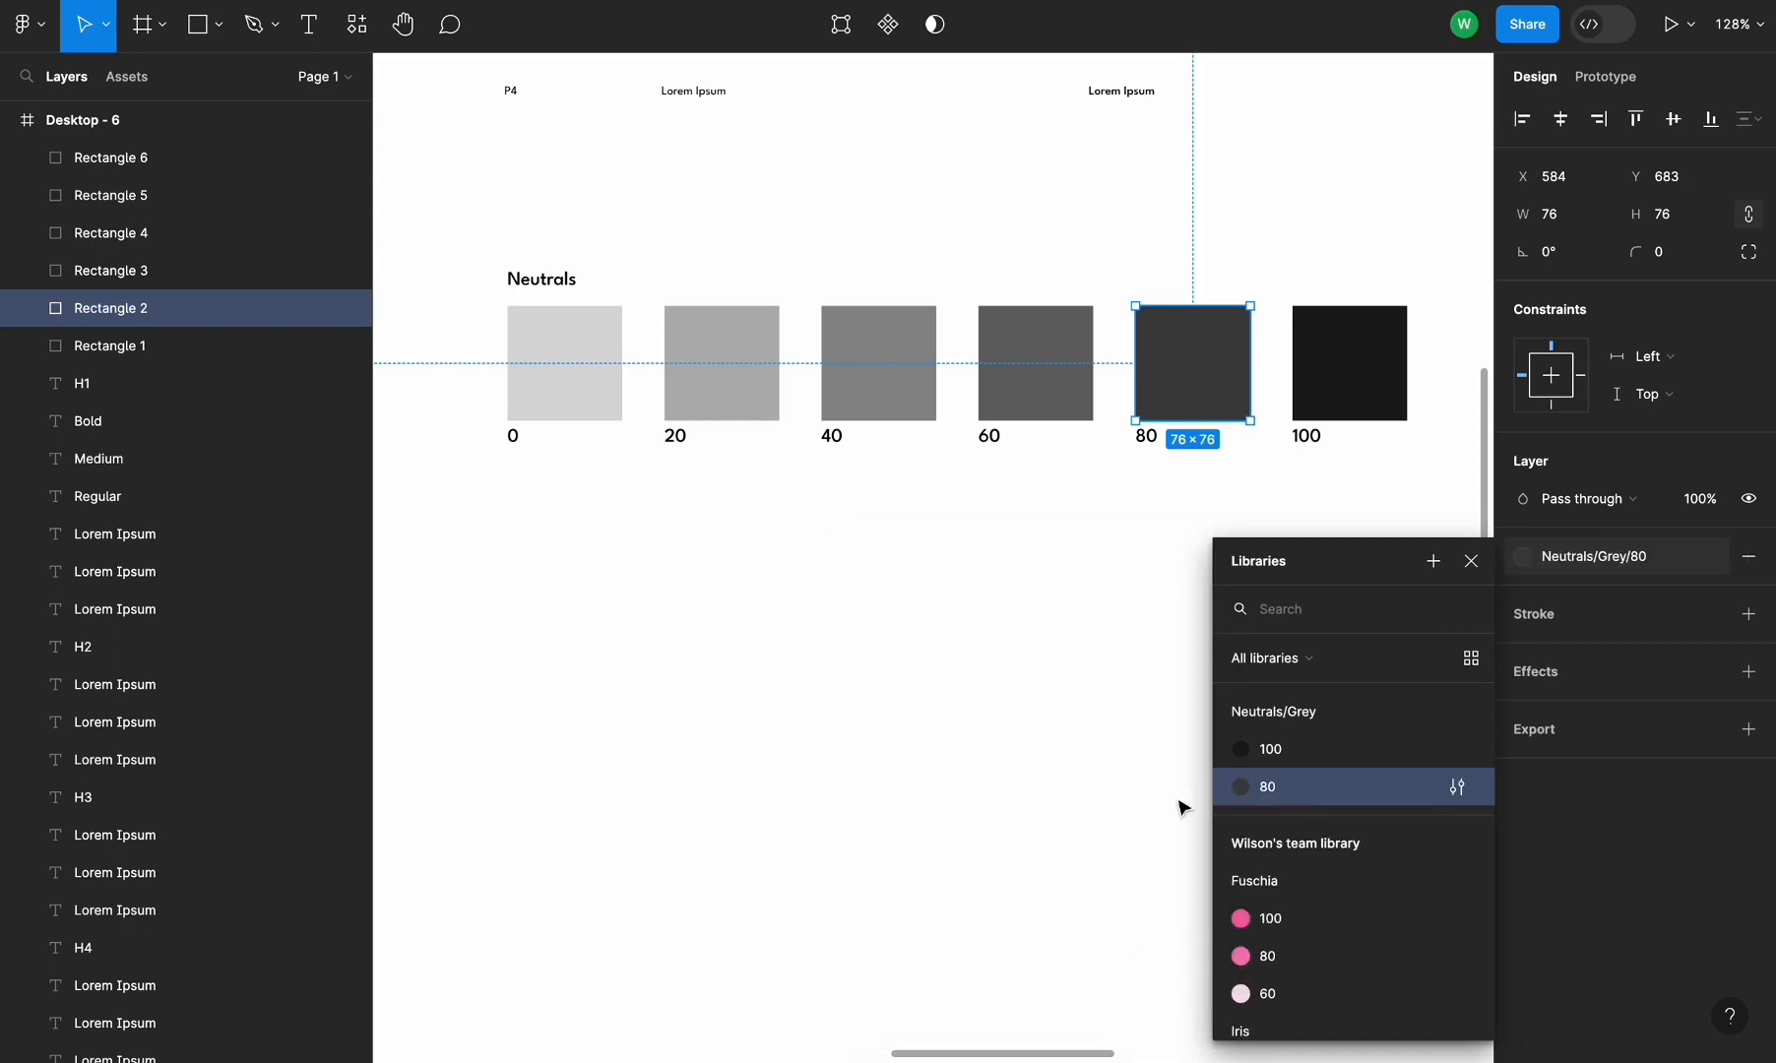
Create a color style named Neutrals/Grey/60 from the 60 swatch's fill
left_click(1041, 396)
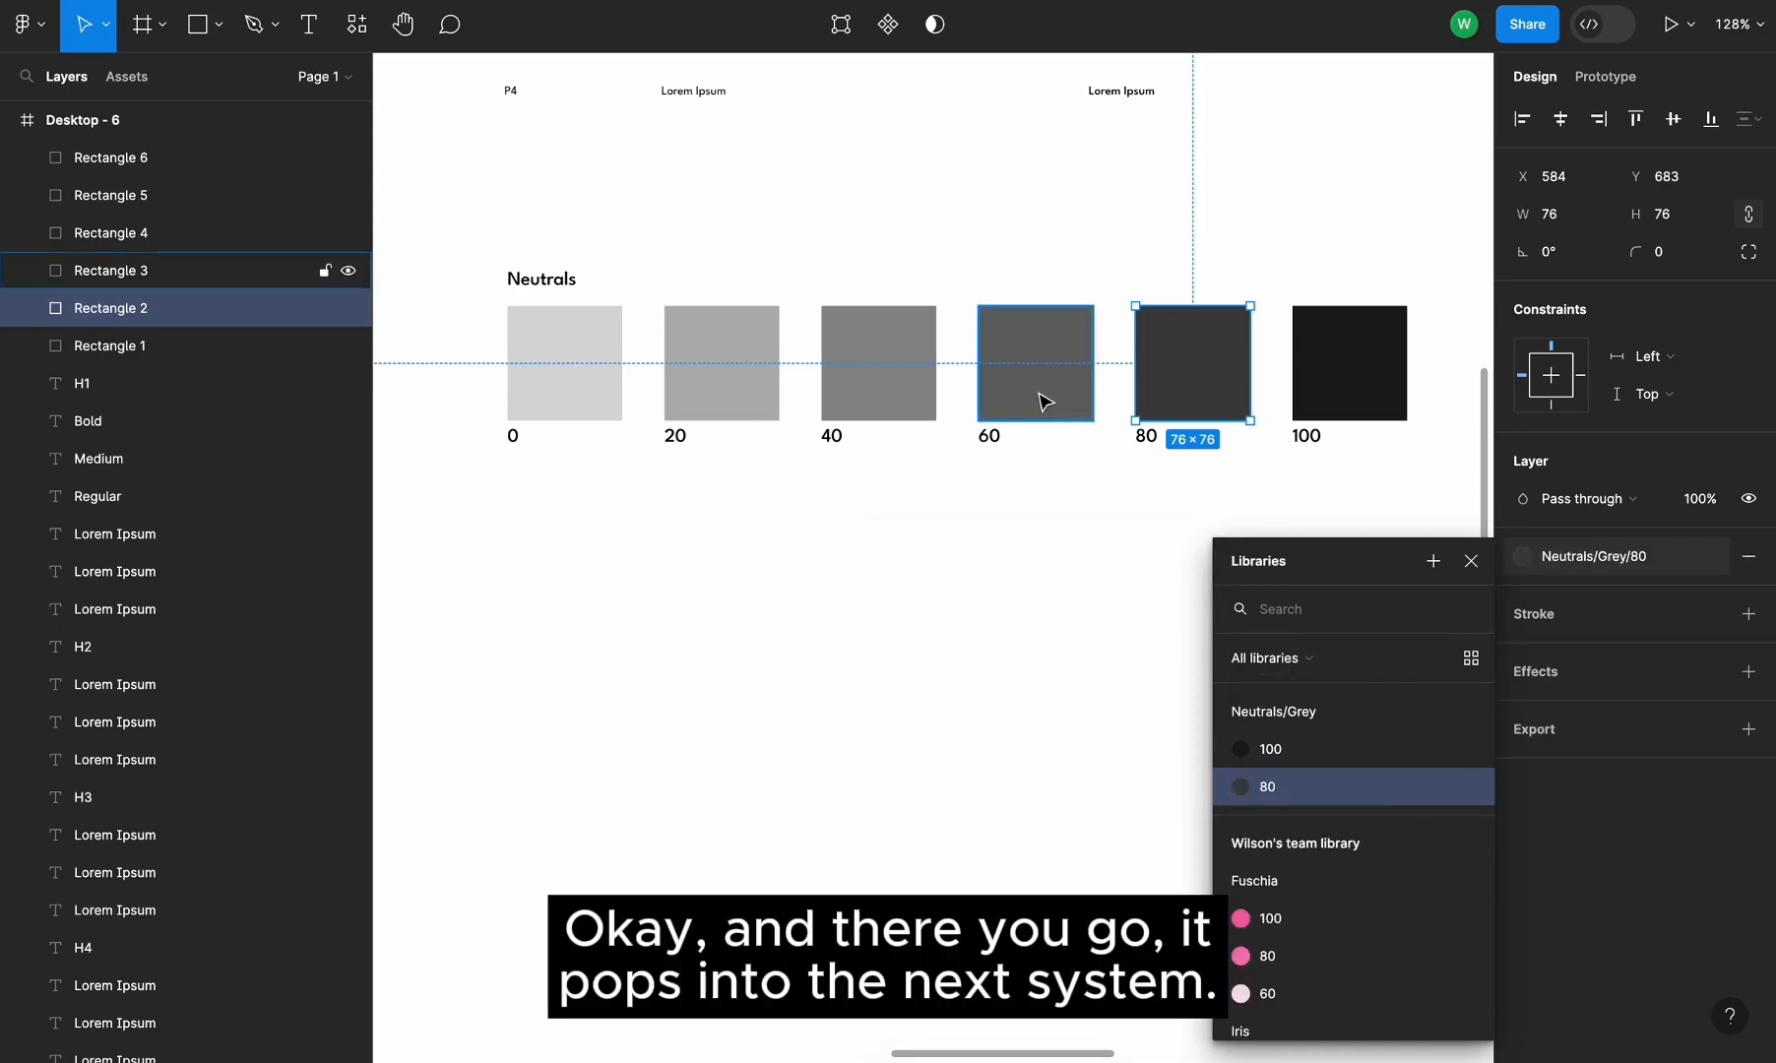
left_click(1711, 556)
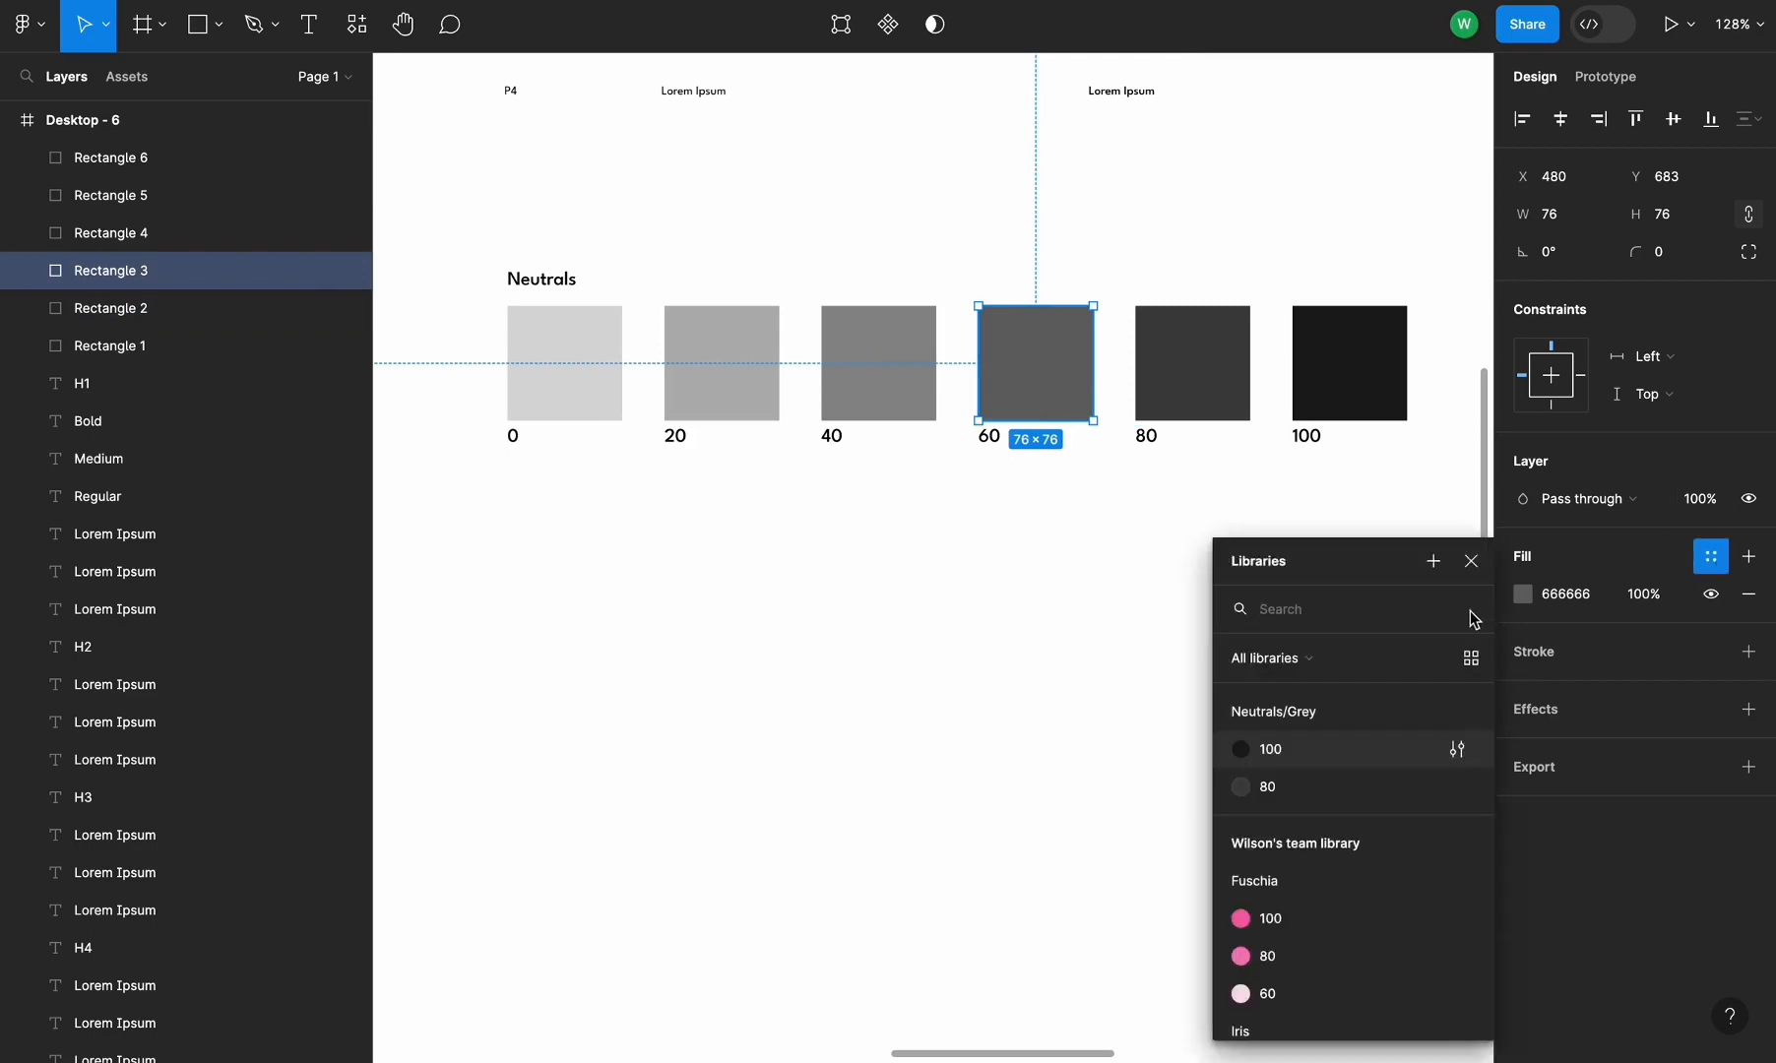
left_click(1434, 562)
key("ctrl+v")
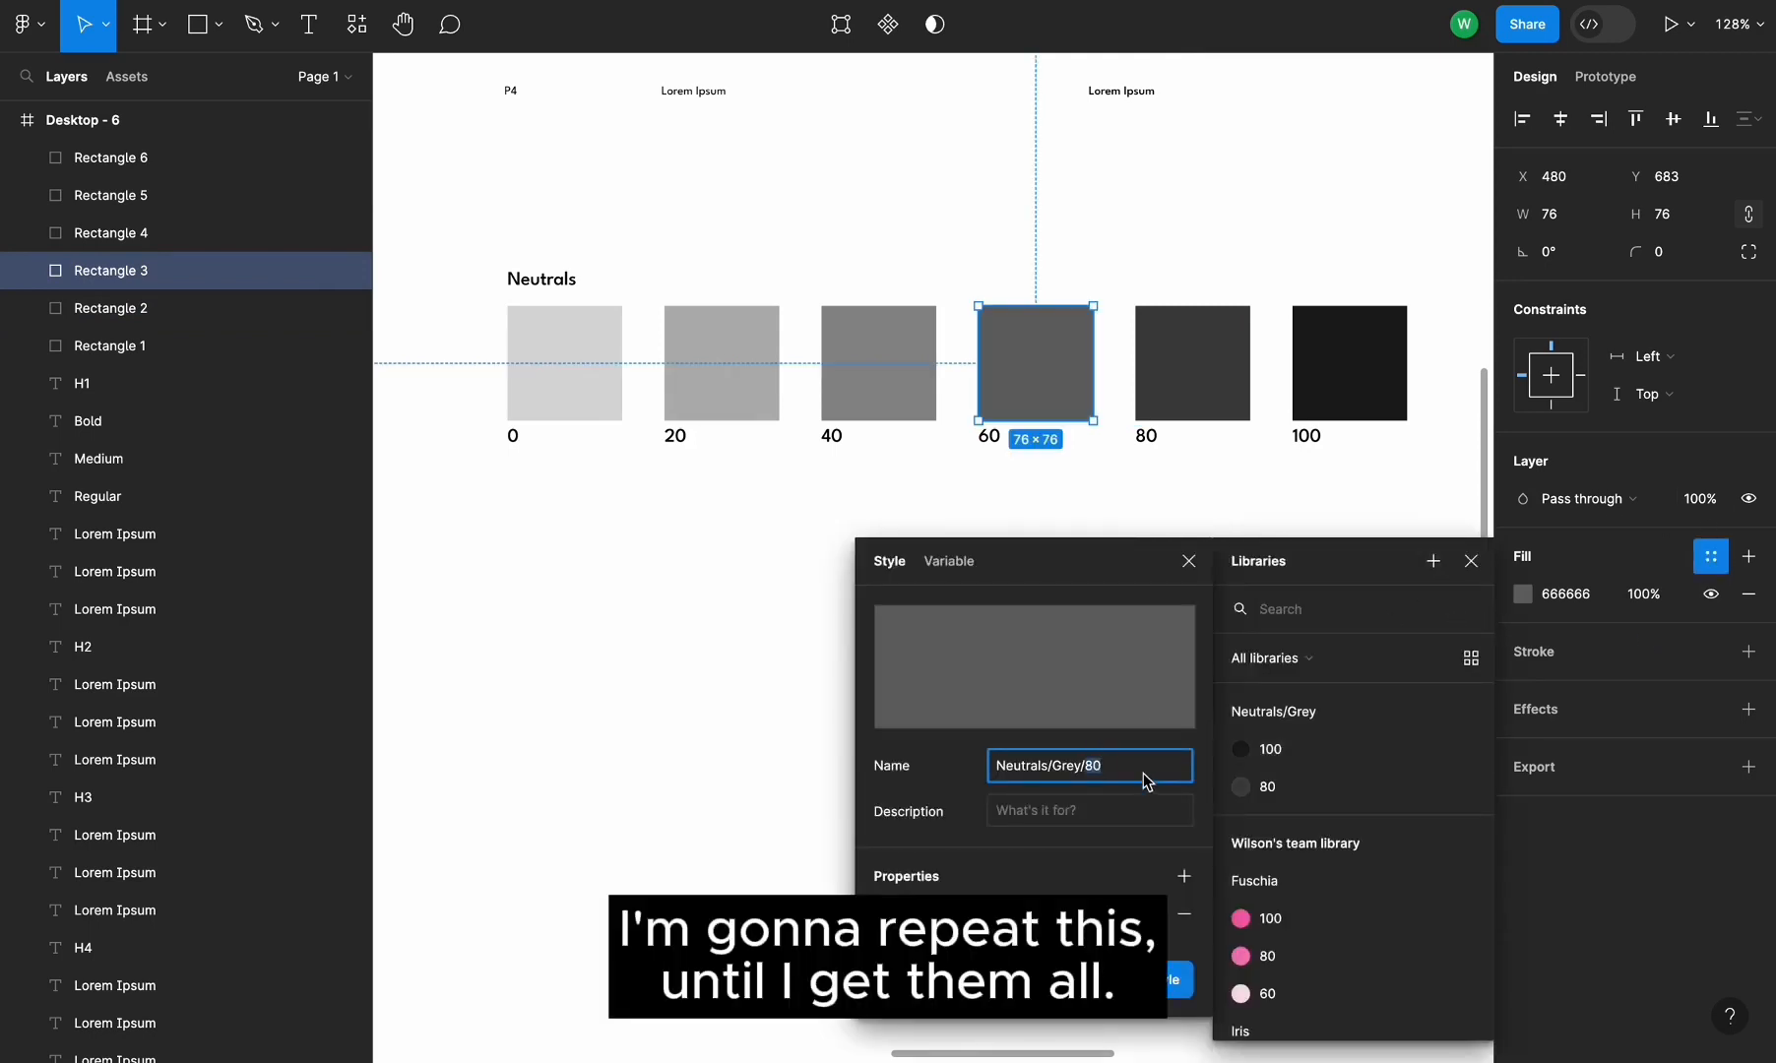
left_click(1137, 982)
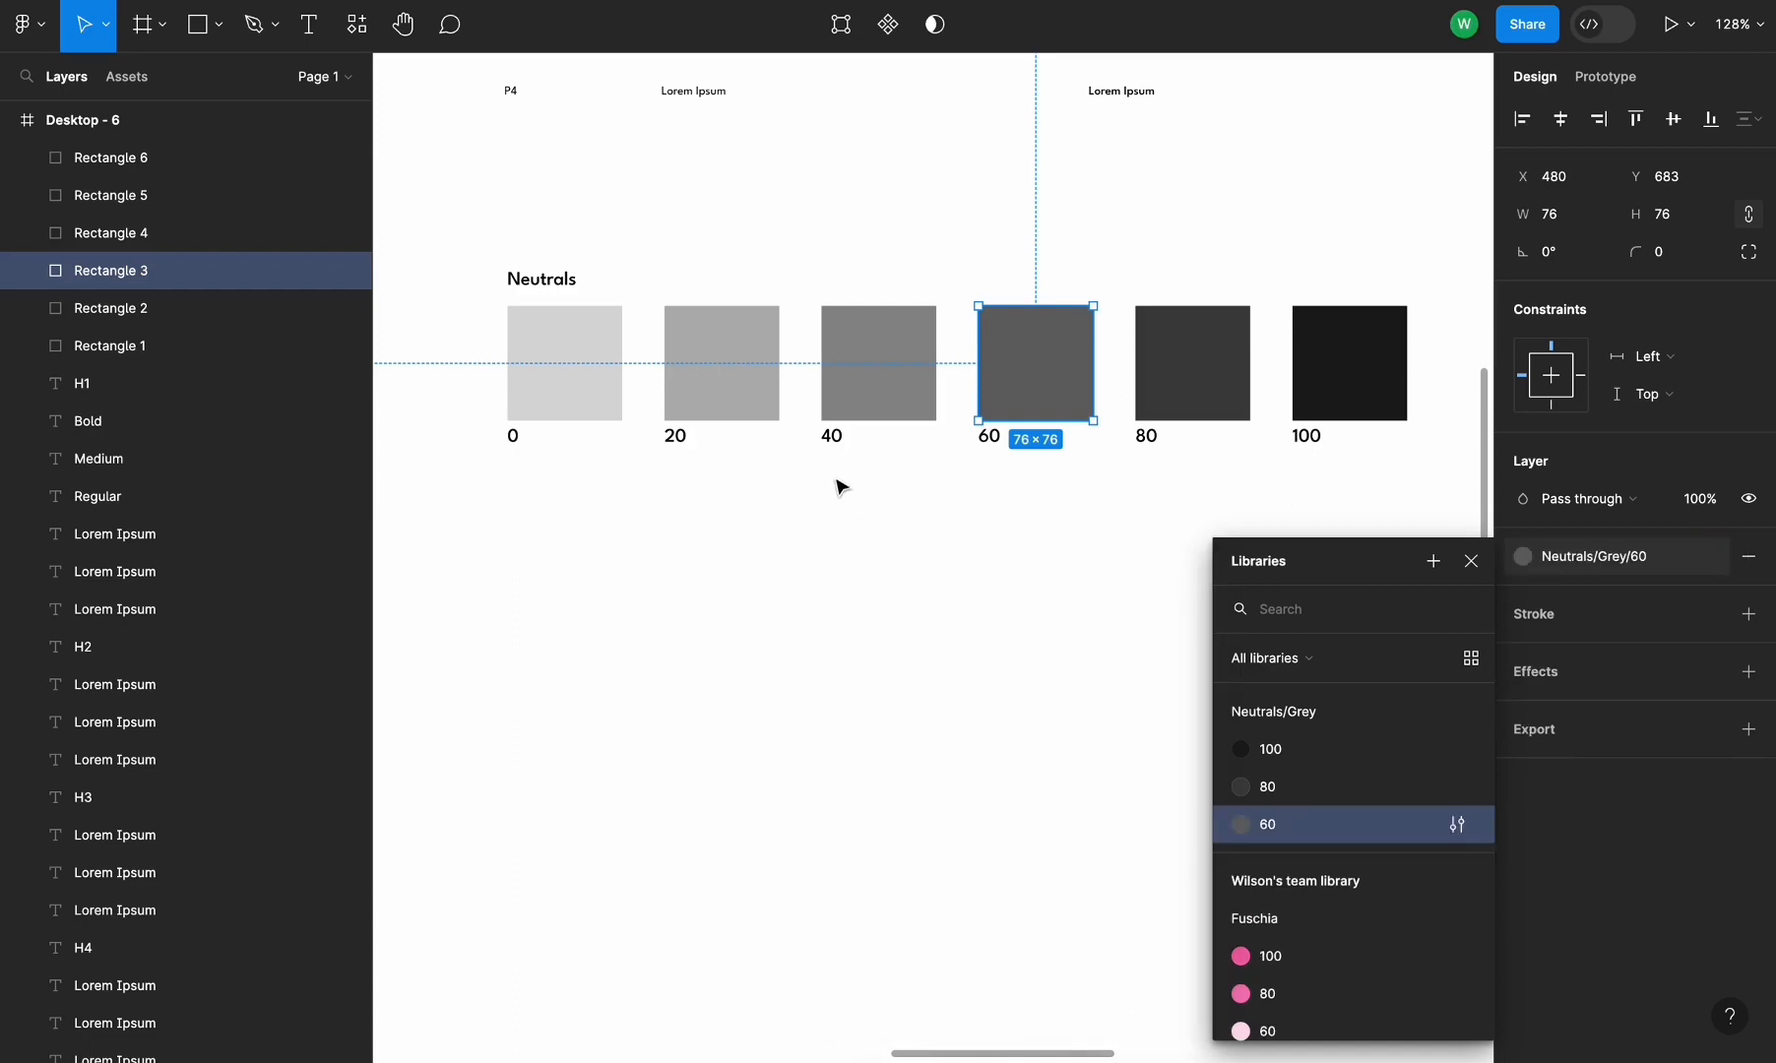
Create a color style named Neutrals/Grey/40 from the 40 swatch's fill
left_click(849, 394)
left_click(1712, 556)
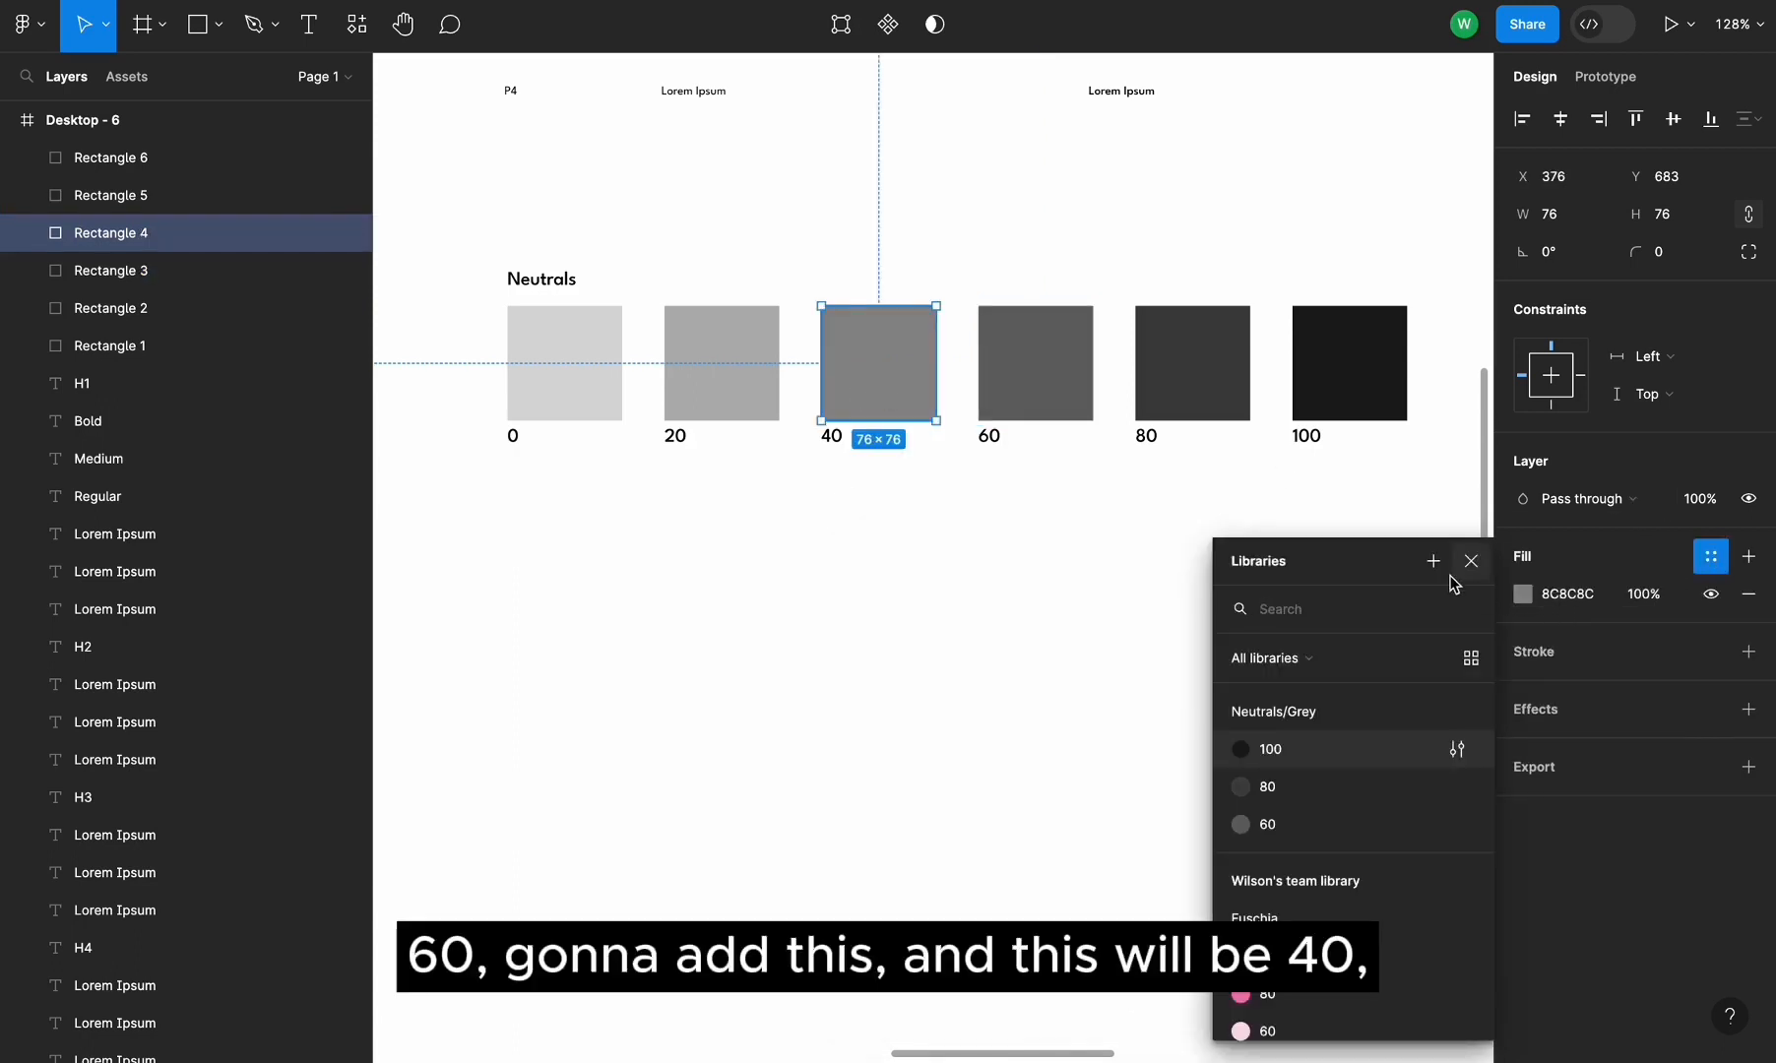
left_click(1433, 561)
key("ctrl+v")
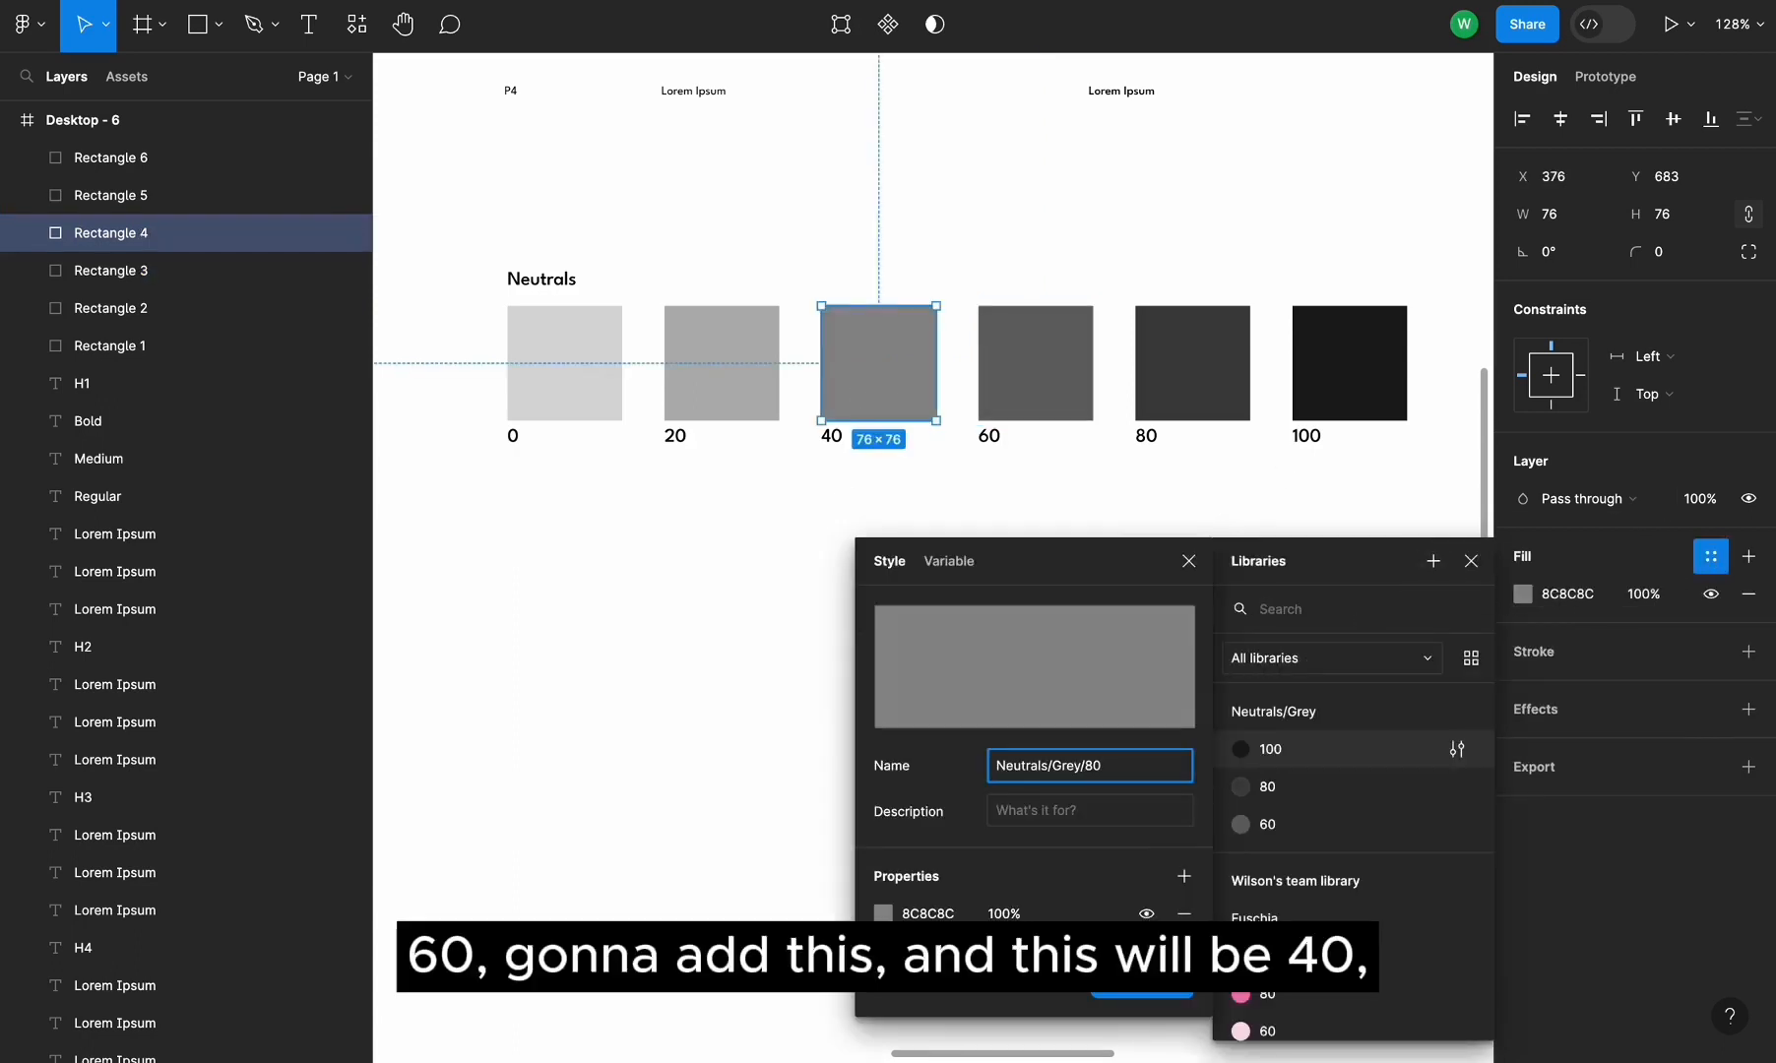
type("40")
left_click(1142, 983)
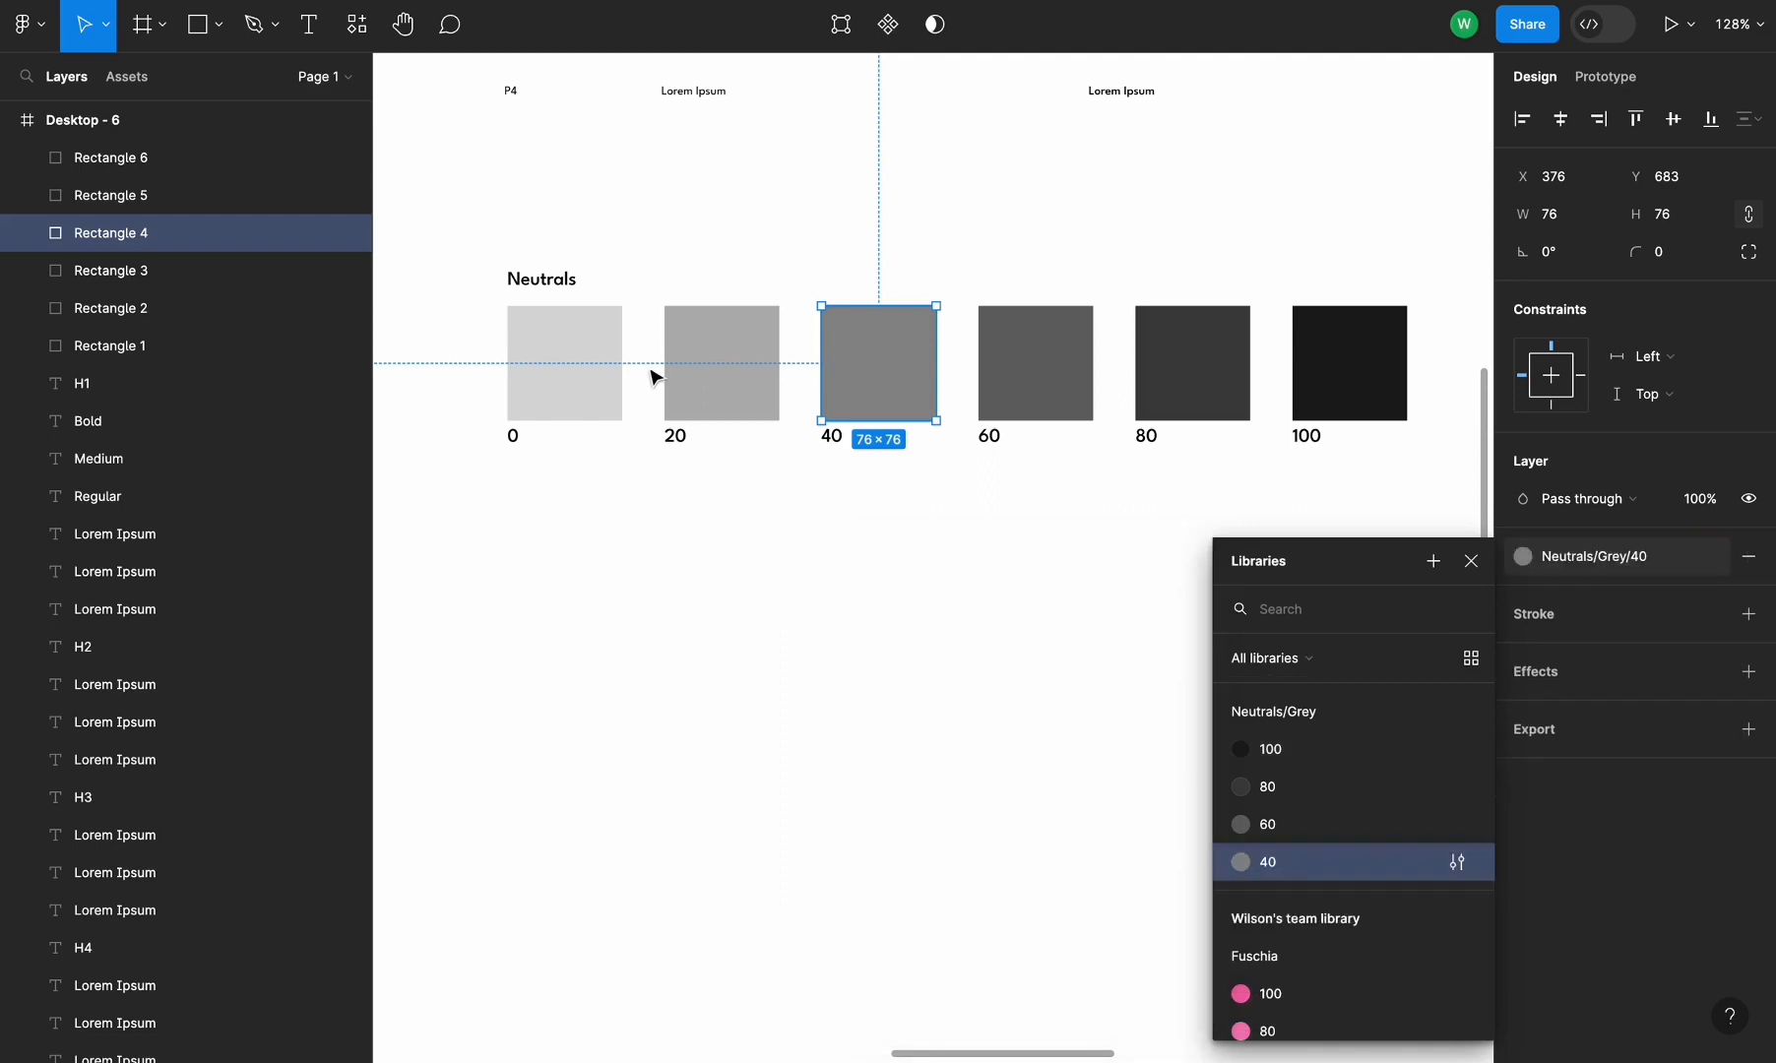
Create a color style named Neutrals/Grey/20 from the 20 swatch's fill
left_click(733, 401)
left_click(1712, 557)
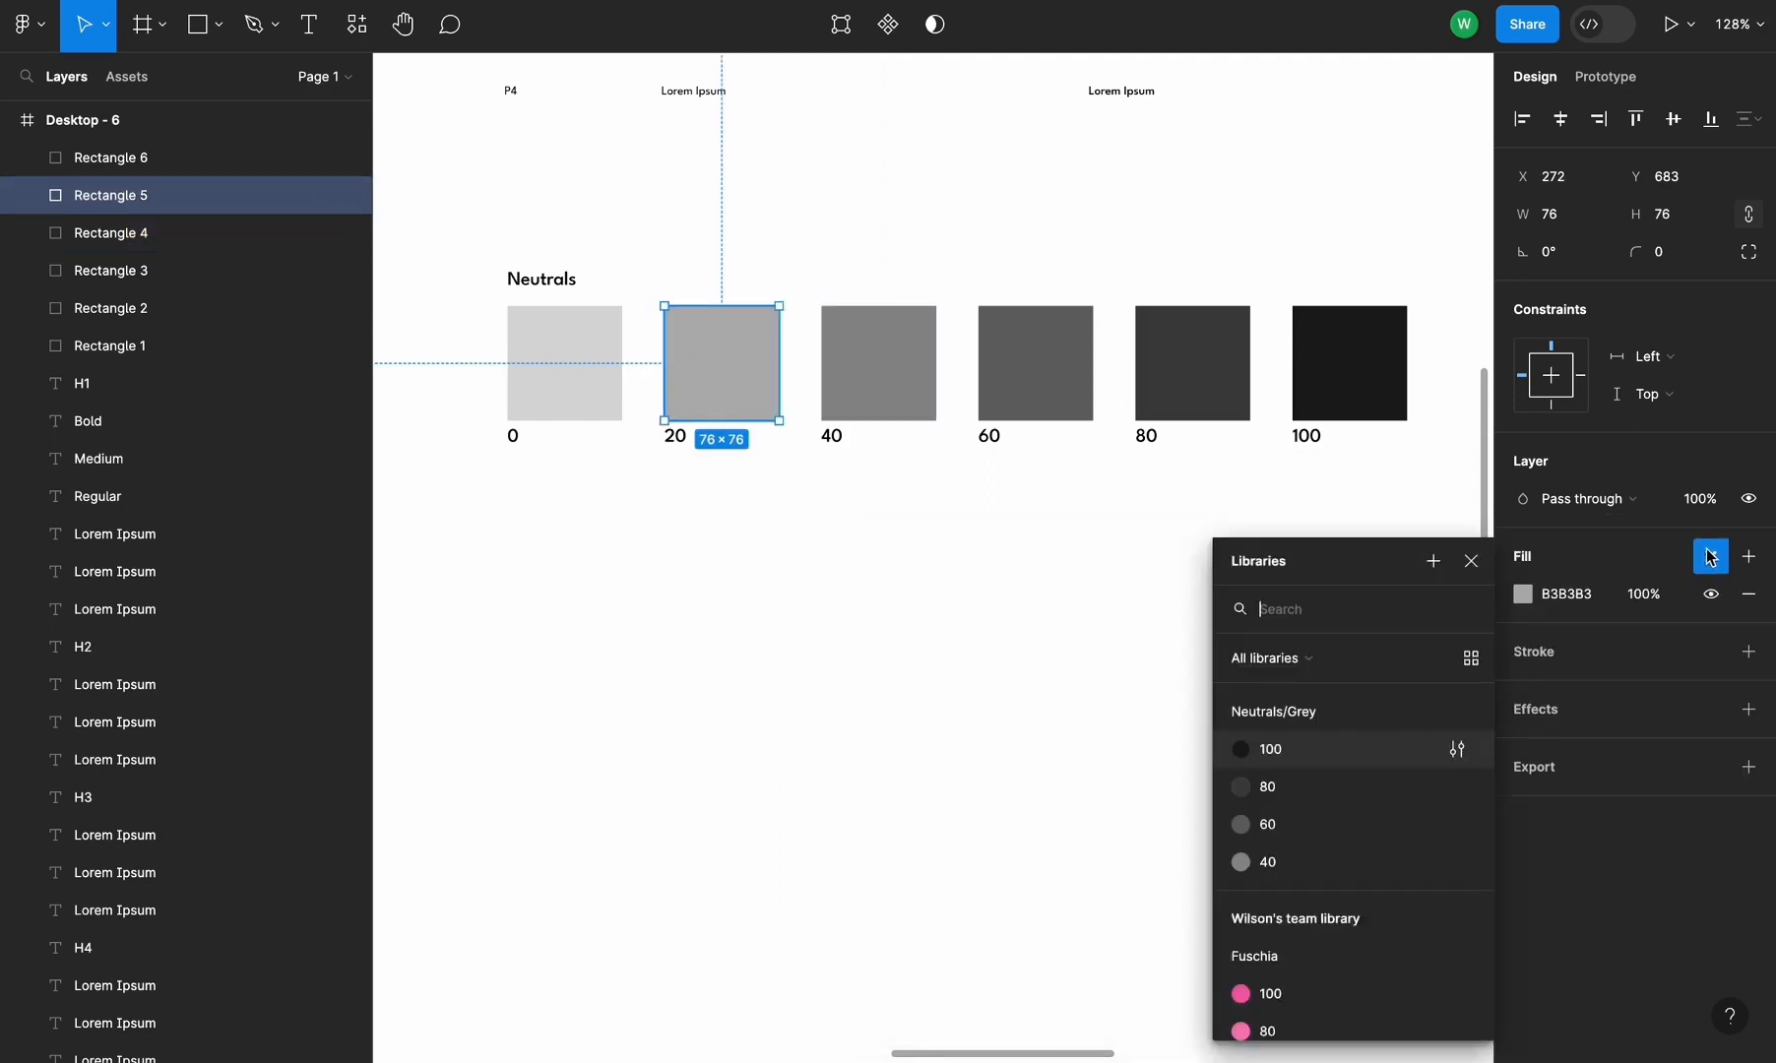
left_click(1434, 562)
key("ctrl+v")
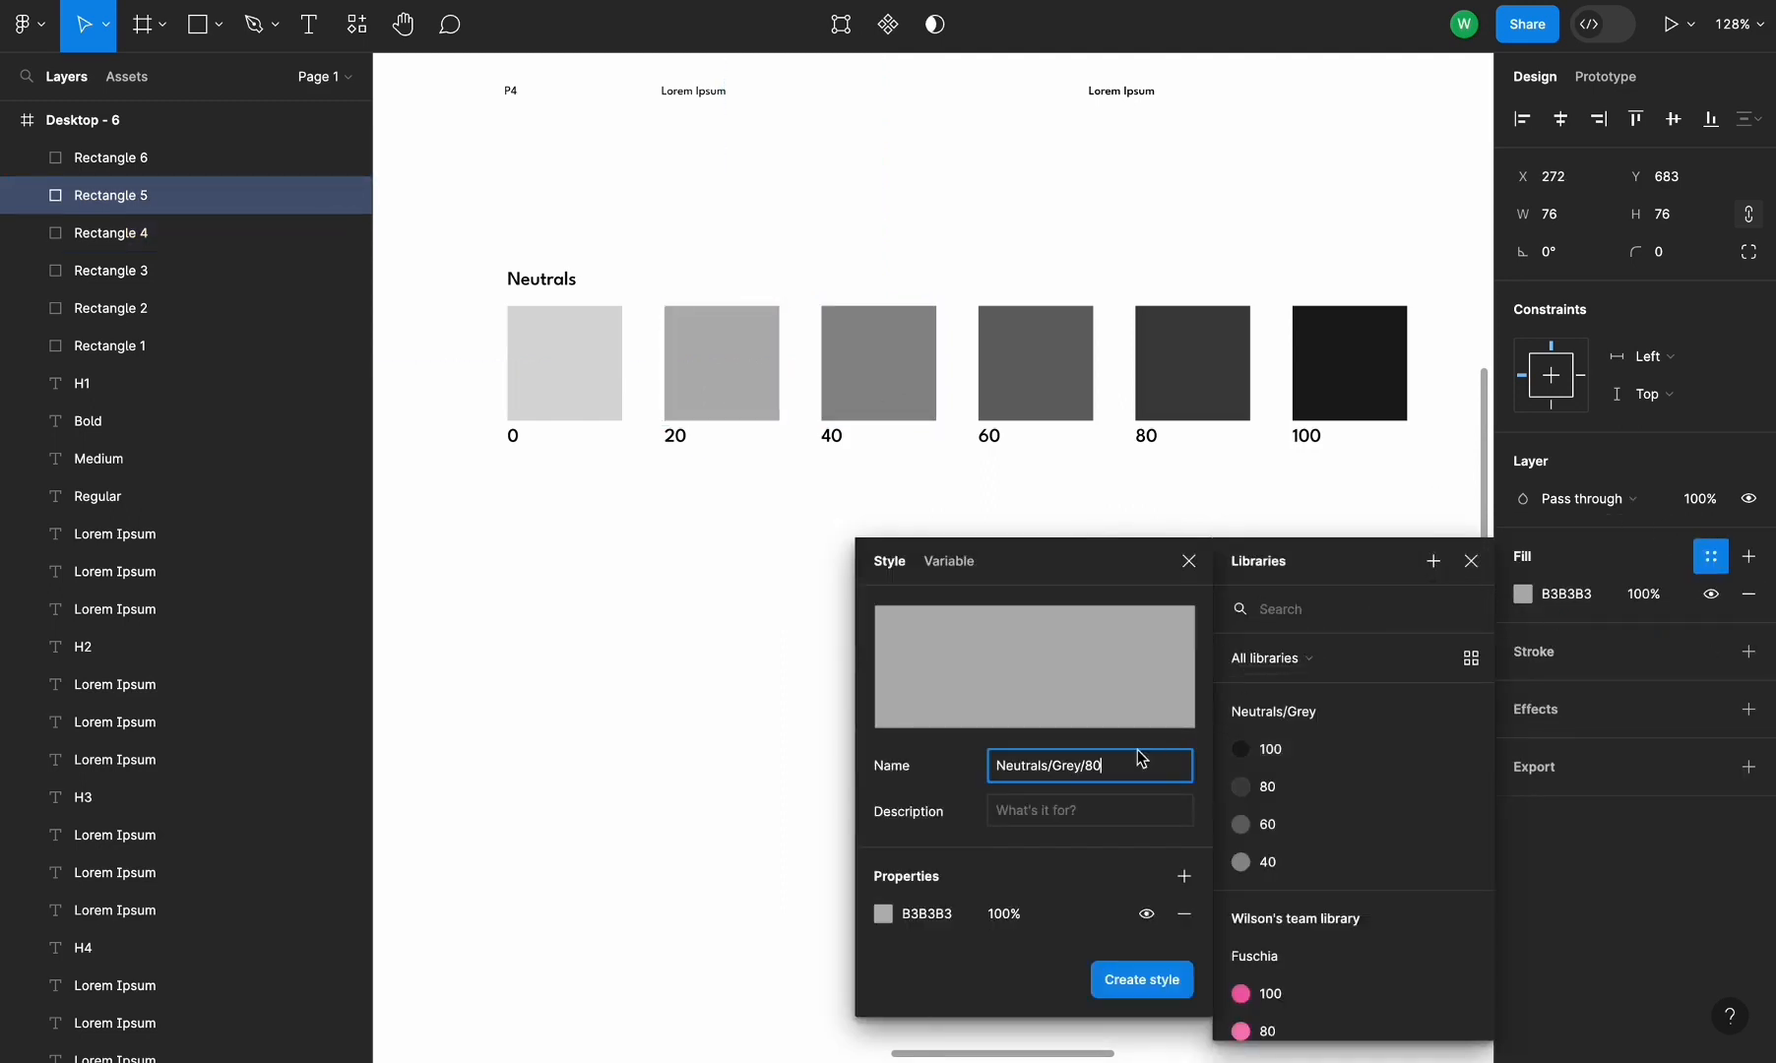
key("BackSpace")
key("BackSpace")
type("2")
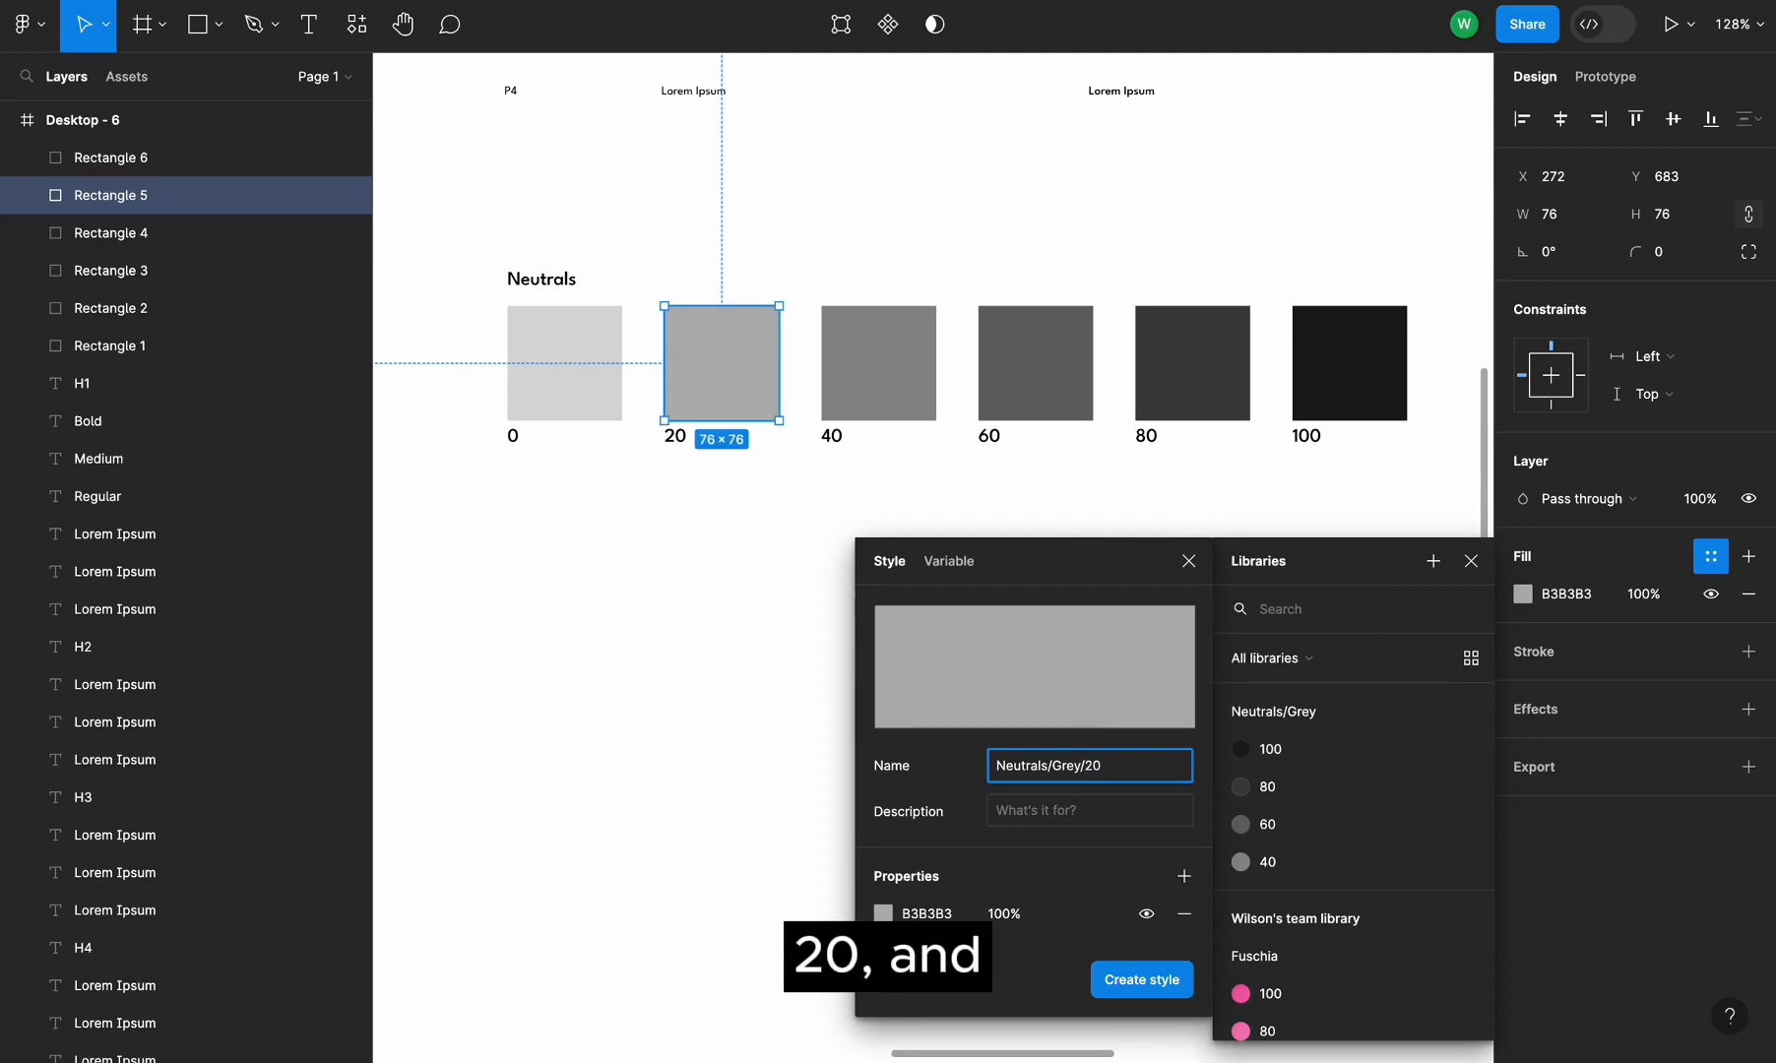
type("0")
left_click(1152, 980)
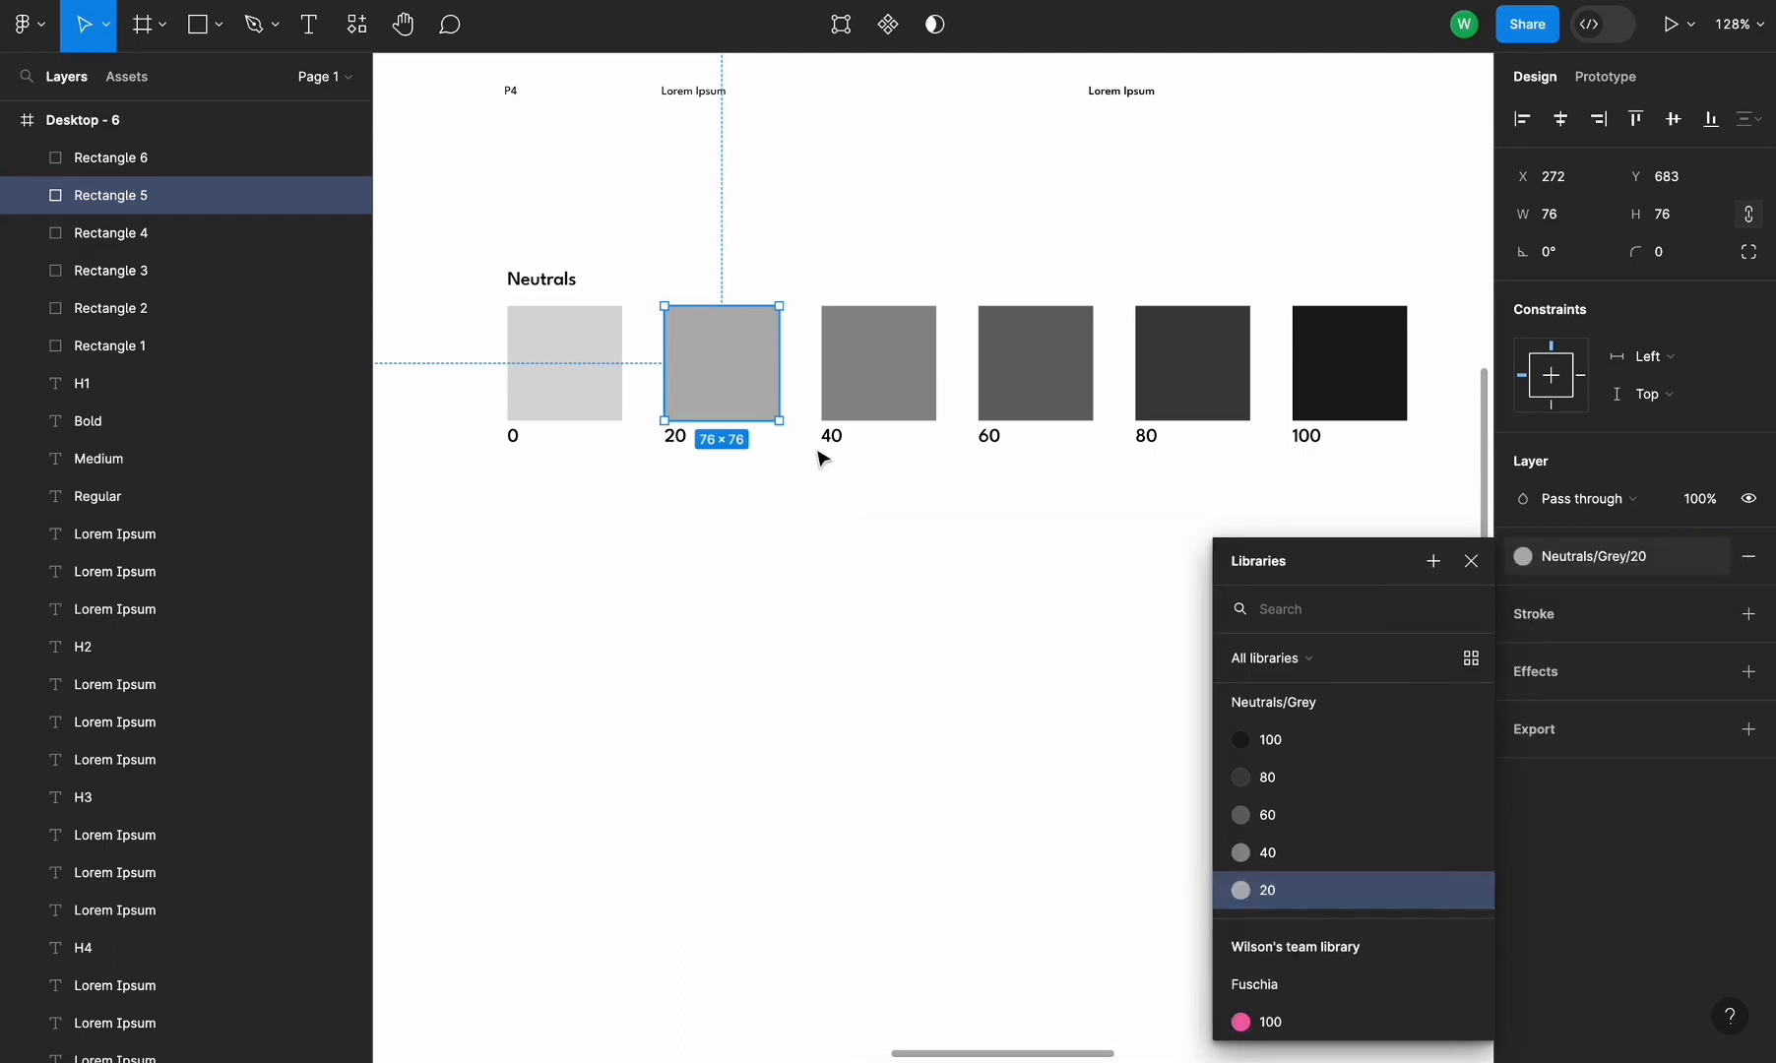
Create a color style named Neutrals/Grey/0 from the 0 swatch's fill, then deselect to review the local color styles
left_click(558, 407)
left_click(1712, 556)
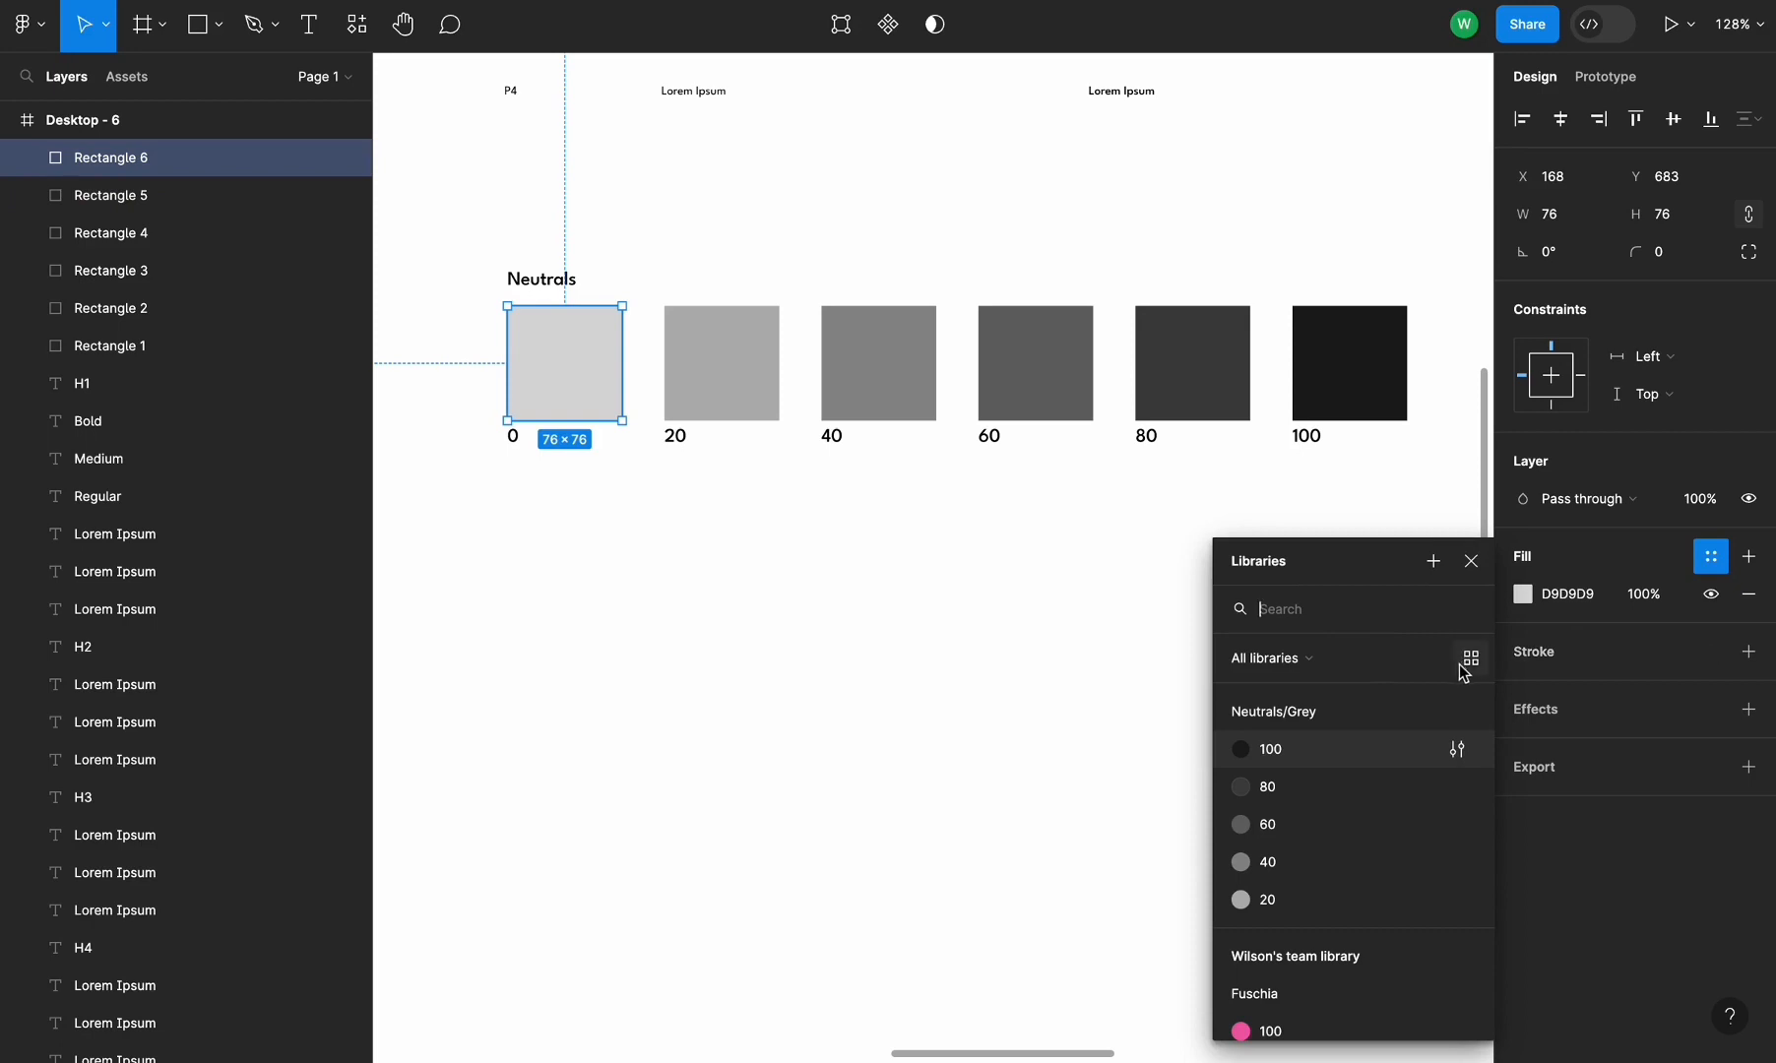
left_click(1434, 561)
type("Neutrals/Grey/80")
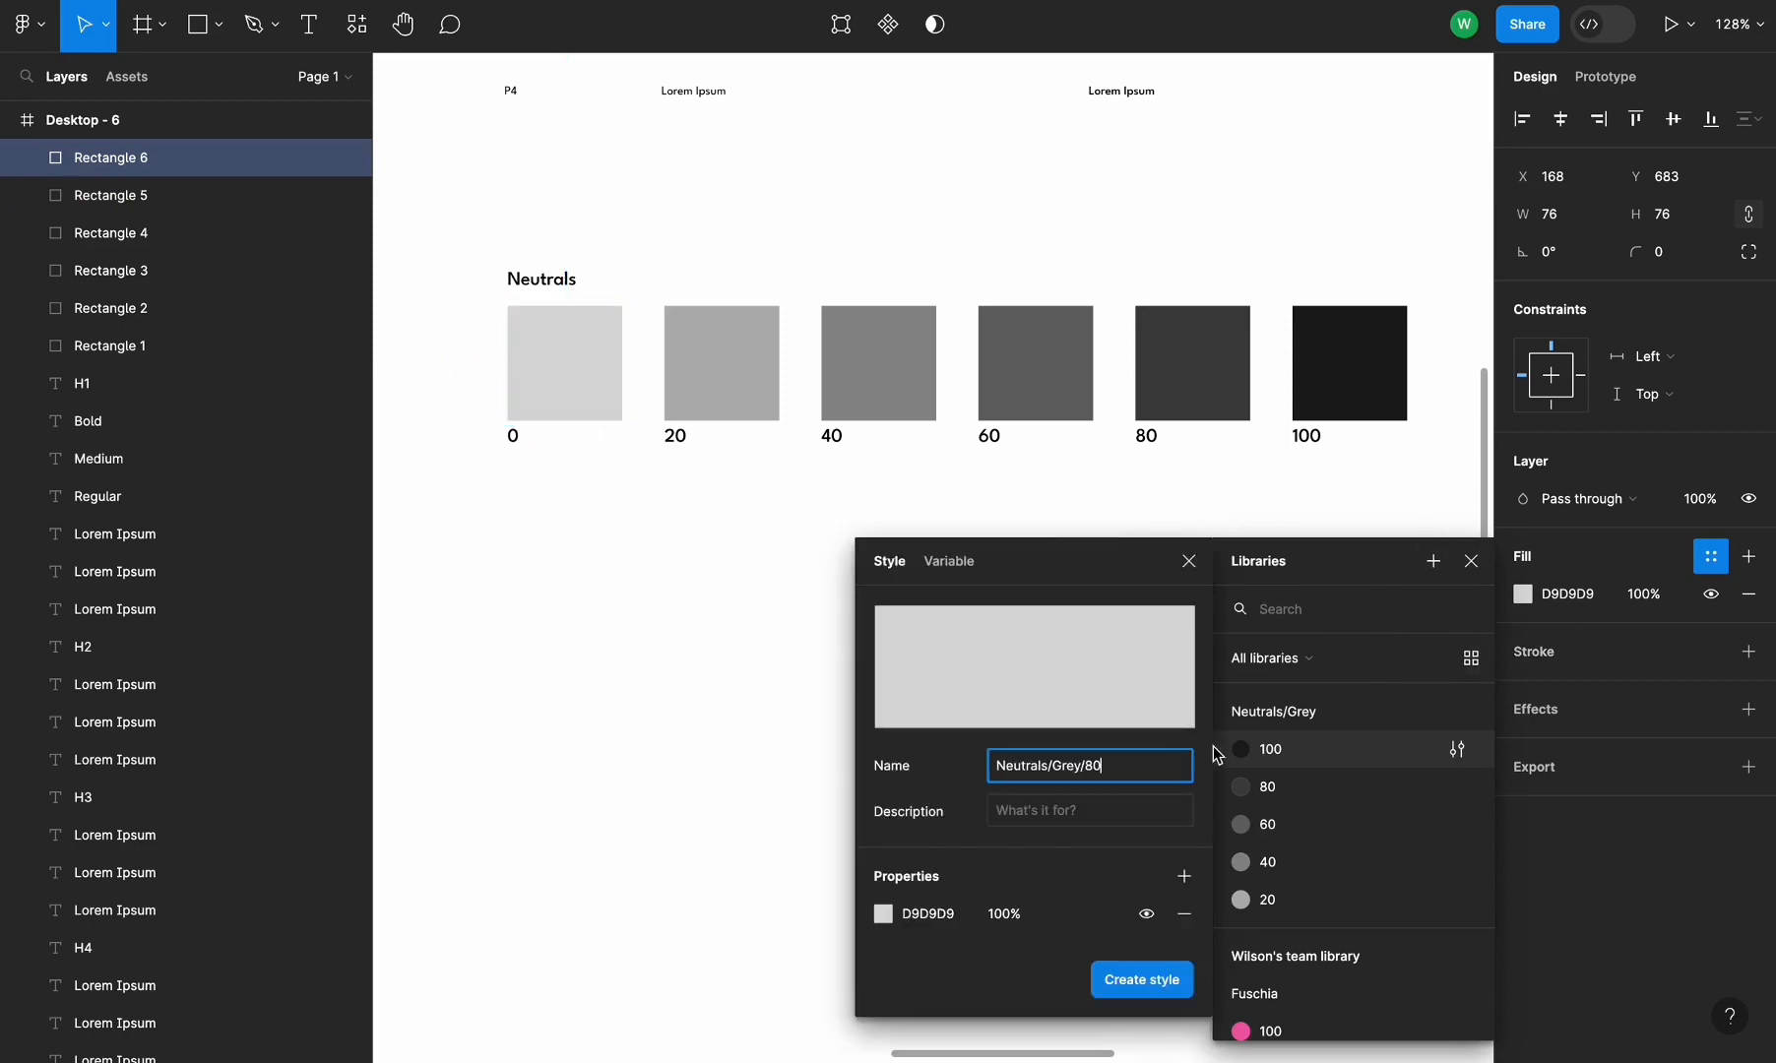
double_click(1095, 771)
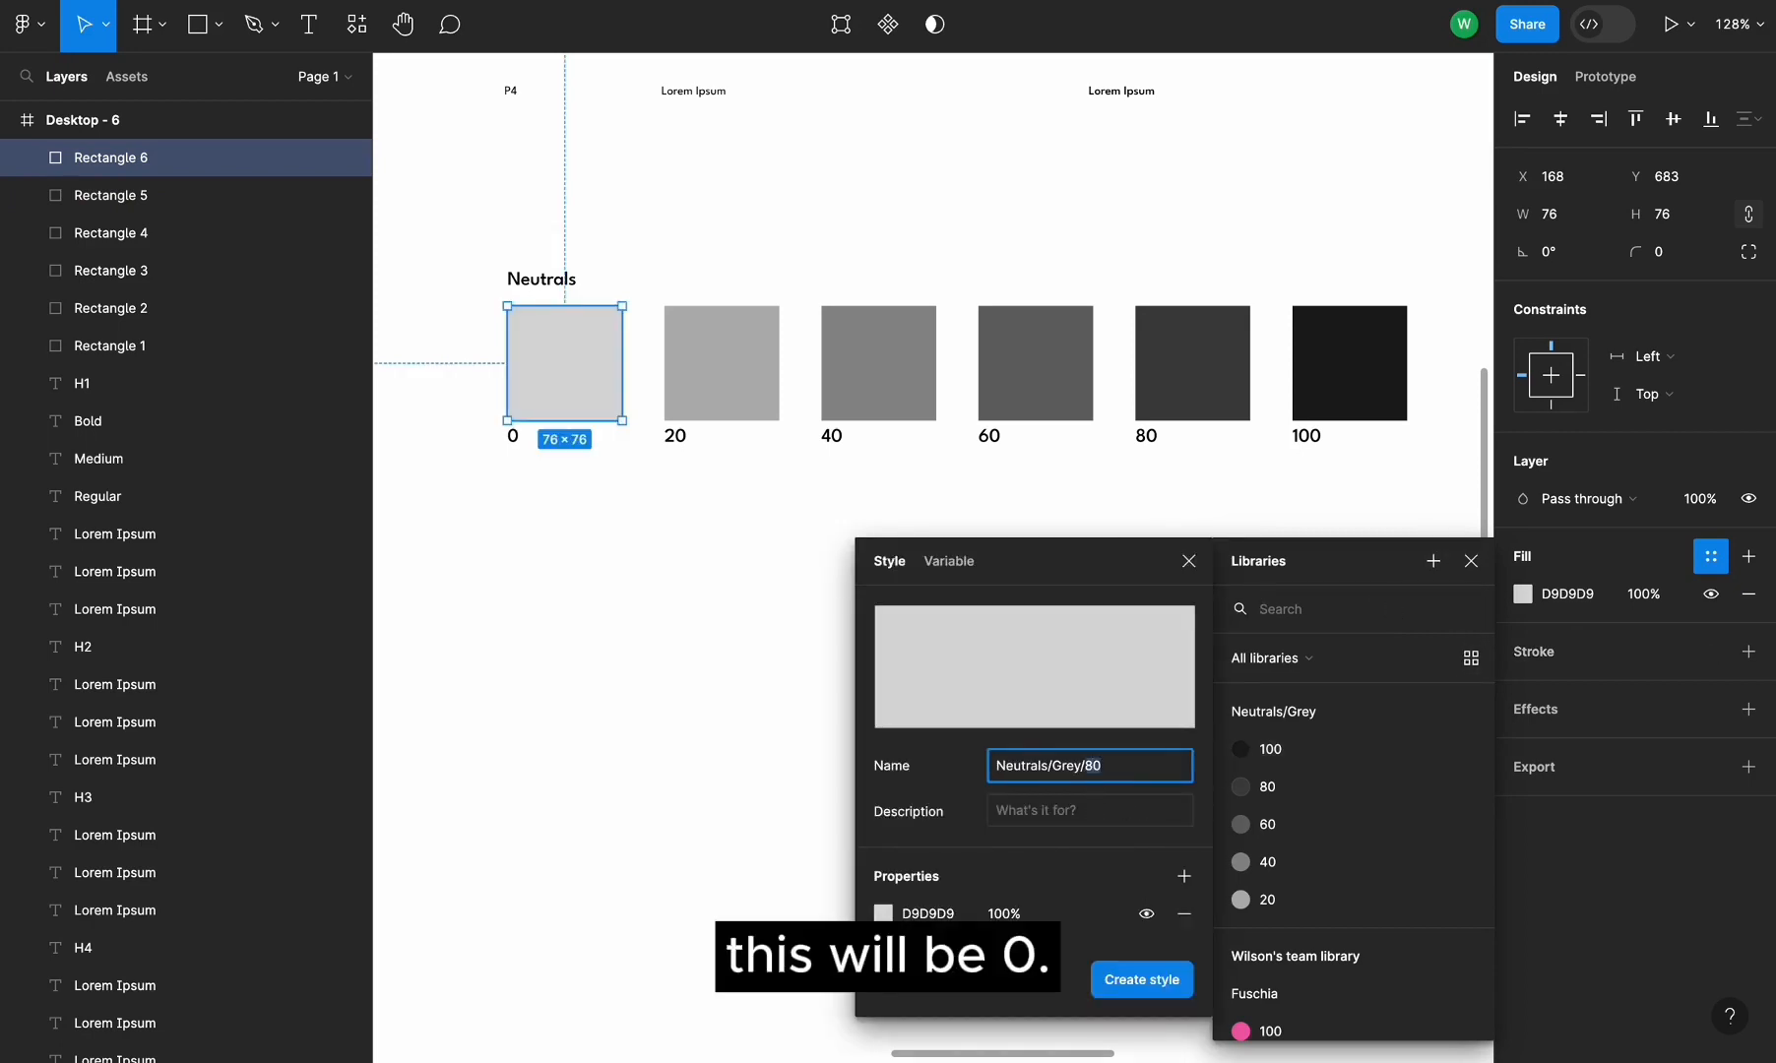
left_click(1118, 990)
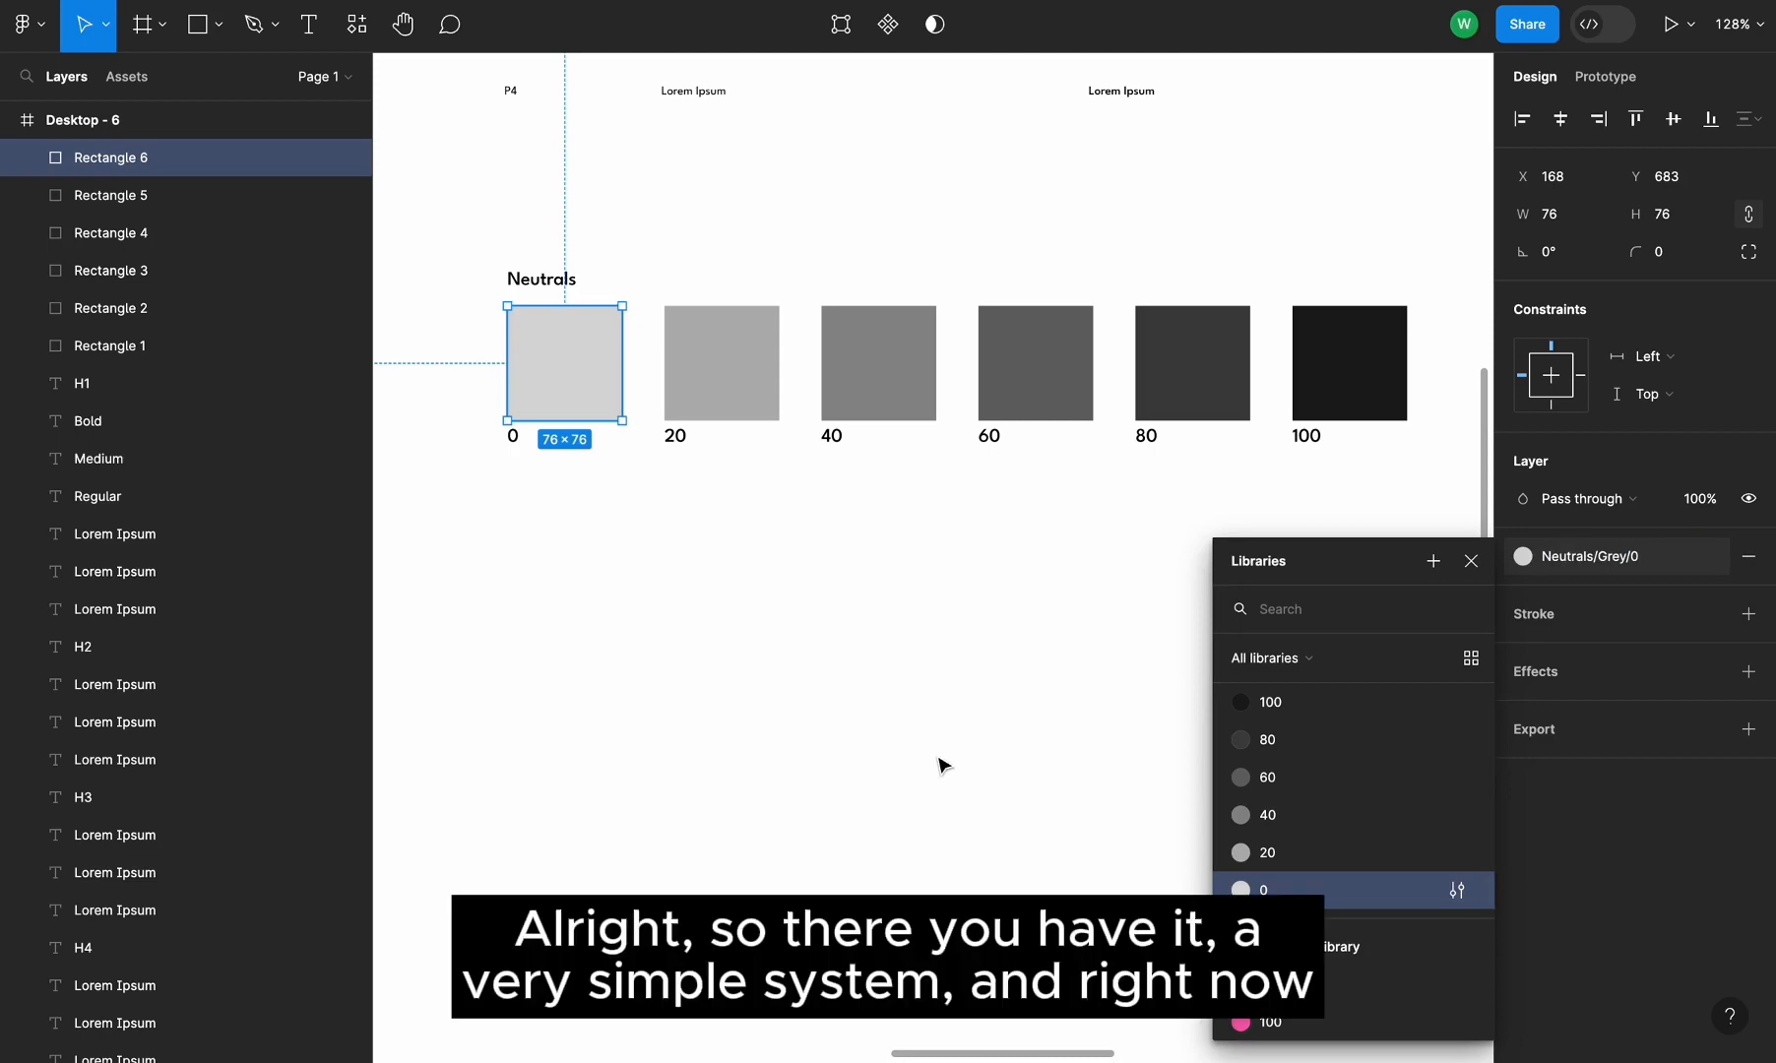
left_click(943, 766)
scroll(871, 692, "down", 2)
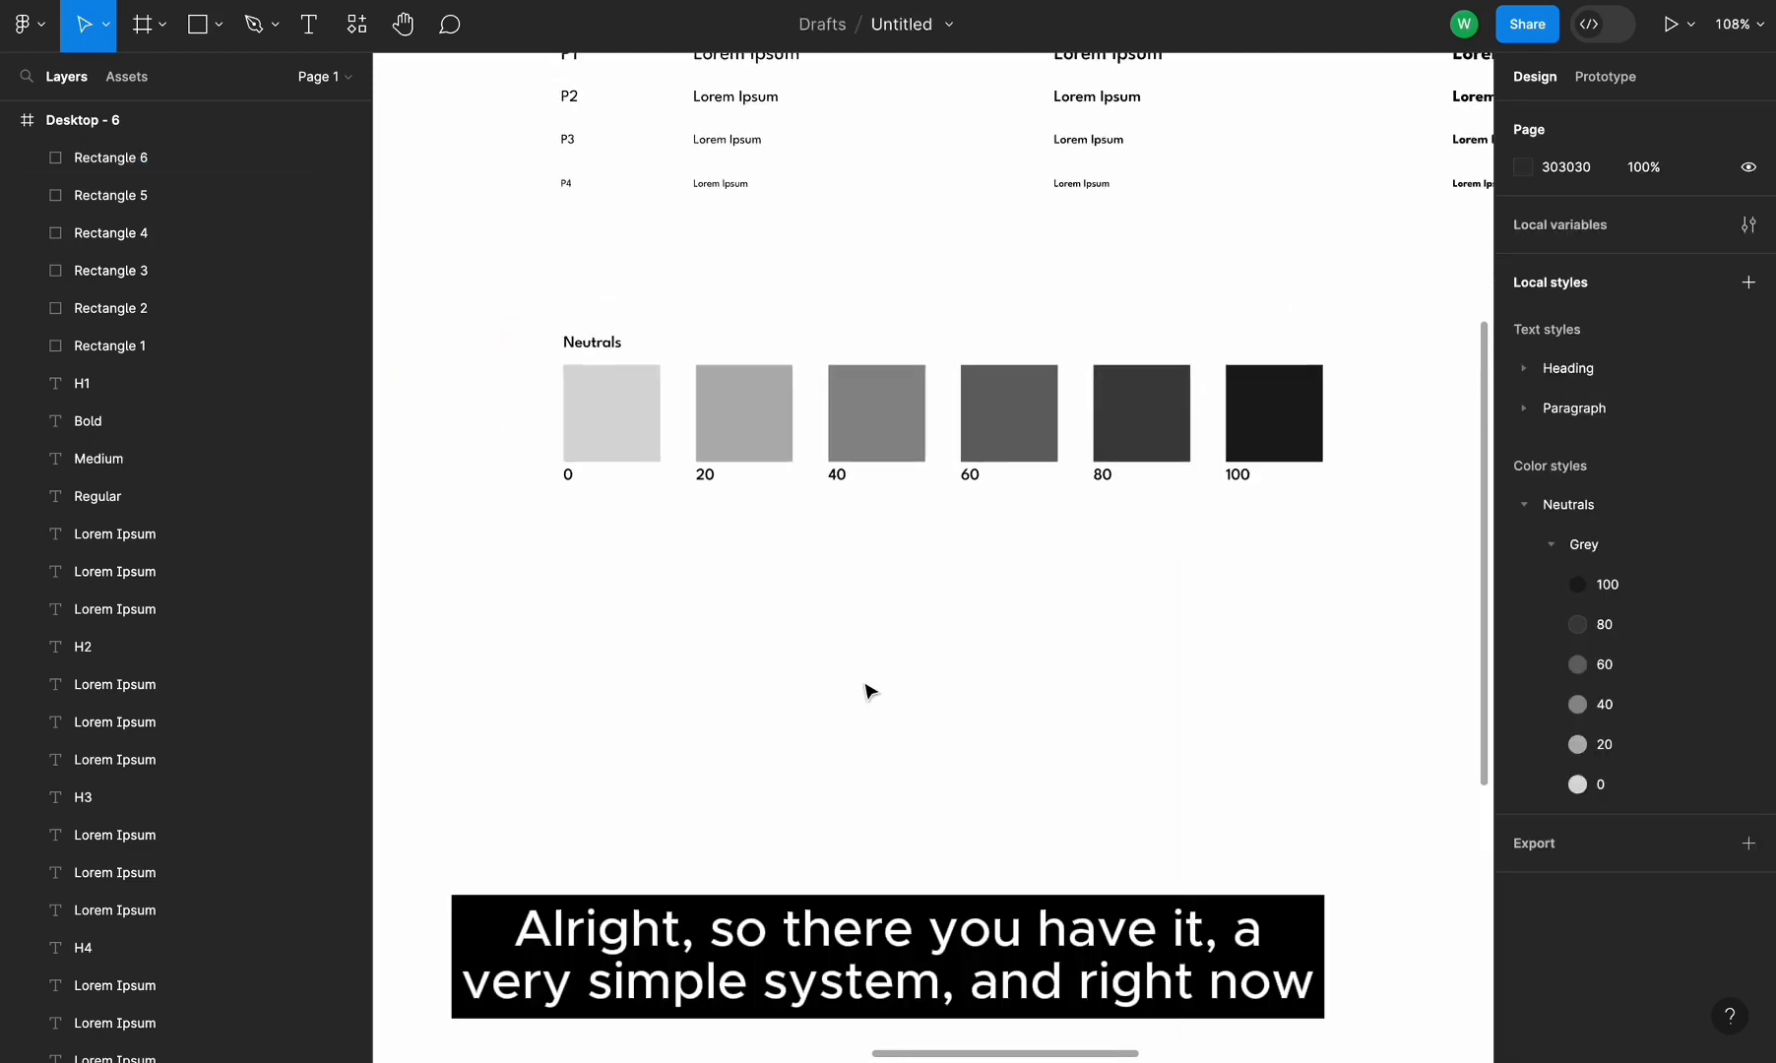
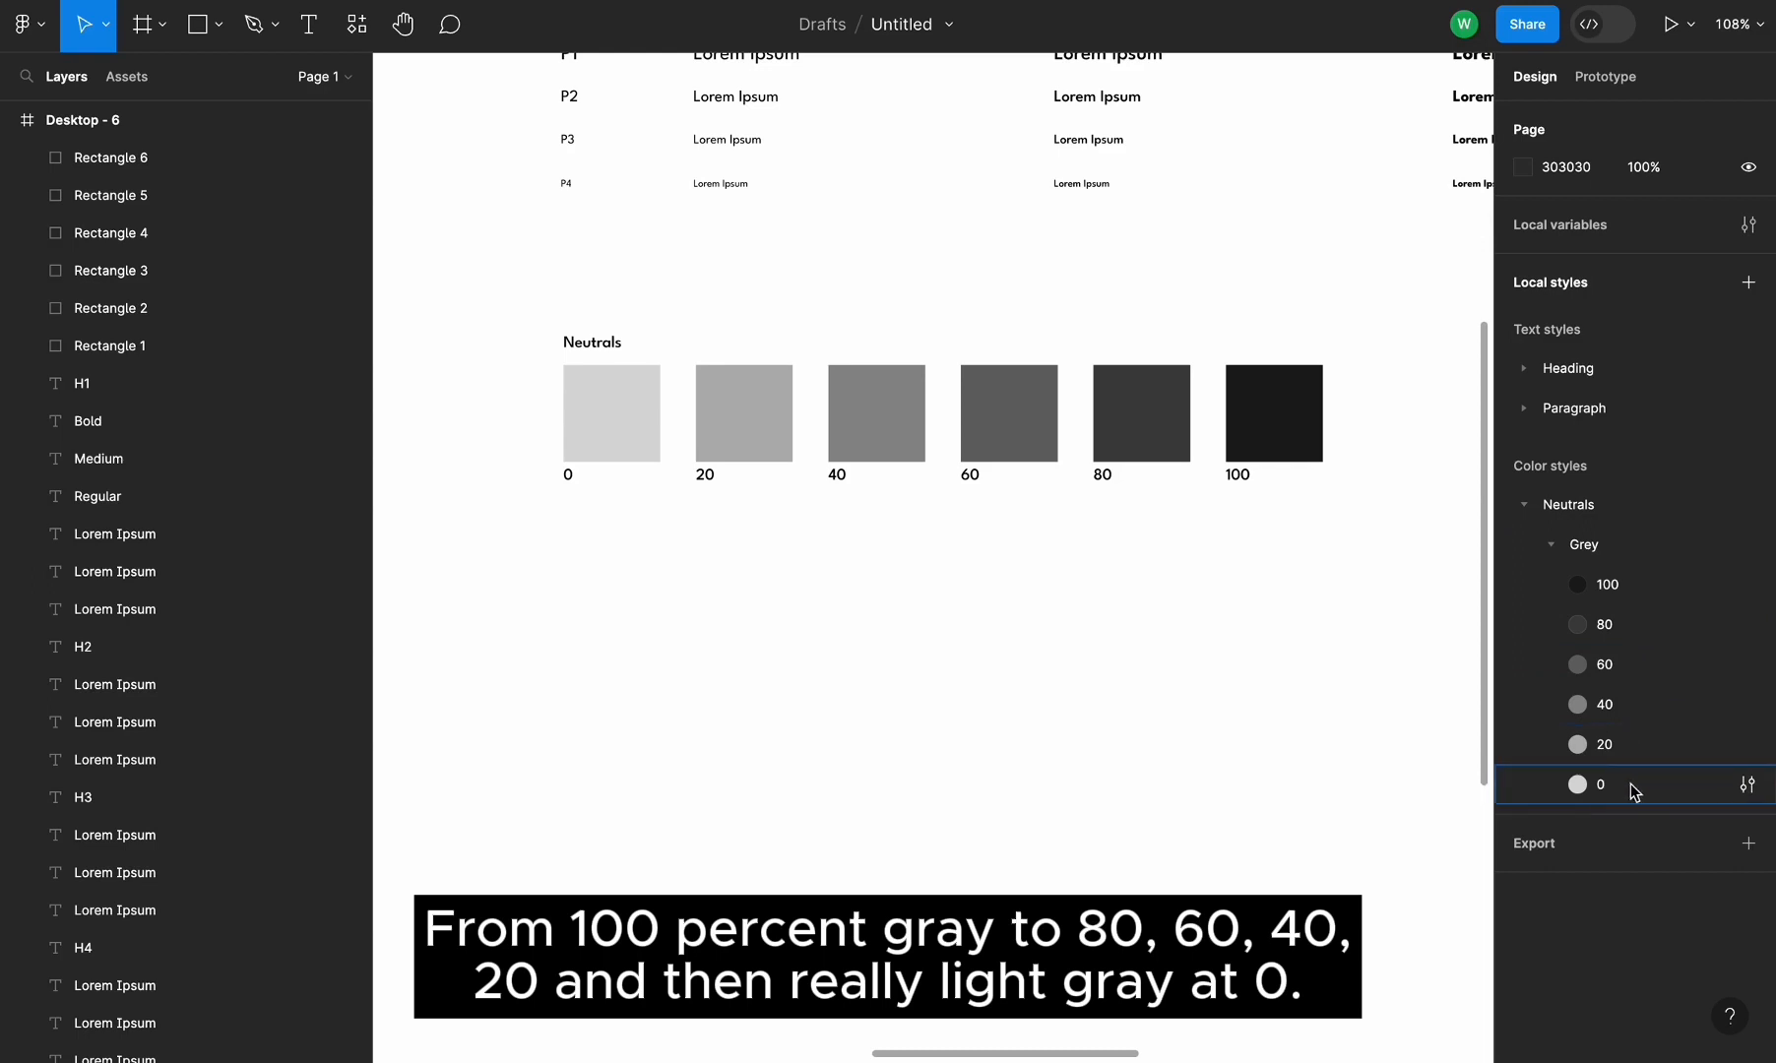
left_click(1552, 544)
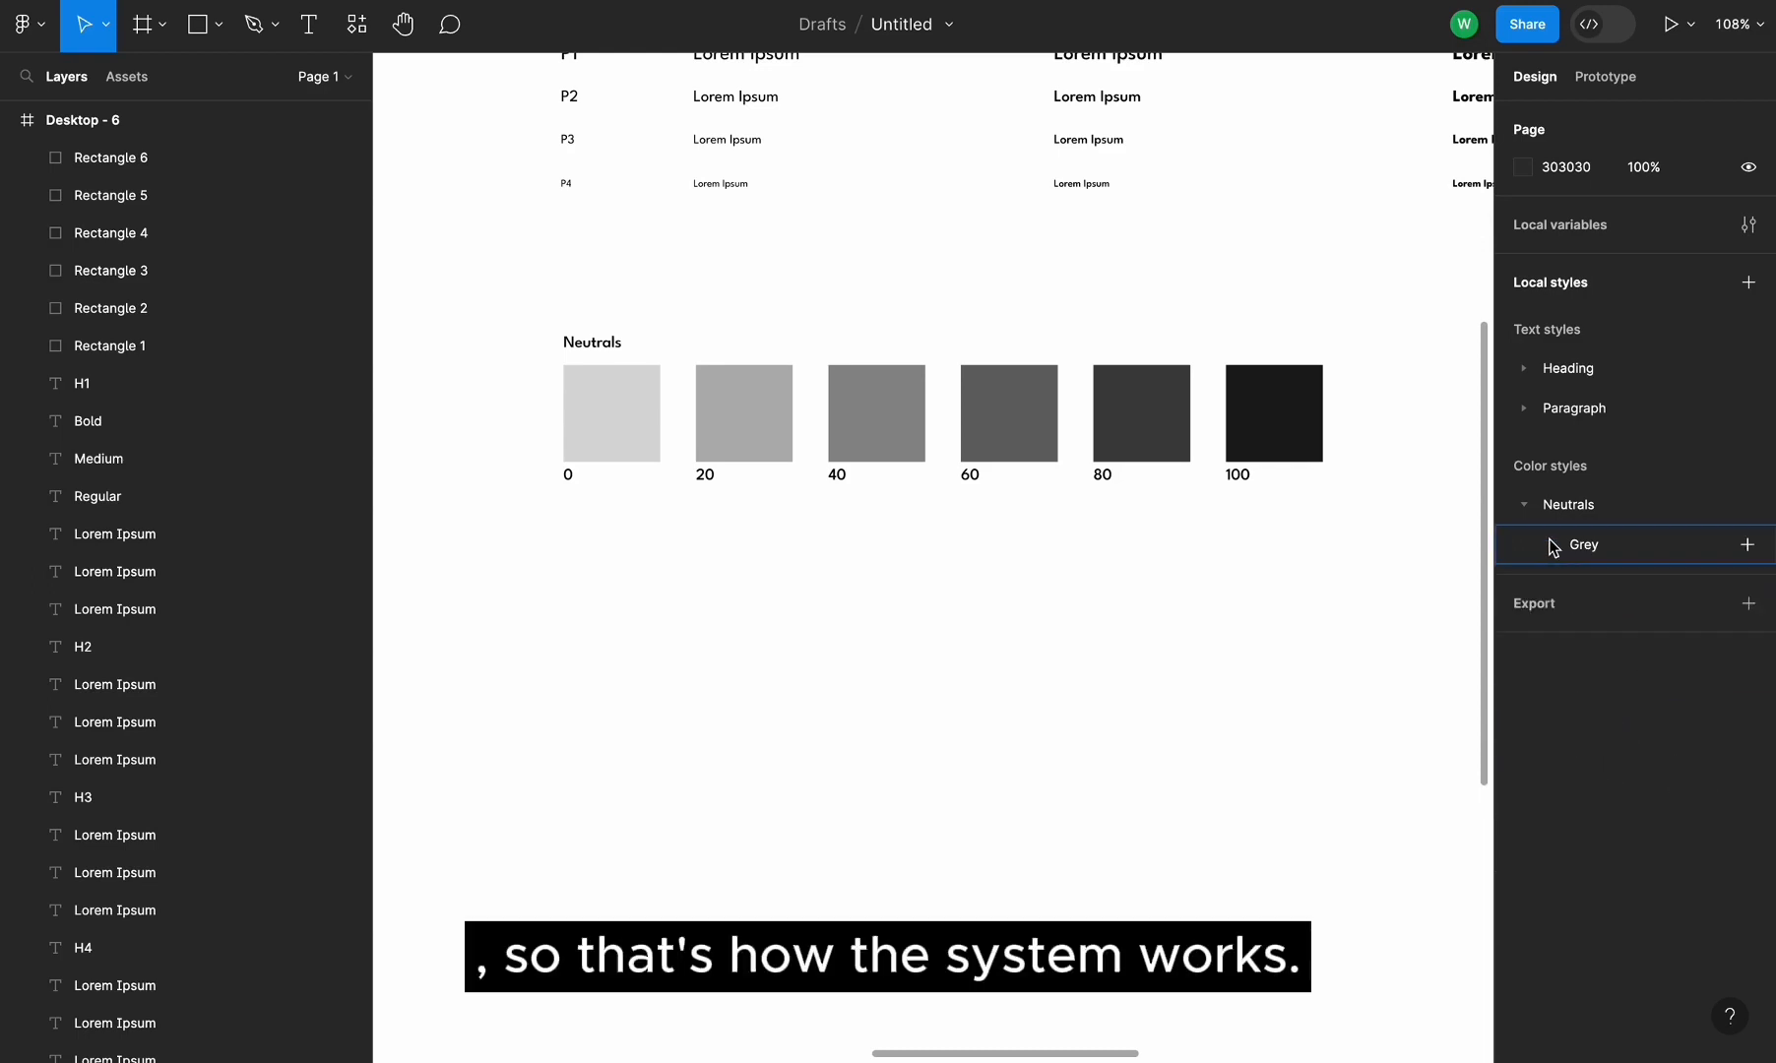
left_click(1553, 544)
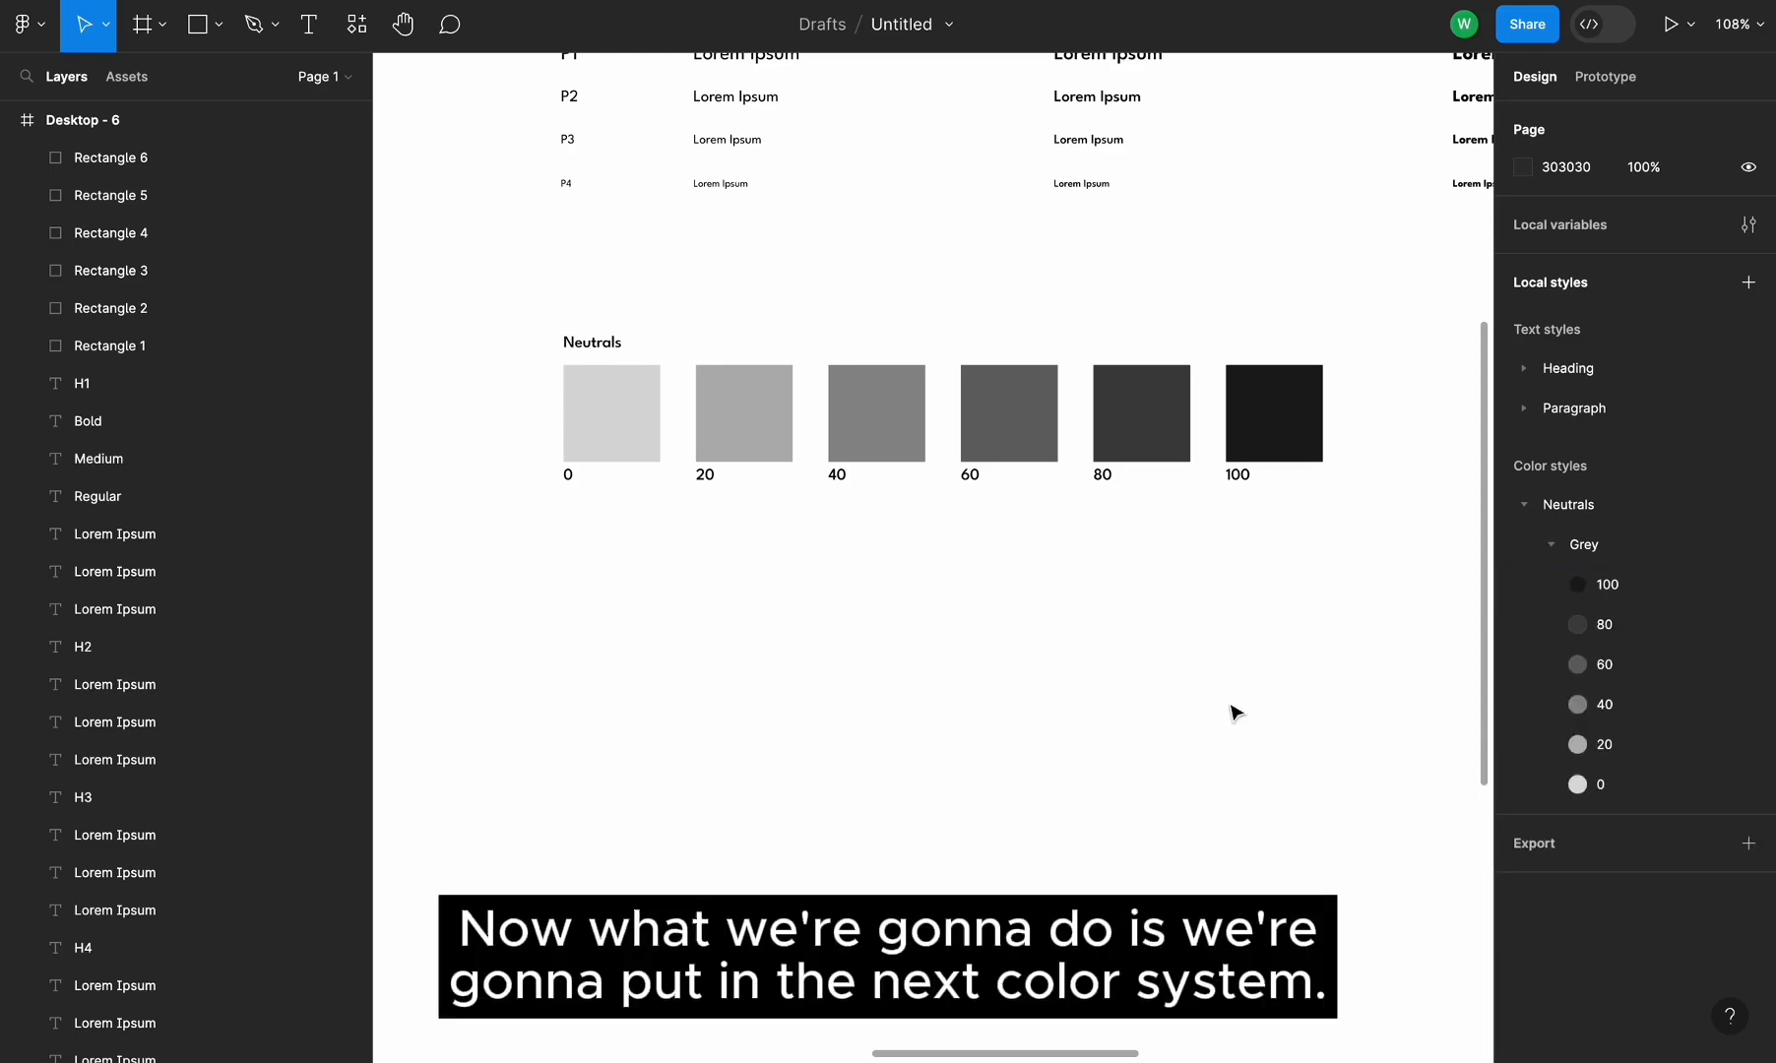
Duplicate the Neutrals swatch row with its heading and labels below the original
left_click_drag(554, 318, 1277, 452)
left_click_drag(1249, 381, 1259, 593)
left_click(504, 640)
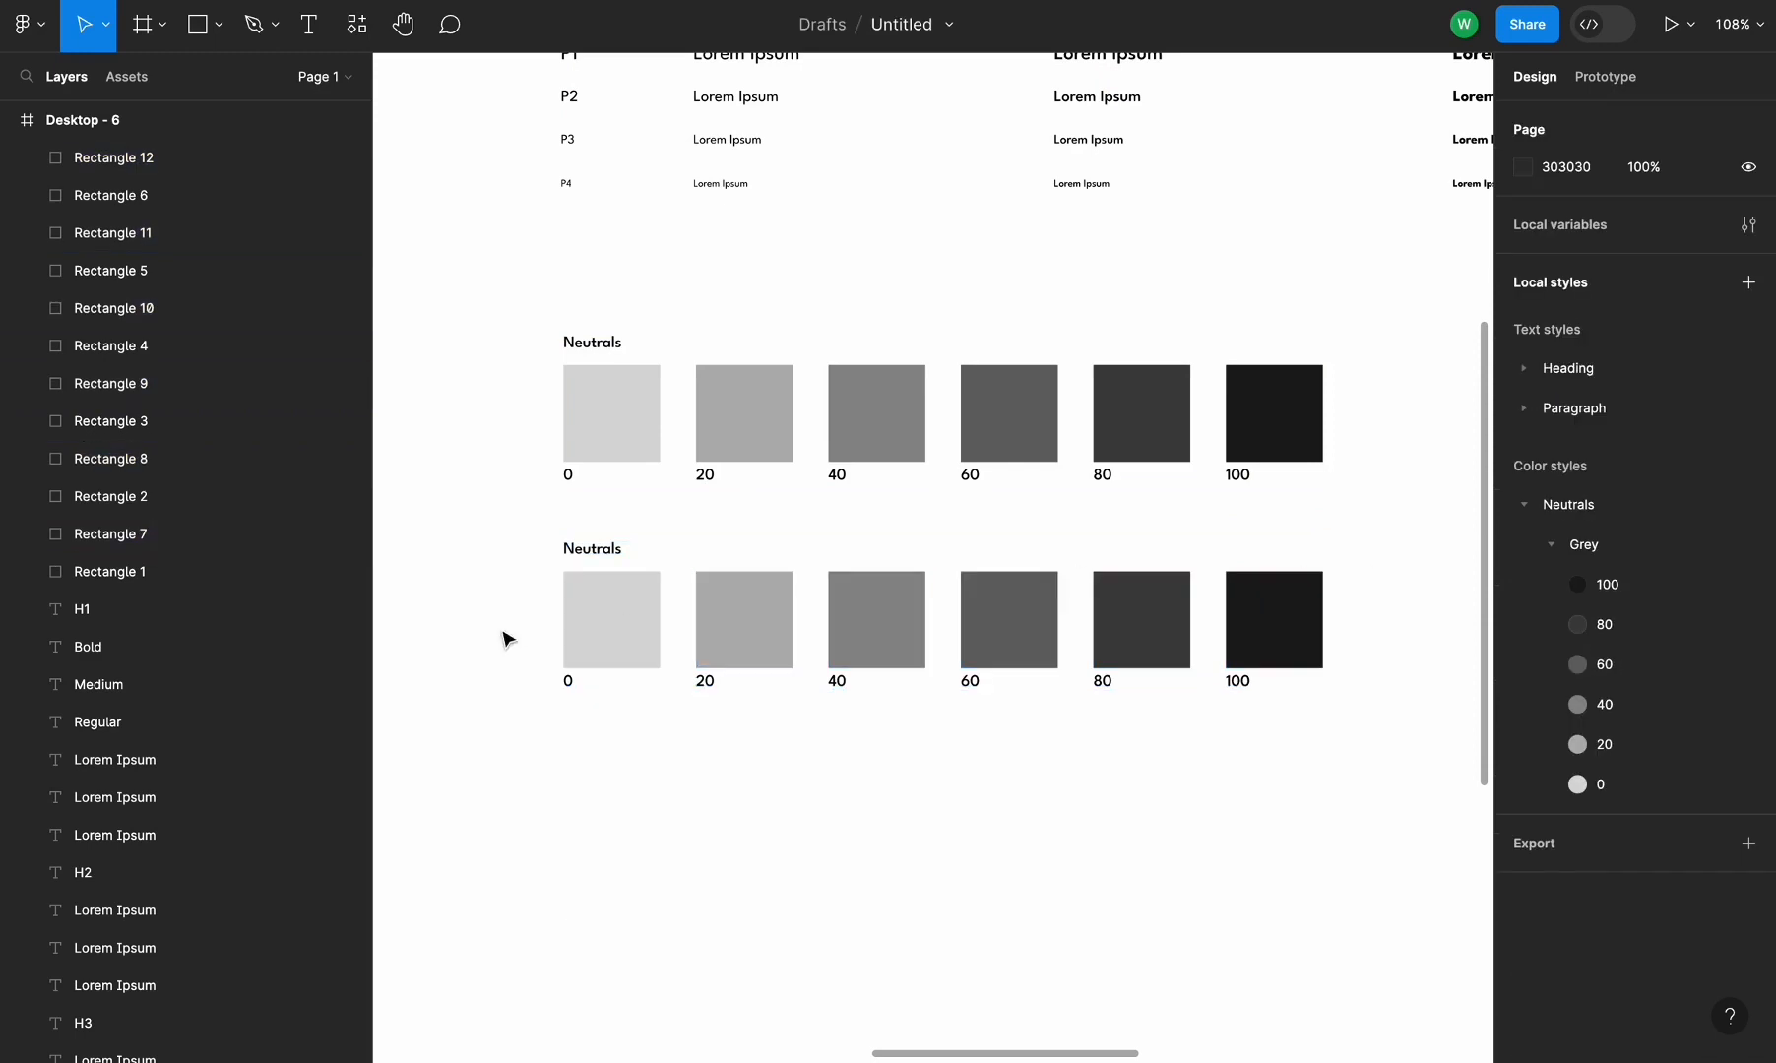
Rename the duplicated row's heading to Primary
double_click(605, 548)
type("Primary")
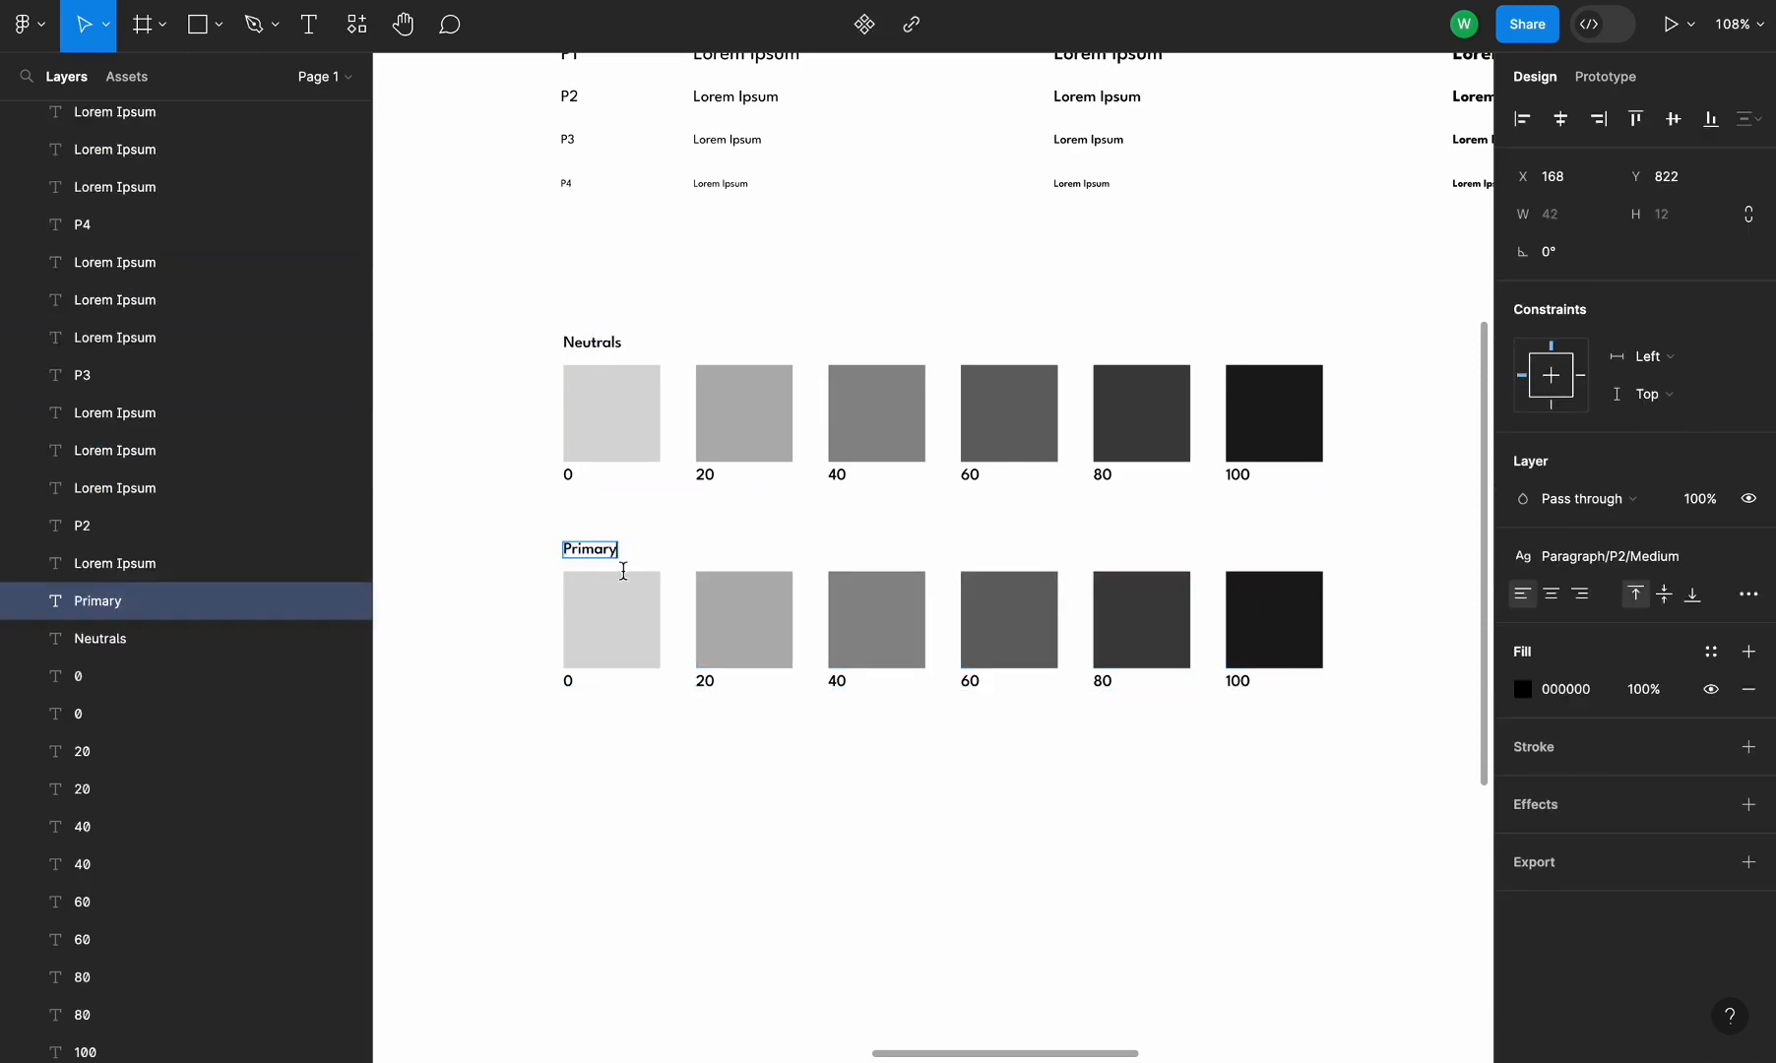
left_click(856, 802)
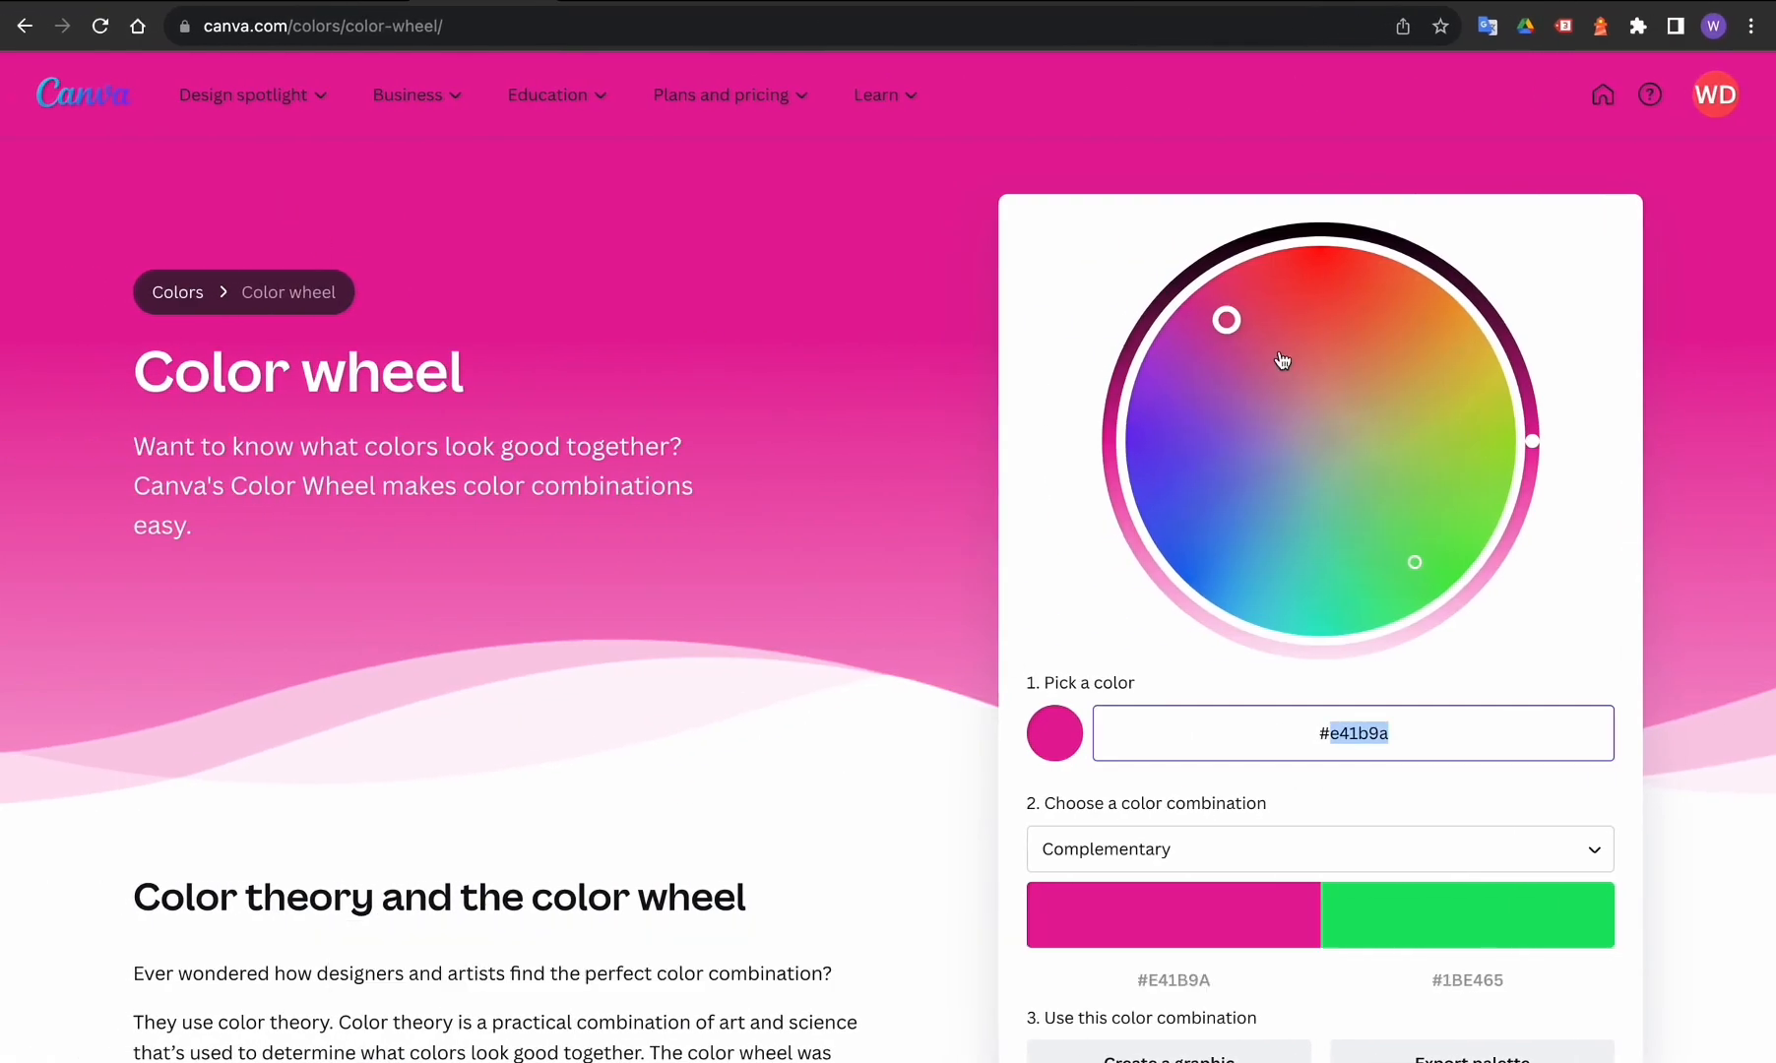
Switch to Canva's color wheel in the browser and pick a blue-violet primary color, #4830cf
left_click_drag(1281, 361, 1227, 357)
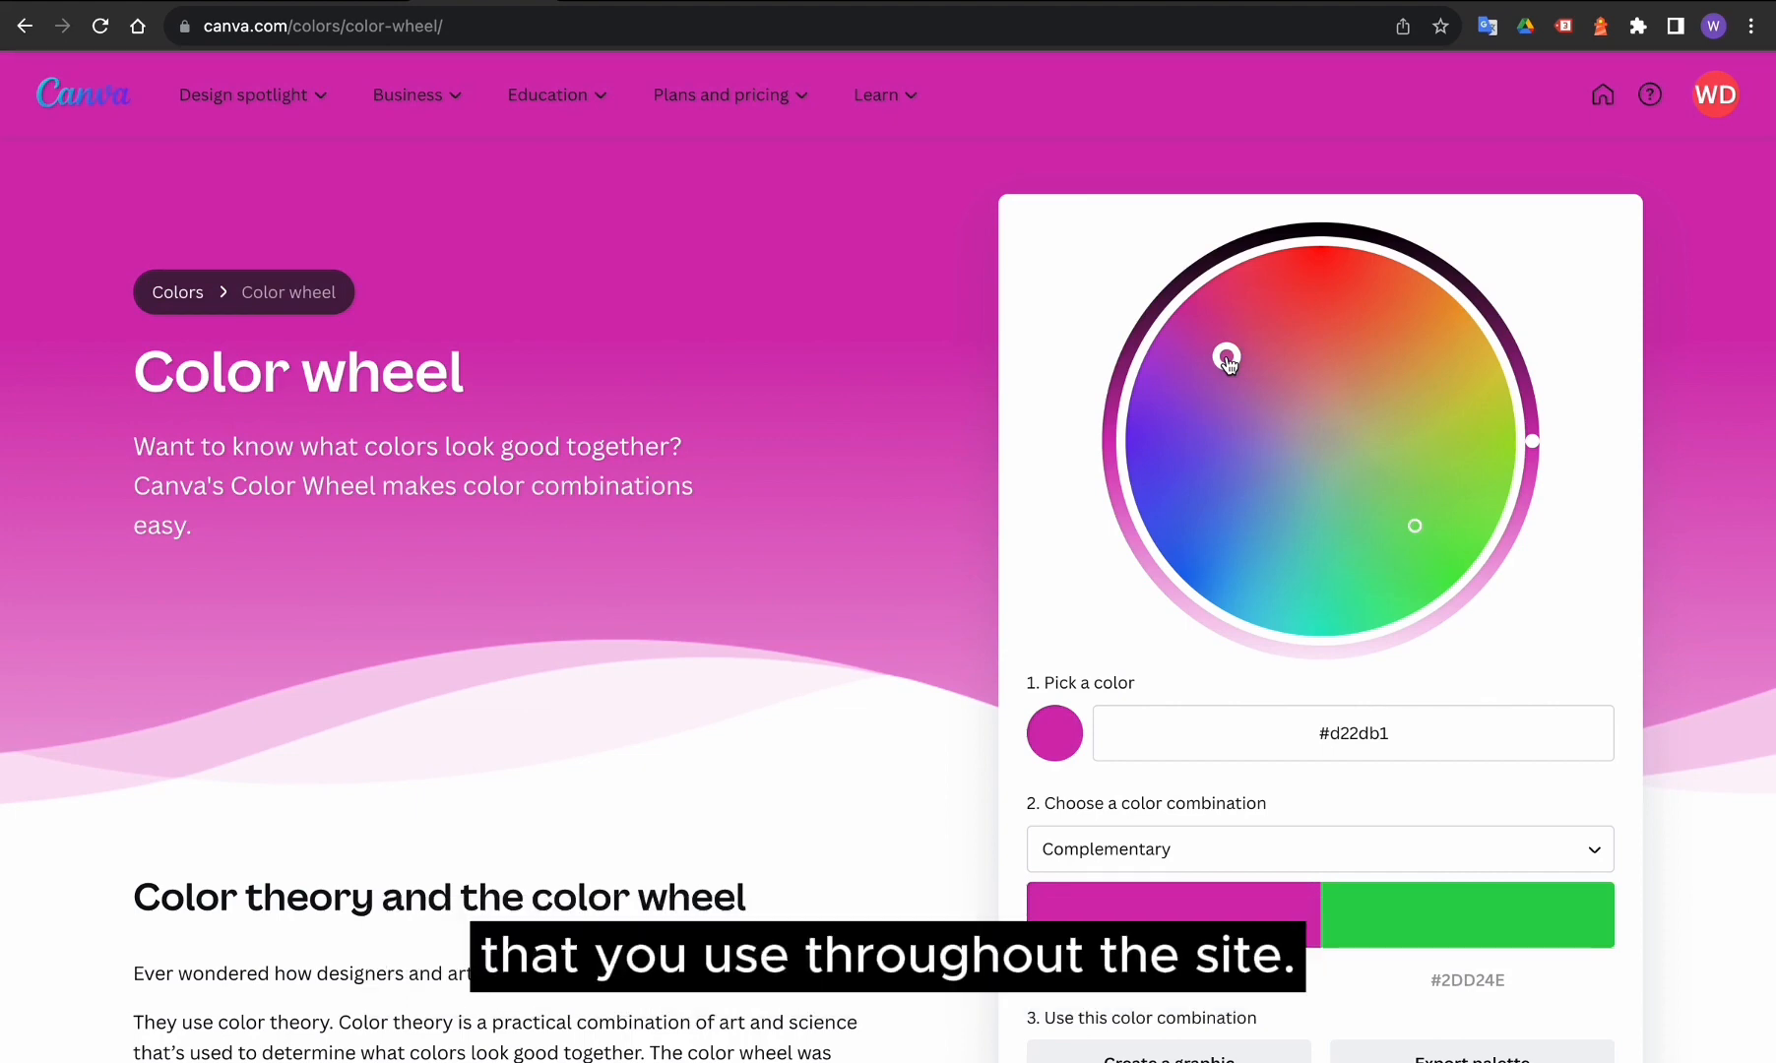
left_click_drag(1227, 360, 1207, 485)
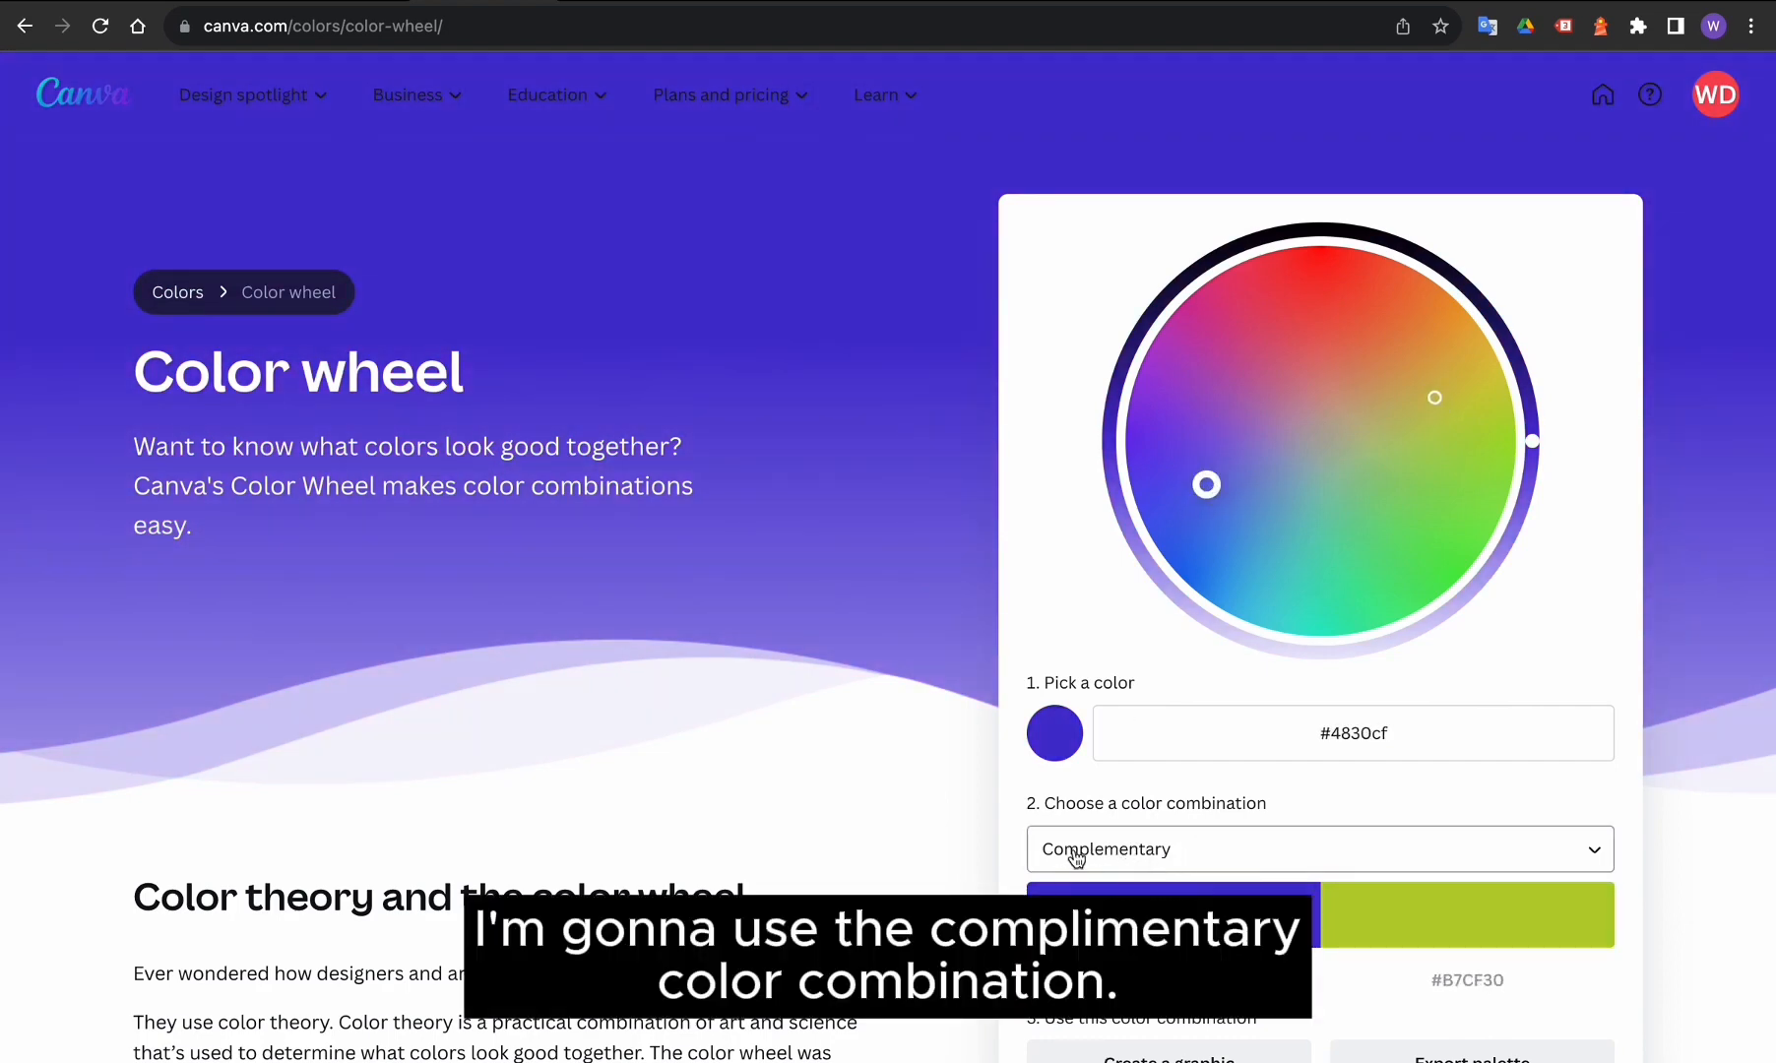
Review the color combination options and read the color theory explanations on the page
scroll(895, 814, "down", 3)
left_click(1141, 729)
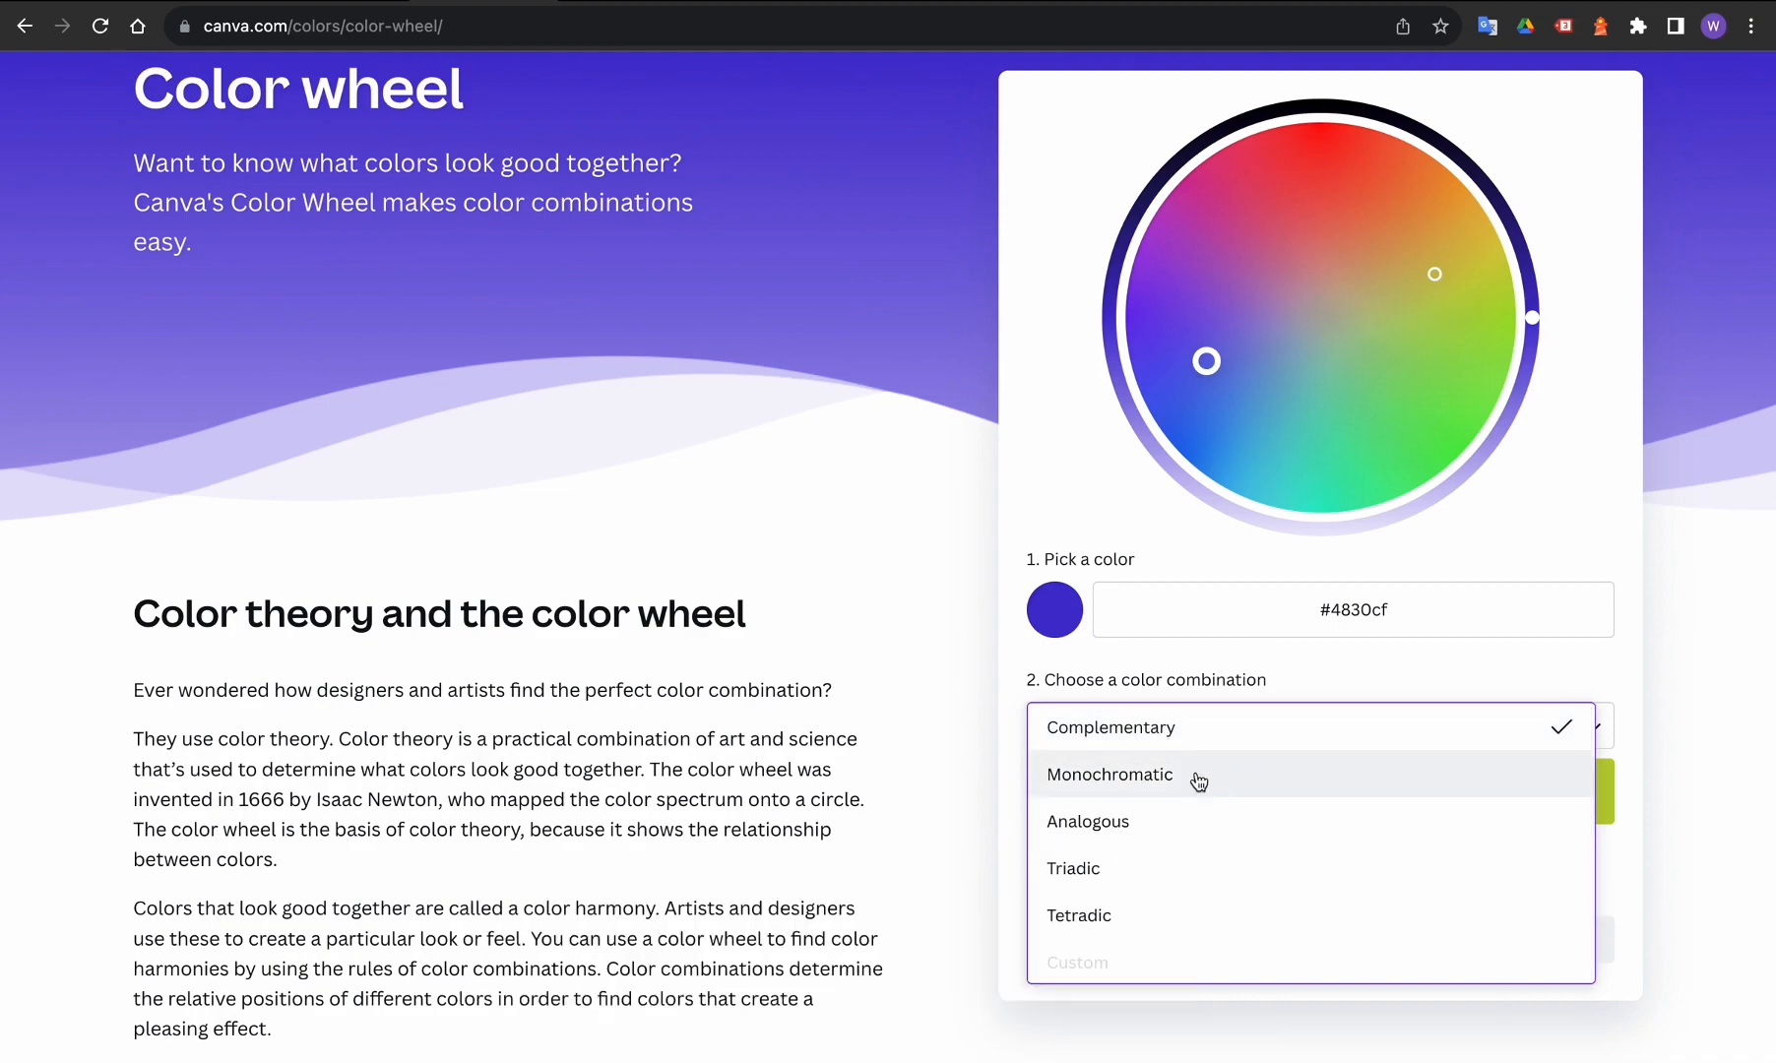
left_click(943, 760)
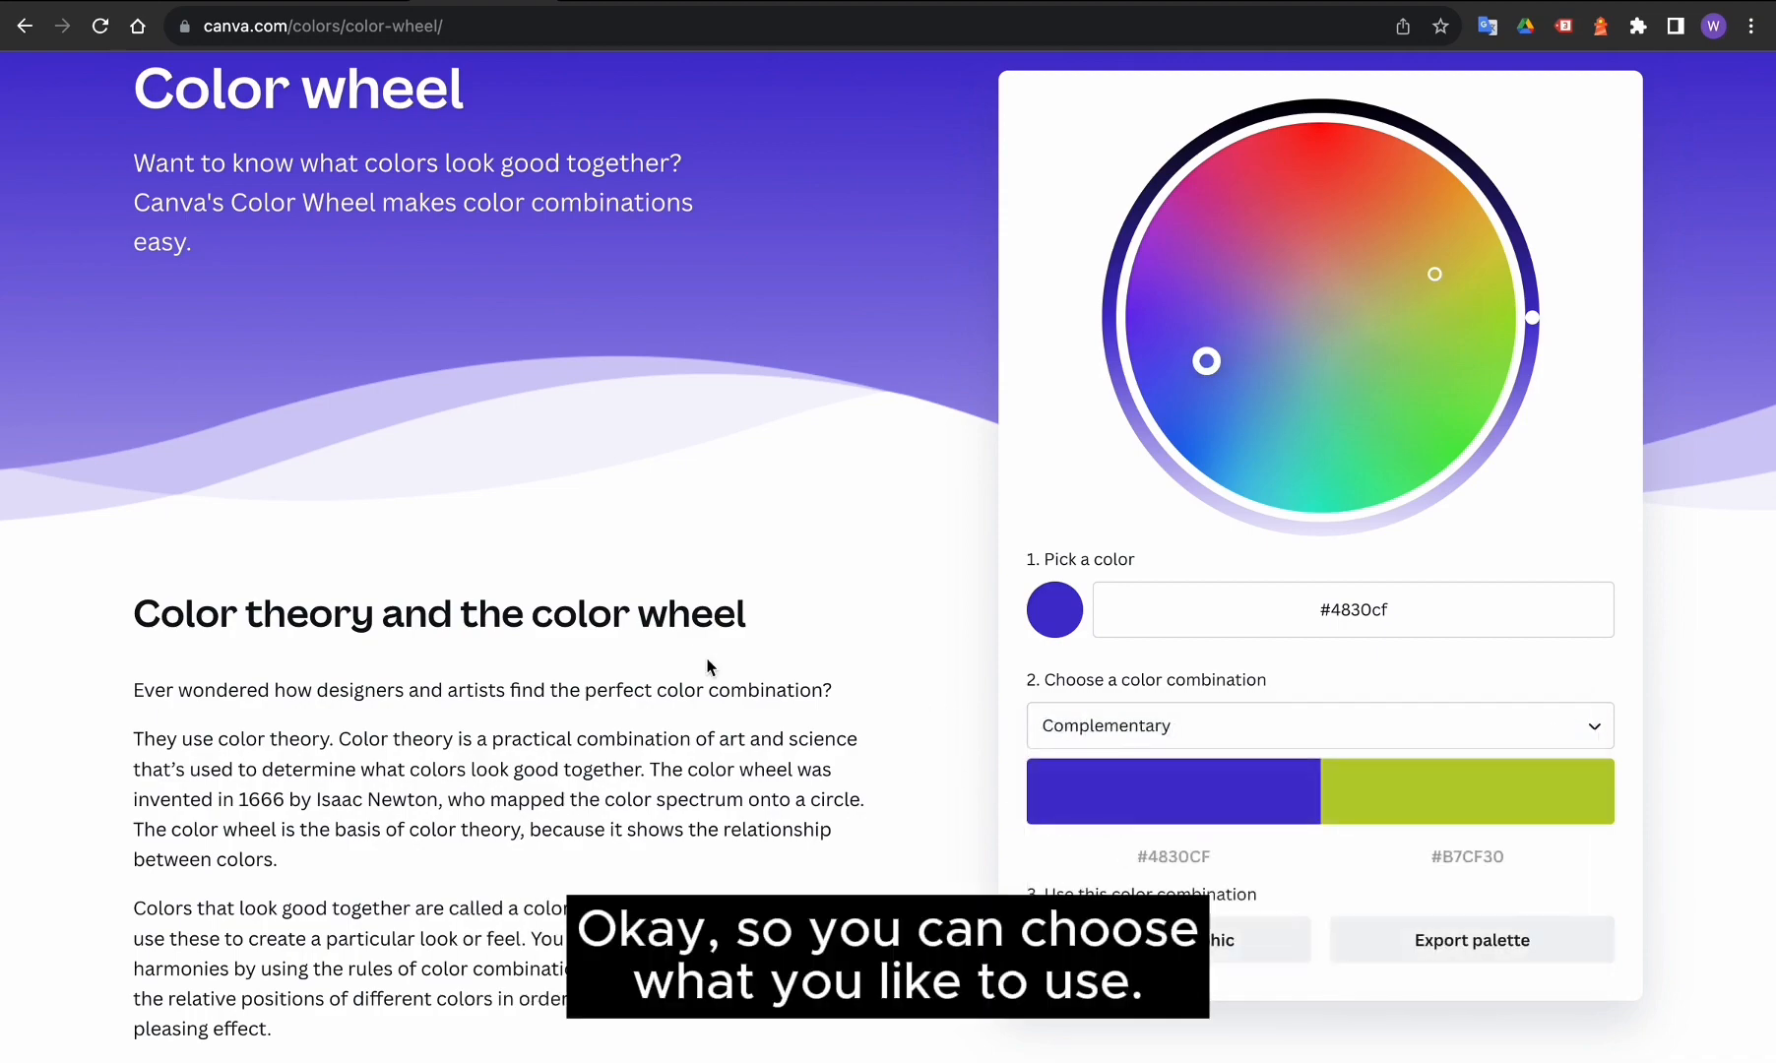
scroll(707, 666, "down", 10)
scroll(449, 595, "down", 10)
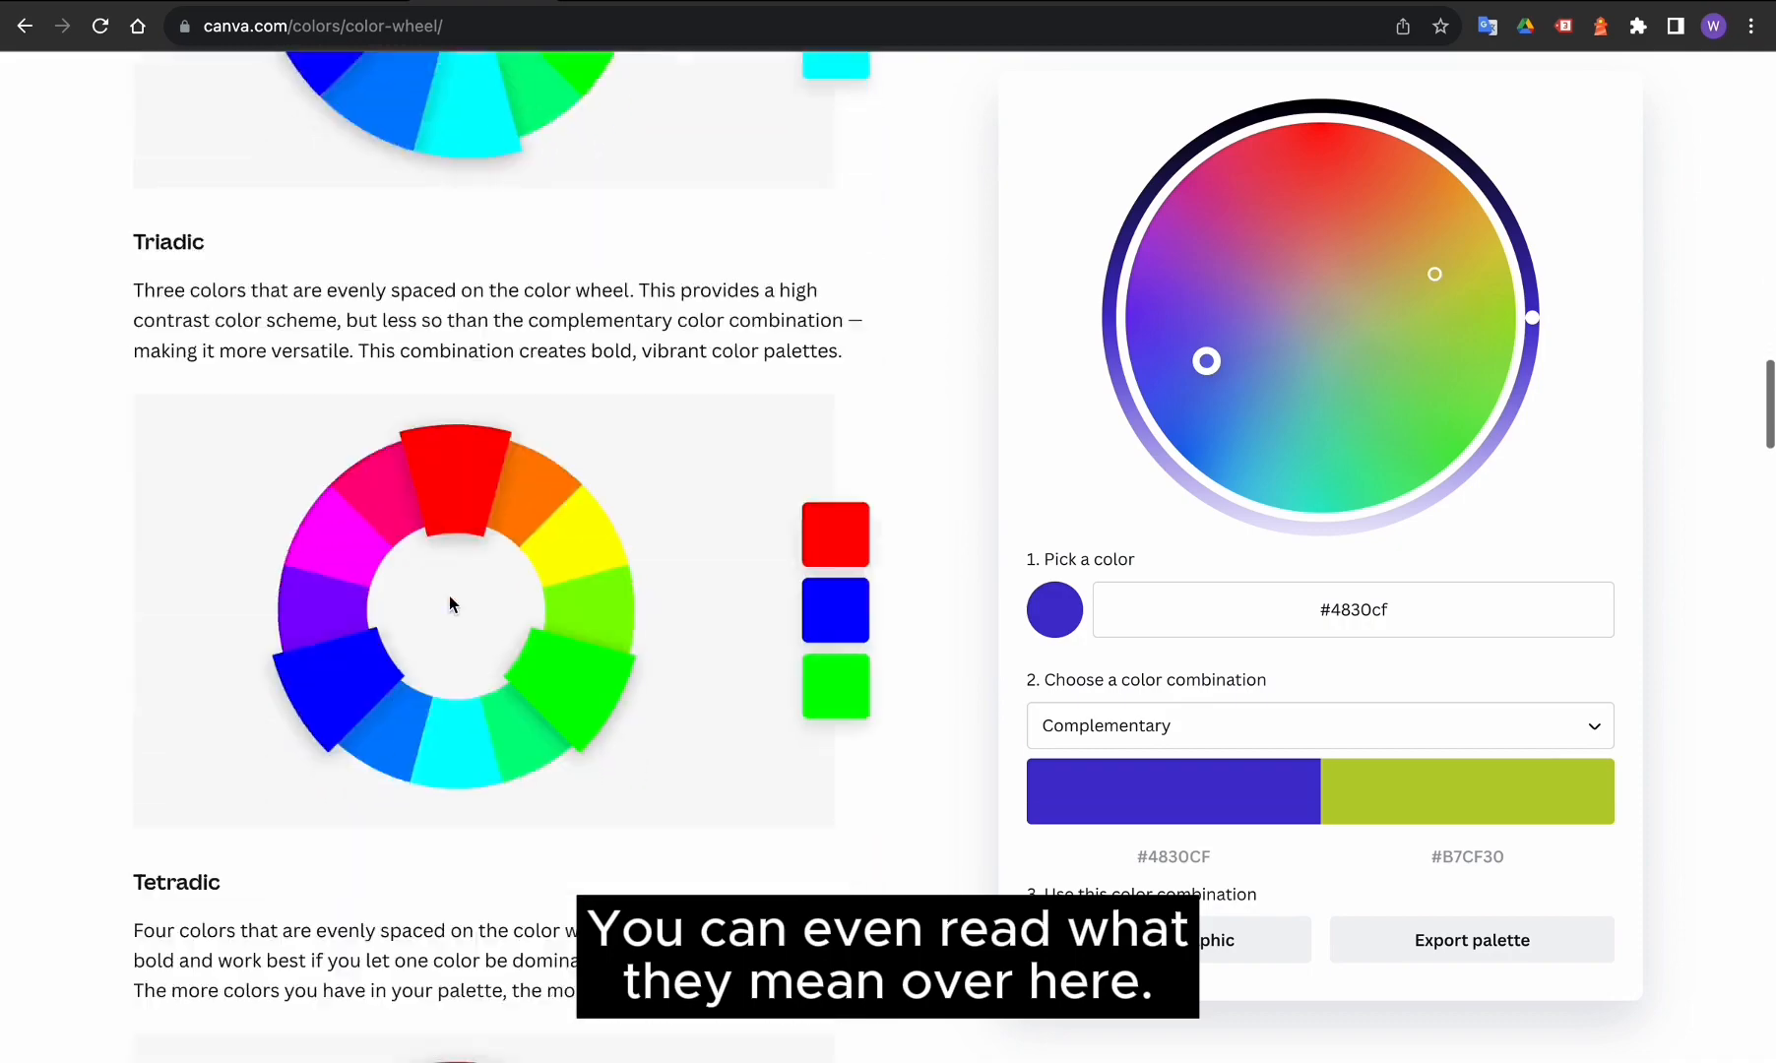
scroll(449, 594, "up", 3)
scroll(448, 596, "up", 15)
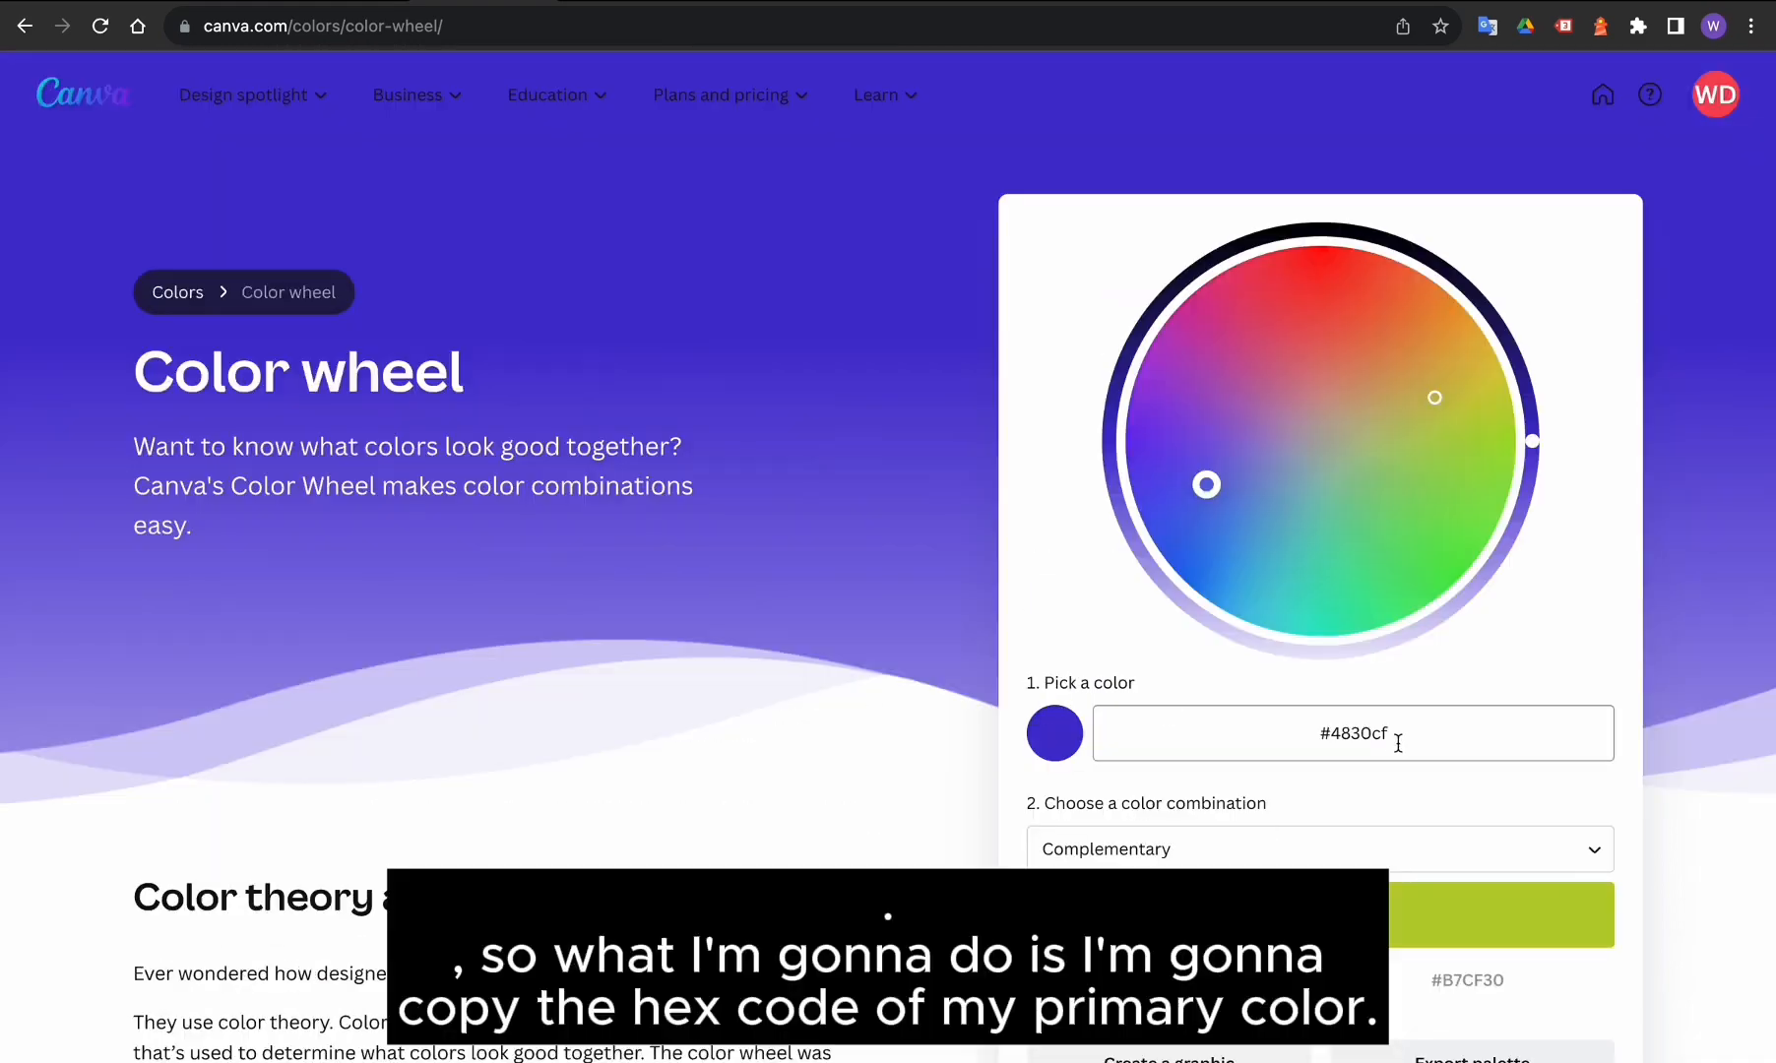
Copy the #4830cf hex code from the color picker
left_click(1356, 732)
double_click(1356, 732)
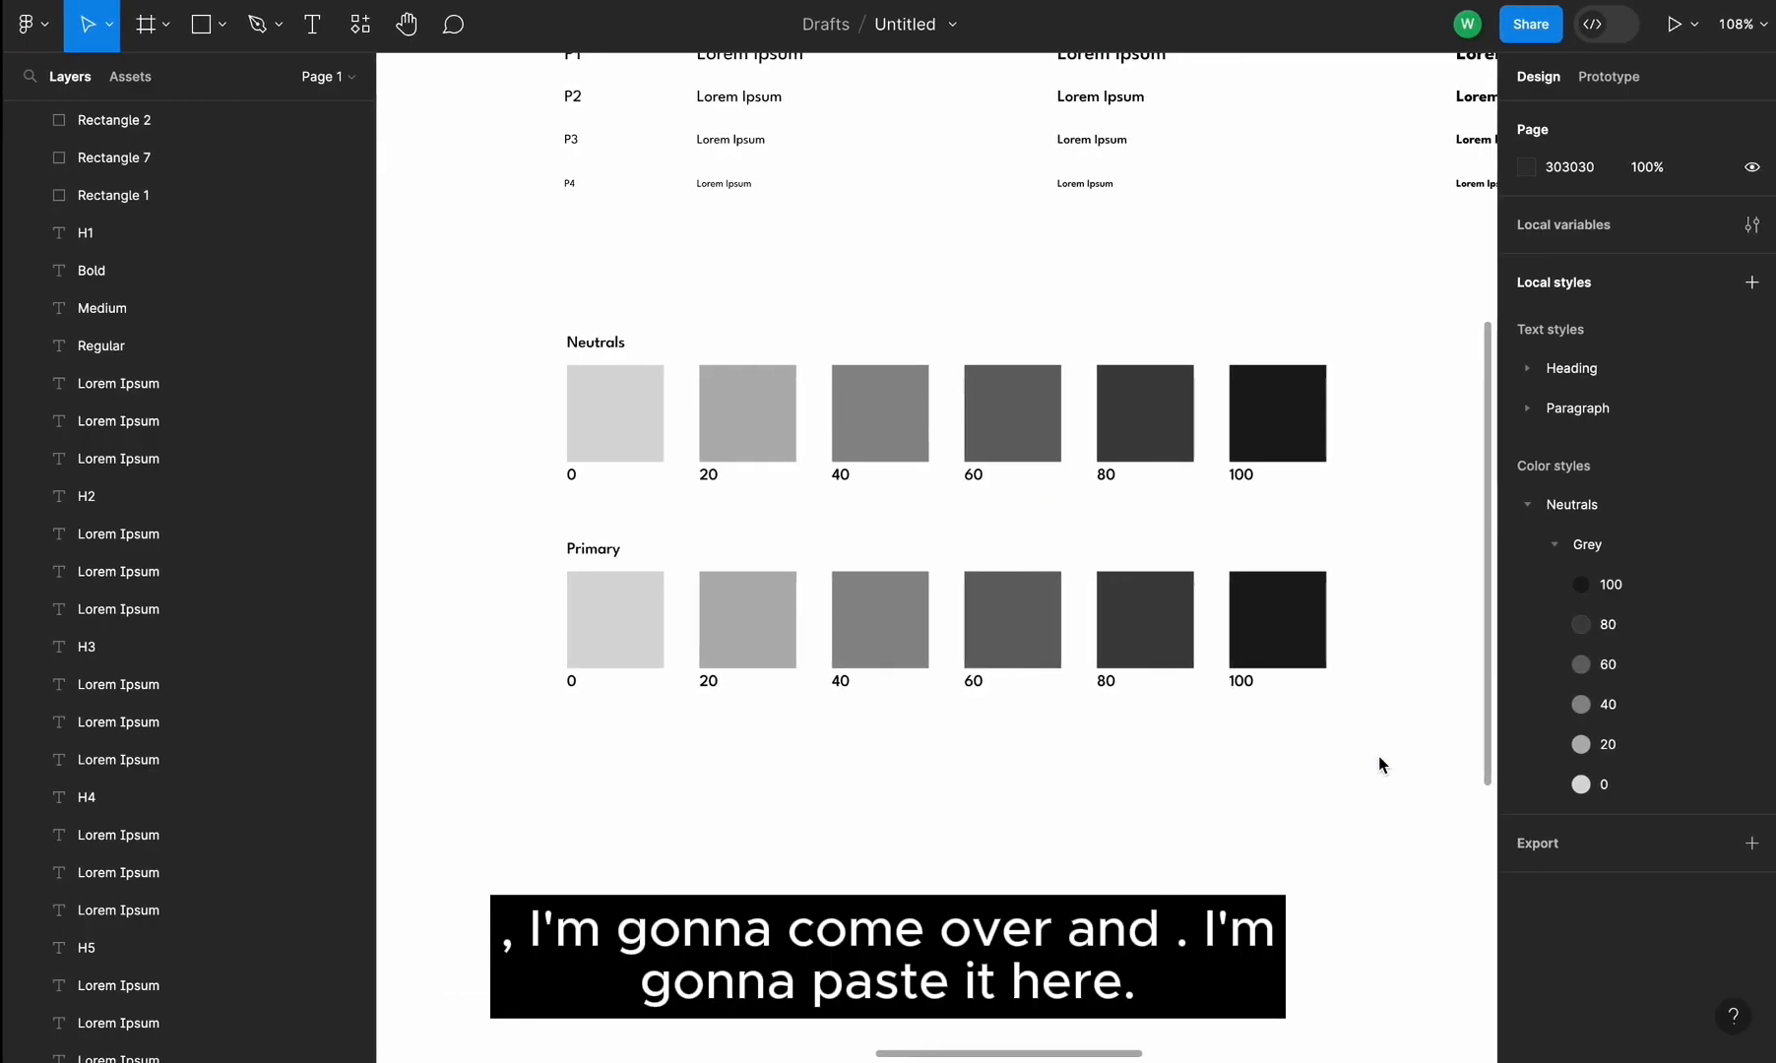
Detach the grey style from the Primary 100 swatch and set its fill to 4830cf
left_click(1307, 618)
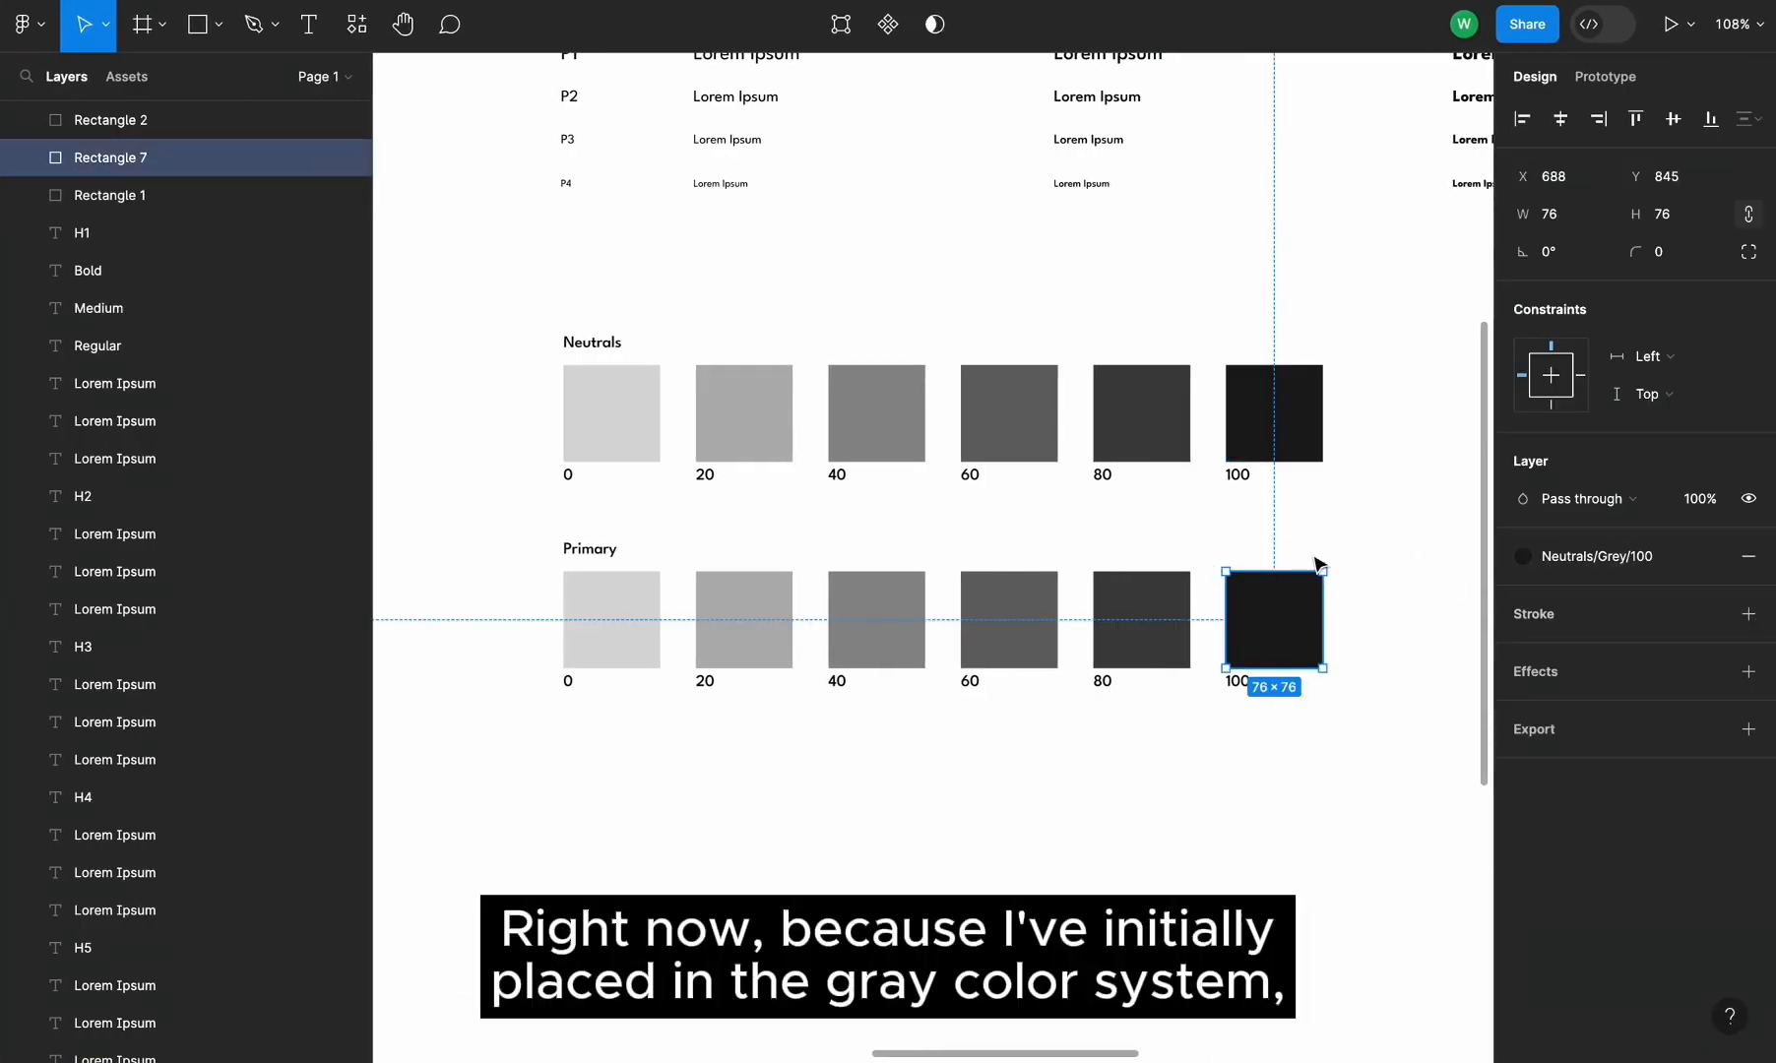
scroll(1254, 545, "up", 3)
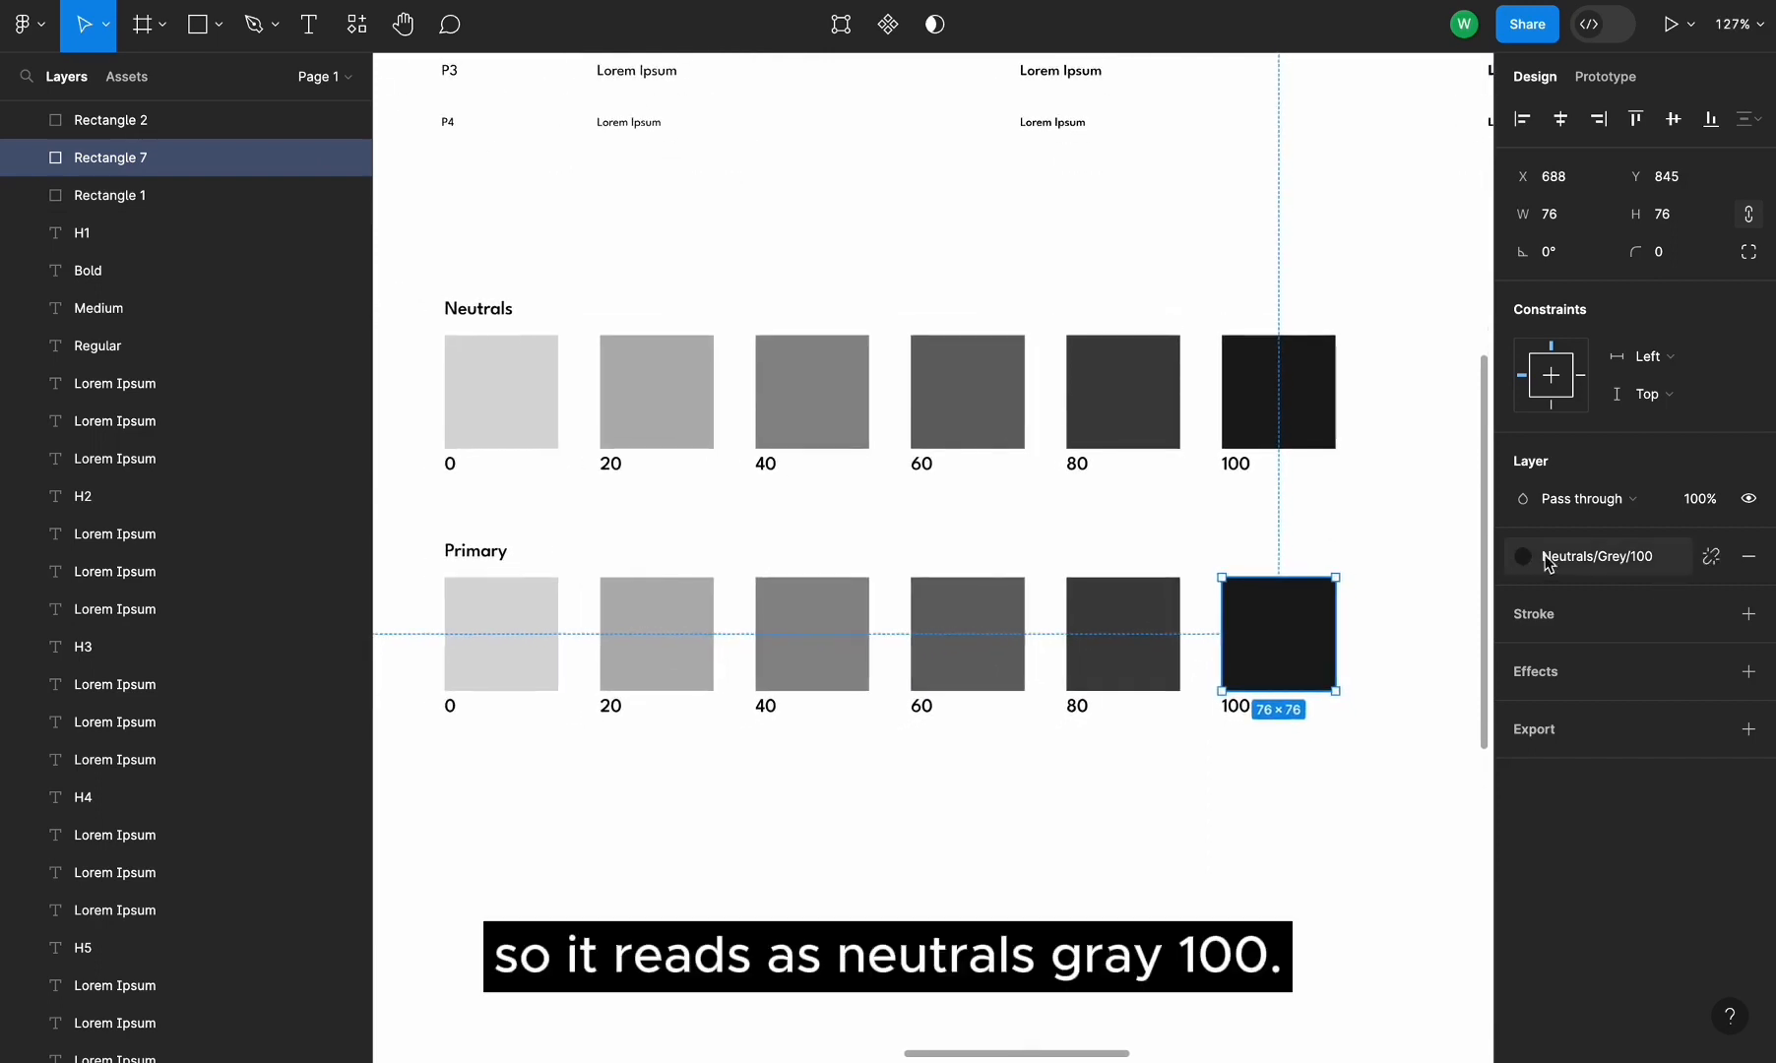
left_click(1712, 557)
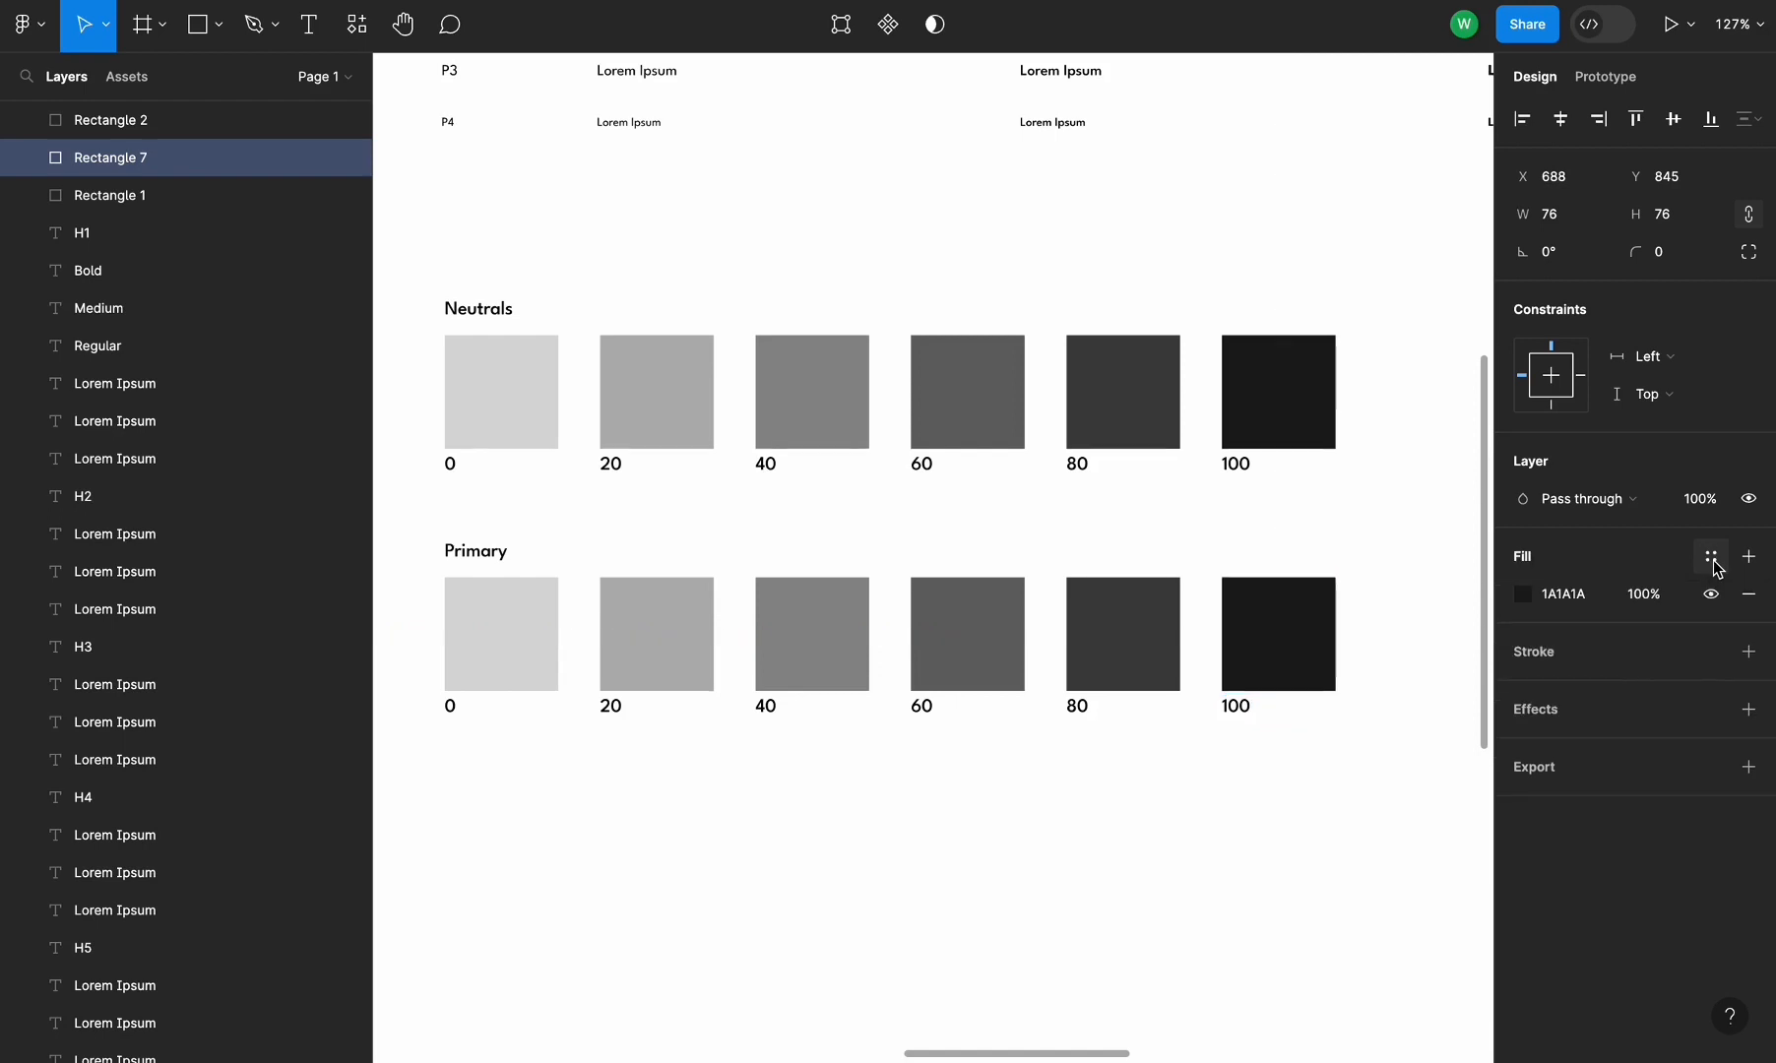
left_click(1558, 599)
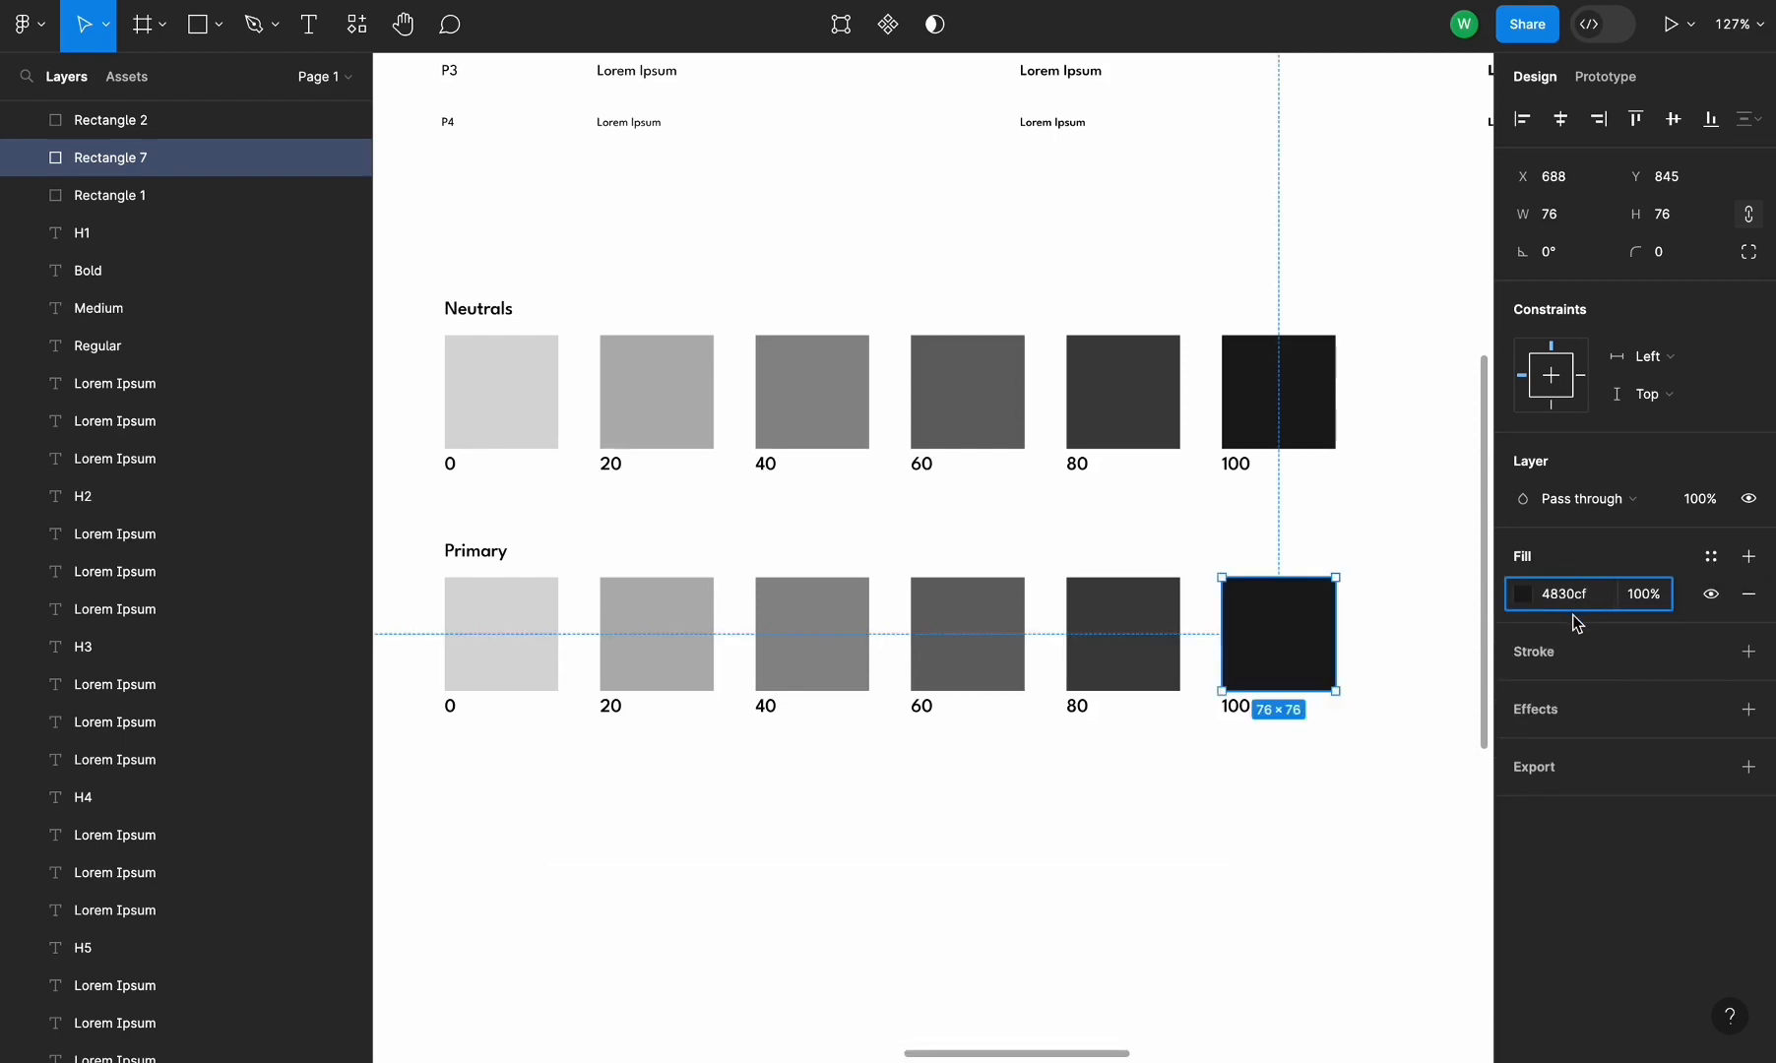
key("Return")
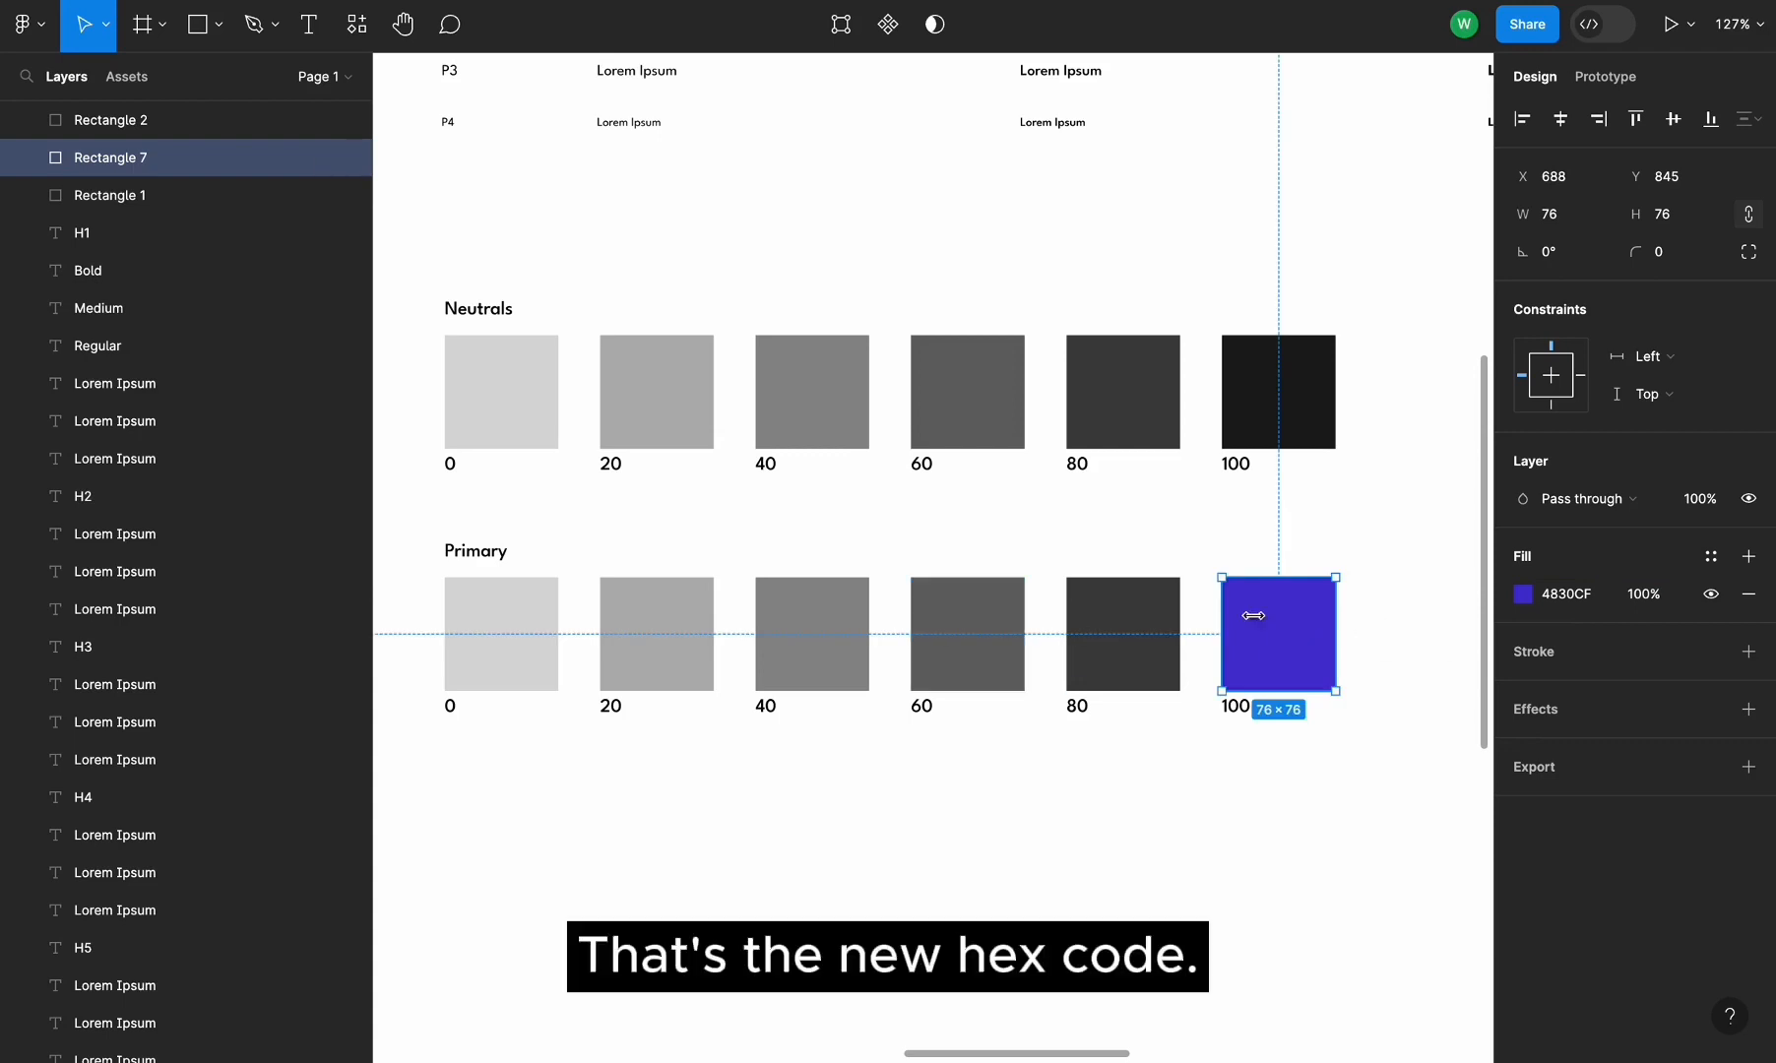
Use the eyedropper to fill the remaining Primary swatches 80, 60, 40, 20 and 0 with the 100 swatch's color
left_click(1145, 627)
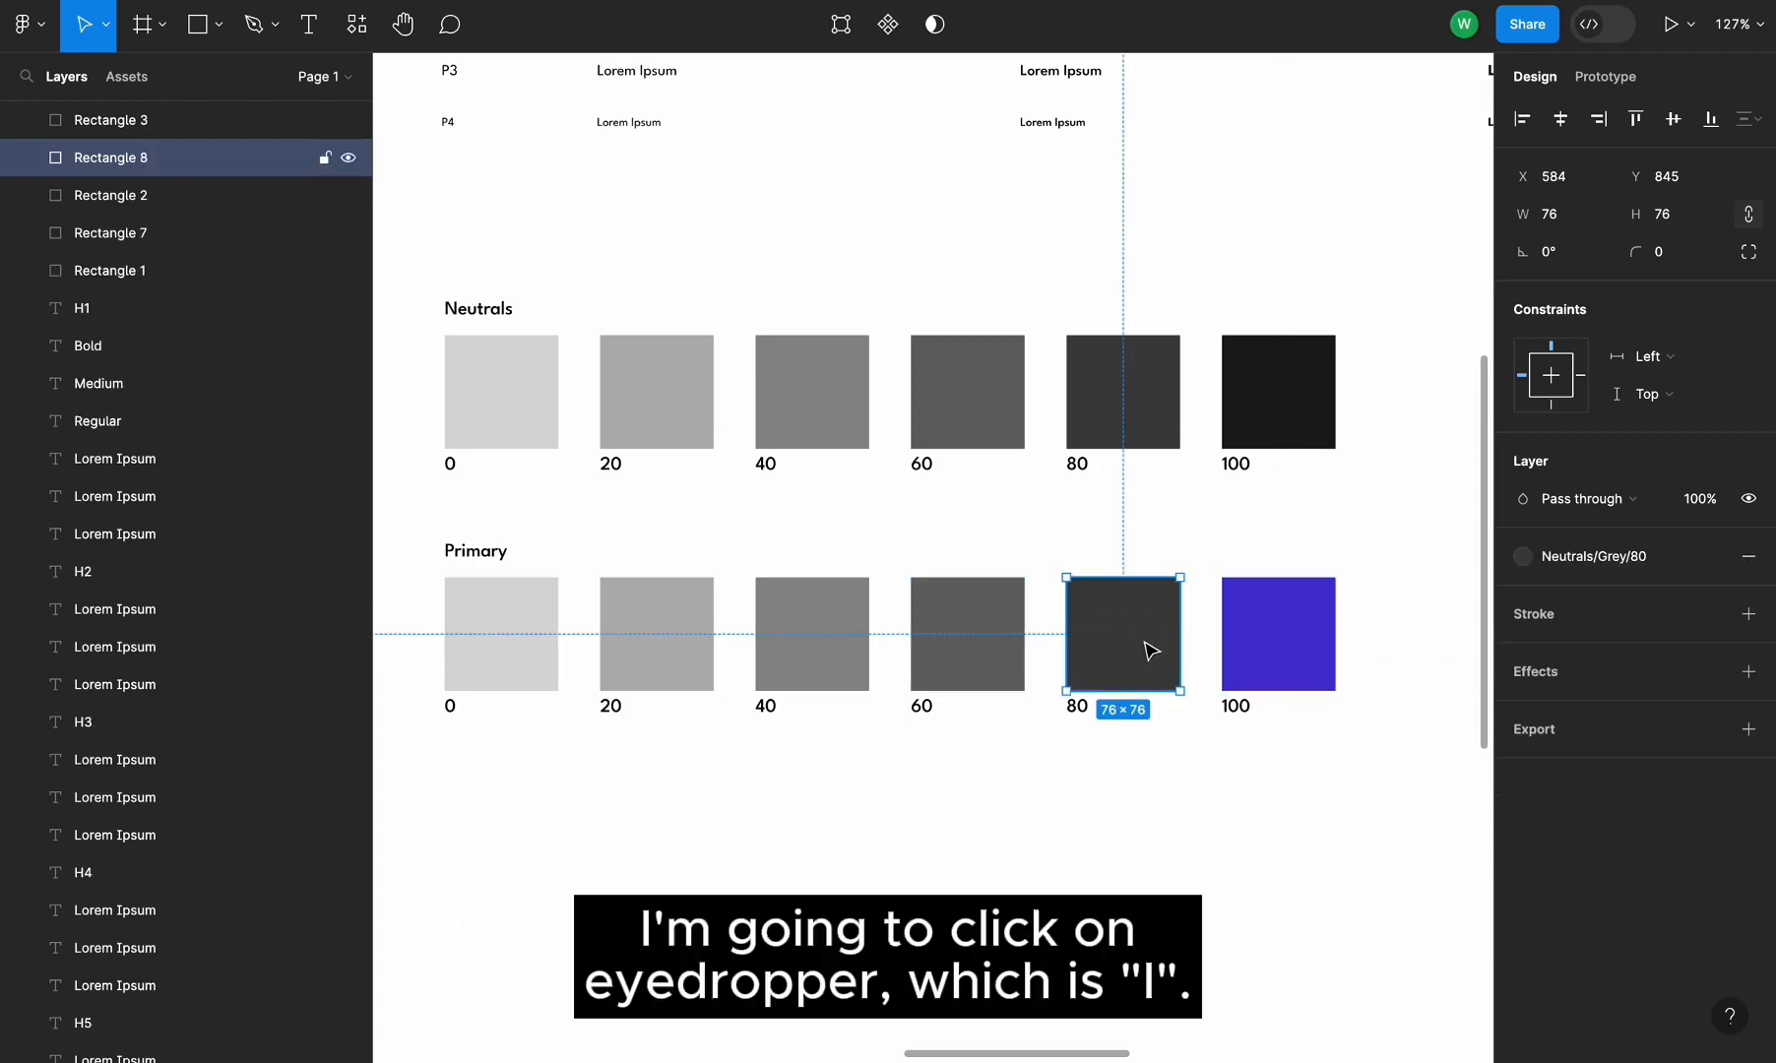
key("i")
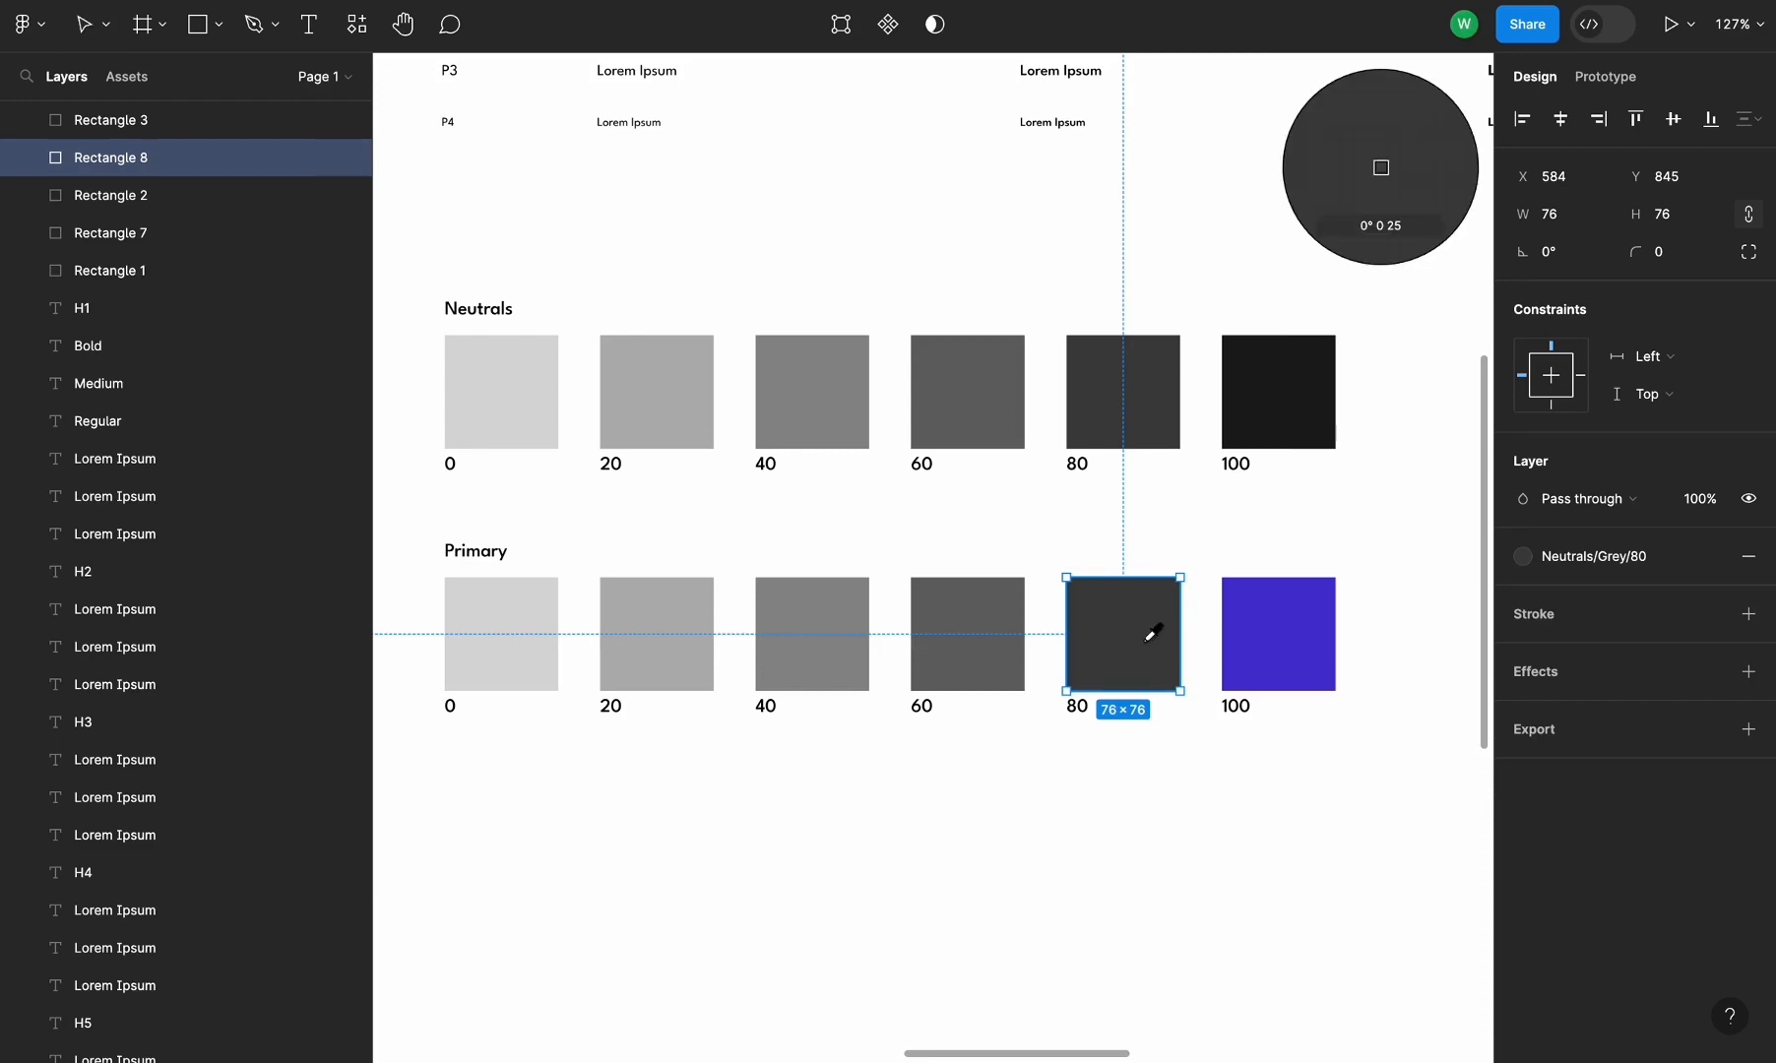
left_click(1307, 612)
left_click(1012, 641)
key("i")
left_click(1140, 616)
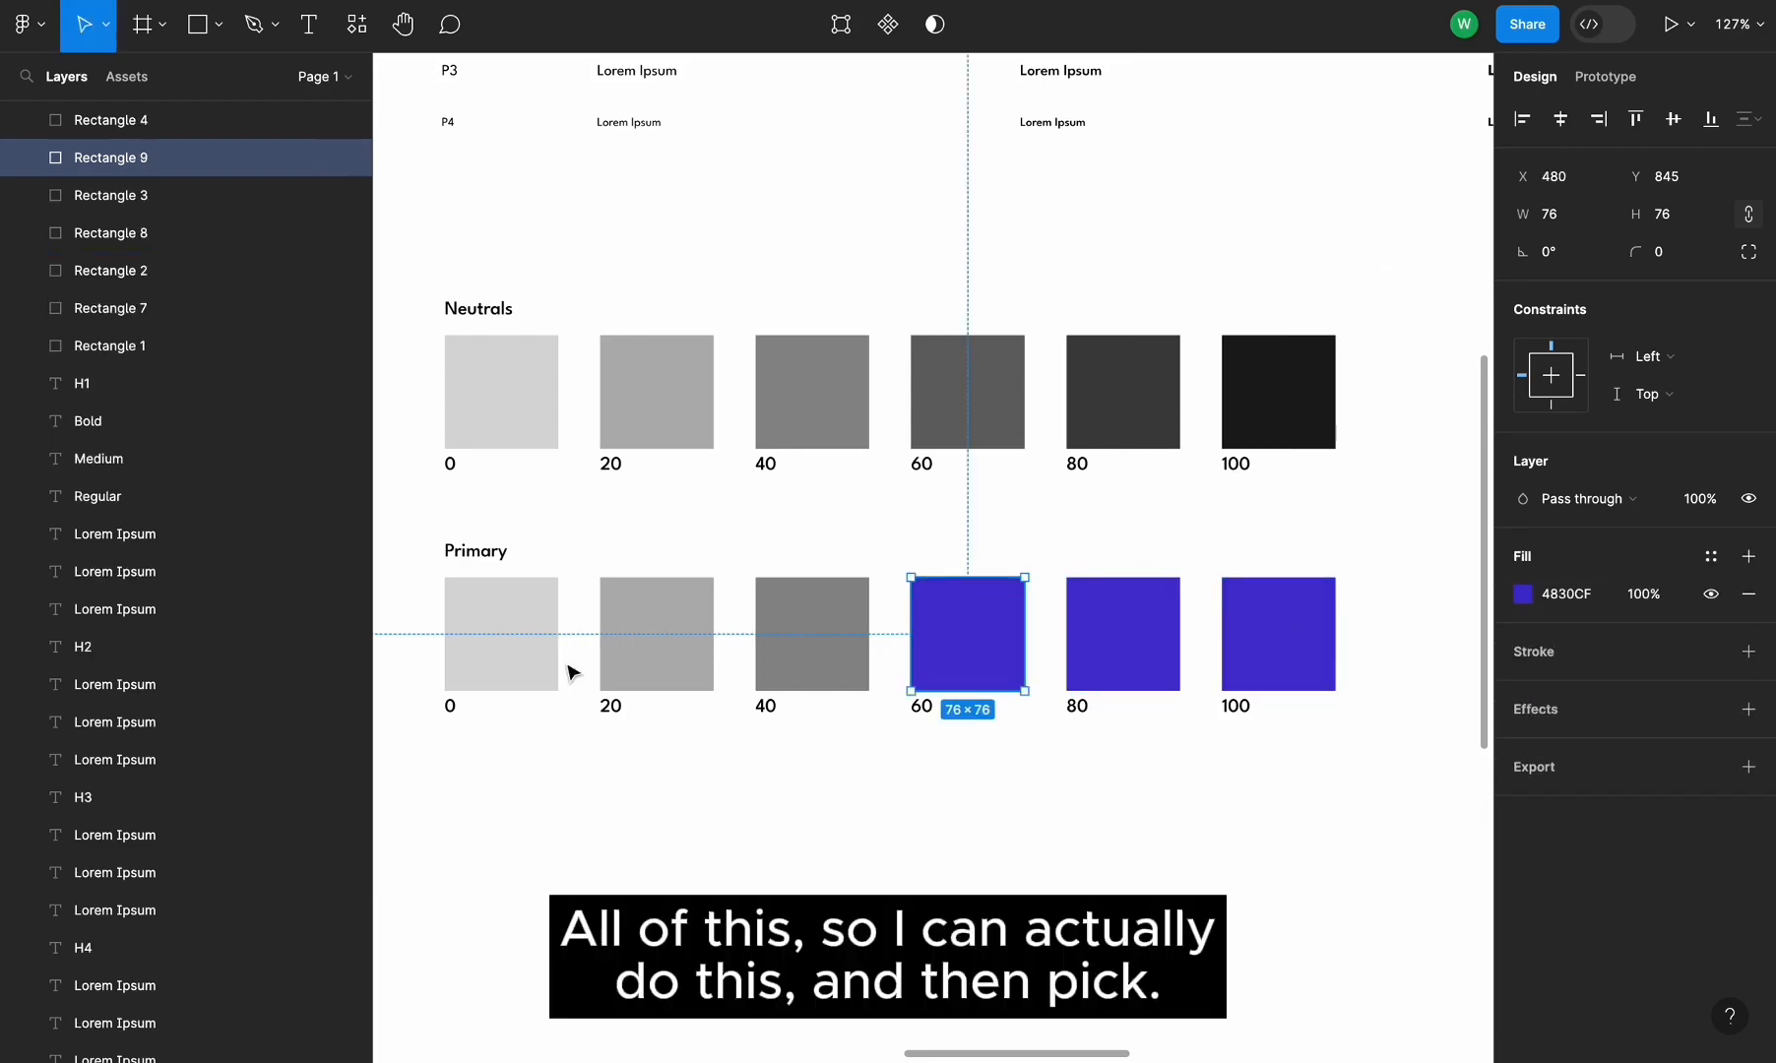
left_click_drag(413, 620, 832, 630)
key("i")
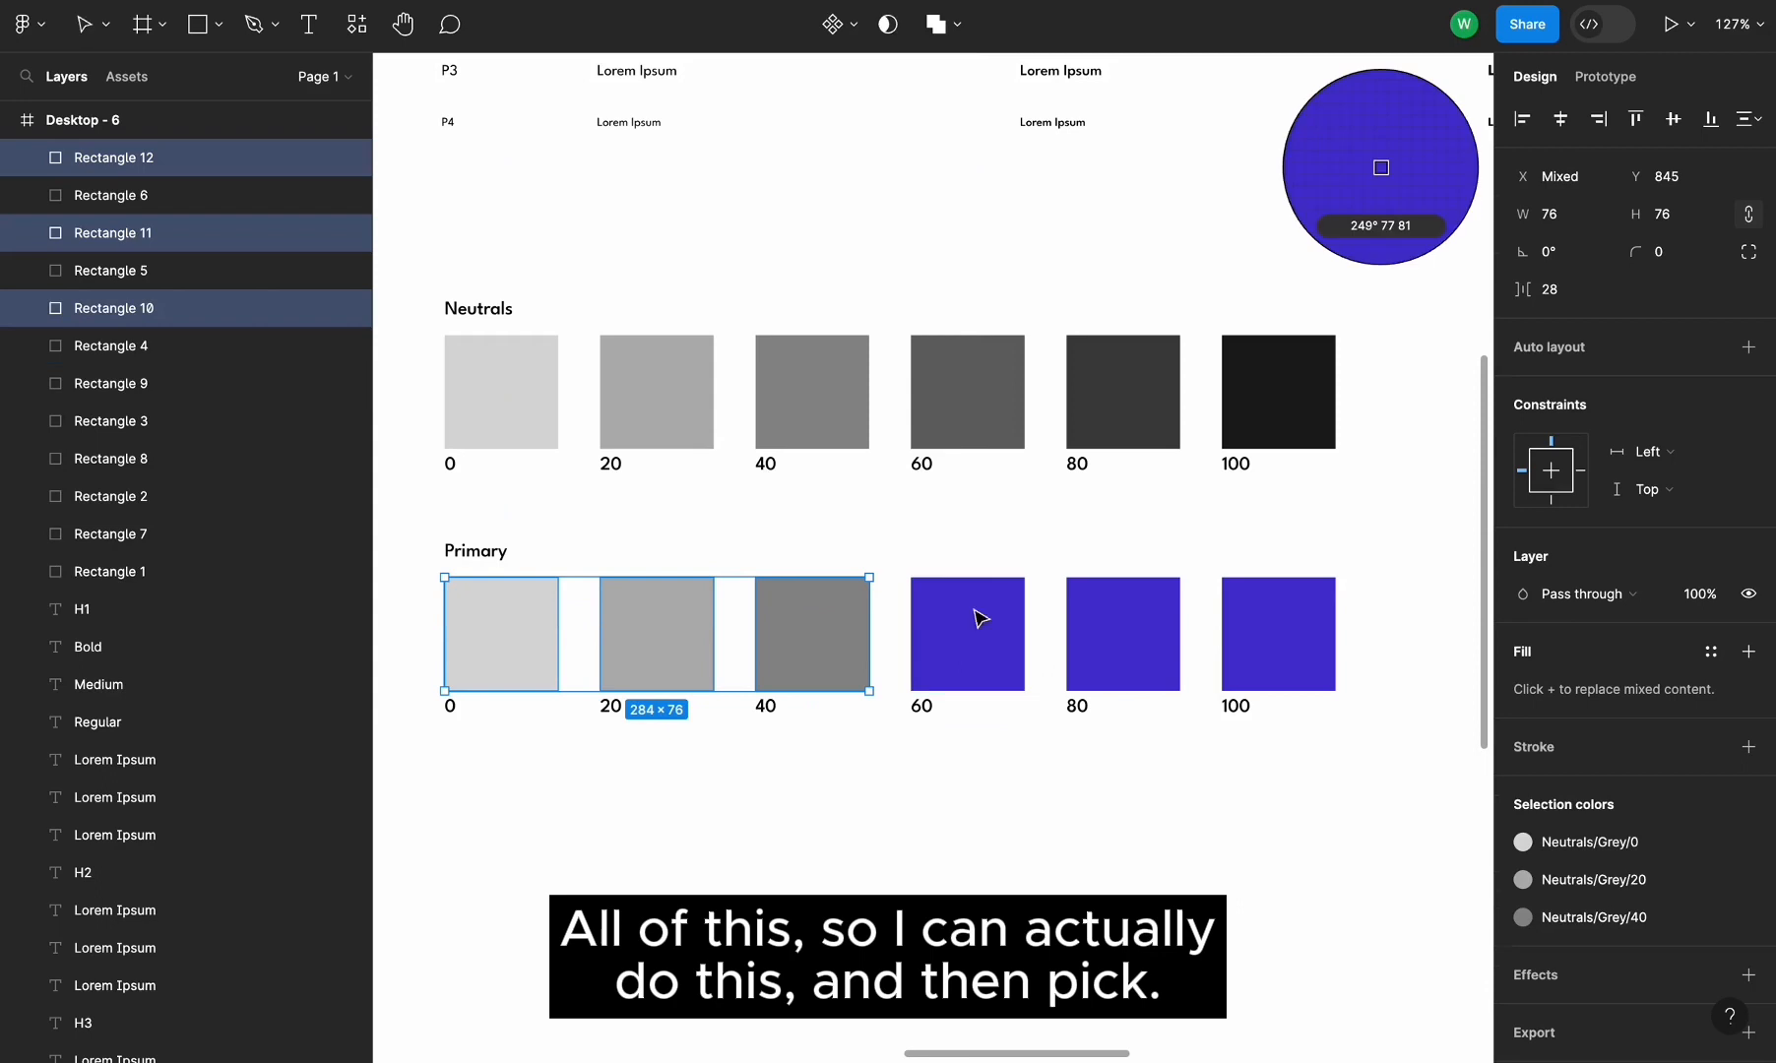
left_click(975, 610)
left_click(912, 841)
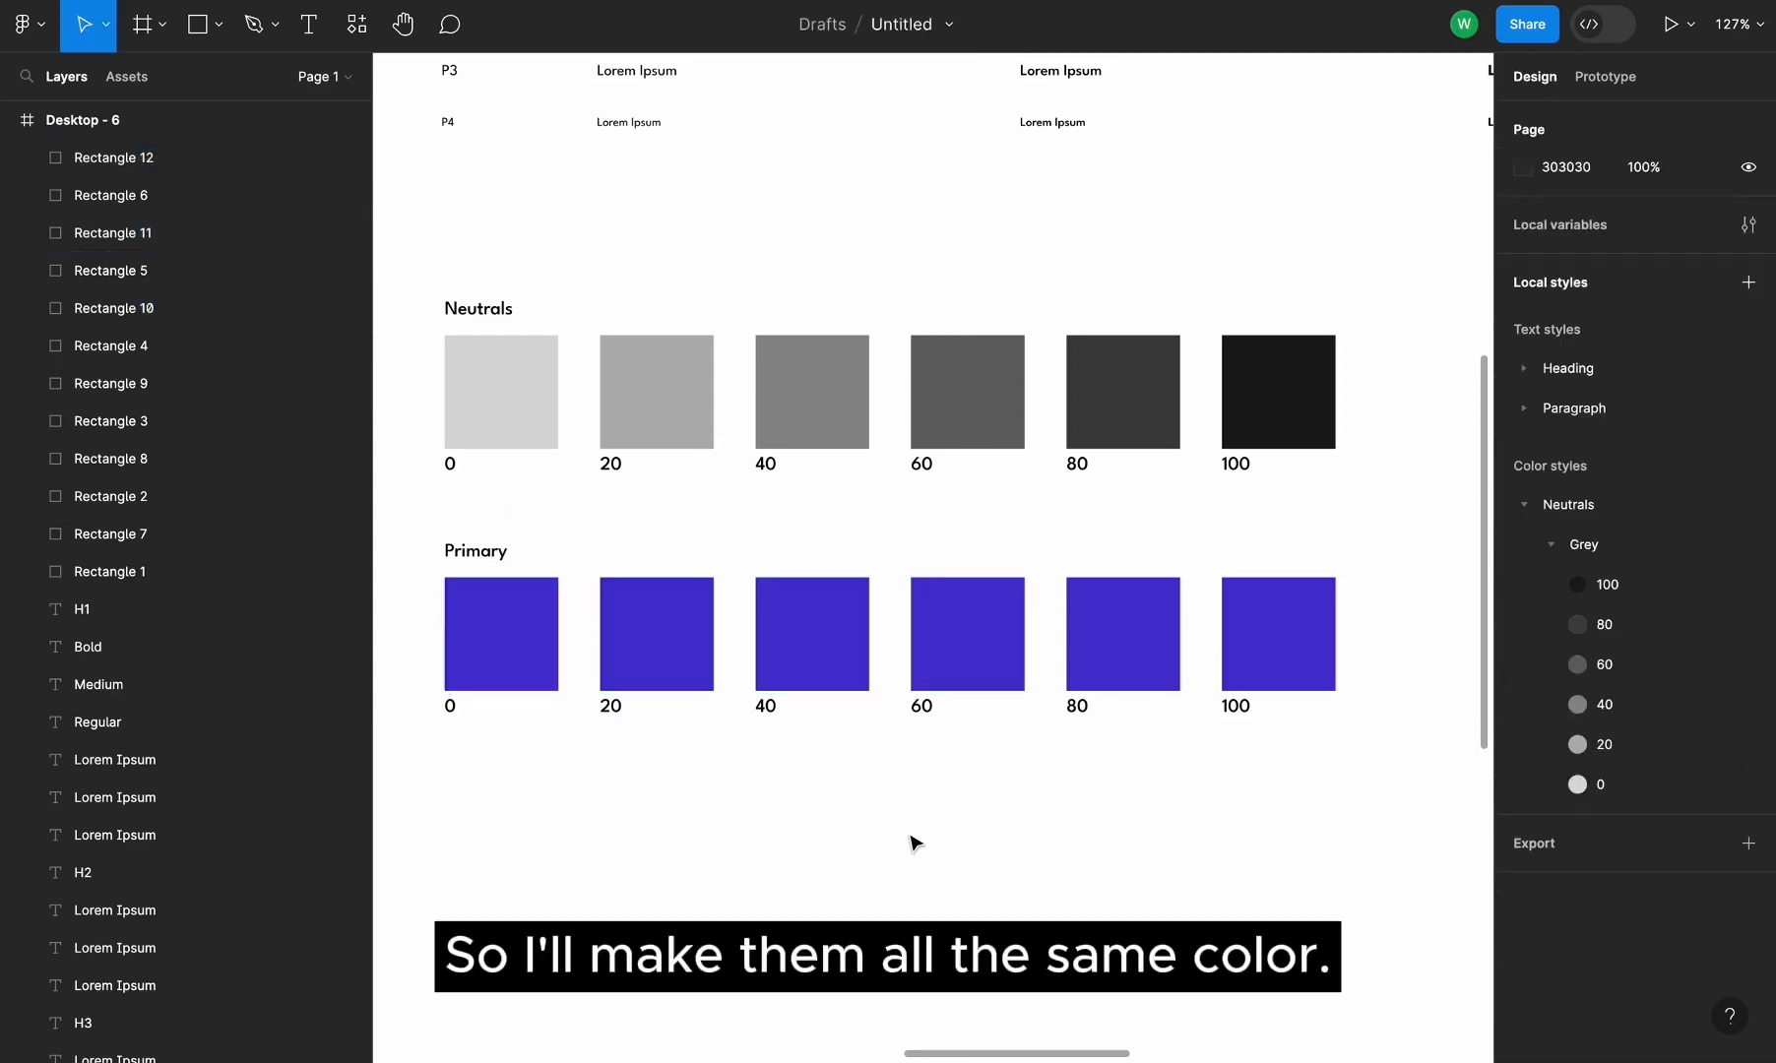
Inspect the fills of the Primary swatches one by one
left_click(1146, 622)
left_click(931, 665)
left_click(778, 646)
left_click(640, 654)
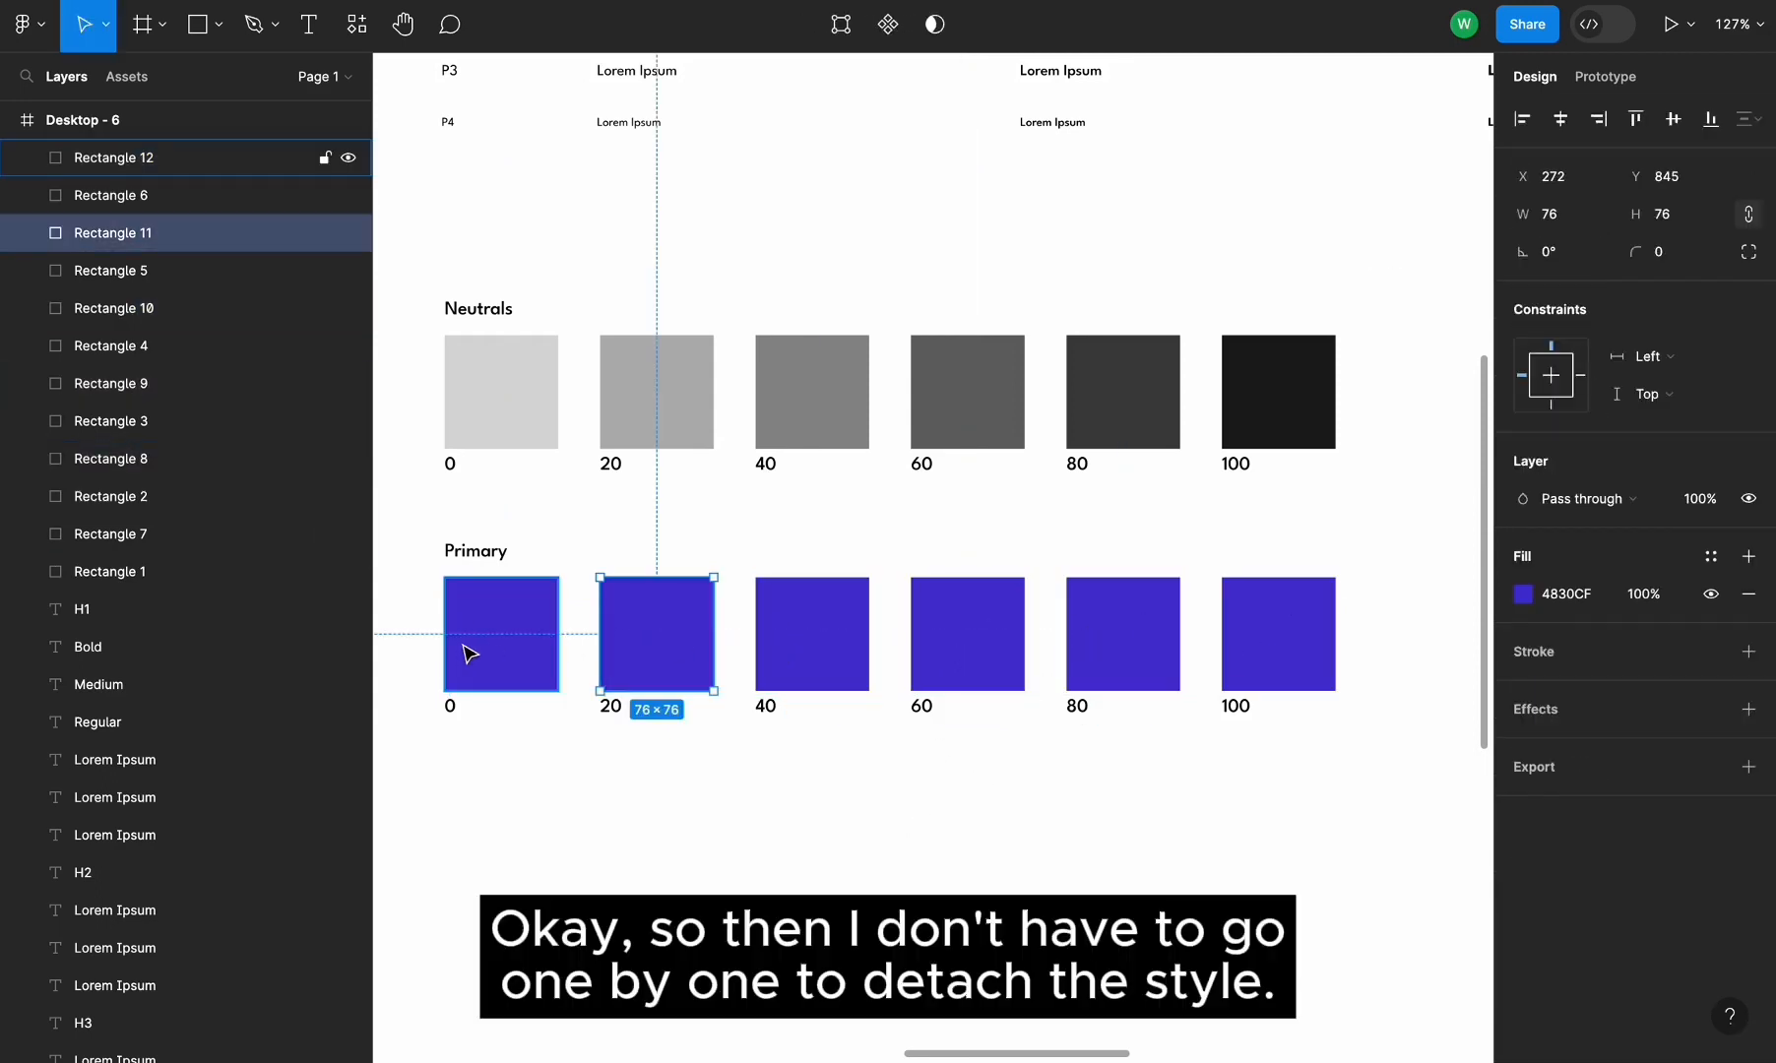
left_click(467, 658)
Set the Primary 80 swatch's fill saturation to 57
left_click(1092, 642)
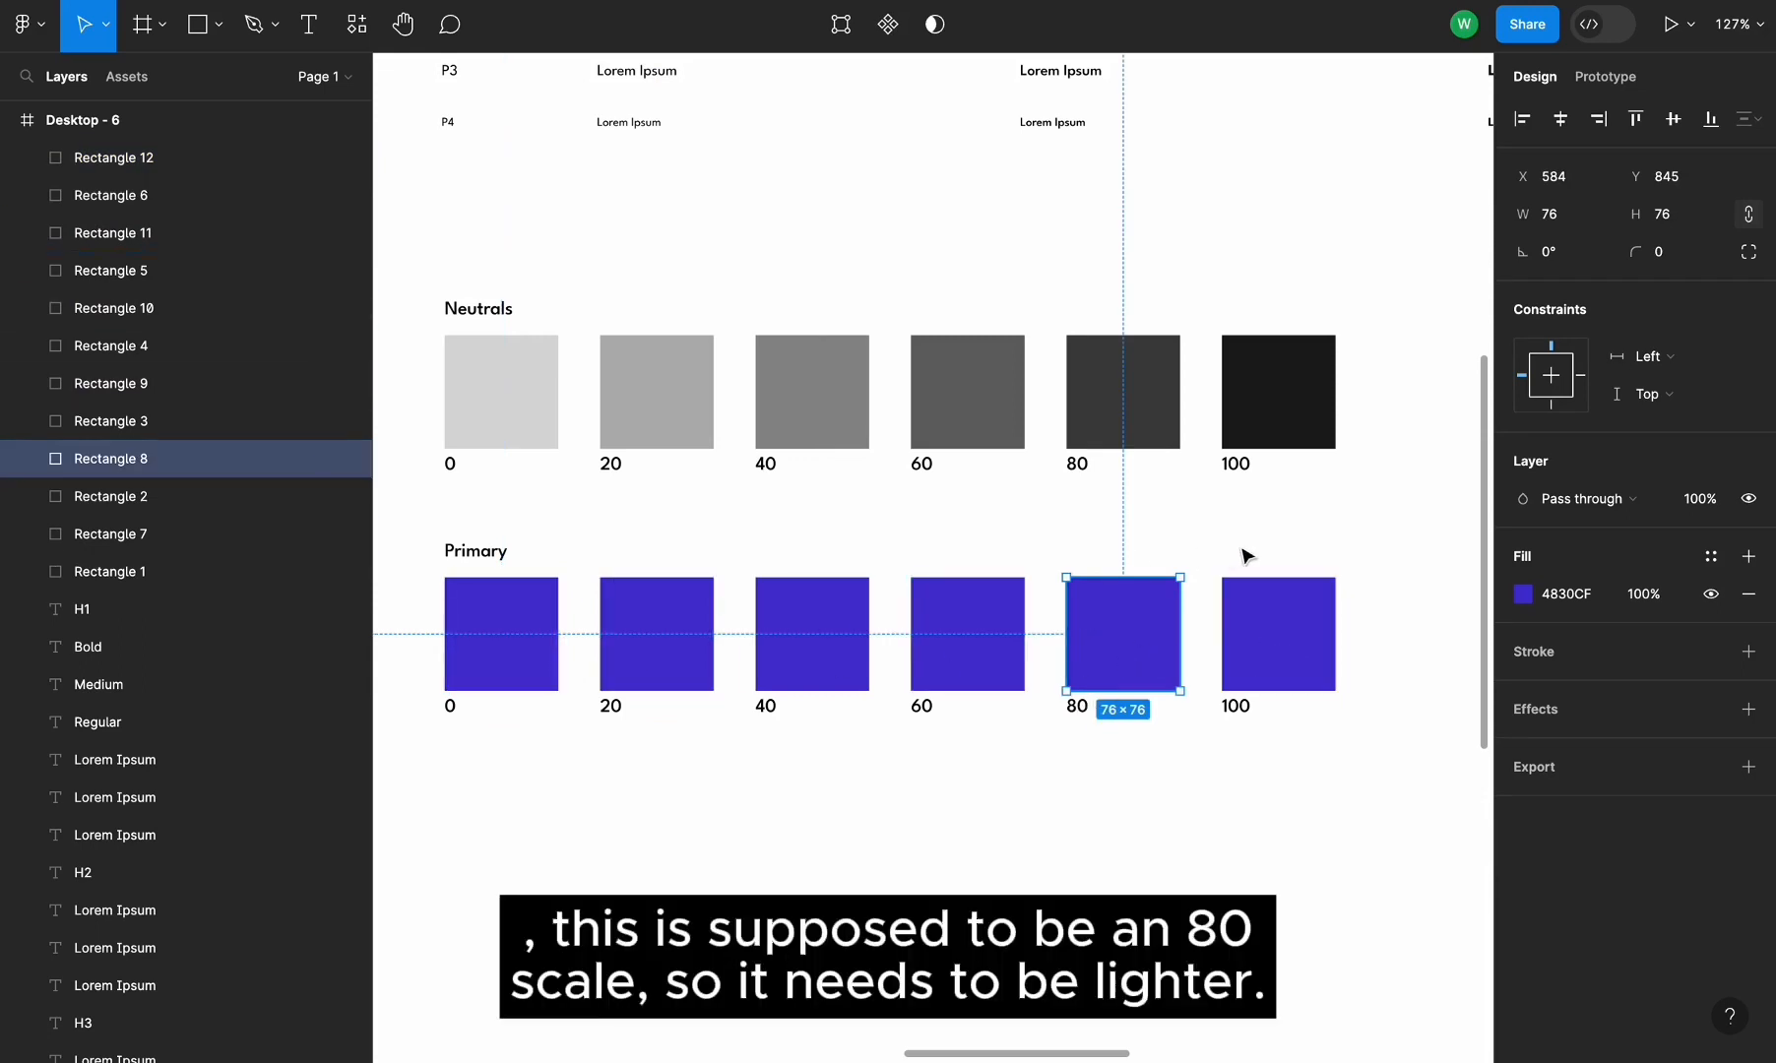
left_click(1521, 597)
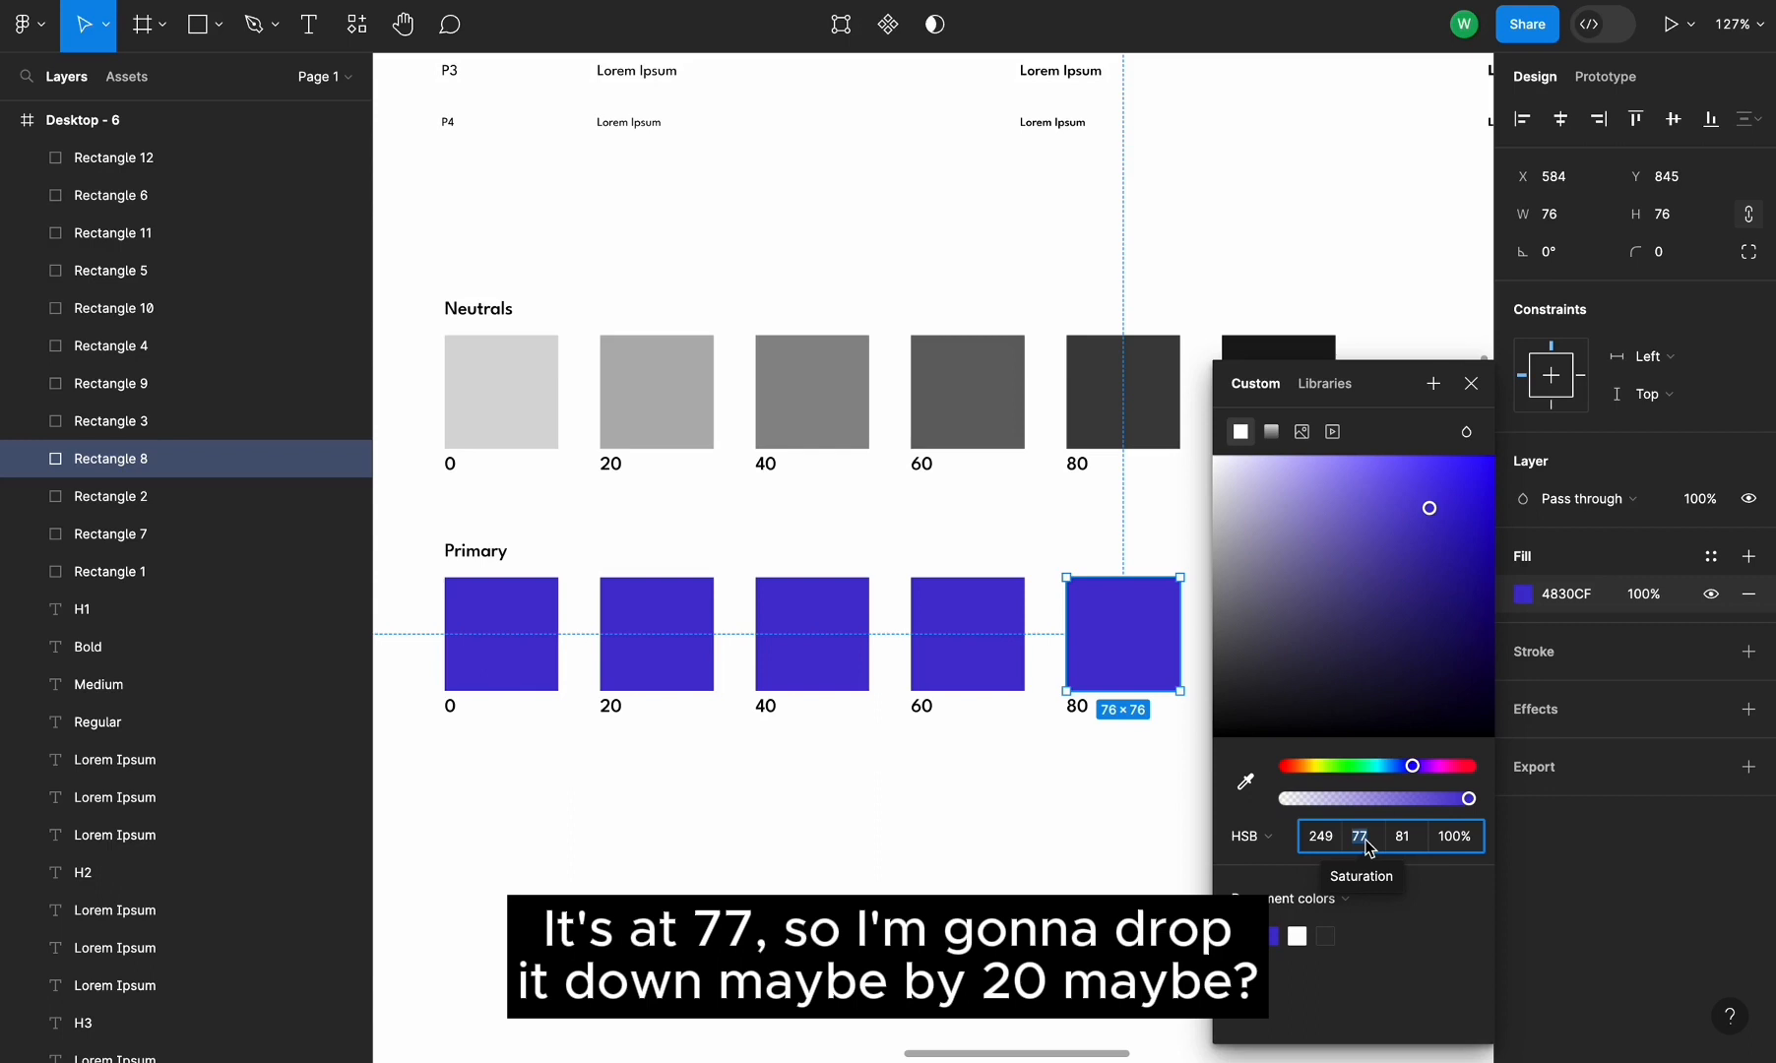
type("57")
key("Return")
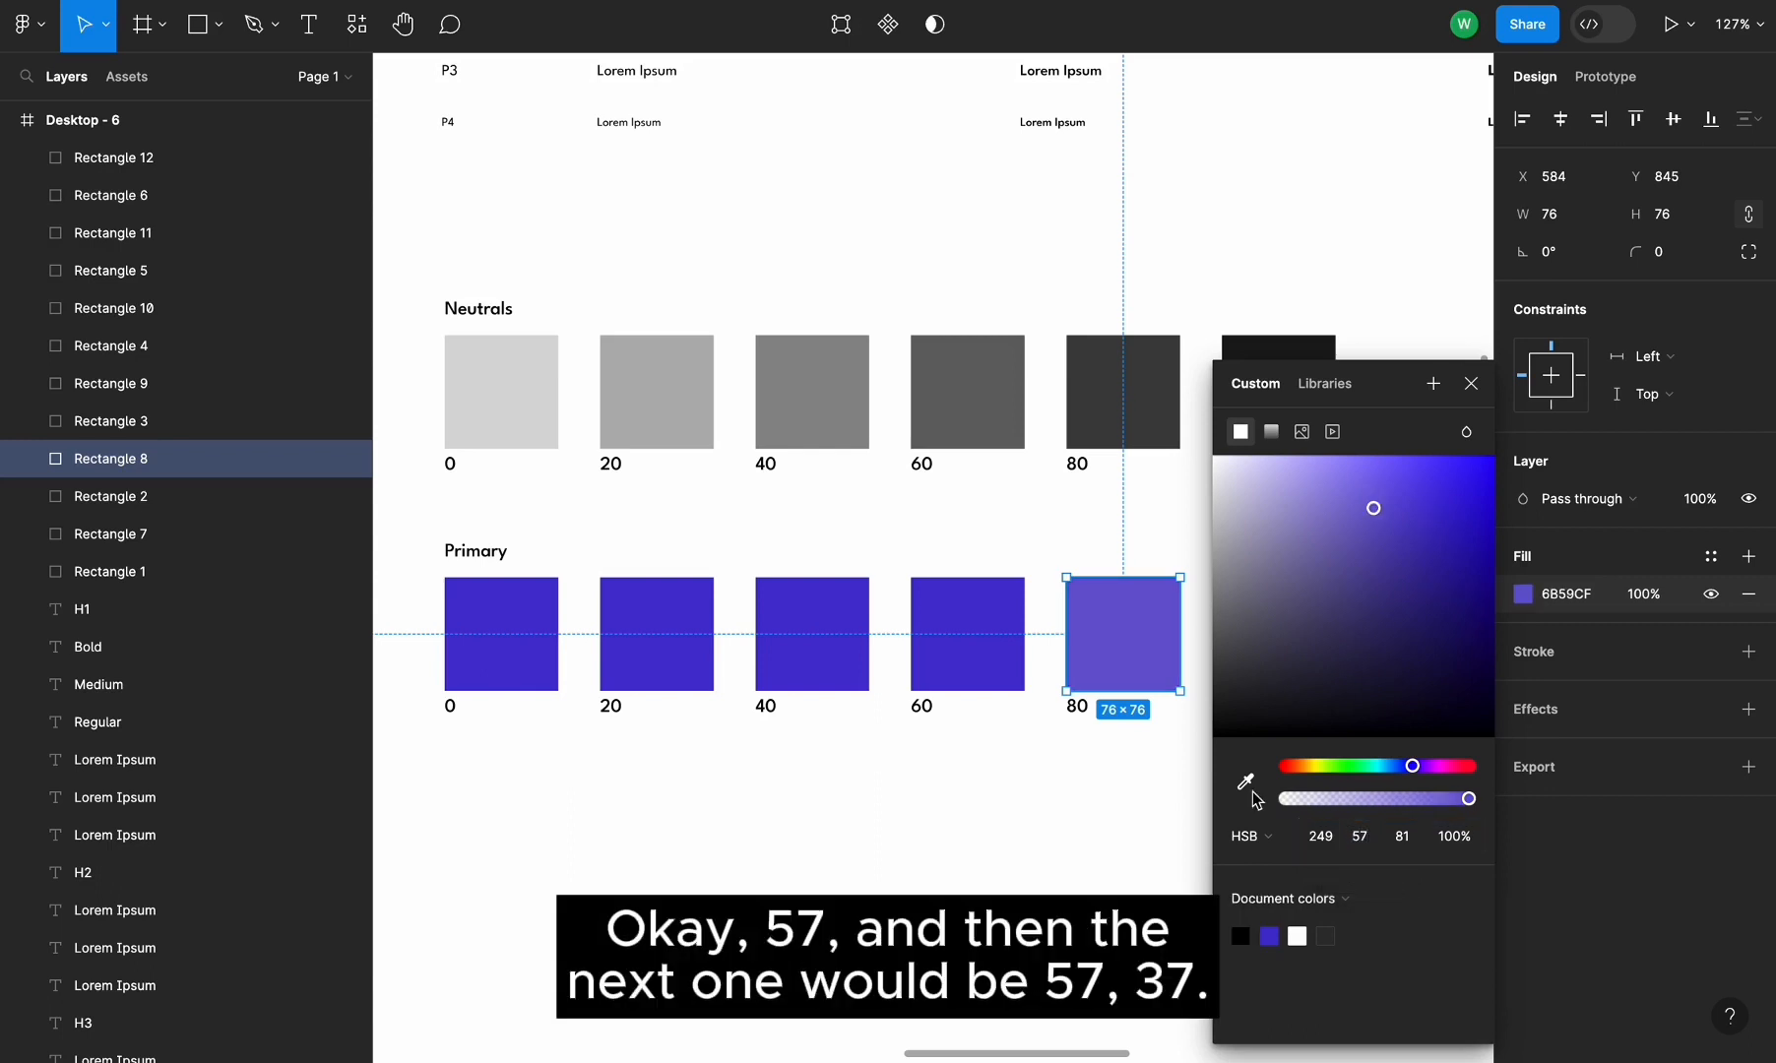
Set the Primary 60 swatch's fill saturation to 37
left_click(951, 636)
left_click(1524, 596)
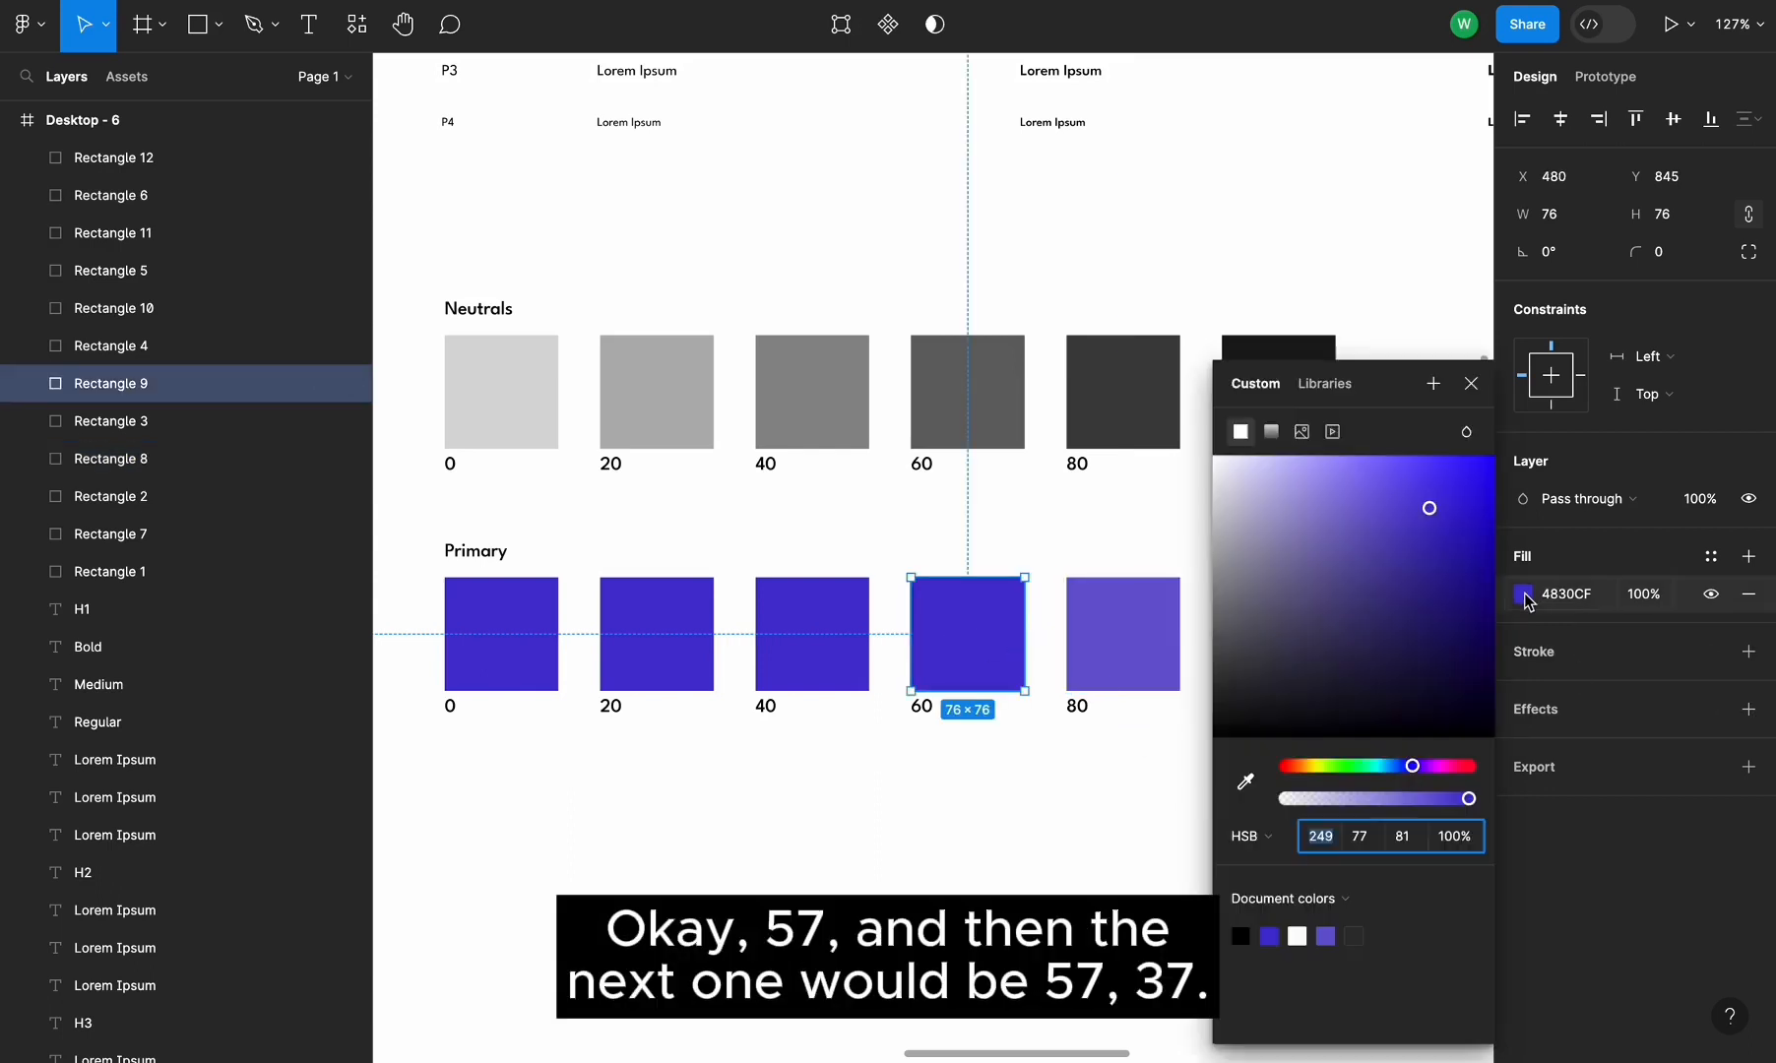
left_click(1359, 836)
type("37")
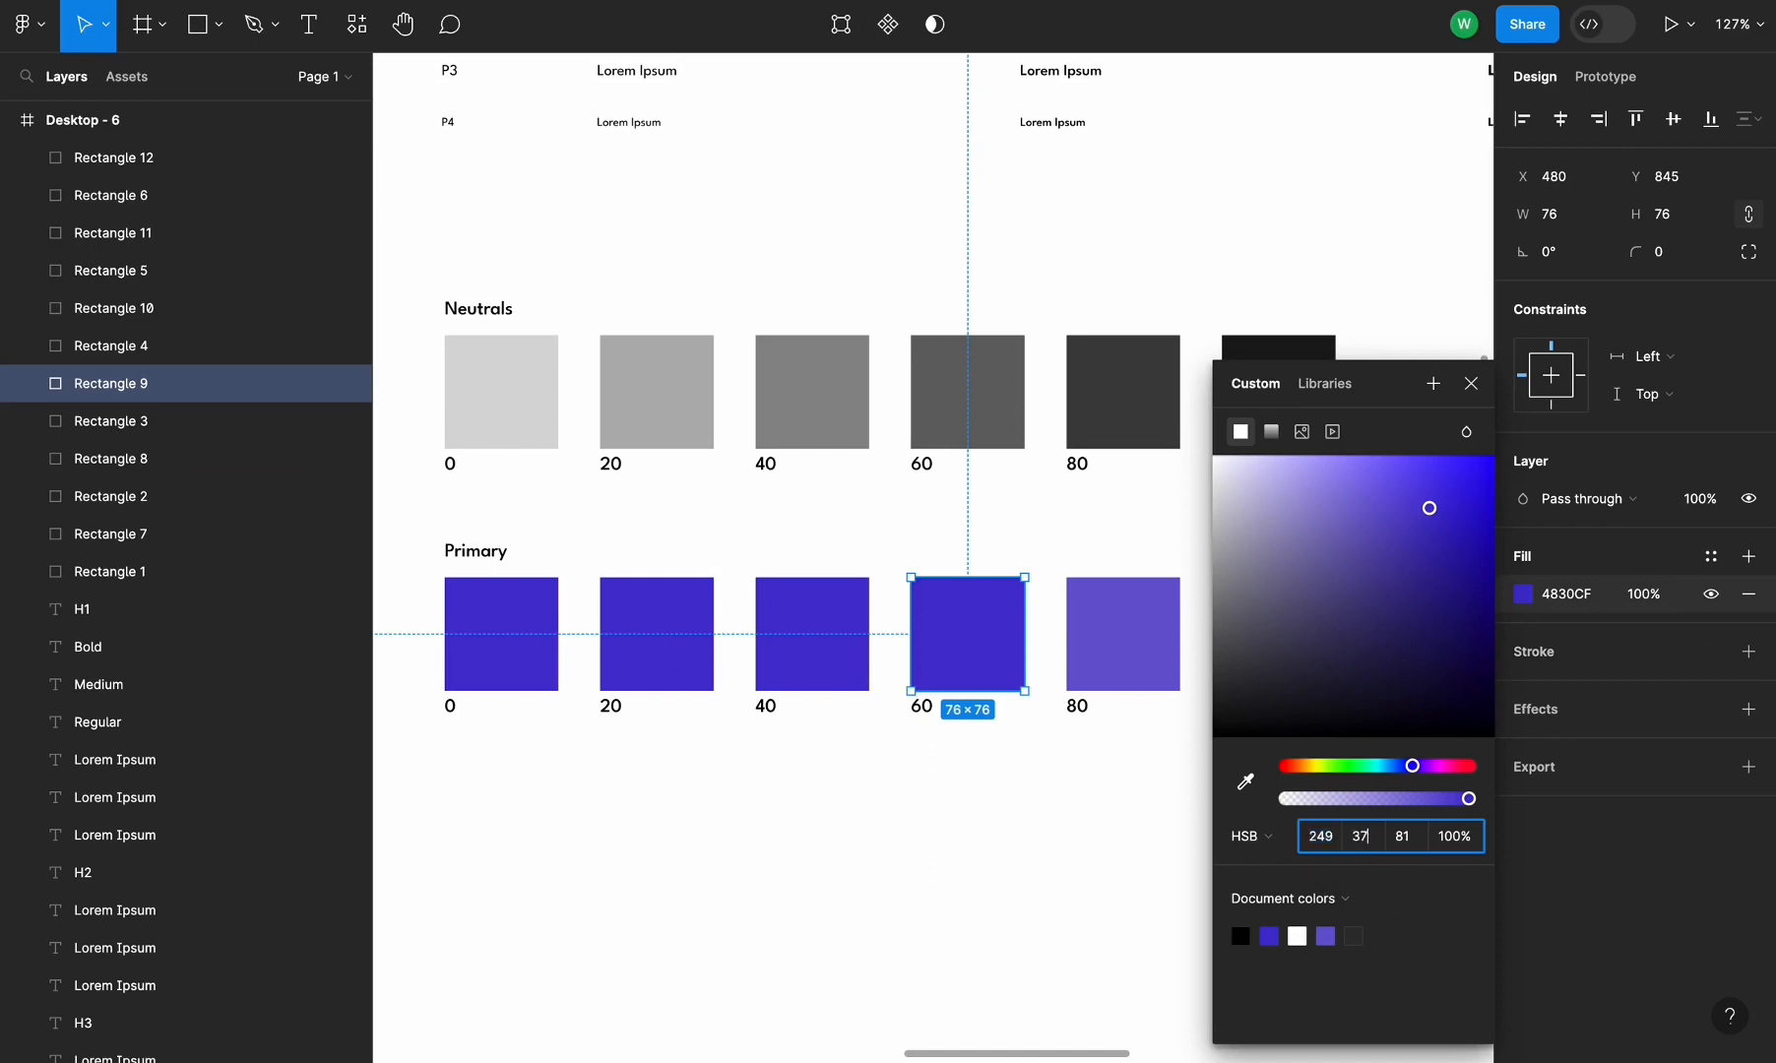
key("Return")
Set the Primary 40 swatch's fill saturation to 27
left_click(791, 682)
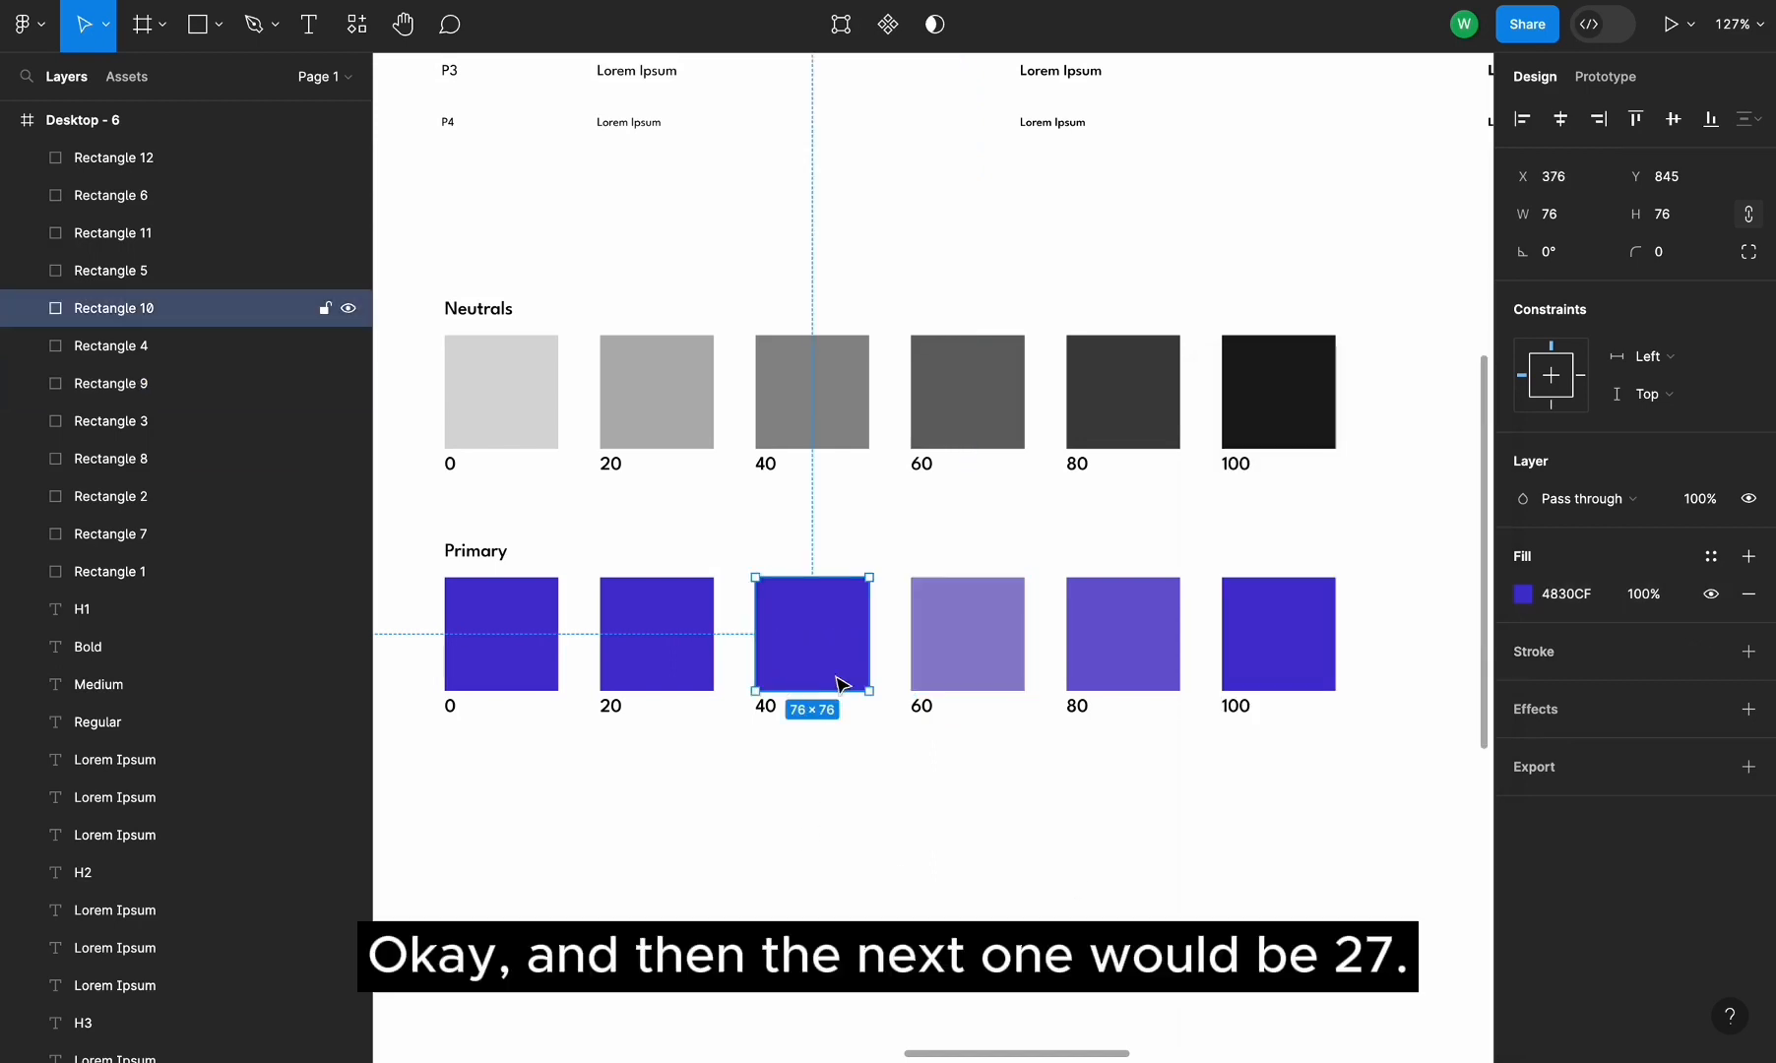
left_click(1523, 598)
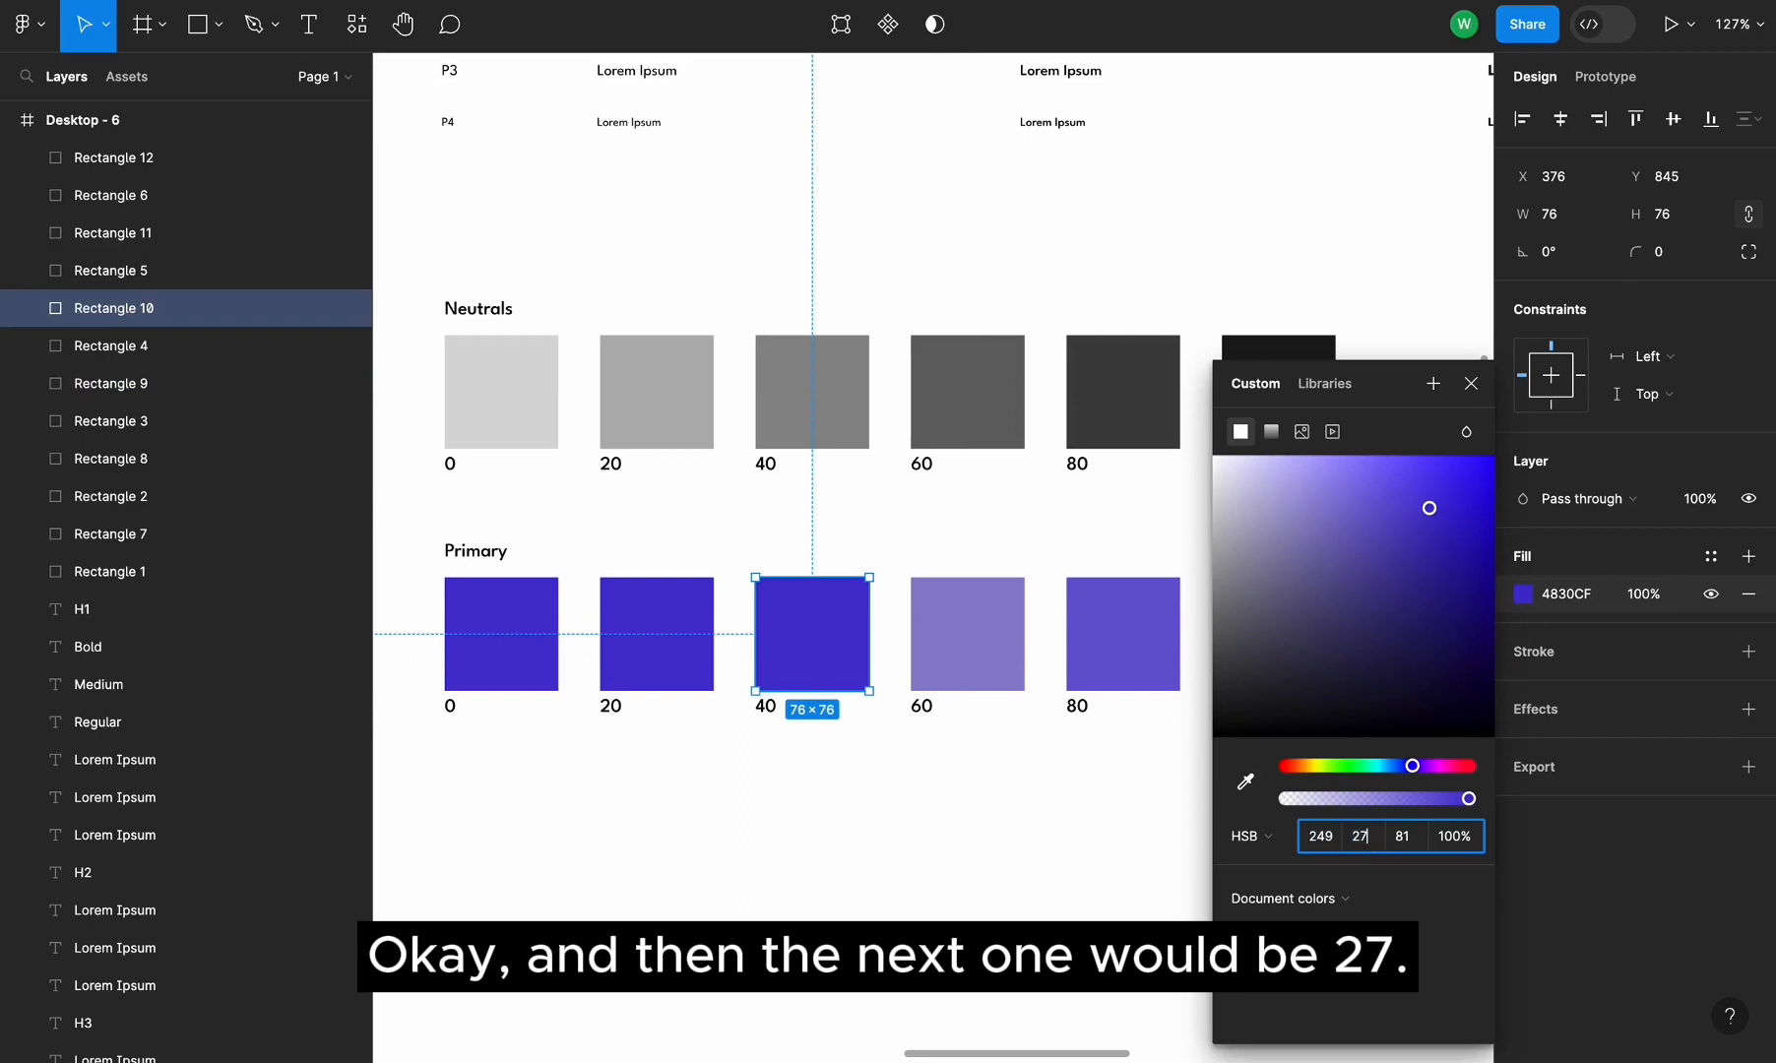
key("Return")
Set the Primary 20 swatch's fill saturation to 17
left_click(672, 628)
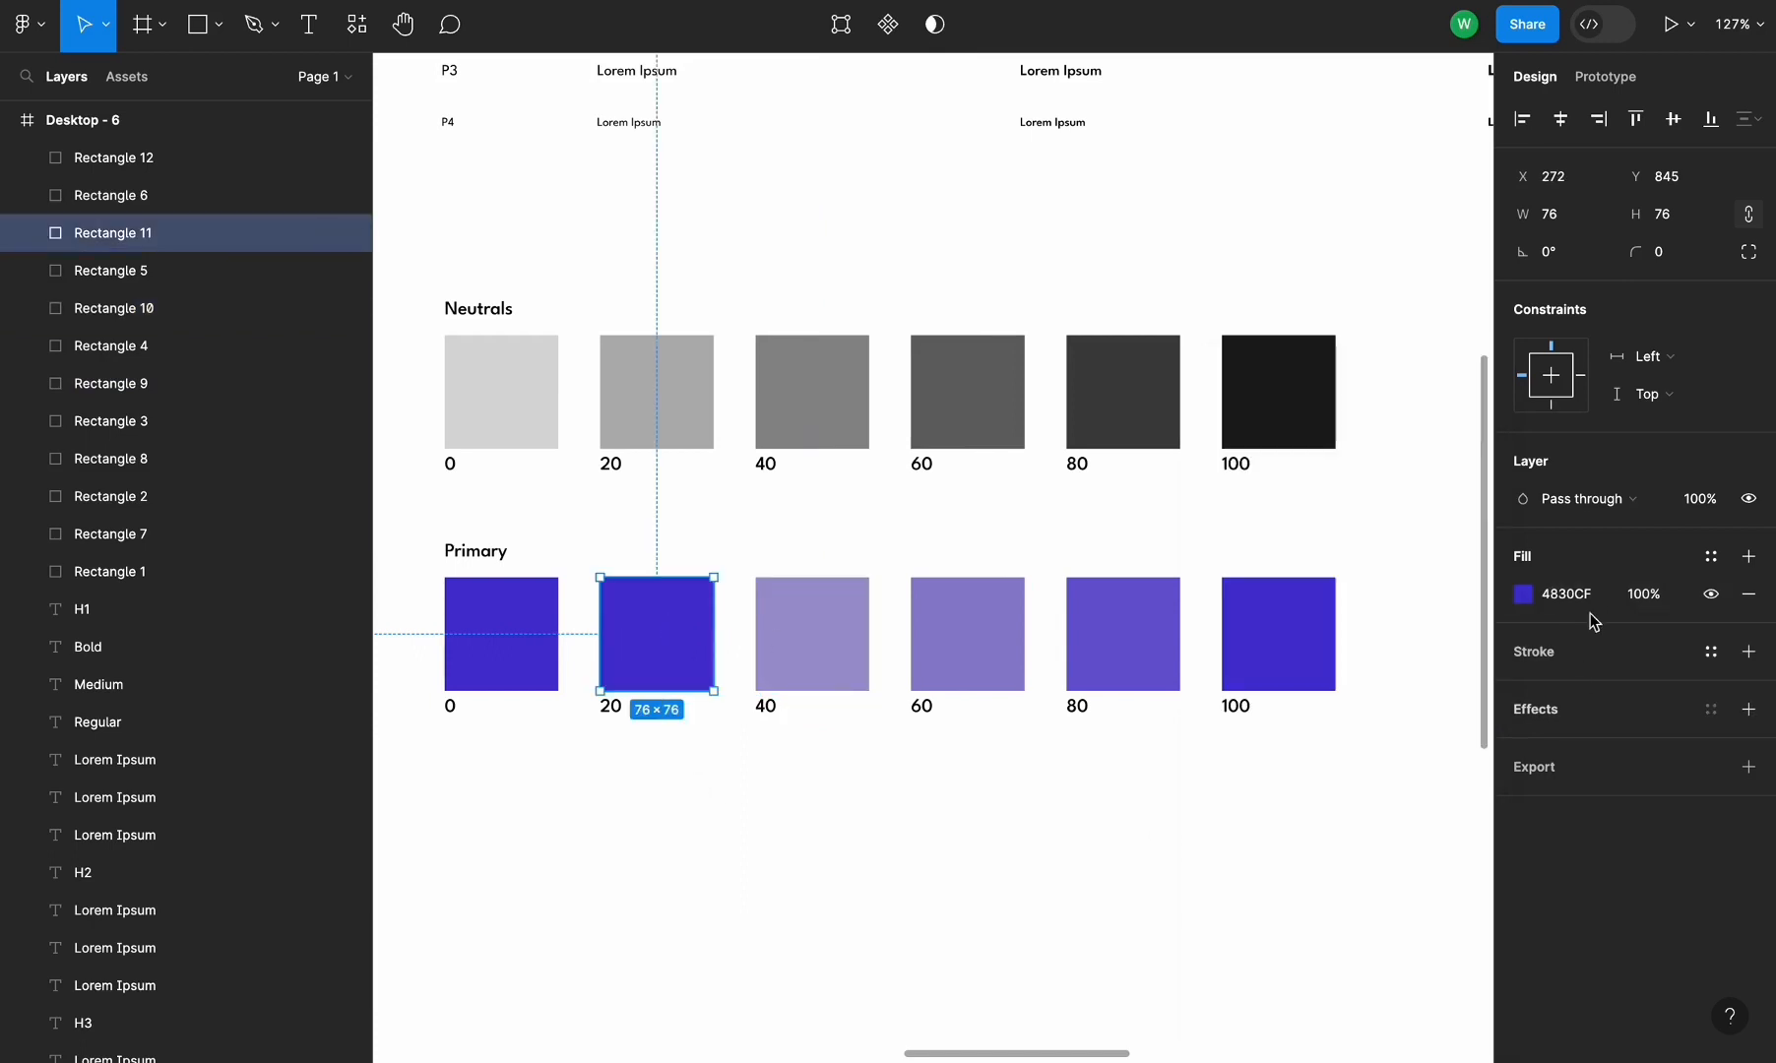
left_click(1524, 594)
left_click(1363, 840)
type("17")
key("Return")
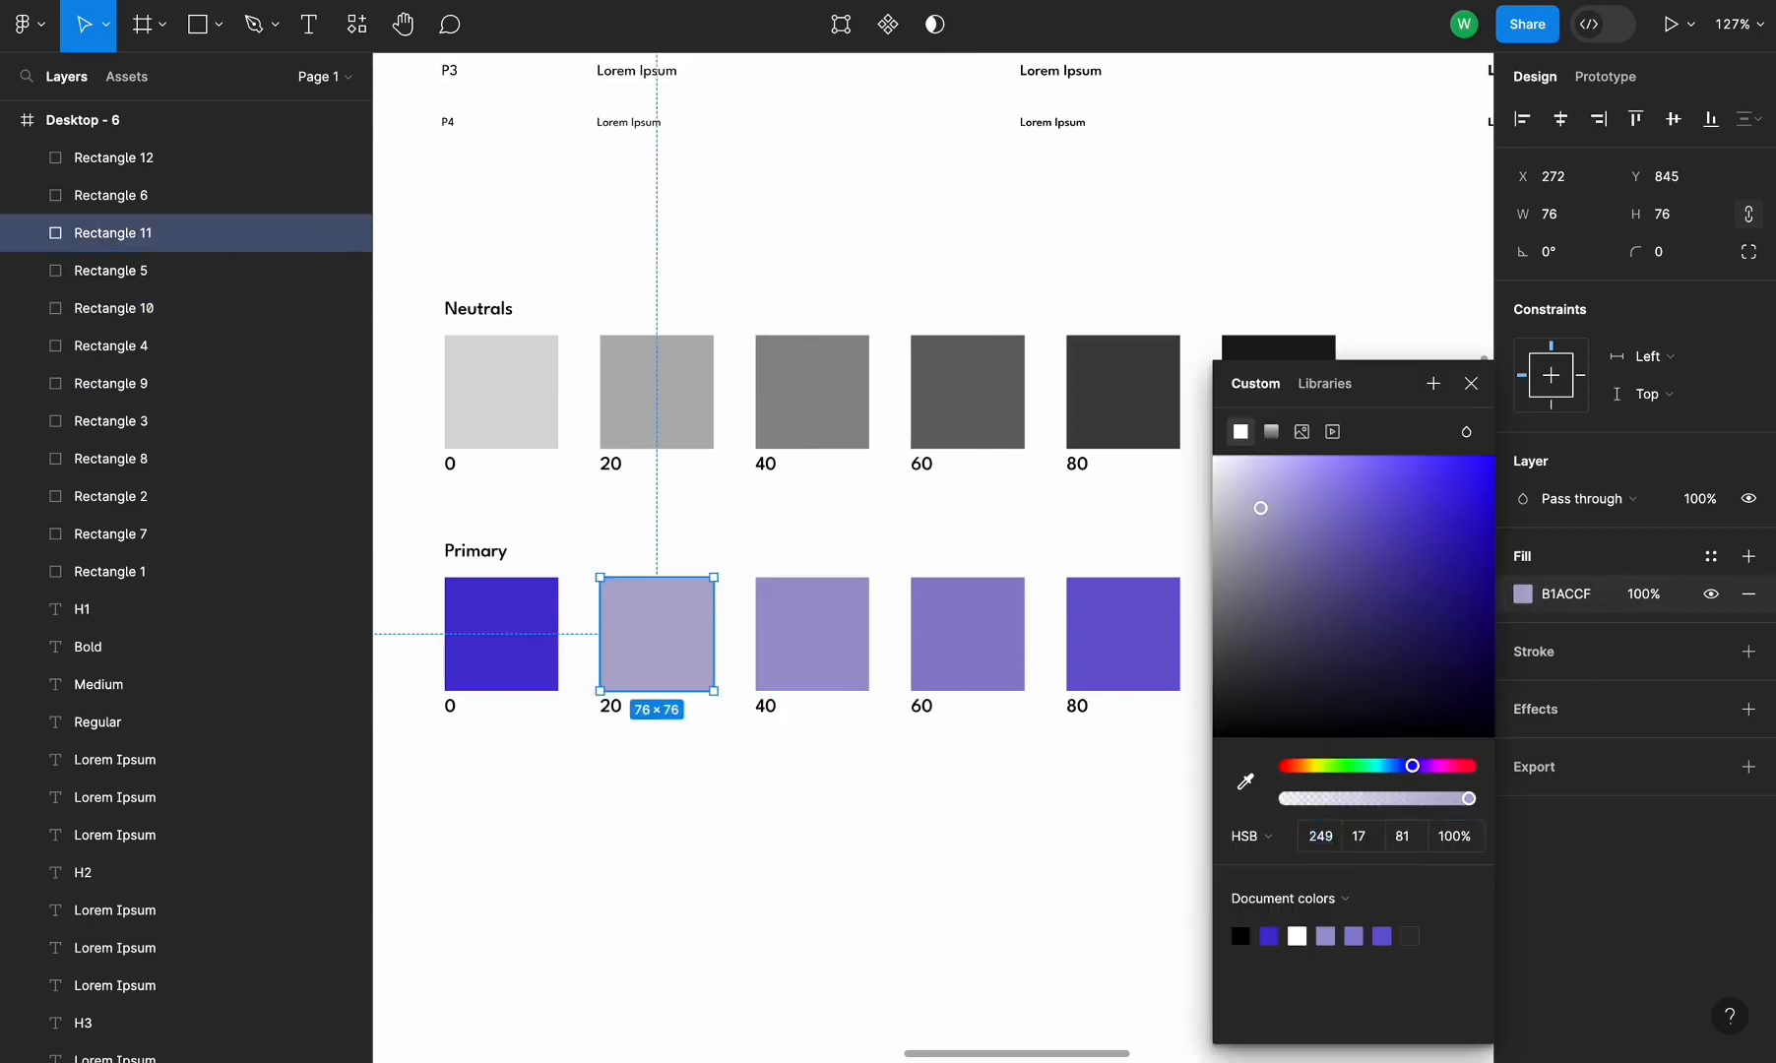
Set the Primary 0 swatch's fill saturation to 7
left_click(502, 631)
left_click(1523, 595)
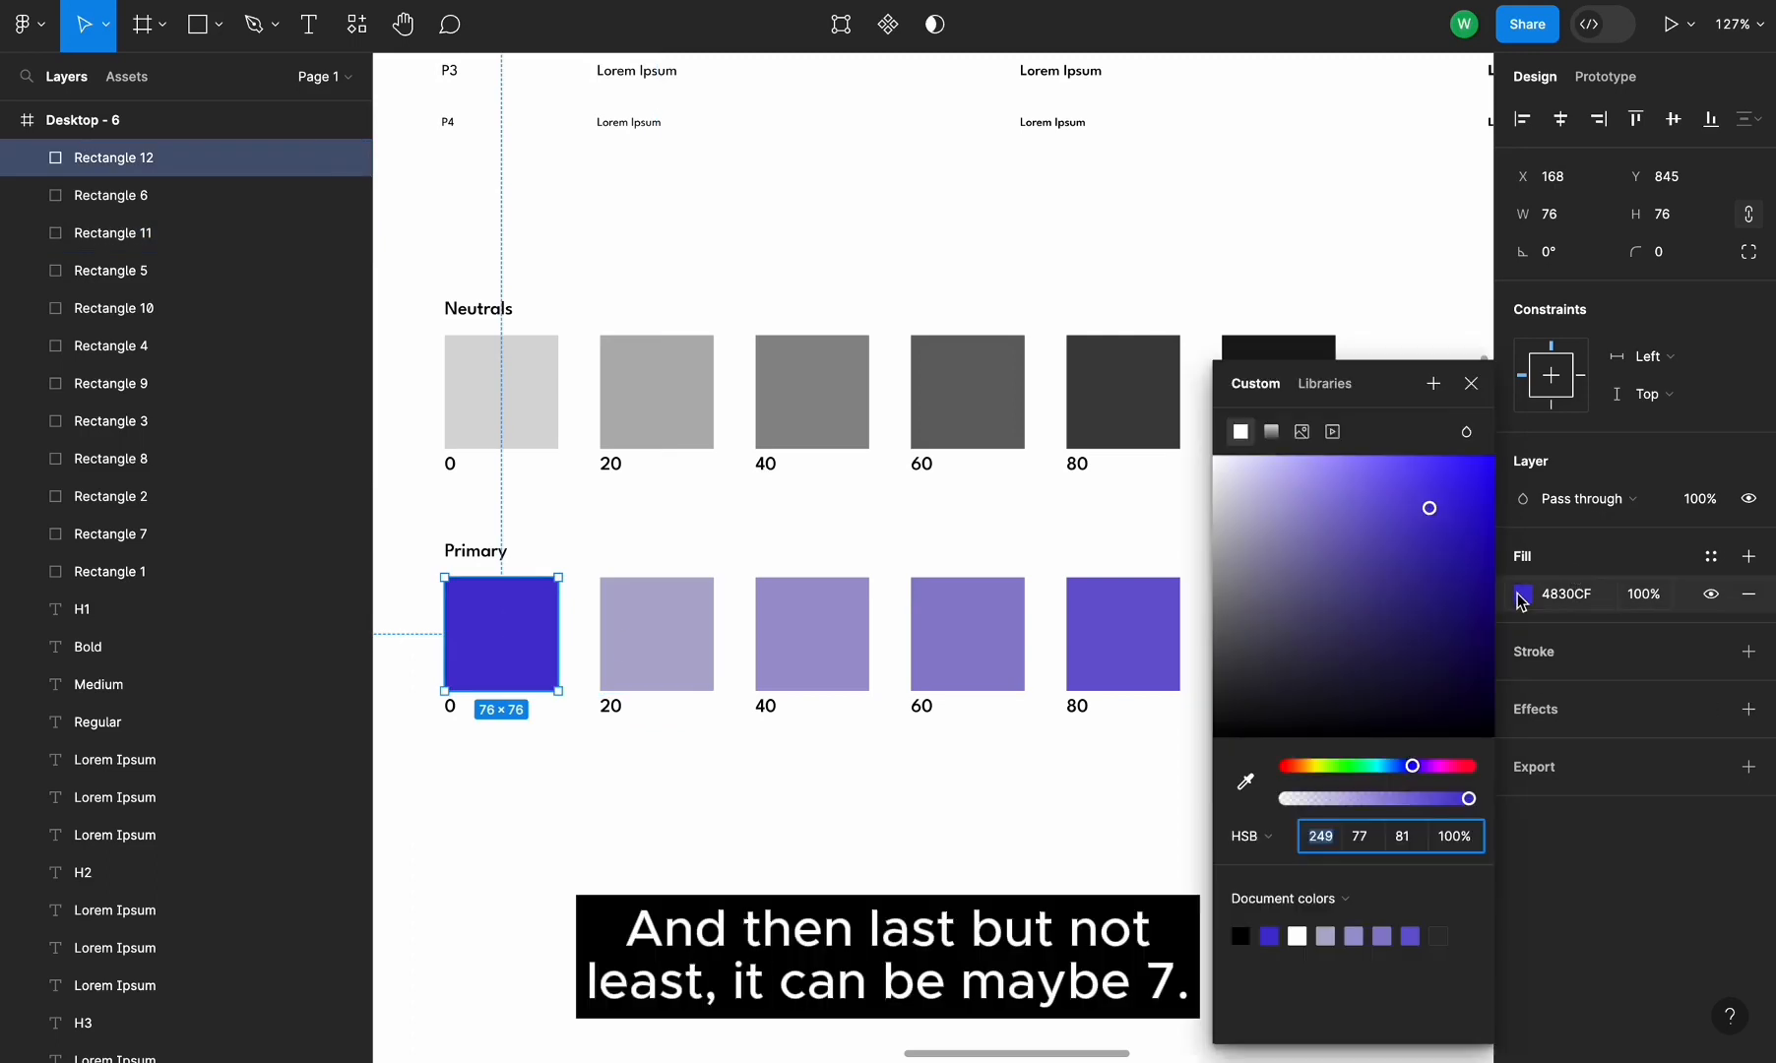
type("7")
key("Return")
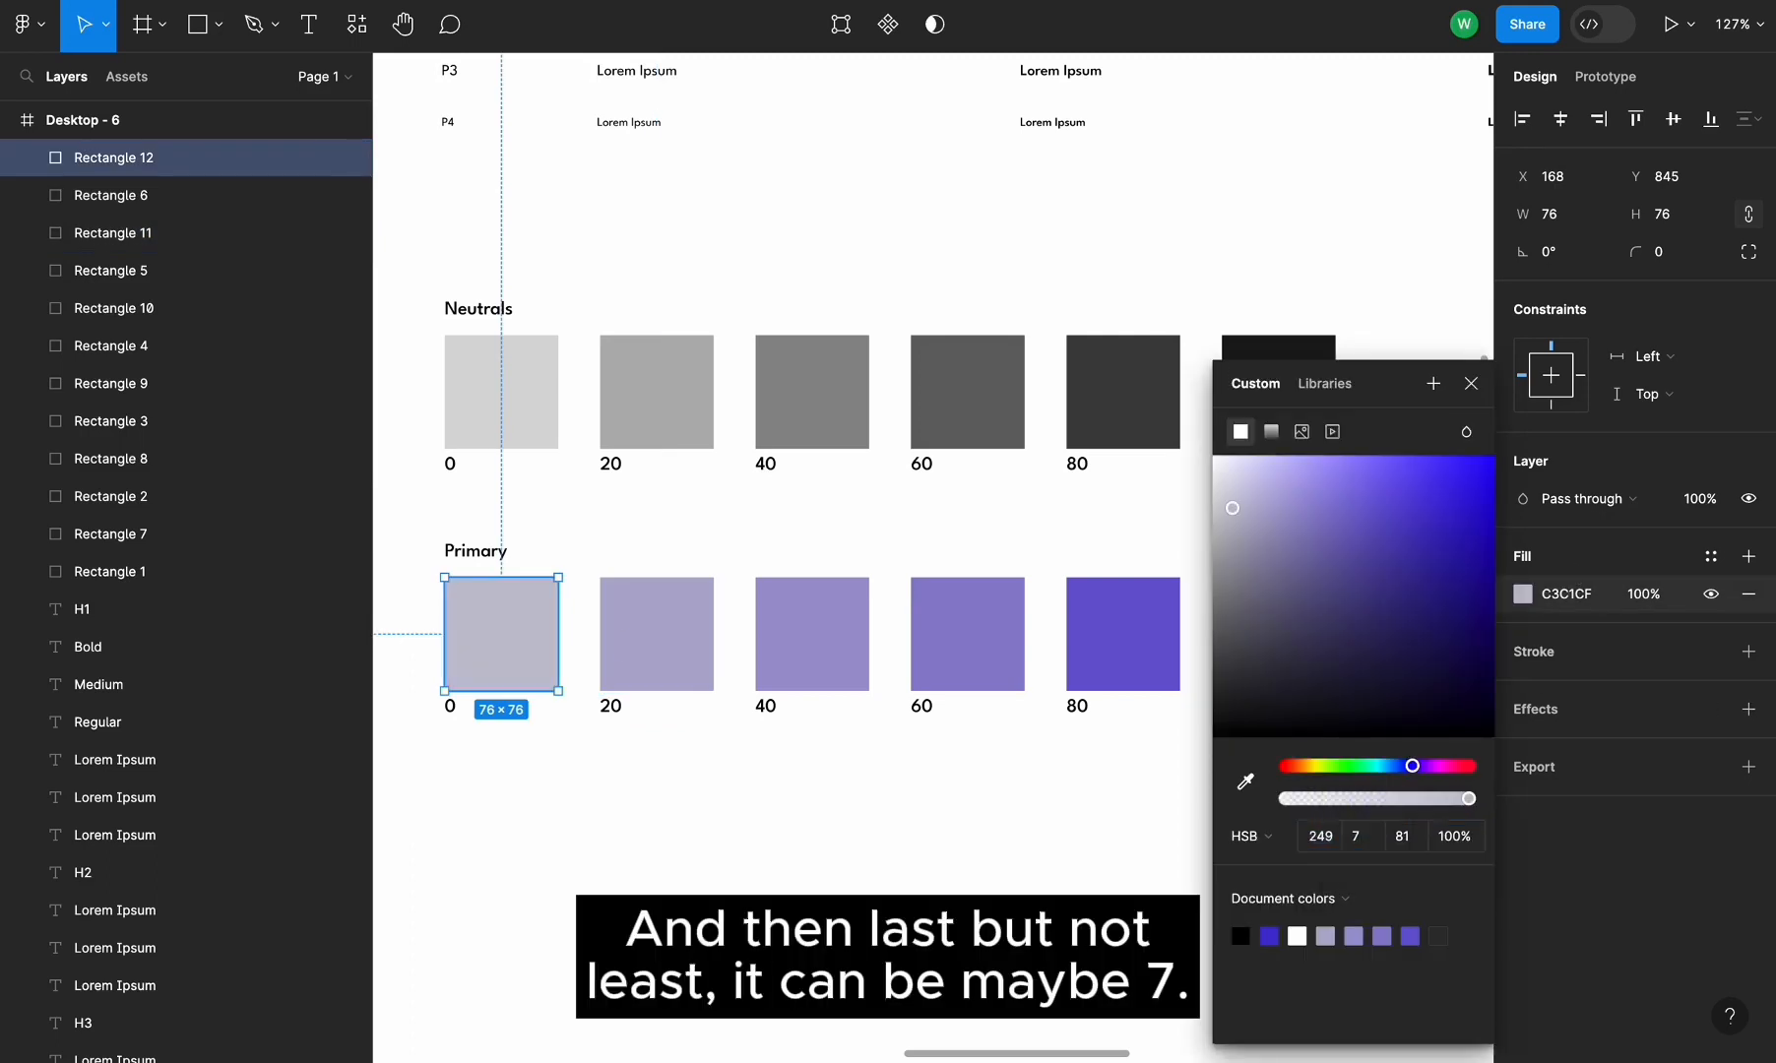
Set the Primary 0 swatch's fill saturation to 15
left_click(1358, 837)
type("15")
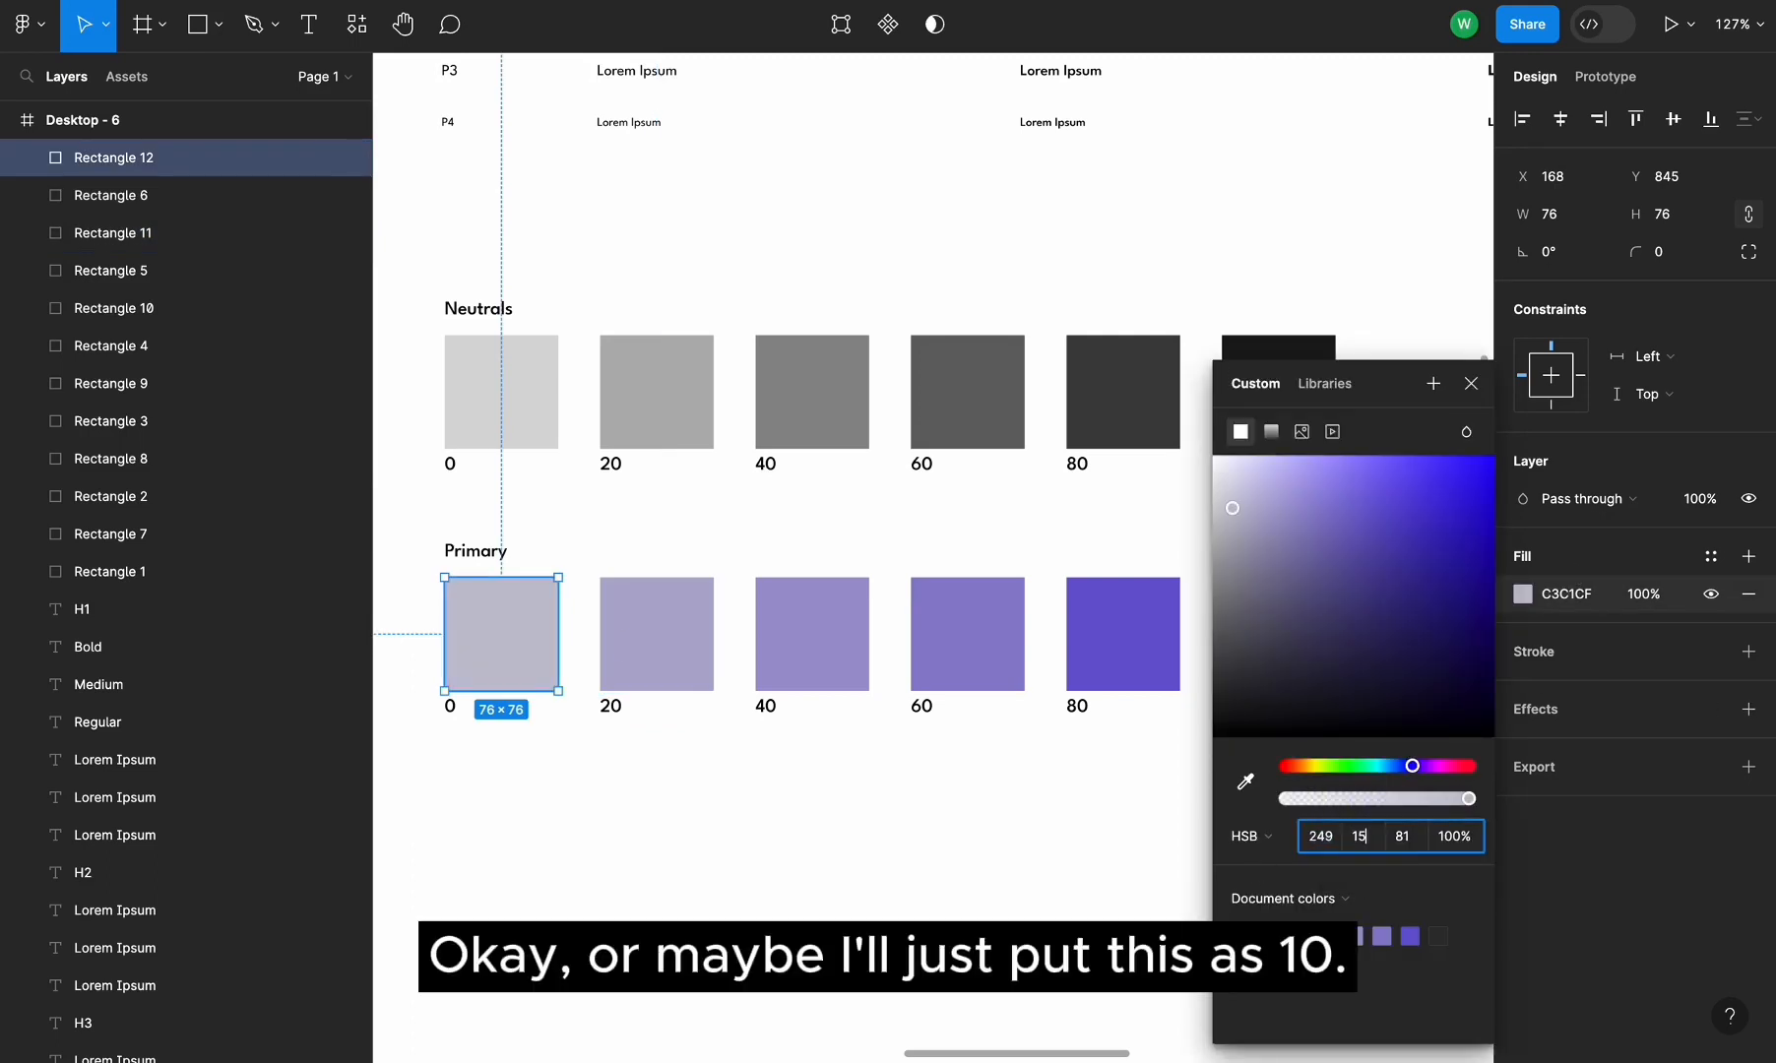
key("Return")
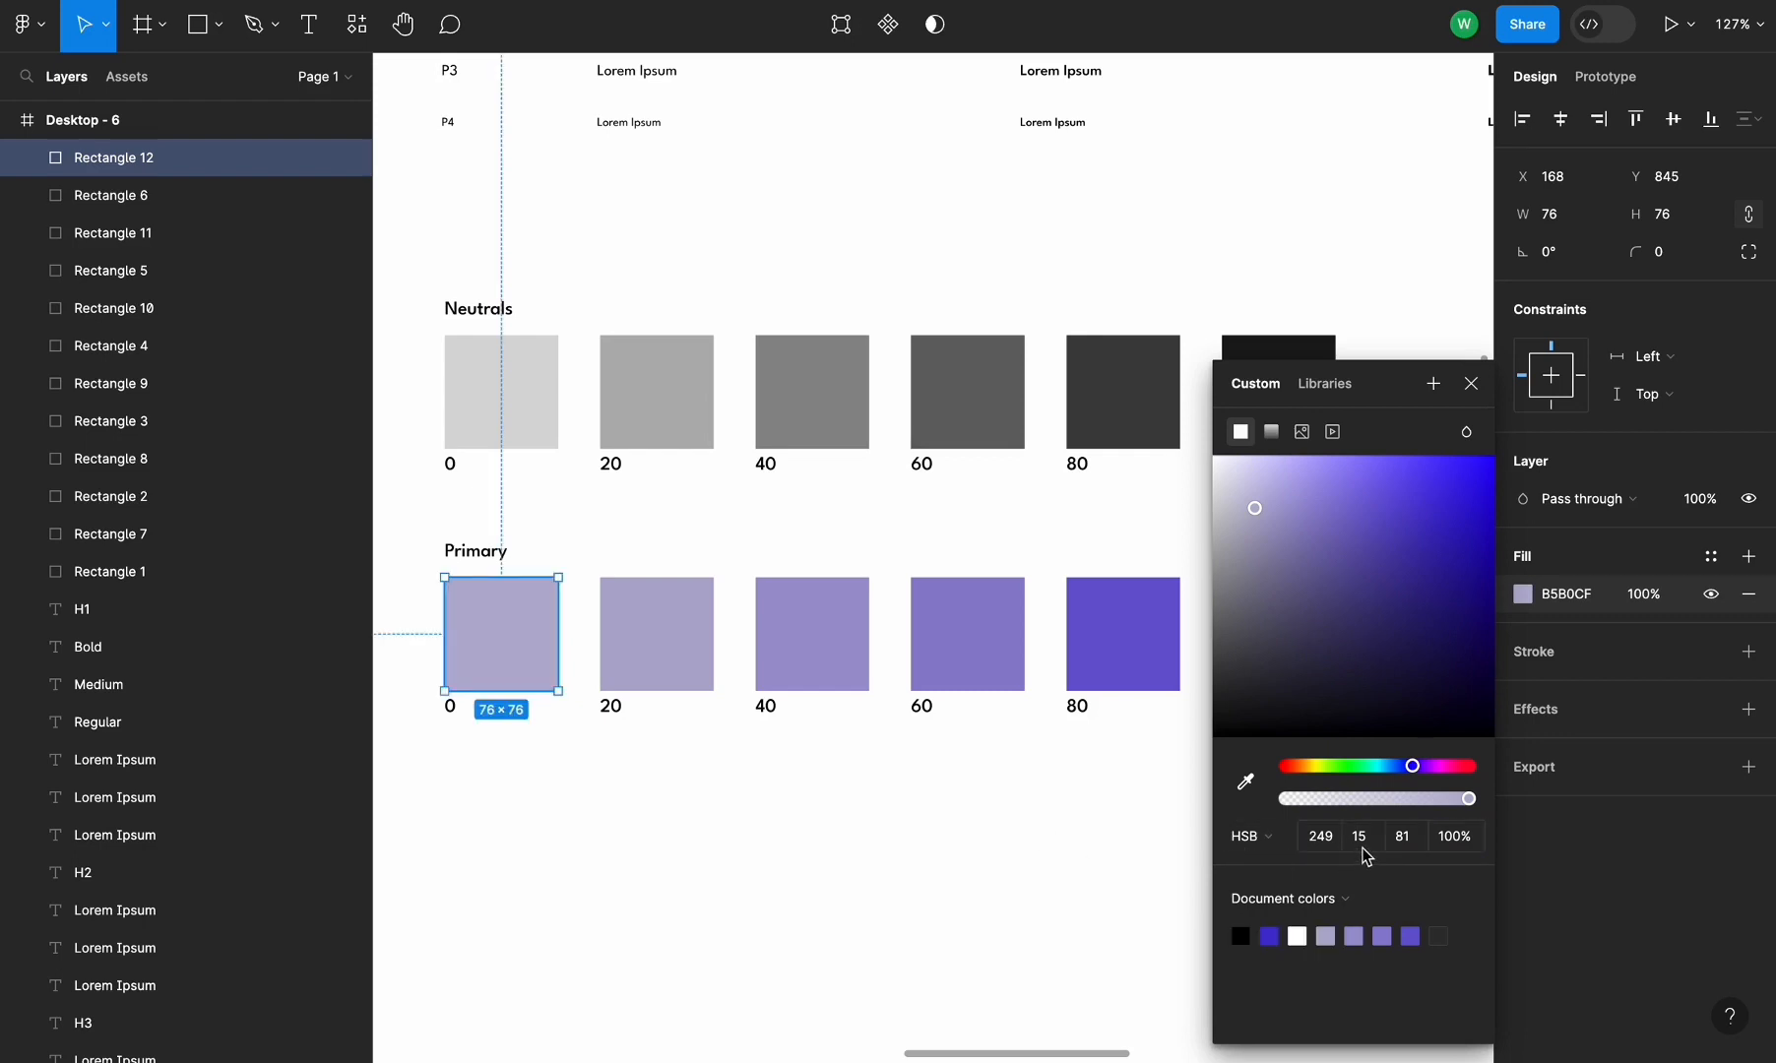
left_click(1365, 845)
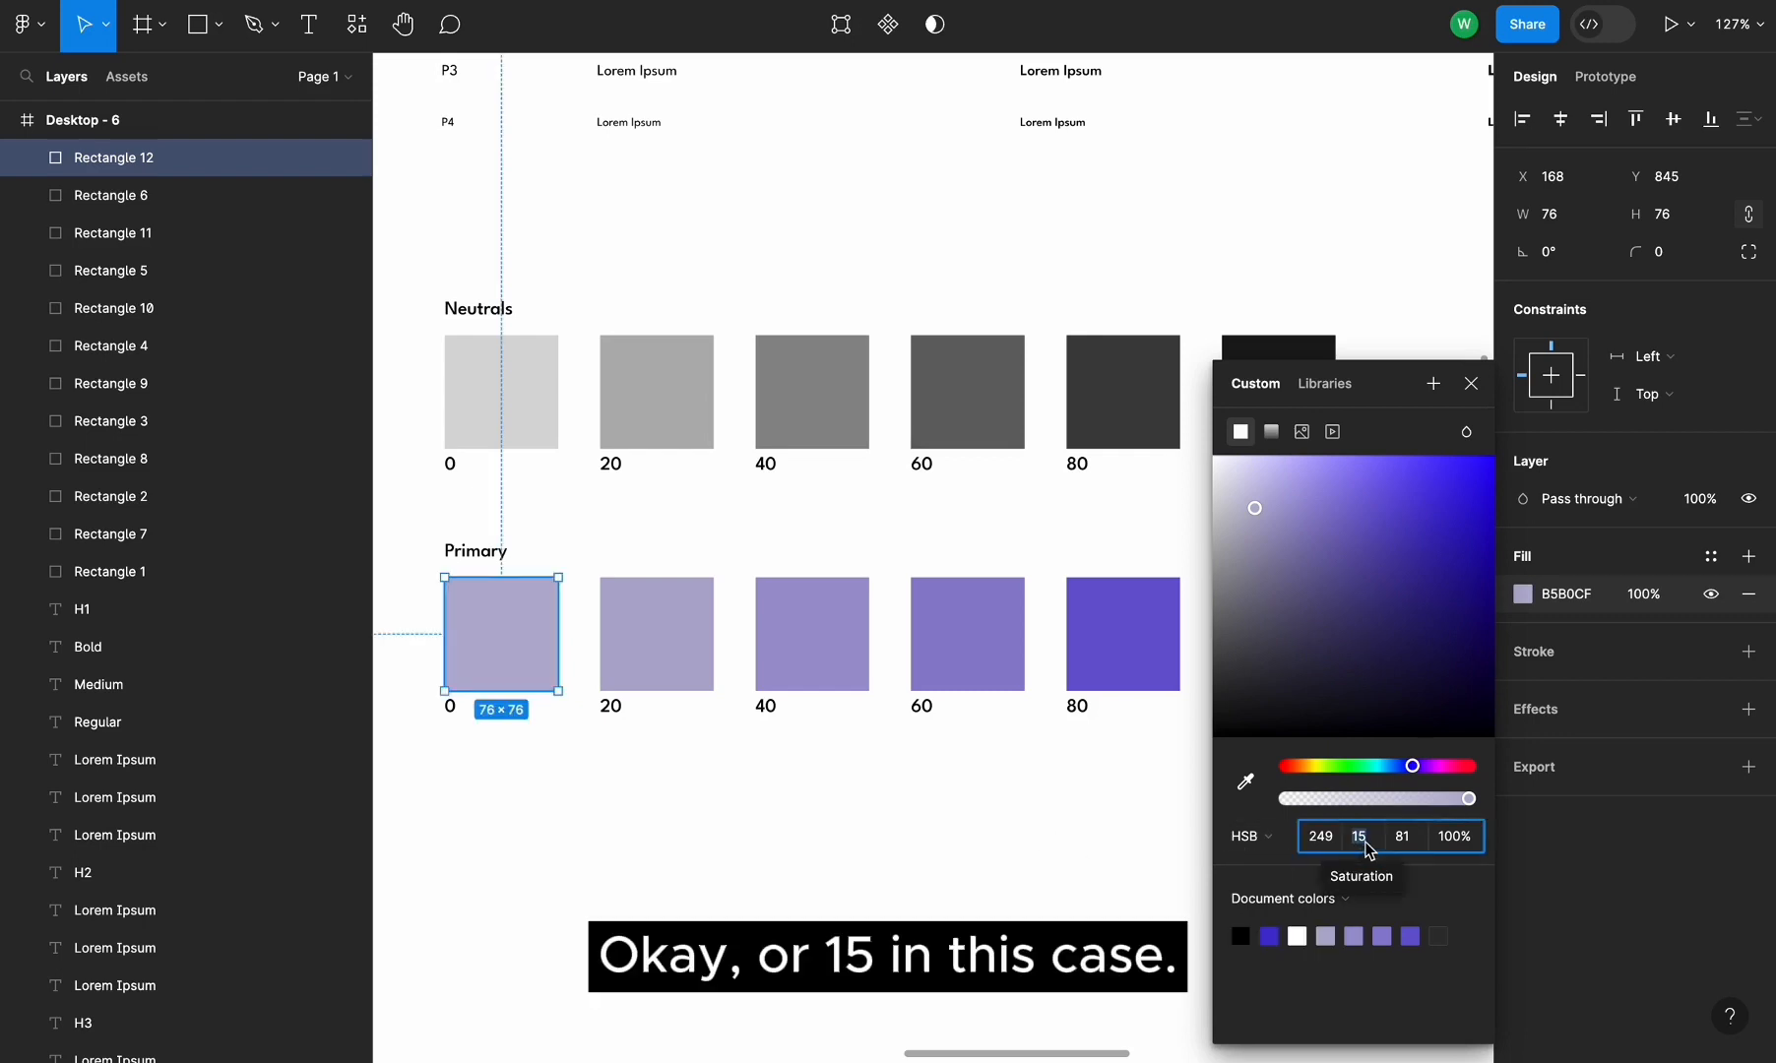
Compare with the Primary 20 swatch's fill and set the Primary 0 swatch's saturation to 8
left_click(686, 670)
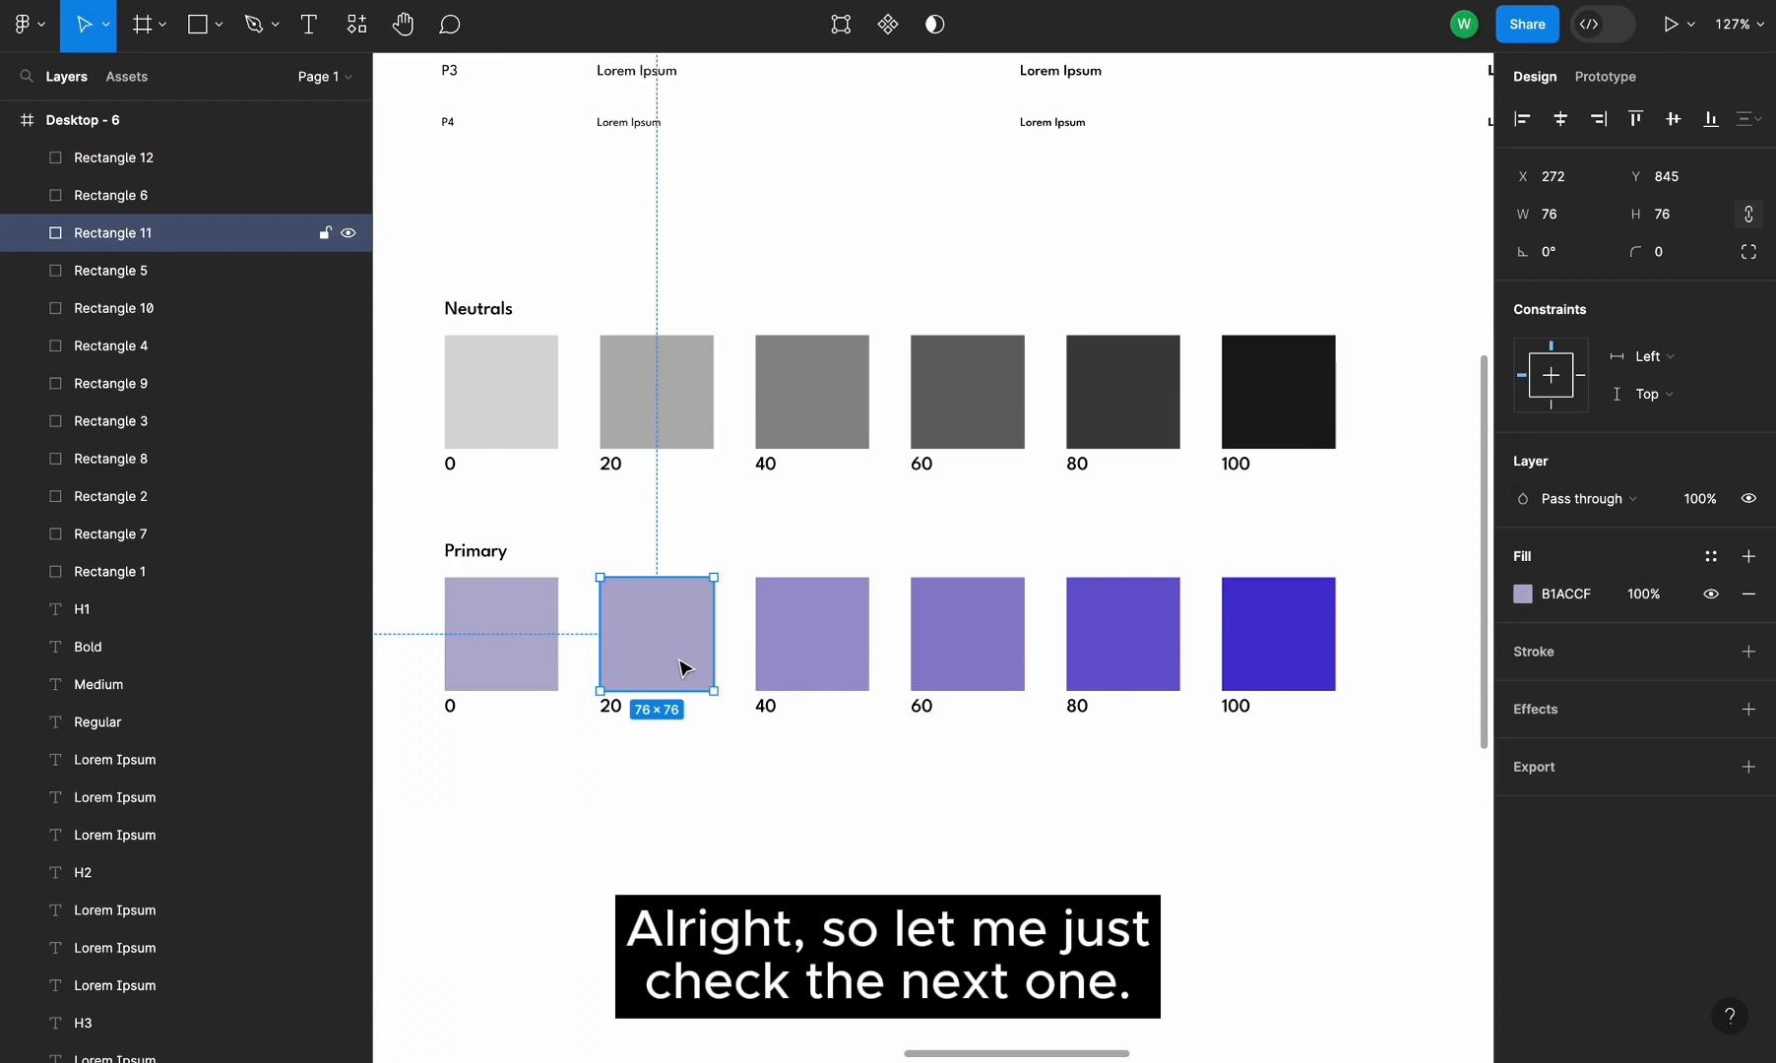
left_click(1525, 593)
left_click(531, 635)
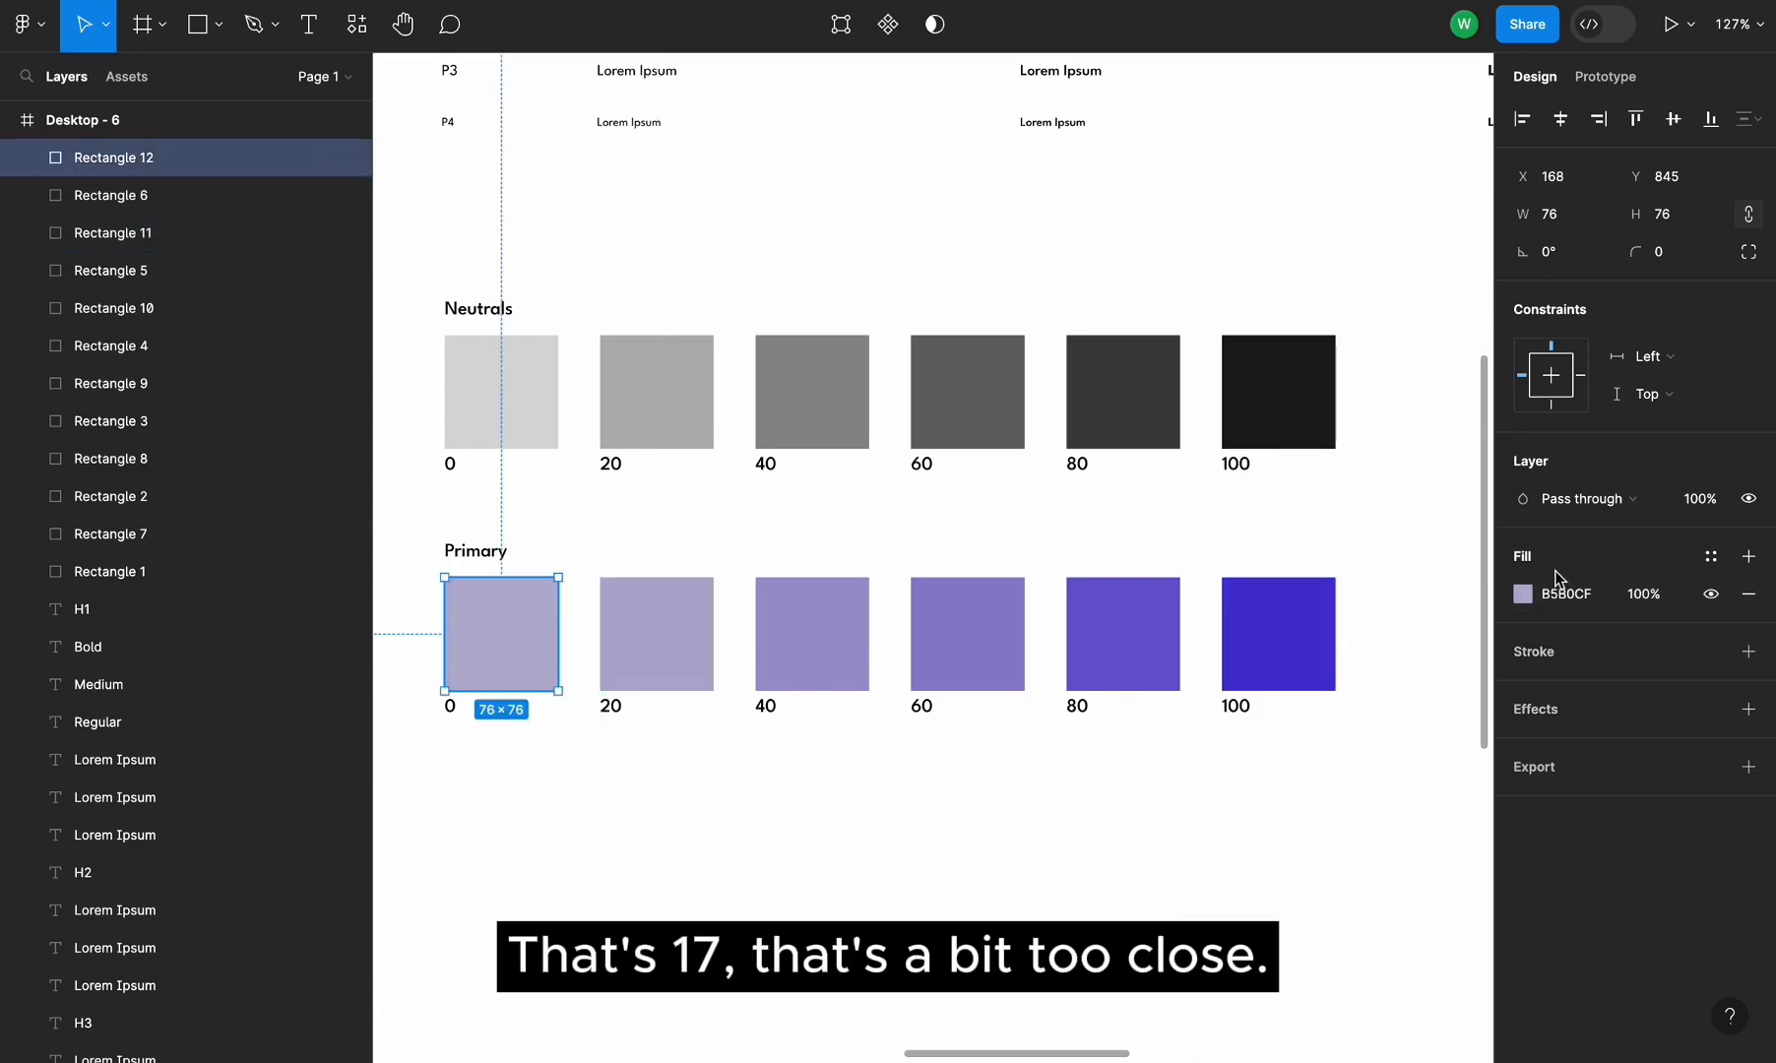
left_click(1523, 601)
left_click(1358, 838)
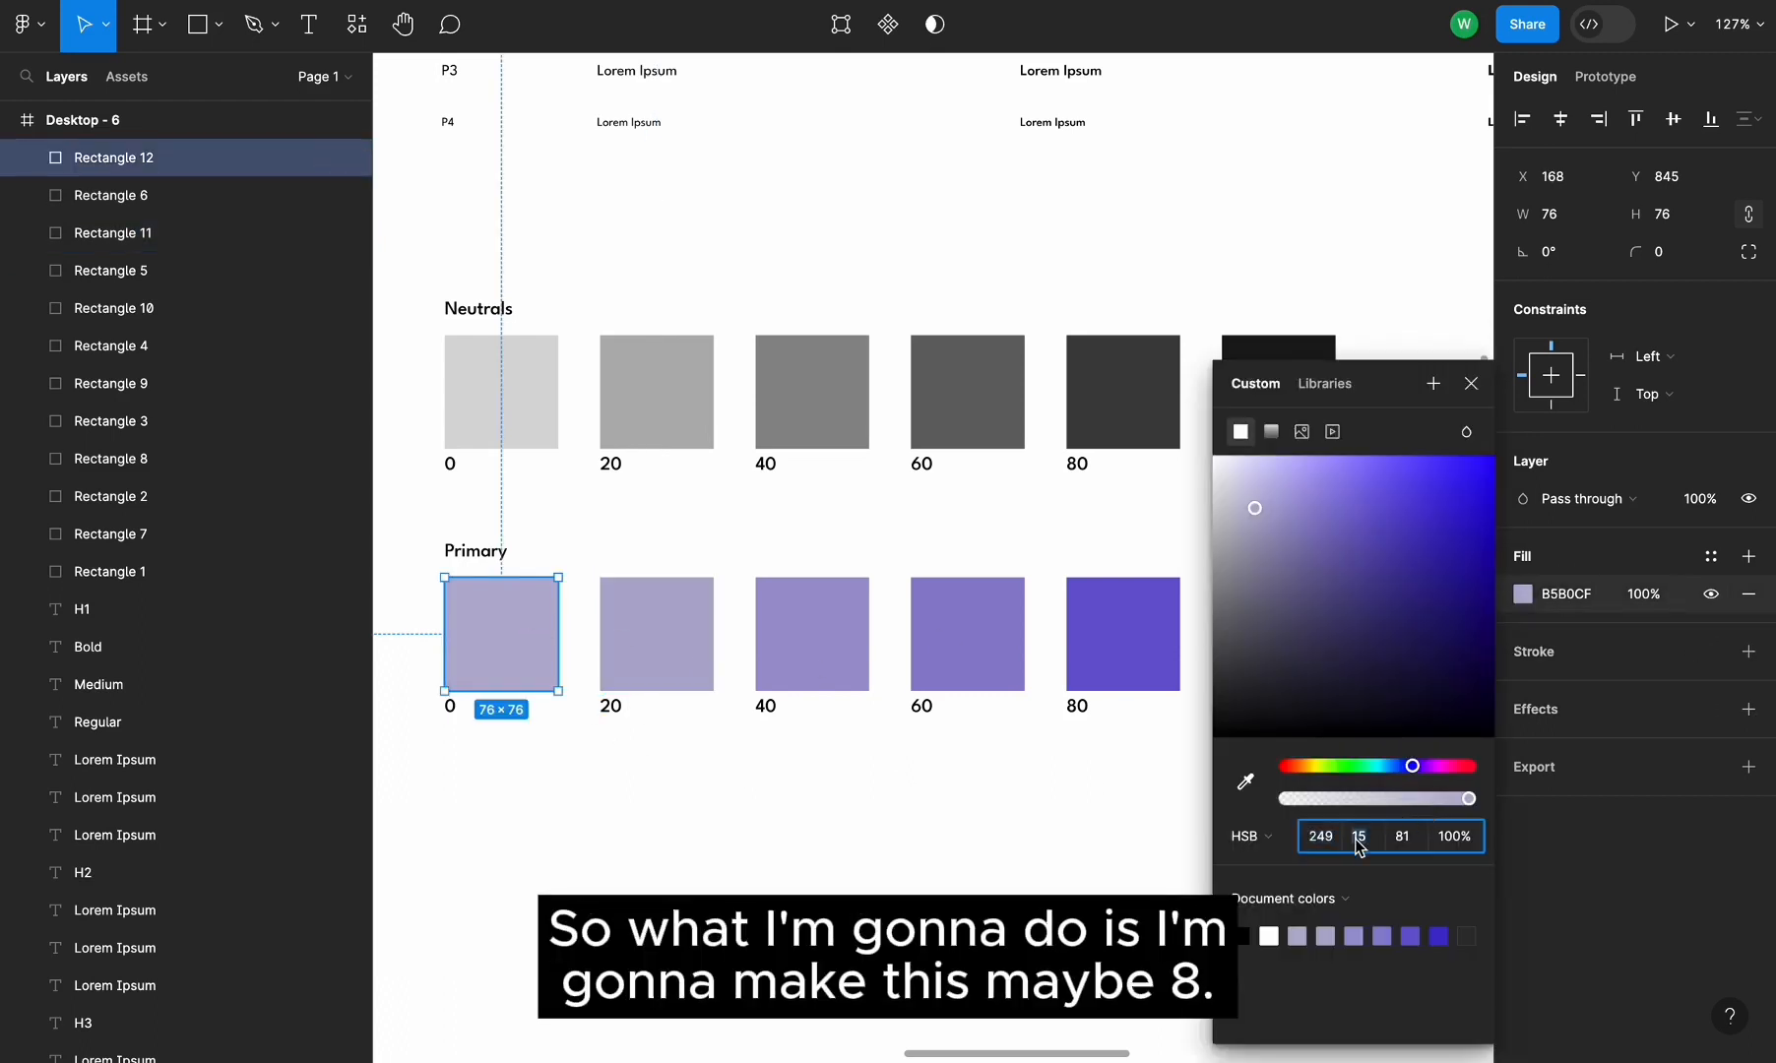
type("8")
key("Return")
Review the Primary swatch row from the lightest to the darkest color
left_click(933, 823)
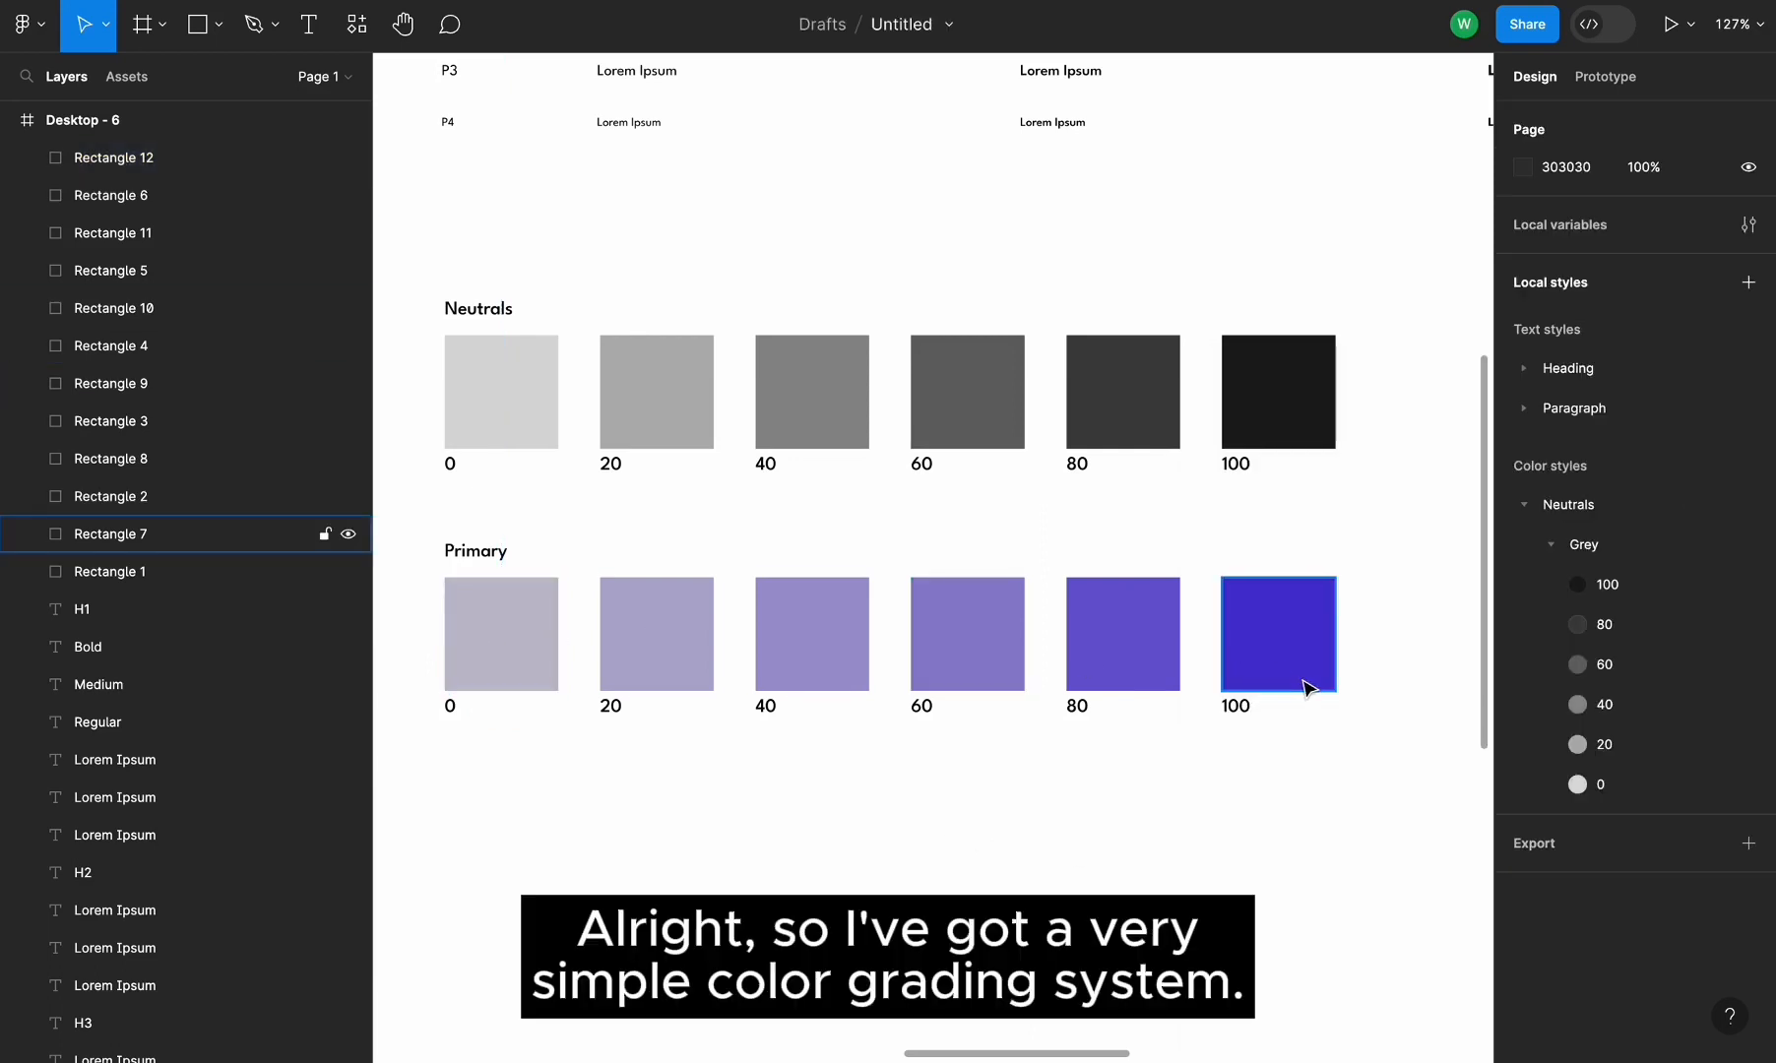
left_click(1123, 619)
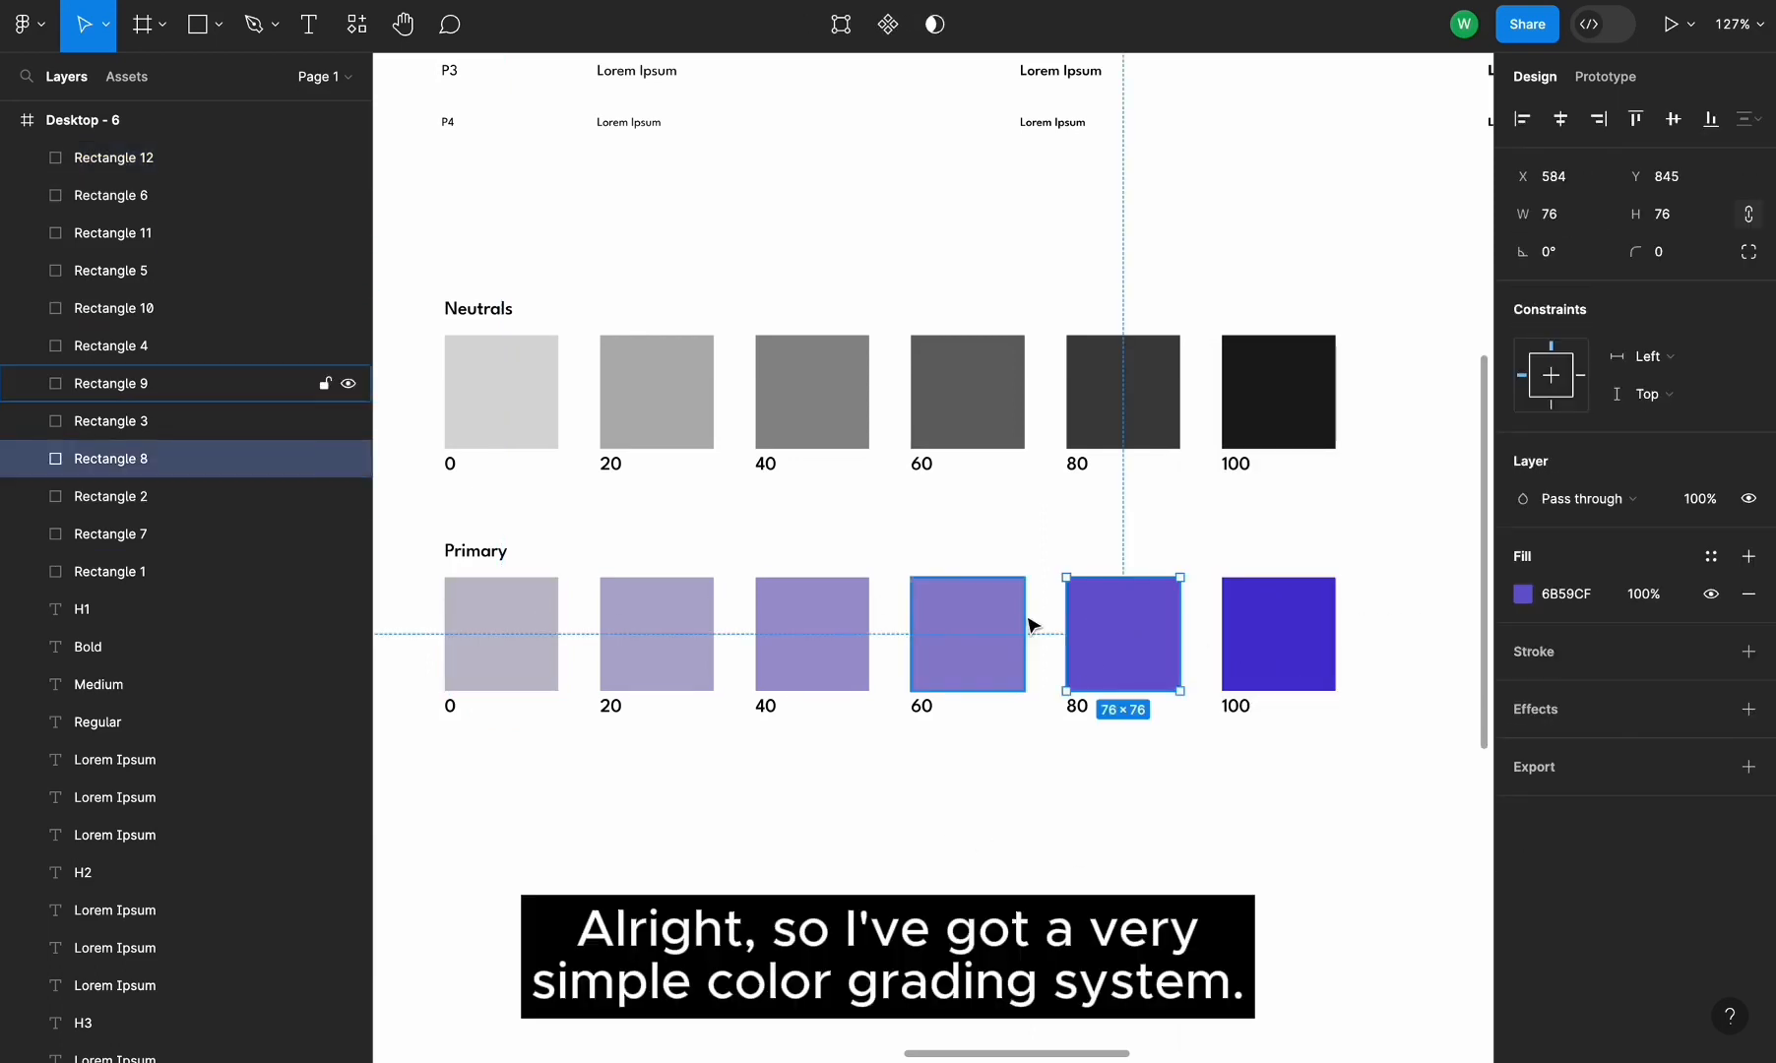
left_click(970, 628)
left_click(615, 602)
left_click(1243, 645)
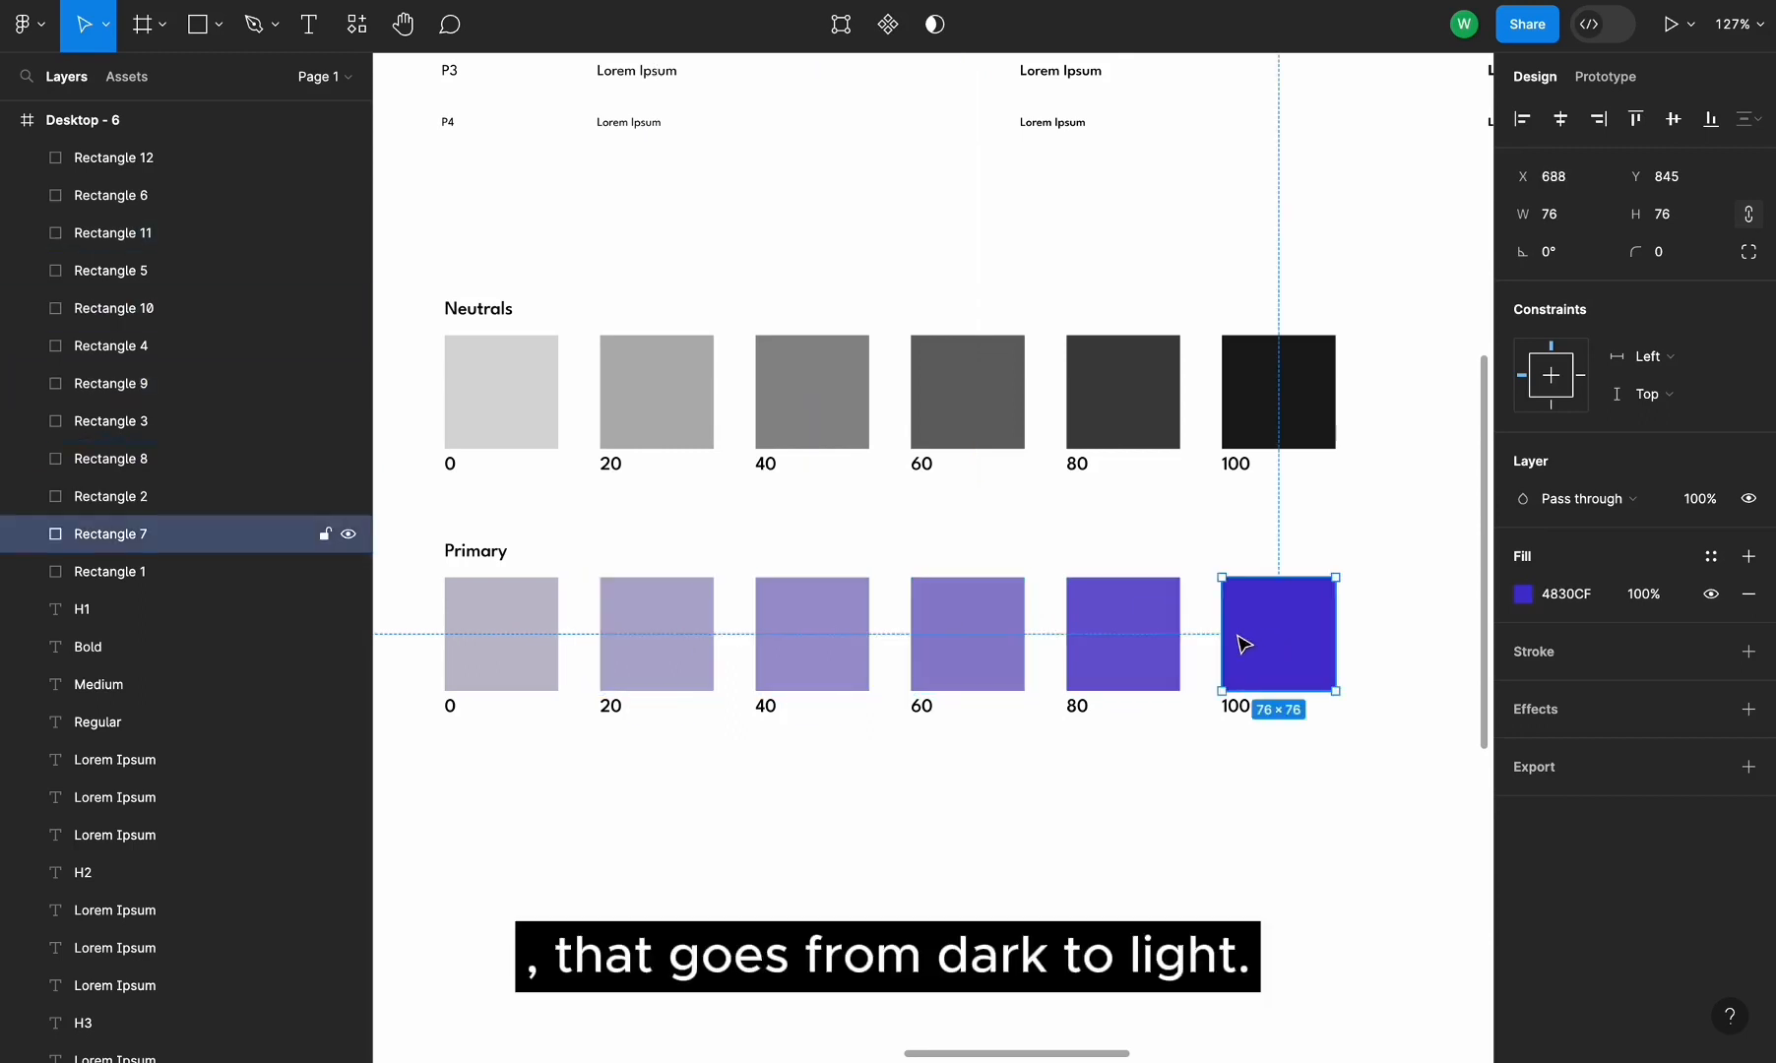
left_click(515, 661)
left_click(725, 829)
left_click(1167, 654)
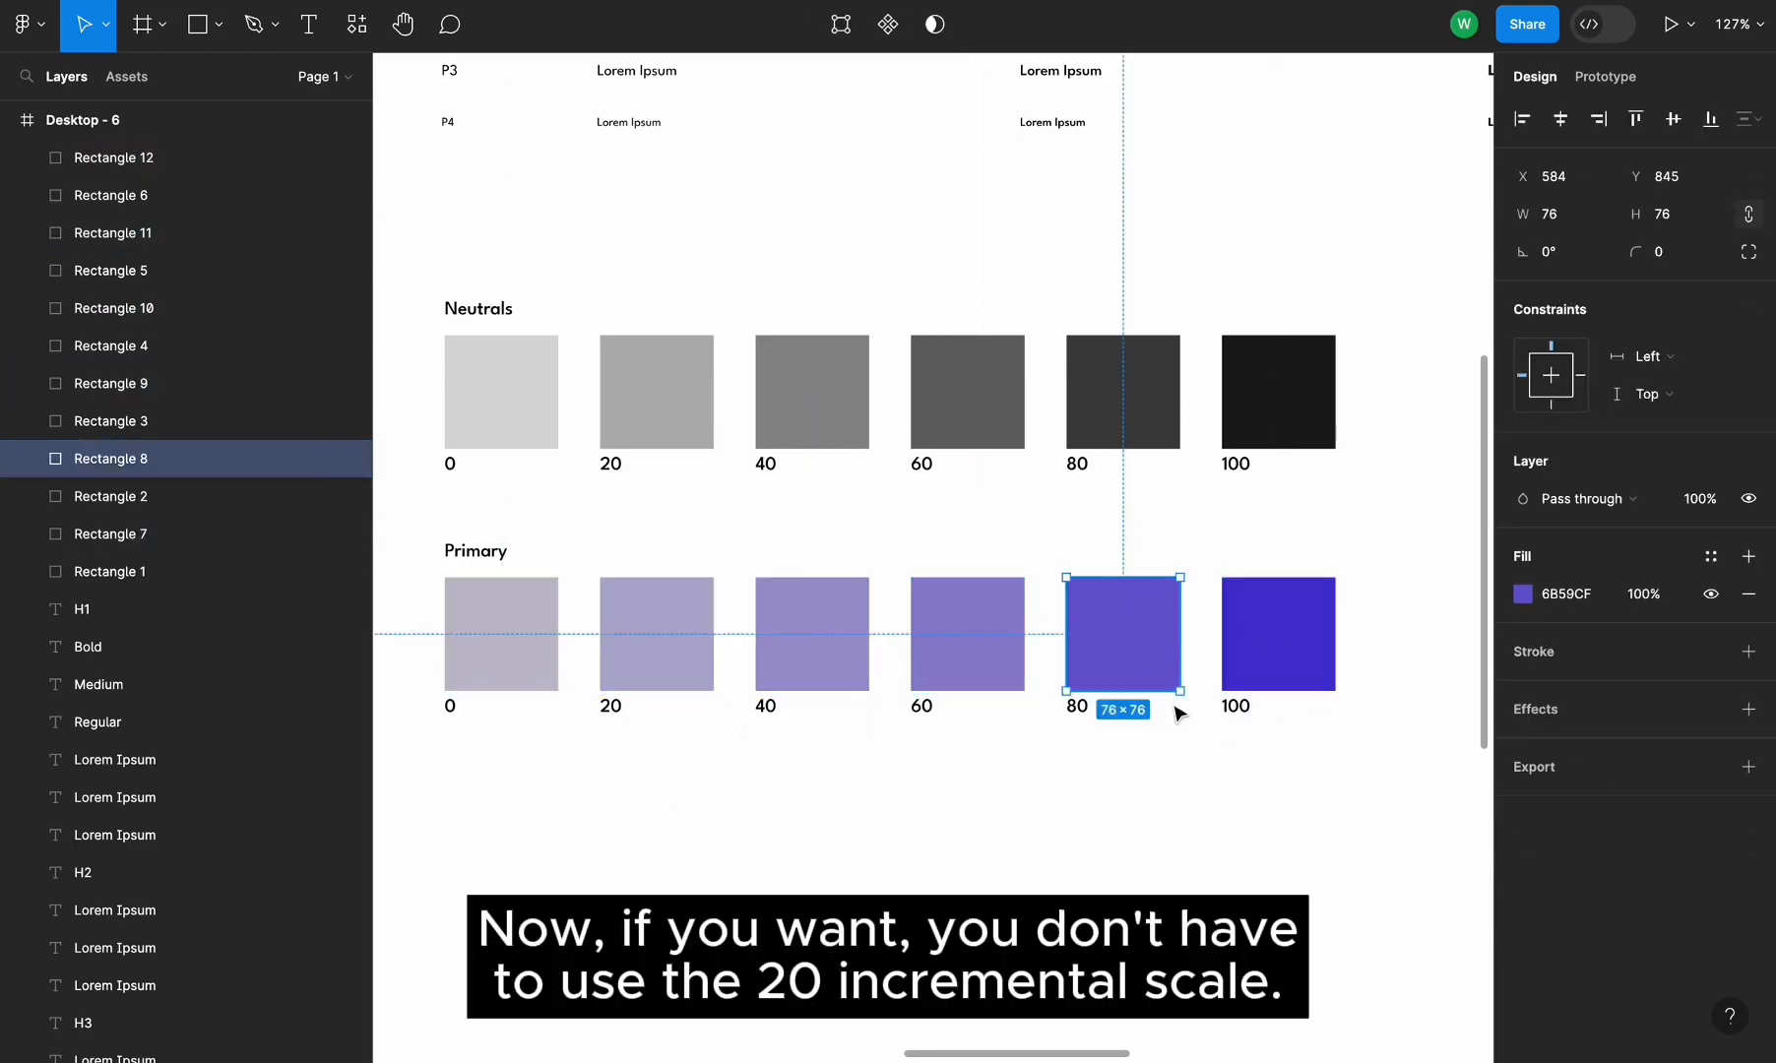
left_click(1218, 757)
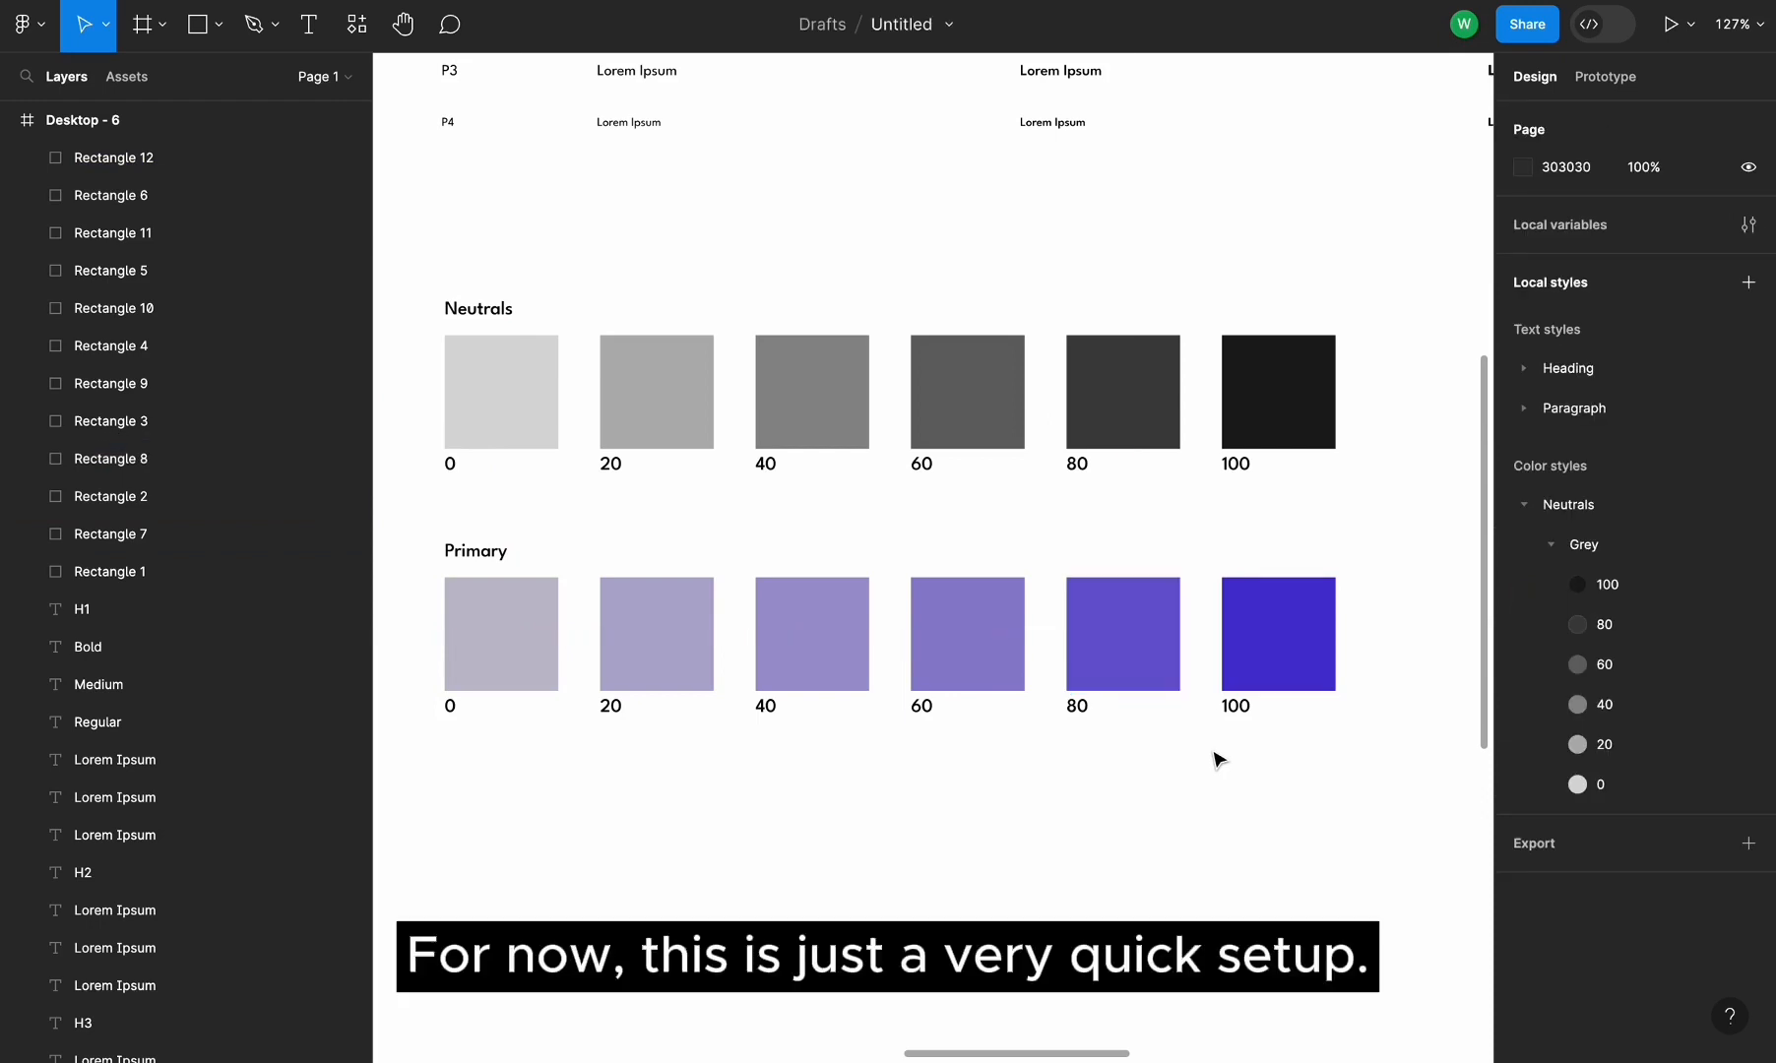
Create a color style named Primary/Blue/100 from the Primary 100 swatch's fill
left_click(1293, 657)
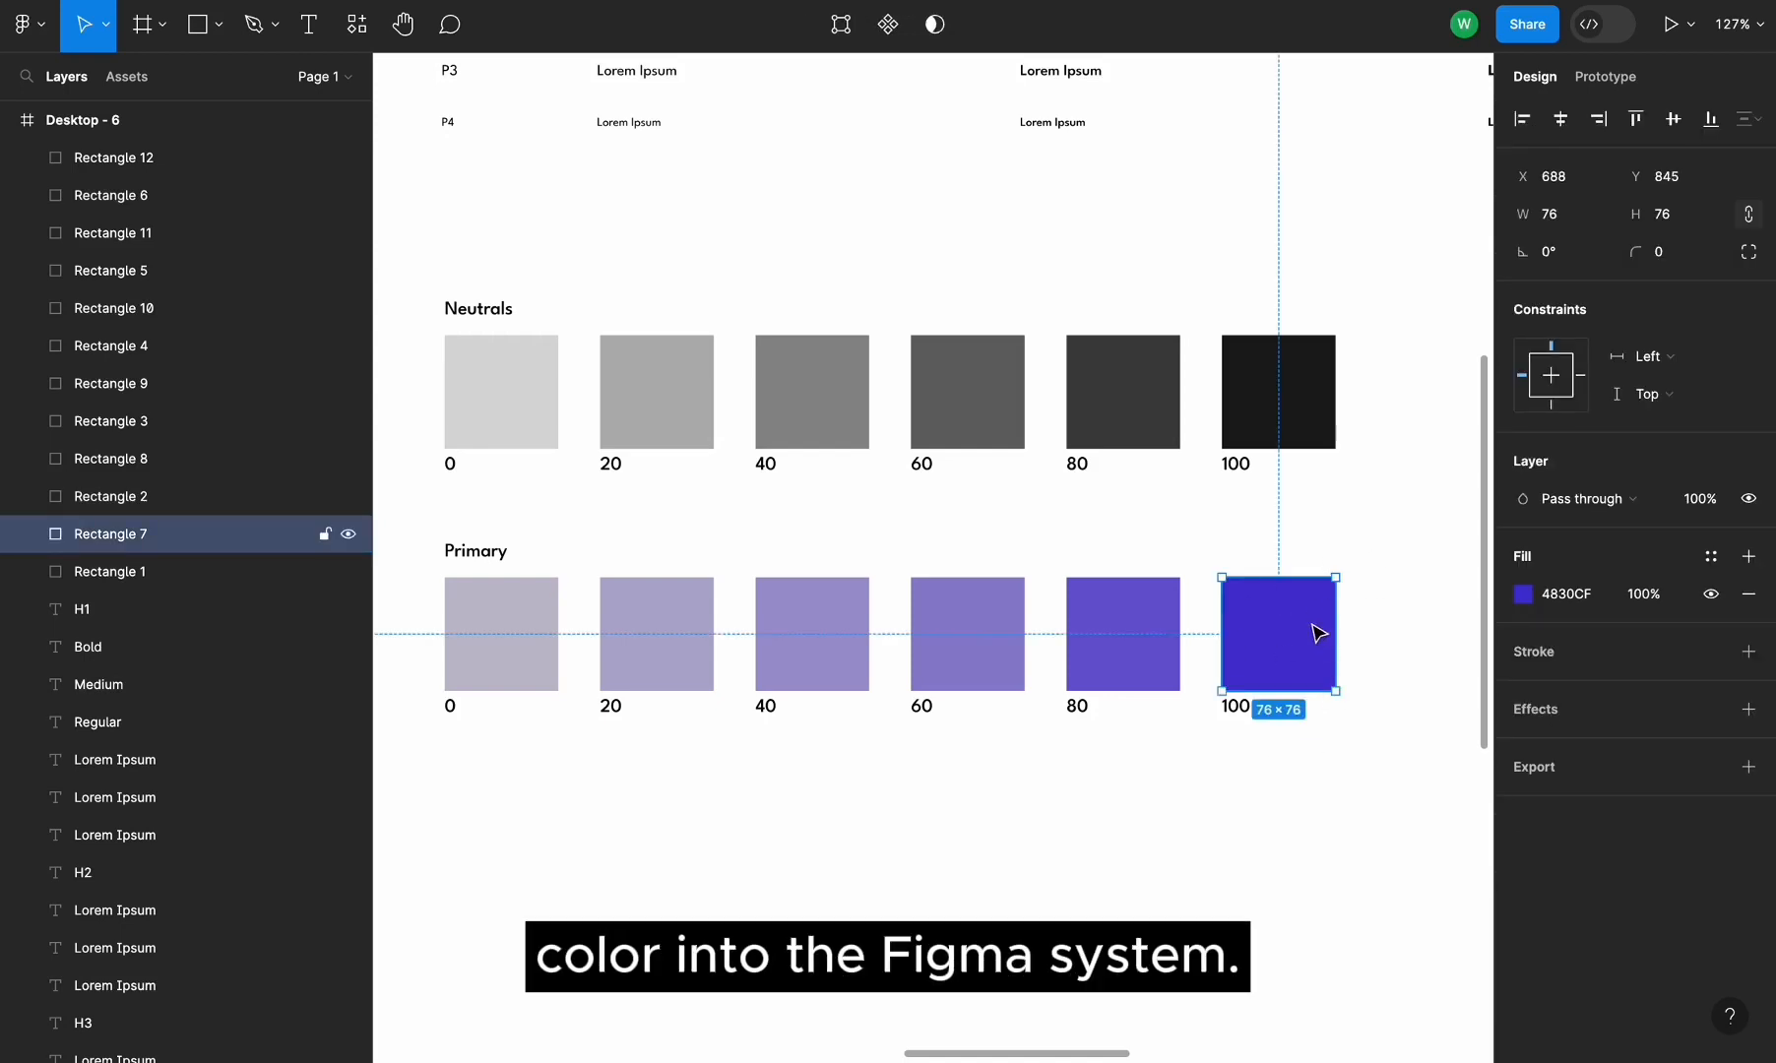
left_click(1712, 561)
left_click(1432, 563)
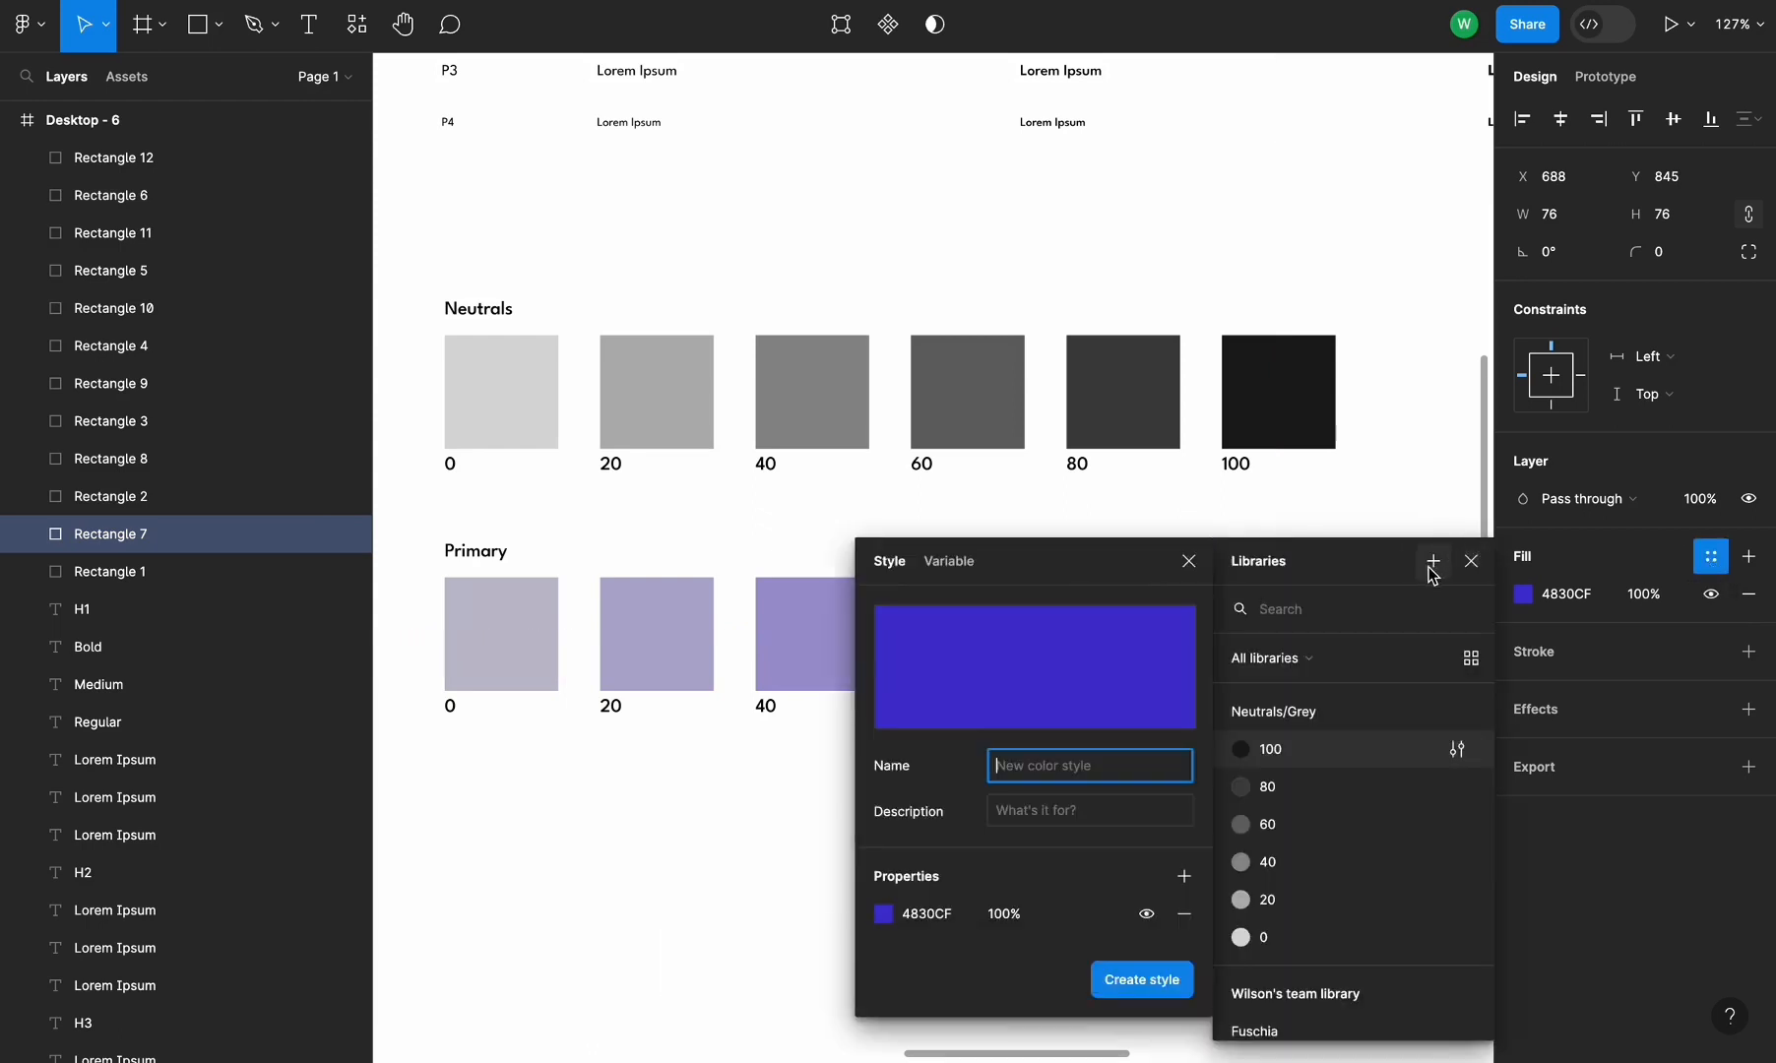
type("Pri")
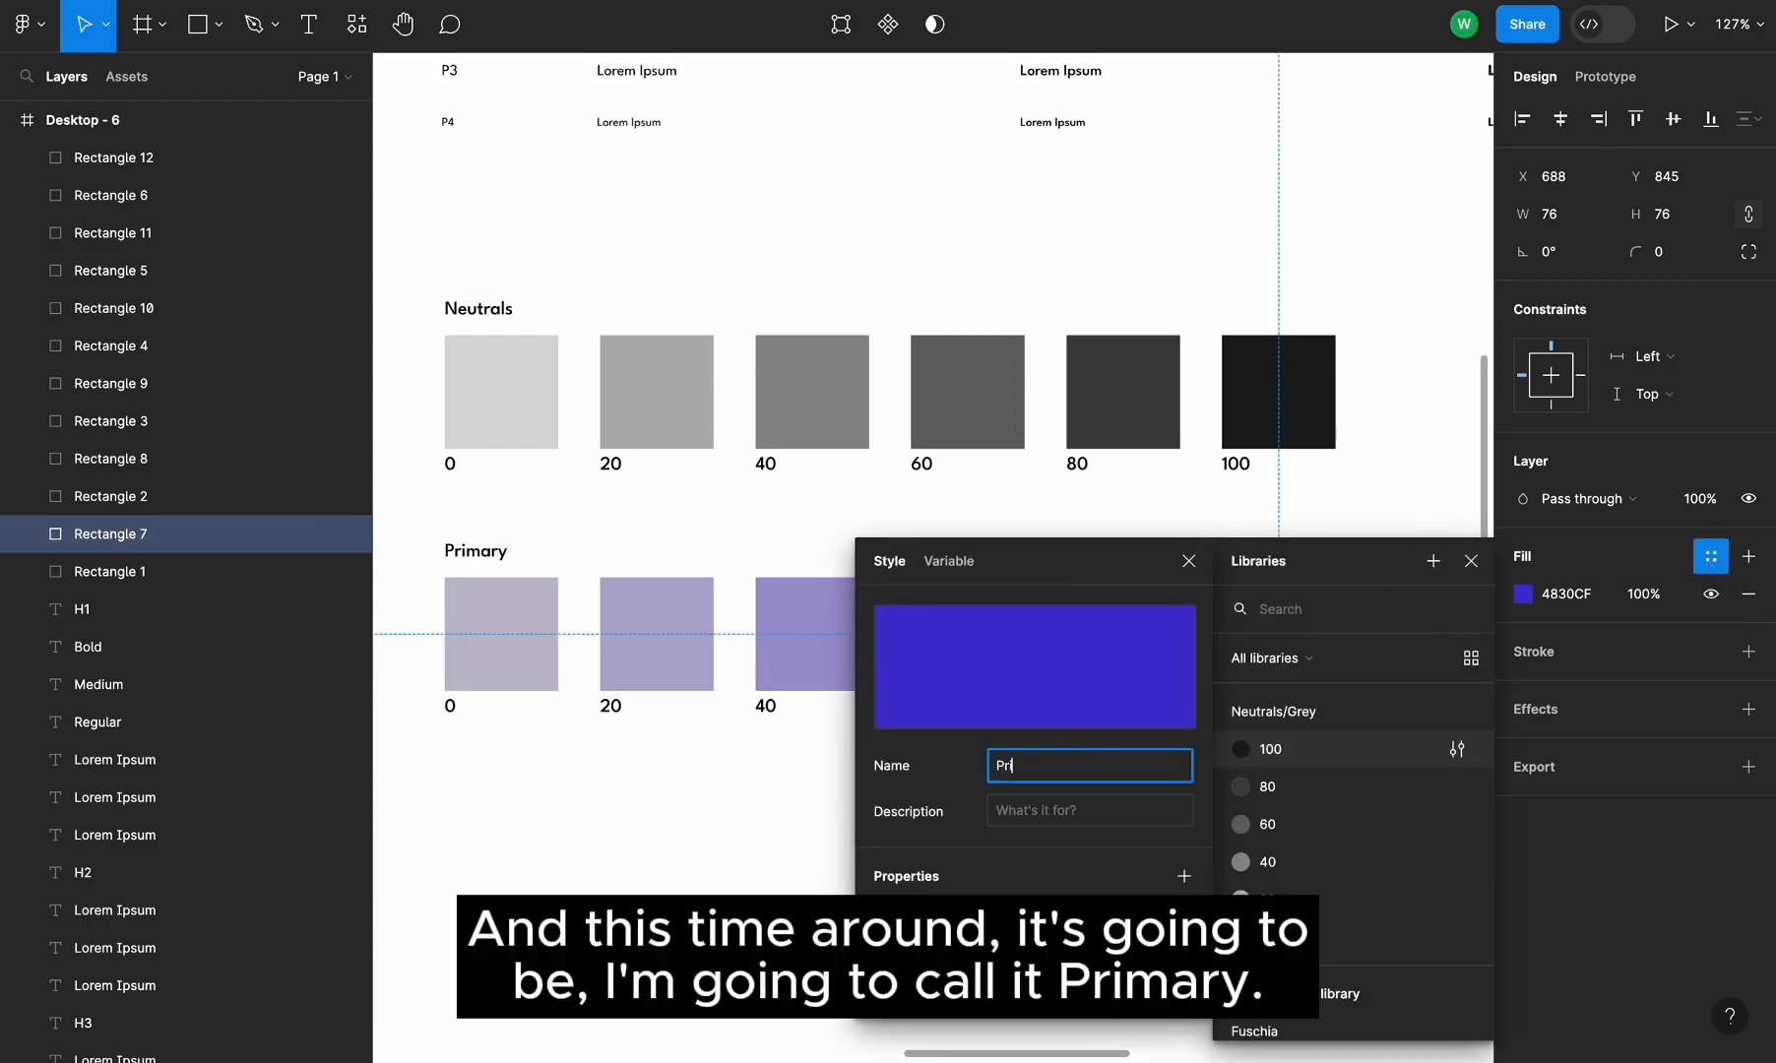
type("mary/")
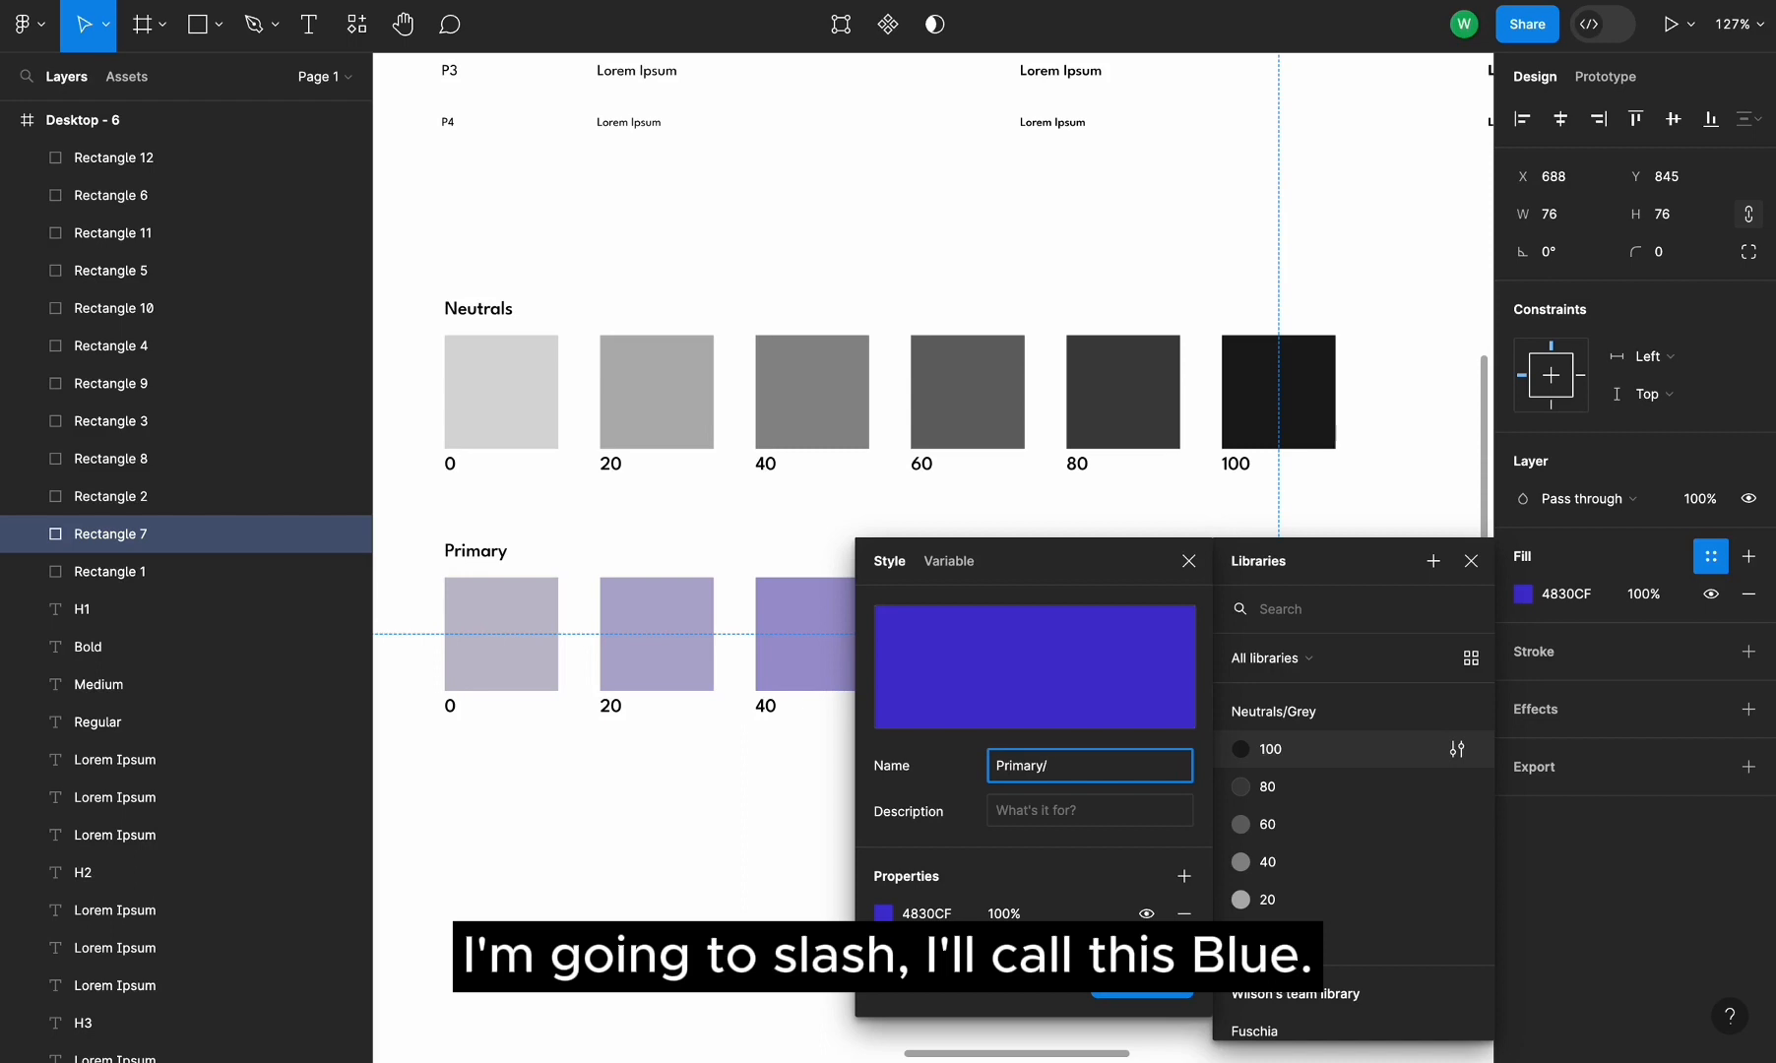
type("Blue/100")
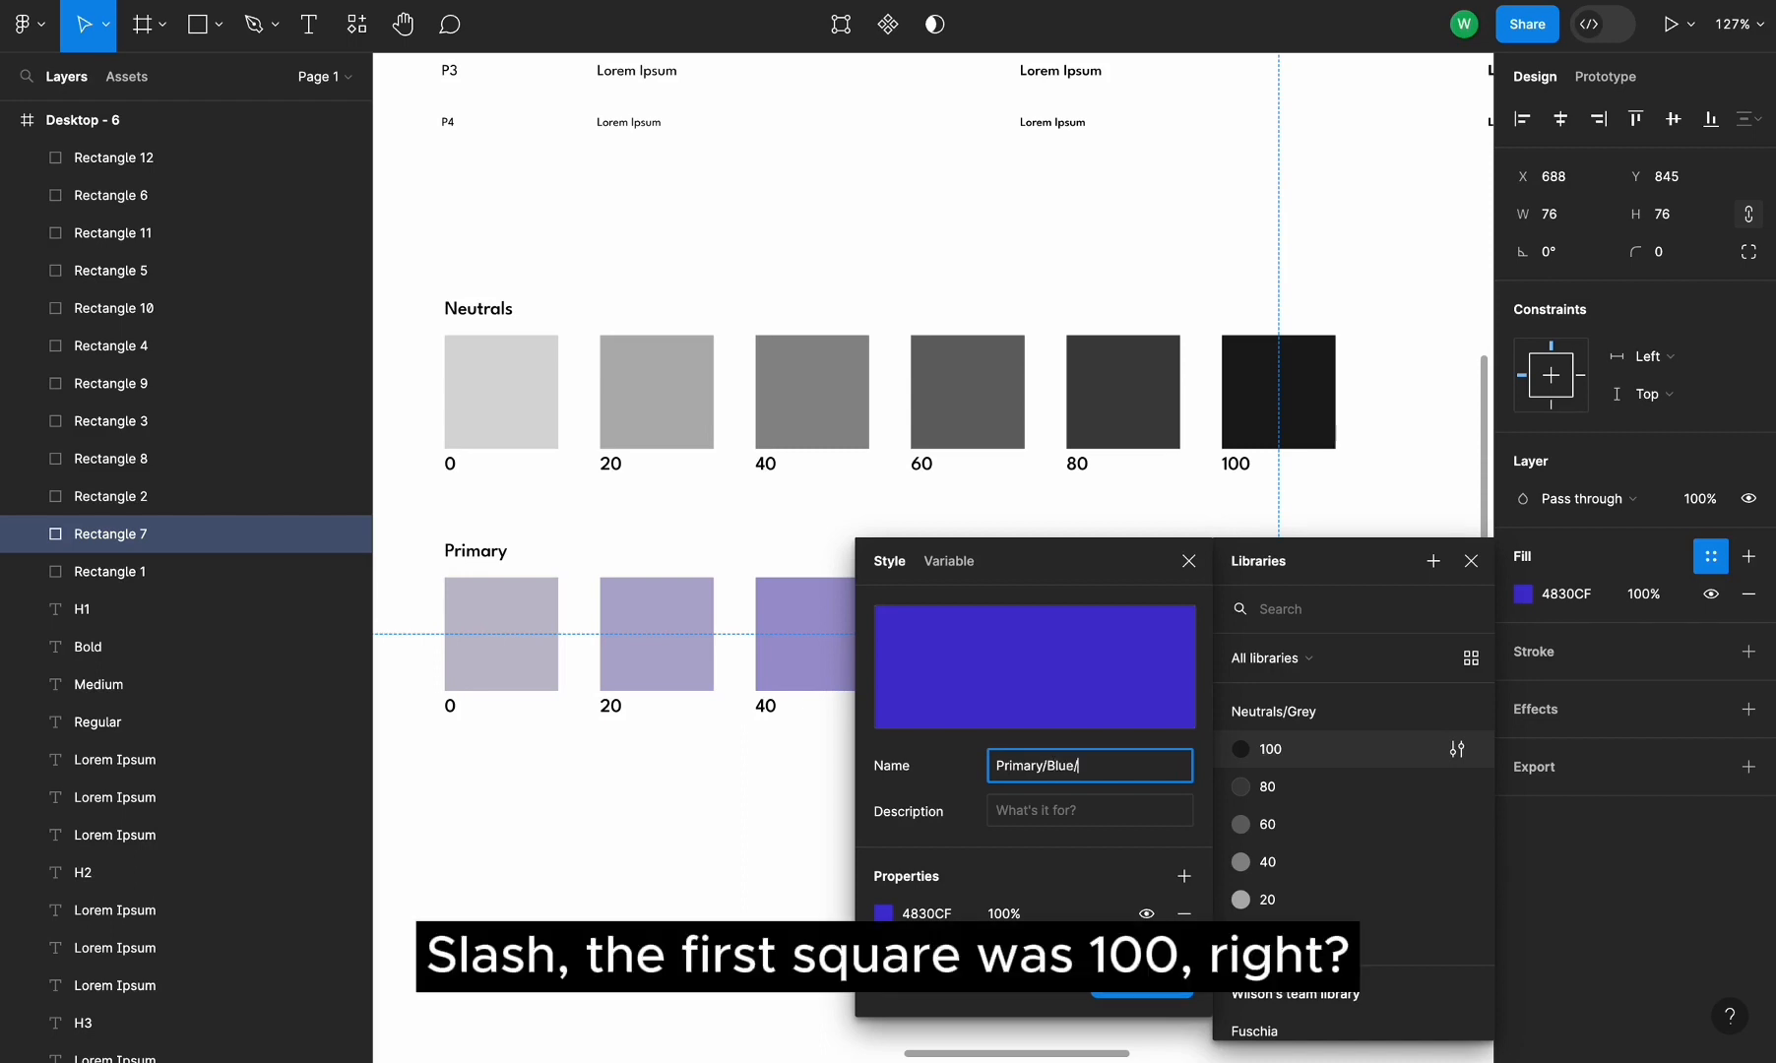
triple_click(1008, 769)
key("ctrl+c")
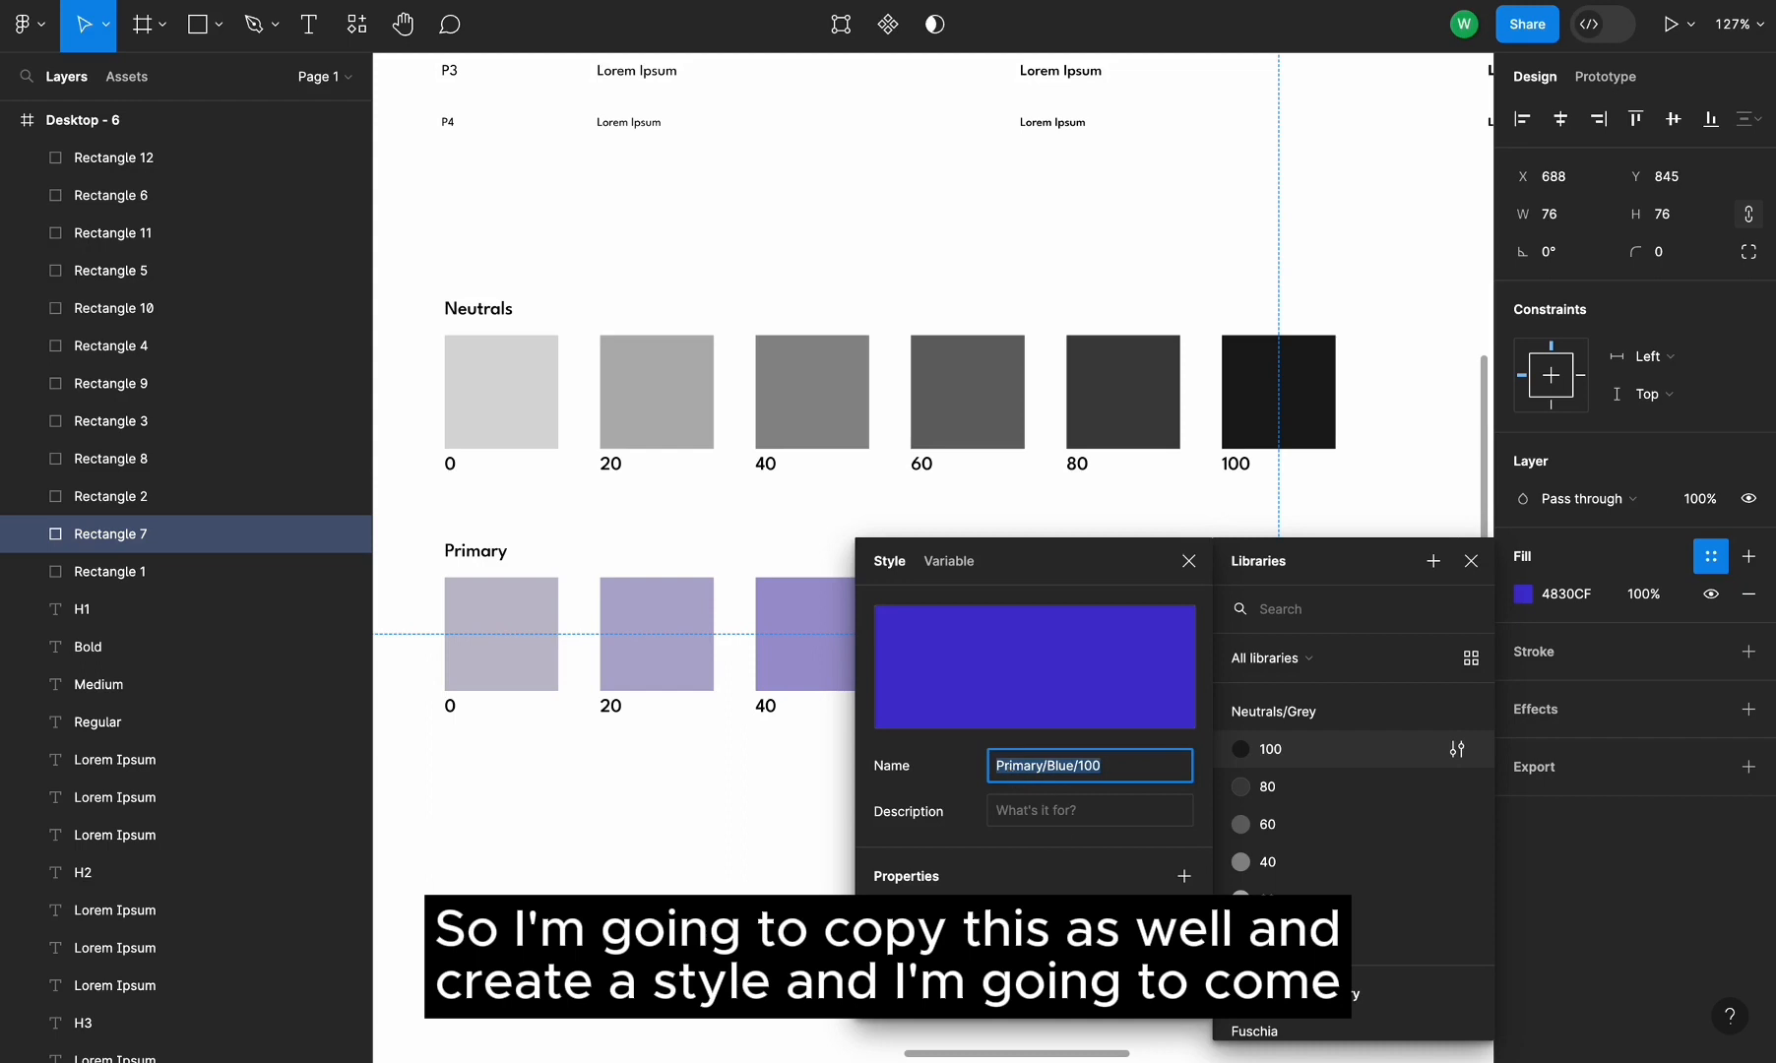
key("Return")
Create a color style named Primary/Blue/80 from the Primary 80 swatch's fill
scroll(1016, 836, "down", 3)
scroll(1015, 837, "right", 2)
left_click(1027, 478)
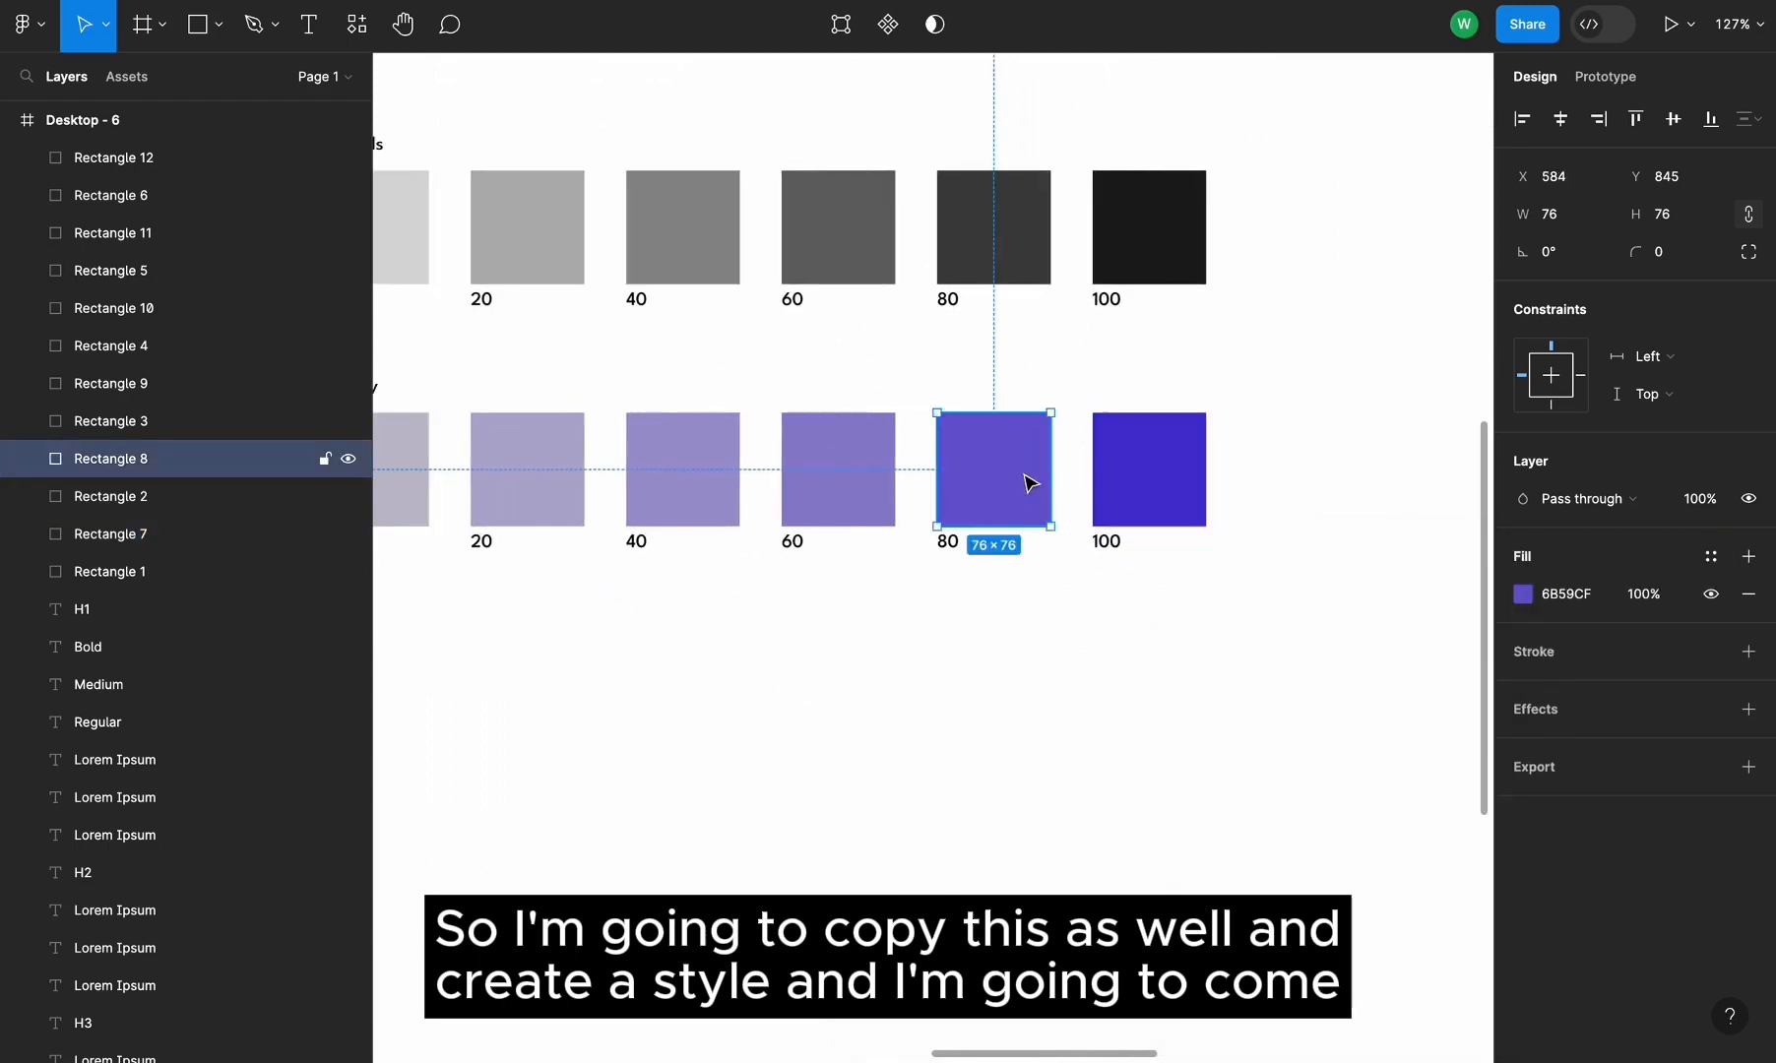
left_click(1709, 560)
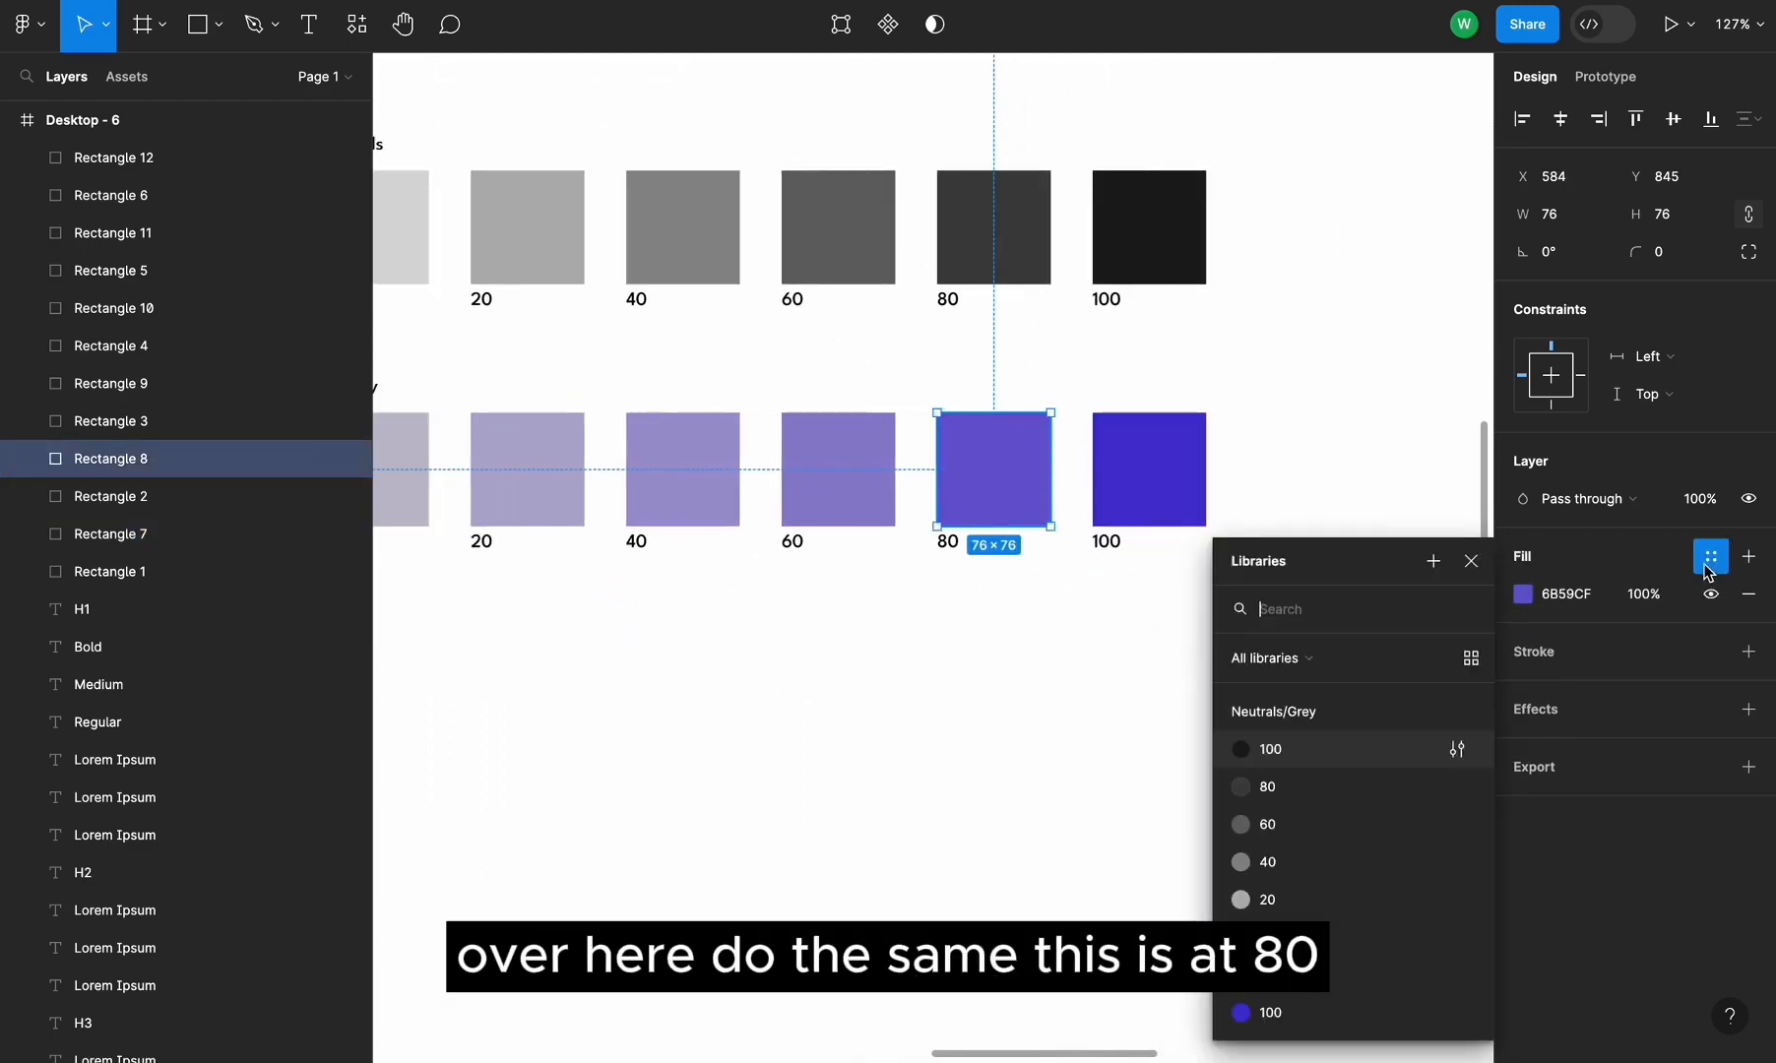
left_click(1431, 574)
key("ctrl+v")
left_click(1095, 766)
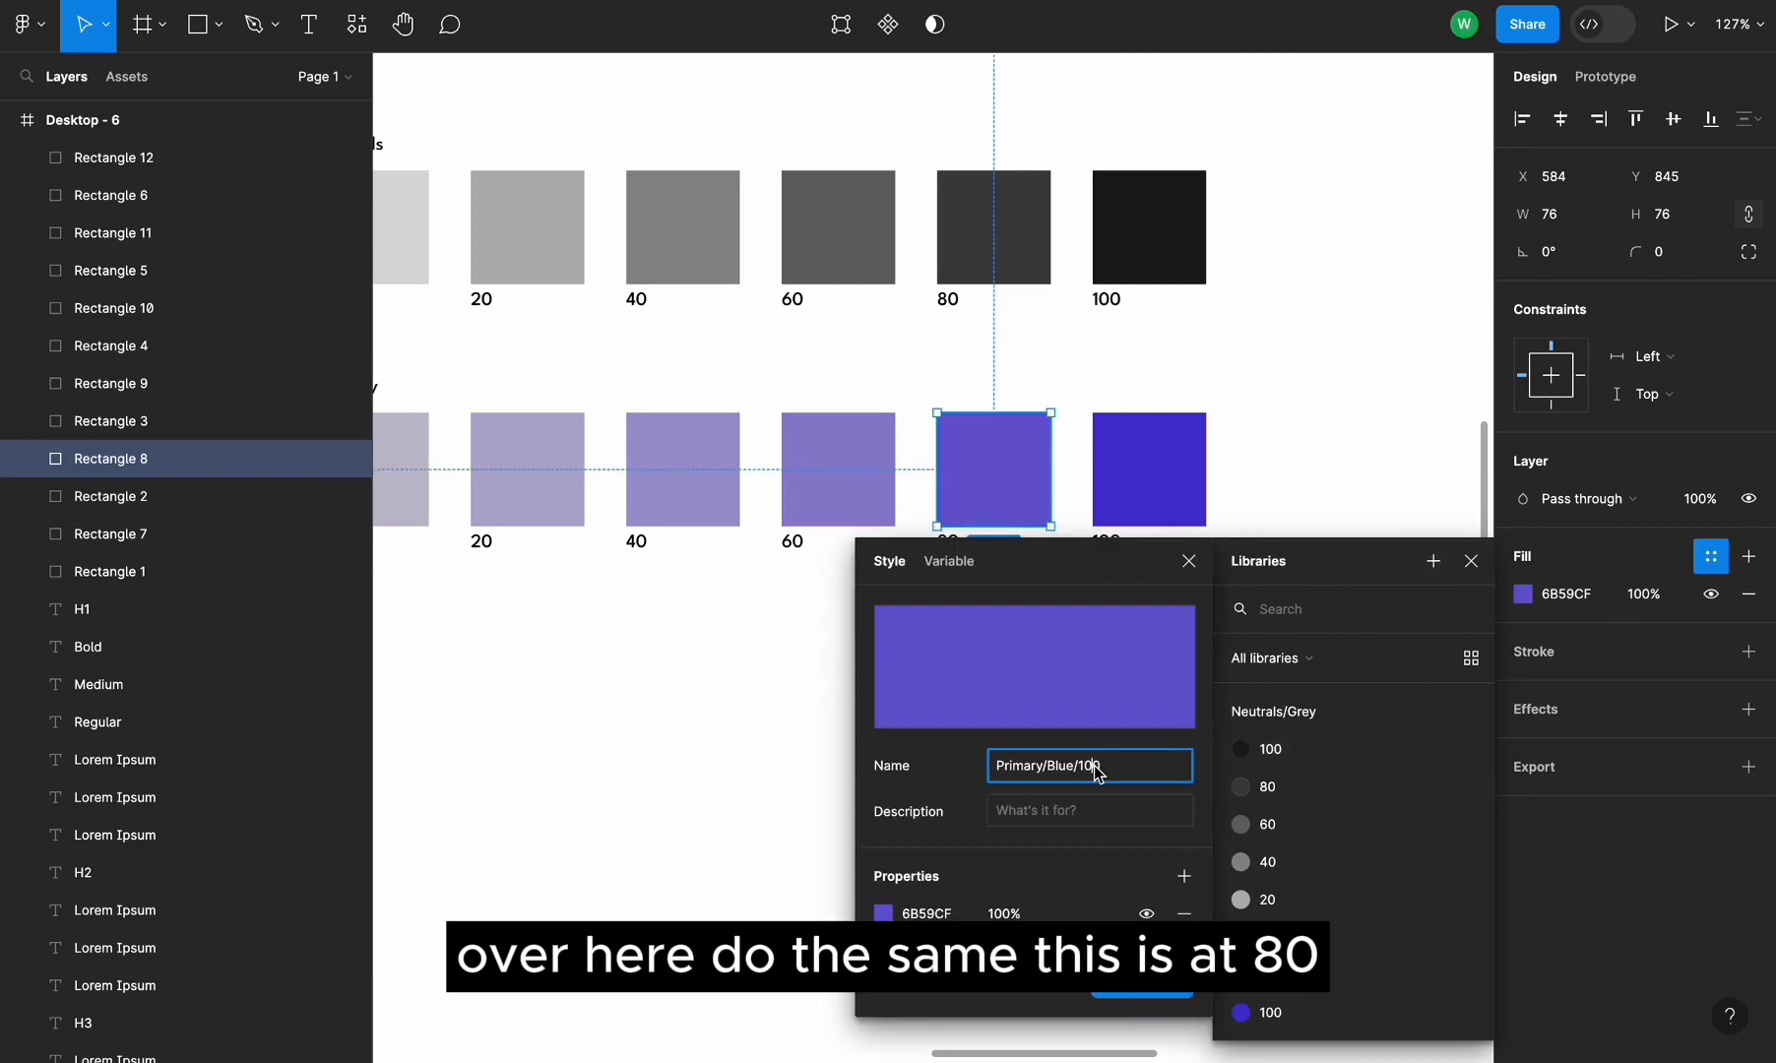
key("BackSpace")
key("BackSpace")
key("BackSpace")
type("8")
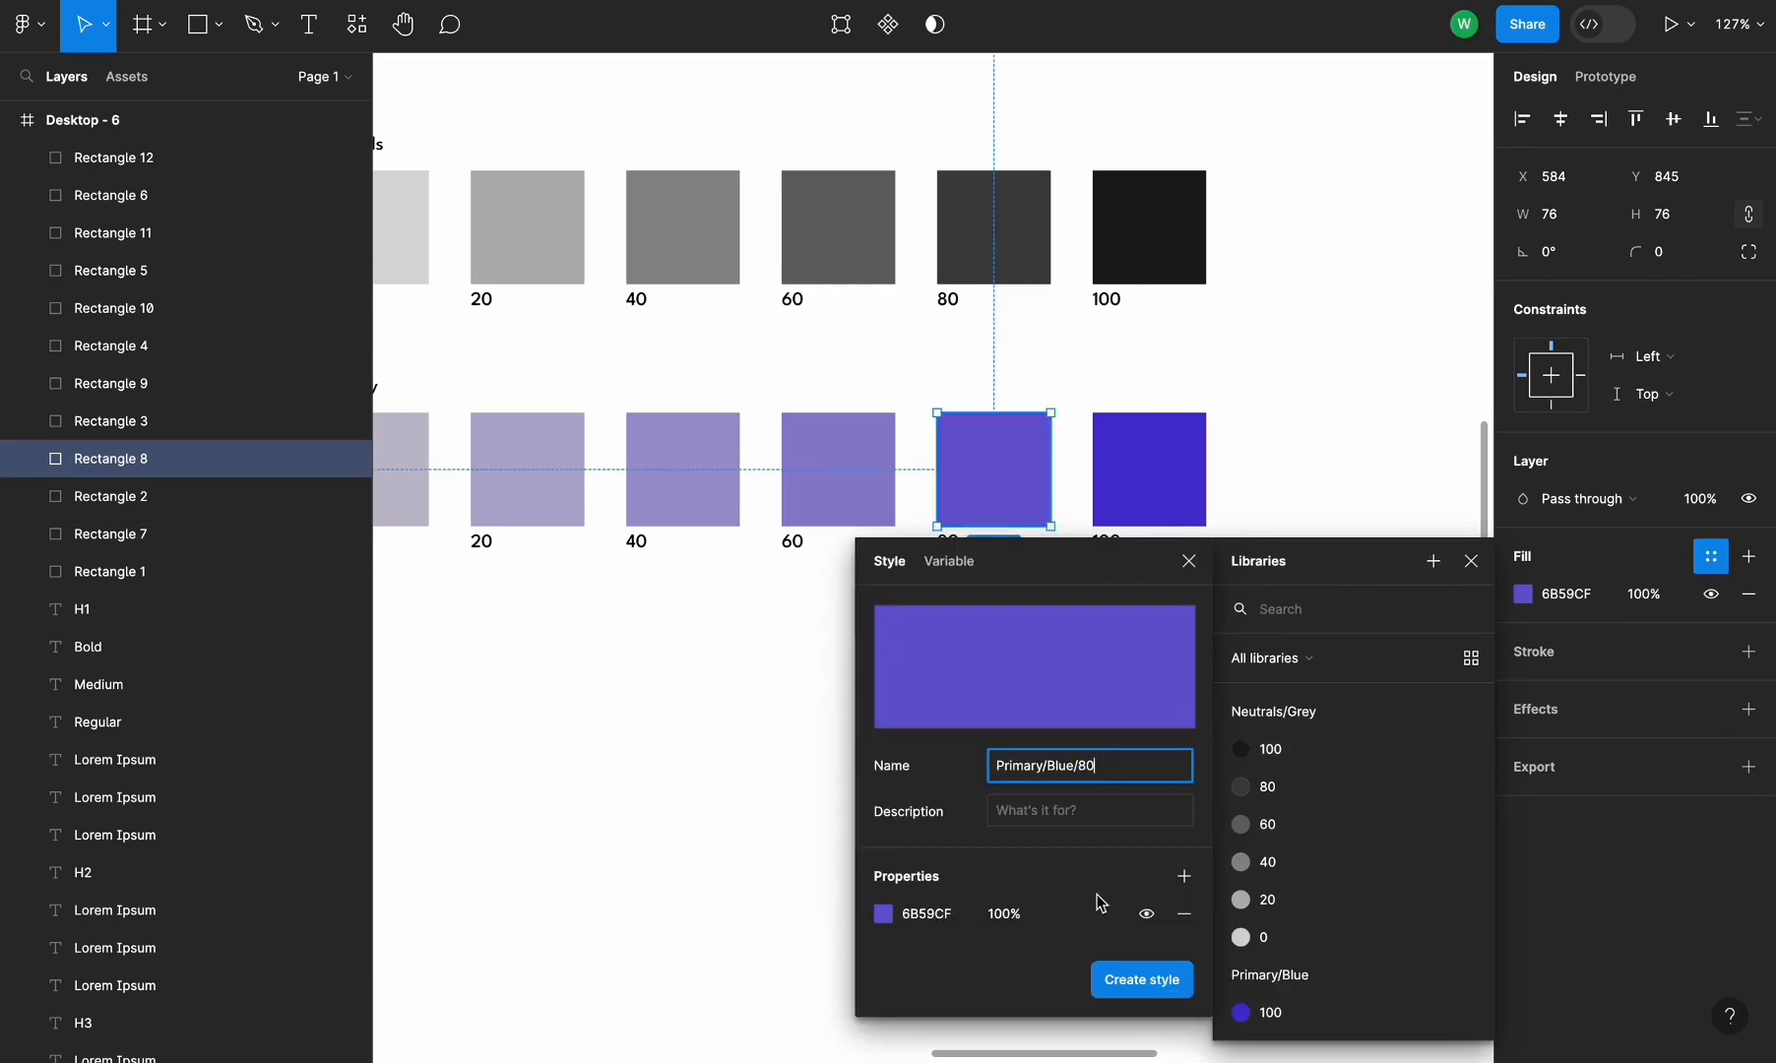
left_click(1127, 983)
Create a color style named Primary/Blue/60 from the Primary 60 swatch's fill
left_click(804, 520)
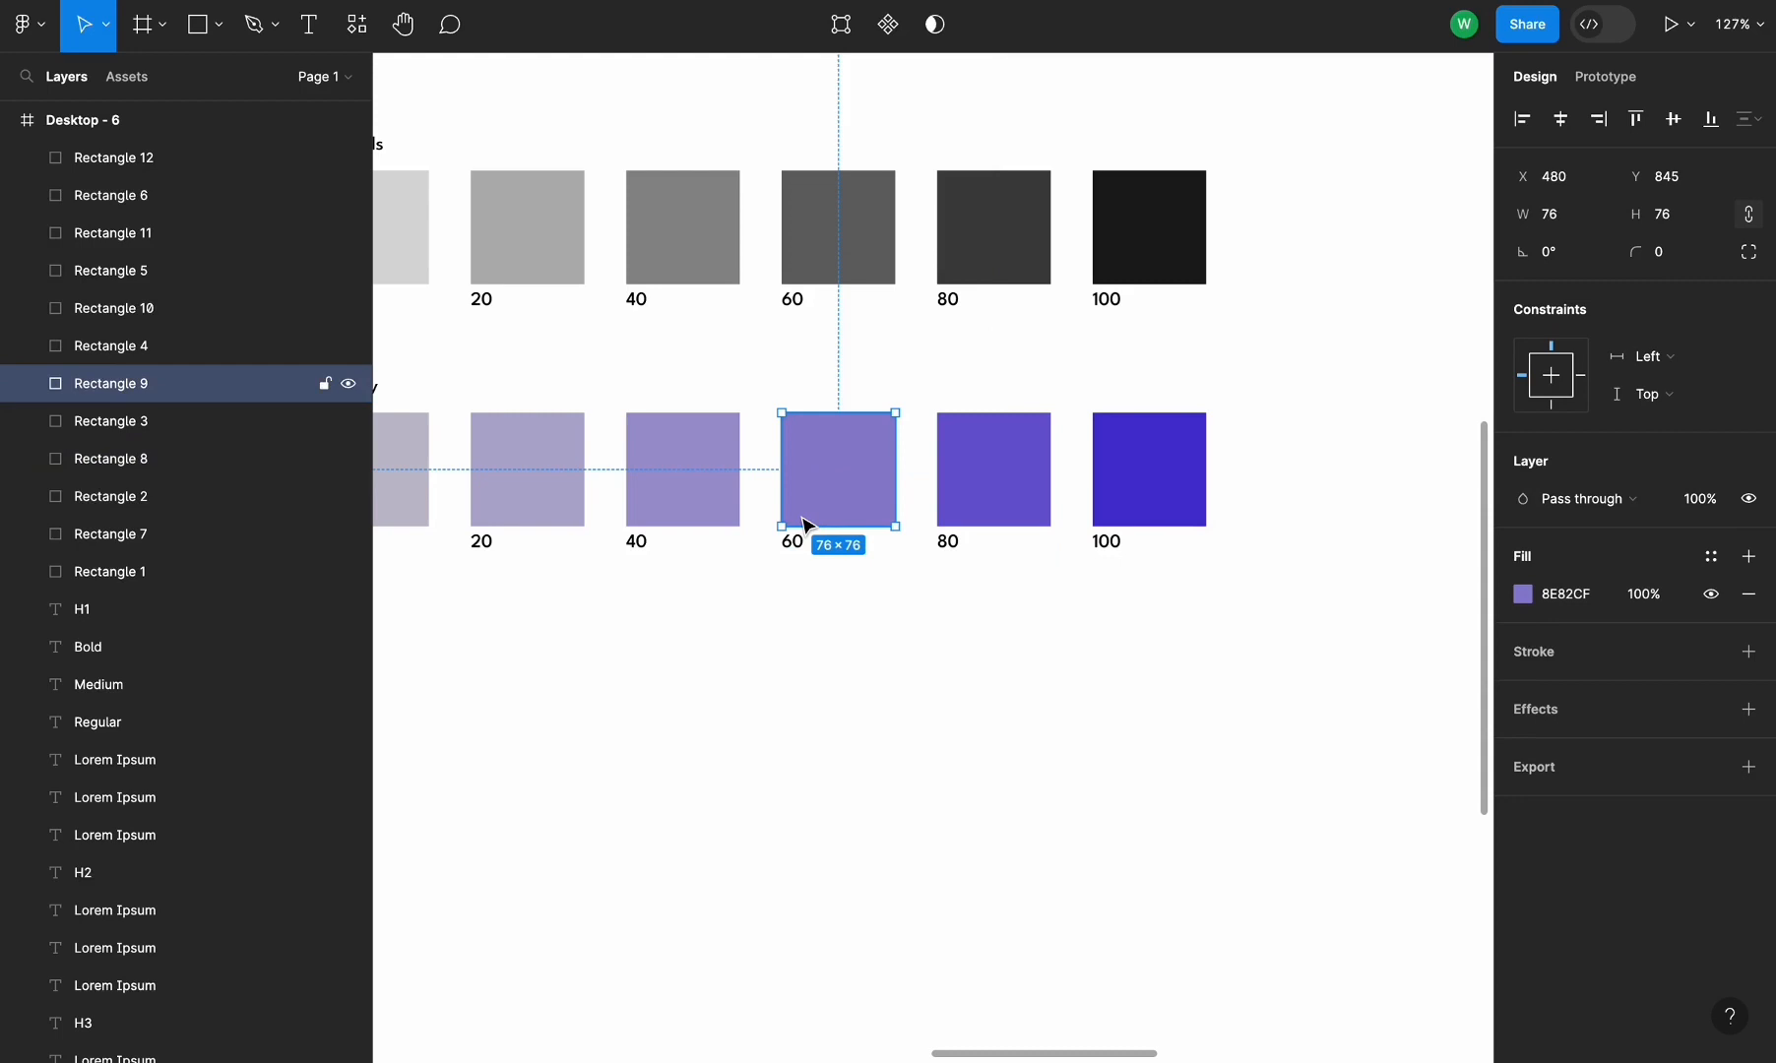
left_click(1711, 557)
left_click(1433, 562)
left_click(1146, 979)
Create a color style named Primary/Blue/40 from the Primary 40 swatch's fill
left_click(682, 453)
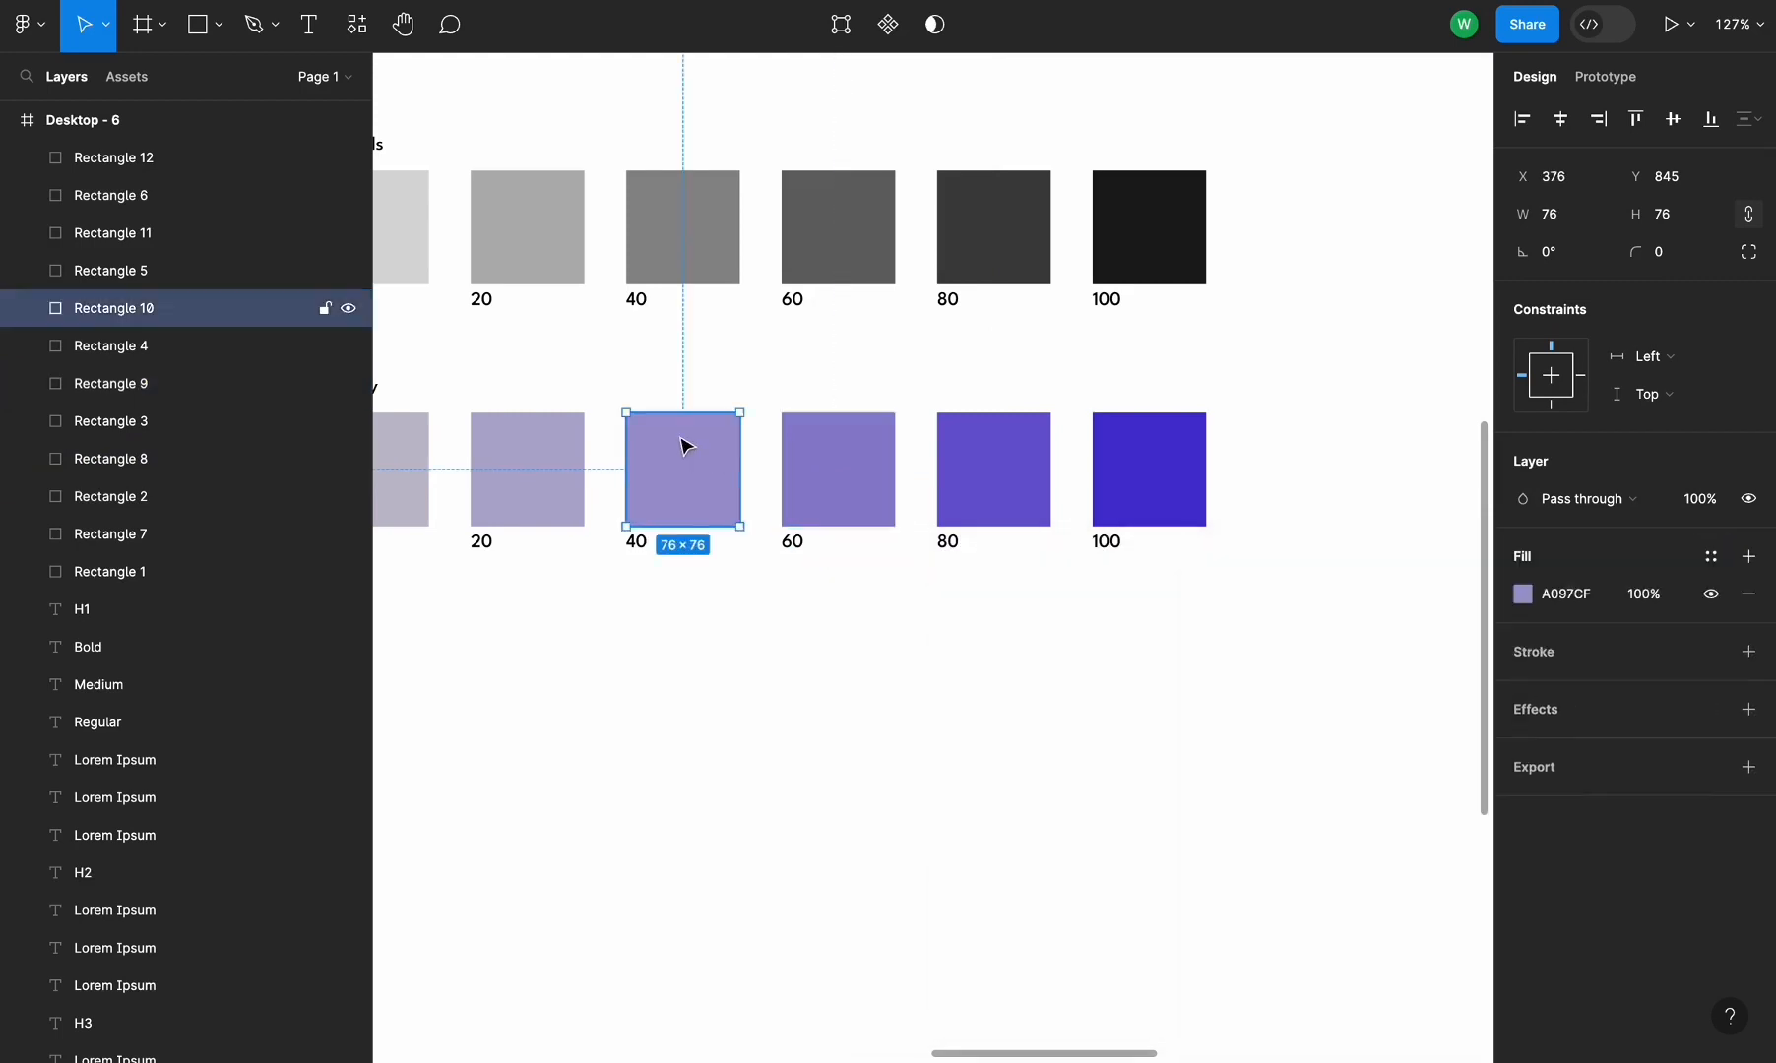
left_click(1711, 557)
left_click(1433, 562)
key("super+v")
key("BackSpace")
key("BackSpace")
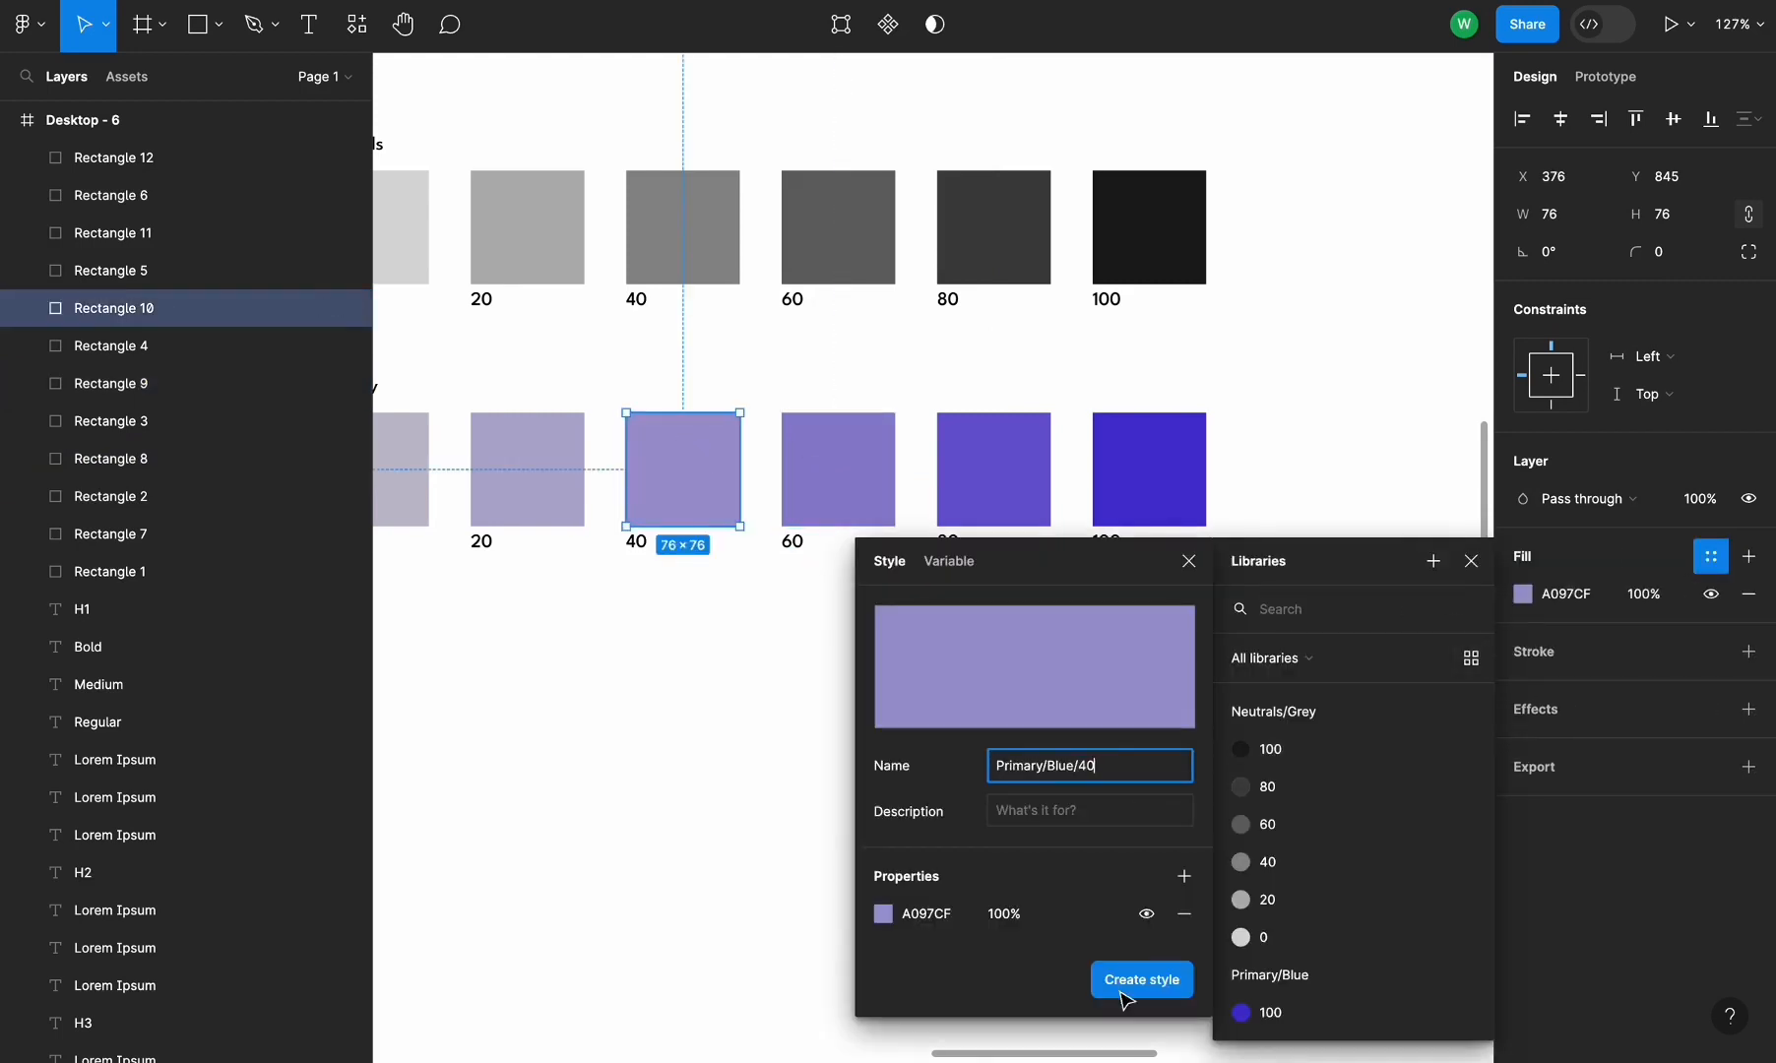
left_click(1122, 993)
Create a color style named Primary/Blue/20 from the Primary 20 swatch's fill
scroll(886, 394, "left", 3)
left_click(732, 460)
left_click(1711, 557)
left_click(1433, 561)
left_click(1126, 979)
Create a color style named Primary/Blue/0 from the Primary 0 swatch's fill
left_click(576, 460)
left_click(1711, 558)
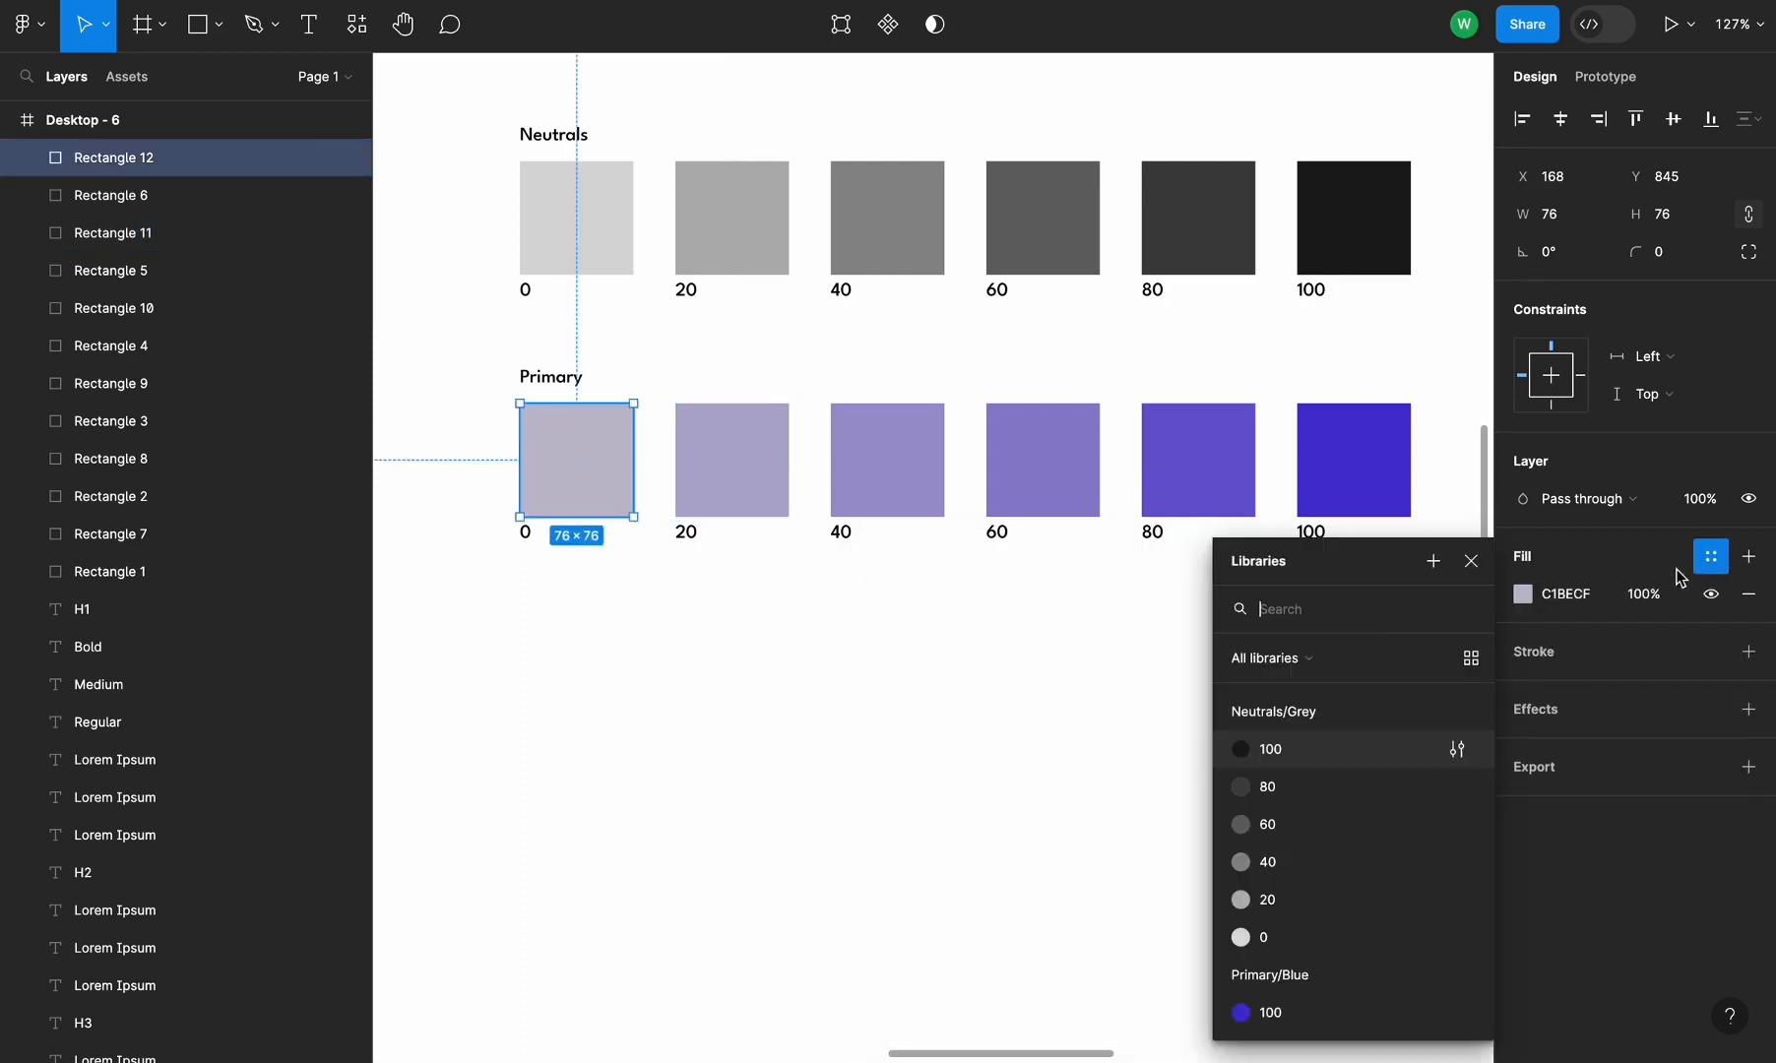
left_click(1433, 561)
left_click(1150, 980)
left_click(1062, 807)
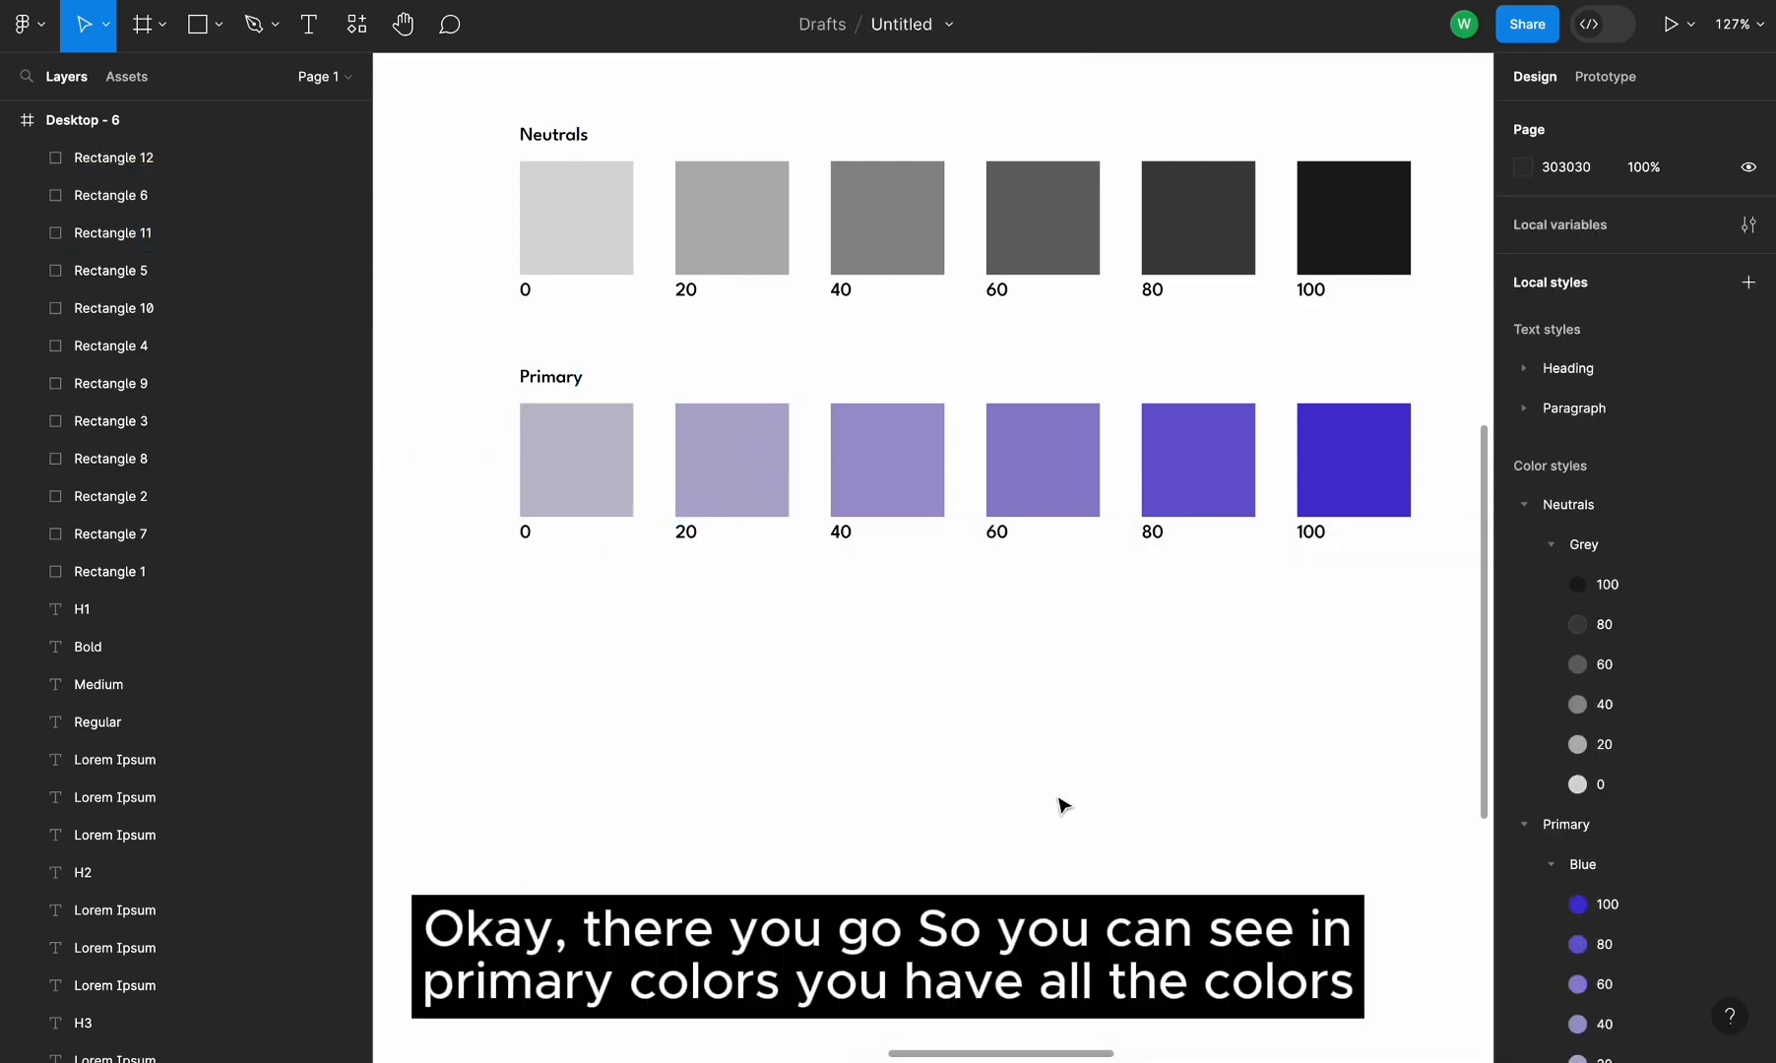
Switch to Canva's color wheel and copy the complementary hex code #B7CF30
scroll(1590, 643, "down", 2)
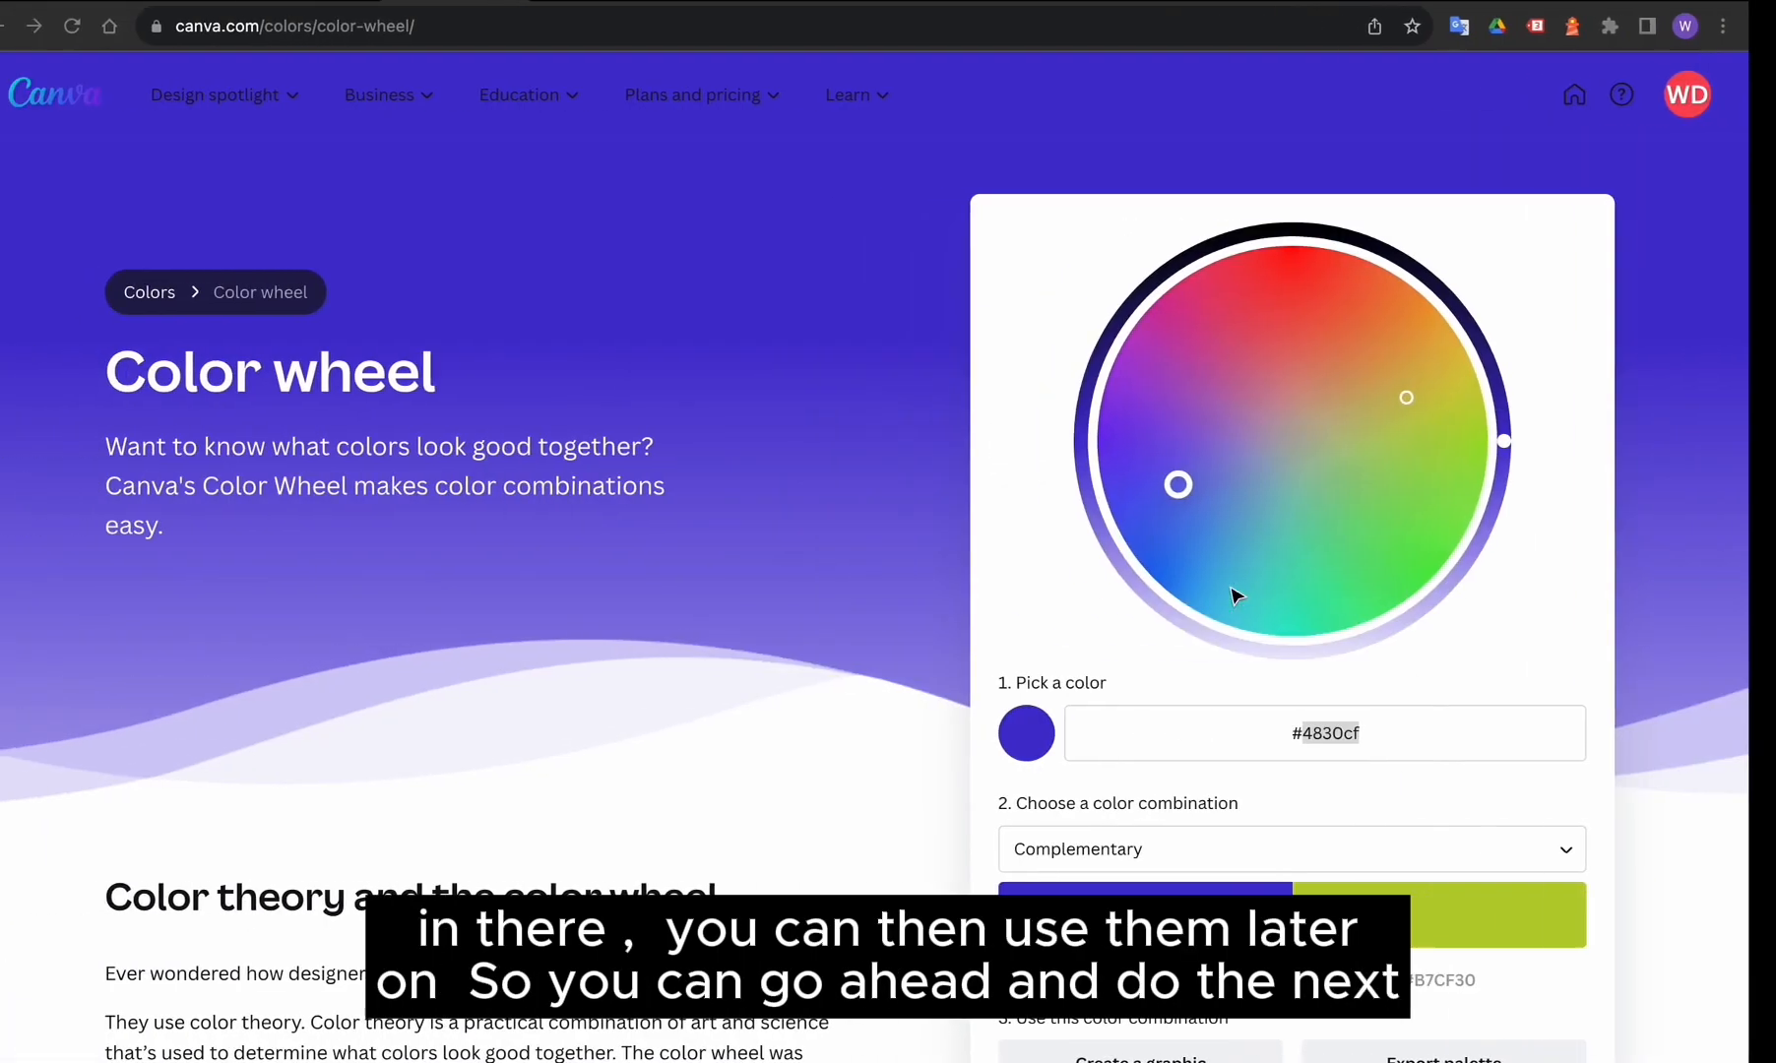
left_click(1464, 988)
scroll(1495, 973, "down", 1)
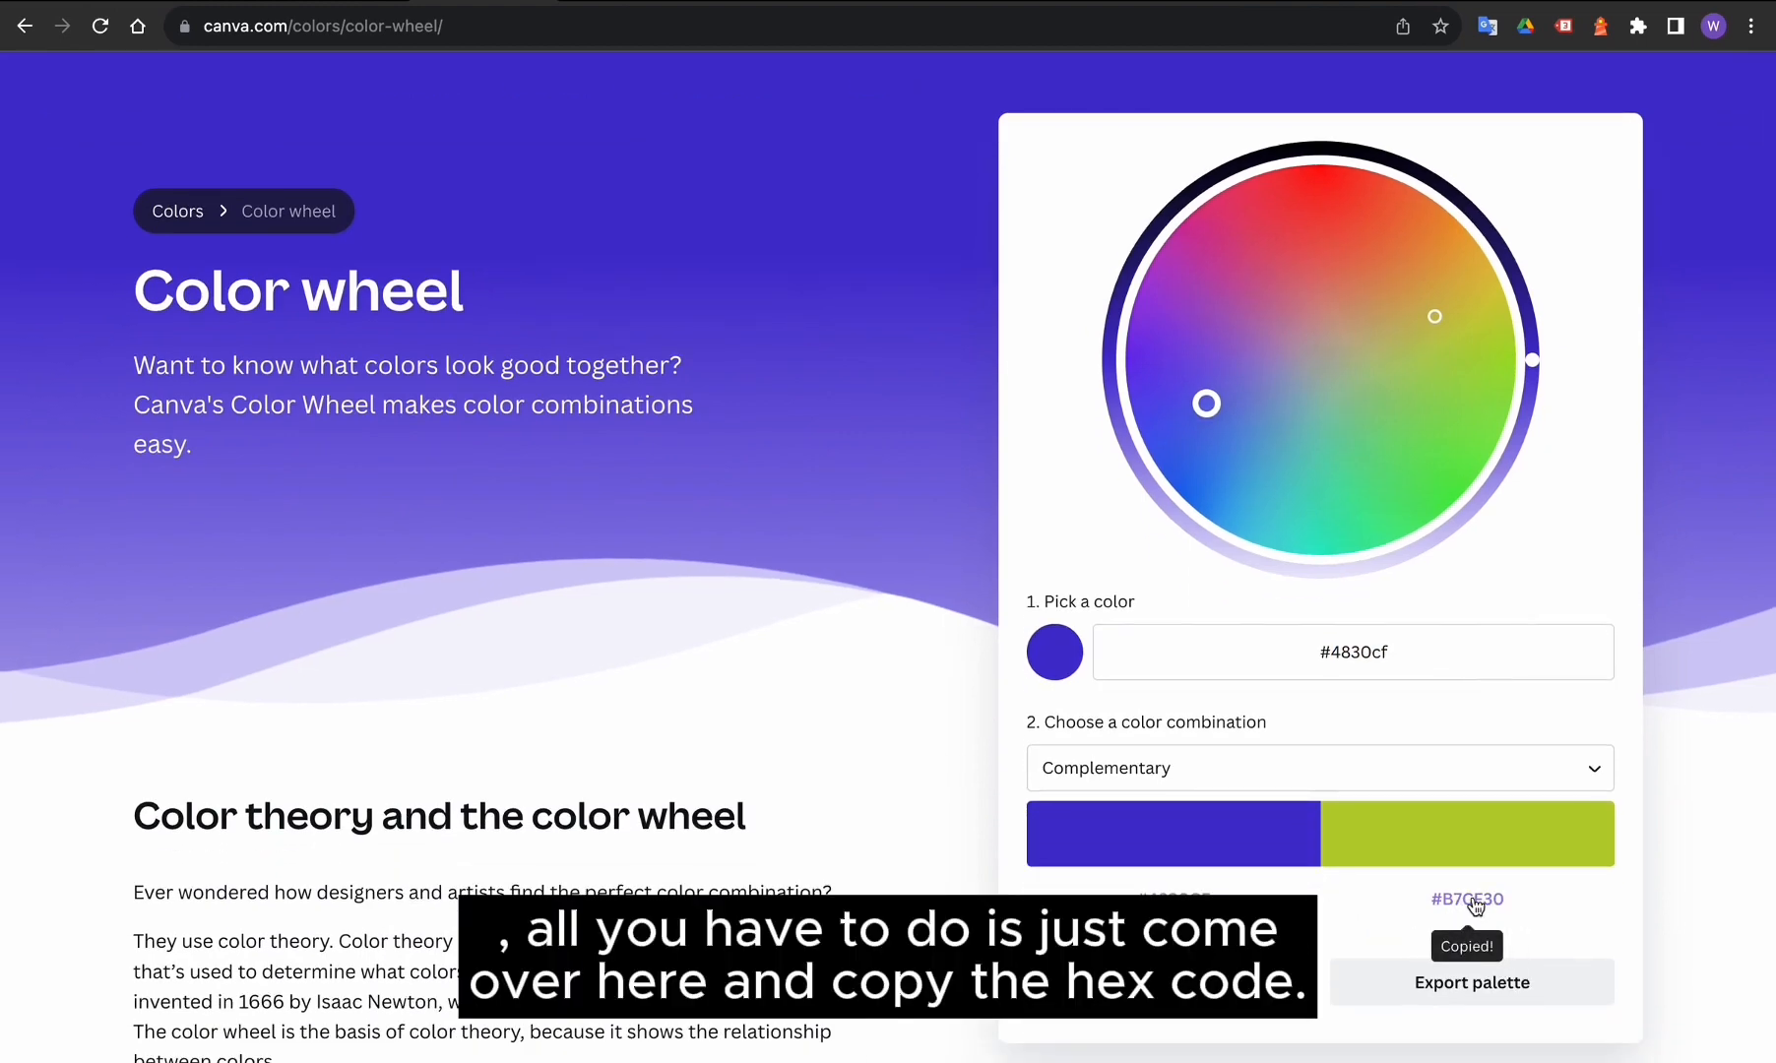
Back in Figma, duplicate the Primary swatch row with its labels and heading below the original
key("ctrl+Right")
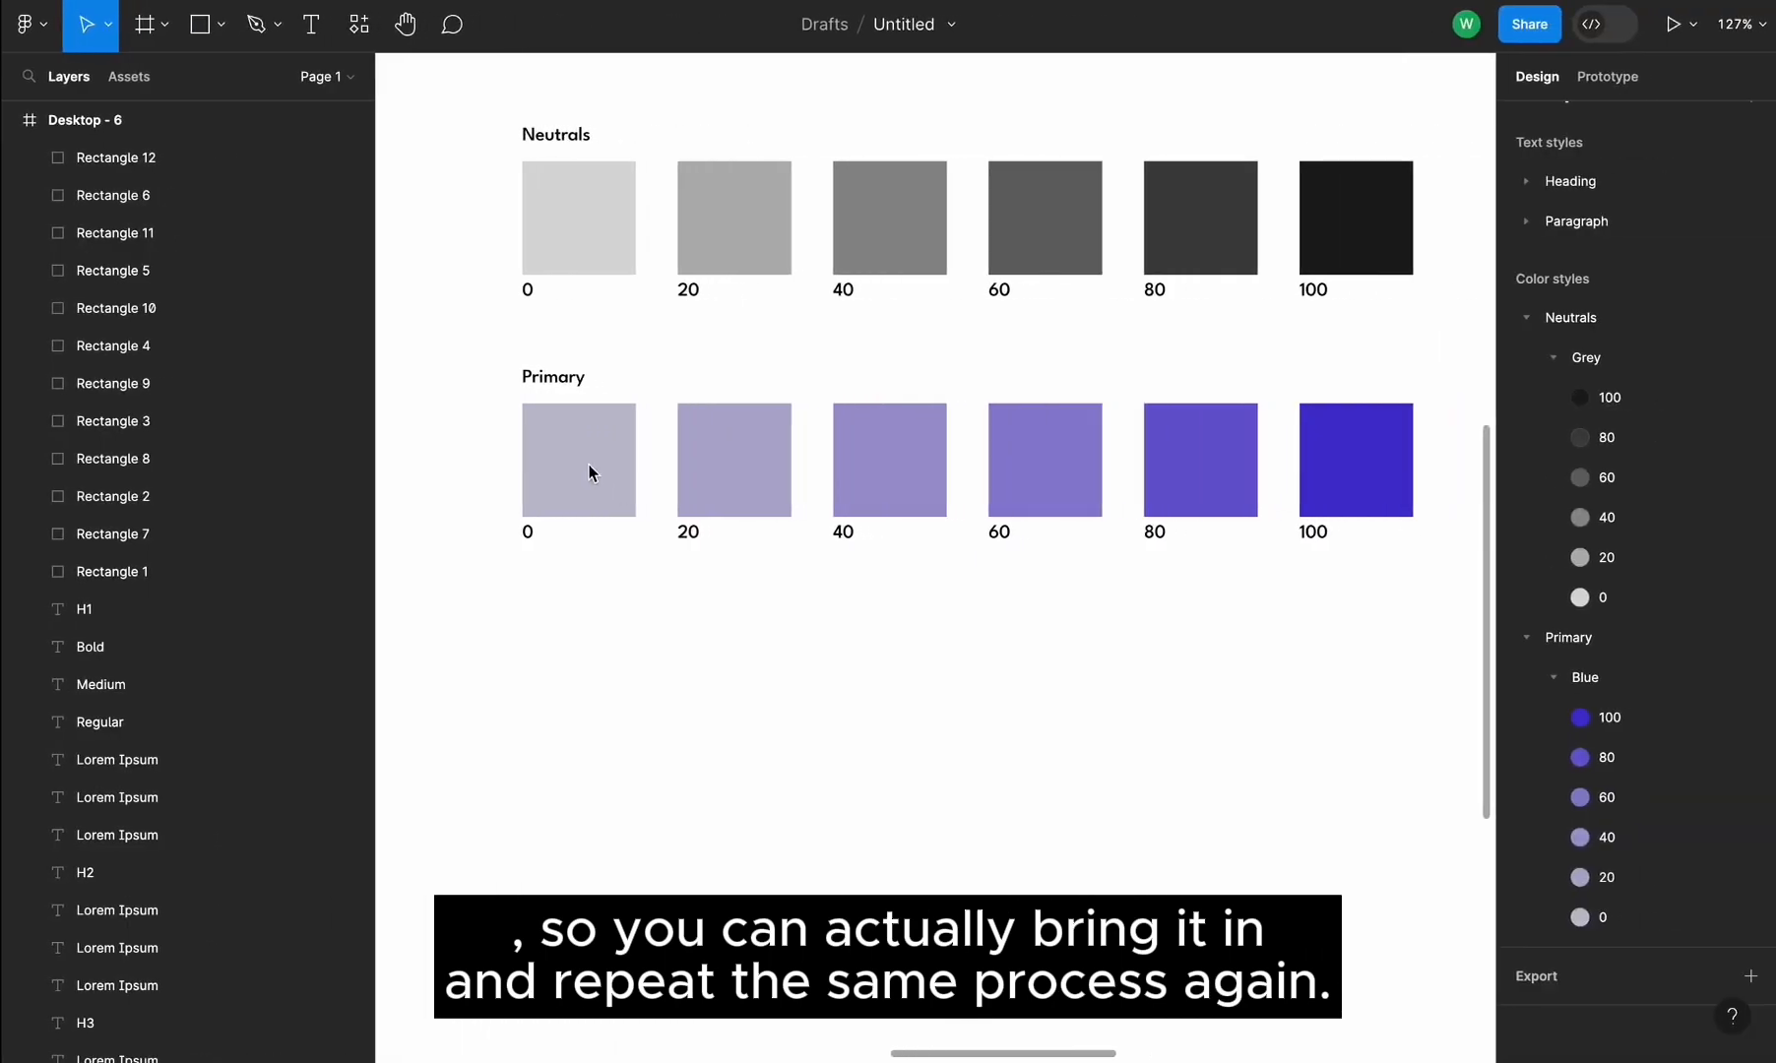
left_click_drag(476, 340, 1403, 559)
left_click_drag(1376, 439, 1377, 680)
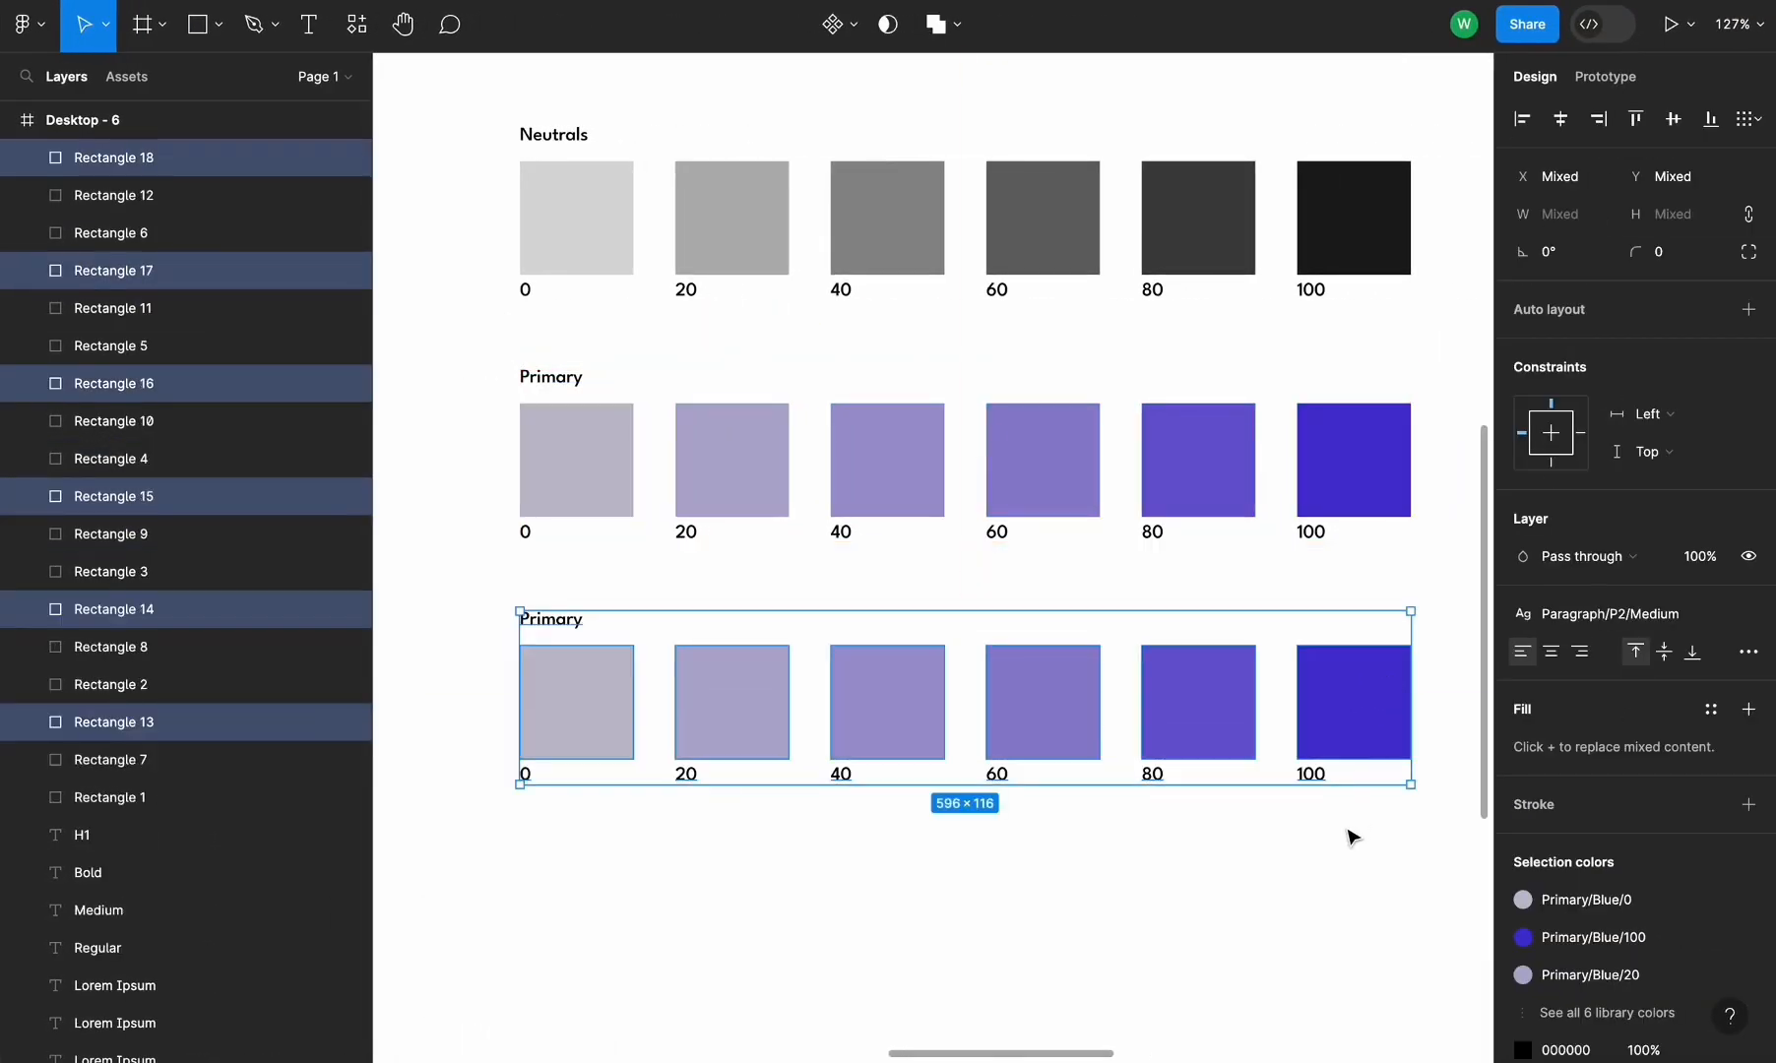
left_click(1348, 837)
Detach the style from the duplicated row's 100 swatch and set its fill to B7CF30
left_click(1356, 689)
left_click(1711, 556)
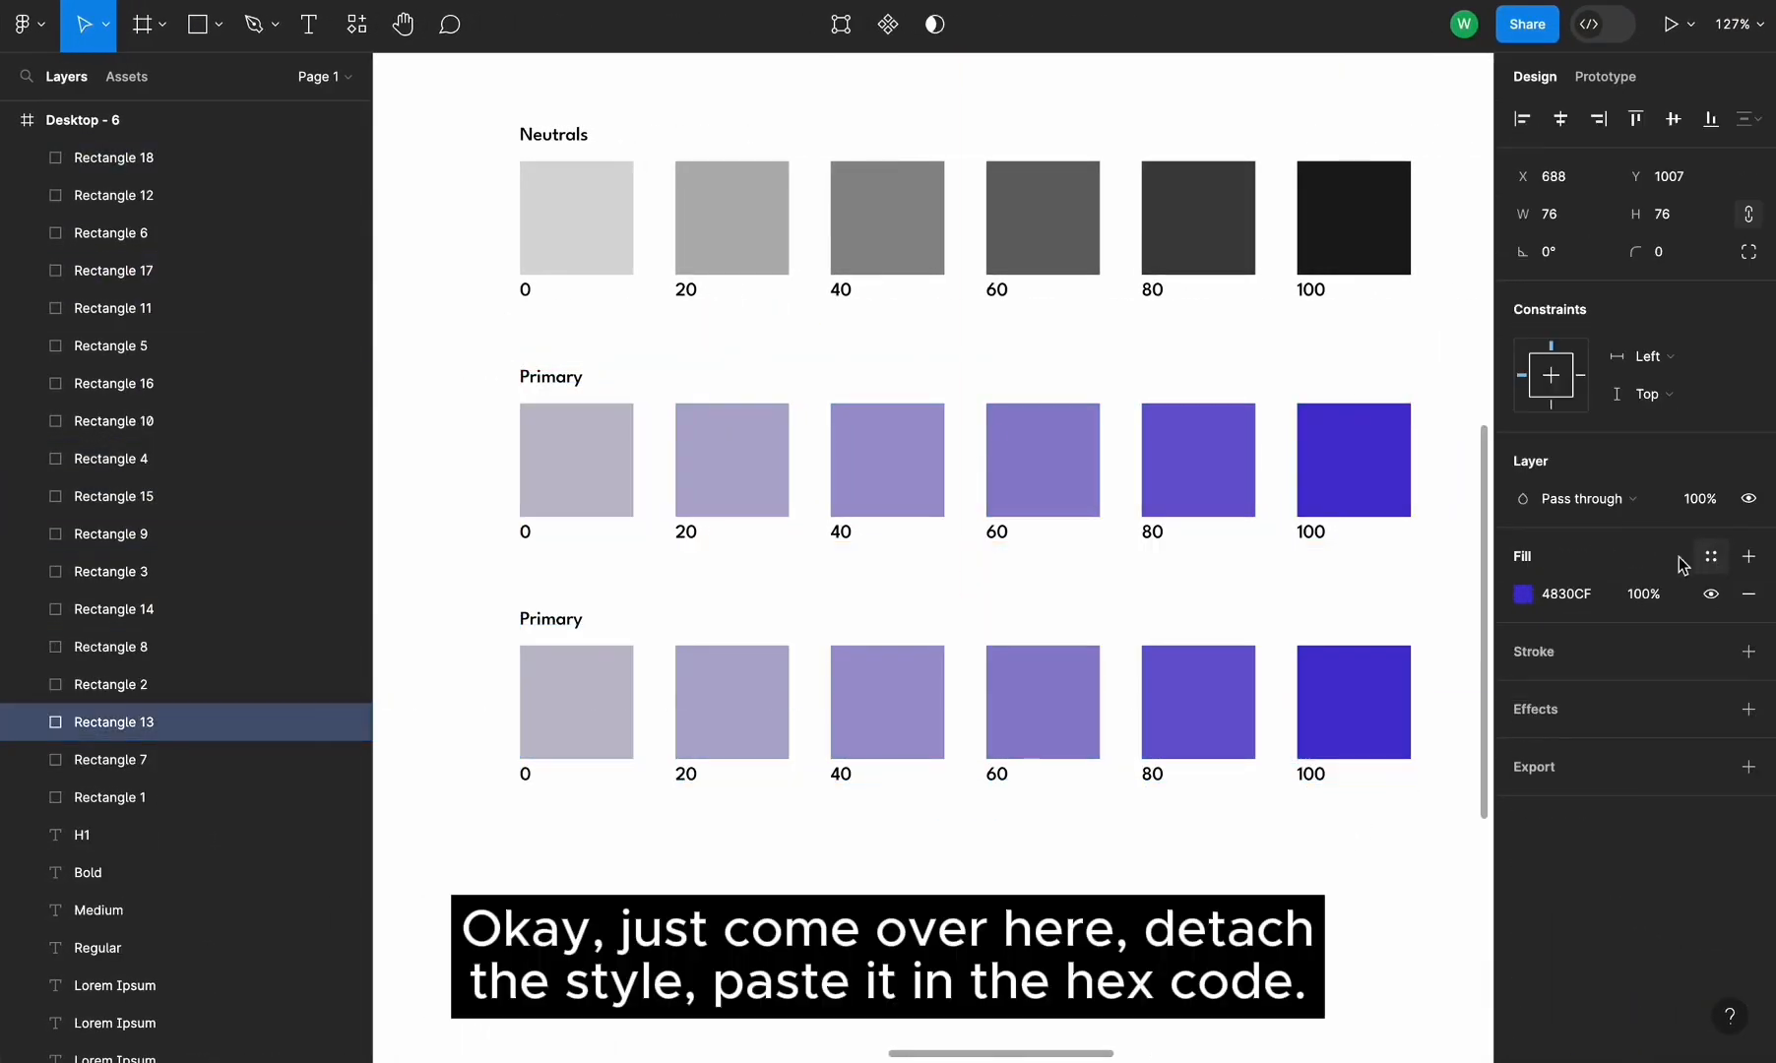
left_click(1554, 595)
key("super+v")
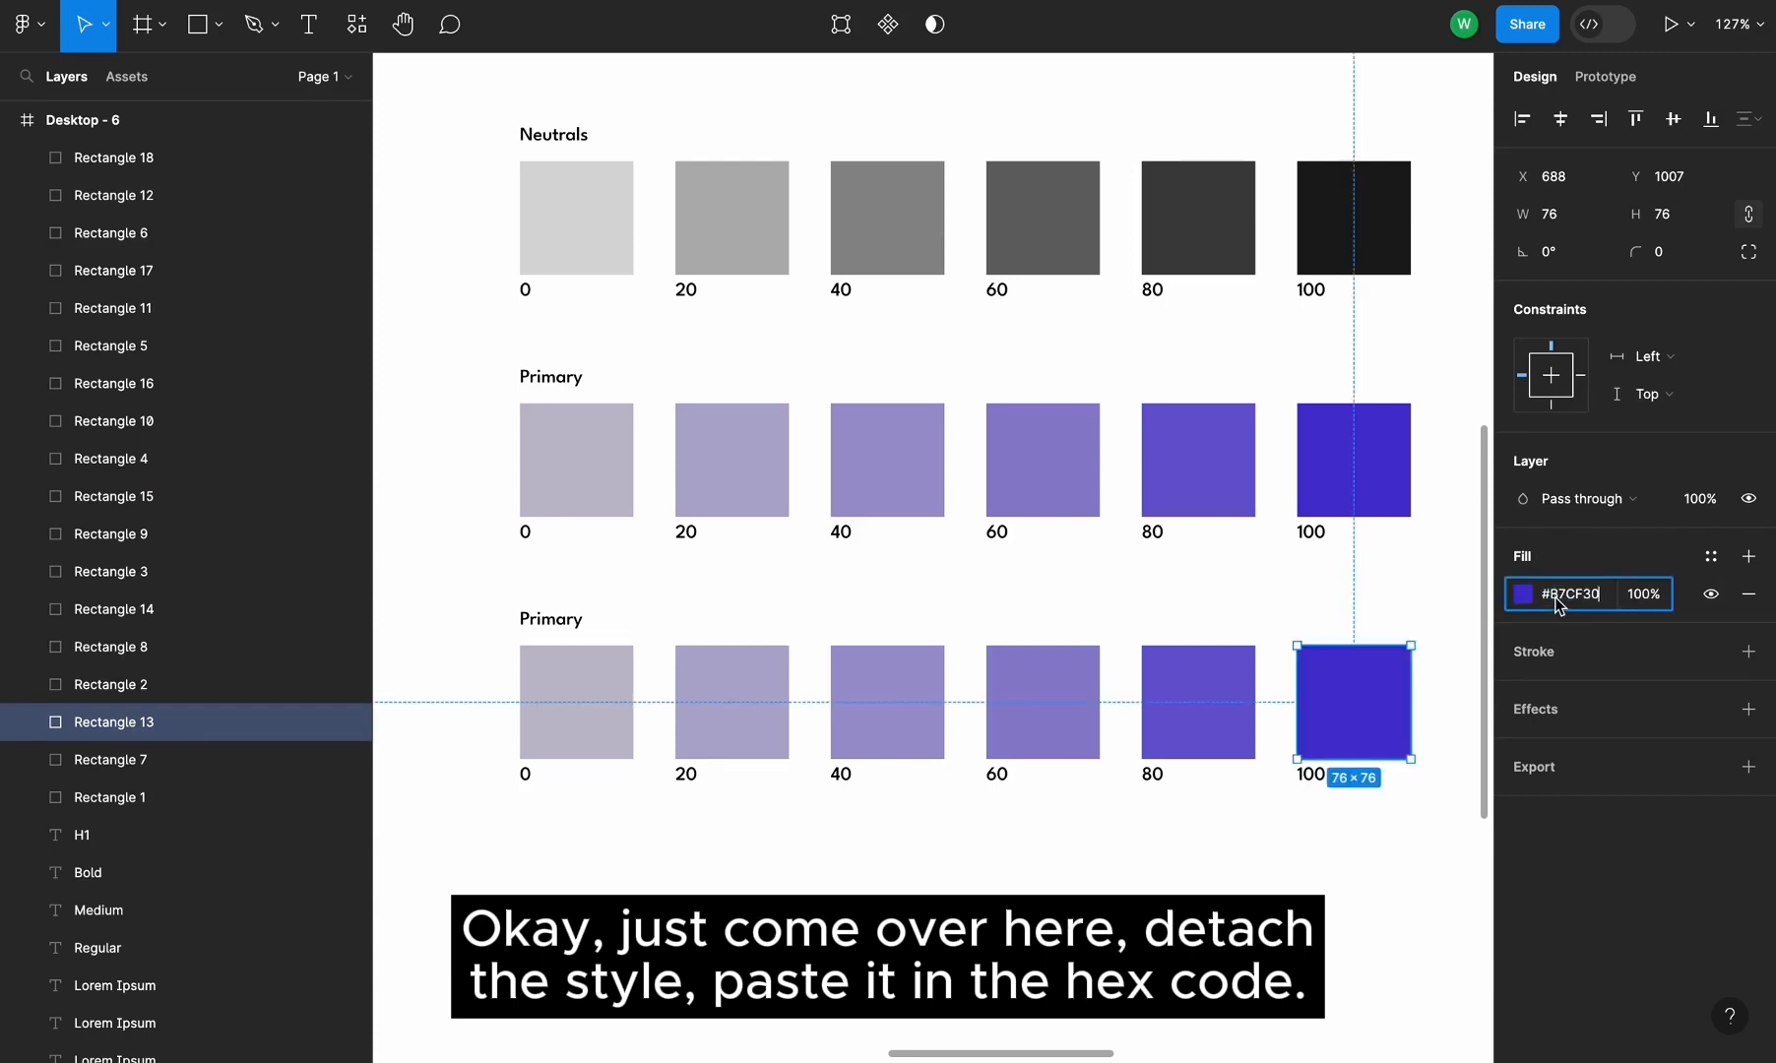
key("Return")
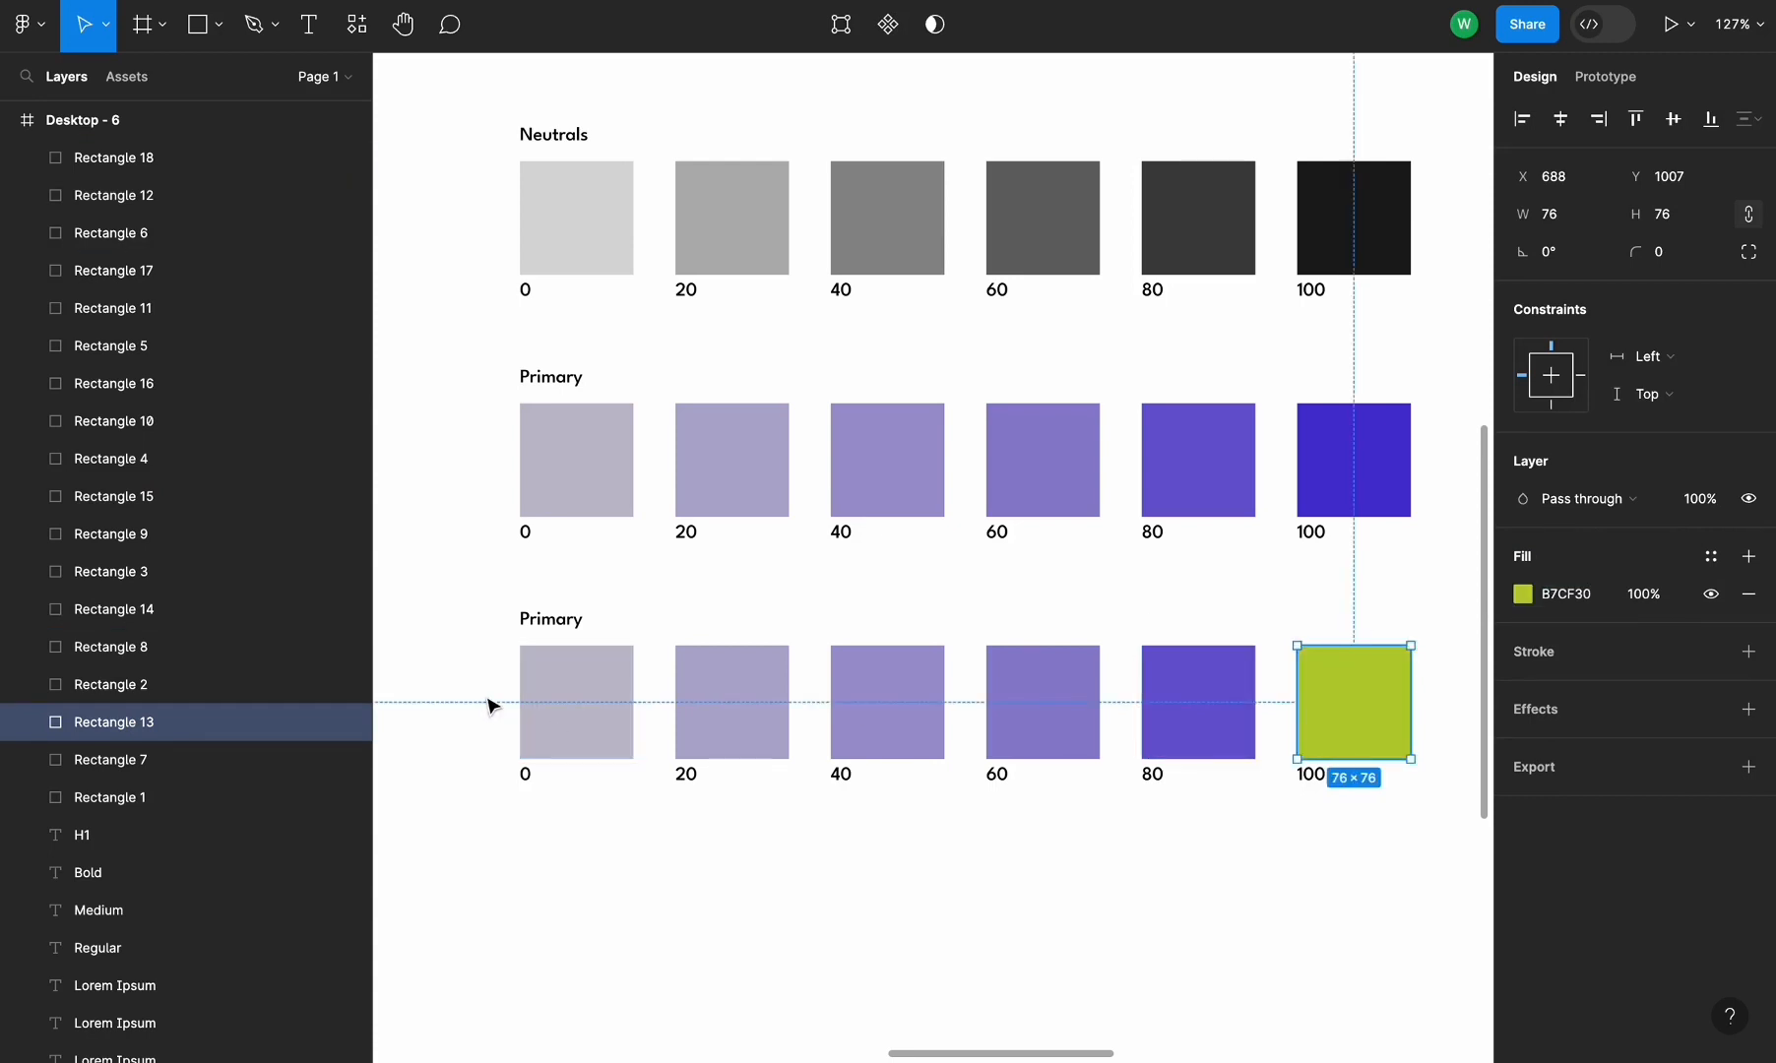
Apply the green fill to the duplicated row's other five swatches with the eyedropper
left_click_drag(491, 706, 1181, 706)
key("i")
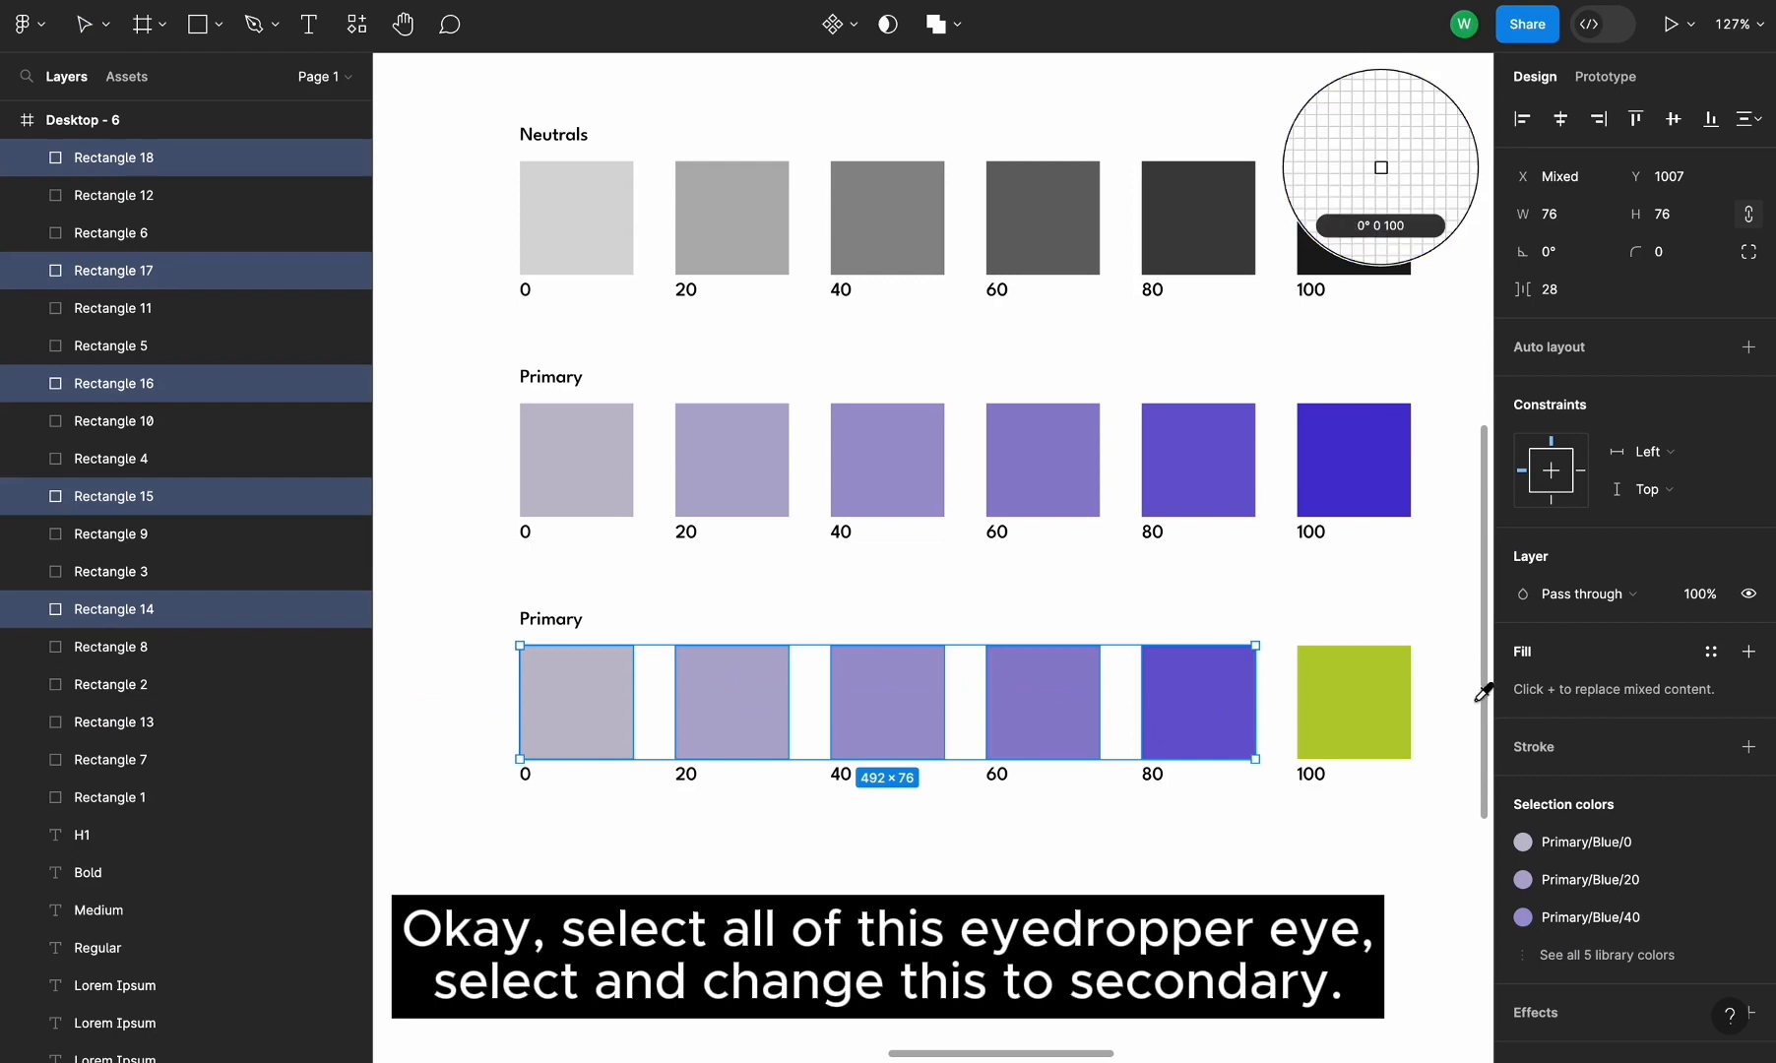
left_click(1390, 697)
key("Escape")
Rename the duplicated row's heading to Secondary
left_click(551, 619)
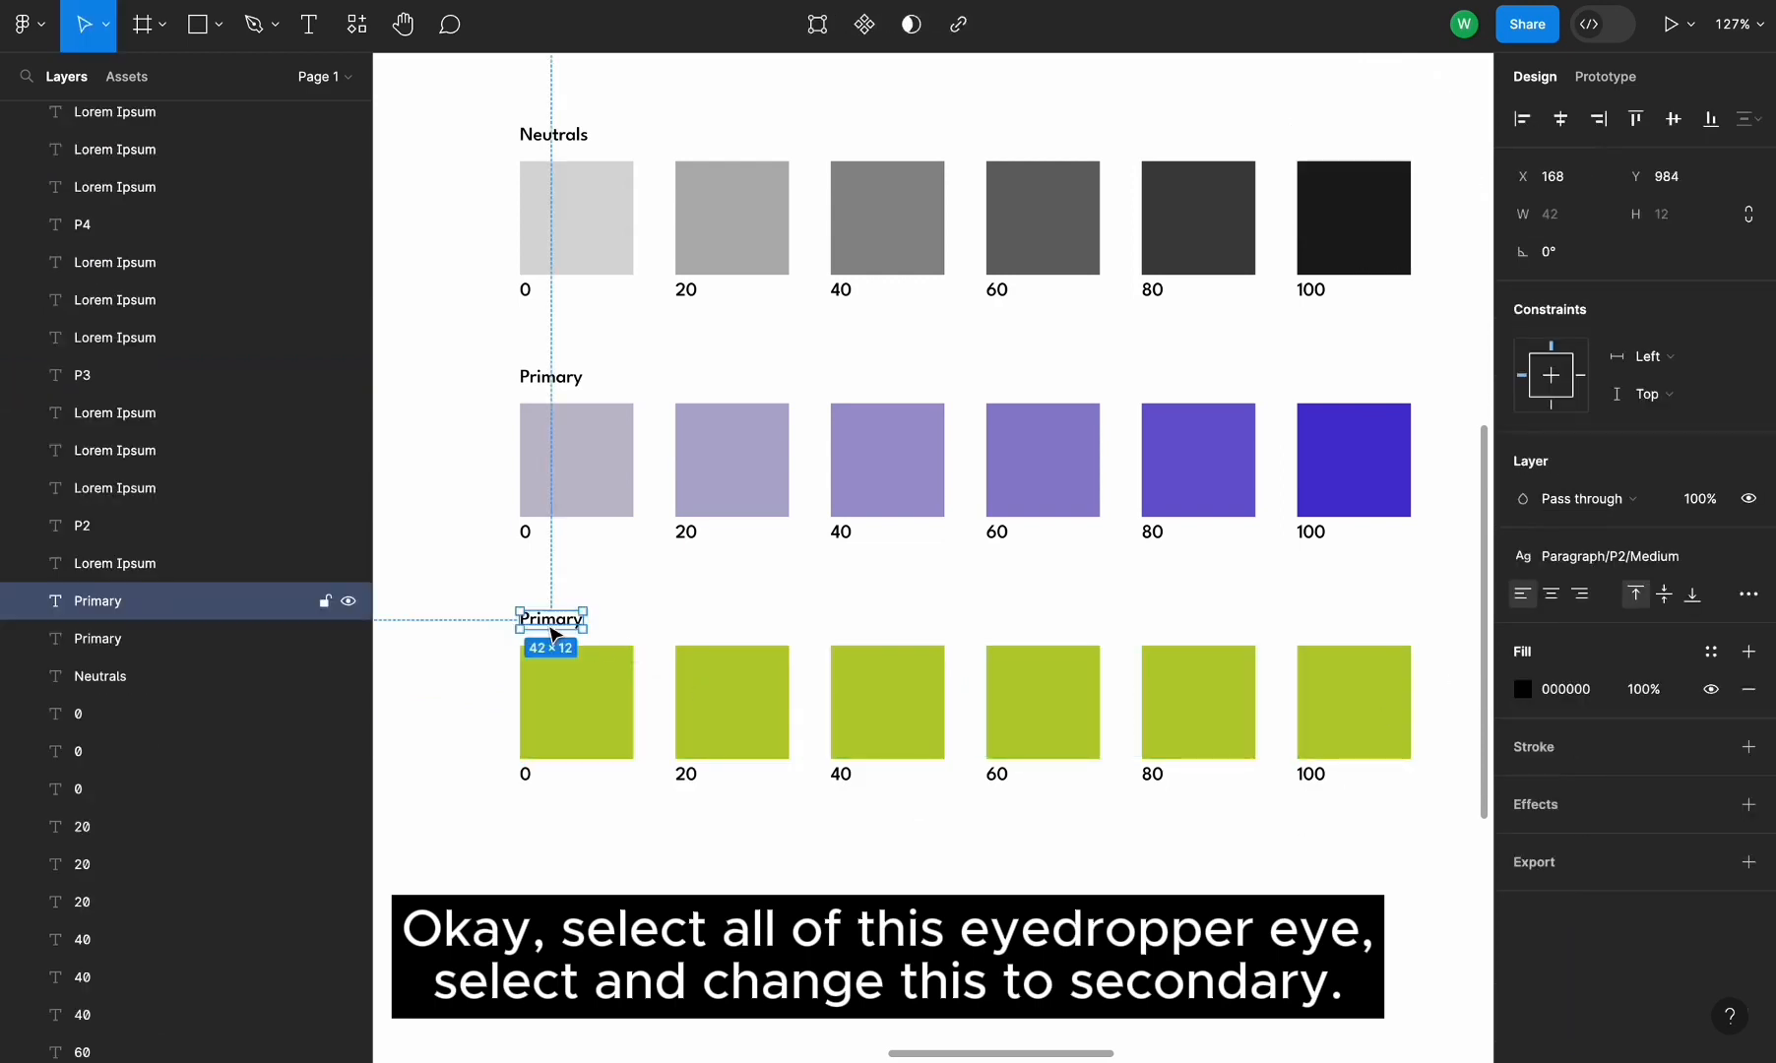
double_click(548, 620)
type("Secondae")
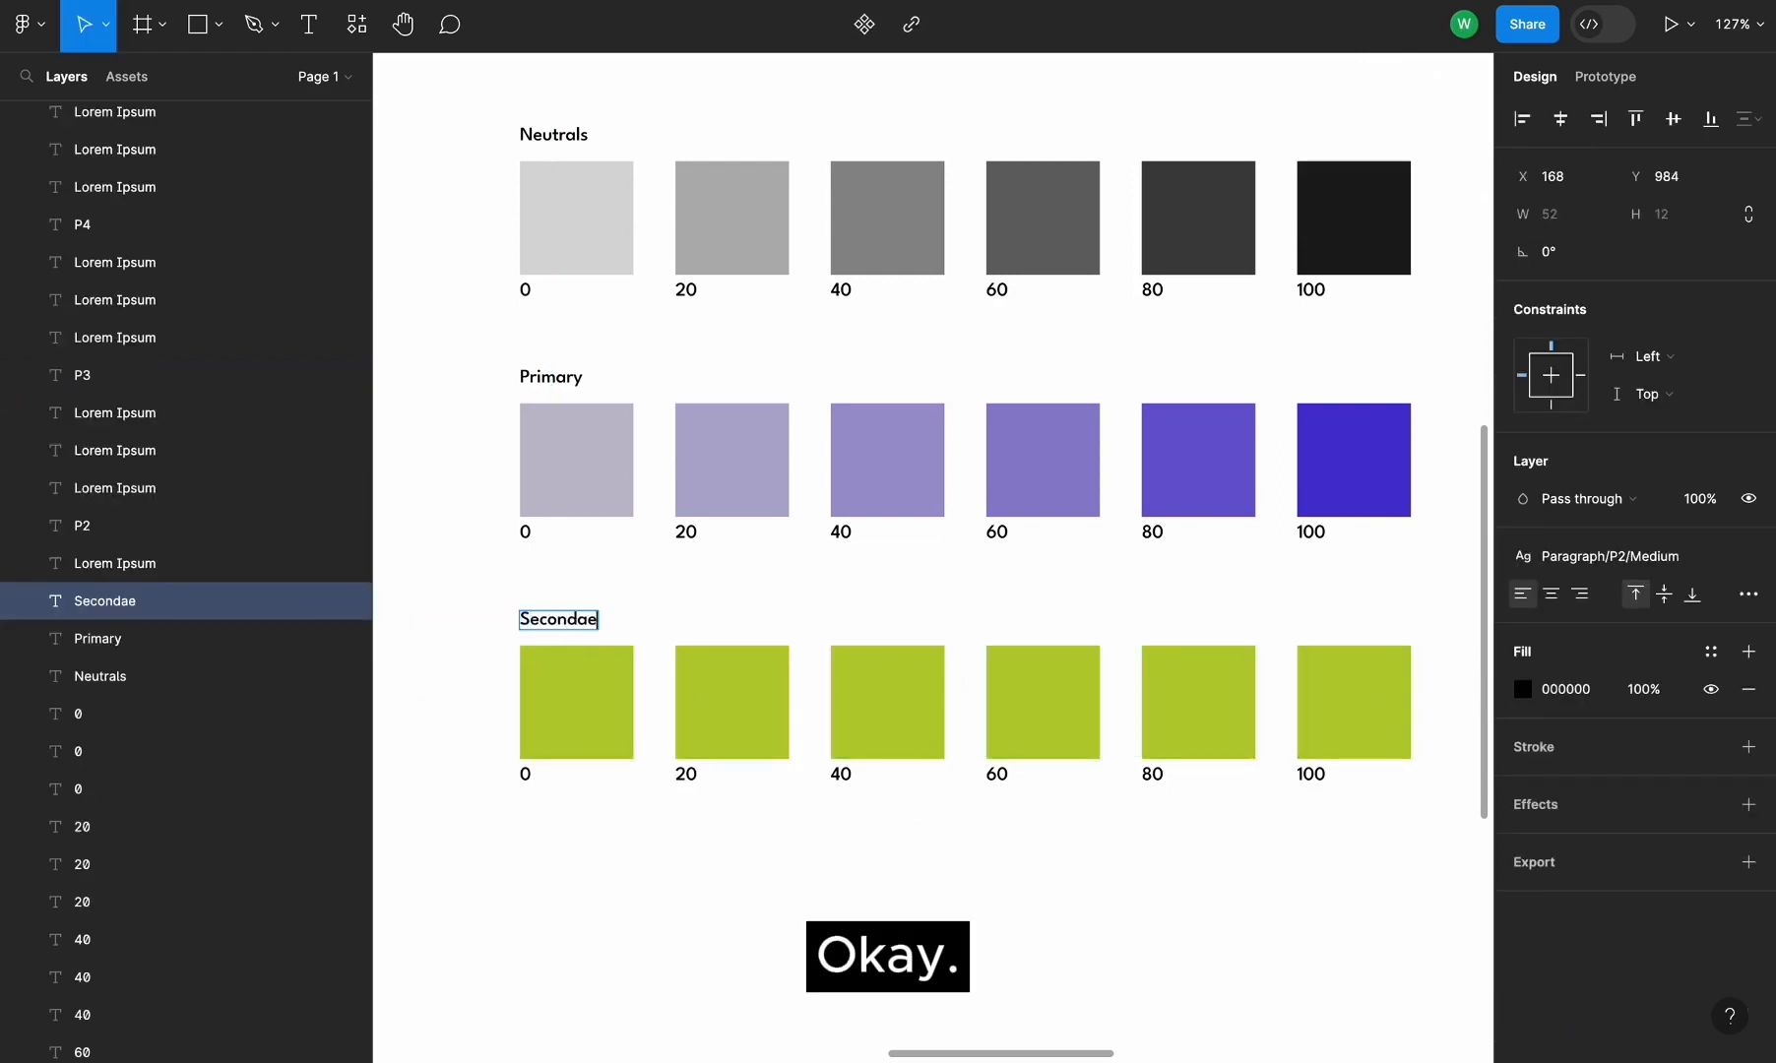
key("BackSpace")
type("ry")
key("Escape")
scroll(621, 880, "down", 4)
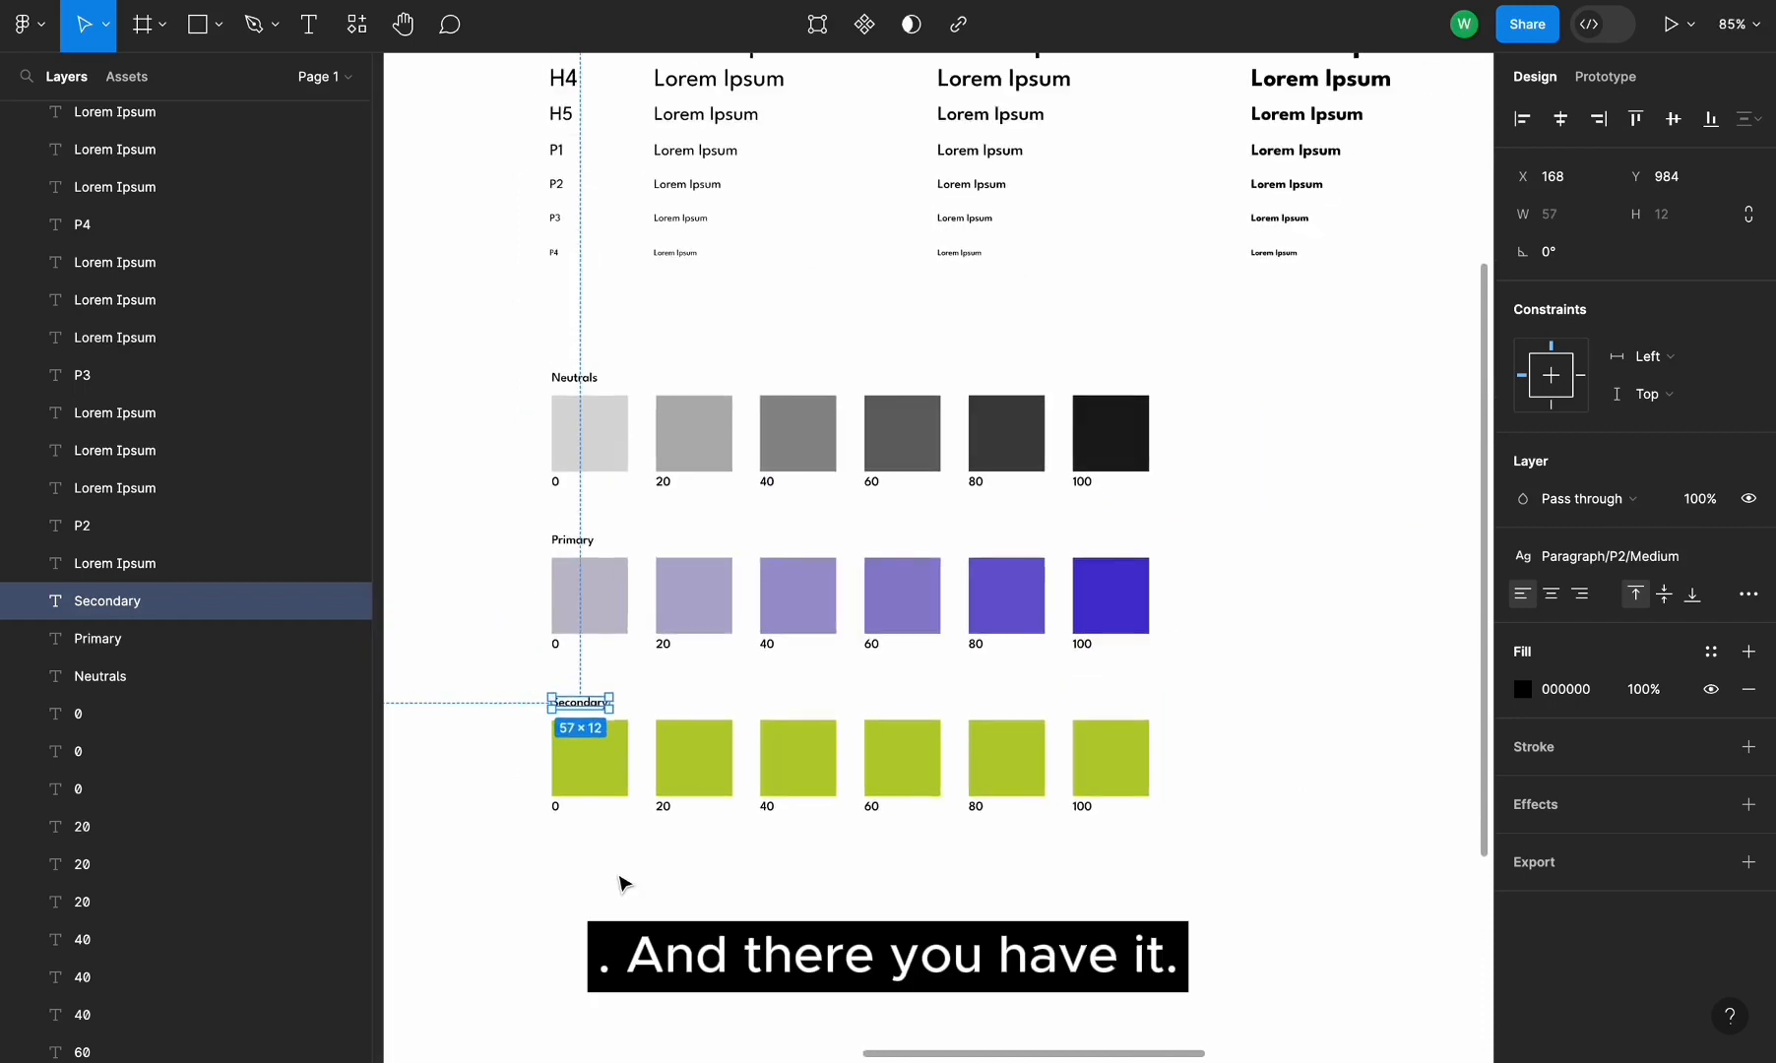
left_click(1163, 815)
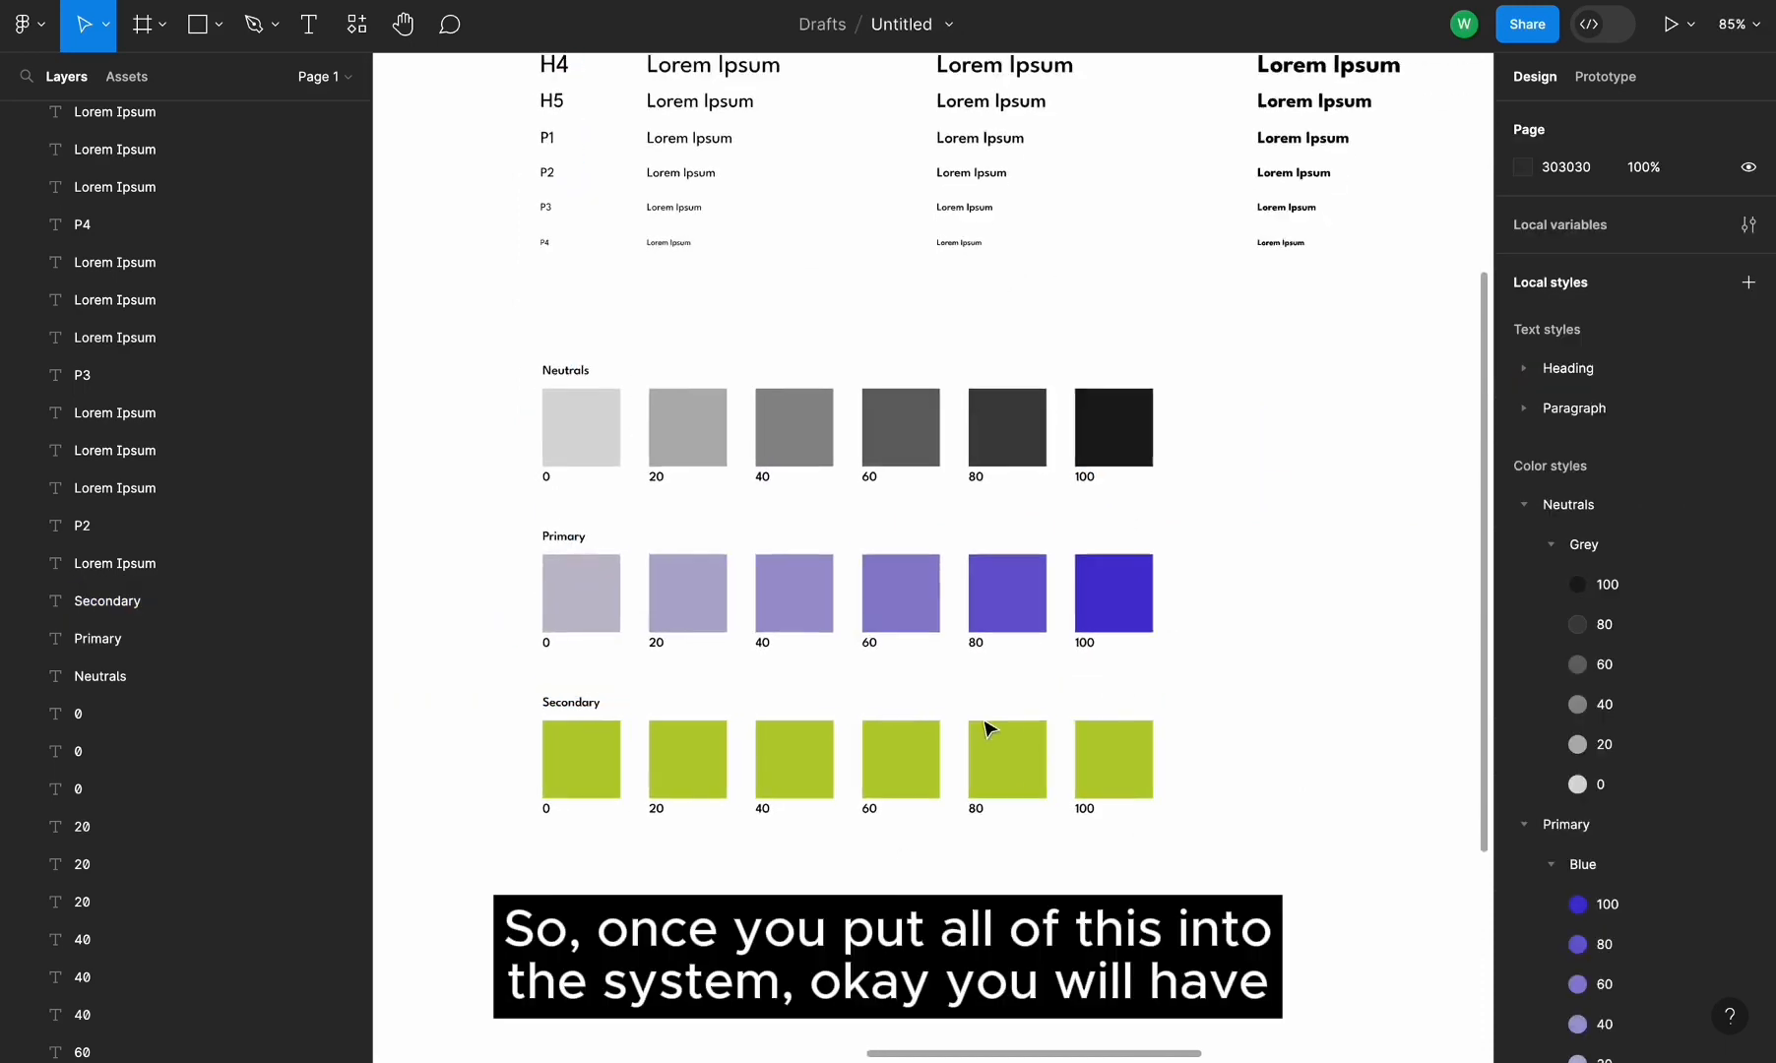
scroll(988, 725, "up", 3)
scroll(1316, 678, "up", 2)
scroll(1315, 678, "right", 2)
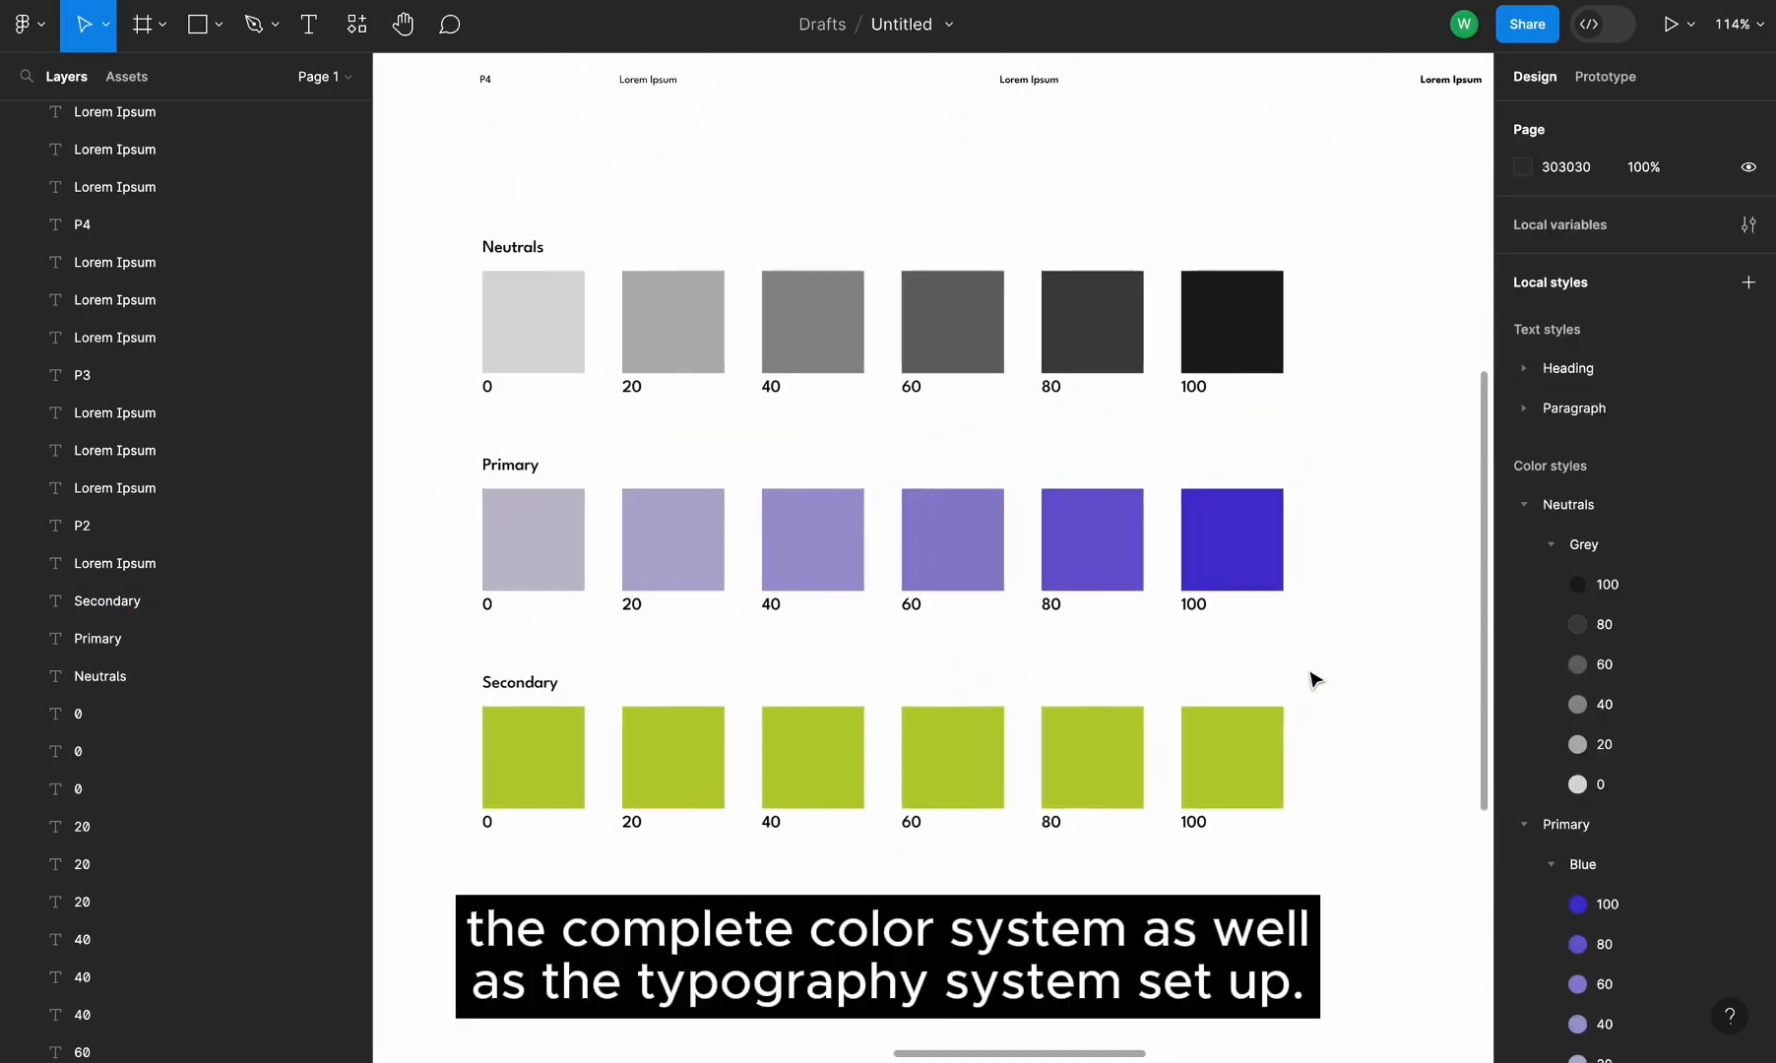
scroll(1132, 783, "down", 4)
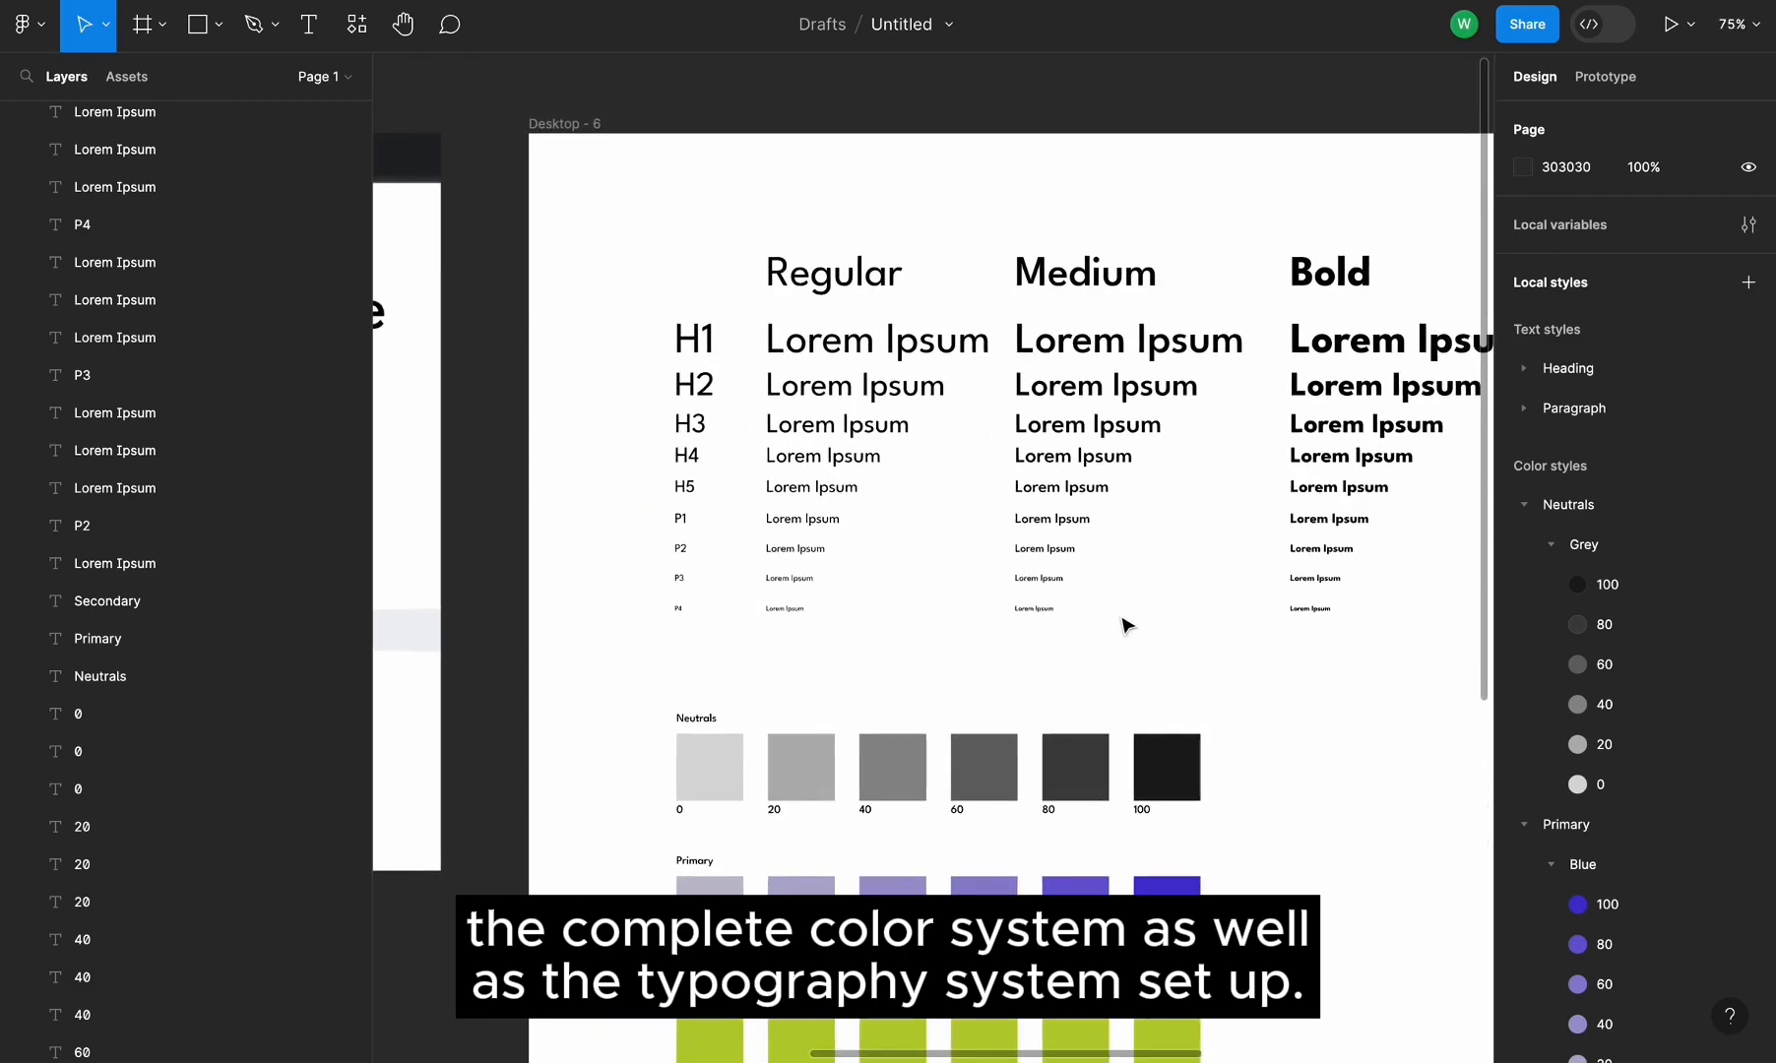